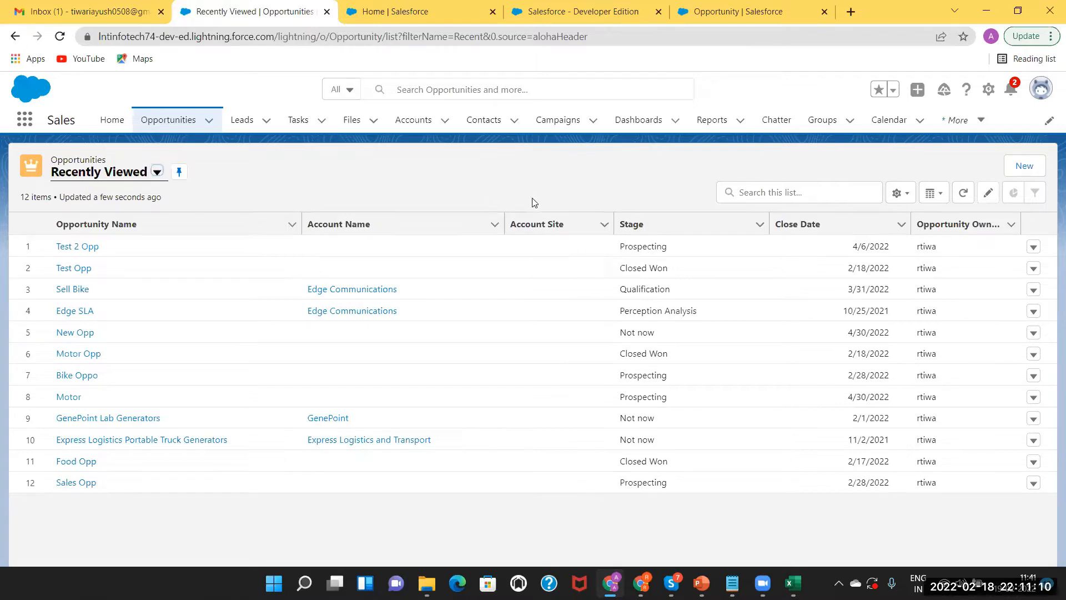
# Start a new opportunity named 'Product Opp'
pyautogui.click(1025, 166)
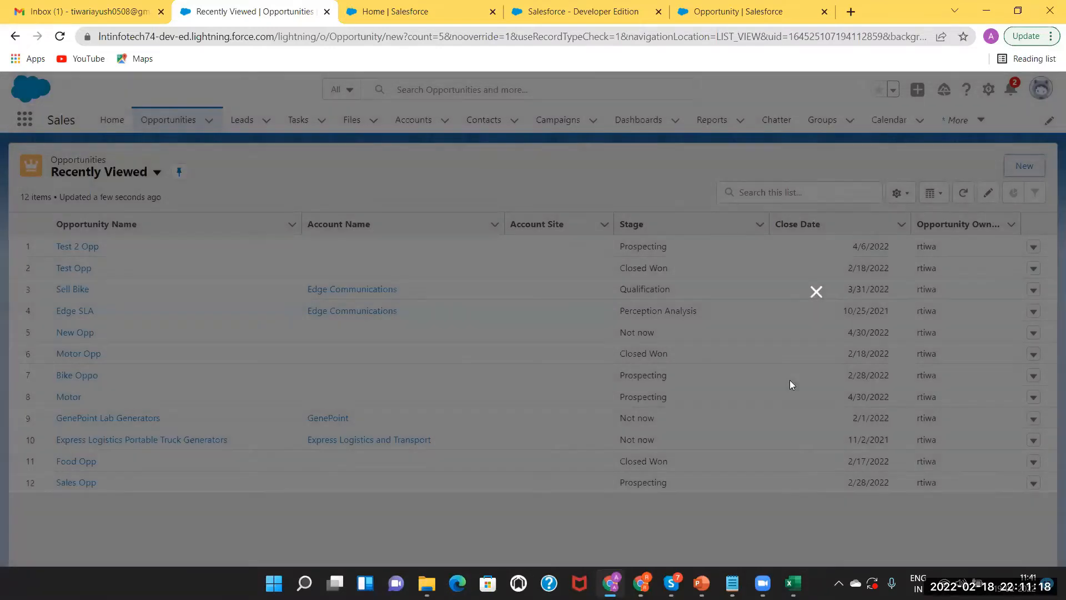
pyautogui.press('Return')
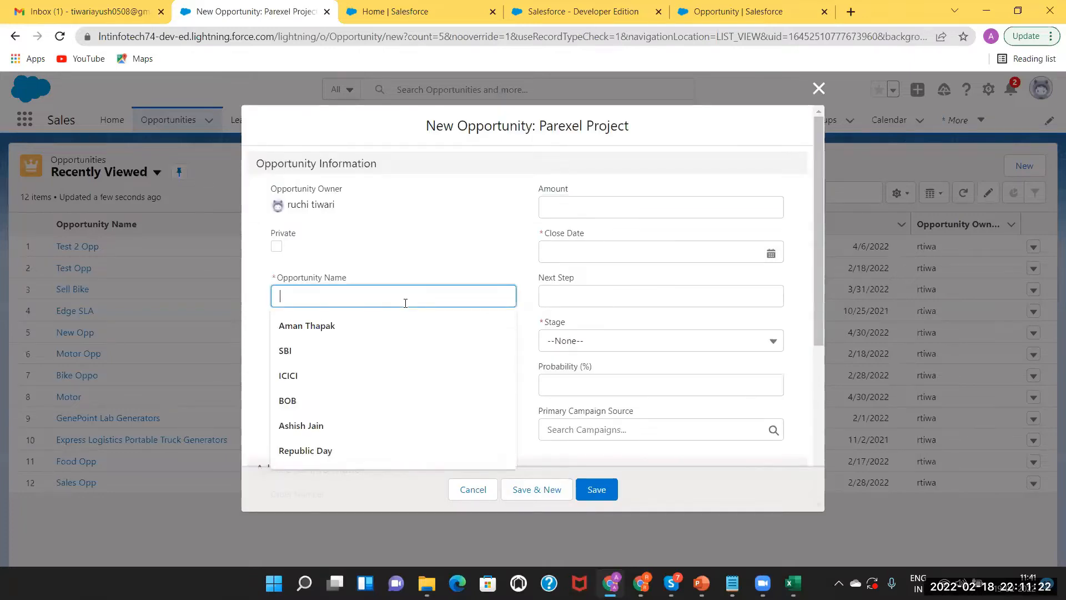
pyautogui.write('Test 3')
pyautogui.press('BackSpace')
pyautogui.hotkey('ctrl', 'a')
pyautogui.write('Product O')
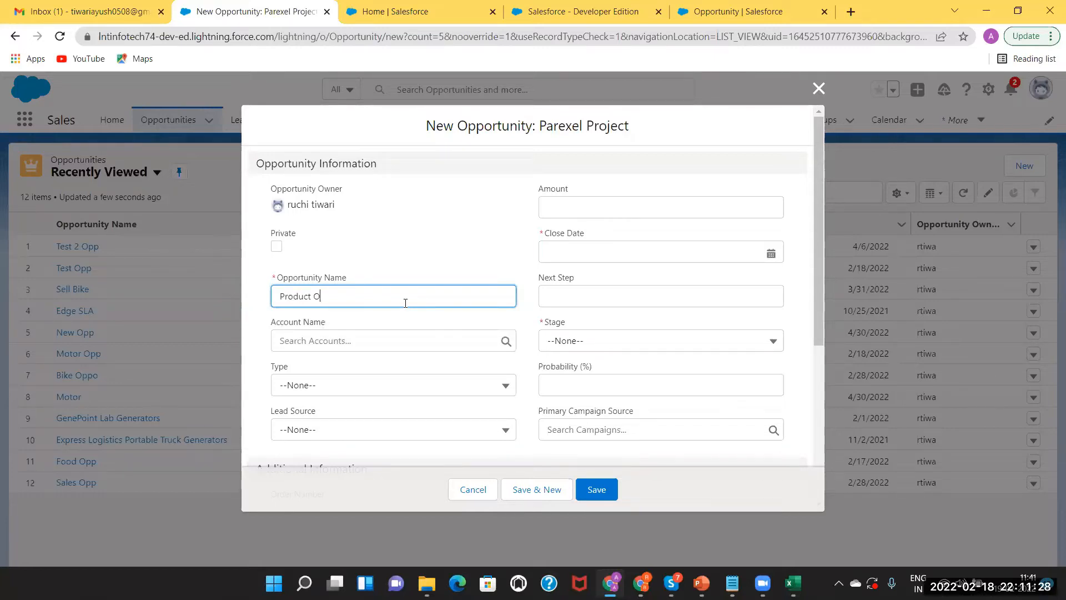
pyautogui.write('pp')
pyautogui.click(587, 206)
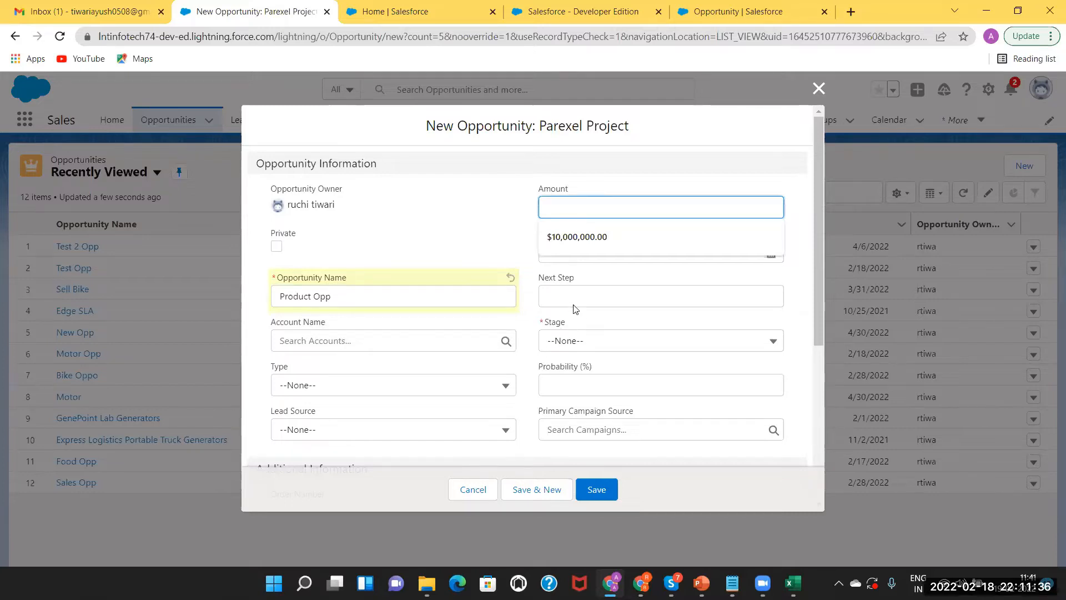
pyautogui.click(484, 237)
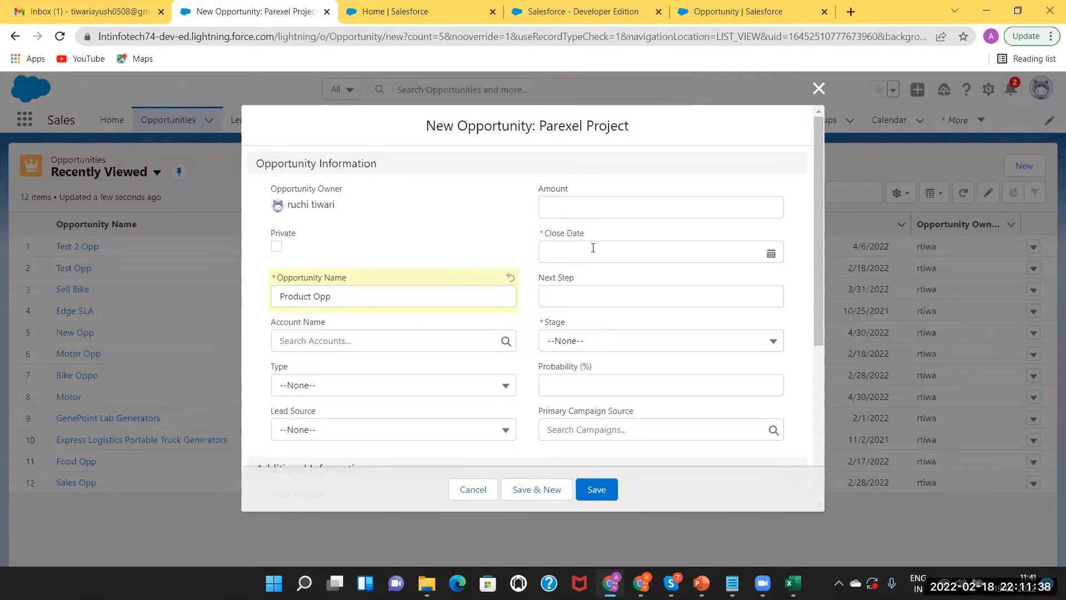
# Set the close date to 5/31/2022 and the stage to Qualification
pyautogui.click(747, 253)
pyautogui.click(725, 279)
pyautogui.doubleClick(725, 280)
pyautogui.click(725, 279)
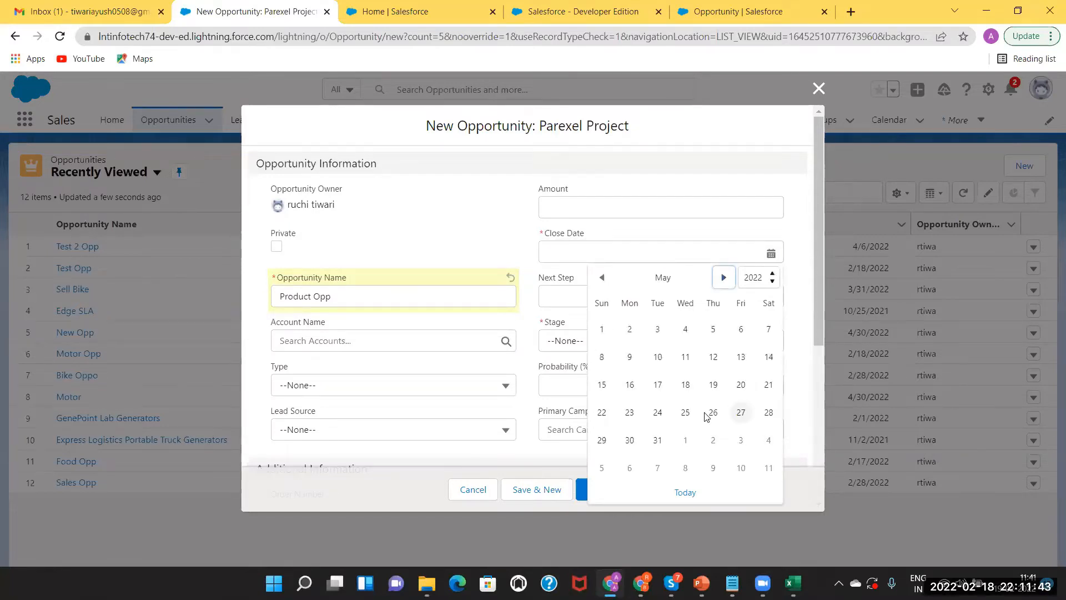
pyautogui.click(657, 439)
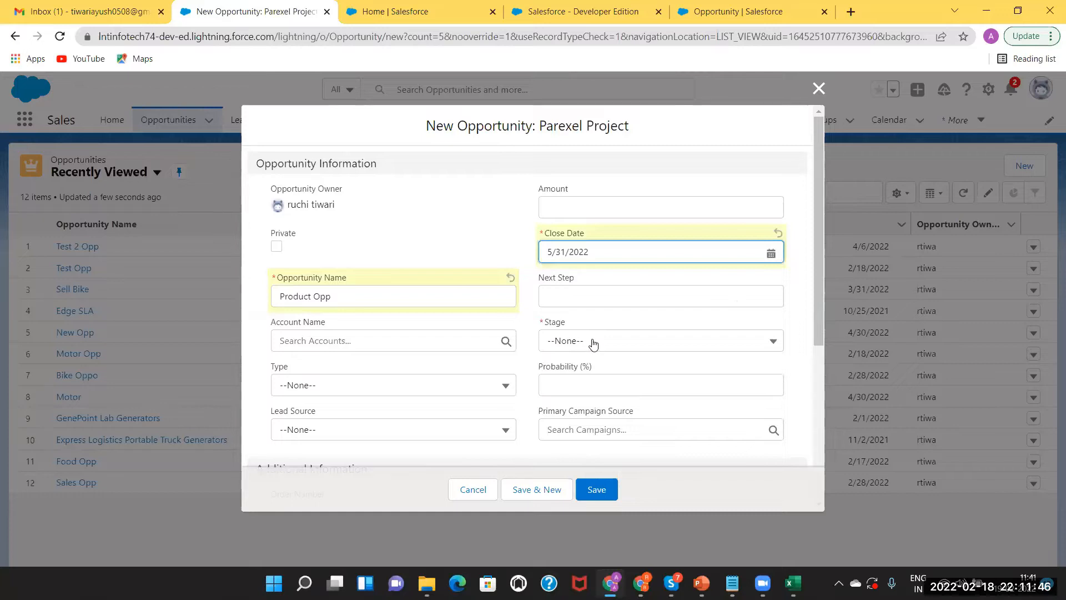
pyautogui.click(593, 343)
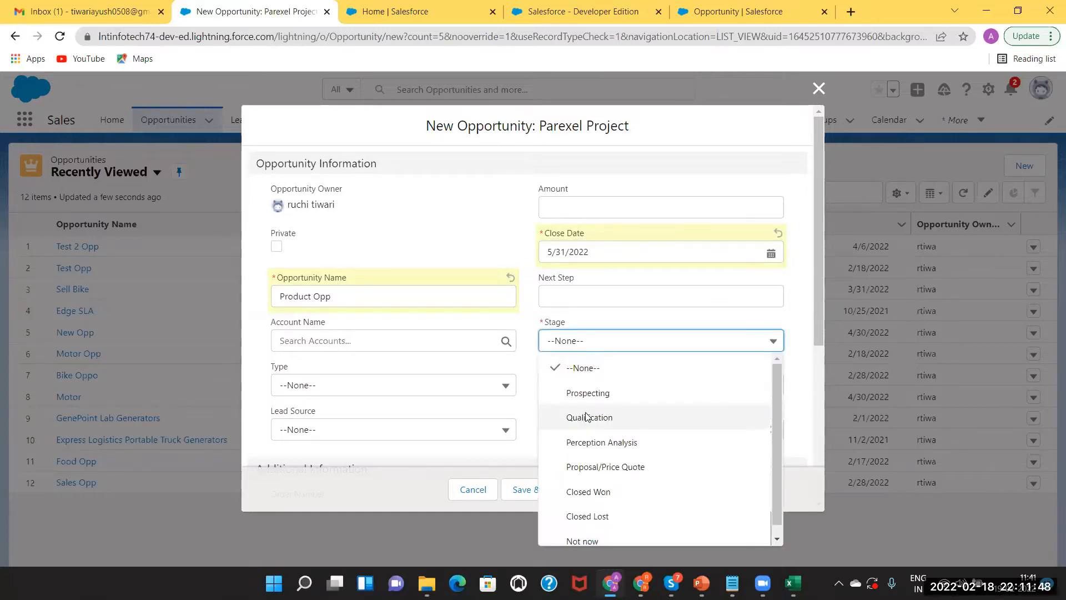
pyautogui.click(550, 417)
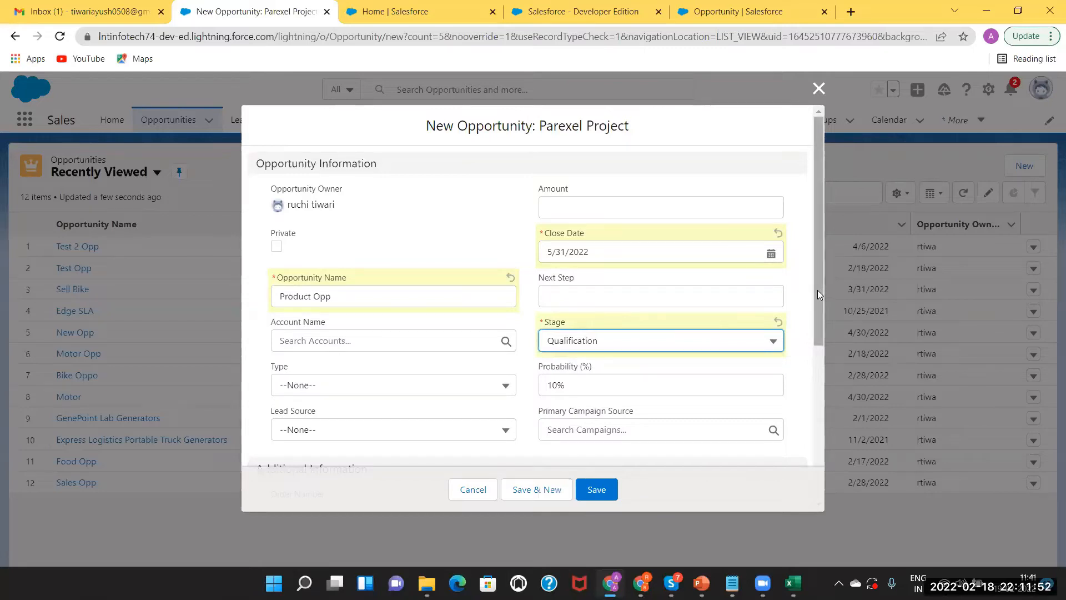
# Enter order number 101, set lead source to Web, and save the opportunity
pyautogui.moveTo(817, 290); pyautogui.dragTo(830, 388)
pyautogui.moveTo(834, 451); pyautogui.dragTo(825, 396)
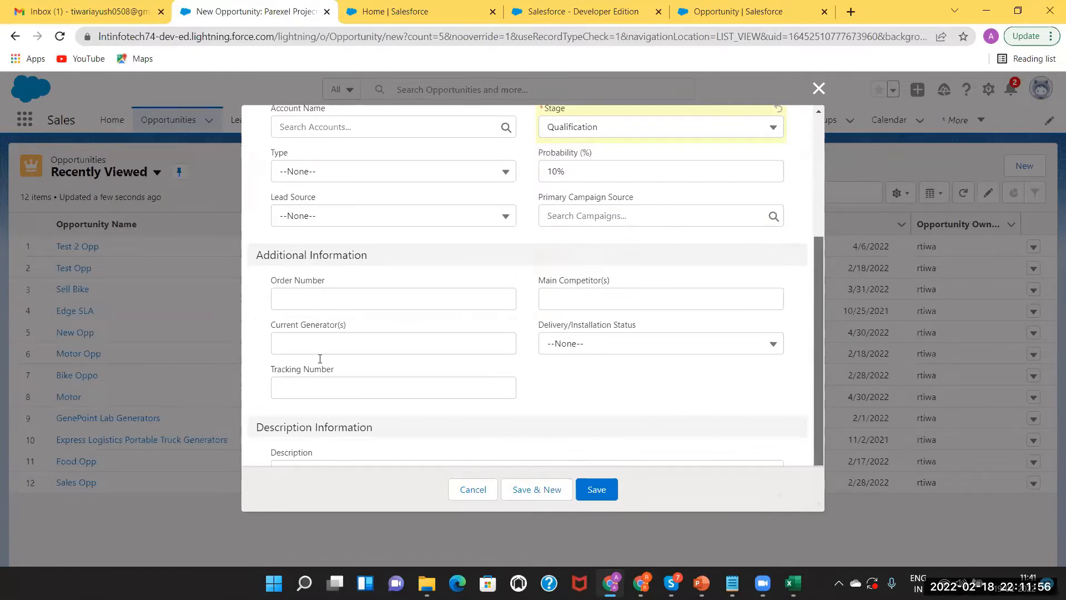
pyautogui.scroll(1, 291, 319)
pyautogui.click(294, 324)
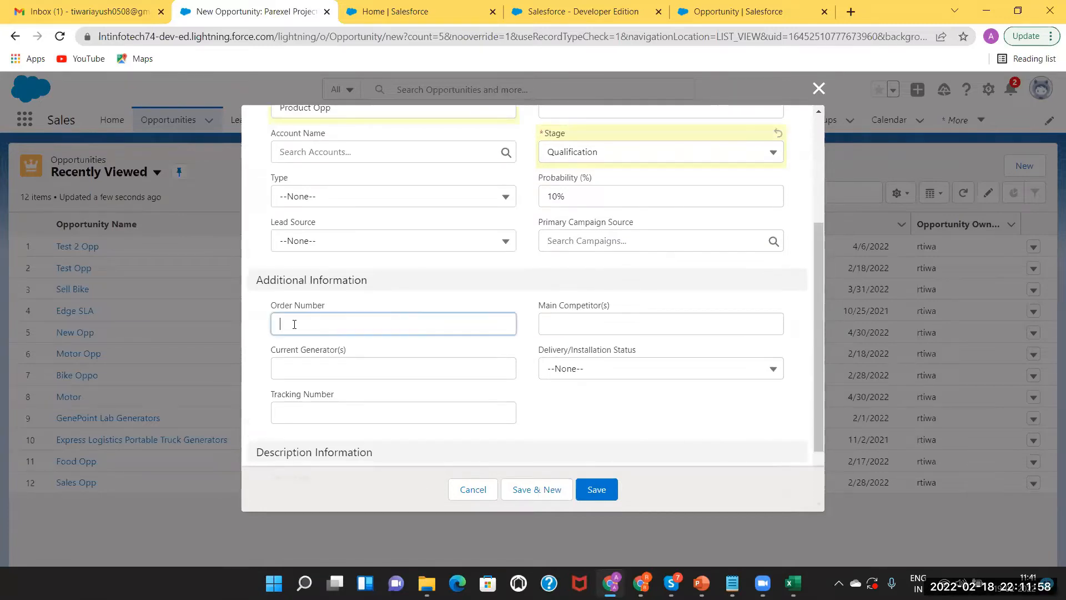
pyautogui.write('101')
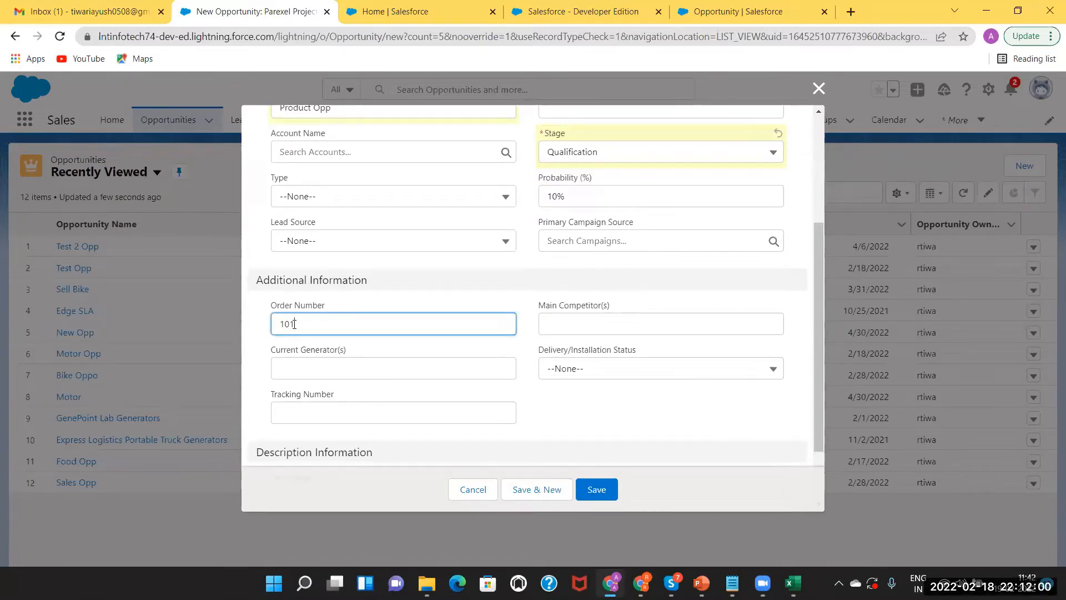
pyautogui.click(317, 243)
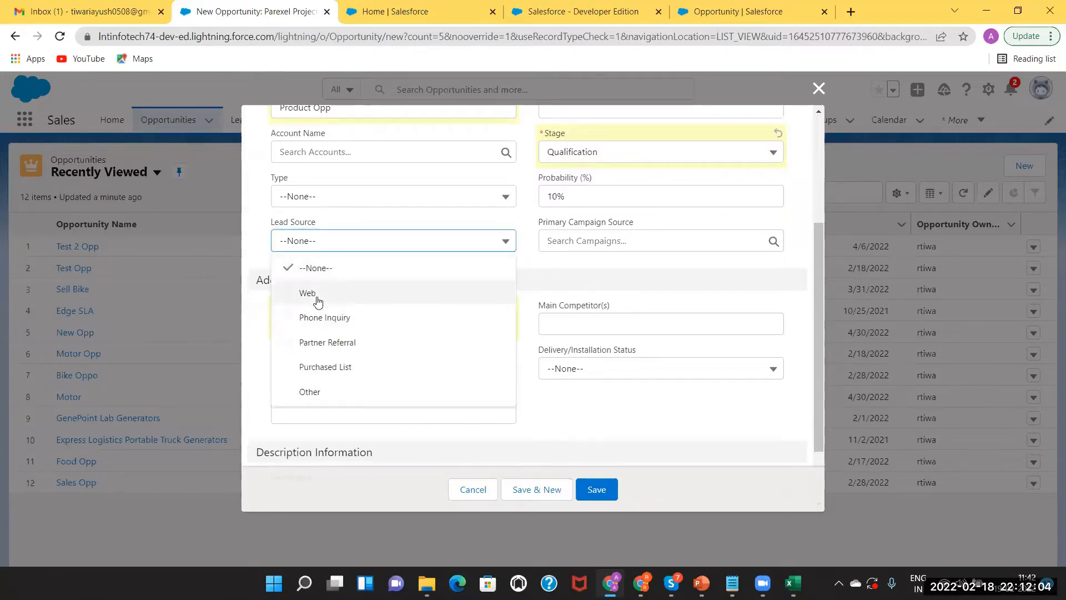
pyautogui.click(316, 296)
pyautogui.click(599, 491)
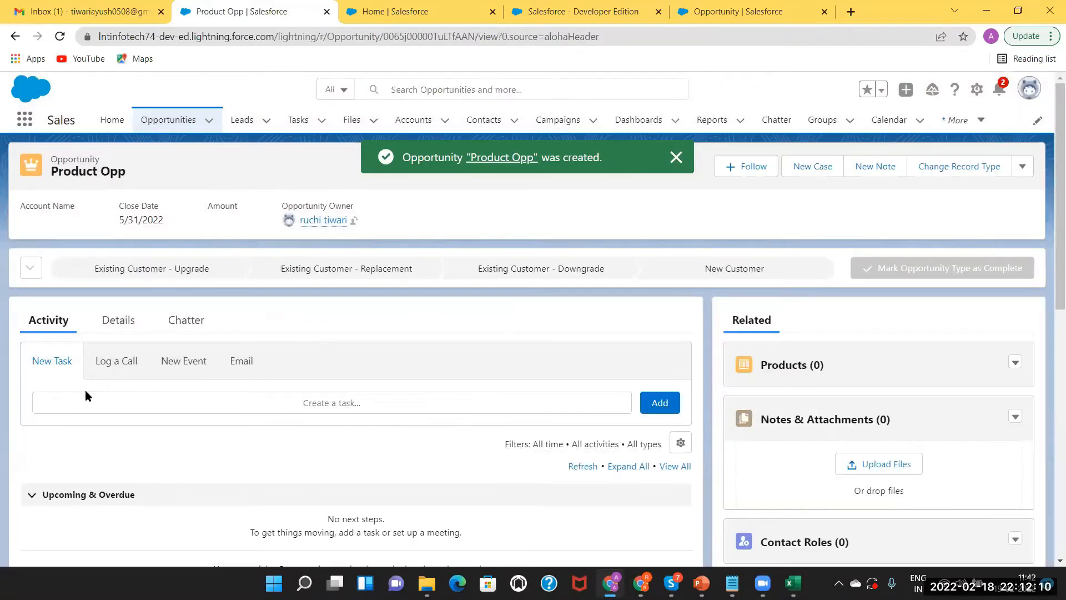
# Review Product Opp's details (Qualification, 10%, closing 5/31/2022) and its empty Products list
pyautogui.click(119, 328)
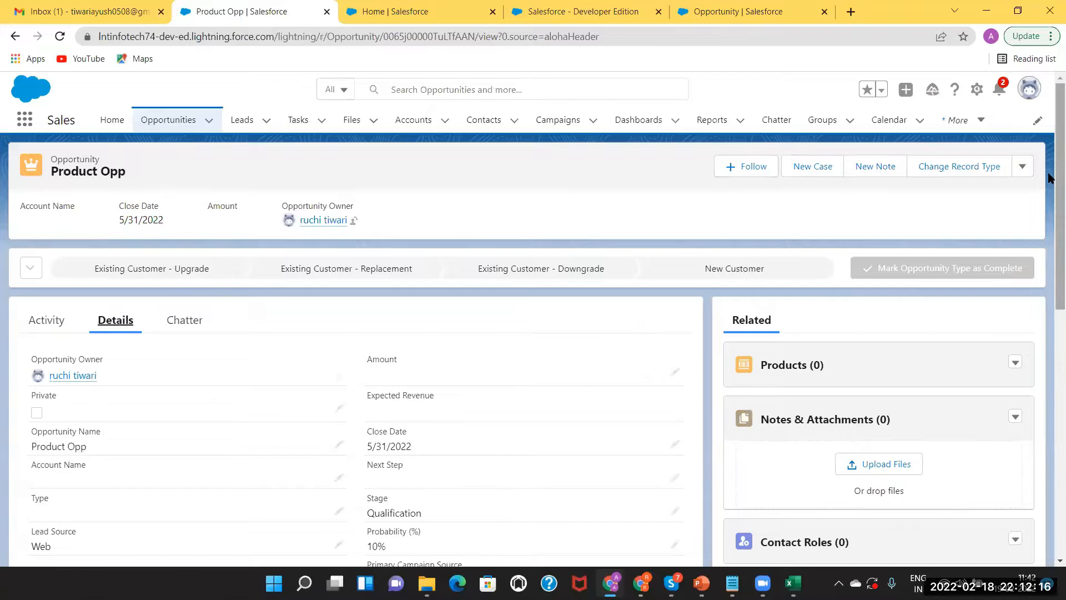
pyautogui.scroll(-3, 1049, 177)
pyautogui.scroll(1, 999, 189)
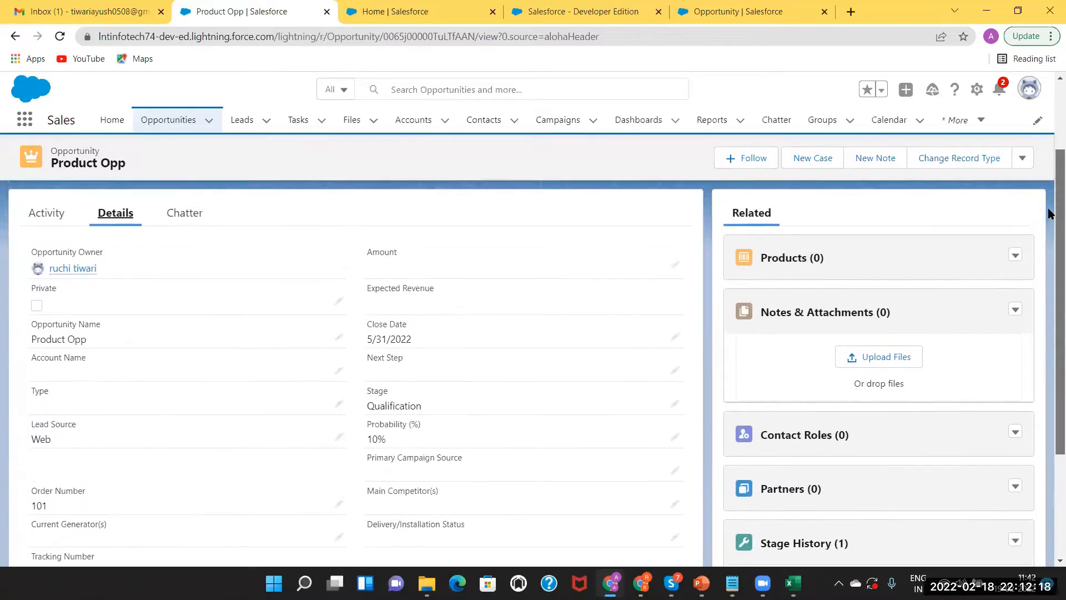
pyautogui.click(784, 263)
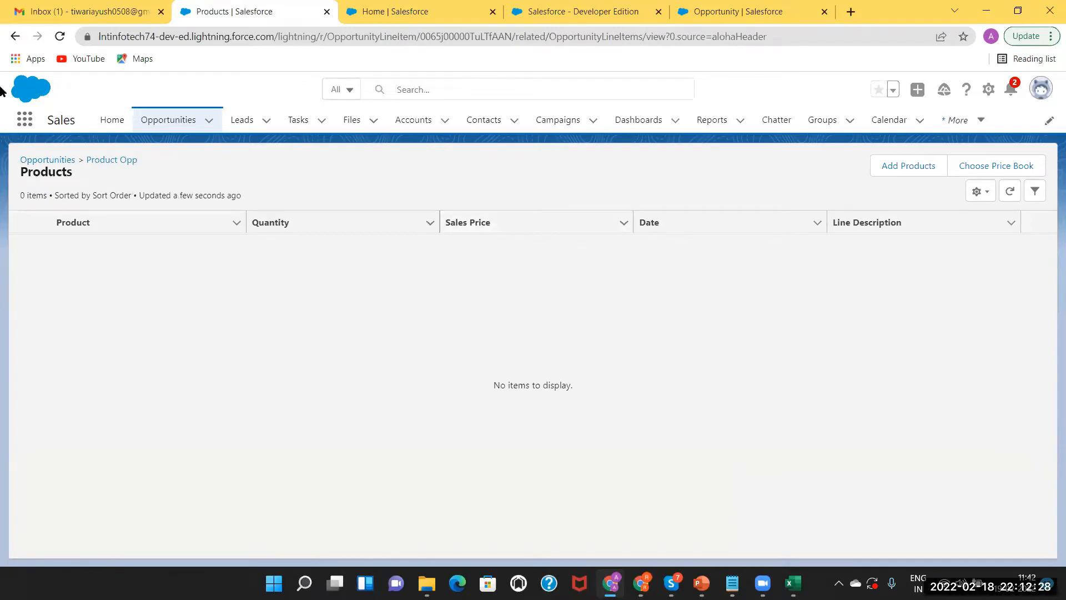
pyautogui.click(15, 37)
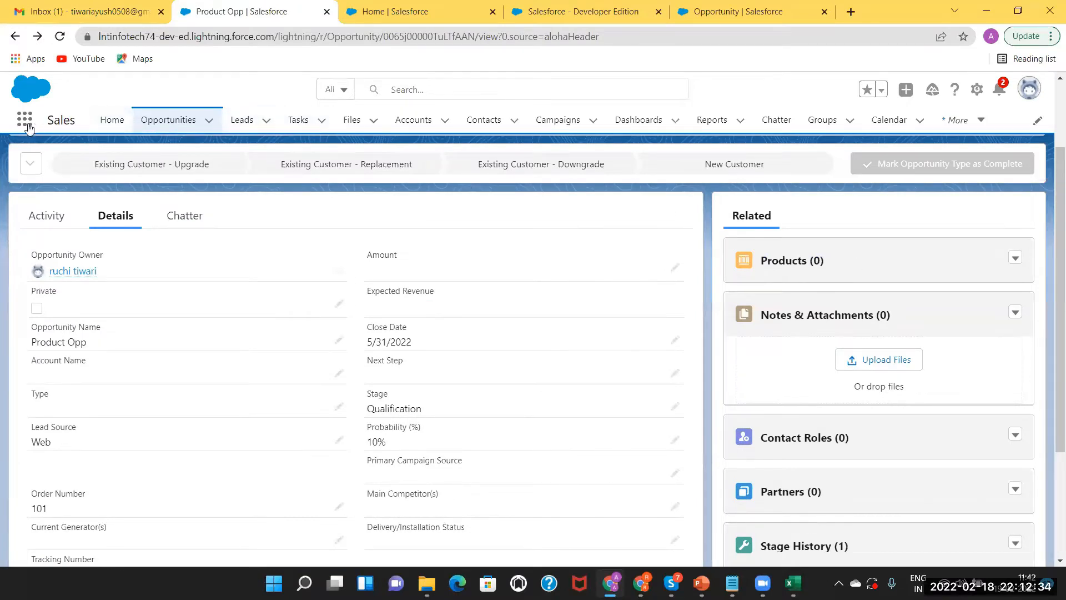
pyautogui.click(976, 127)
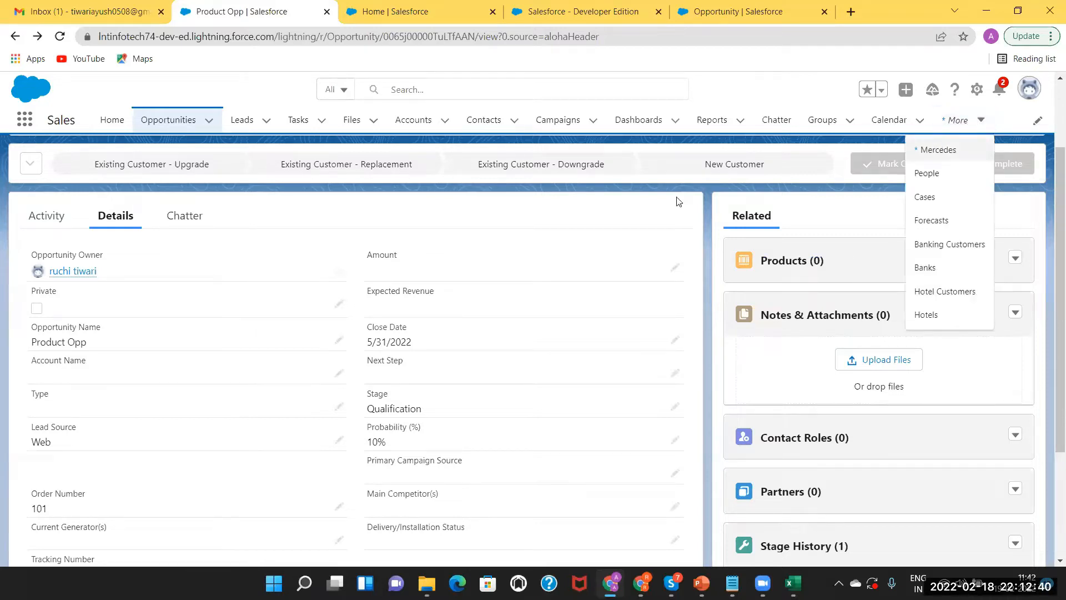
# Find Products through an App Launcher search for 'product' and start a new product
pyautogui.click(24, 120)
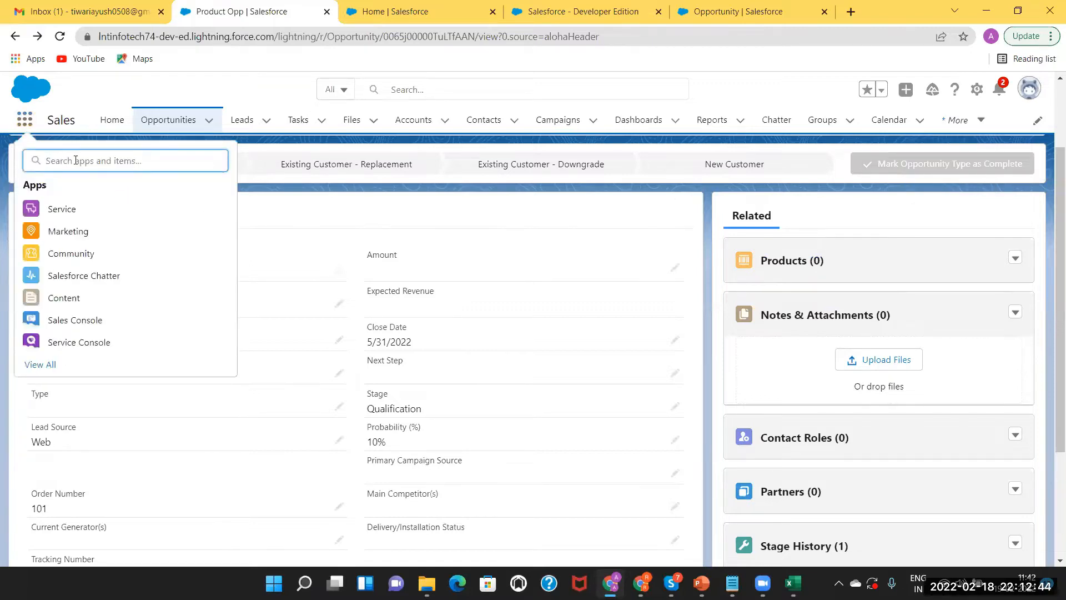
pyautogui.write('product')
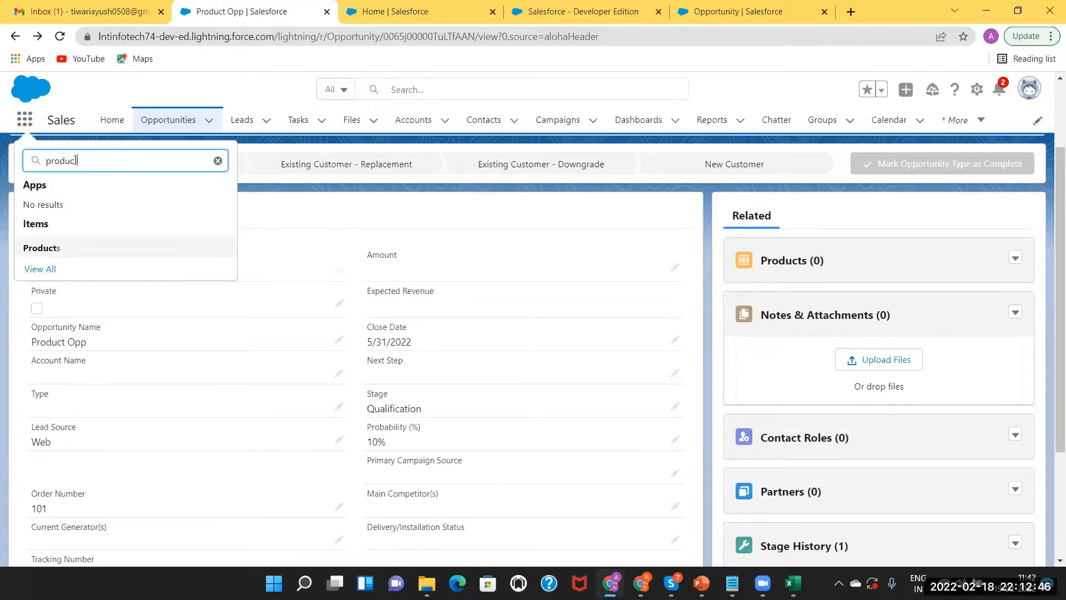
pyautogui.click(46, 248)
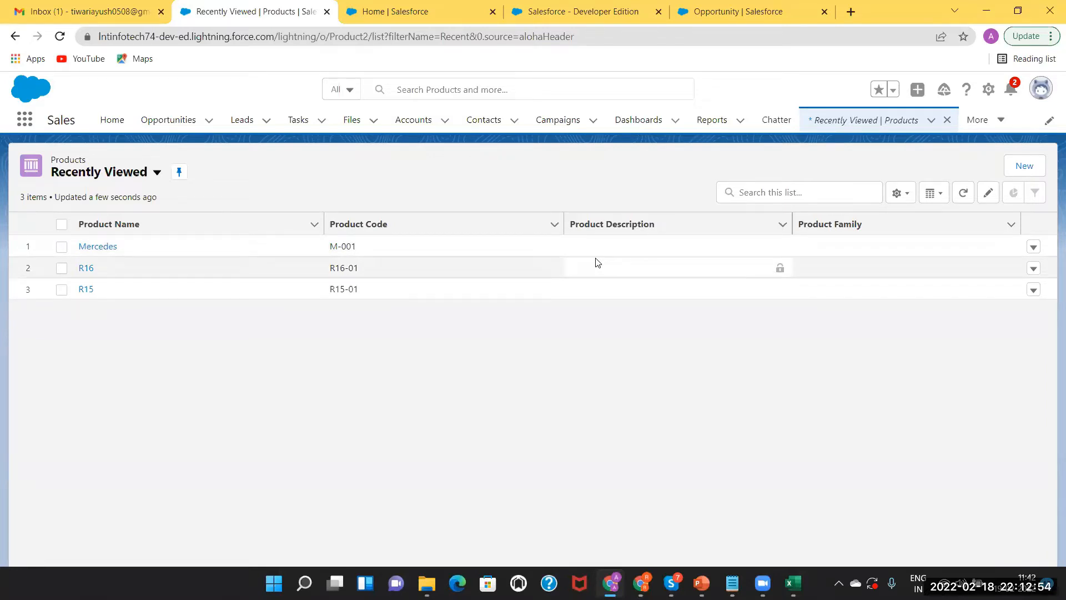
pyautogui.click(1025, 166)
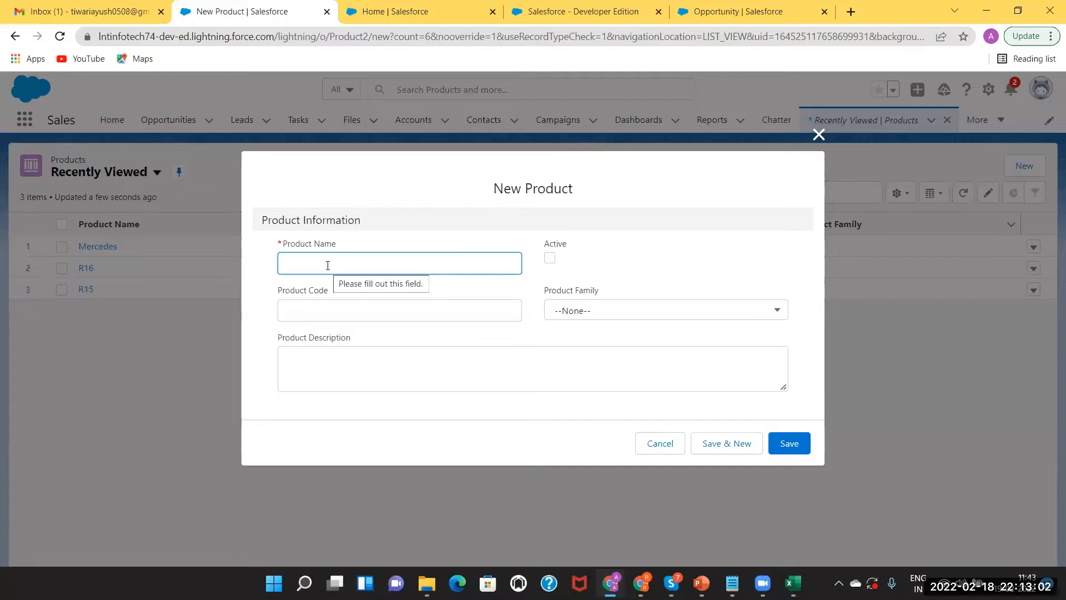
# Save the active product 'Nyka Product' with product code P-001
pyautogui.write('yka')
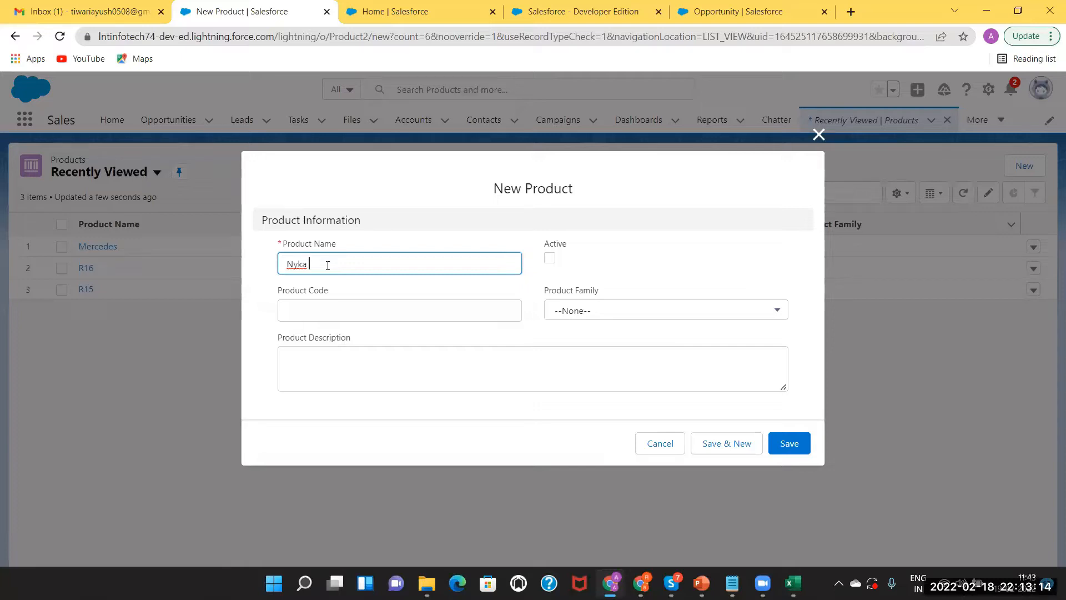
pyautogui.write('duct')
pyautogui.click(351, 306)
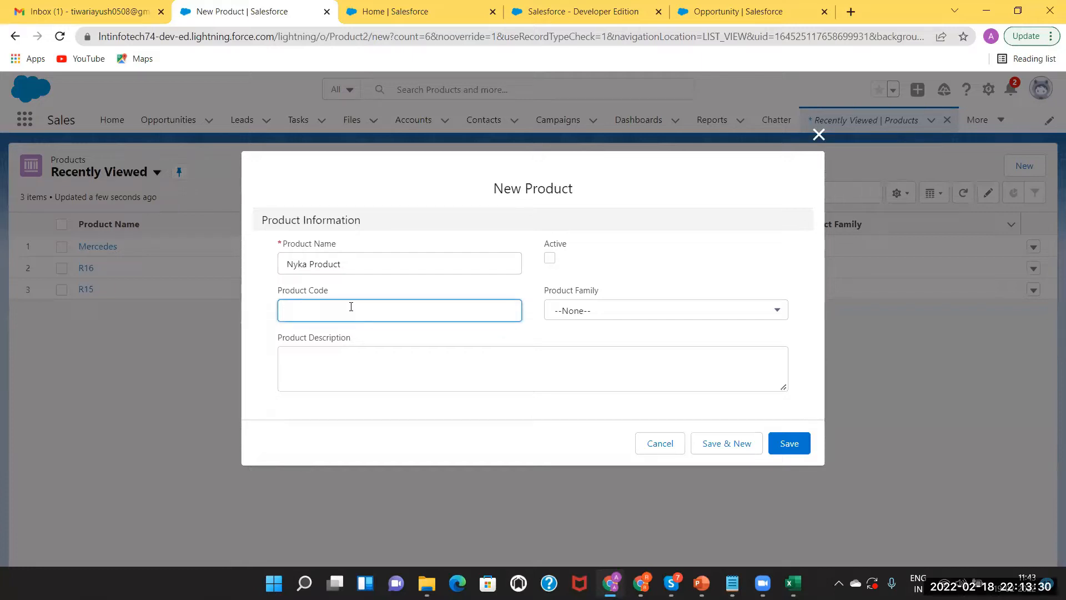
pyautogui.write('p-00')
pyautogui.press('BackSpace')
pyautogui.write('P-001')
pyautogui.click(588, 312)
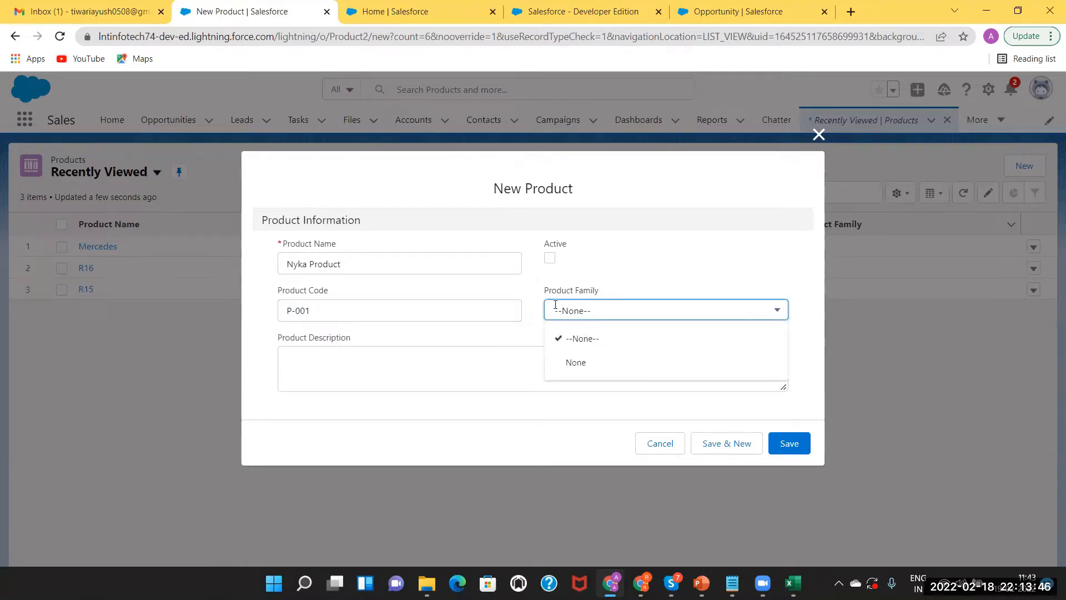
pyautogui.click(599, 272)
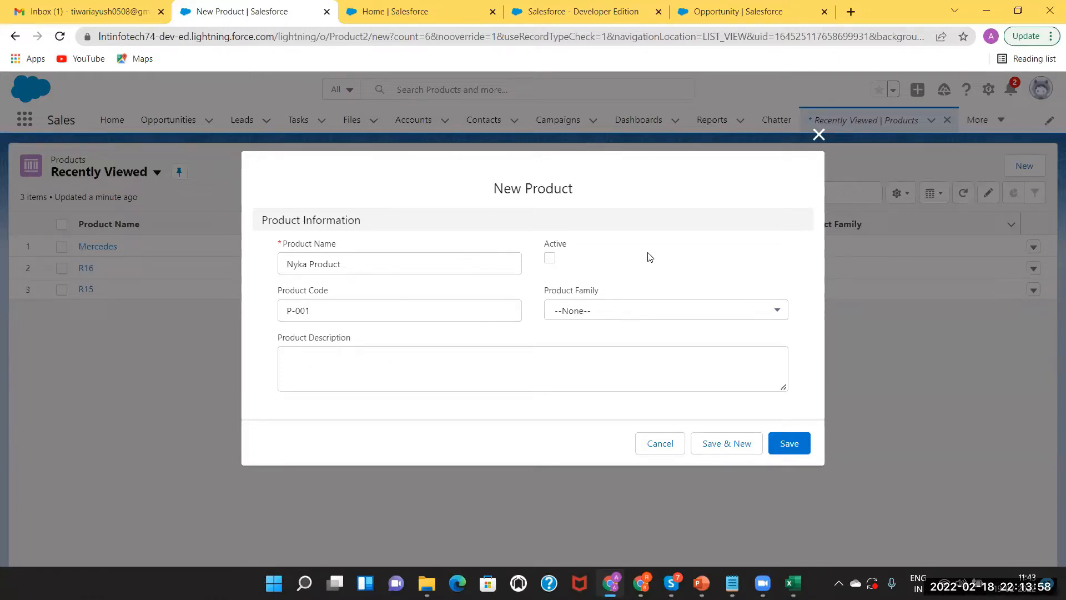
pyautogui.click(548, 258)
pyautogui.click(716, 449)
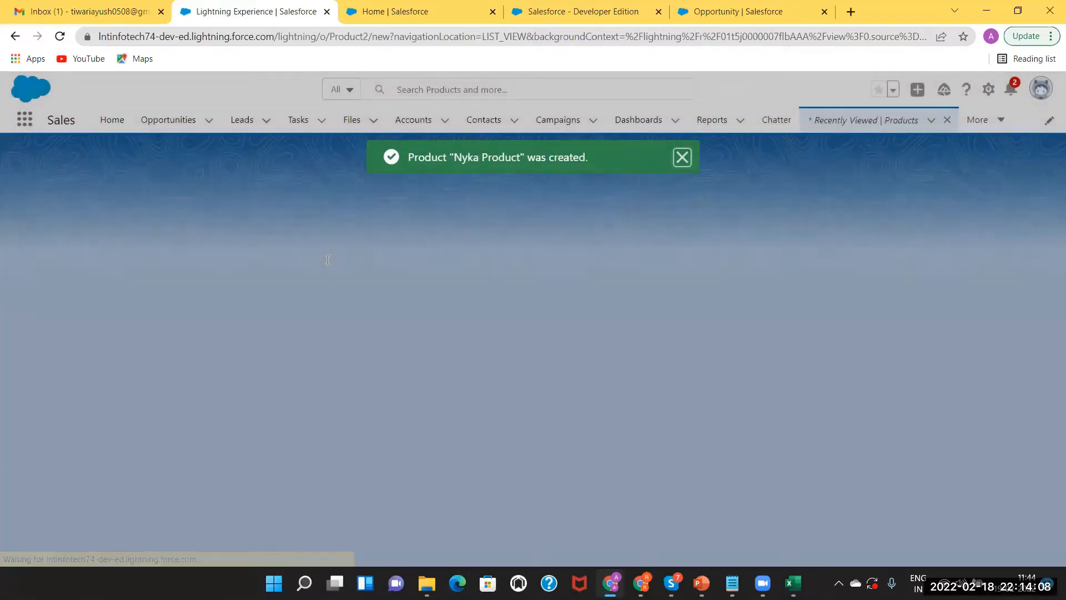
# Save a second active product, 'Silicon', with product code S-001
pyautogui.write('Silicon Produ')
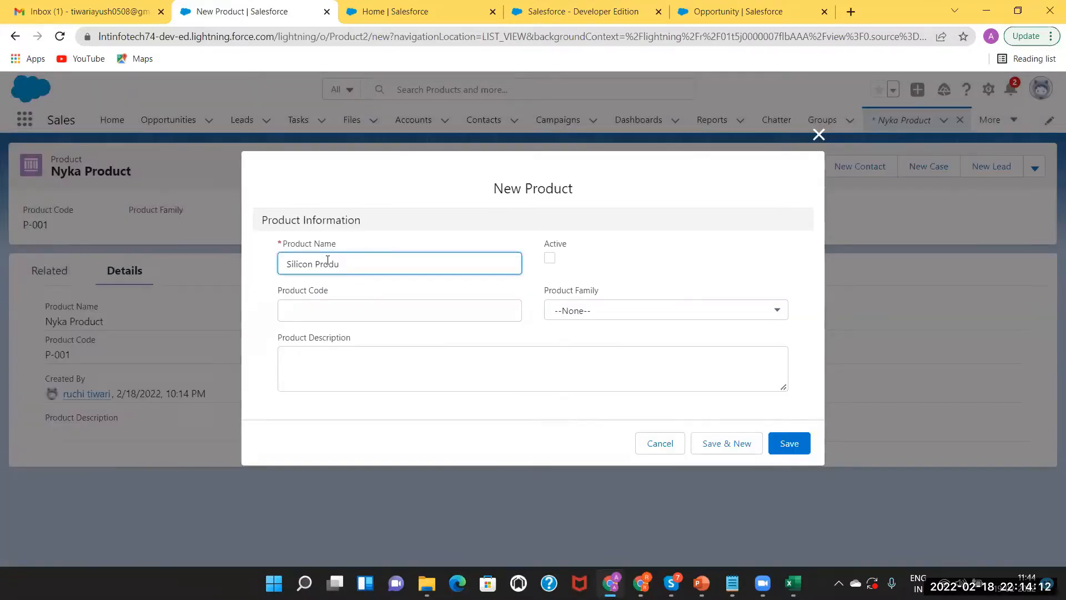
pyautogui.press('BackSpace')
pyautogui.press('BackSpace')
pyautogui.press('BackSpace')
pyautogui.press('BackSpace')
pyautogui.press('BackSpace')
pyautogui.click(310, 312)
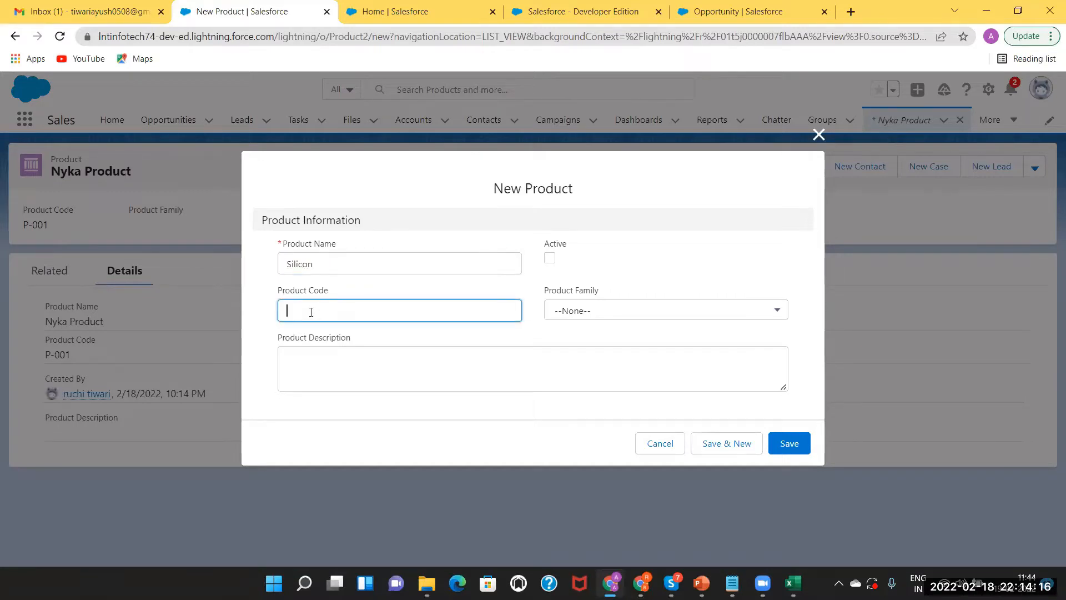
pyautogui.write('S-001')
pyautogui.click(551, 259)
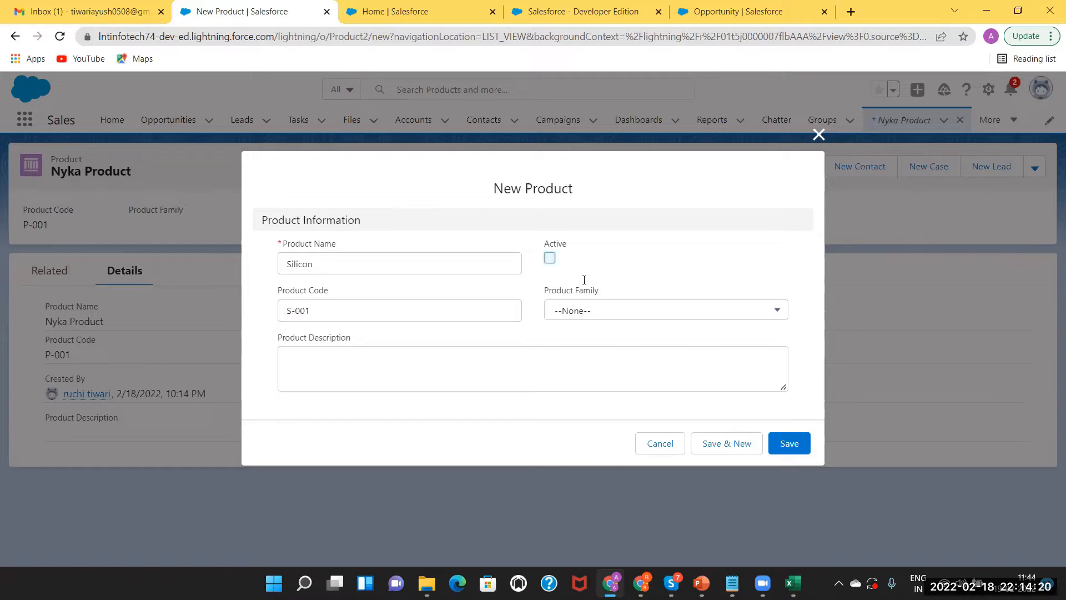
pyautogui.click(783, 442)
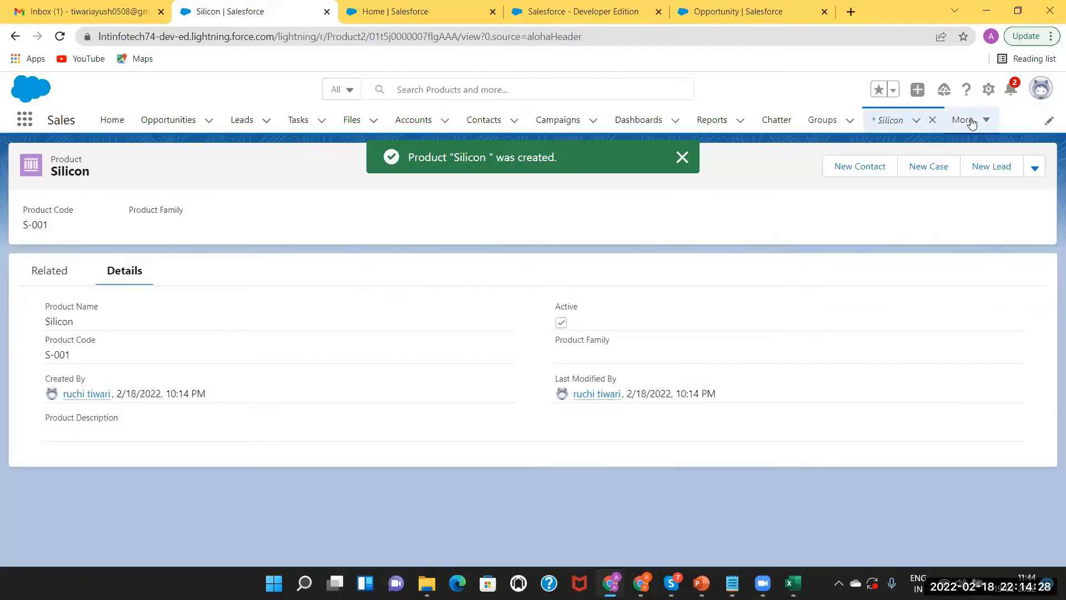
# View Silicon's related price books (none yet) and search the App Launcher for 'Produc'
pyautogui.click(972, 122)
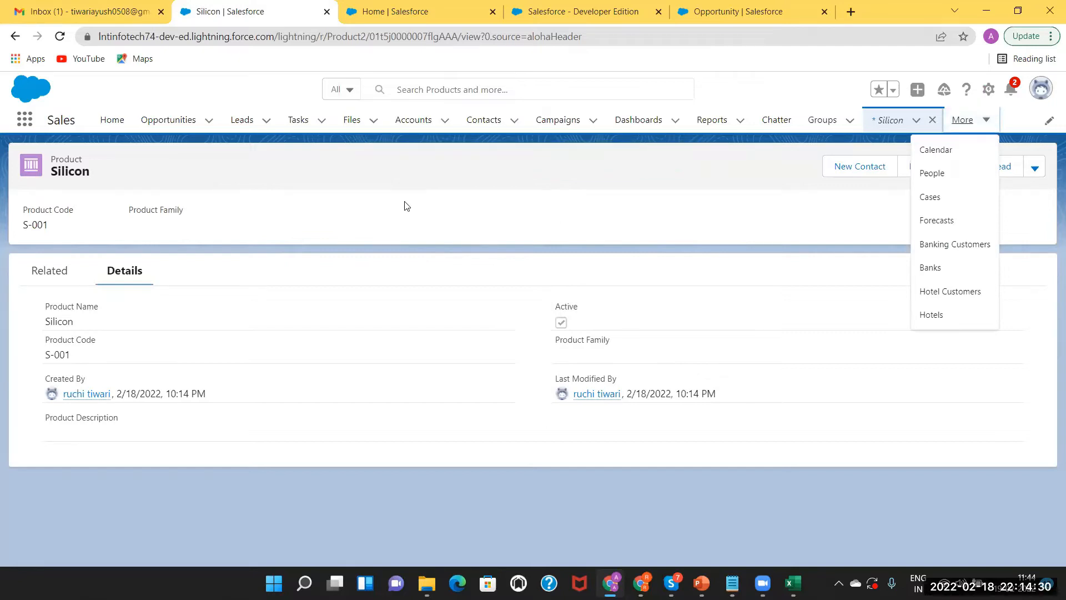
pyautogui.click(126, 258)
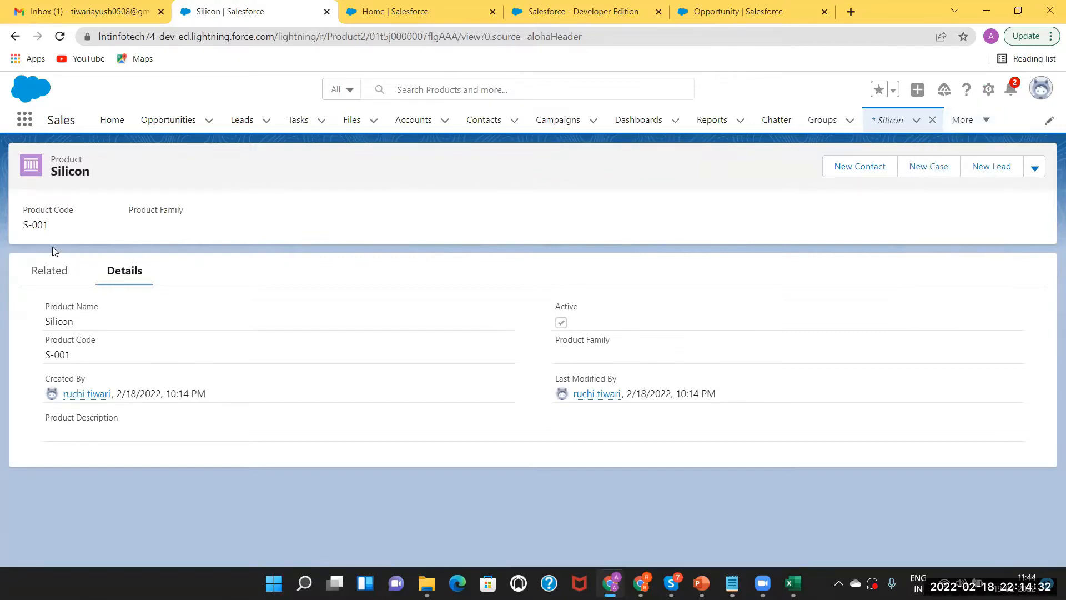
pyautogui.click(56, 278)
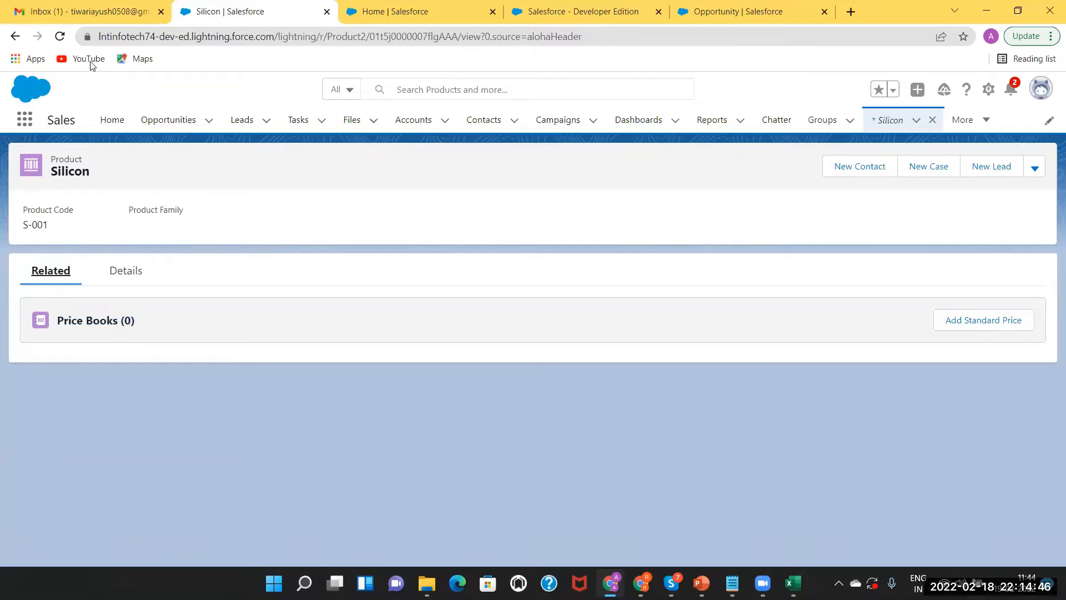
pyautogui.click(25, 120)
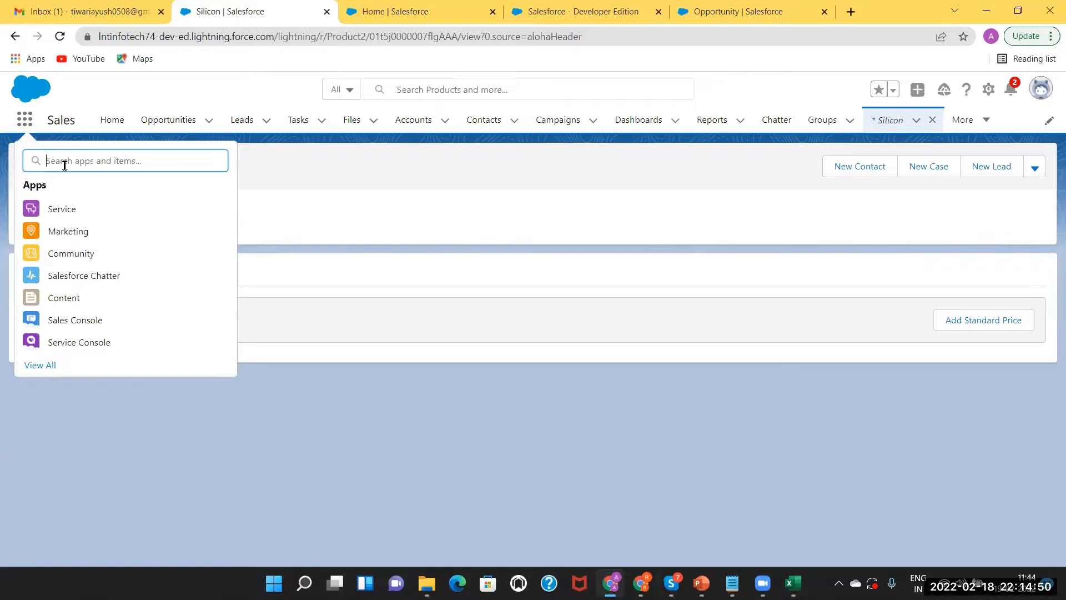
pyautogui.write('Product')
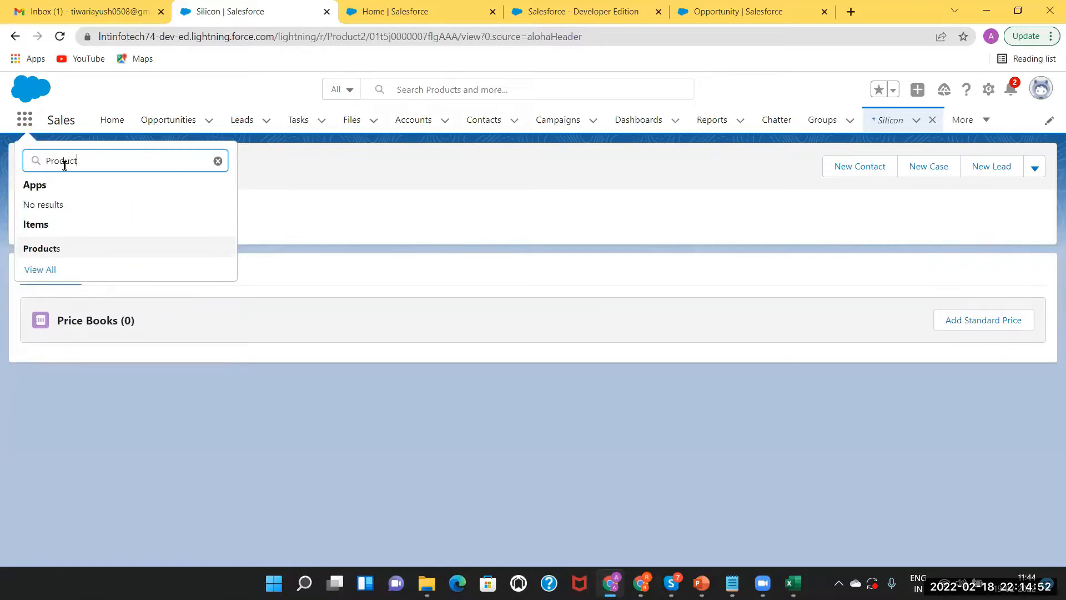
pyautogui.click(35, 248)
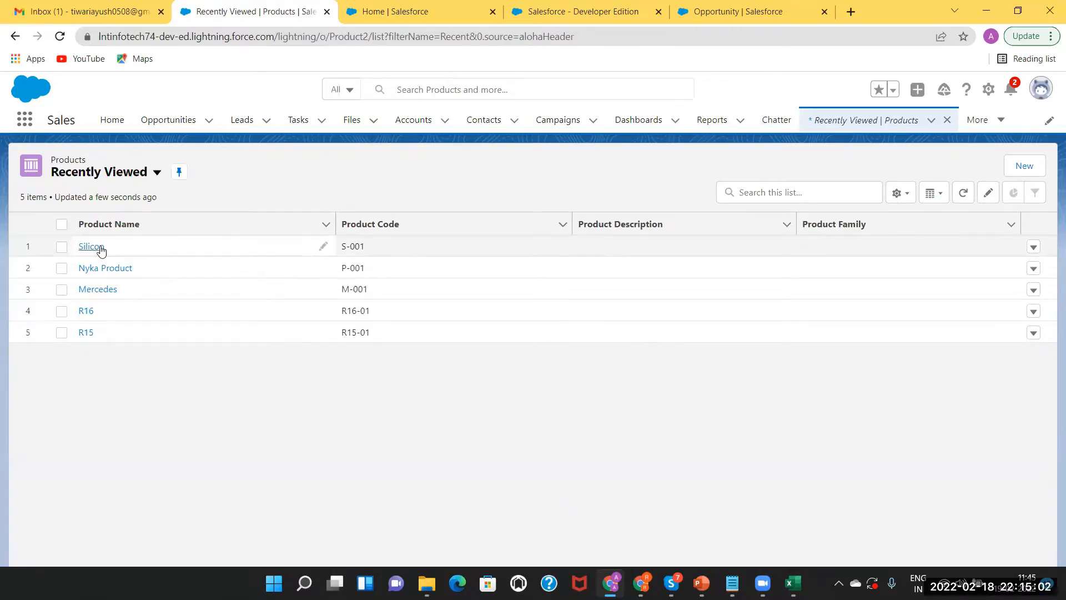
pyautogui.click(1033, 248)
pyautogui.click(733, 469)
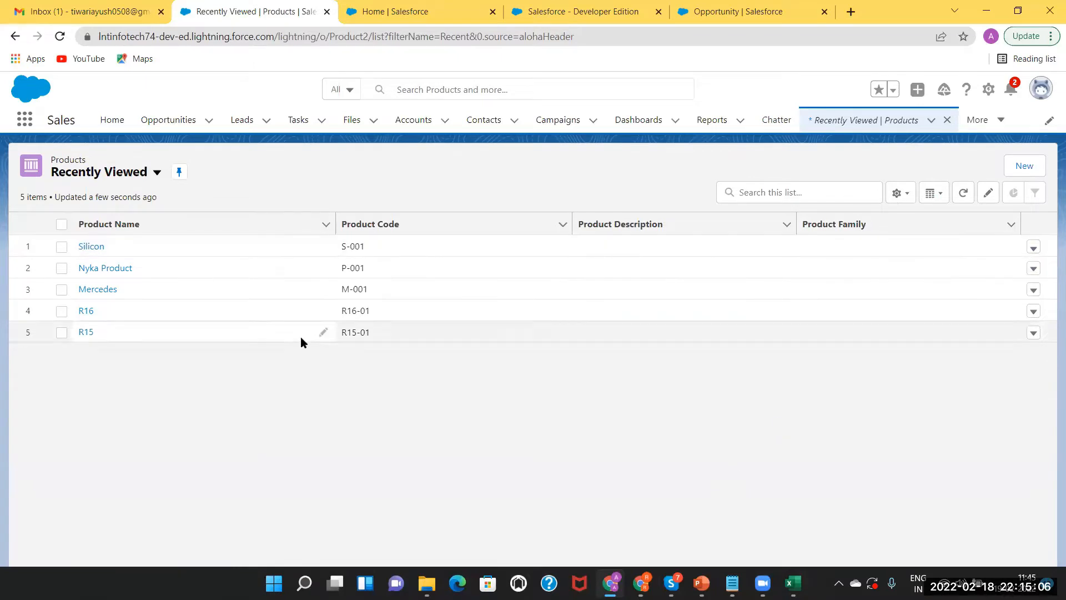
pyautogui.click(91, 248)
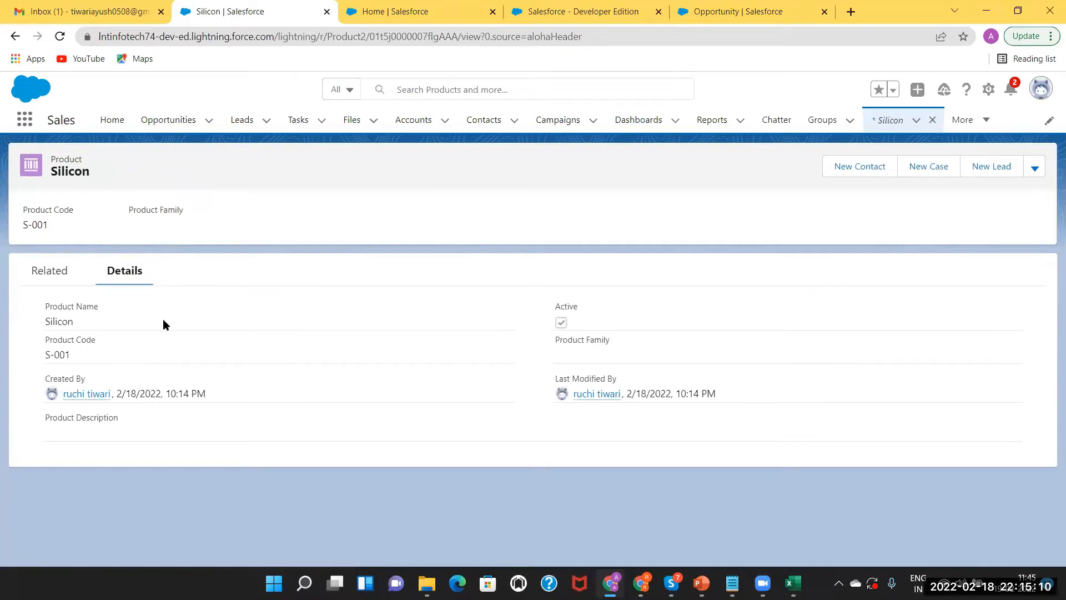
pyautogui.click(62, 278)
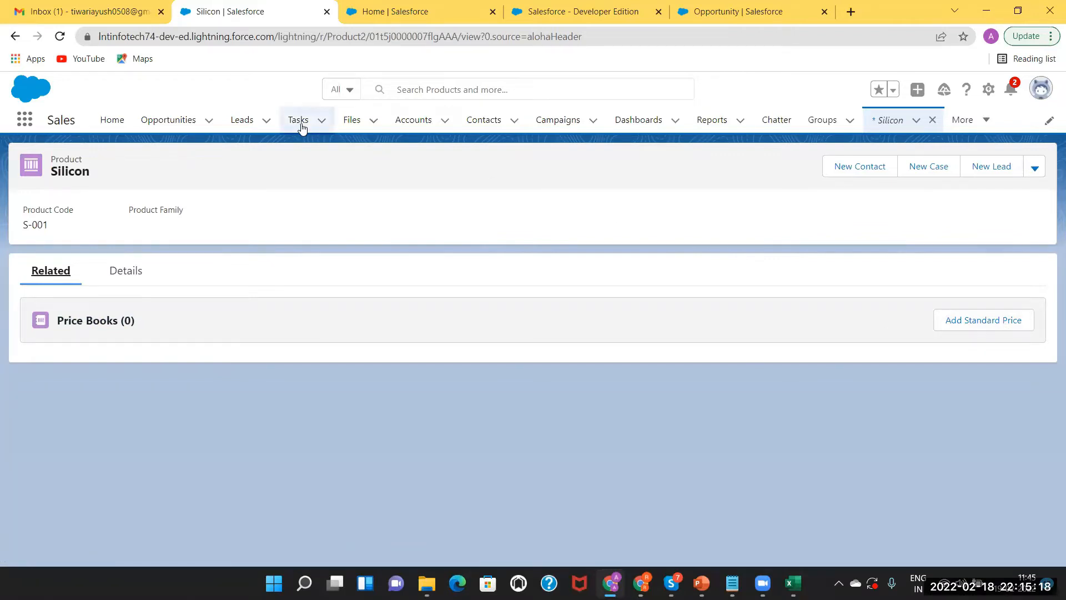
# Add Silicon to the Standard Price Book at a $15,000.00 list price
pyautogui.click(996, 322)
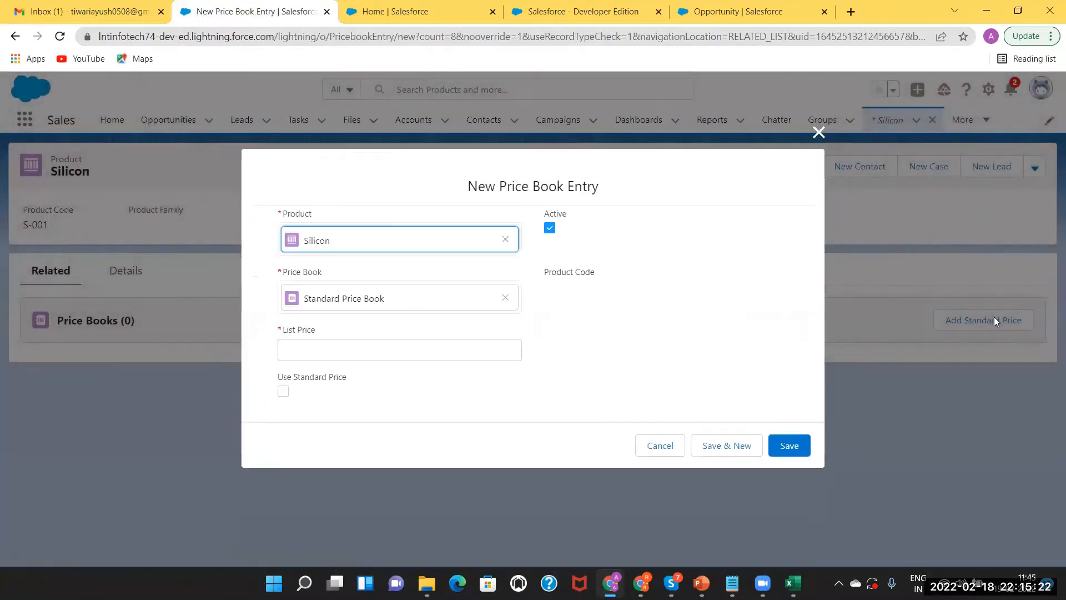
pyautogui.click(338, 355)
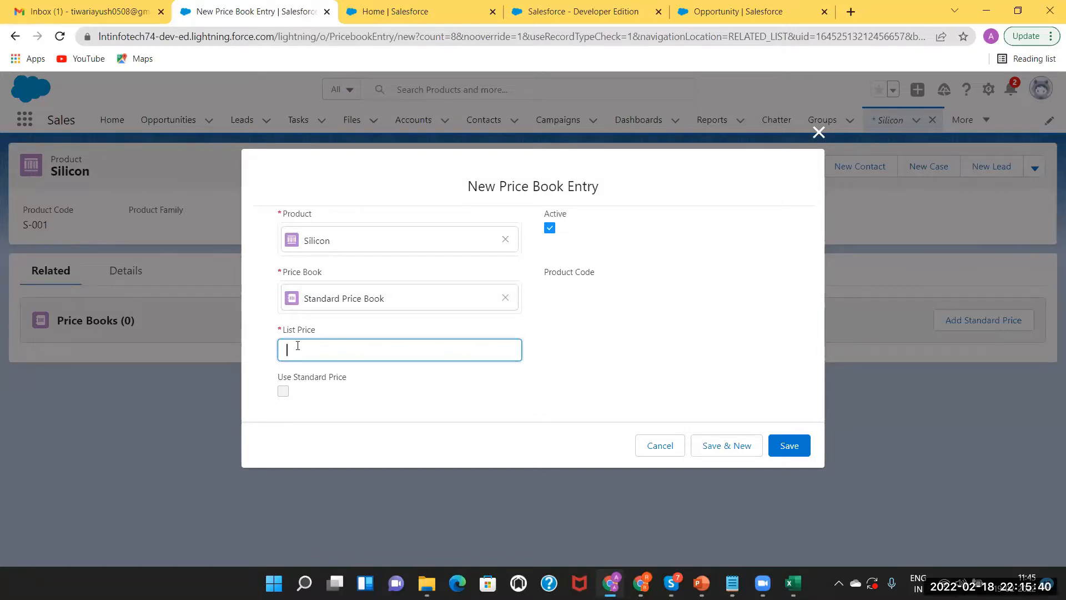
pyautogui.write('15000')
pyautogui.click(800, 445)
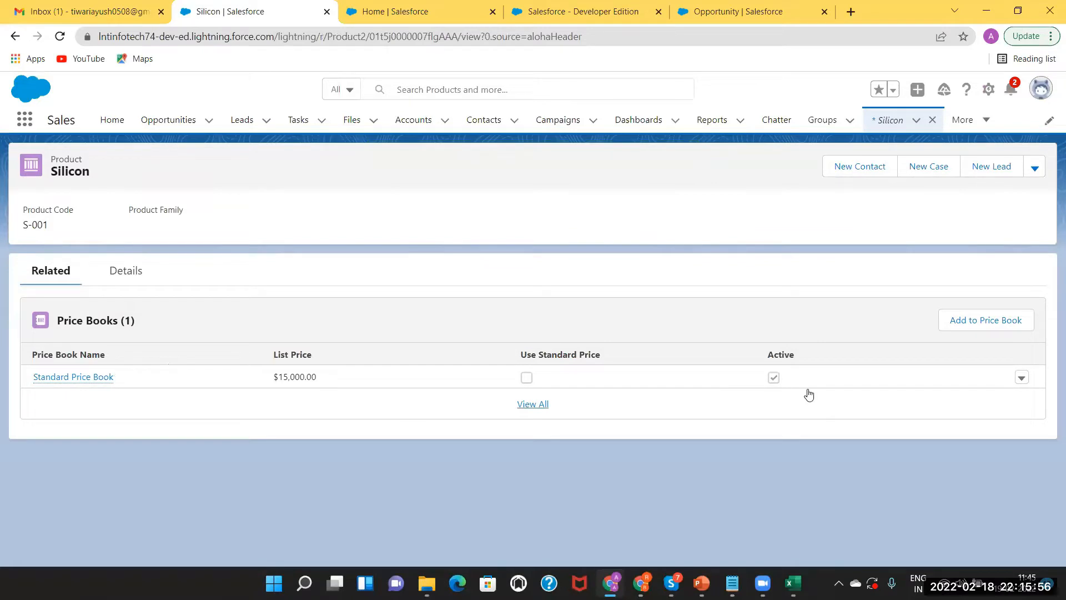
pyautogui.click(990, 325)
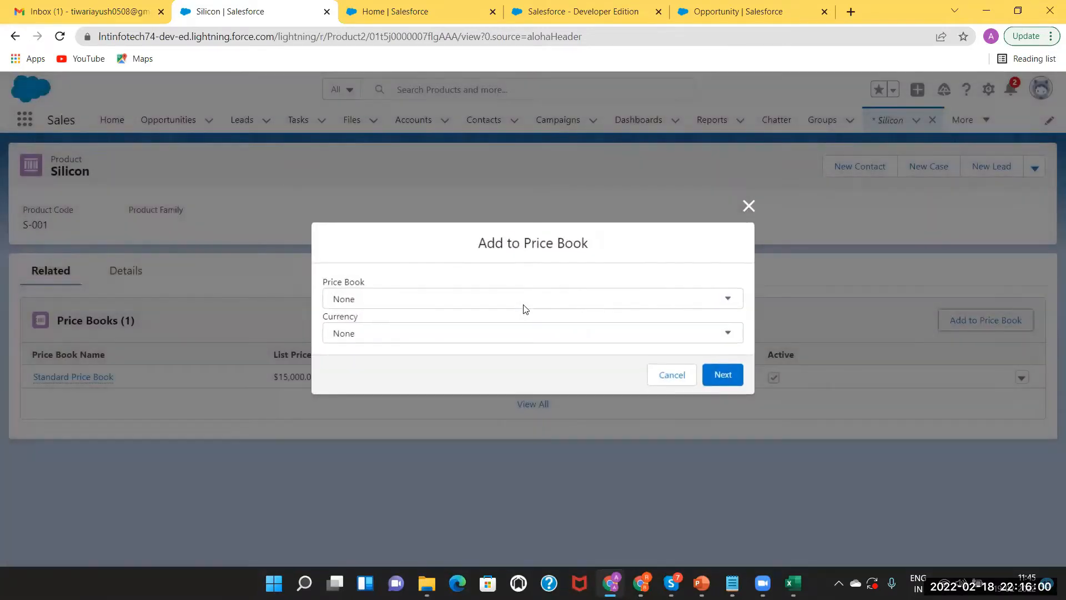
pyautogui.click(523, 299)
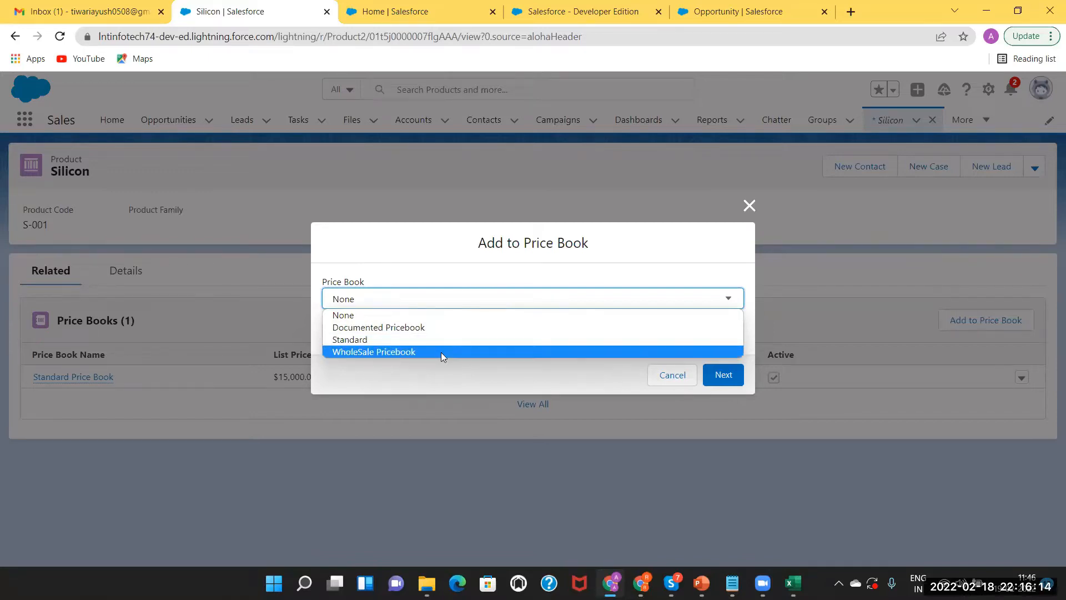
pyautogui.click(749, 206)
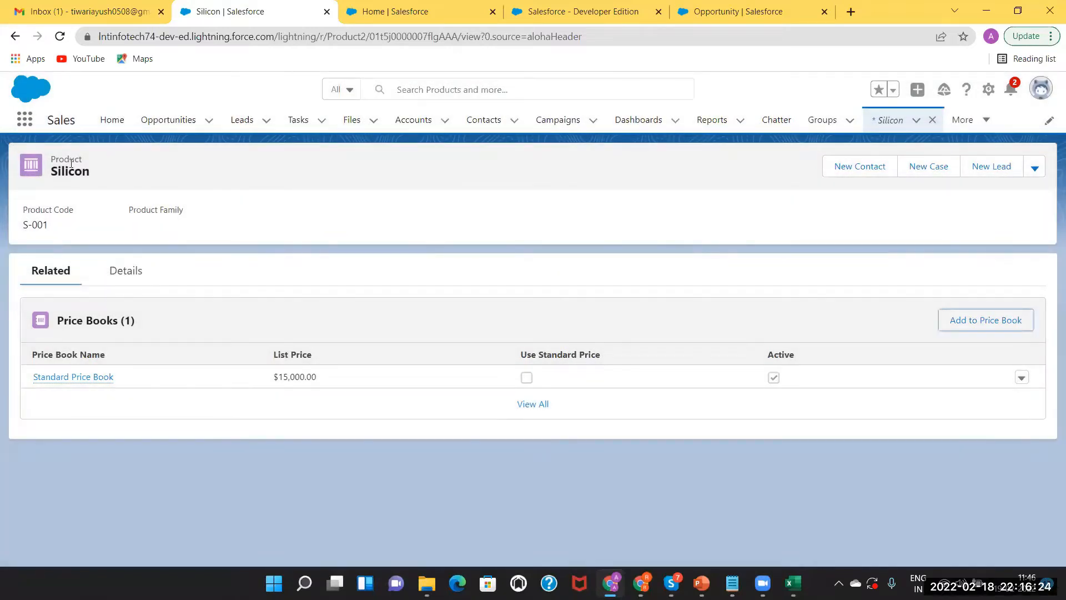
# Go to Price Books through an App Launcher search for 'price' and start a new one
pyautogui.click(25, 120)
pyautogui.write('price')
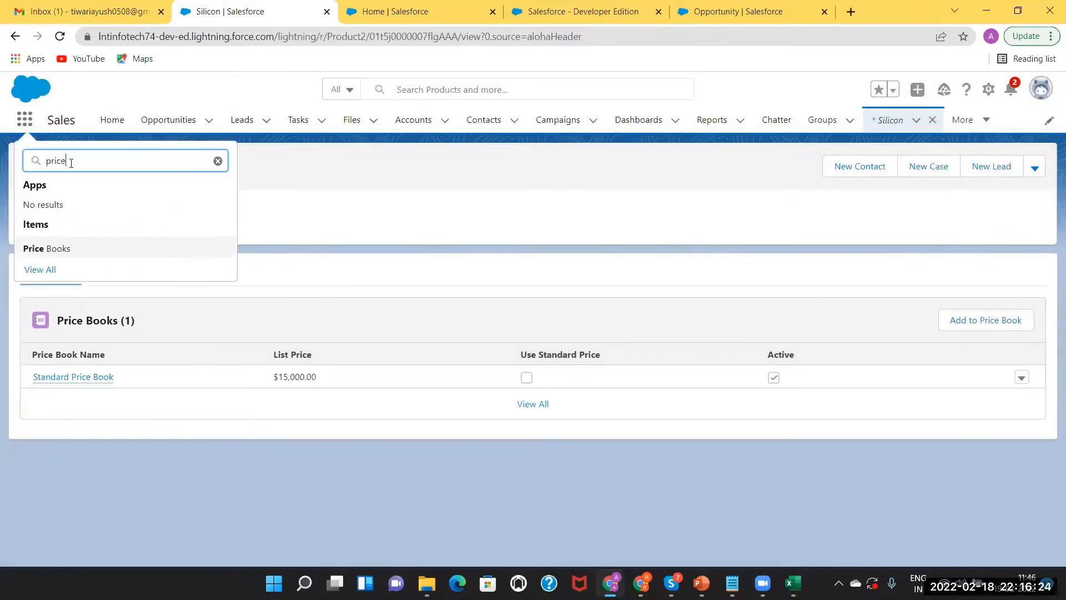
pyautogui.click(54, 247)
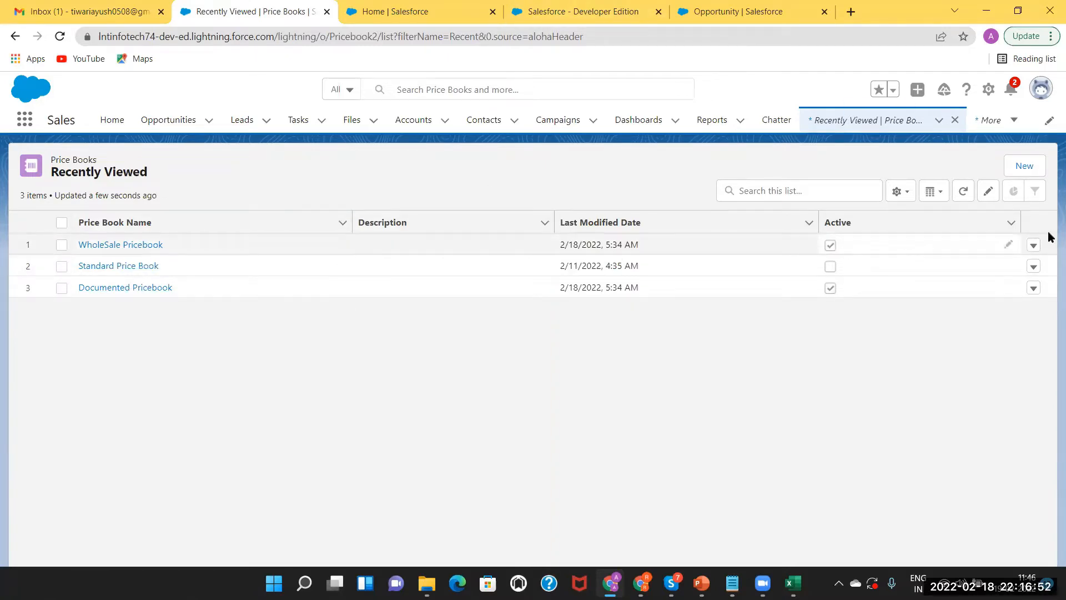
pyautogui.click(1024, 168)
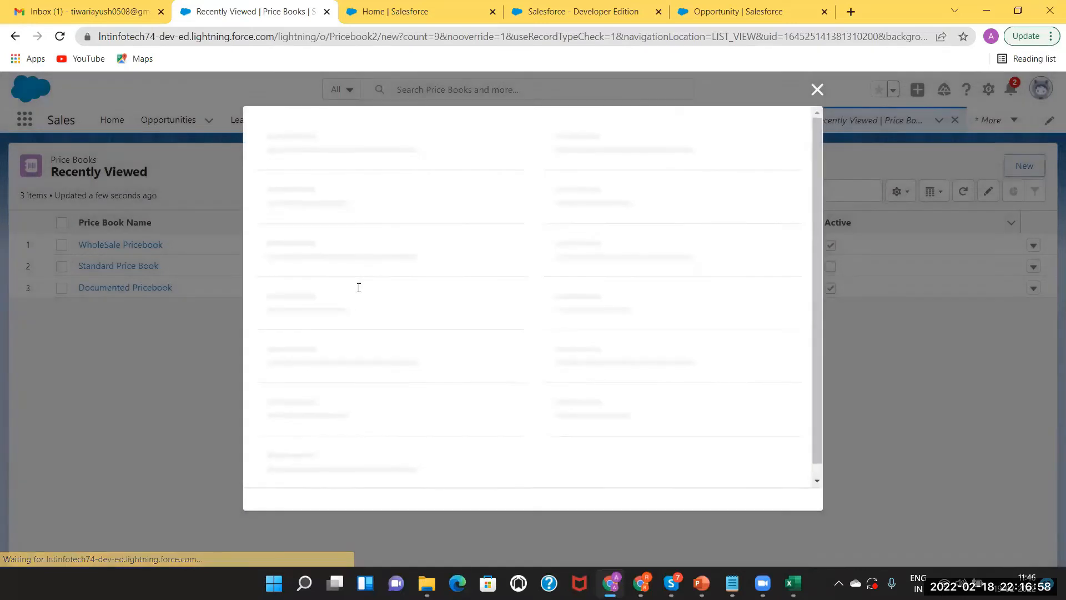
# Save an active price book named 'Discounted Price Book'
pyautogui.write('Discounted P')
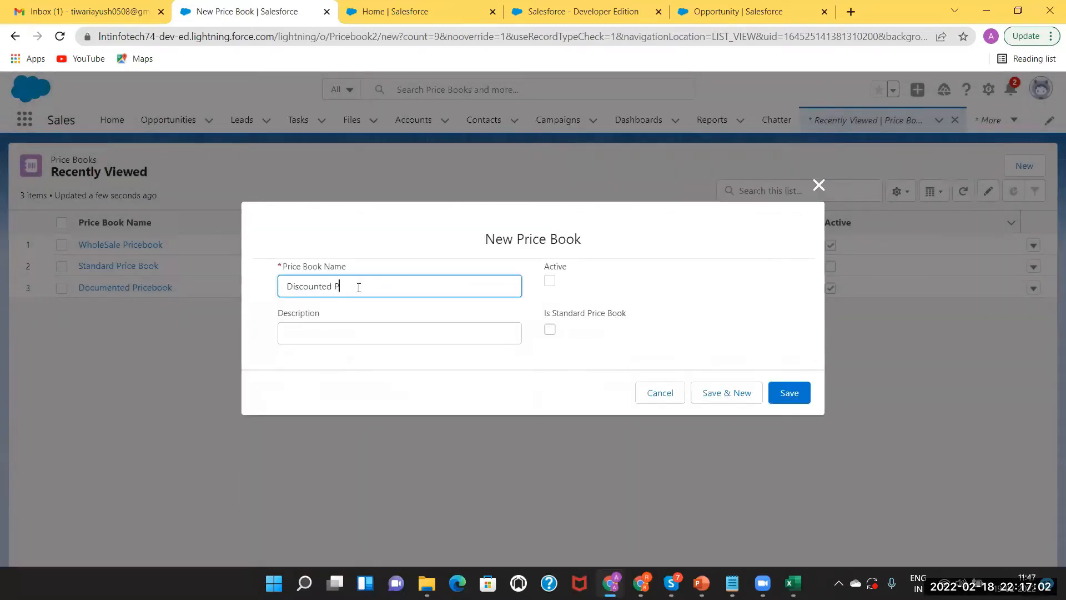
pyautogui.write('rice Book')
pyautogui.click(552, 282)
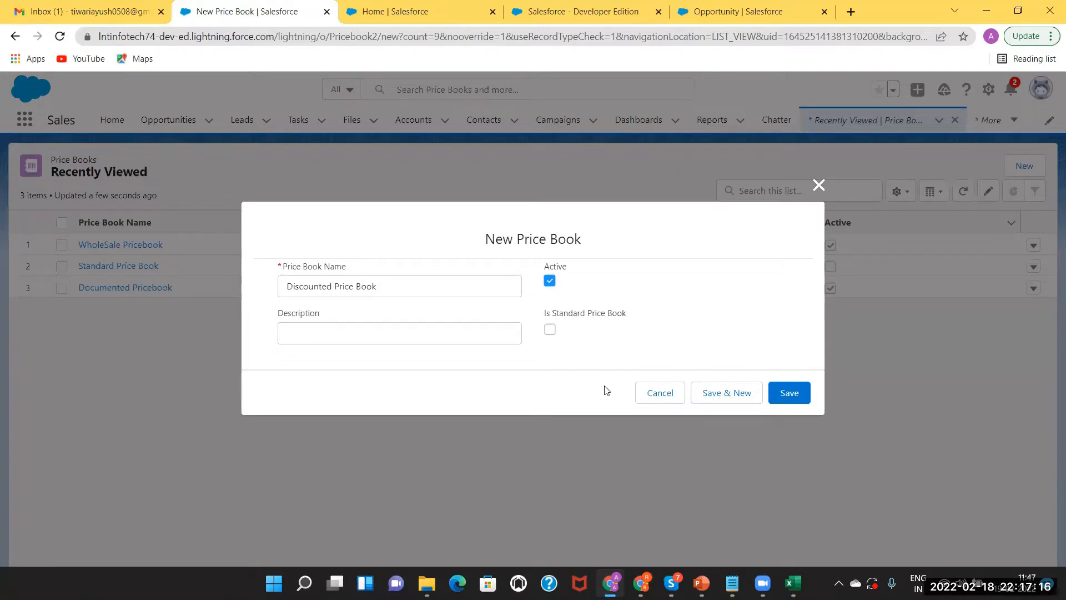
pyautogui.click(783, 396)
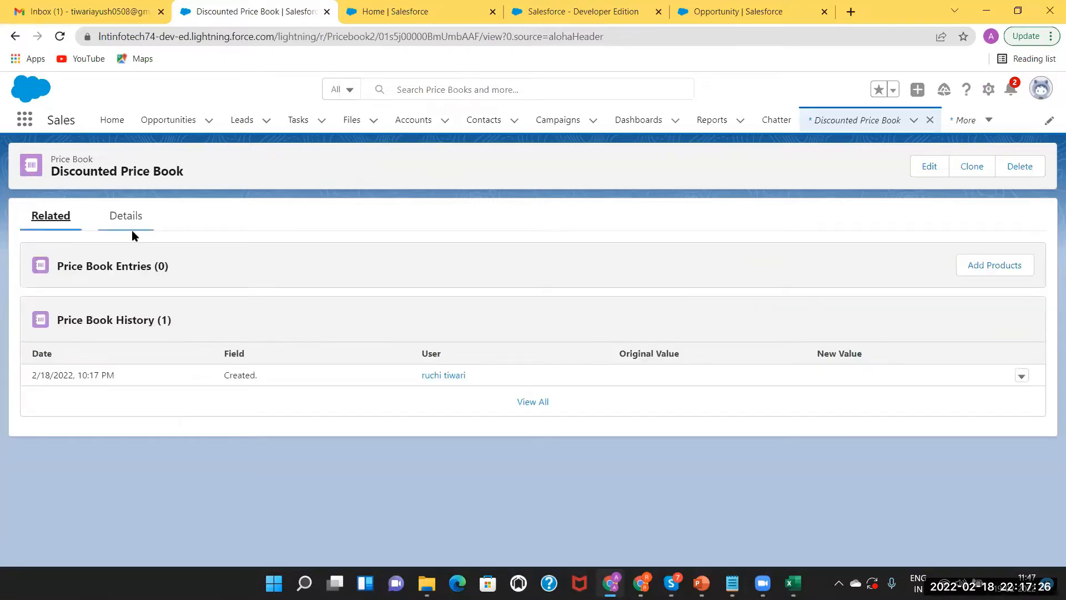
# Search the App Launcher for 'pric' and open the Price Books list
pyautogui.click(24, 120)
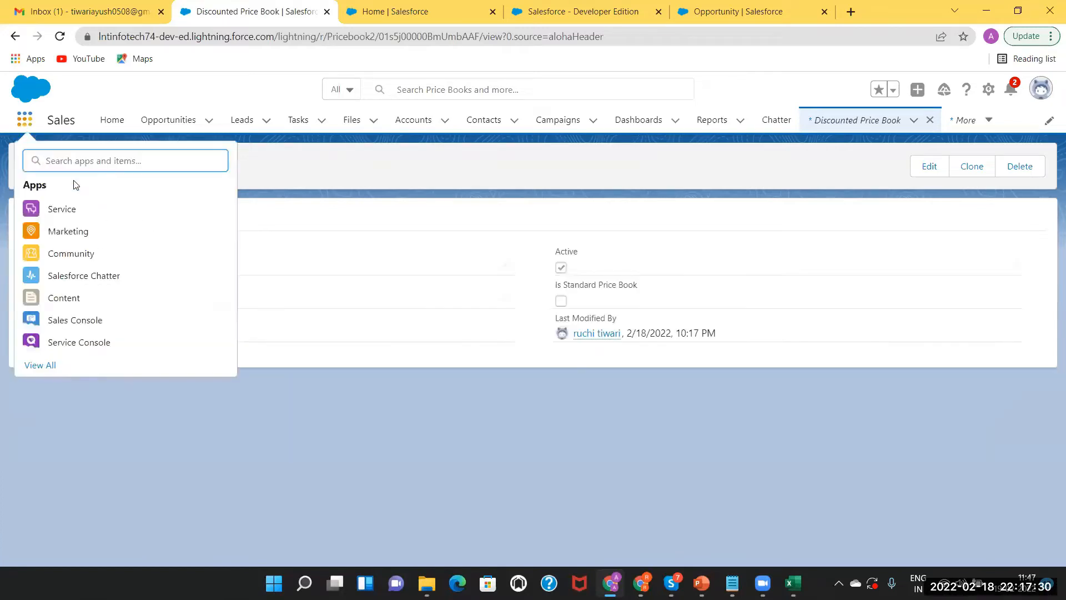
pyautogui.write('pro')
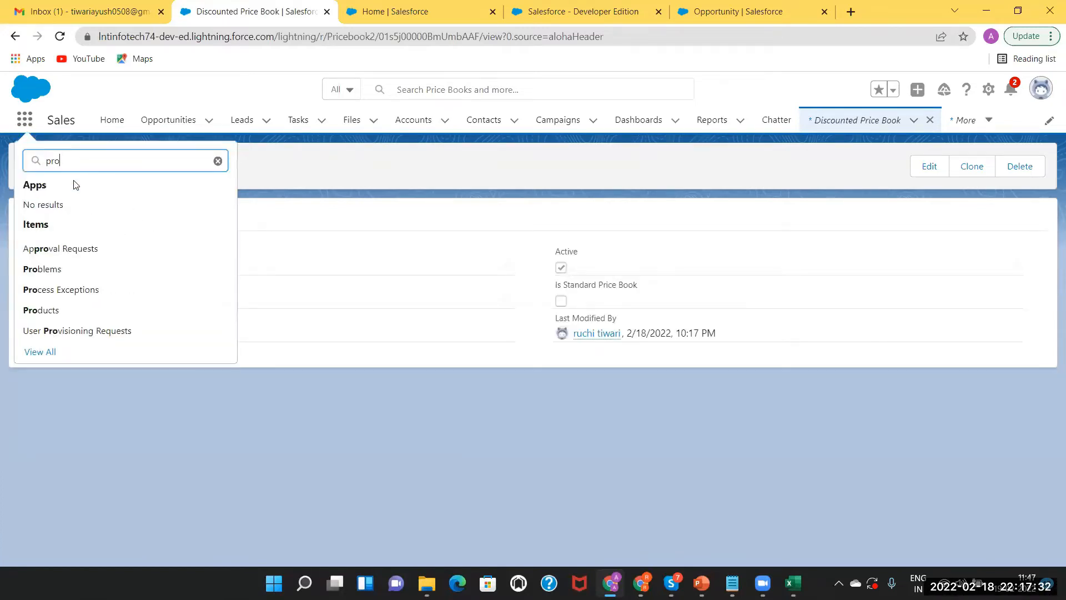
pyautogui.press('BackSpace')
pyautogui.write('ic')
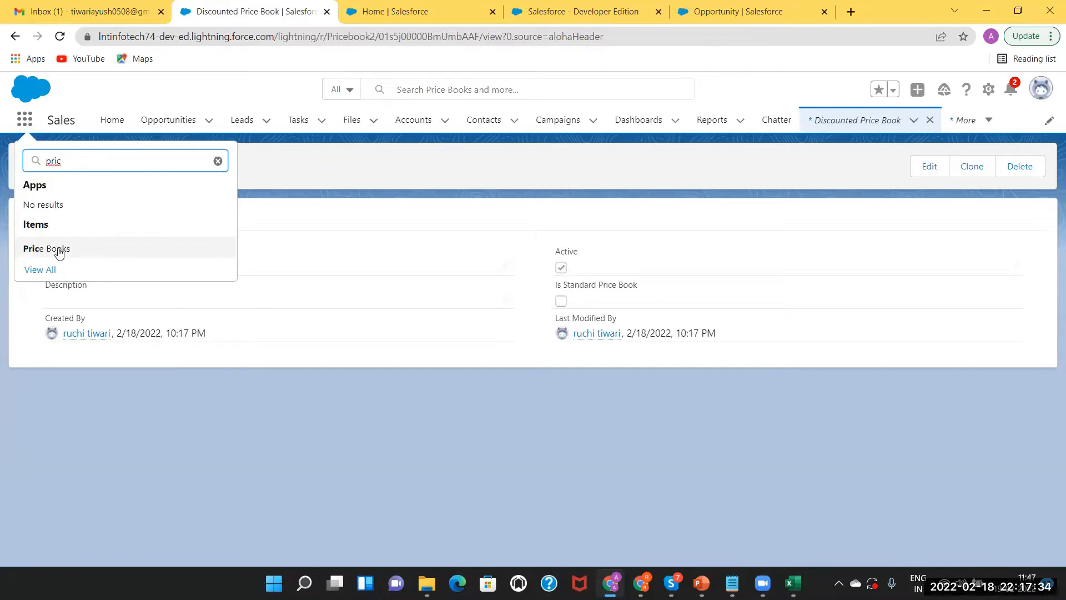
pyautogui.click(60, 251)
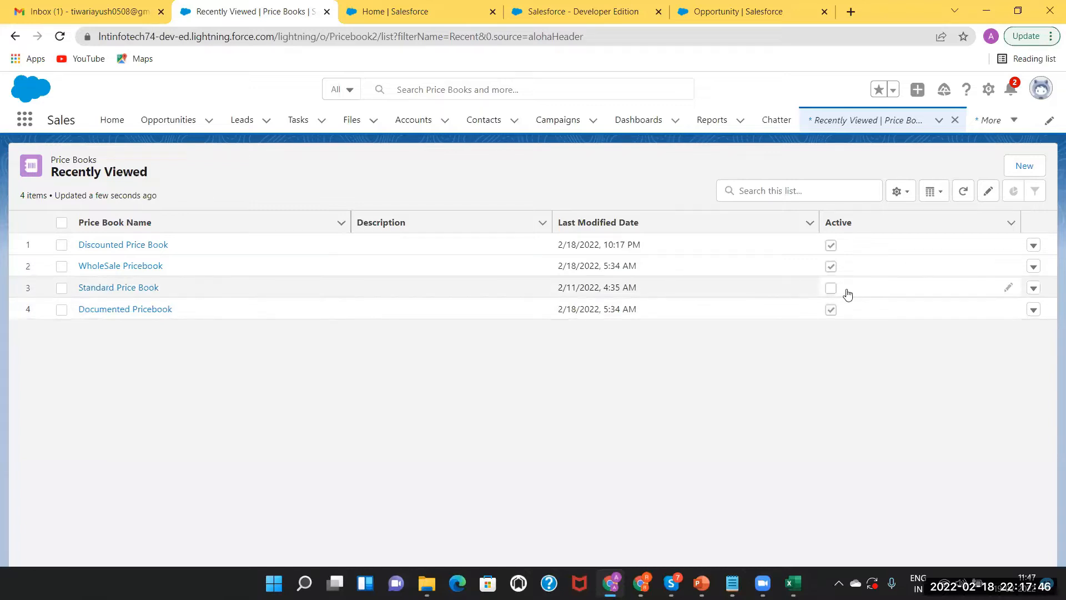
# Edit the Standard Price Book, tick its Active checkbox, and save it
pyautogui.click(1034, 290)
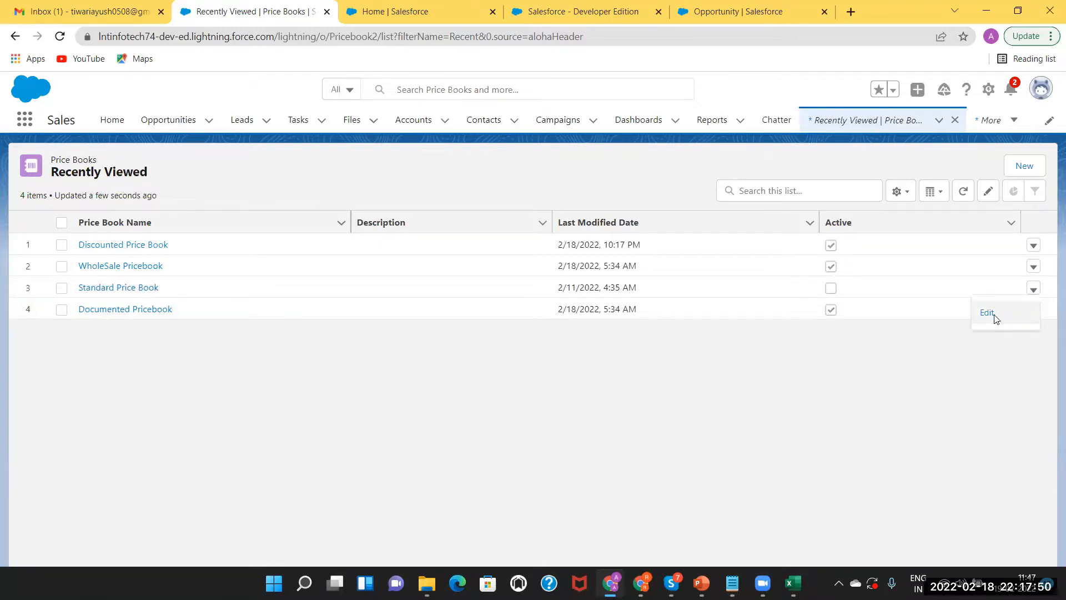
pyautogui.click(988, 314)
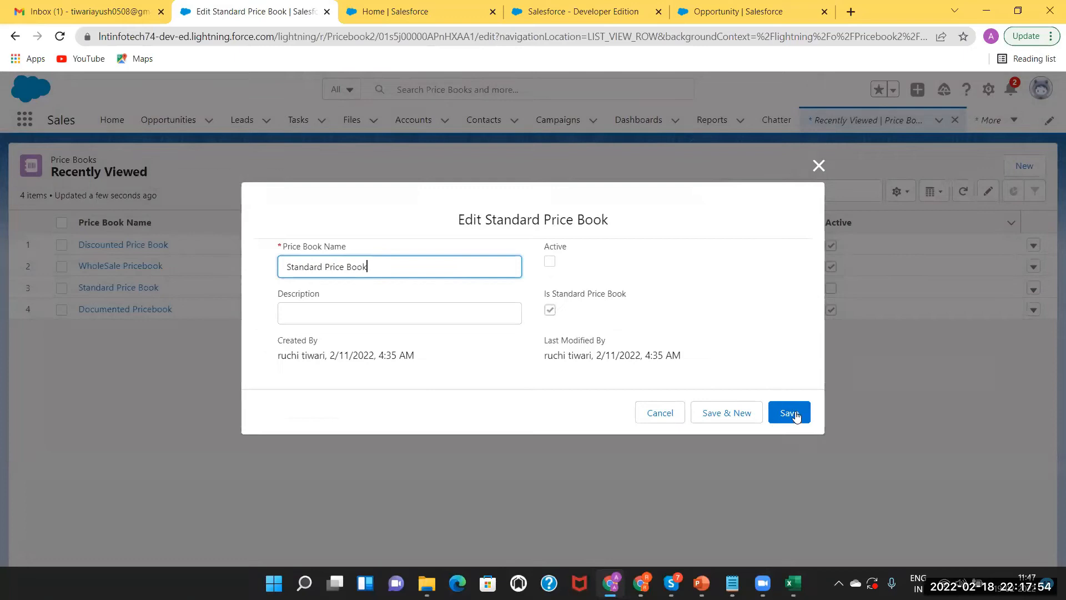
pyautogui.press('Tab')
pyautogui.press('space')
pyautogui.click(798, 413)
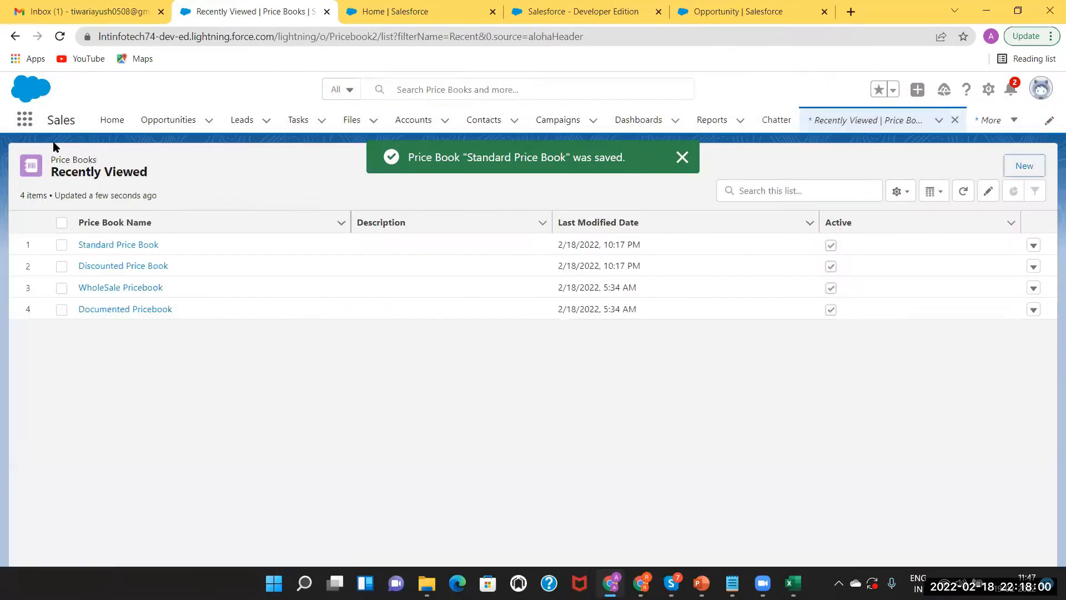
# Open the Silicon product from Products and view its related price books
pyautogui.write('pro')
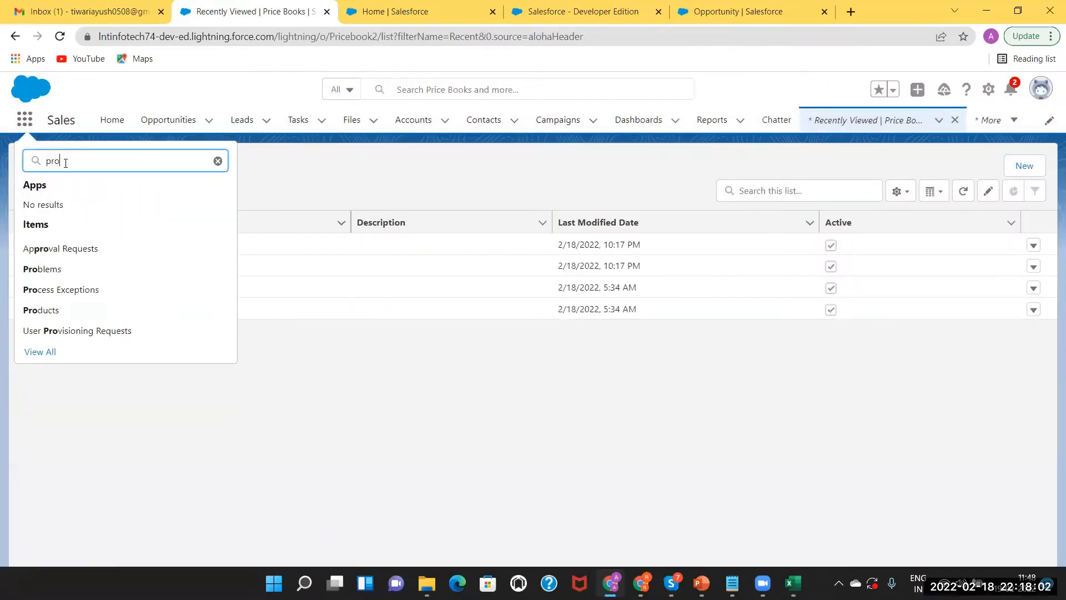
pyautogui.write('duct')
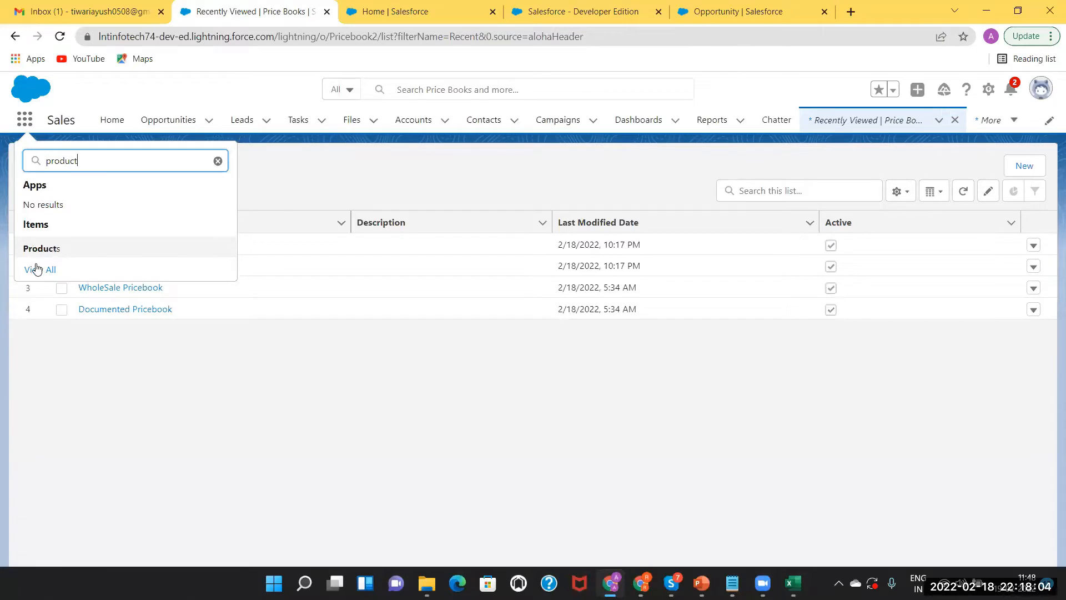
pyautogui.click(45, 248)
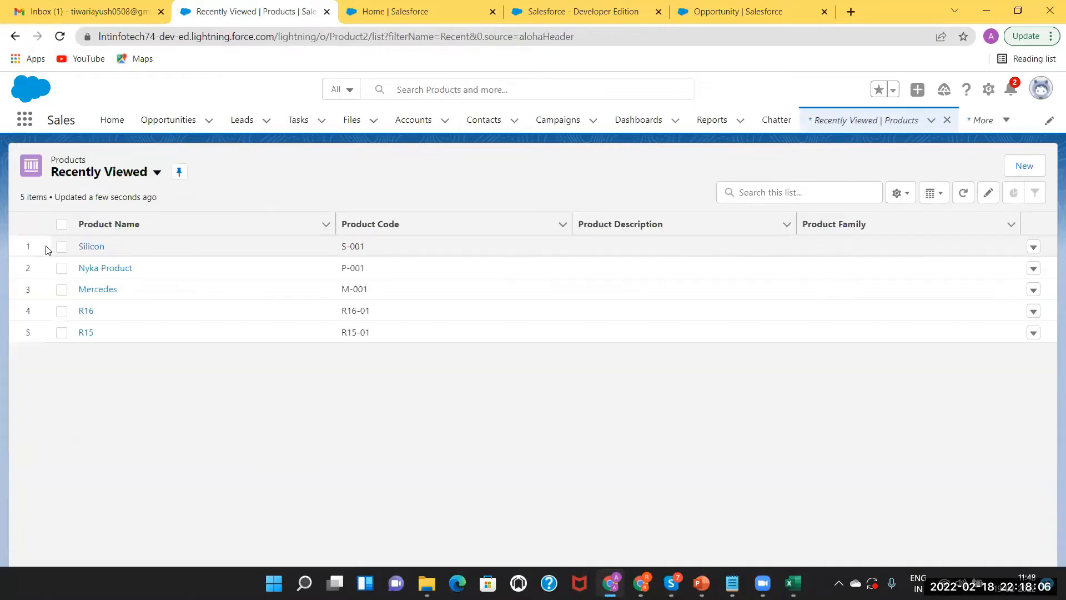
pyautogui.click(93, 247)
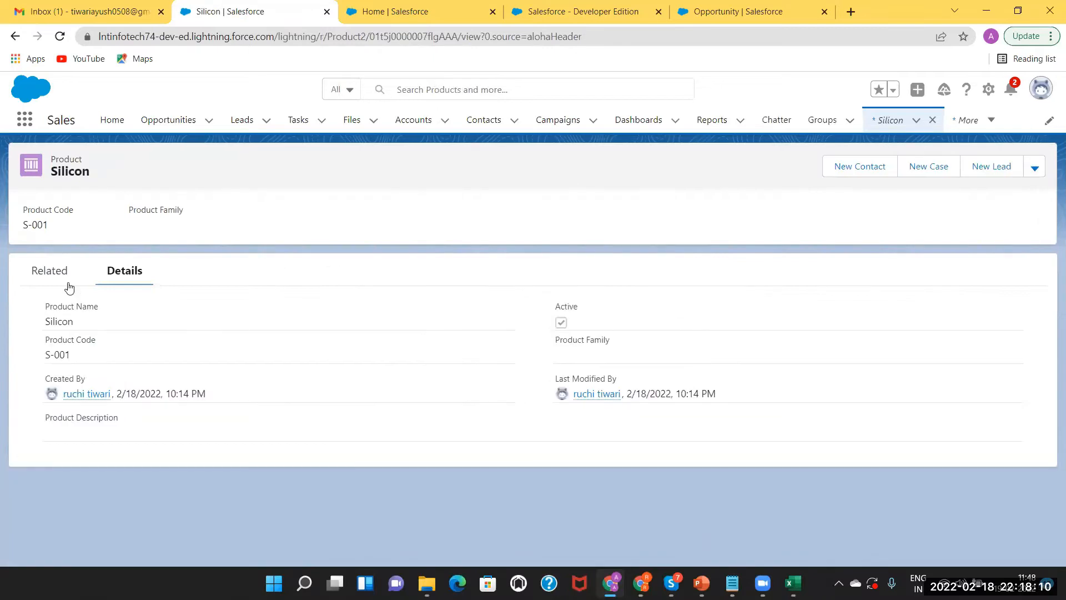
pyautogui.click(37, 273)
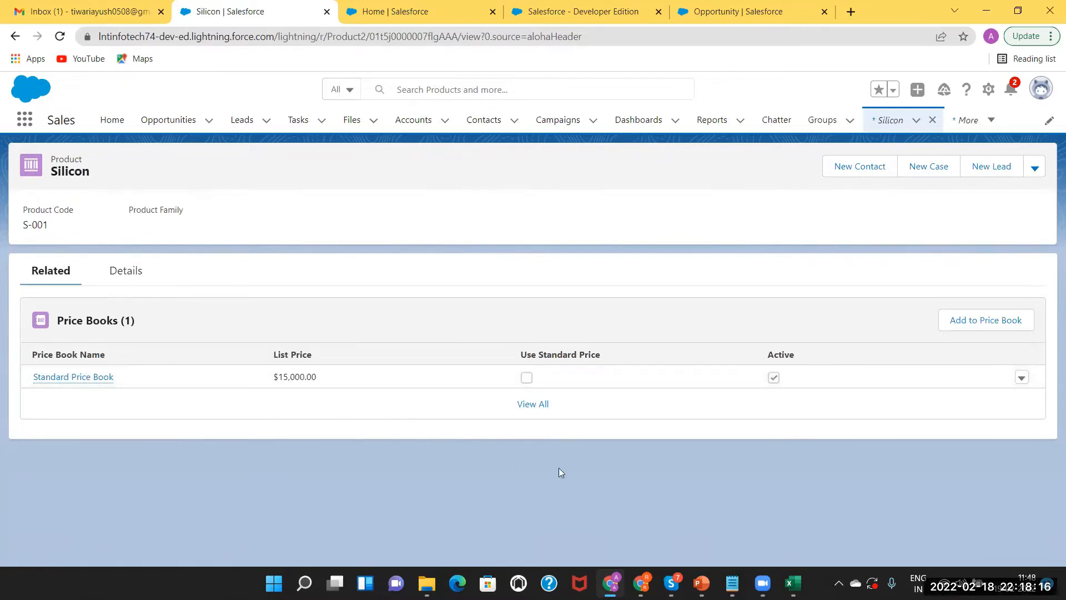
# Add Silicon to the Discounted Price Book in USD at a 6,000 list price, then start another addition
pyautogui.click(987, 321)
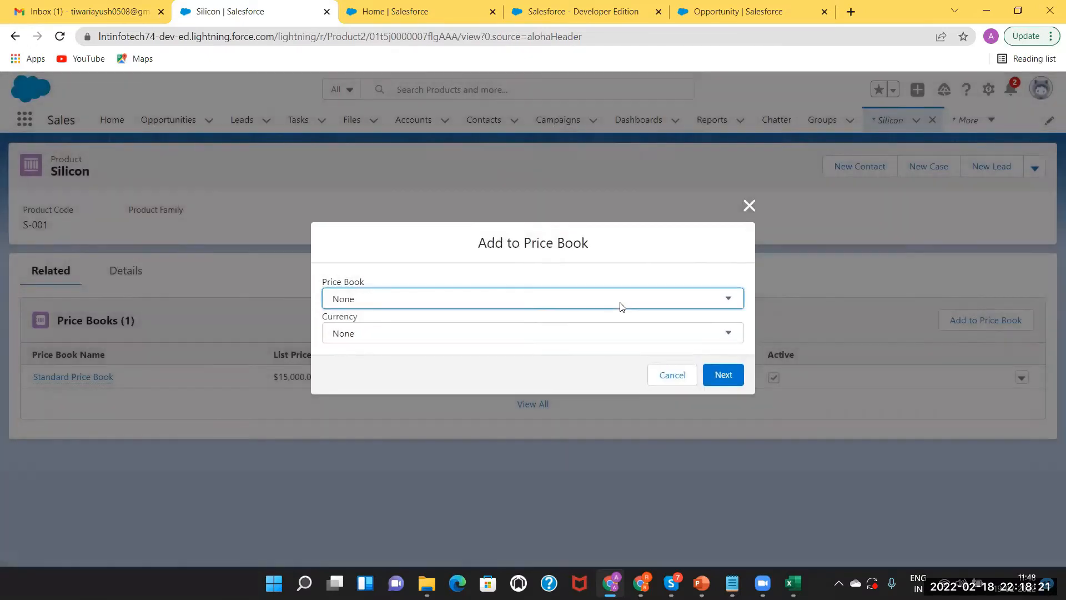
pyautogui.click(621, 306)
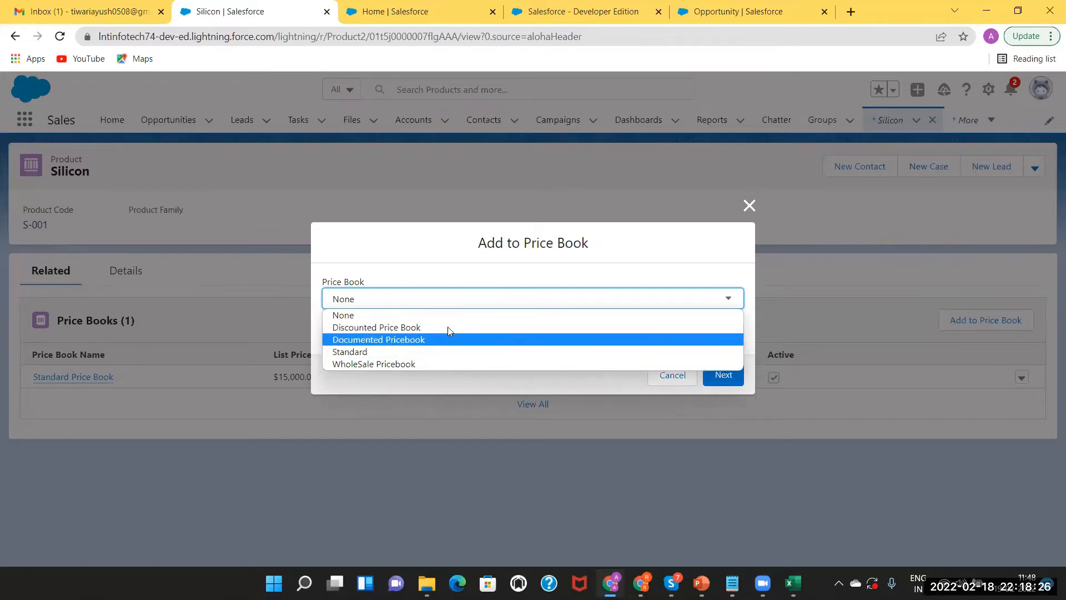
pyautogui.click(412, 329)
pyautogui.click(376, 339)
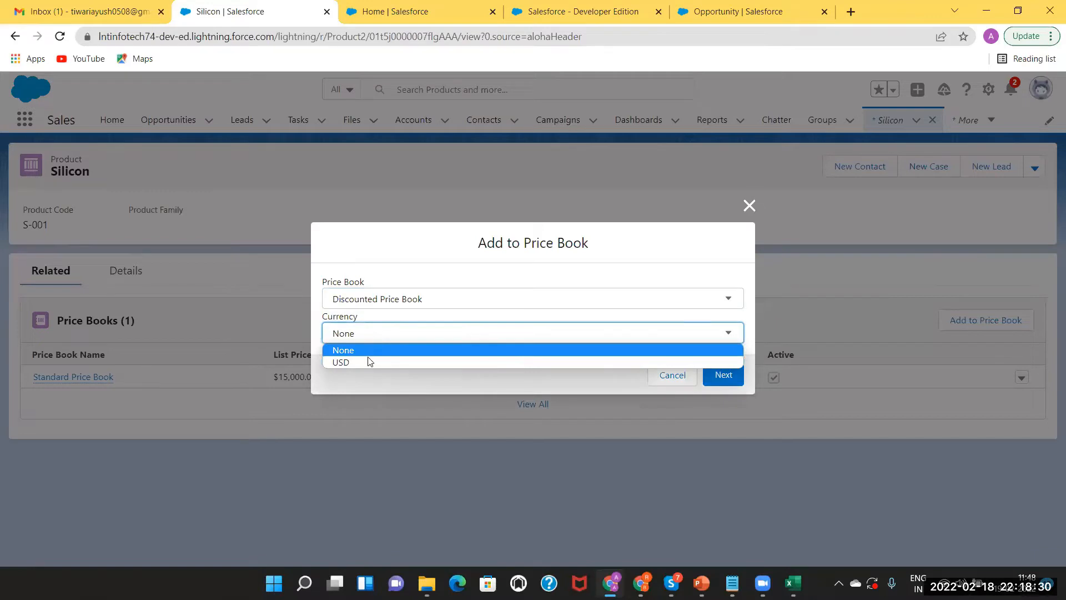
pyautogui.click(367, 361)
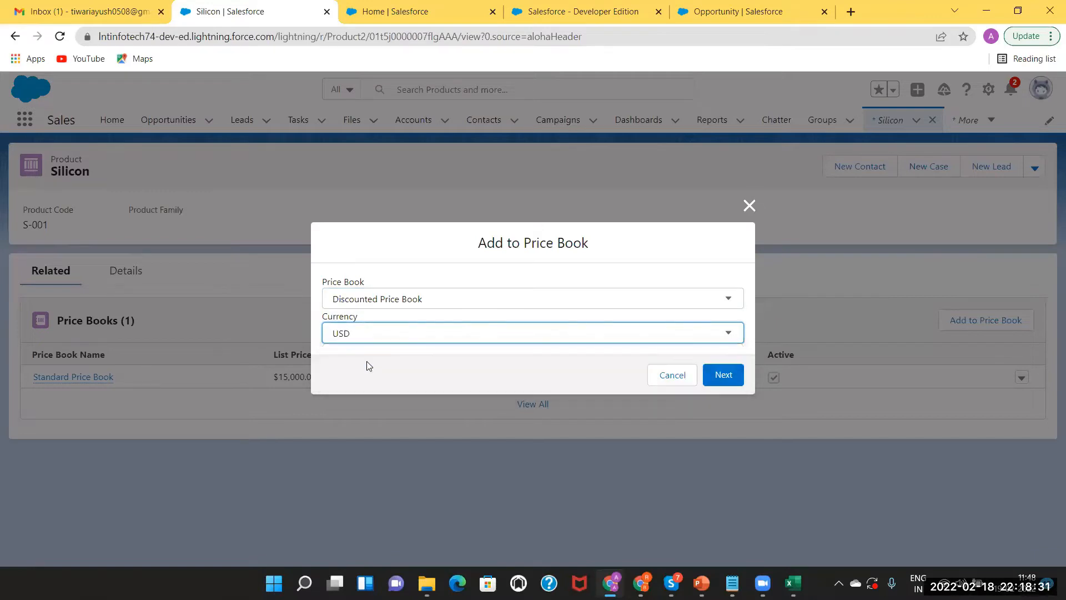
pyautogui.click(724, 376)
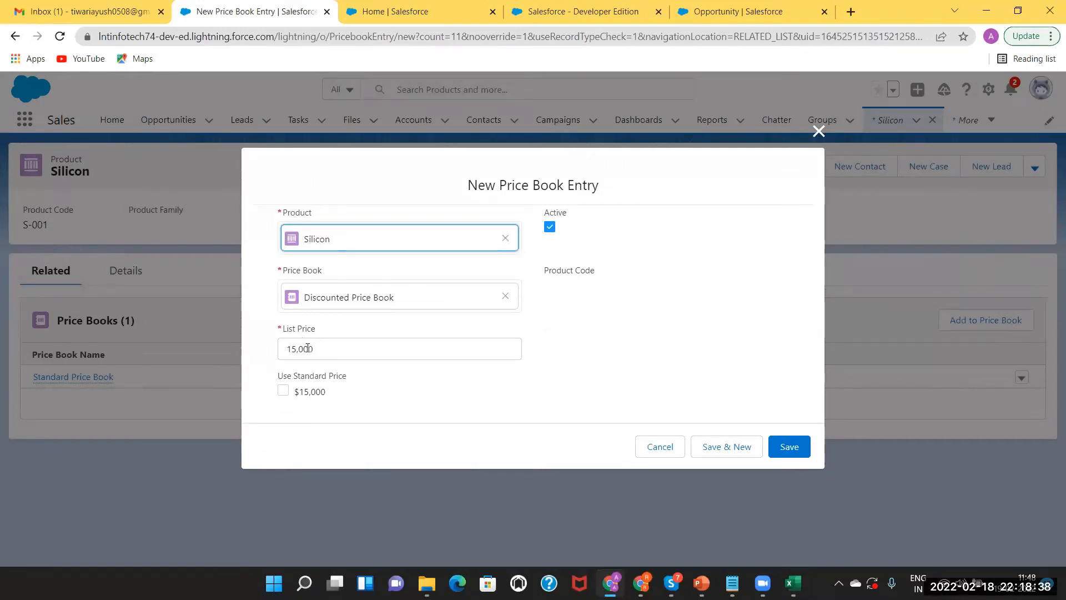
pyautogui.click(296, 348)
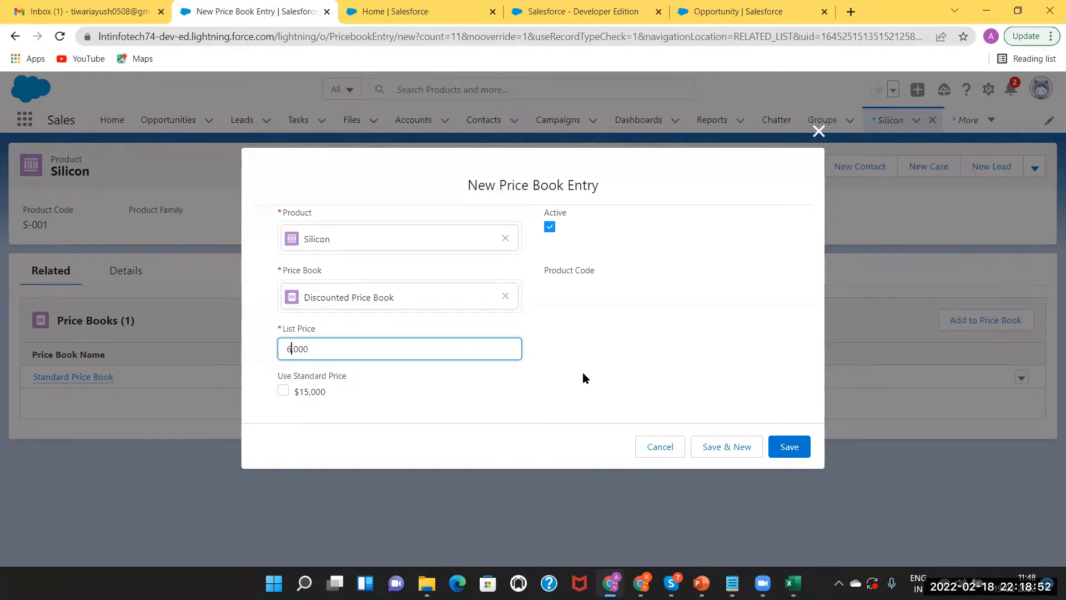
pyautogui.click(793, 451)
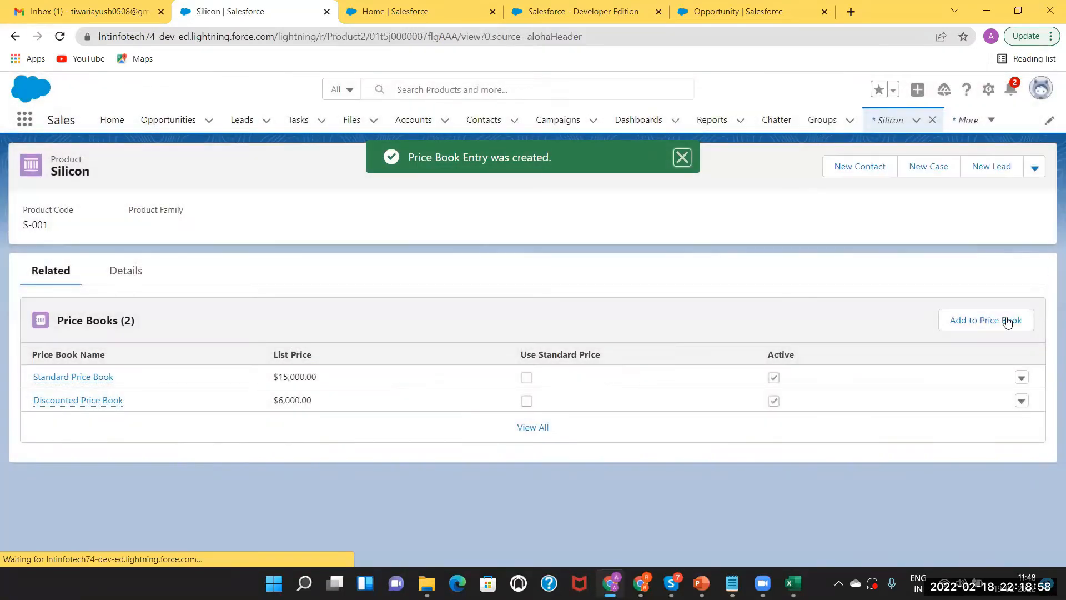
pyautogui.click(983, 319)
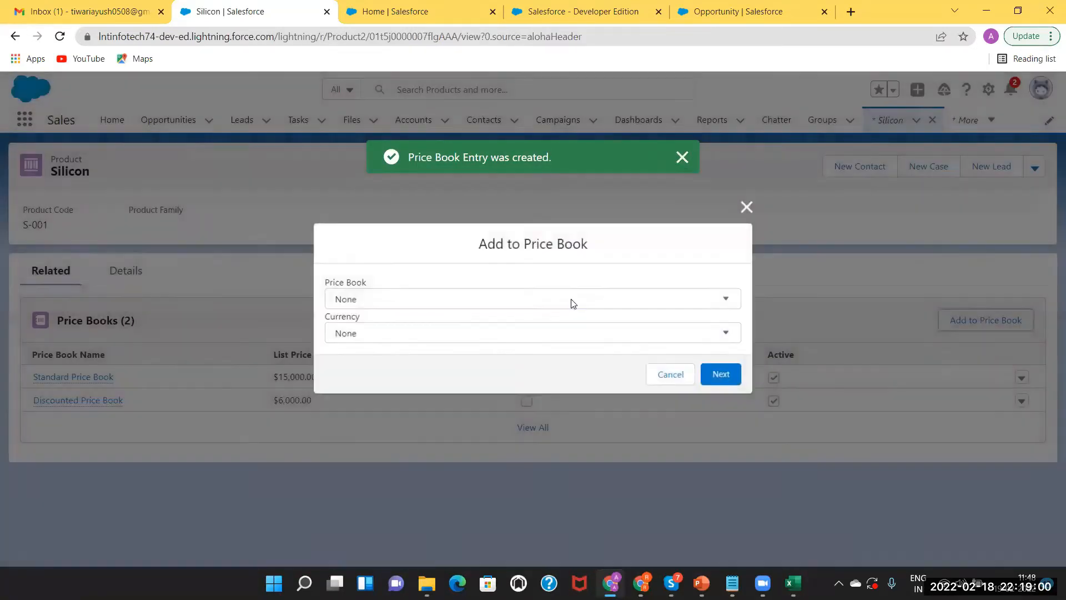
pyautogui.click(571, 300)
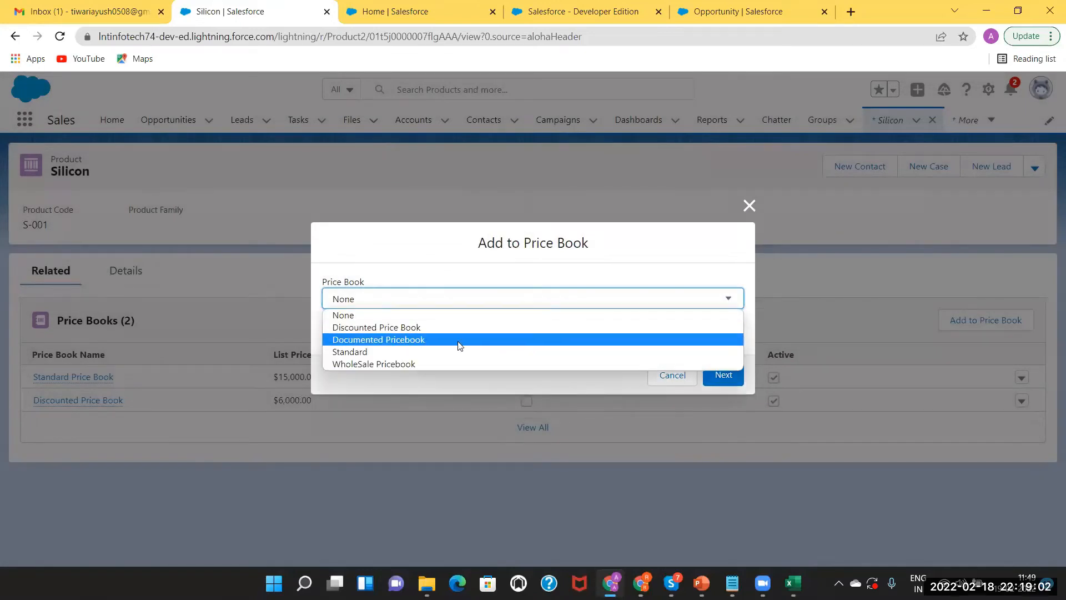
# Choose WholeSale Pricebook with USD currency and save Silicon's entry at a 10,000 list price
pyautogui.click(429, 362)
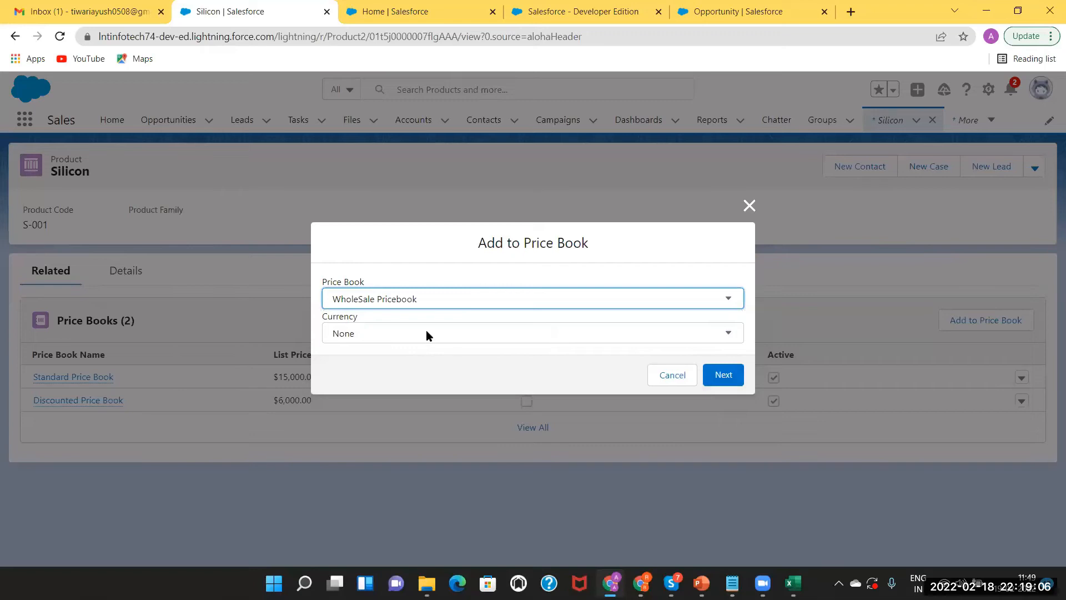
pyautogui.click(427, 333)
pyautogui.click(410, 363)
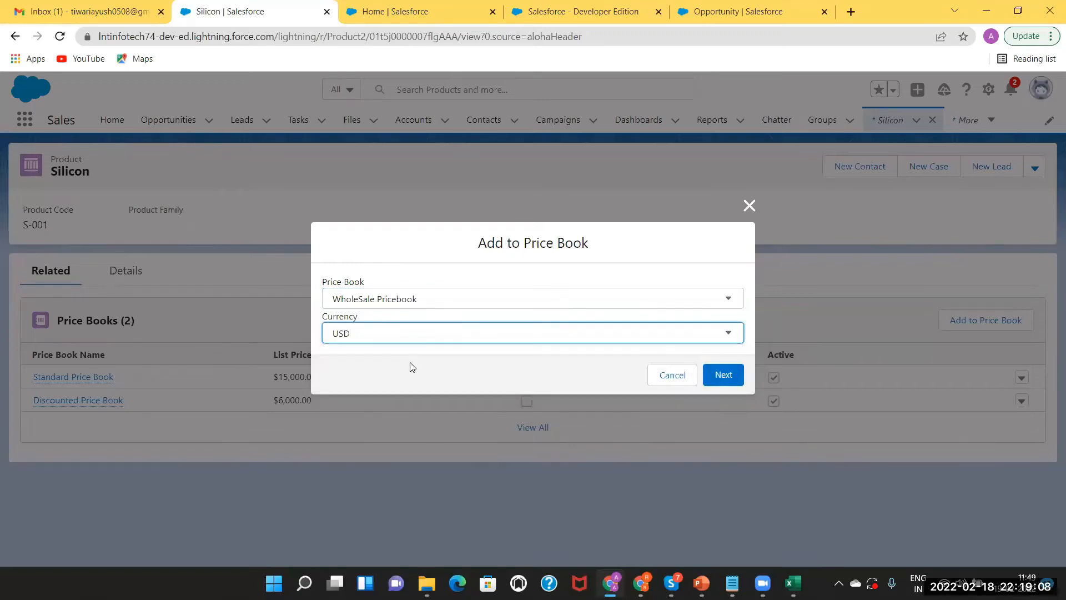
pyautogui.click(724, 376)
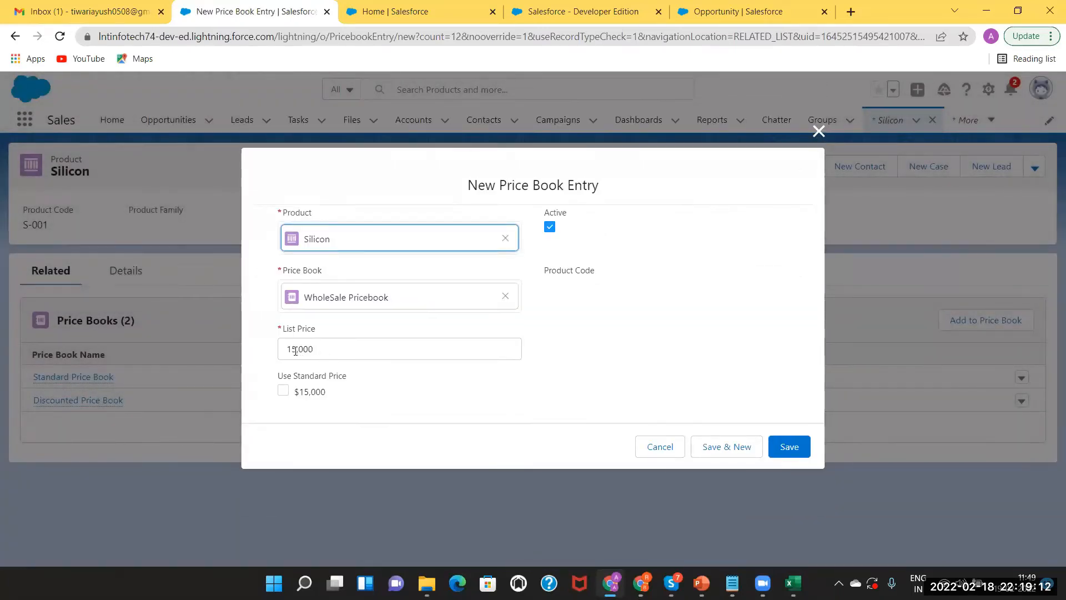
pyautogui.click(295, 350)
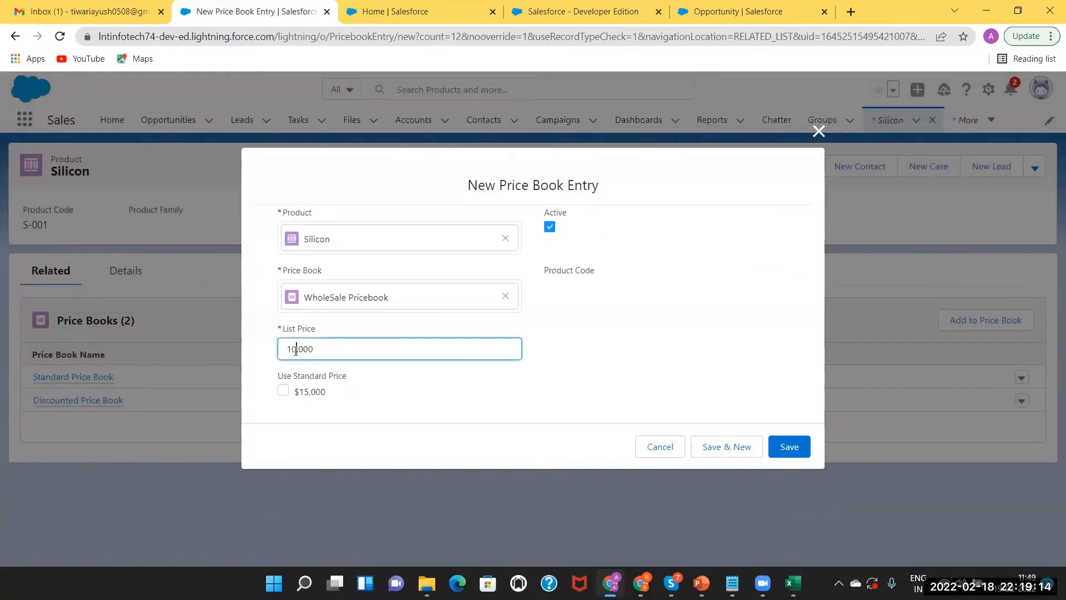
pyautogui.click(794, 450)
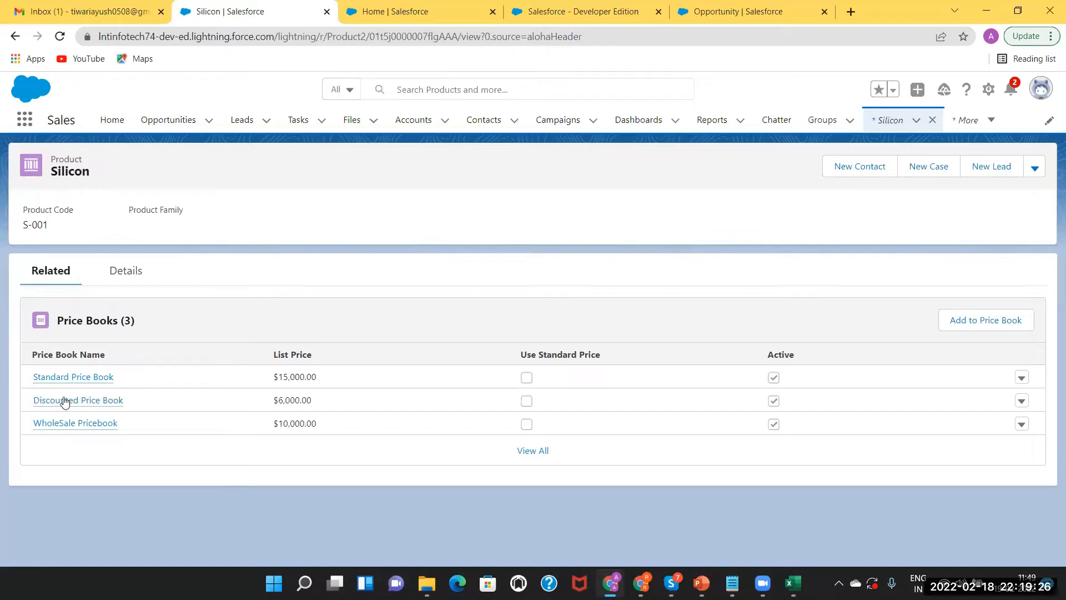
pyautogui.moveTo(67, 425)
pyautogui.write('pr')
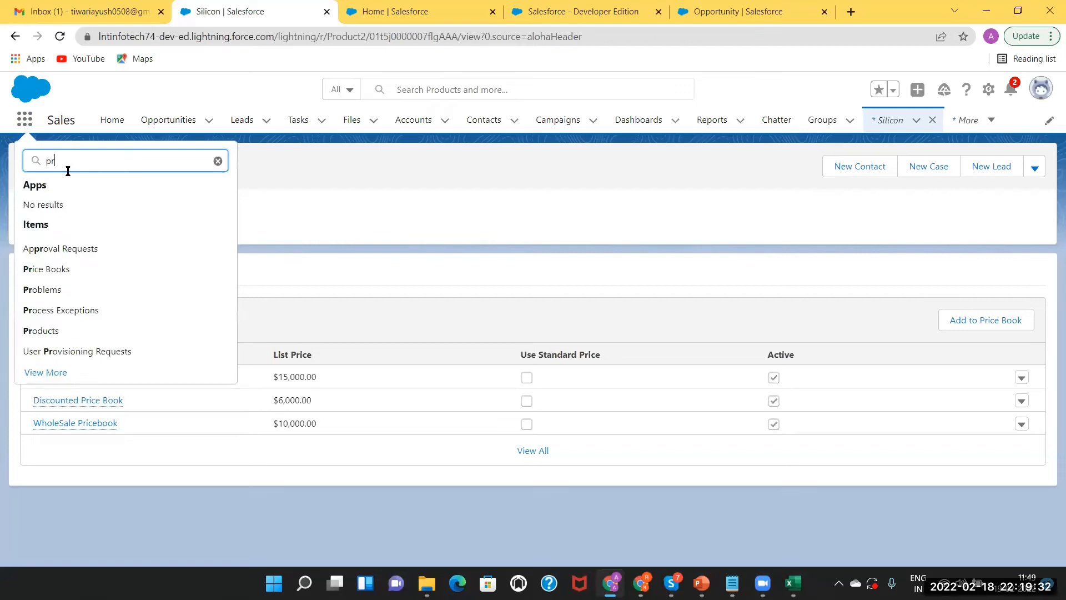
pyautogui.write('oduct')
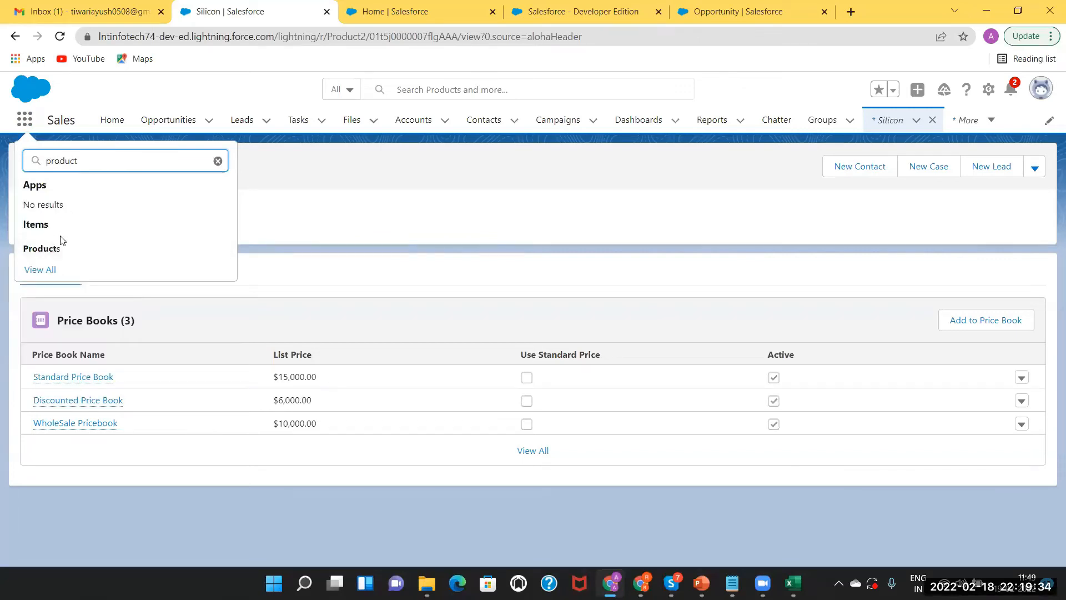
pyautogui.click(50, 250)
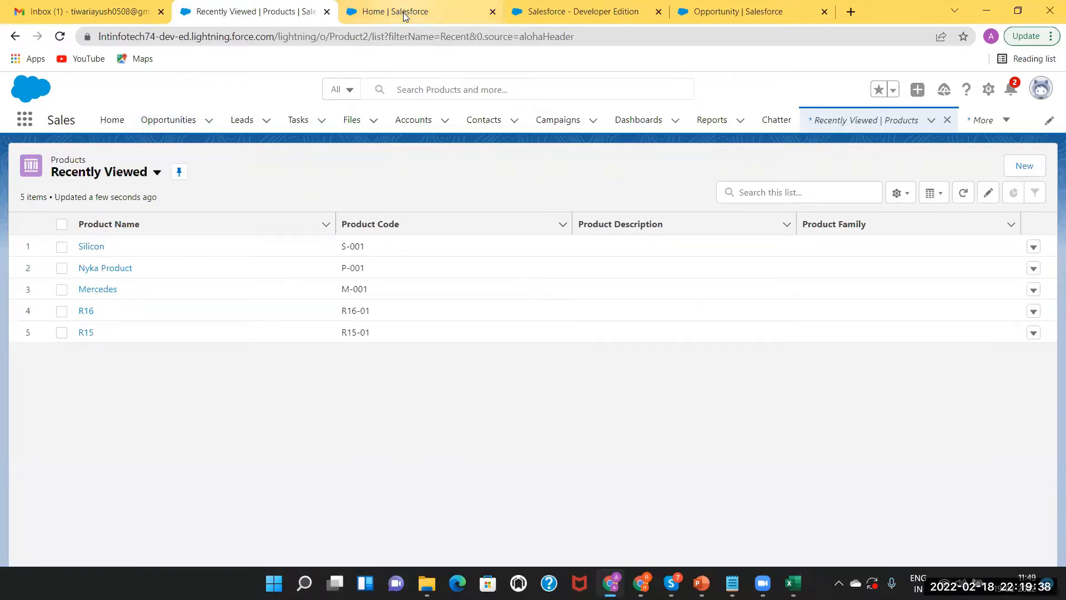
pyautogui.click(166, 121)
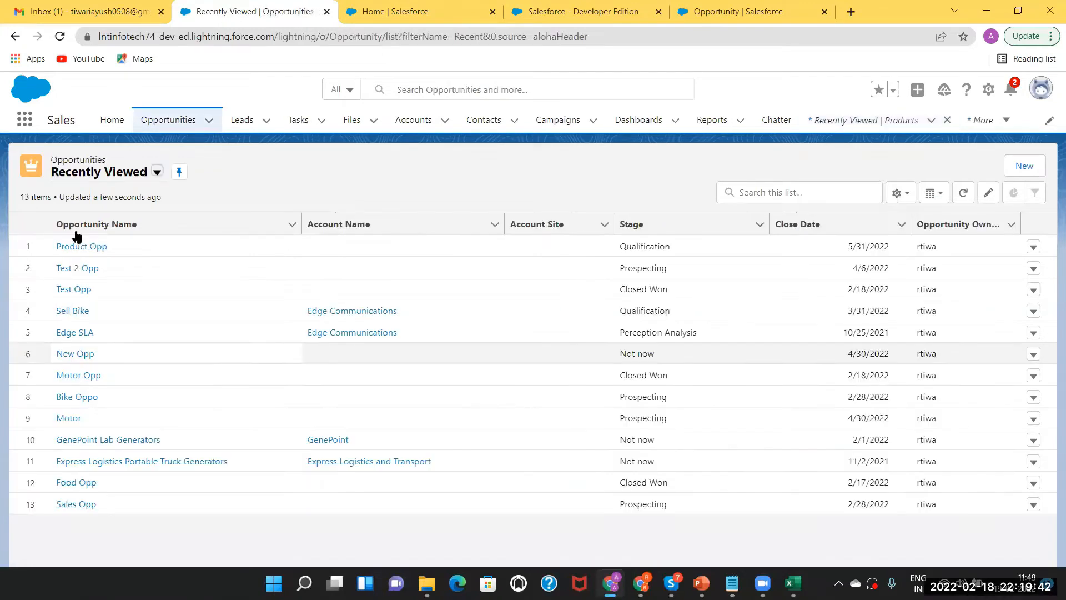
pyautogui.click(78, 248)
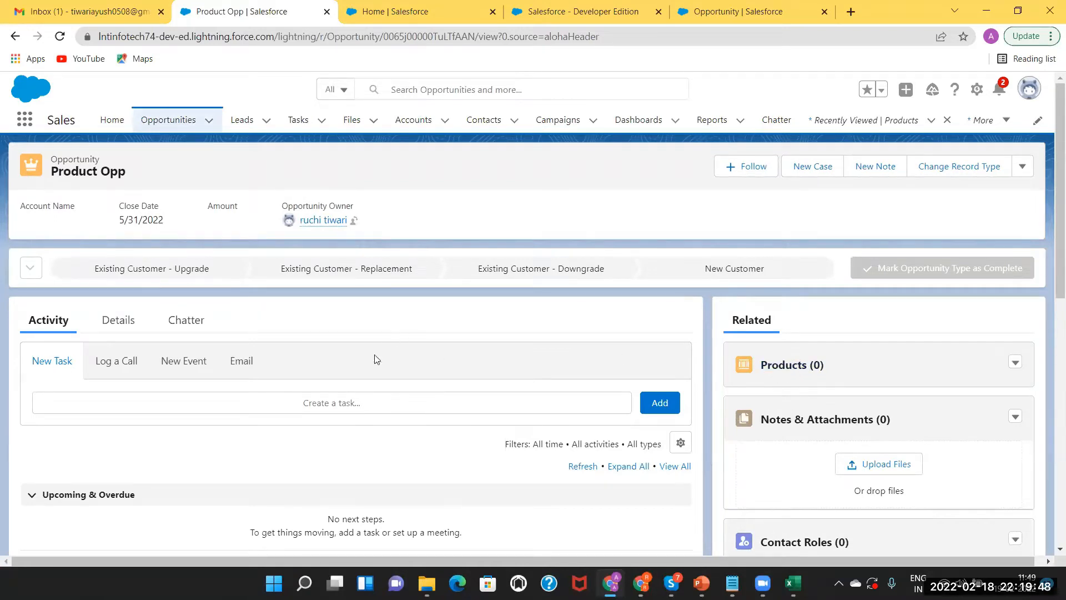
pyautogui.click(1016, 364)
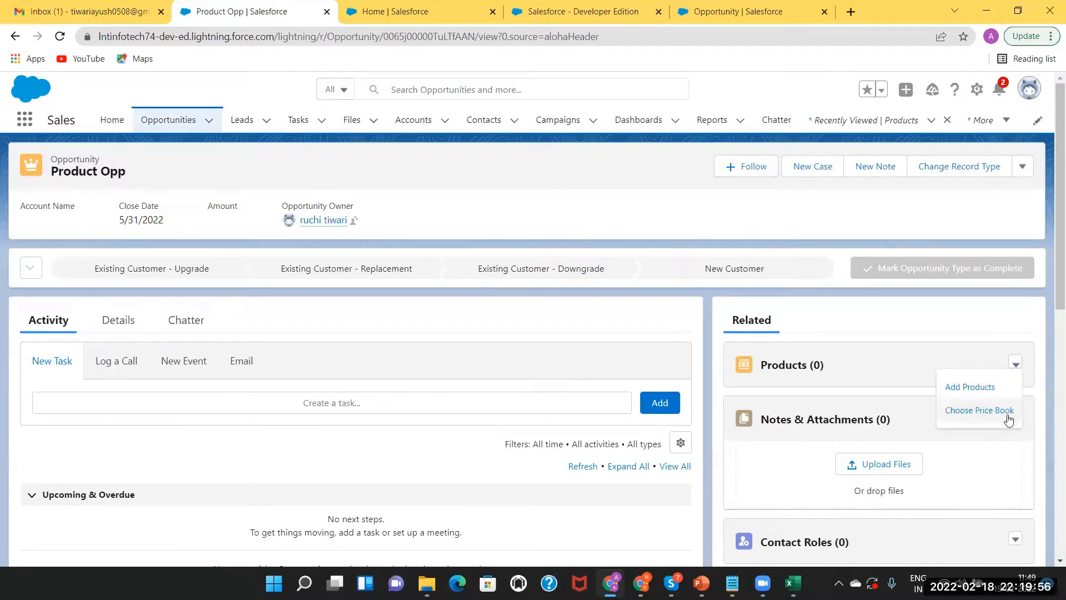
pyautogui.click(800, 378)
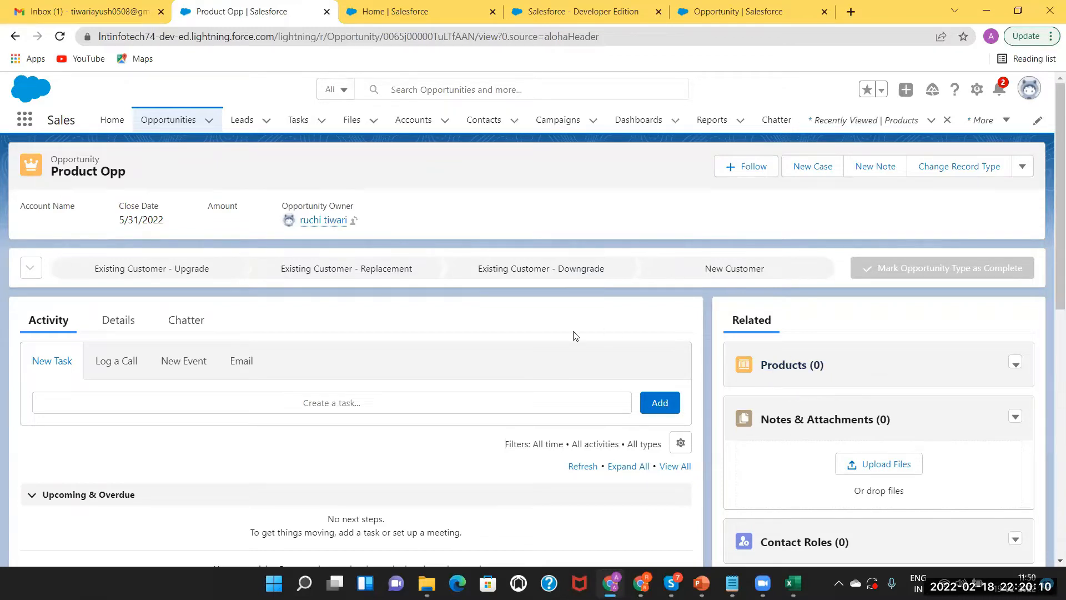
# Open Nyka Product from Products and view its related price books
pyautogui.click(25, 120)
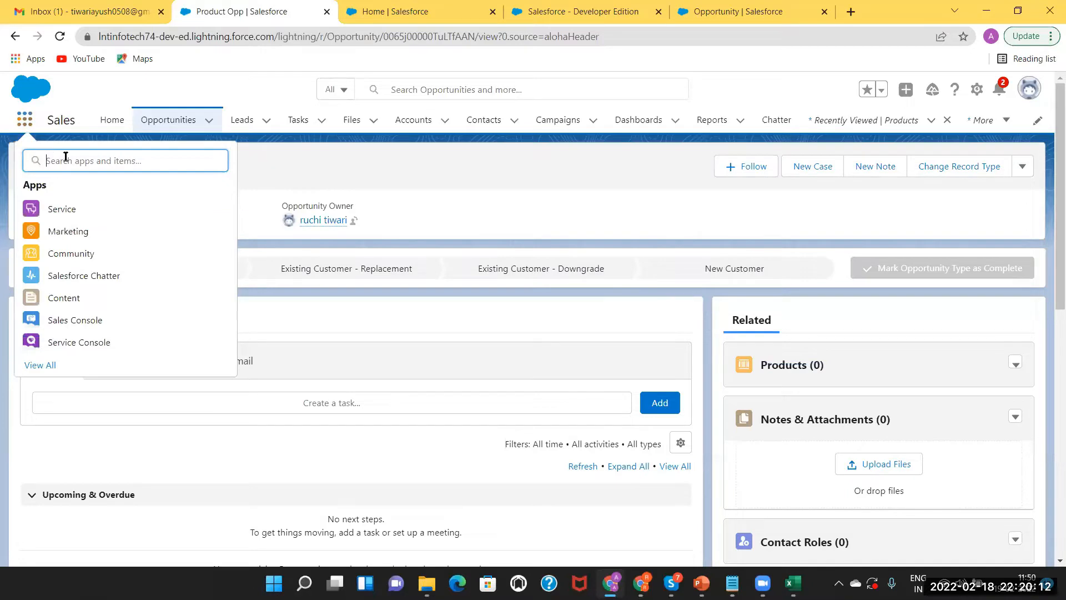
pyautogui.write('product')
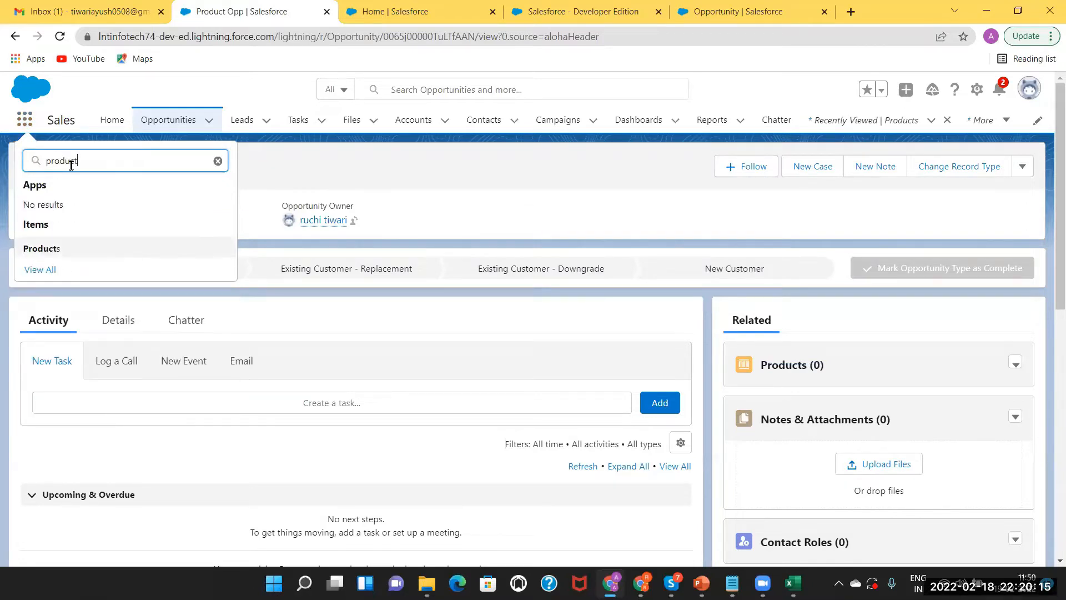
pyautogui.click(44, 251)
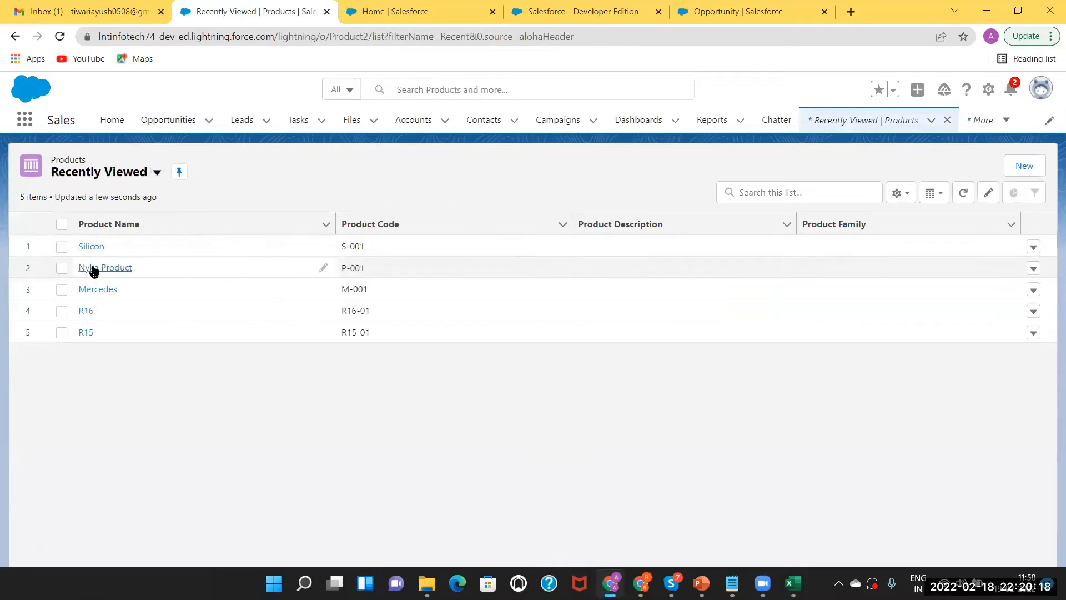
pyautogui.click(93, 269)
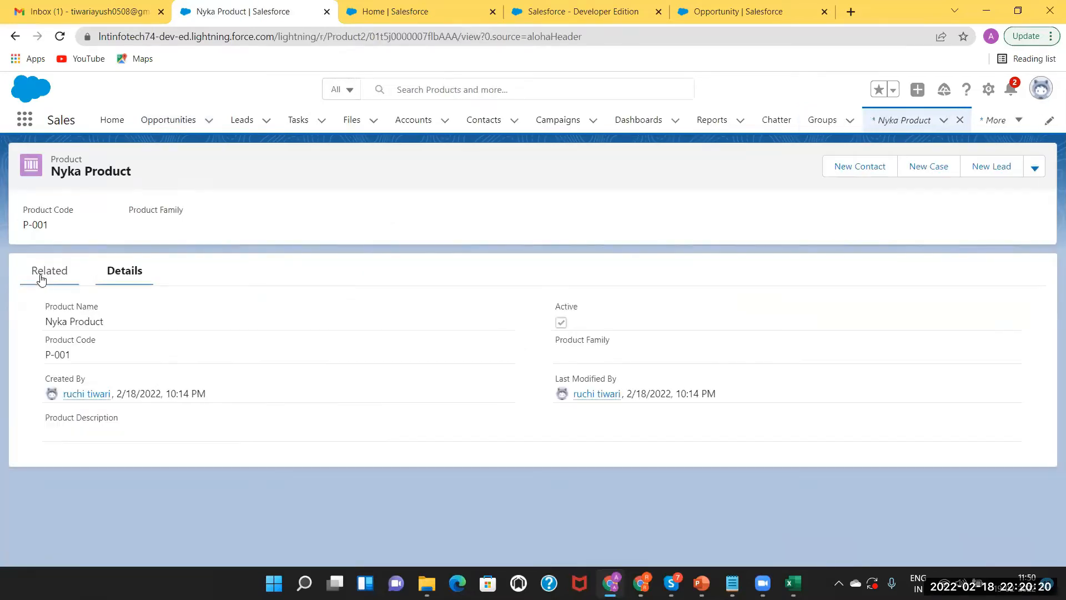
pyautogui.click(42, 277)
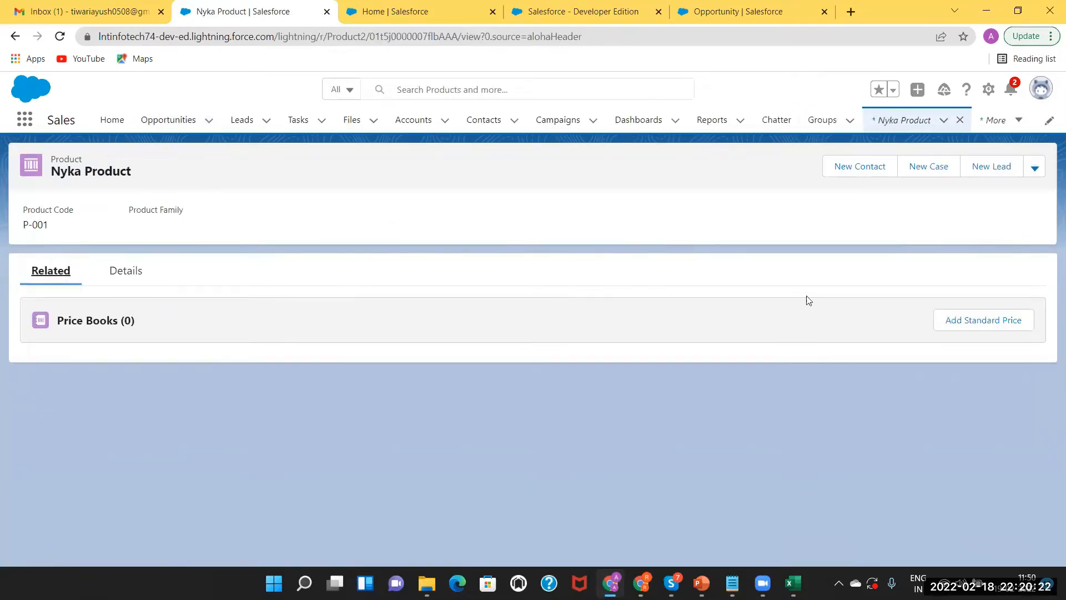
# Add a standard price of 20,000 for Nyka Product and save it
pyautogui.click(982, 318)
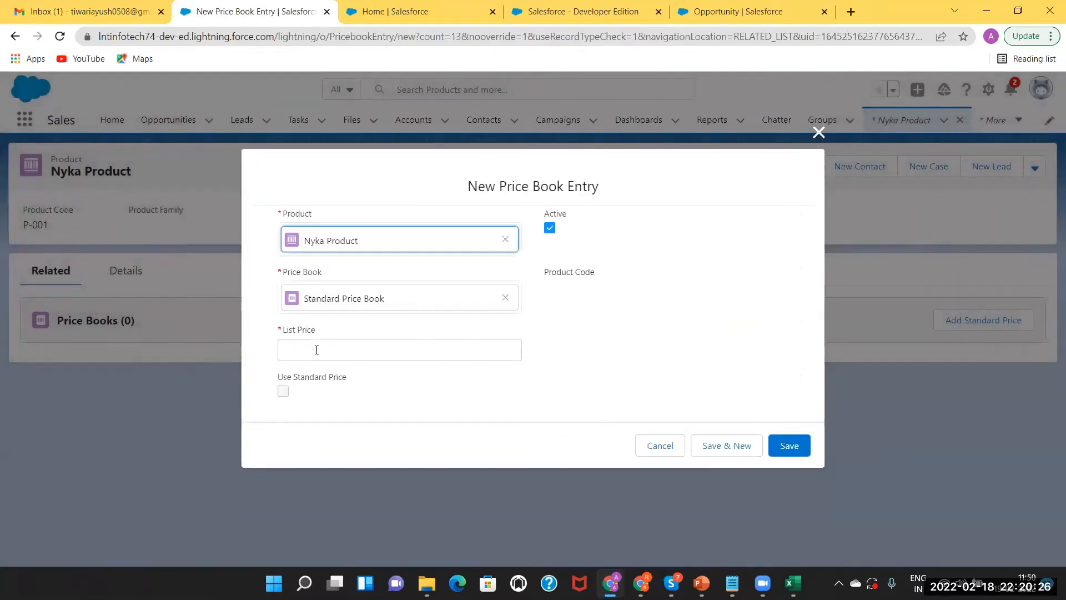
pyautogui.click(316, 350)
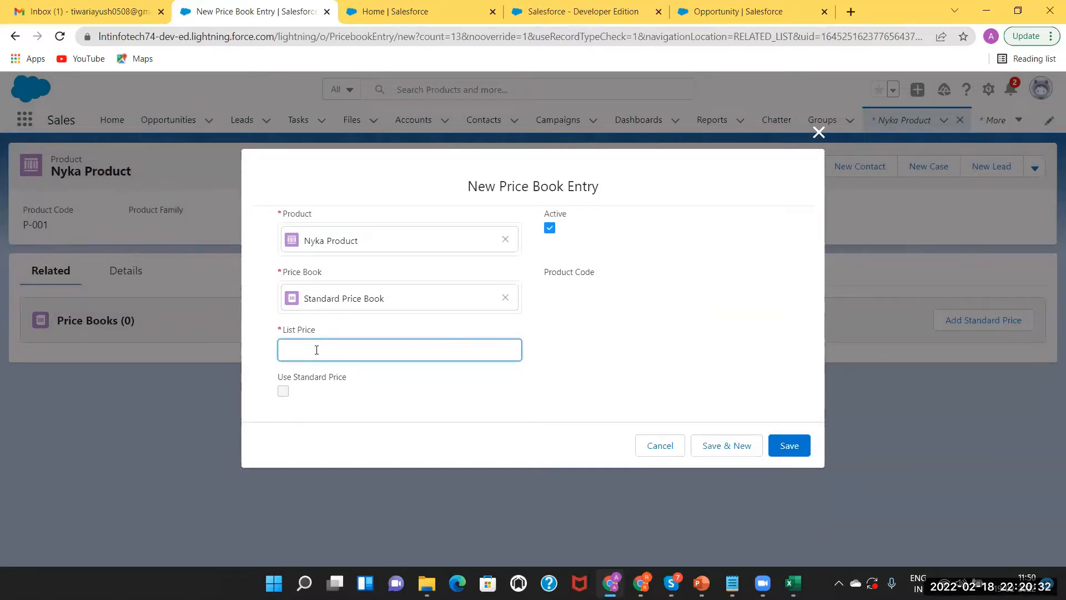
pyautogui.write('20,000')
pyautogui.click(792, 450)
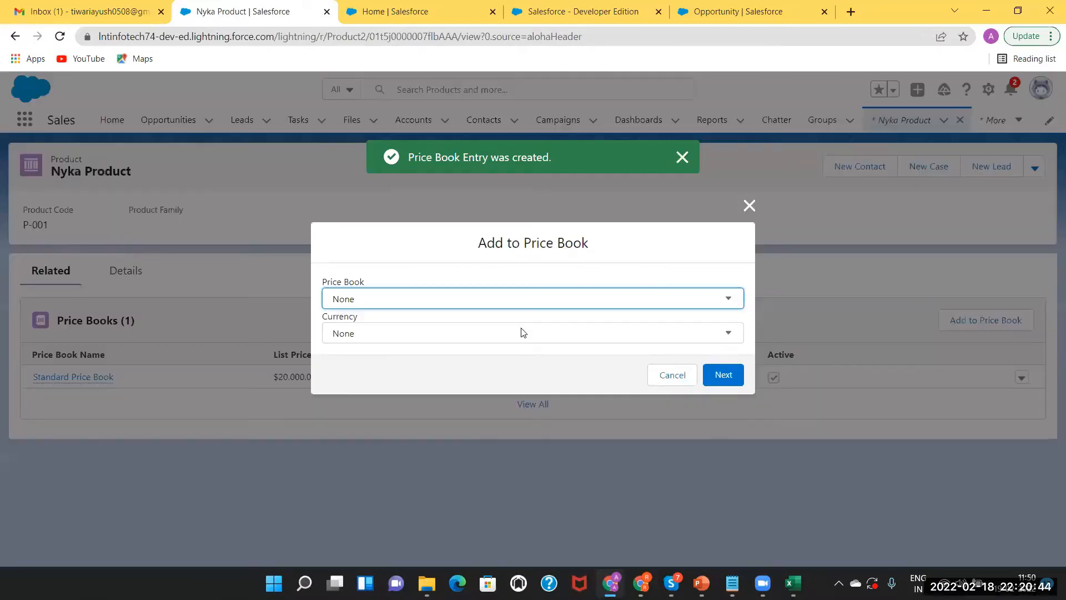
# Add Nyka Product to the Discounted Price Book at a 15,000 list price
pyautogui.click(479, 300)
pyautogui.click(472, 330)
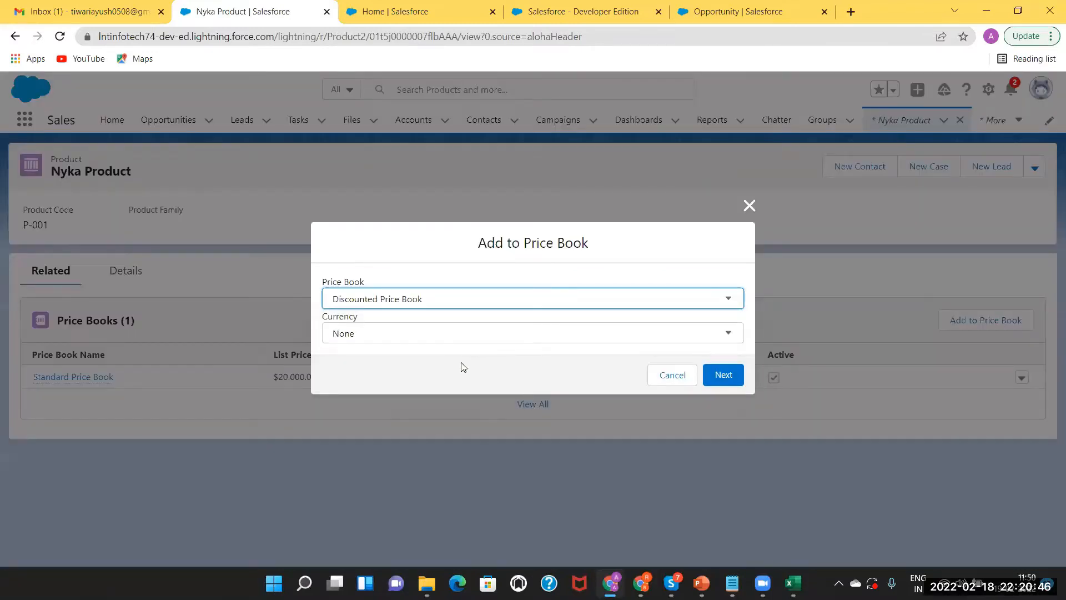
pyautogui.click(714, 375)
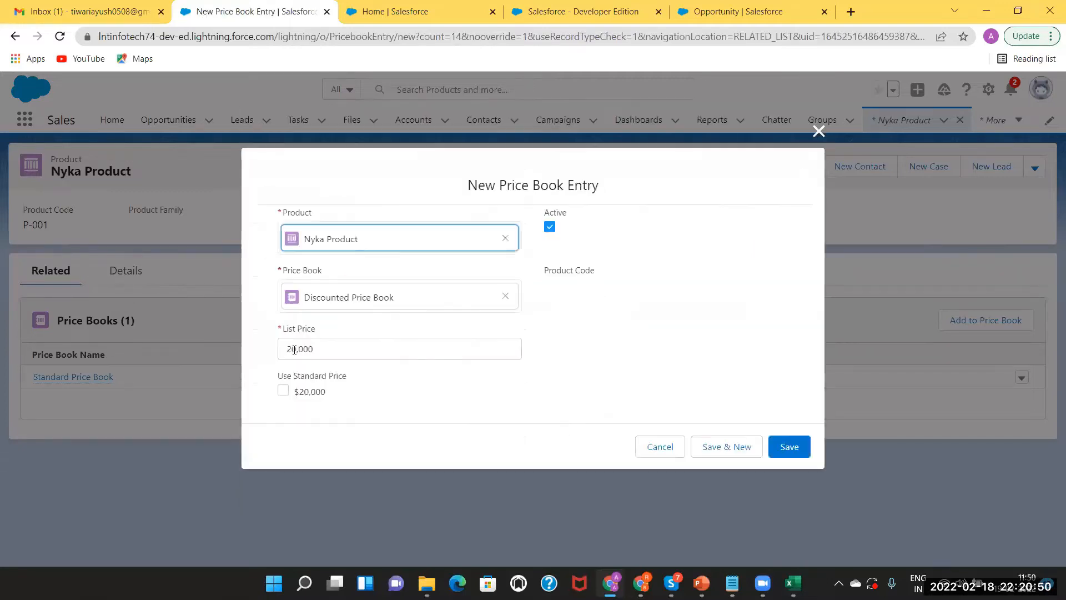
pyautogui.click(298, 348)
pyautogui.press('BackSpace')
pyautogui.press('BackSpace')
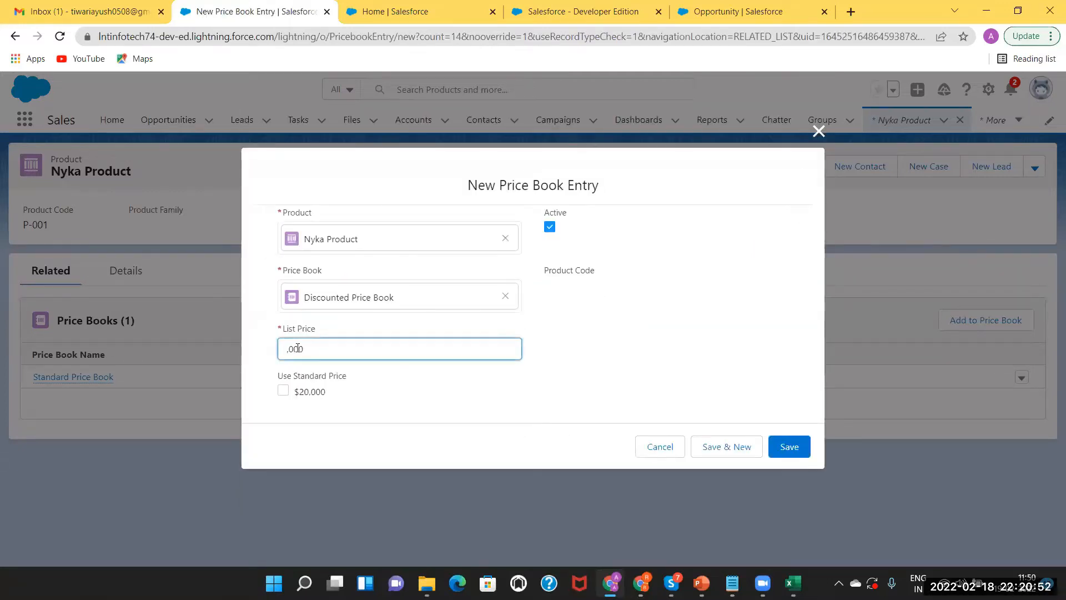
pyautogui.write('15')
pyautogui.click(789, 446)
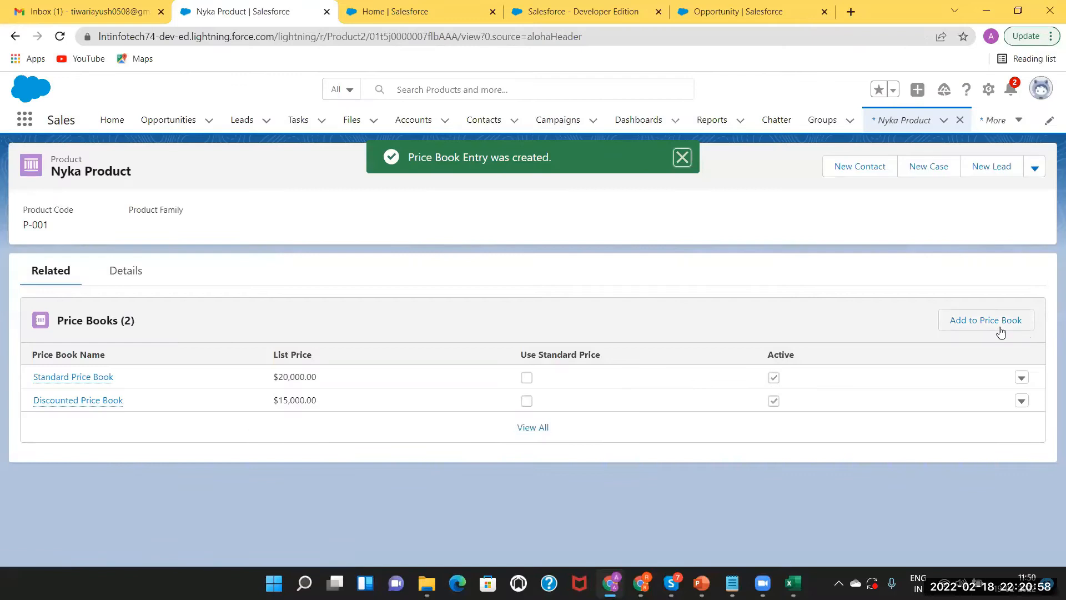
# Add Nyka Product to the WholeSale Pricebook in USD at a 10,000 list price
pyautogui.click(1000, 328)
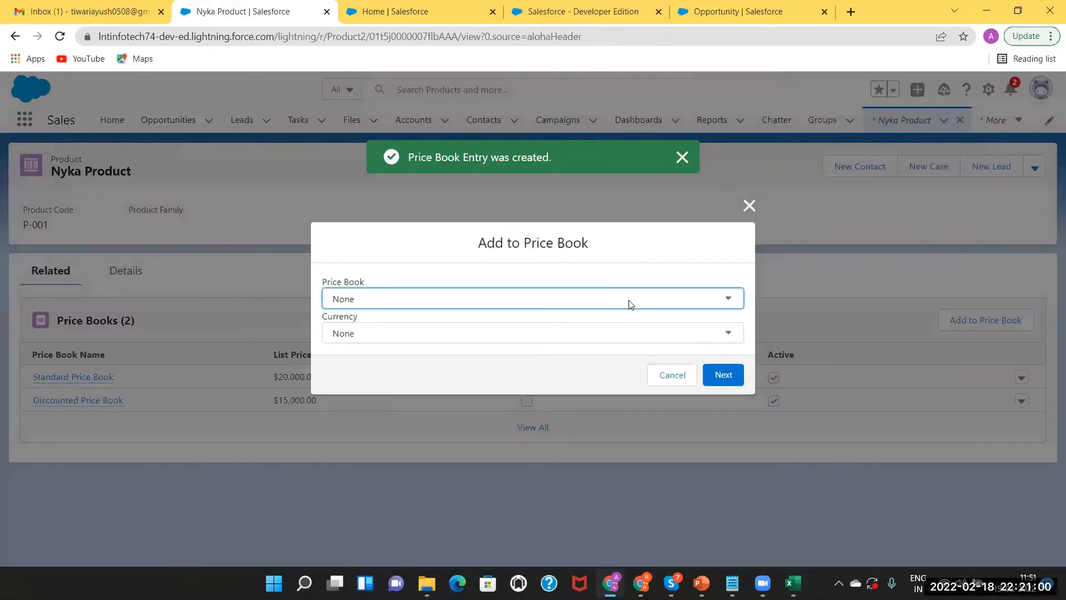
pyautogui.click(582, 363)
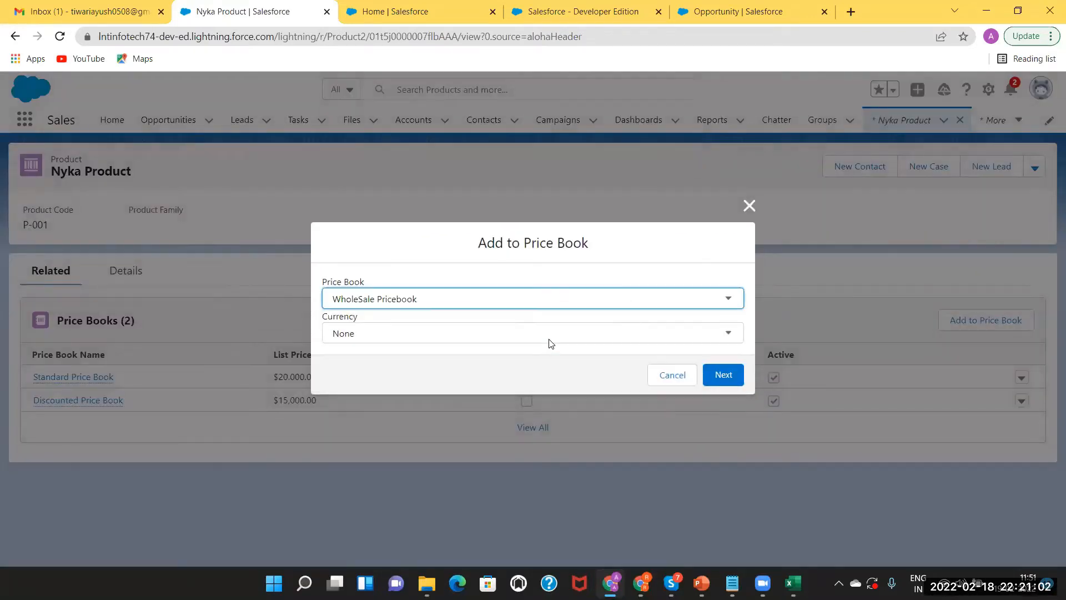
pyautogui.click(547, 334)
pyautogui.click(527, 362)
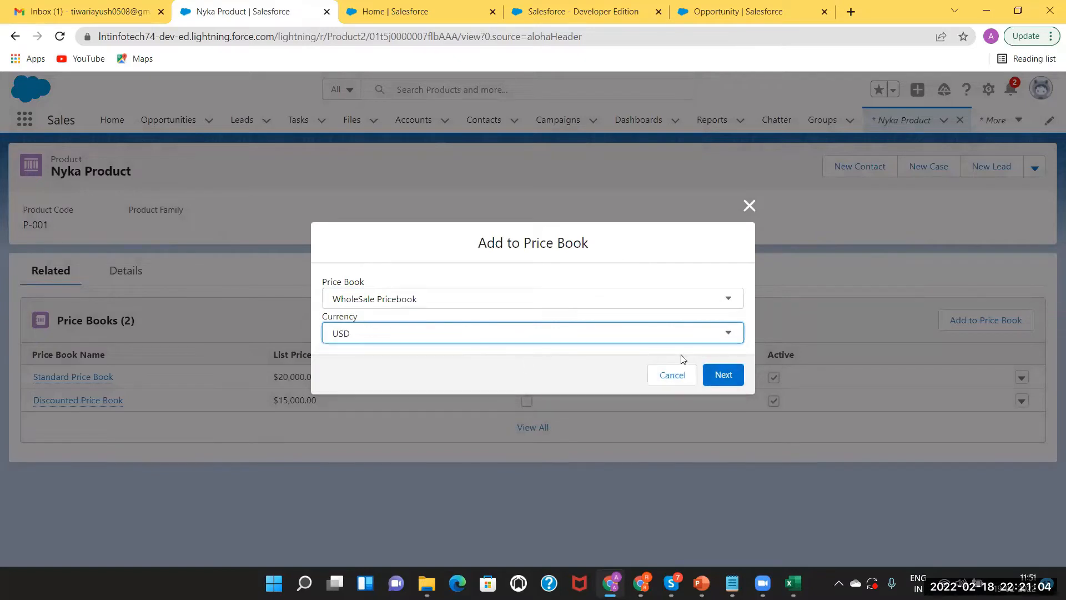
pyautogui.click(717, 376)
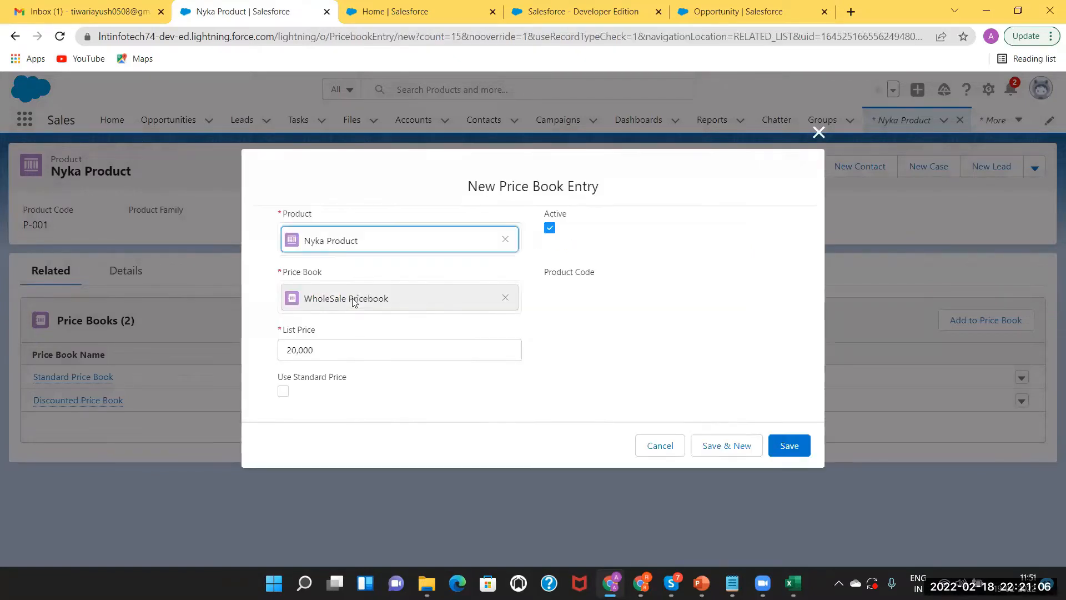
pyautogui.click(296, 347)
pyautogui.press('BackSpace')
pyautogui.press('BackSpace')
pyautogui.press('BackSpace')
pyautogui.write('10,')
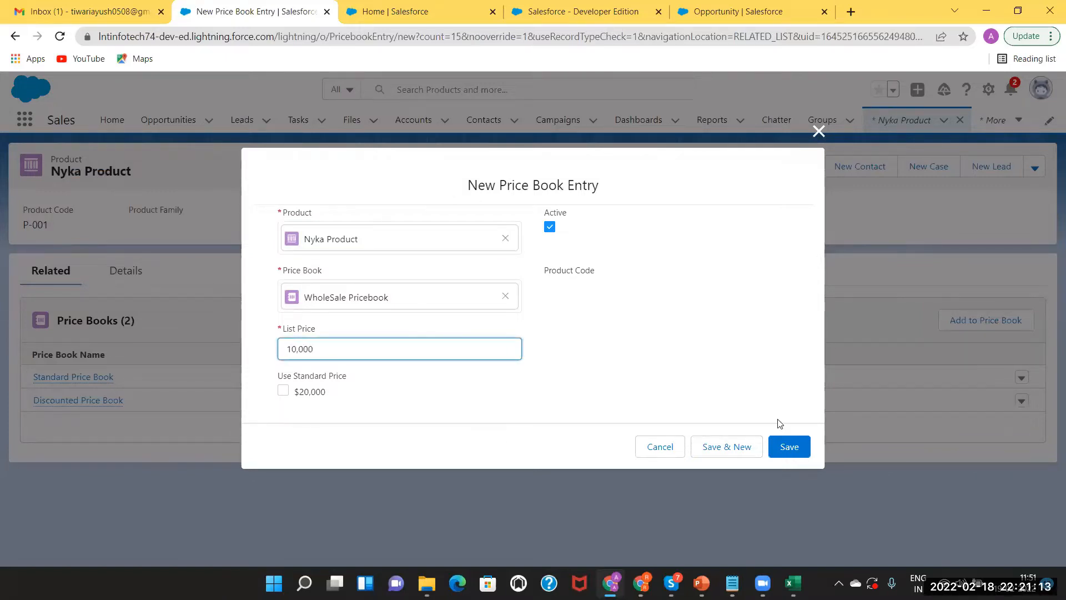
pyautogui.click(786, 448)
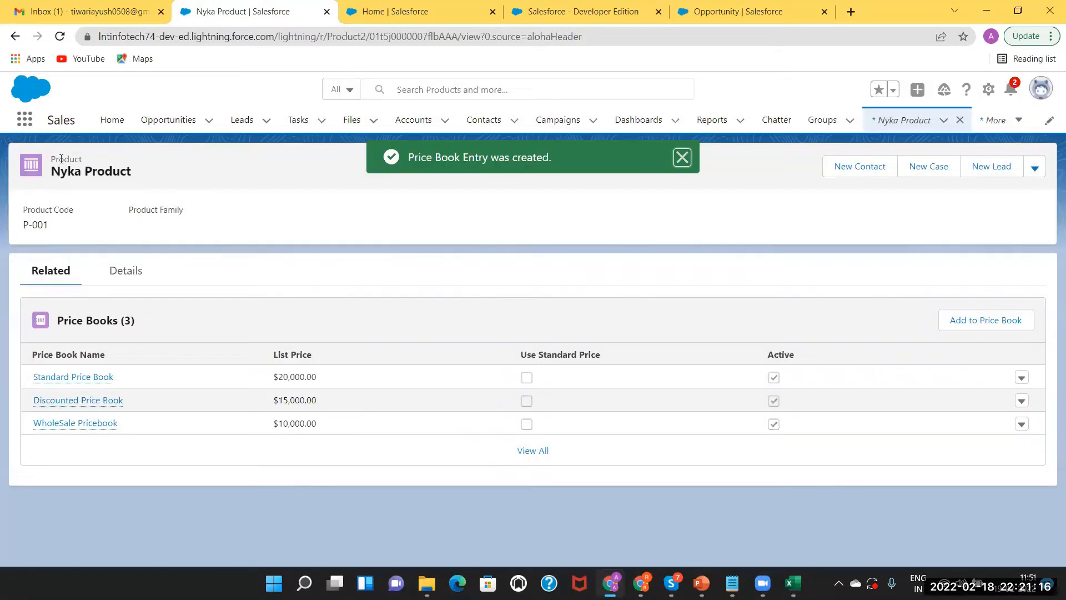
# Open the Product Opp opportunity, then show PowerPoint slide 11 on Standard and Custom Price Books
pyautogui.click(161, 126)
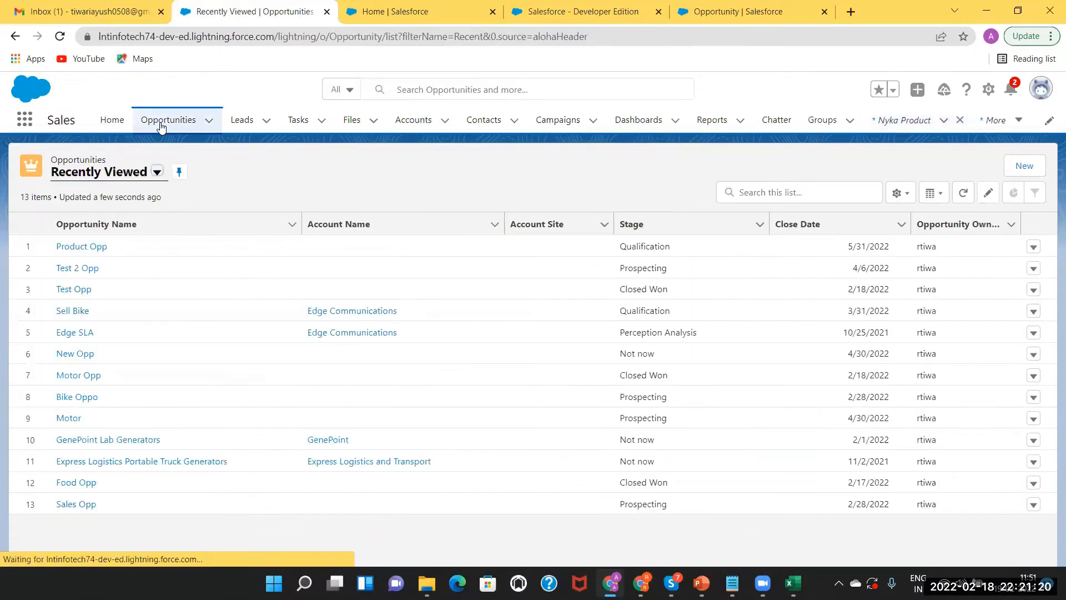
pyautogui.click(93, 247)
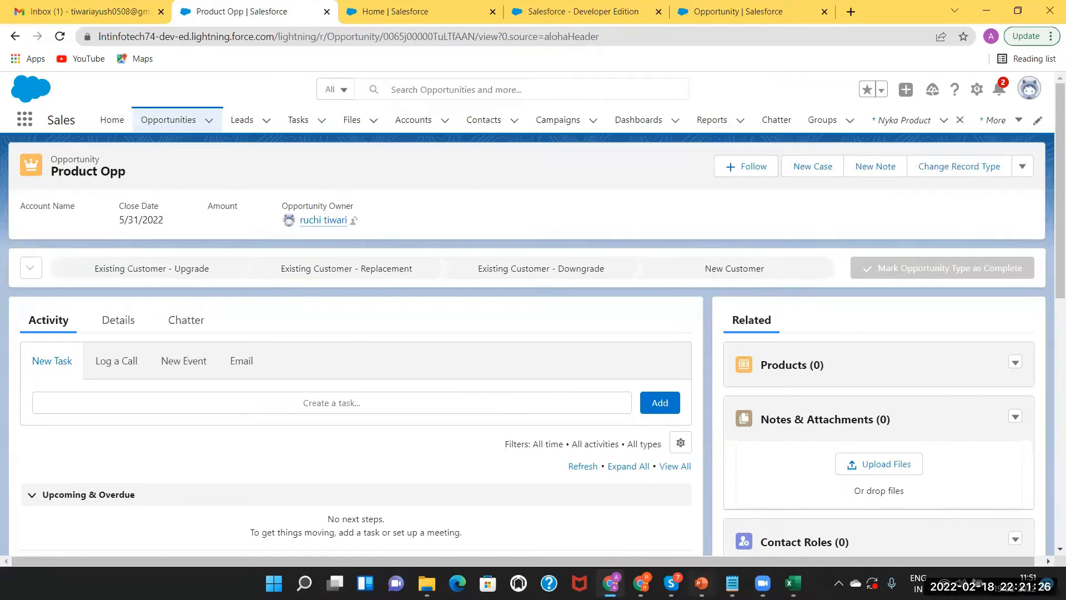
pyautogui.hotkey('alt', 'Tab')
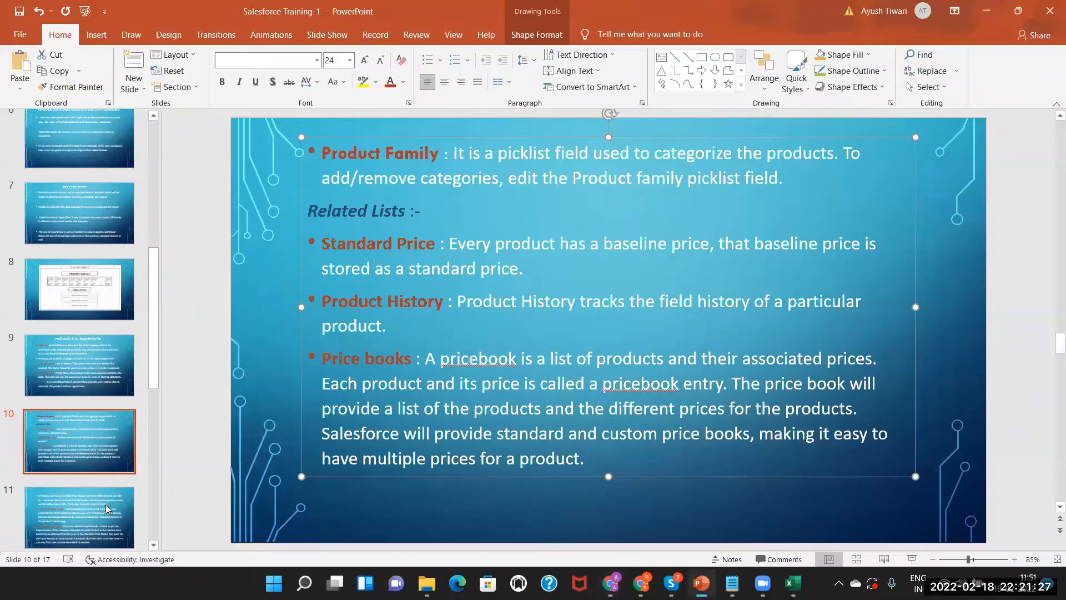
pyautogui.click(155, 546)
pyautogui.scroll(-2, 78, 333)
pyautogui.click(79, 431)
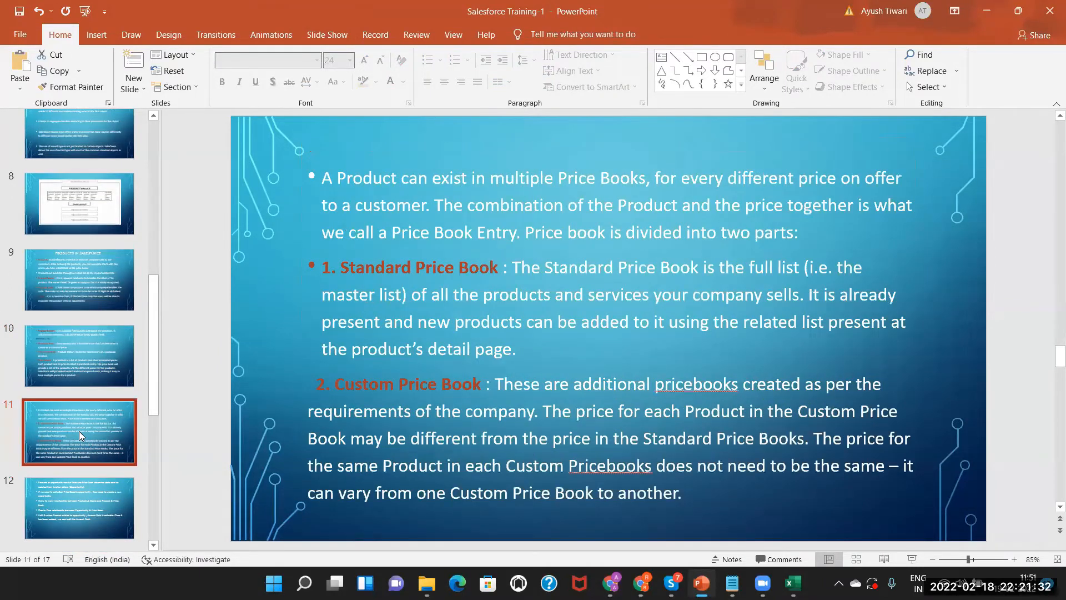
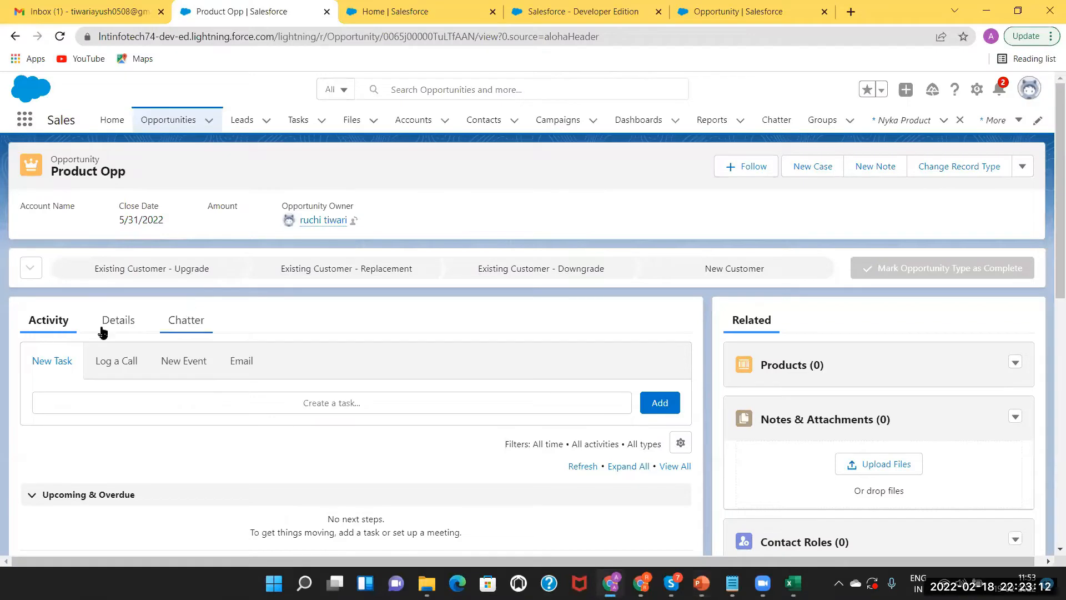
# Open the Products card's dropdown on the Product Opp record, which has no products yet
pyautogui.click(1020, 367)
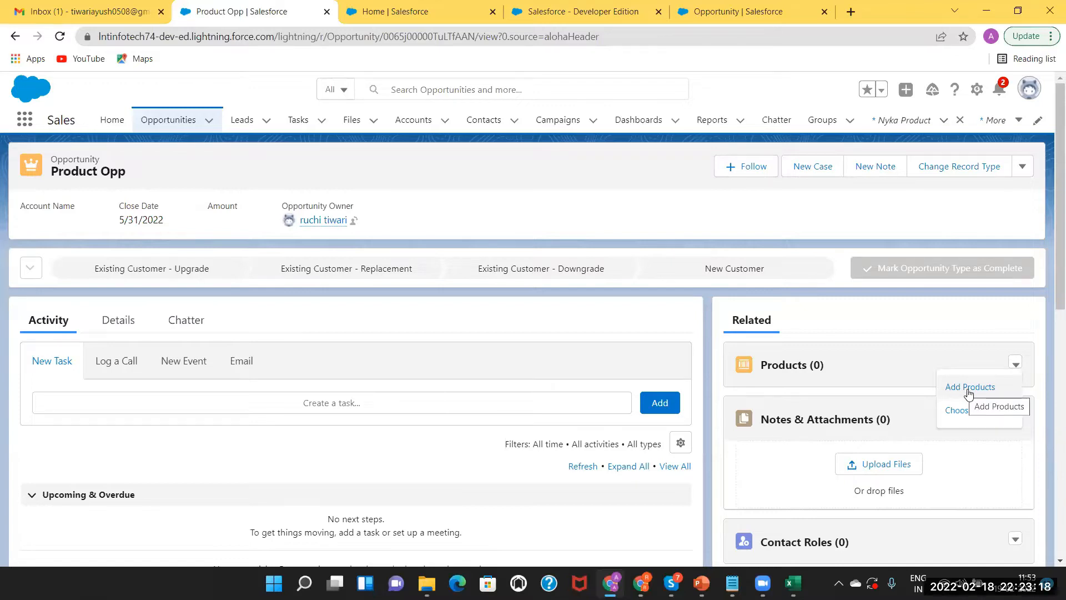
pyautogui.click(969, 388)
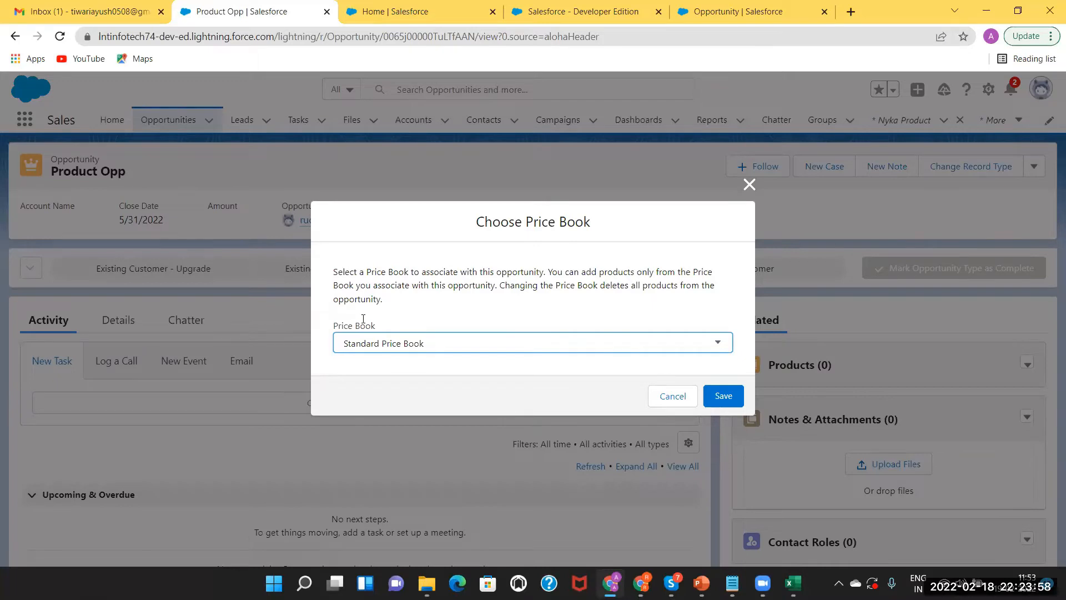
pyautogui.click(749, 184)
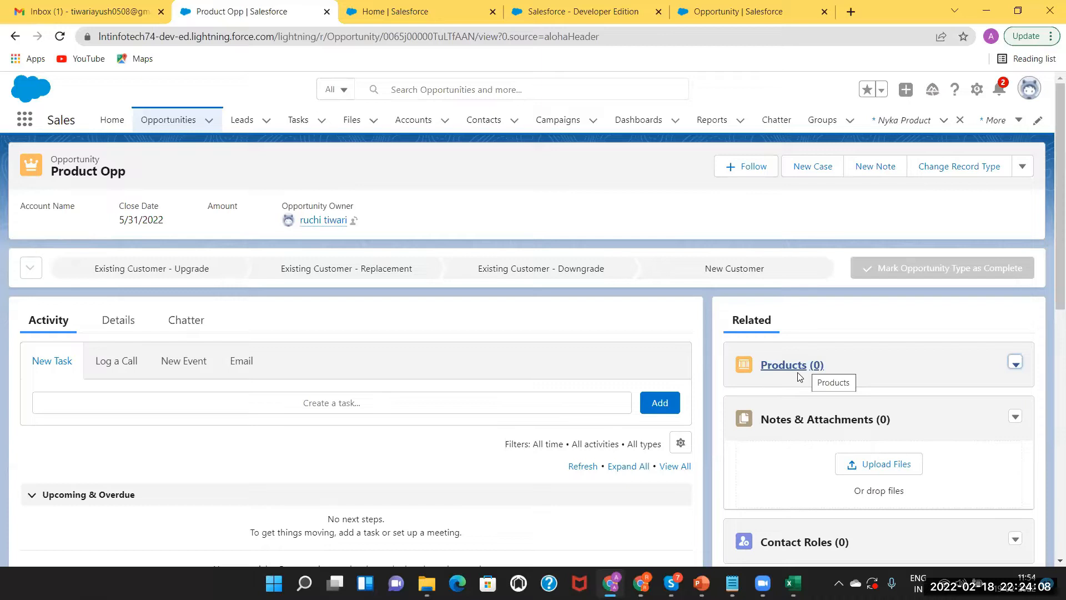
# Review the available price books in Choose Price Book and close it without changes
pyautogui.click(1016, 364)
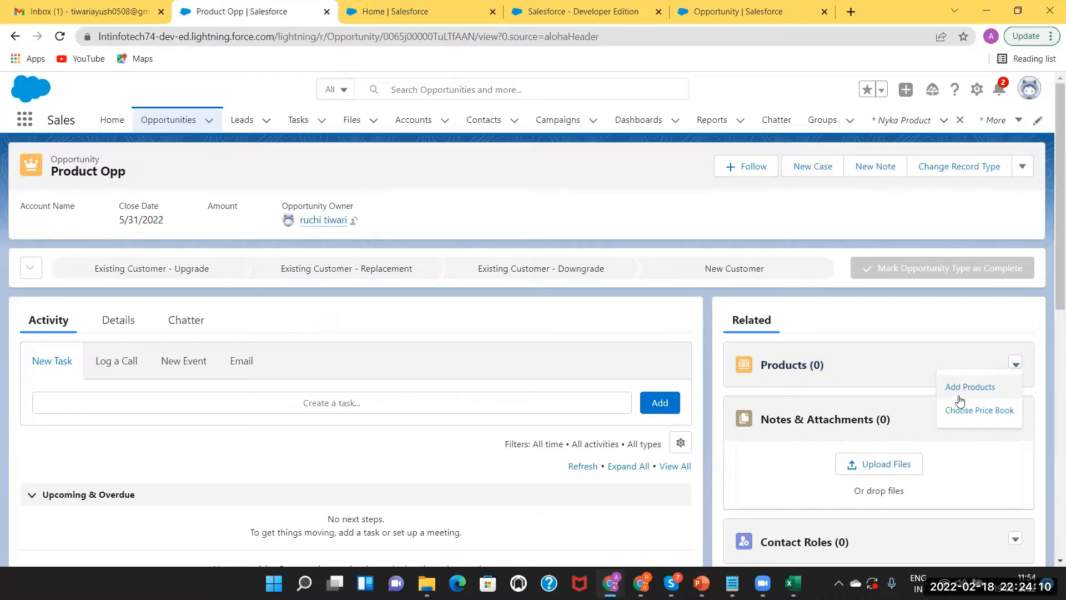
pyautogui.click(958, 388)
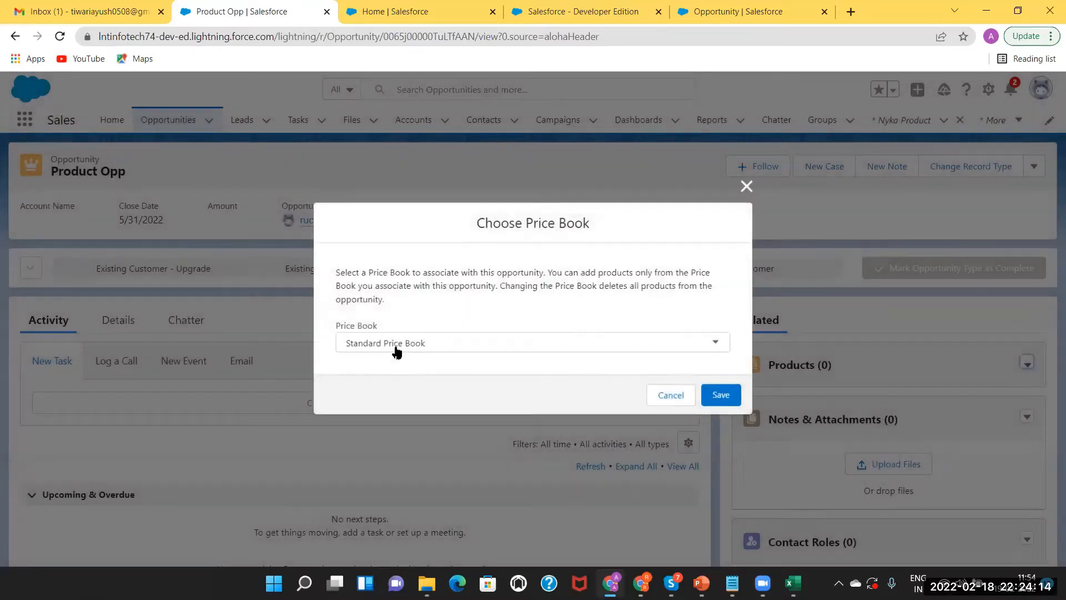
pyautogui.click(397, 351)
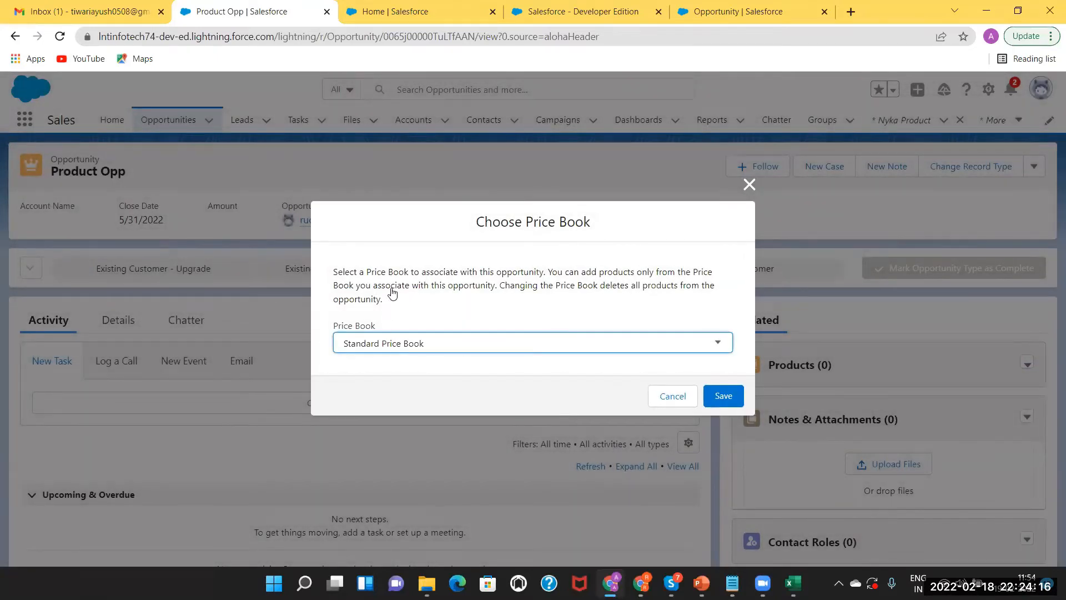
pyautogui.click(358, 381)
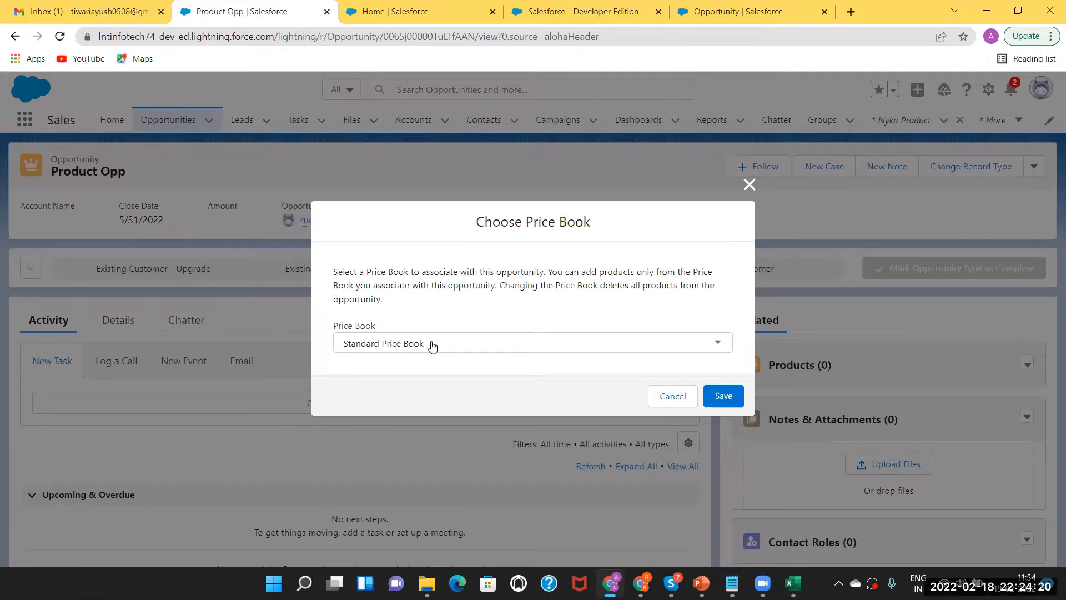
pyautogui.click(749, 184)
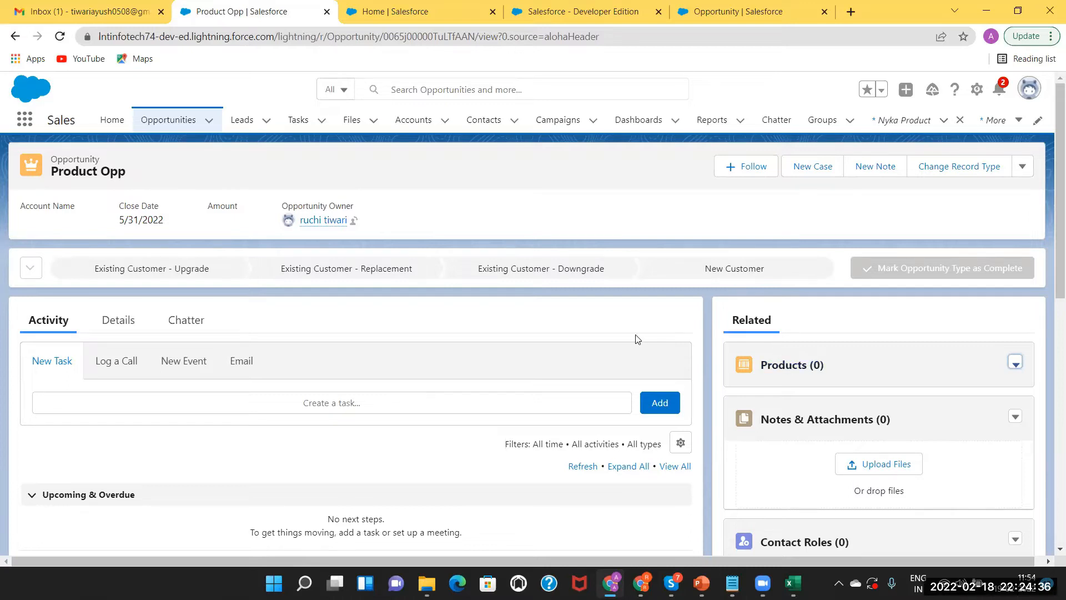
# Set Product Opp's price book to Discounted Price Book and save
pyautogui.click(1015, 366)
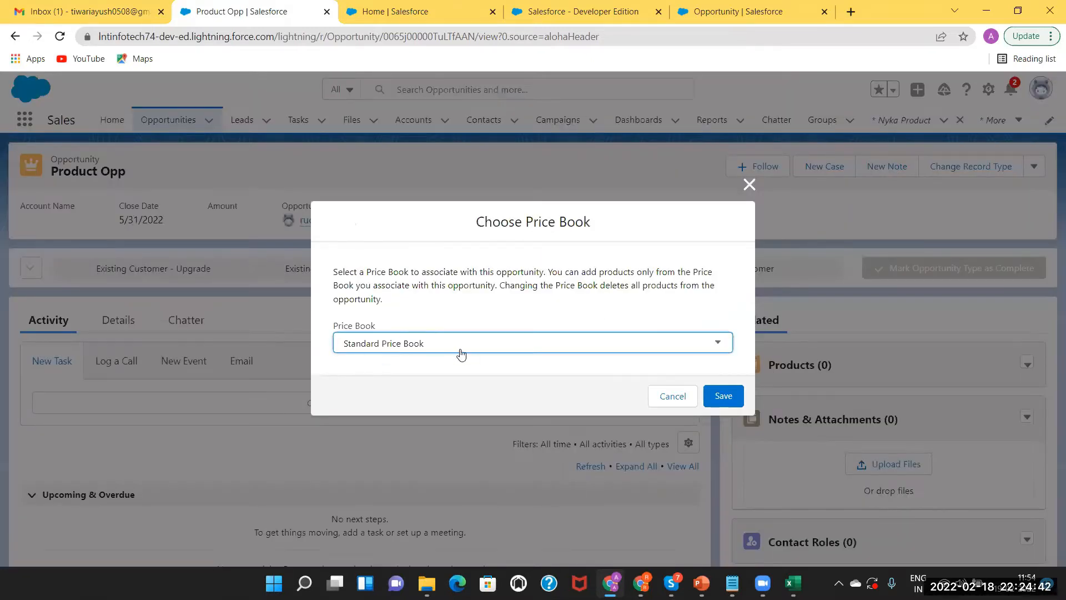
pyautogui.click(443, 344)
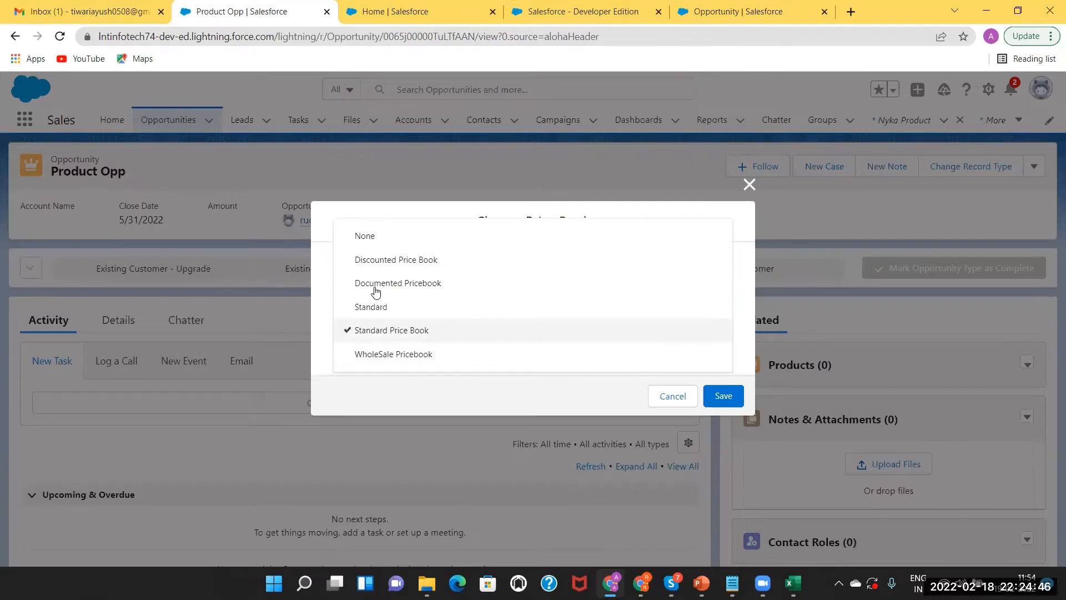
pyautogui.click(359, 260)
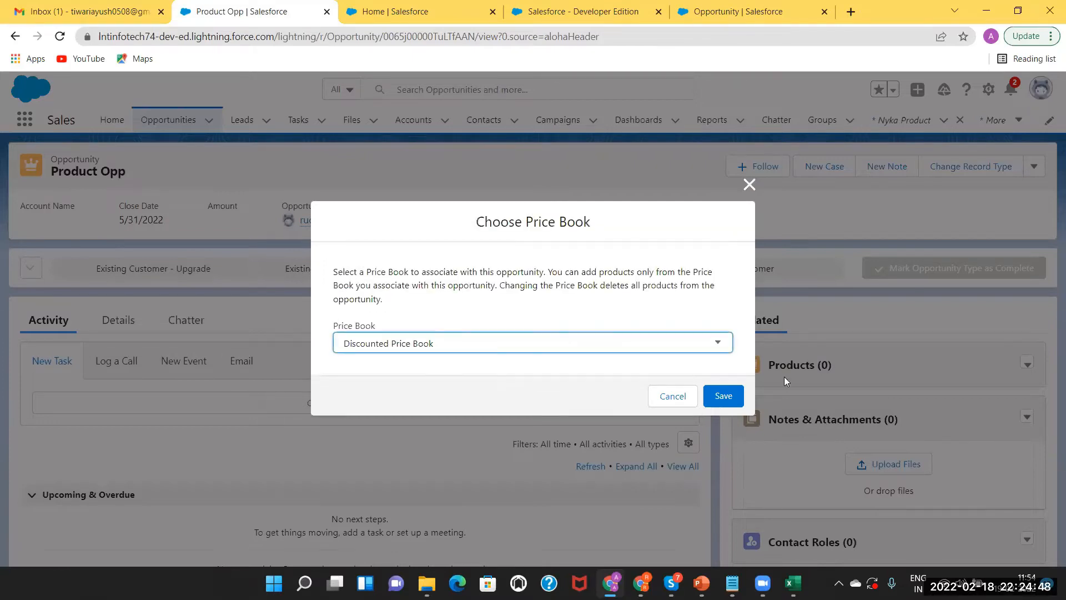
pyautogui.click(725, 387)
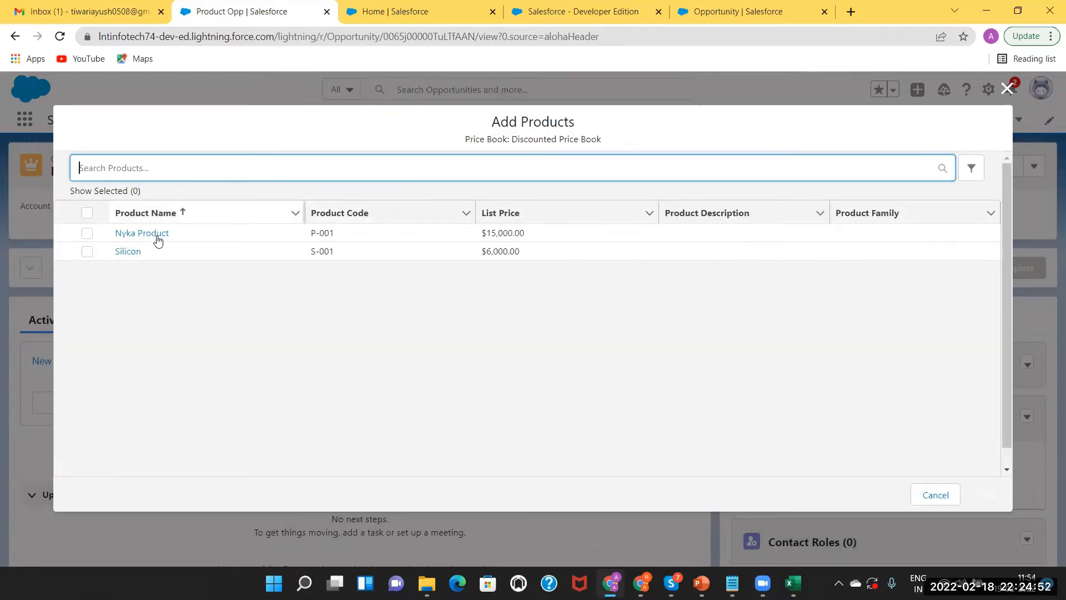
# Add Nyka Product with quantity 200 and Silicon with quantity 300, then save
pyautogui.click(87, 233)
pyautogui.click(88, 253)
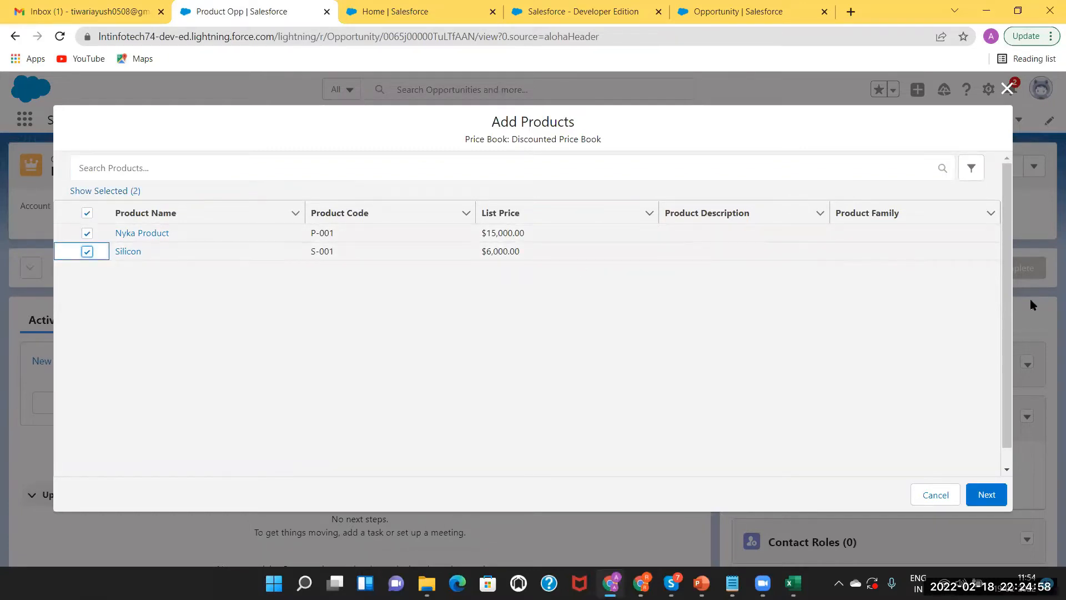
pyautogui.click(987, 494)
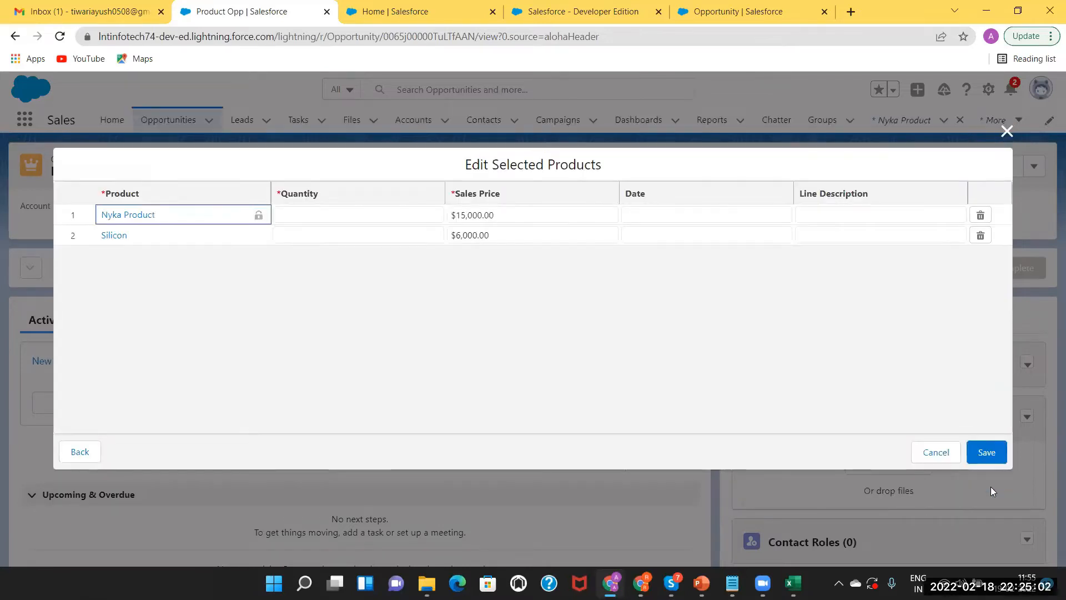
pyautogui.click(299, 210)
pyautogui.write('200')
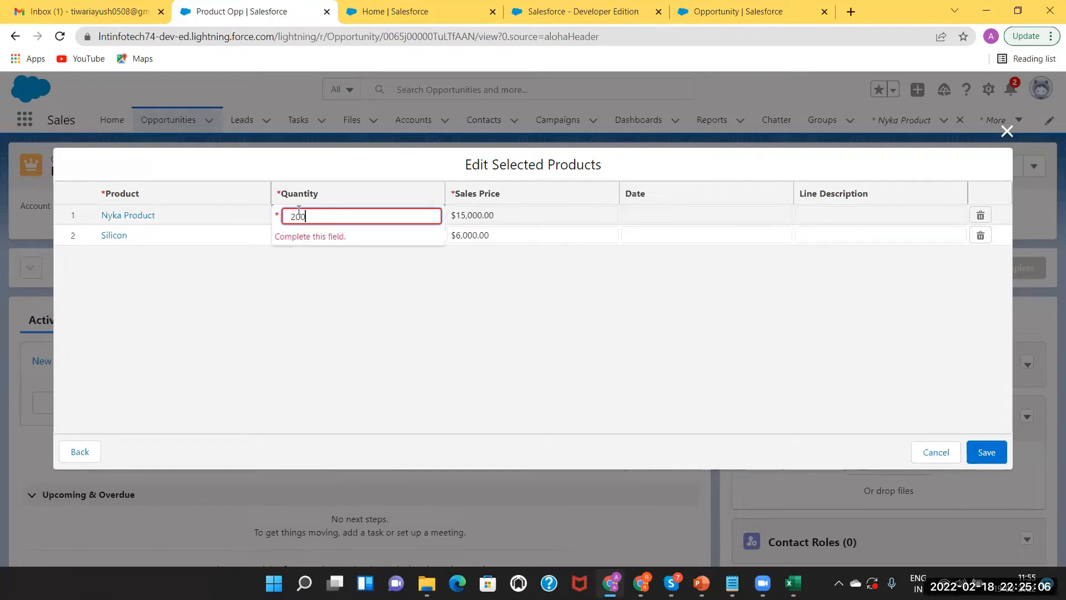
pyautogui.click(650, 214)
pyautogui.click(300, 236)
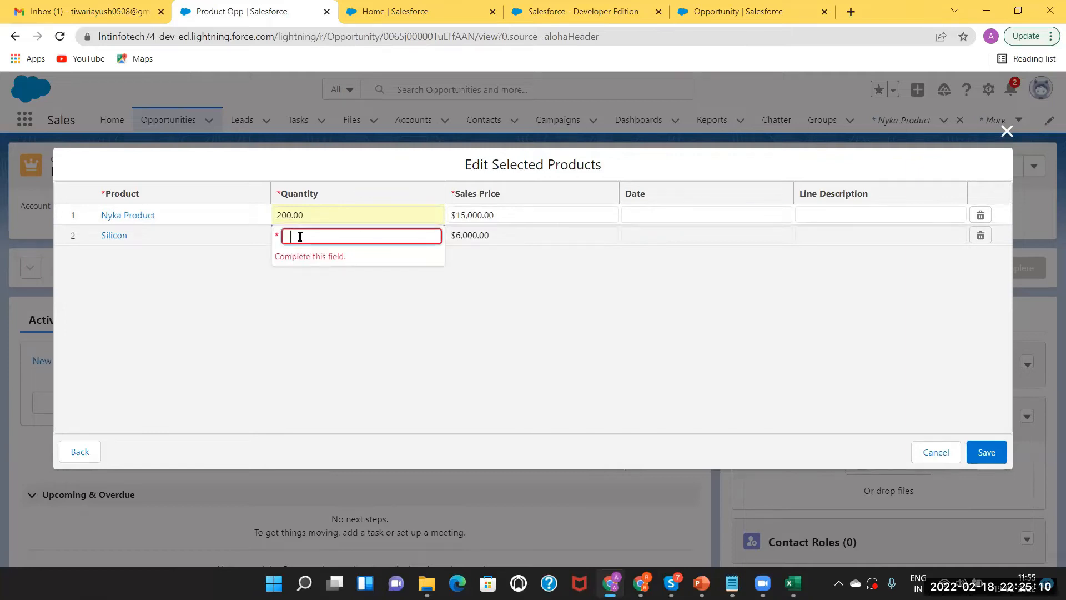
pyautogui.write('300')
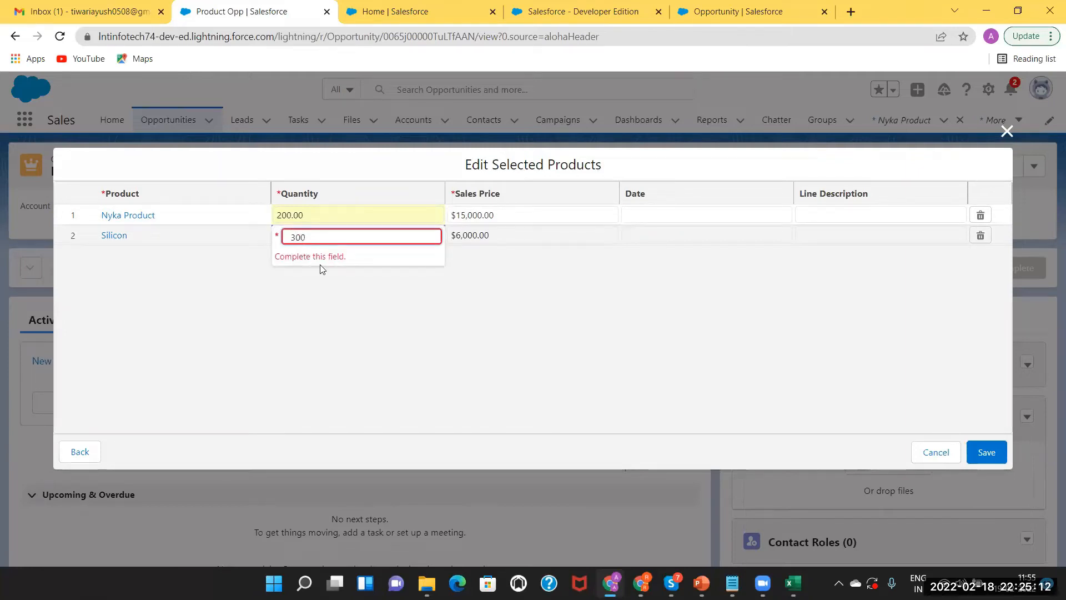
pyautogui.click(321, 267)
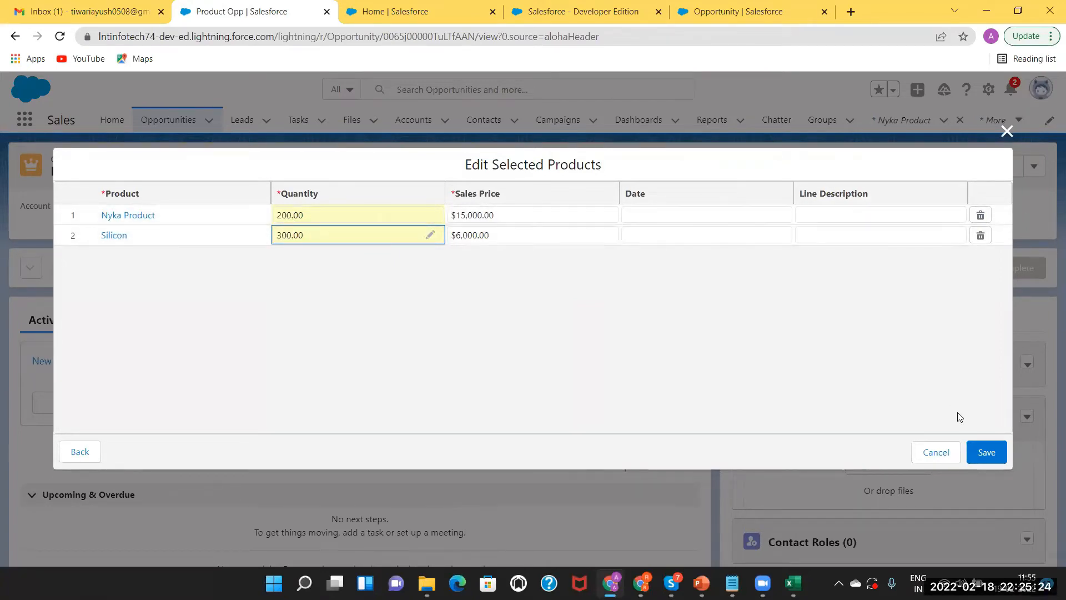
pyautogui.click(983, 451)
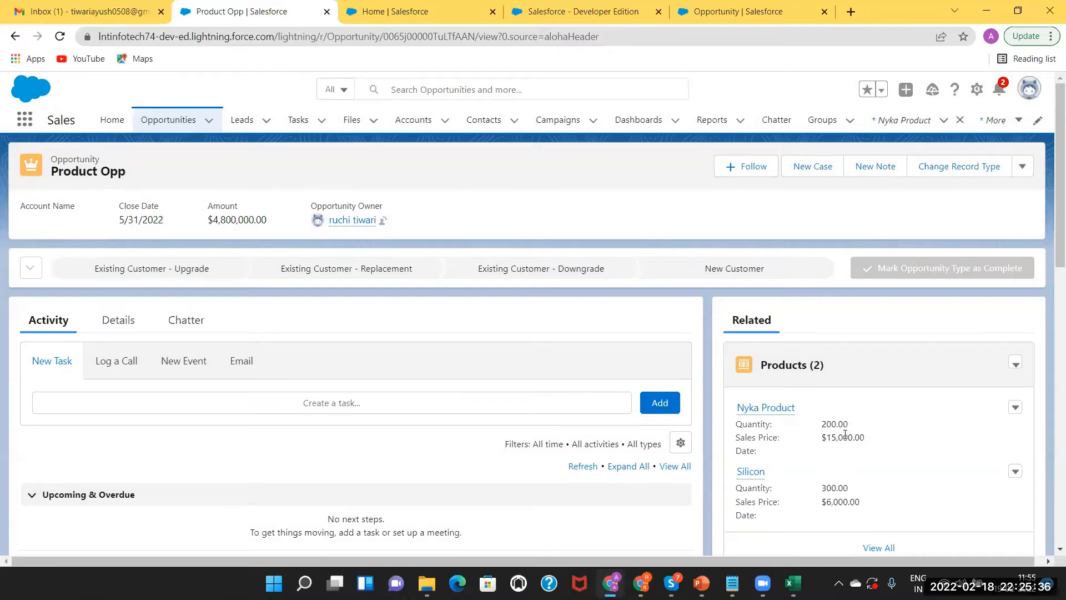
# Review Product Opp's details ($4,800,000 amount, $480,000 expected revenue) and open the Products dropdown
pyautogui.click(118, 322)
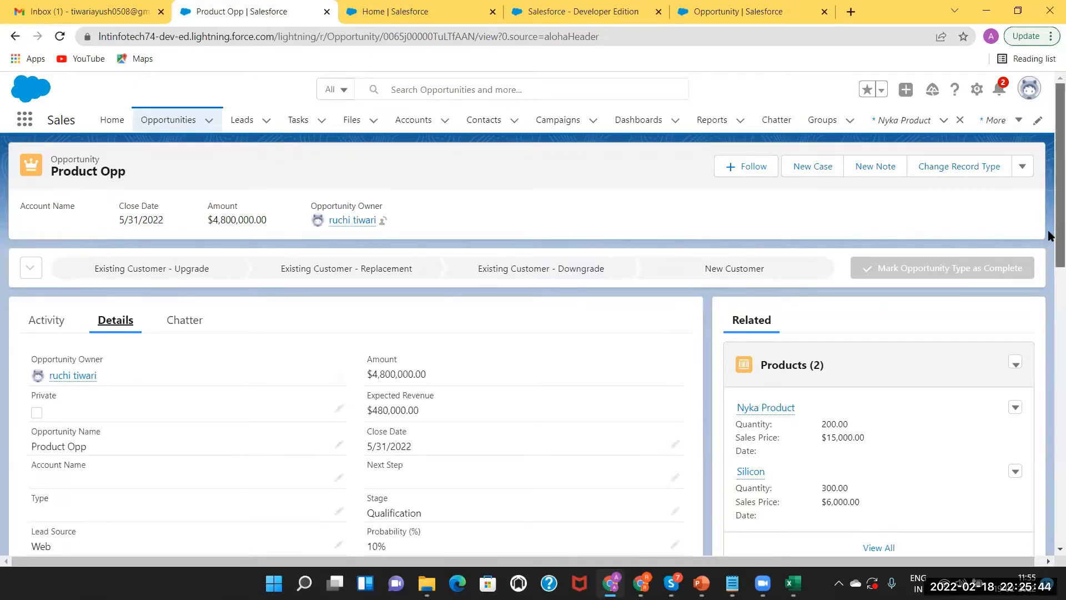
pyautogui.scroll(-1, 1047, 233)
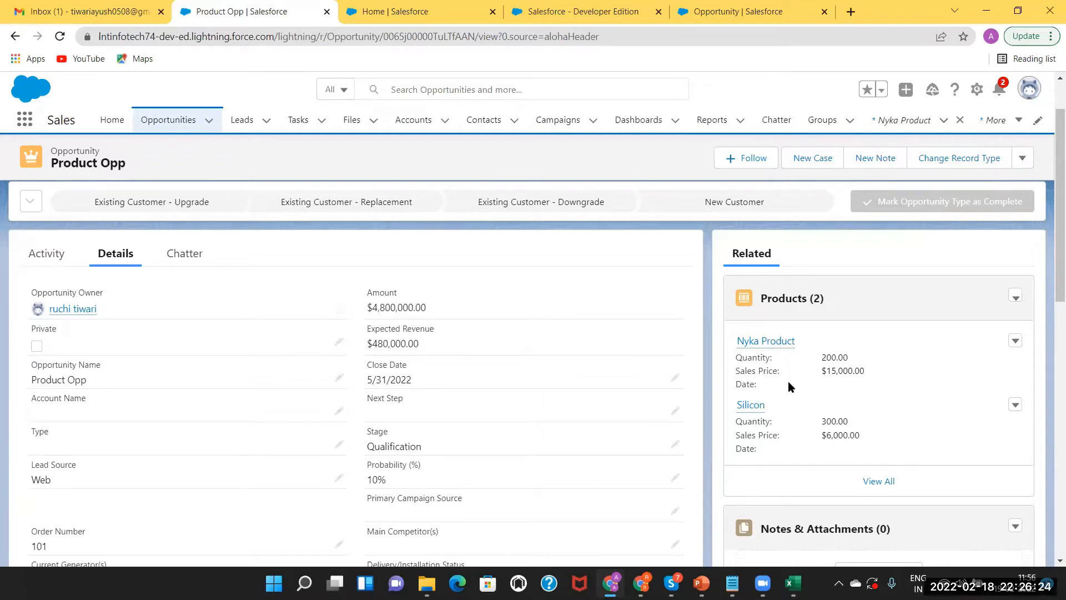
pyautogui.click(1015, 296)
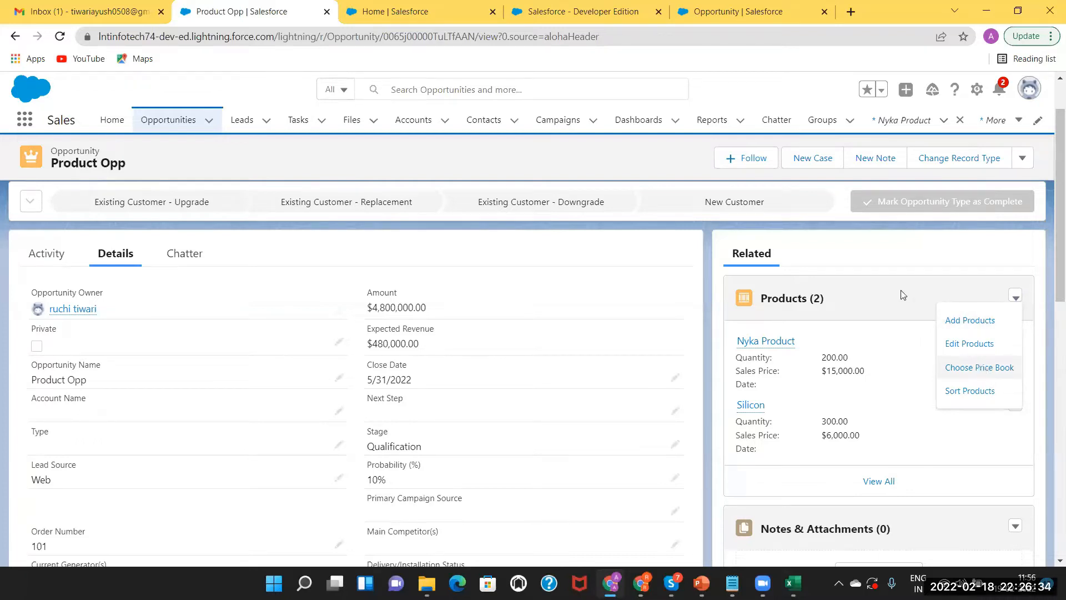
# Select WholeSale Pricebook as the price book and save, triggering the product-deletion warning
pyautogui.click(827, 334)
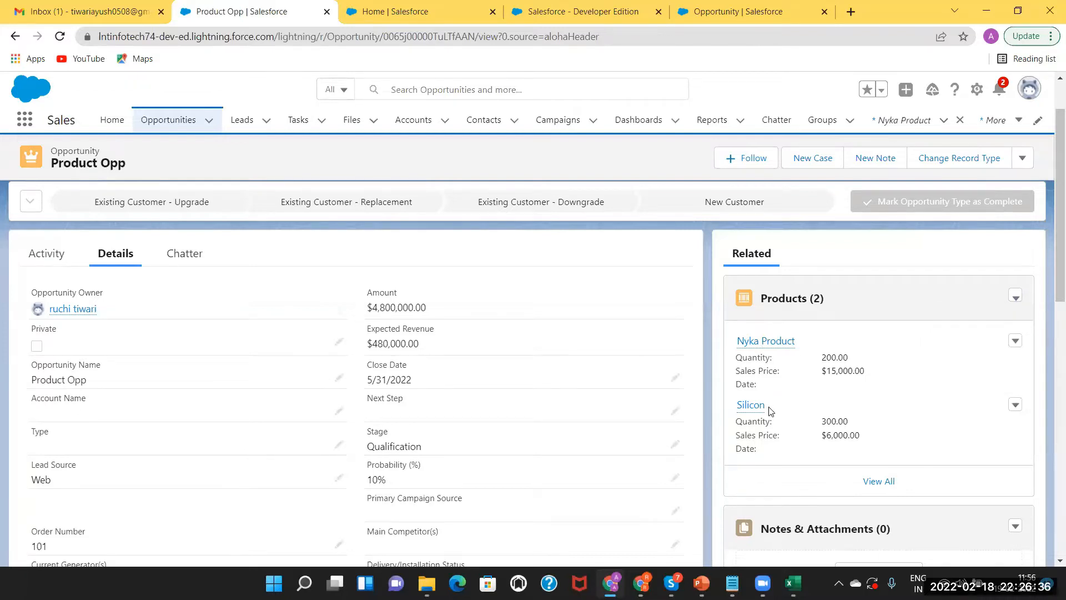
pyautogui.click(1016, 298)
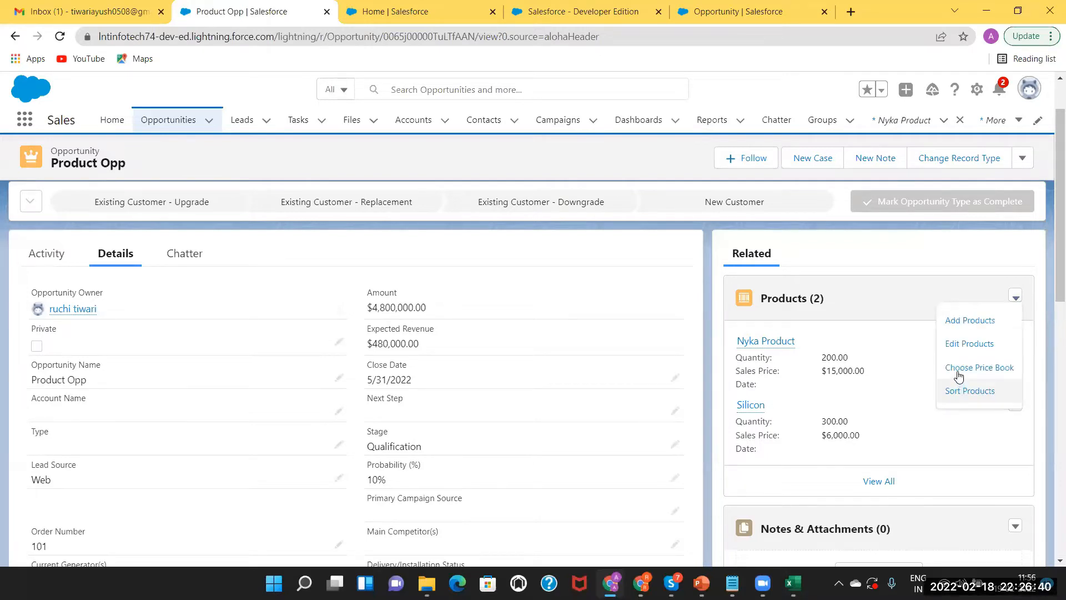
pyautogui.click(959, 368)
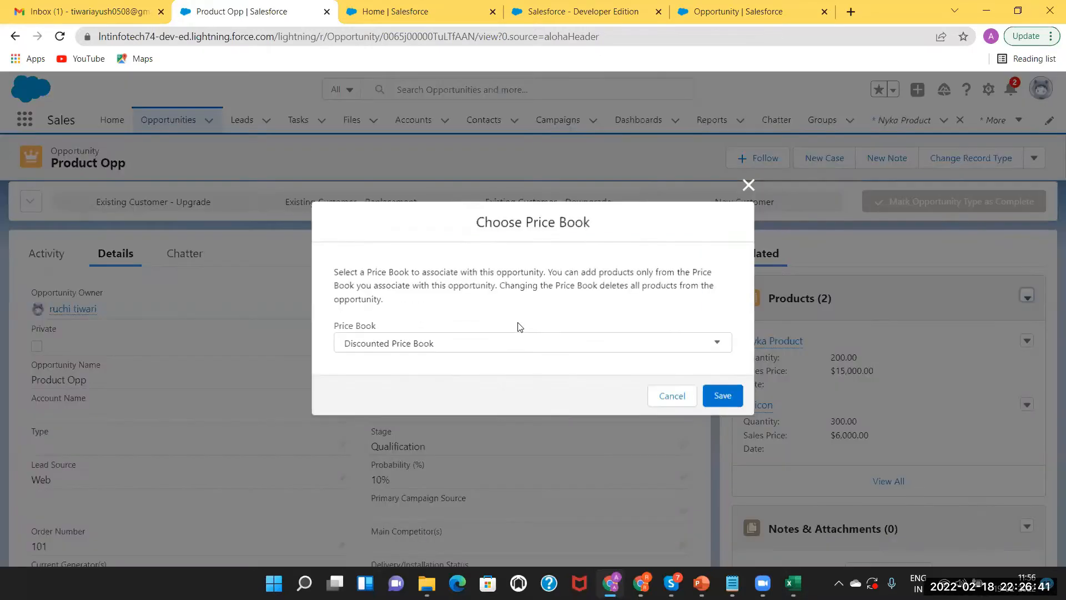
pyautogui.click(421, 350)
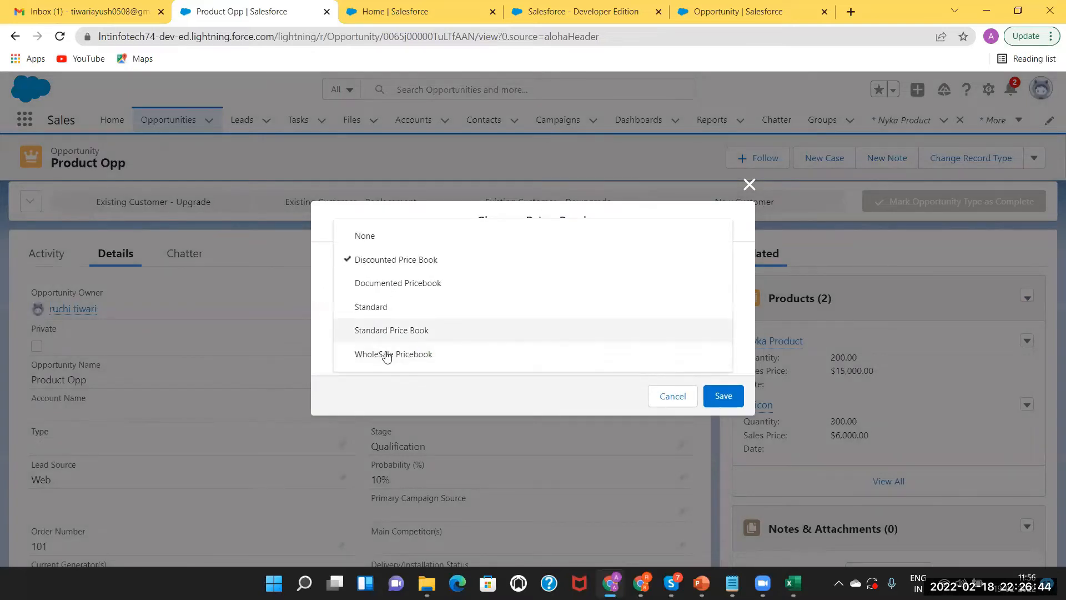
pyautogui.click(409, 357)
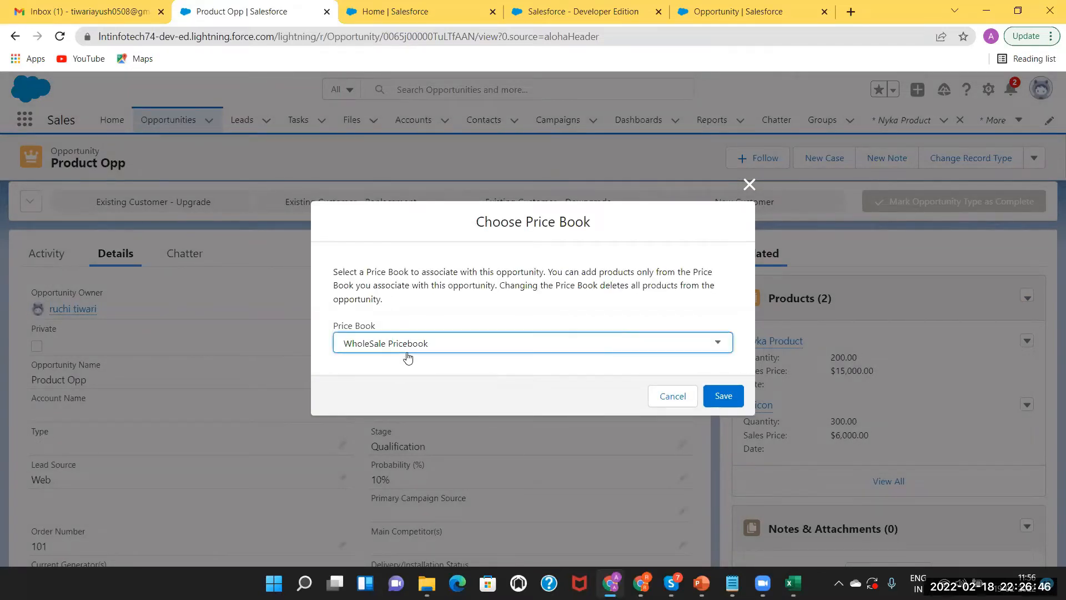
pyautogui.click(724, 396)
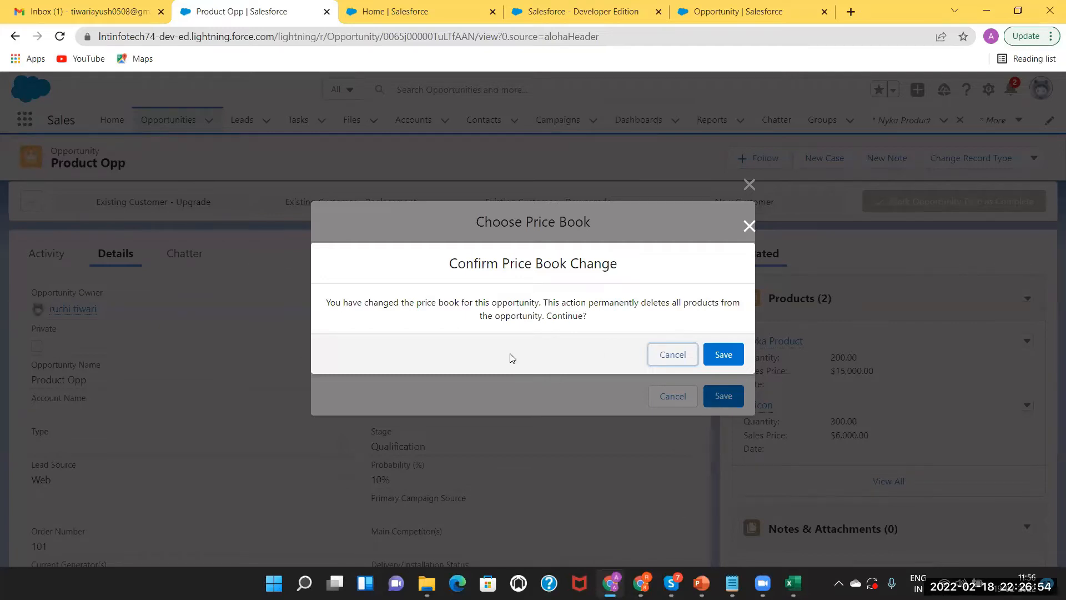
# Highlight the warning that switching price books deletes all products
pyautogui.scroll(4, 511, 354)
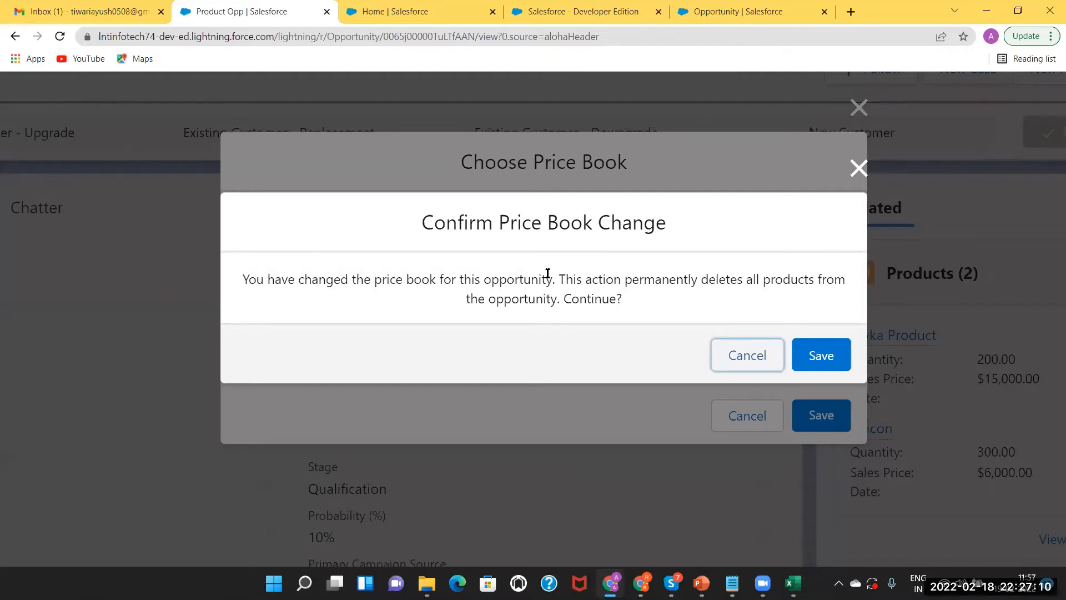
pyautogui.moveTo(548, 273); pyautogui.dragTo(510, 257)
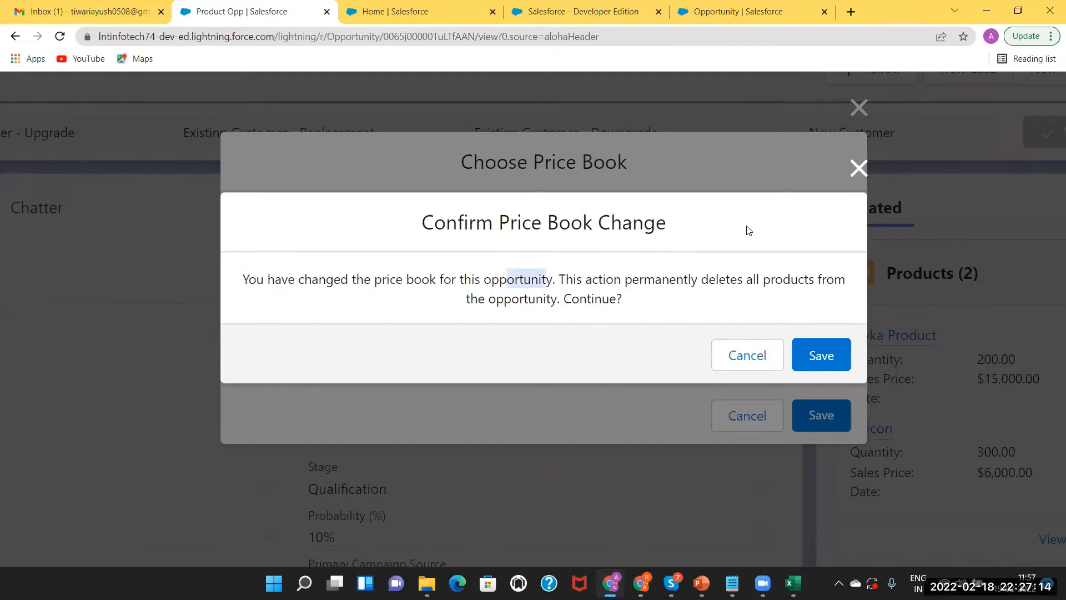
pyautogui.click(780, 212)
pyautogui.scroll(-2, 781, 212)
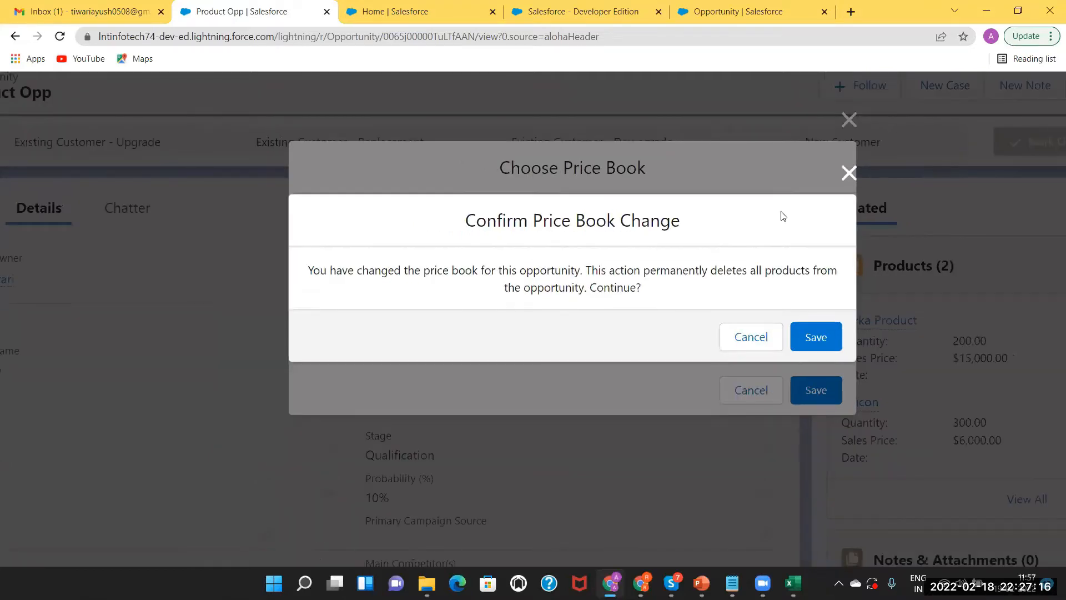
pyautogui.scroll(-2, 781, 212)
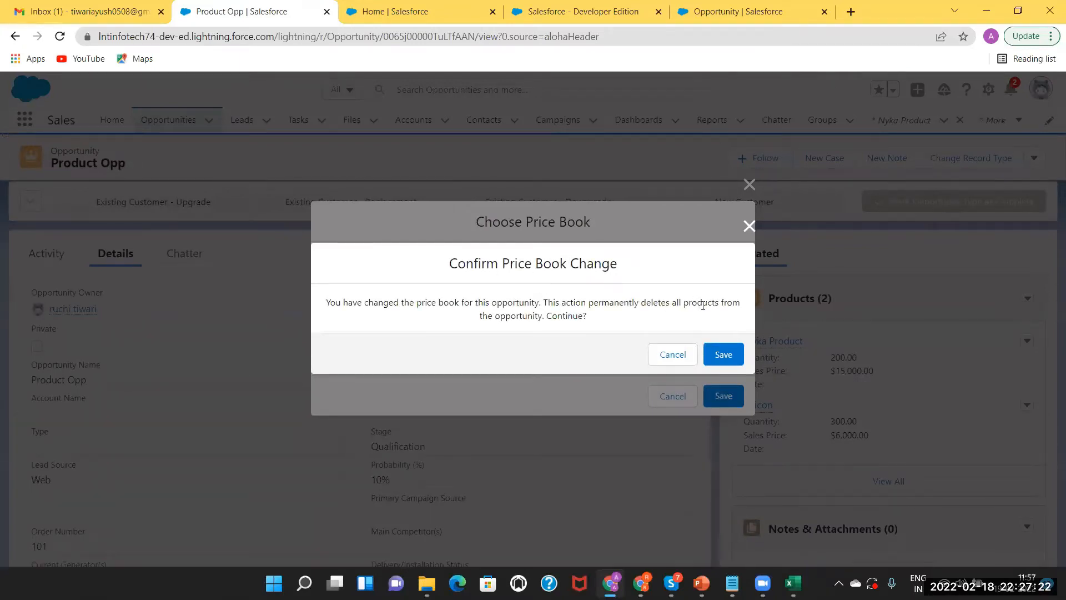
# Cancel the WholeSale Pricebook switch, close the chooser, and show PowerPoint slide 12
pyautogui.click(669, 354)
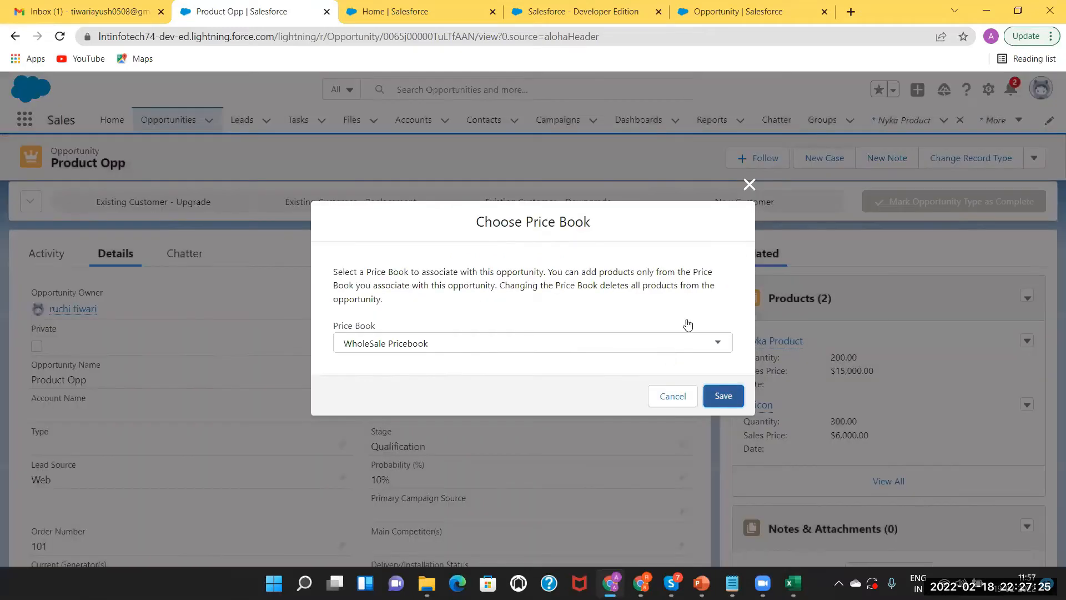
pyautogui.click(749, 184)
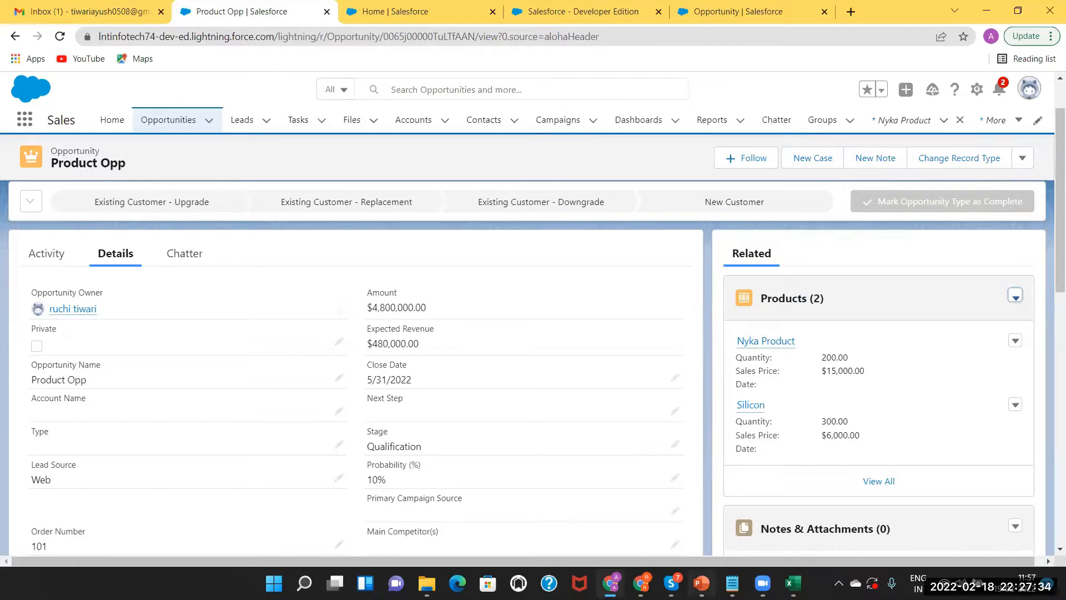
pyautogui.click(701, 583)
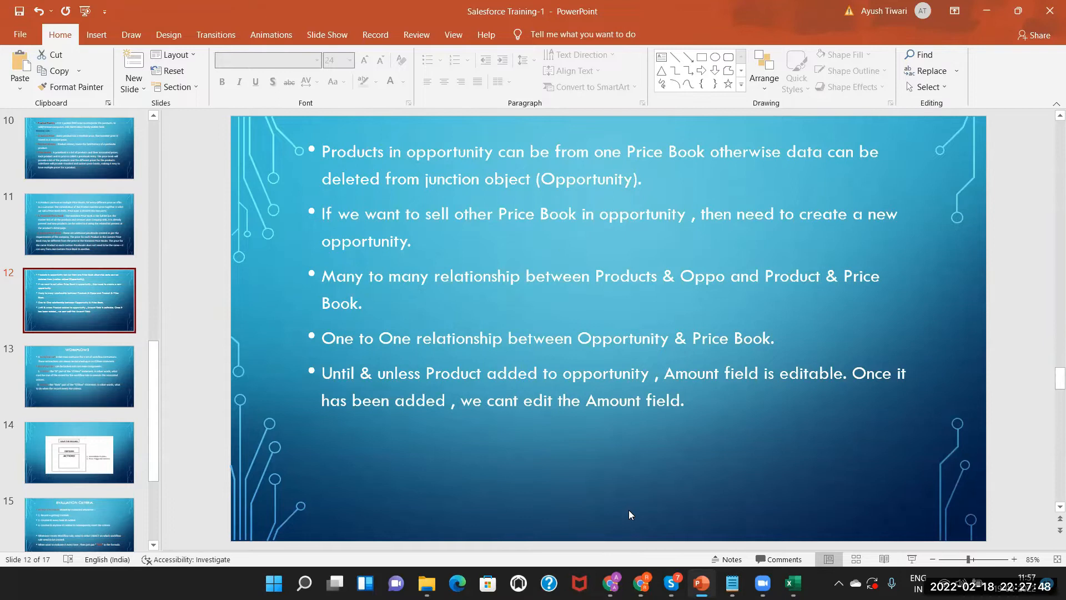
# Switch from PowerPoint back to the Product Opp record in Chrome
pyautogui.moveTo(641, 583)
pyautogui.hotkey('alt', 'Tab')
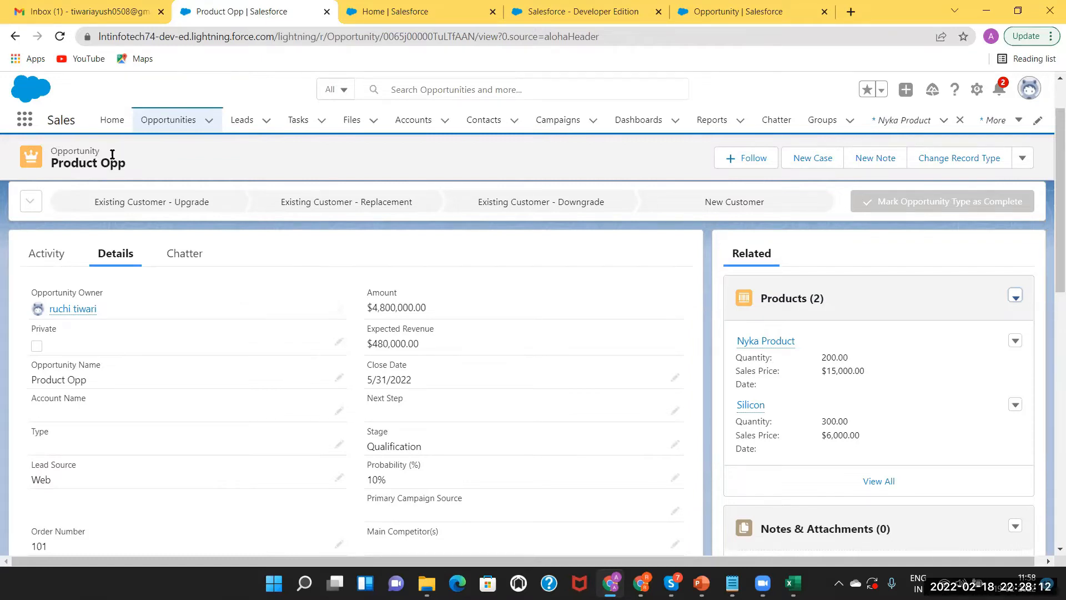
# Preview Nyka Product on Product Opp, then switch to the PowerPoint price book slide
pyautogui.moveTo(761, 344)
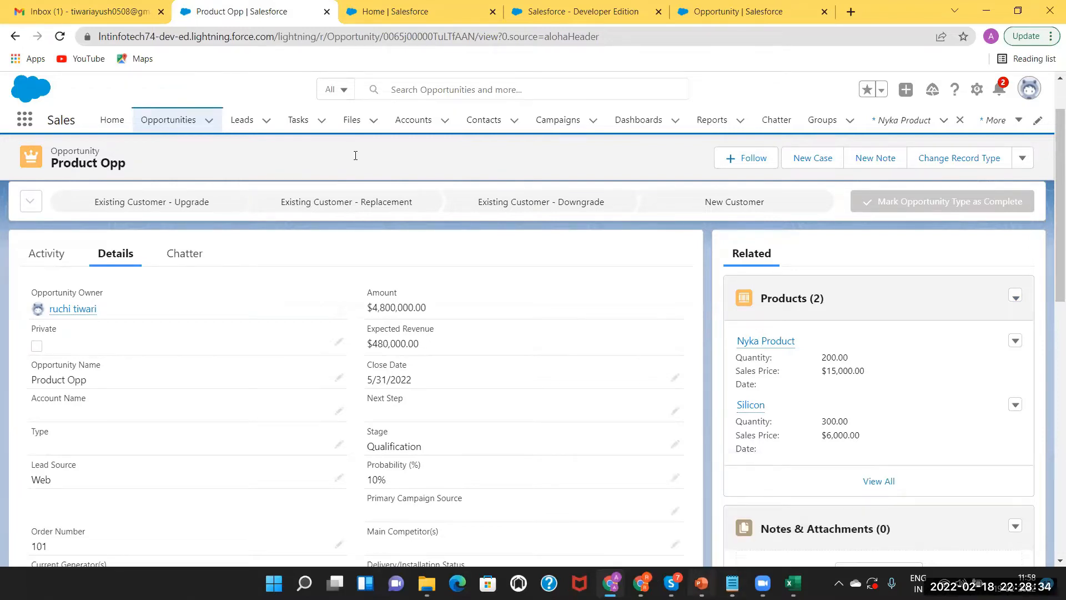
pyautogui.hotkey('alt', 'Tab')
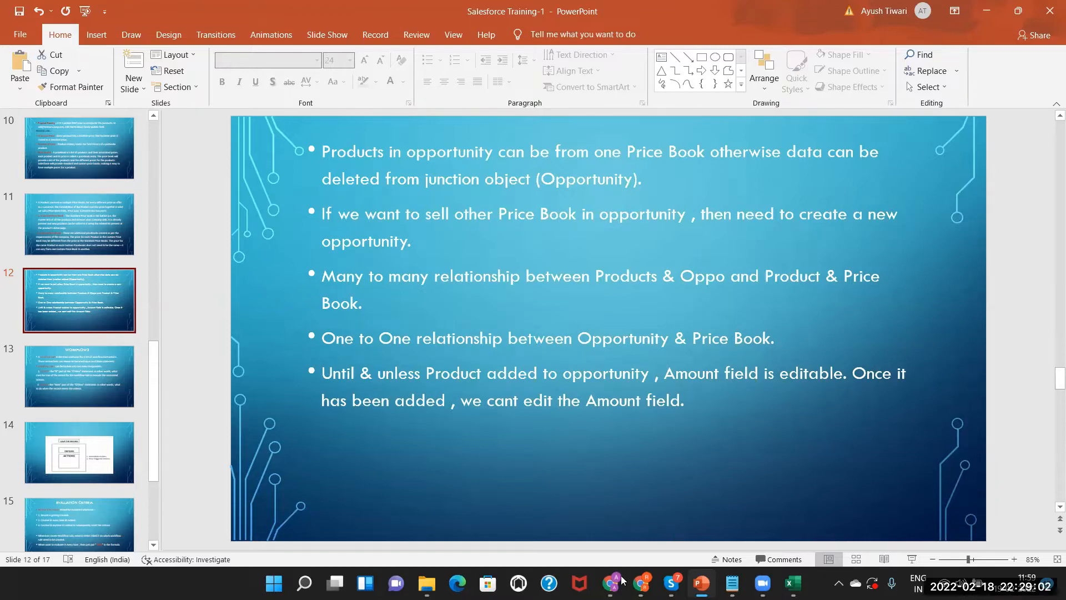
# Switch from PowerPoint slide 12 back to the Product Opp record
pyautogui.hotkey('alt', 'Tab')
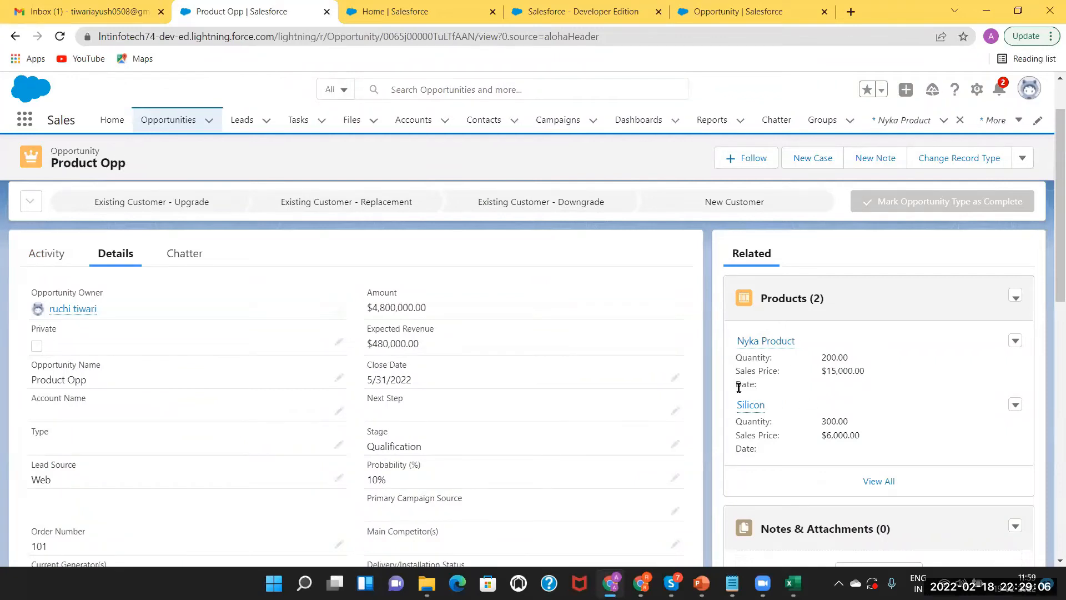
# Check Product Opp's Products (2) list, reopen Product Opp from Opportunities, then return to slide 12
pyautogui.click(784, 299)
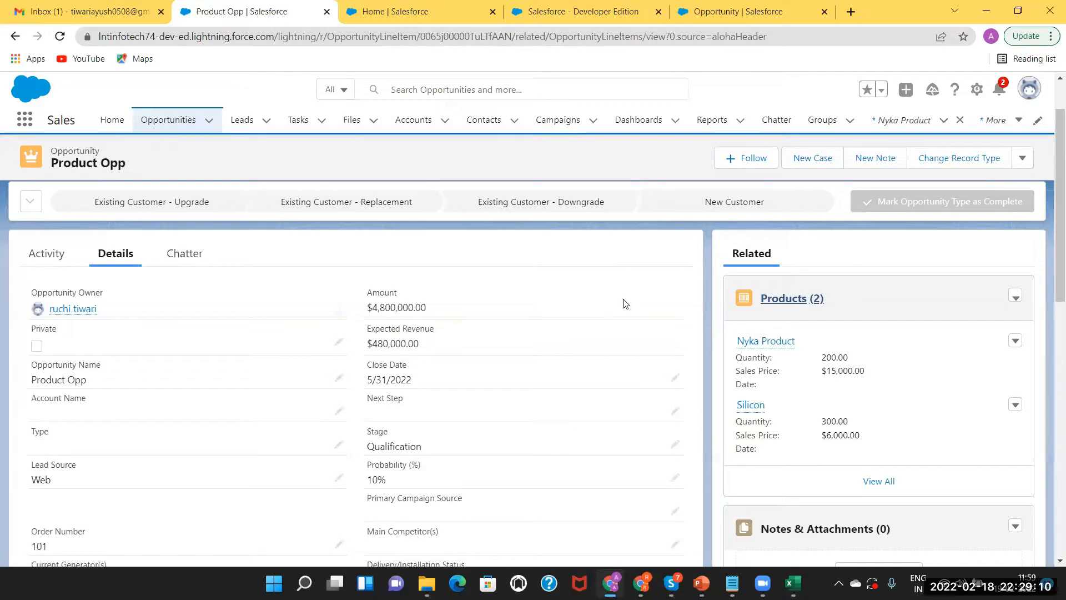
pyautogui.click(160, 120)
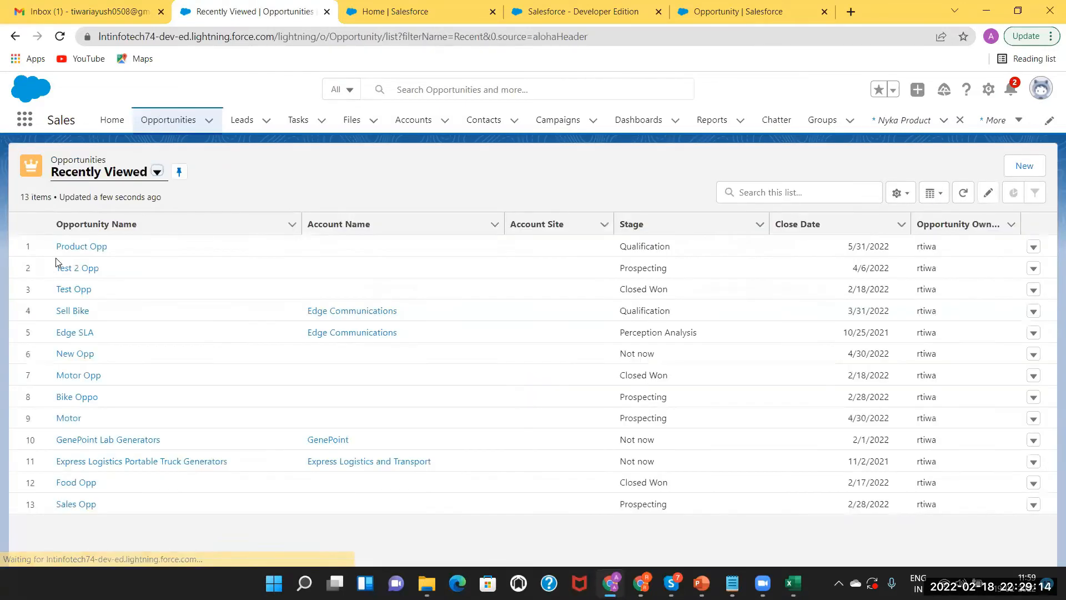
pyautogui.click(78, 246)
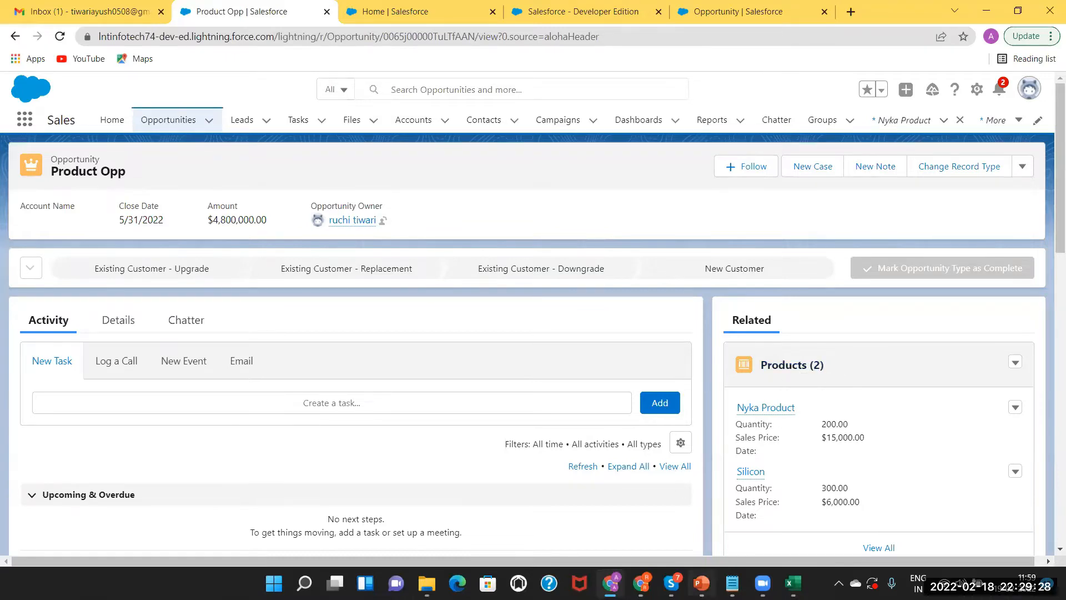
pyautogui.hotkey('alt', 'Tab')
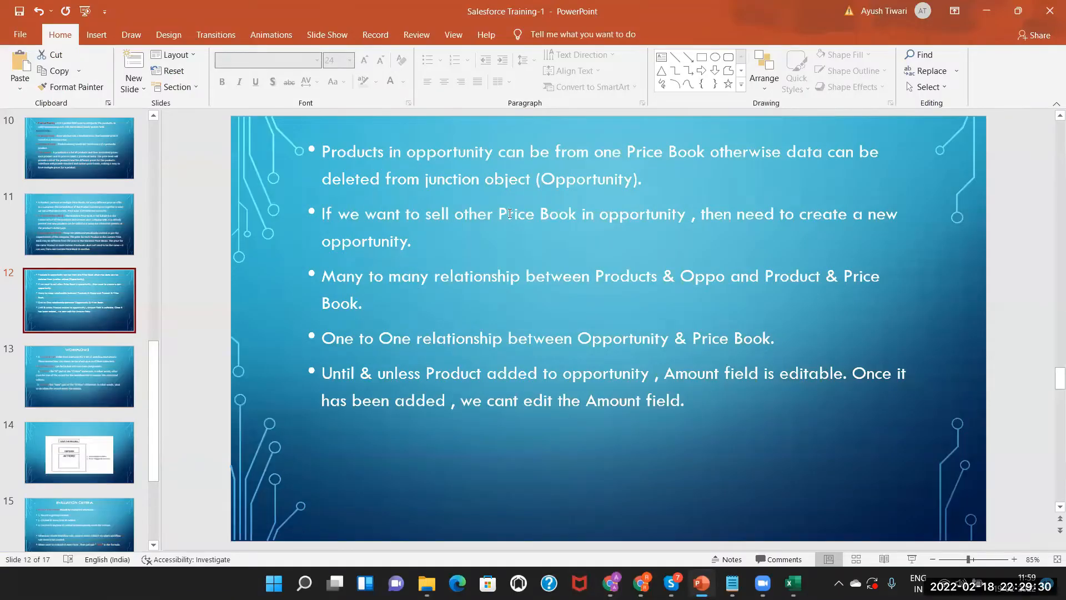
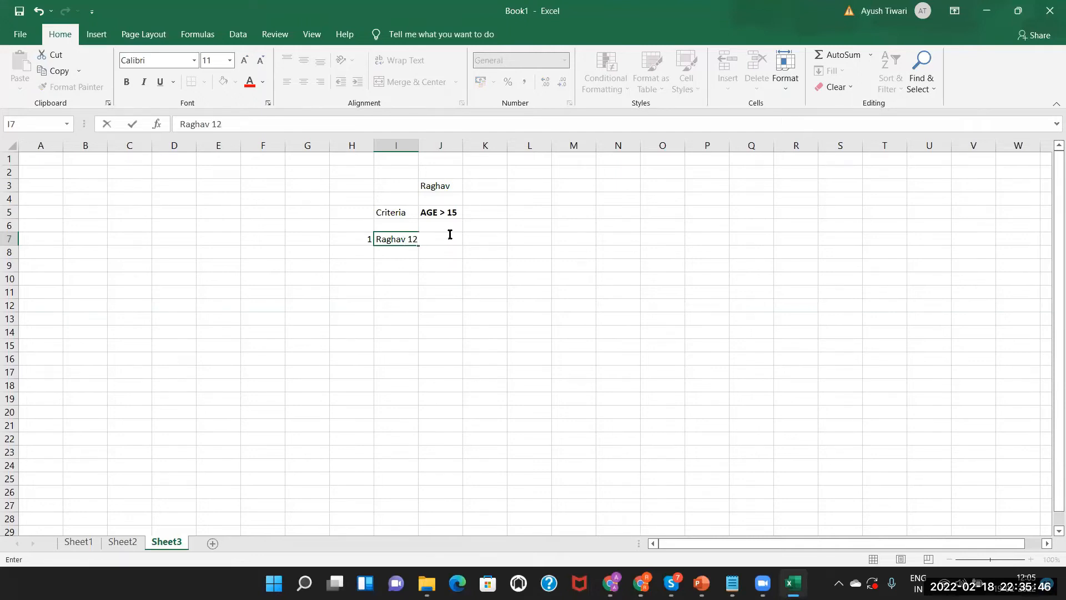
# Autofit column I and enter 'created' in K7 for the row 7 record
pyautogui.click(488, 238)
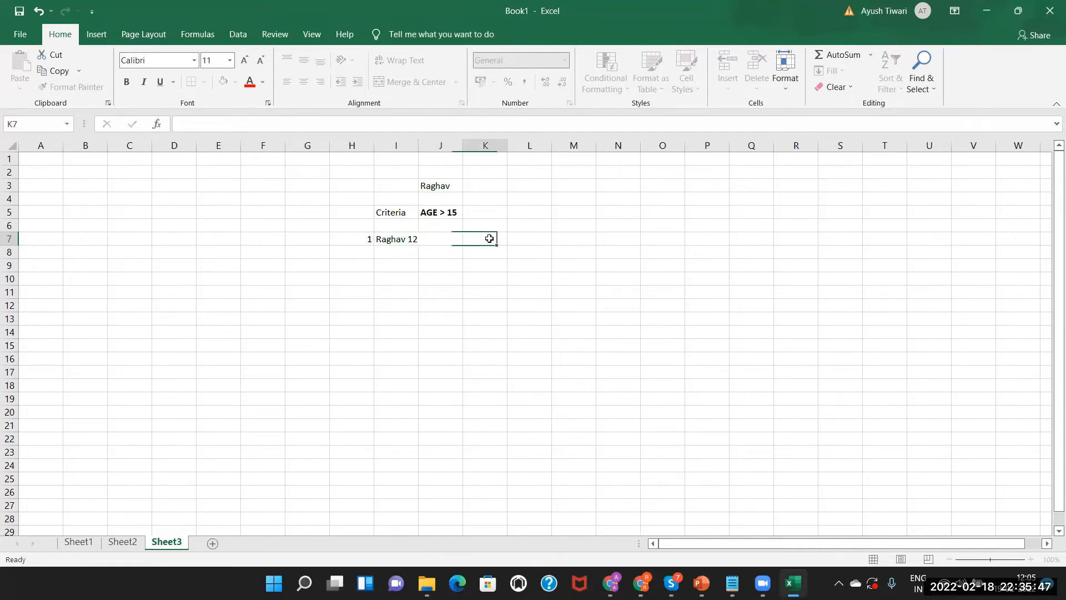
pyautogui.doubleClick(419, 145)
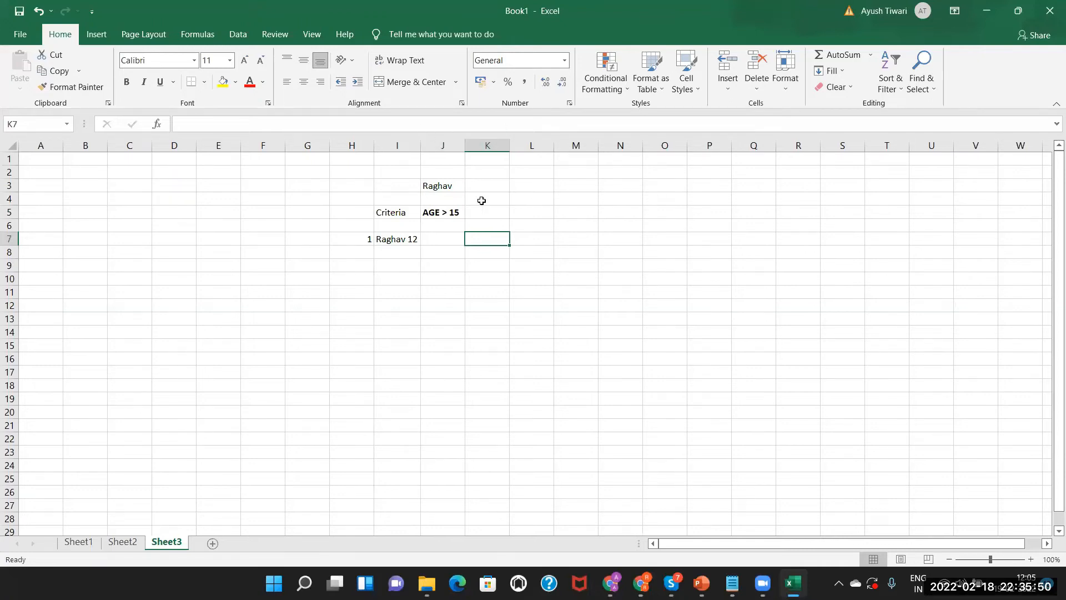
pyautogui.doubleClick(478, 238)
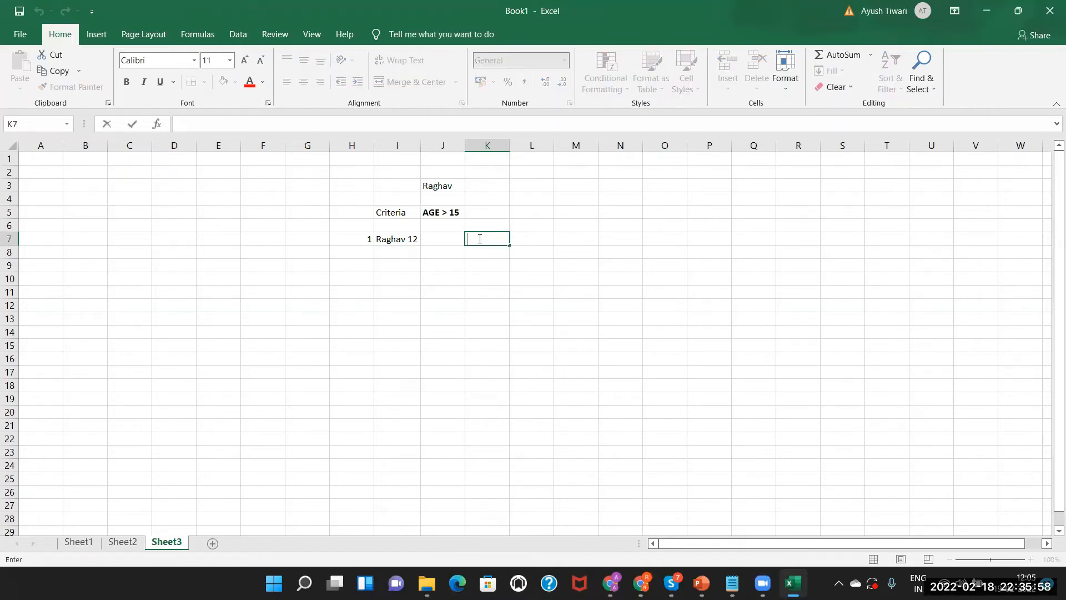
pyautogui.write('created')
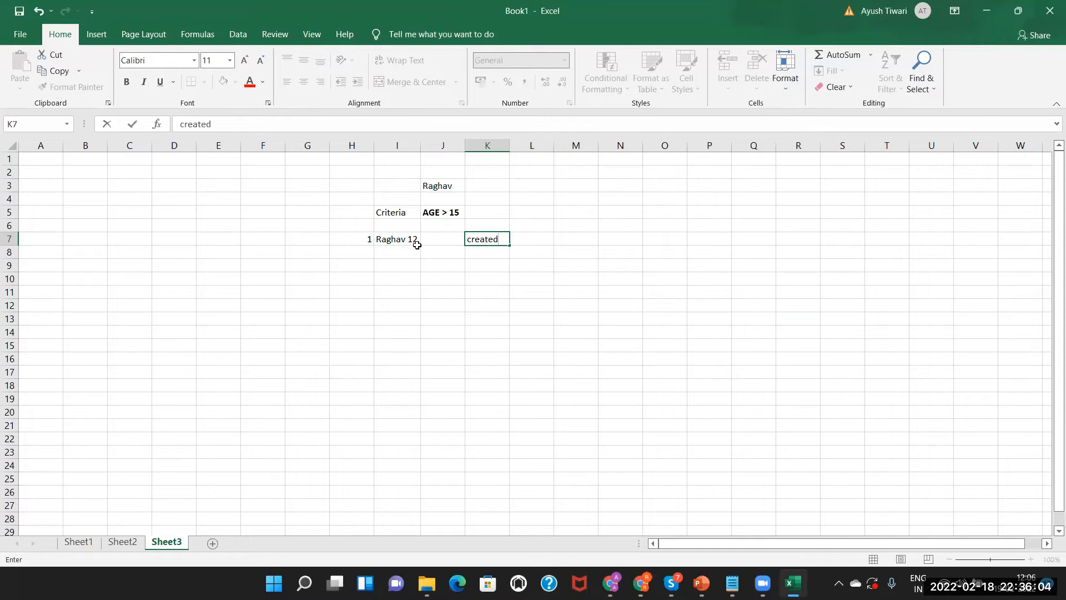
pyautogui.click(407, 254)
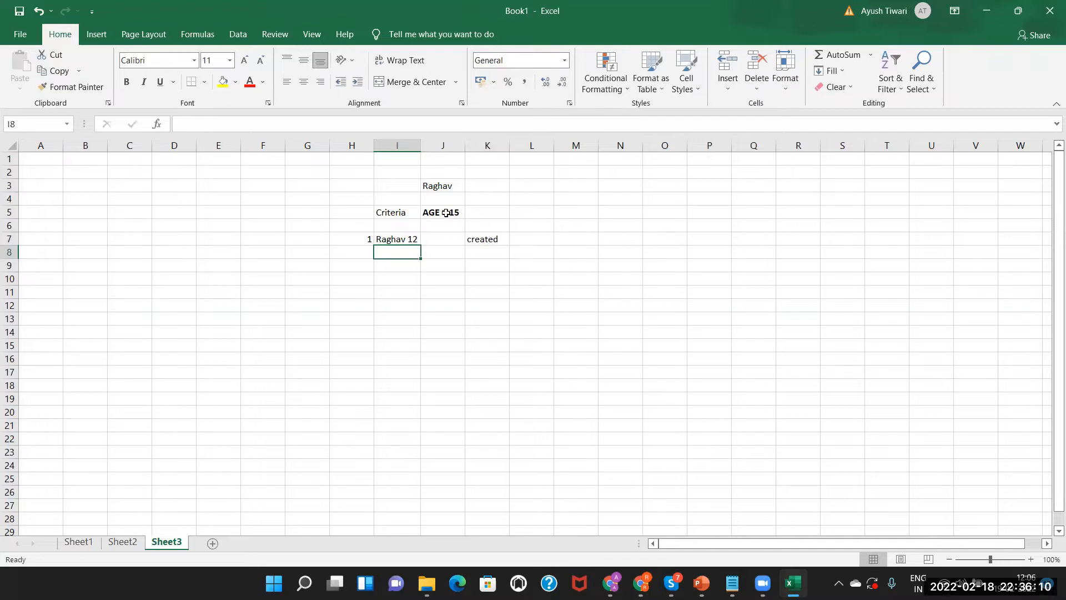
# Add '& new record should be created' in K5 beside the AGE > 15 criteria
pyautogui.click(397, 238)
pyautogui.click(482, 236)
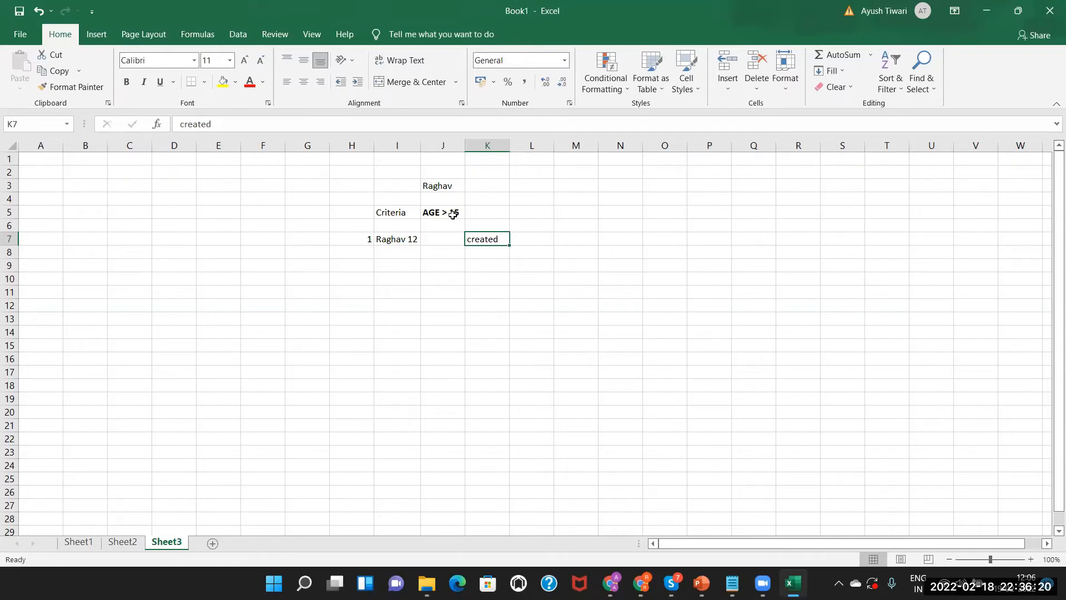
pyautogui.click(436, 211)
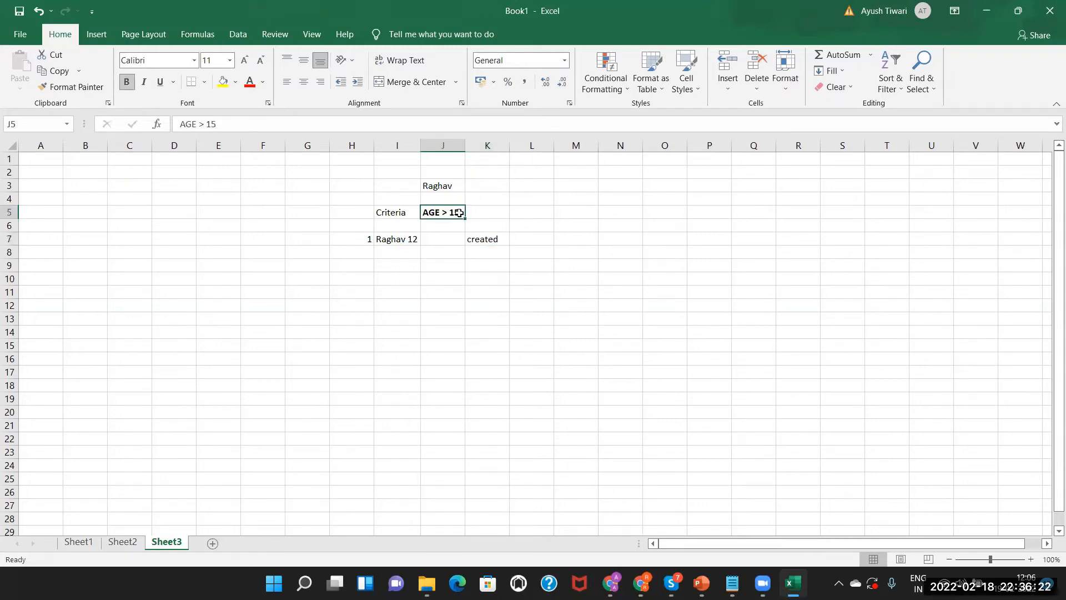
pyautogui.doubleClick(479, 210)
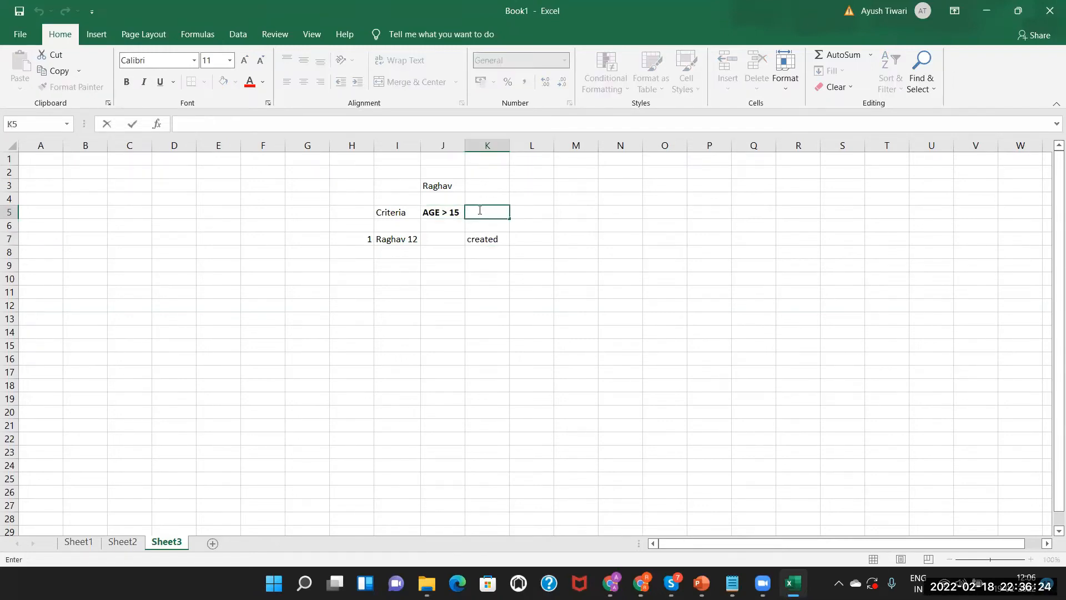
pyautogui.write('& new record ')
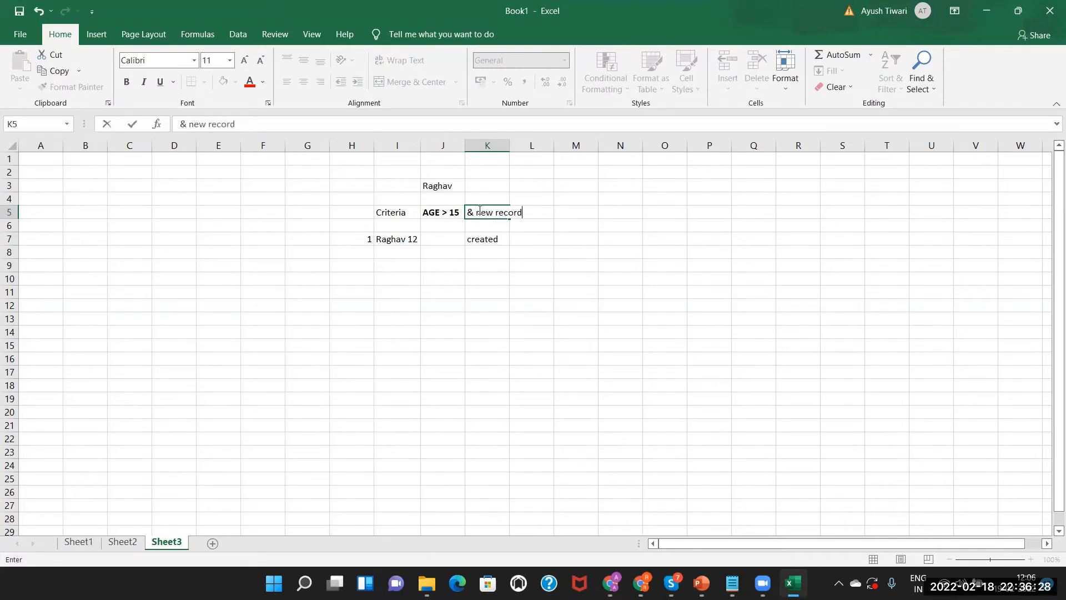
pyautogui.write('should ne')
pyautogui.press('BackSpace')
pyautogui.write('be created')
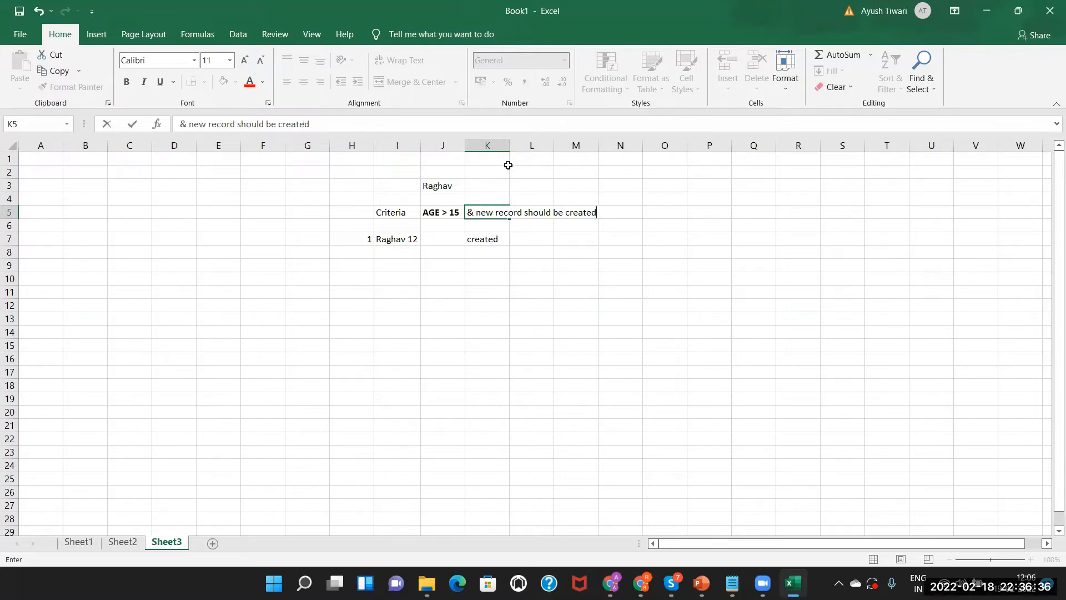
pyautogui.click(520, 198)
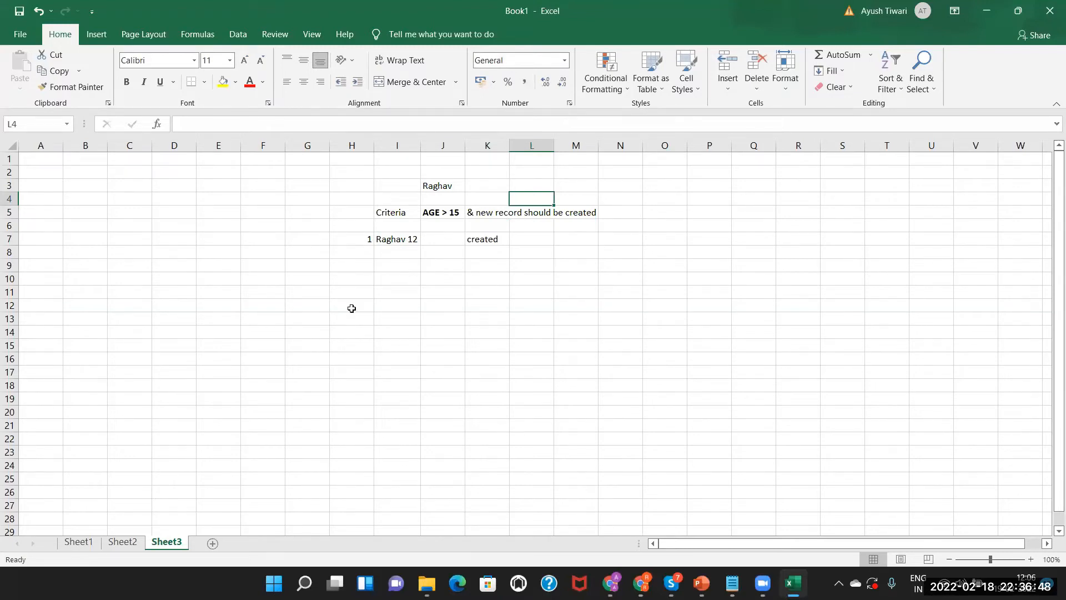
pyautogui.click(702, 583)
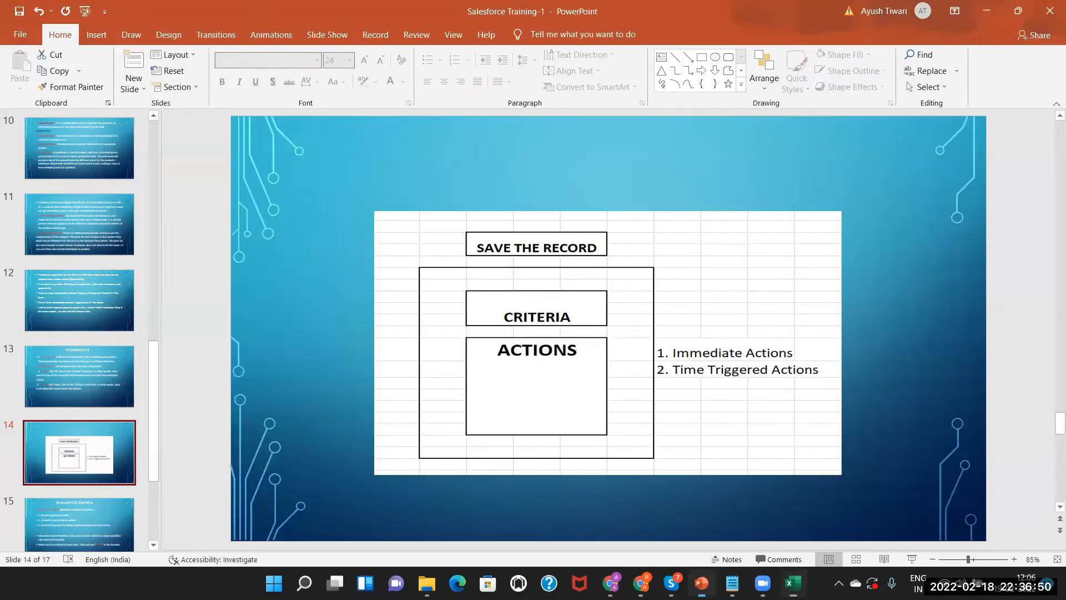
pyautogui.click(92, 517)
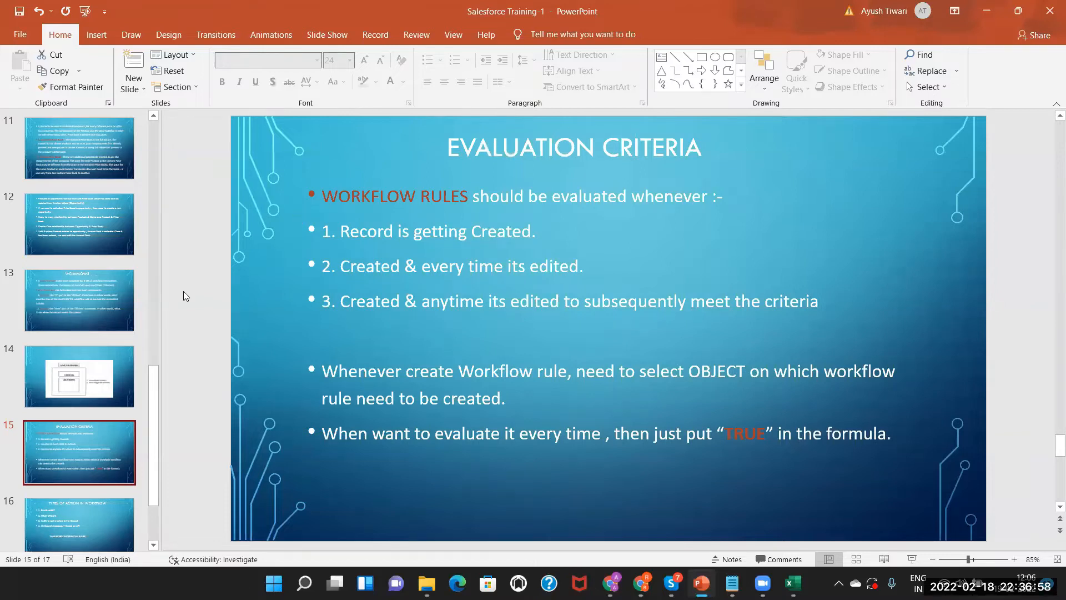
pyautogui.click(82, 284)
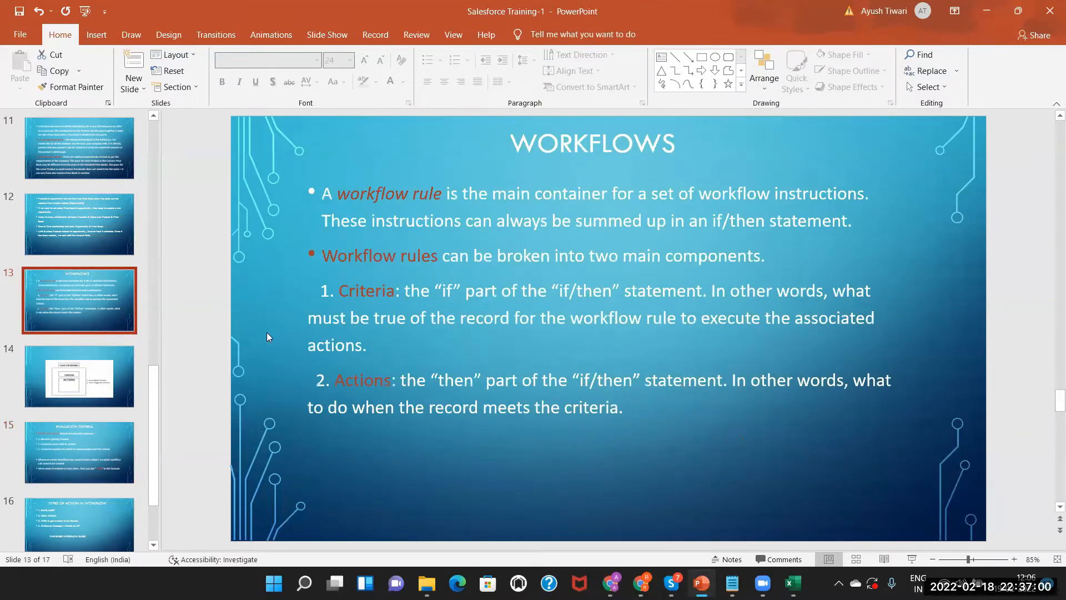
pyautogui.click(355, 364)
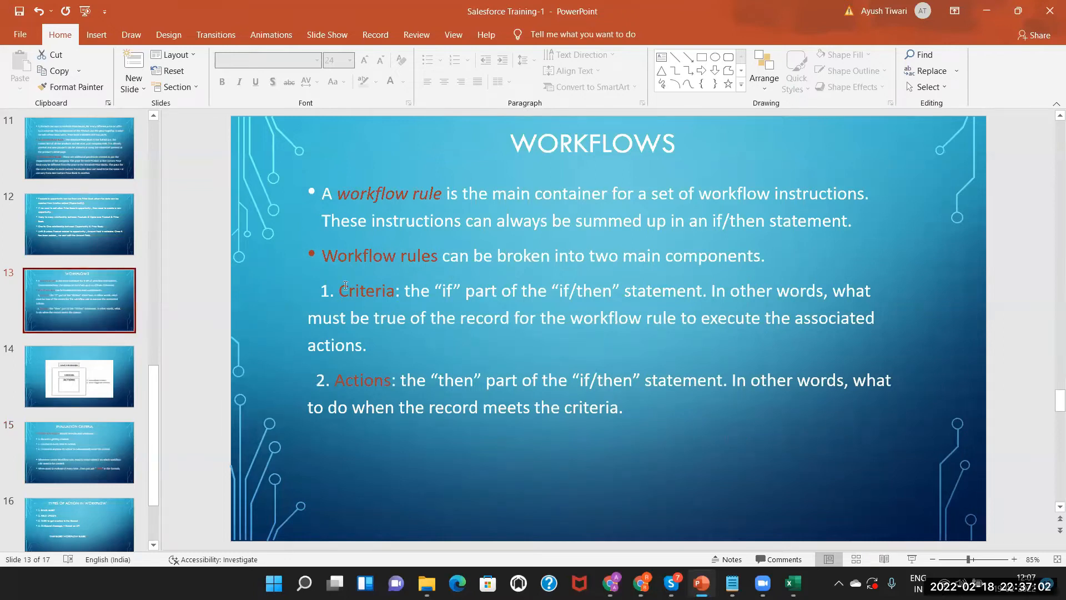
pyautogui.click(71, 466)
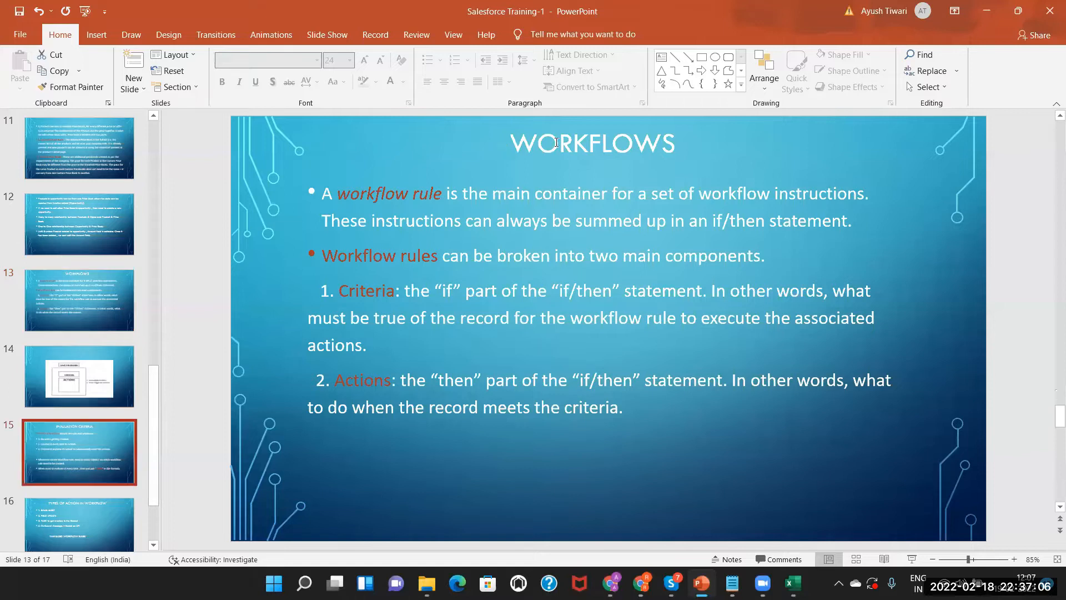
pyautogui.click(713, 142)
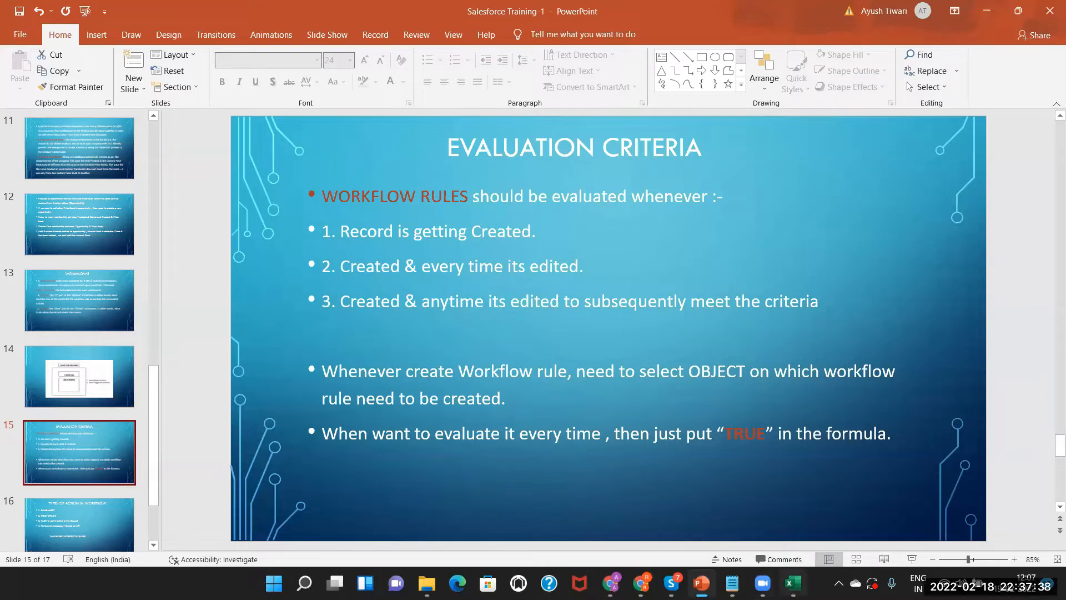
pyautogui.click(792, 583)
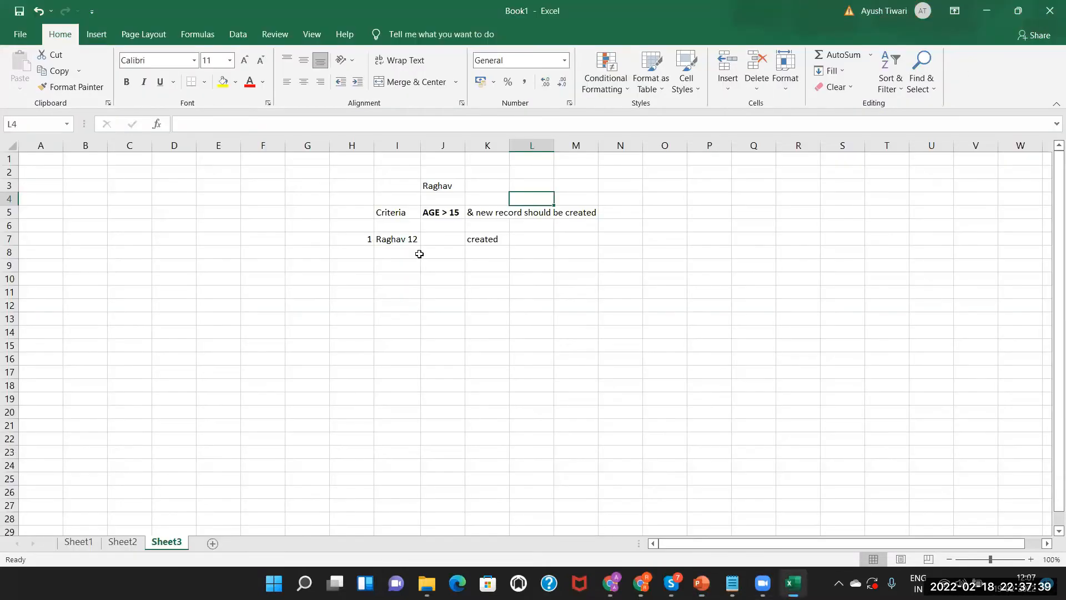
# Review the I7 record, K7 'created' note and AGE > 15 criteria, then return to PowerPoint
pyautogui.click(489, 238)
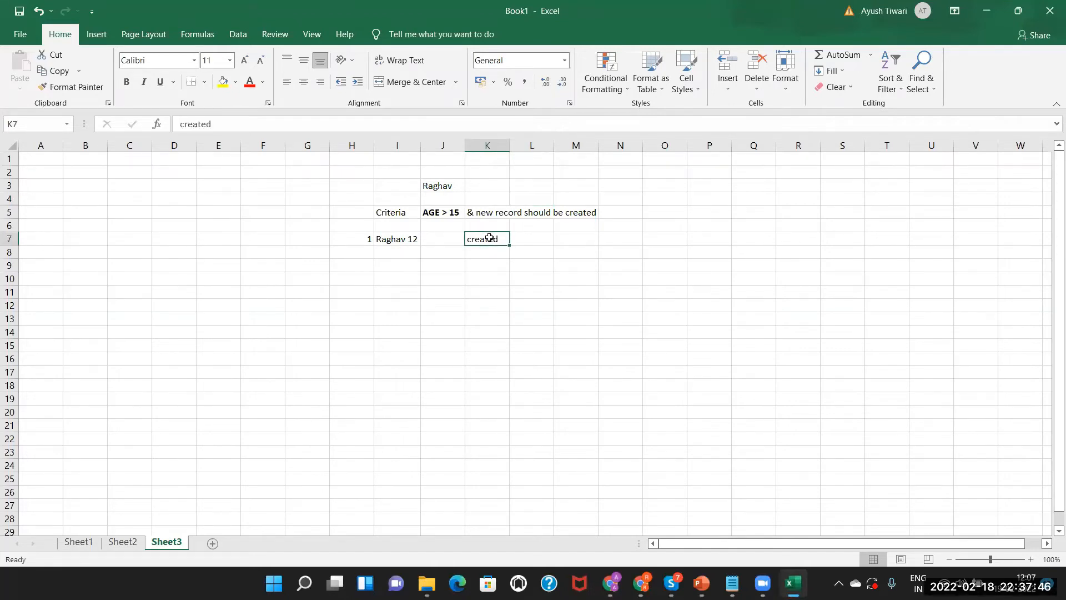
pyautogui.click(398, 244)
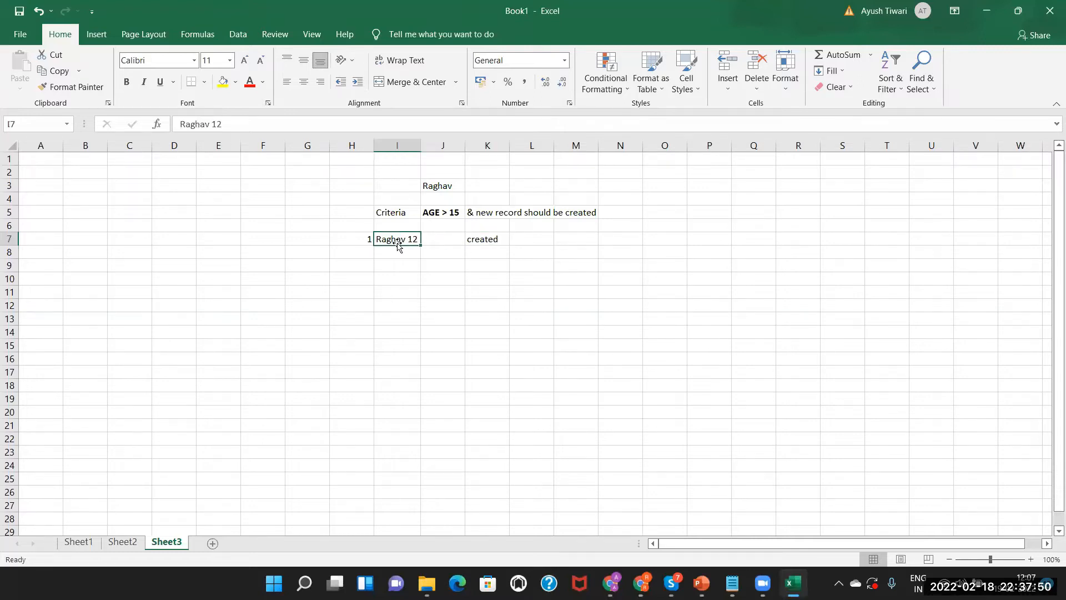
pyautogui.click(488, 249)
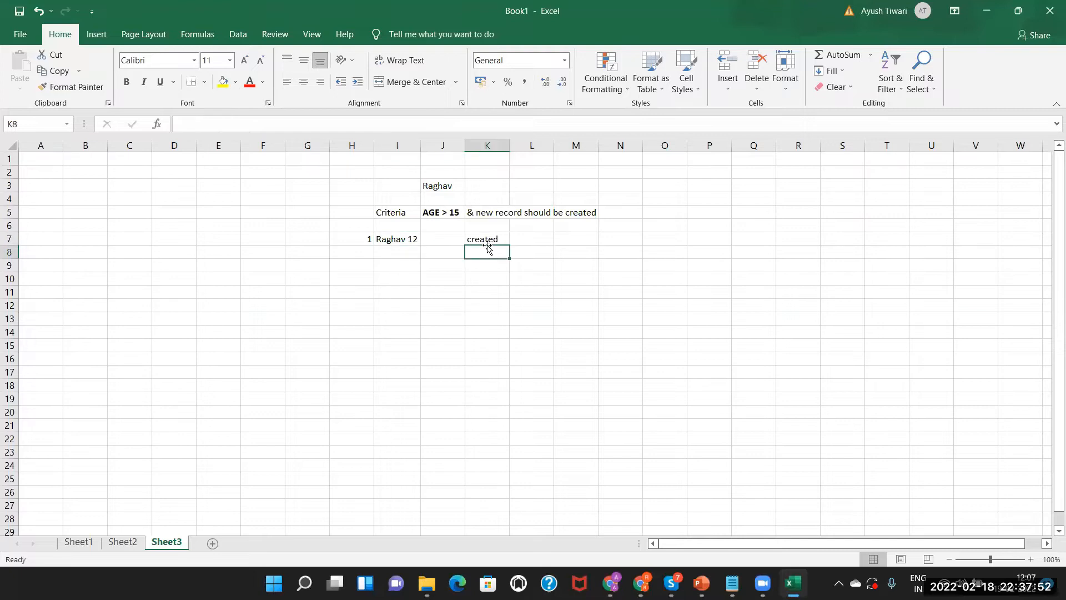
pyautogui.click(483, 236)
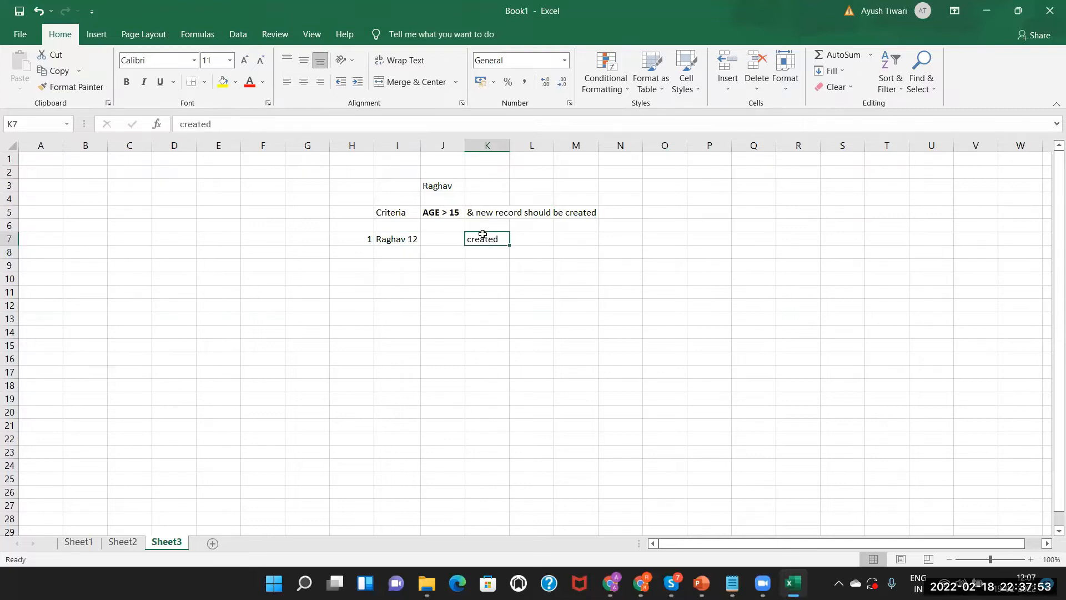
pyautogui.click(441, 213)
pyautogui.click(493, 239)
pyautogui.click(445, 212)
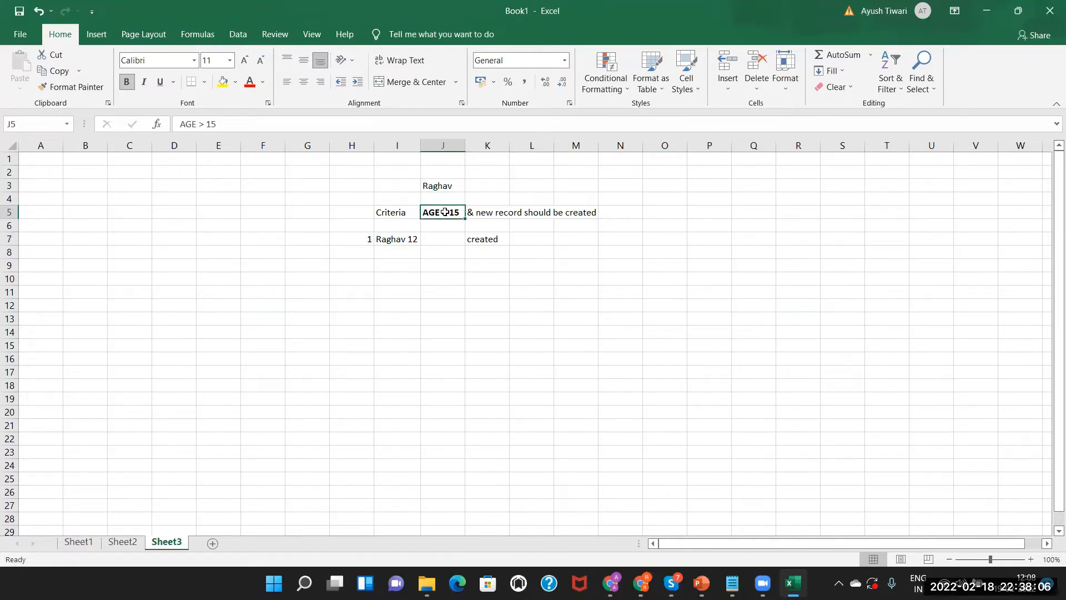
pyautogui.click(495, 239)
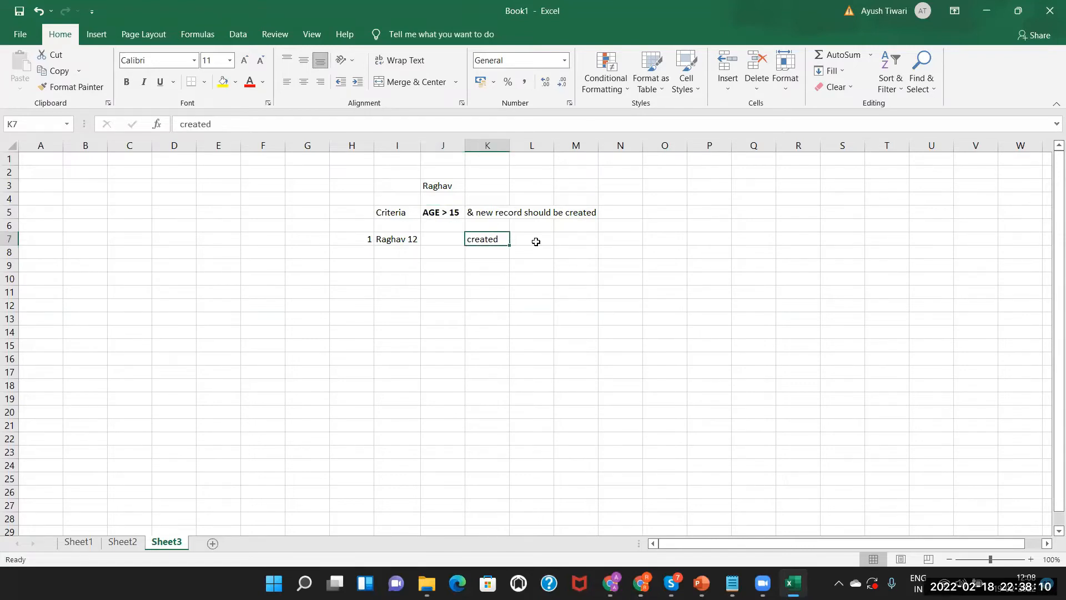
pyautogui.hotkey('alt', 'Tab')
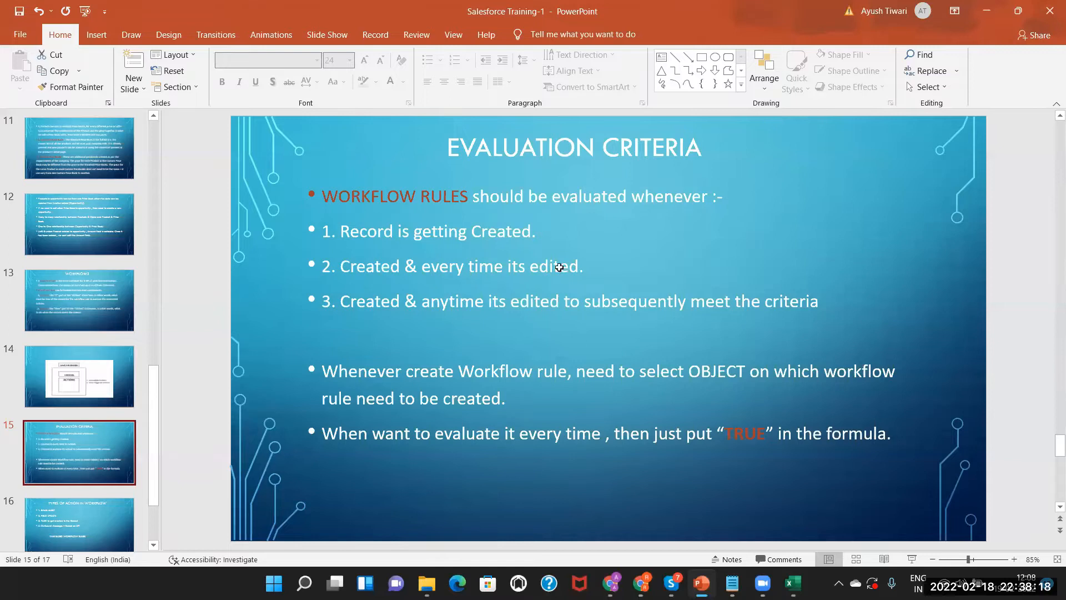
# Log test record 2, 'raghav 12', in row 8 with note 'edited email of the record'
pyautogui.hotkey('alt', 'Tab')
pyautogui.click(369, 252)
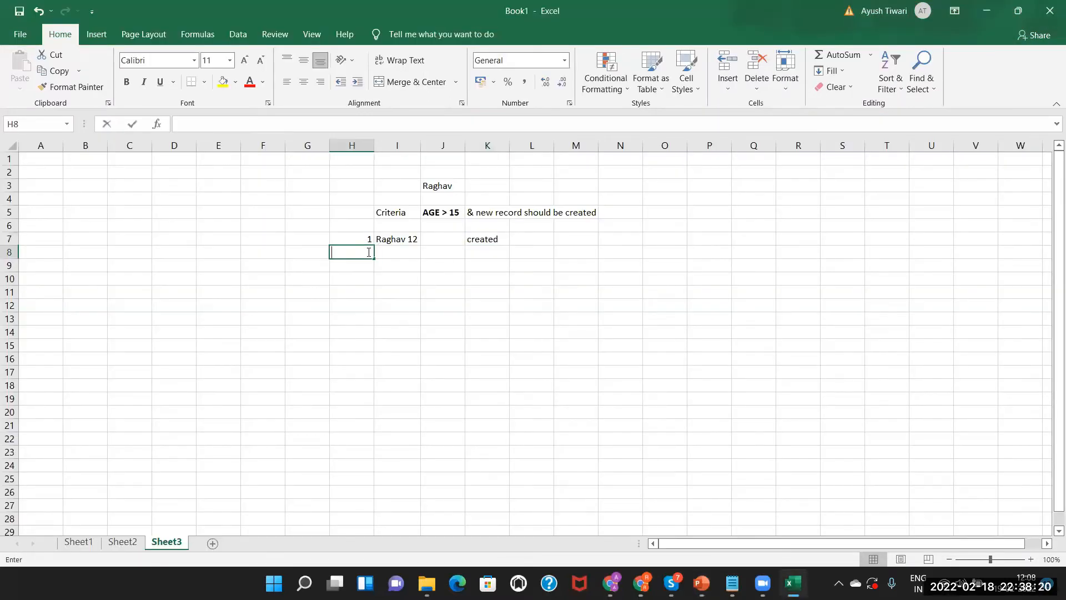
pyautogui.write('2')
pyautogui.click(405, 253)
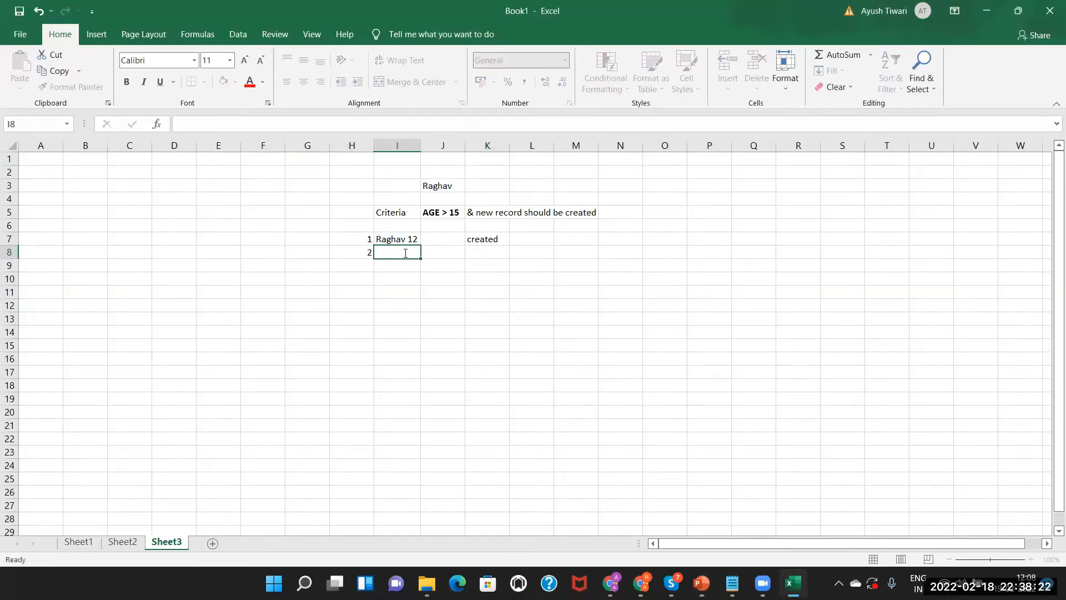
pyautogui.write('raghav 12')
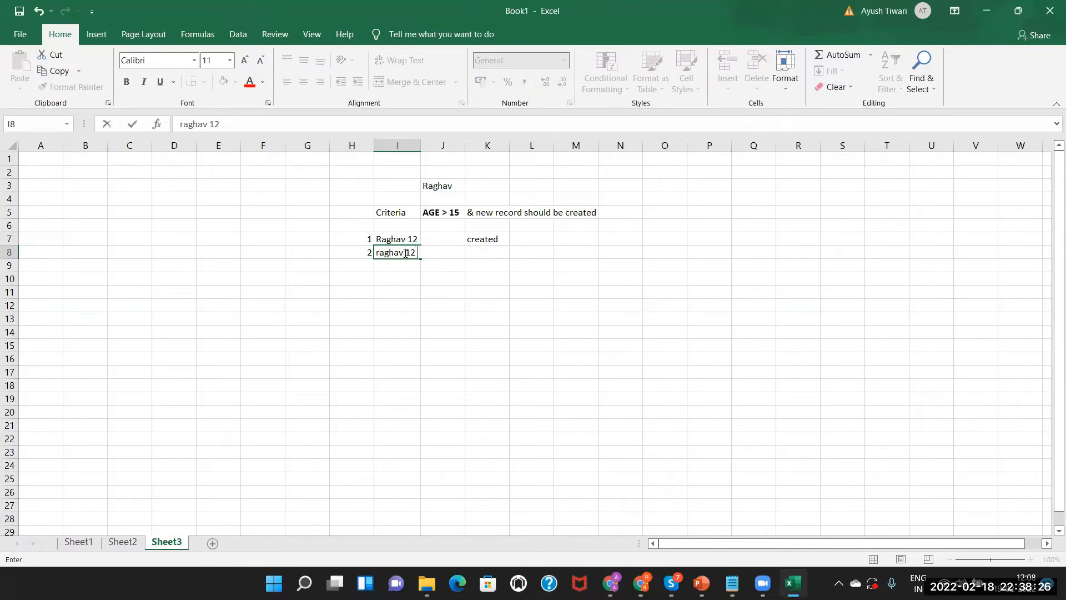
pyautogui.doubleClick(492, 252)
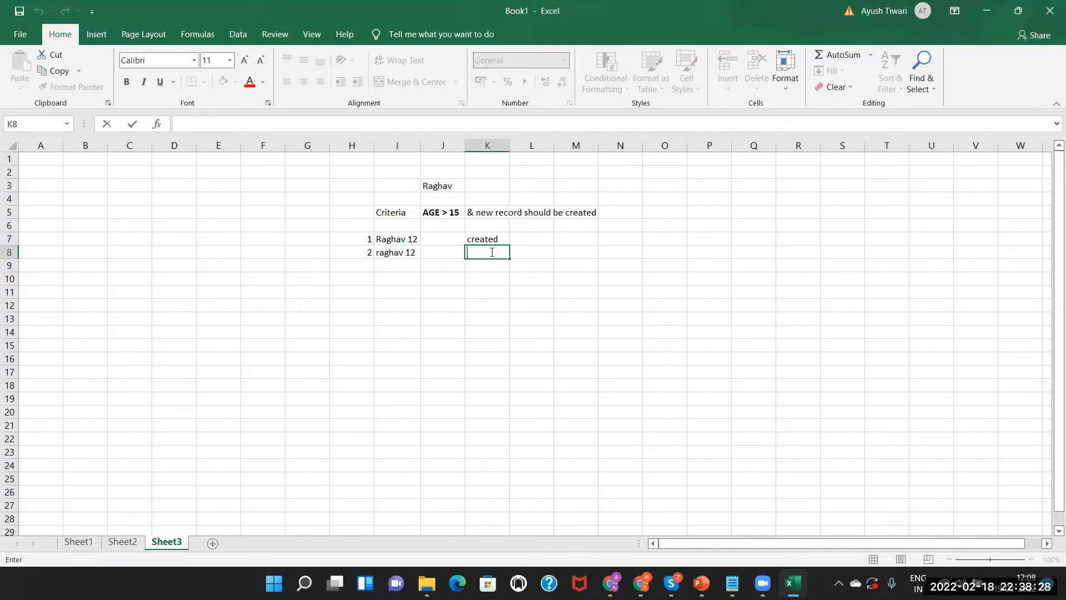
pyautogui.write('edited email of the record')
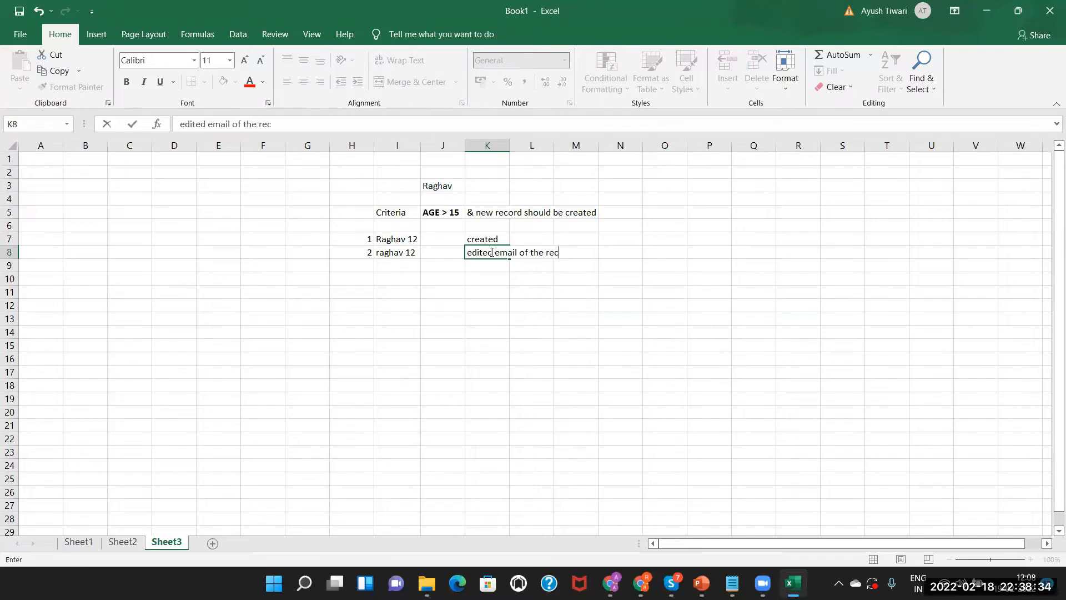
pyautogui.click(437, 266)
pyautogui.click(508, 252)
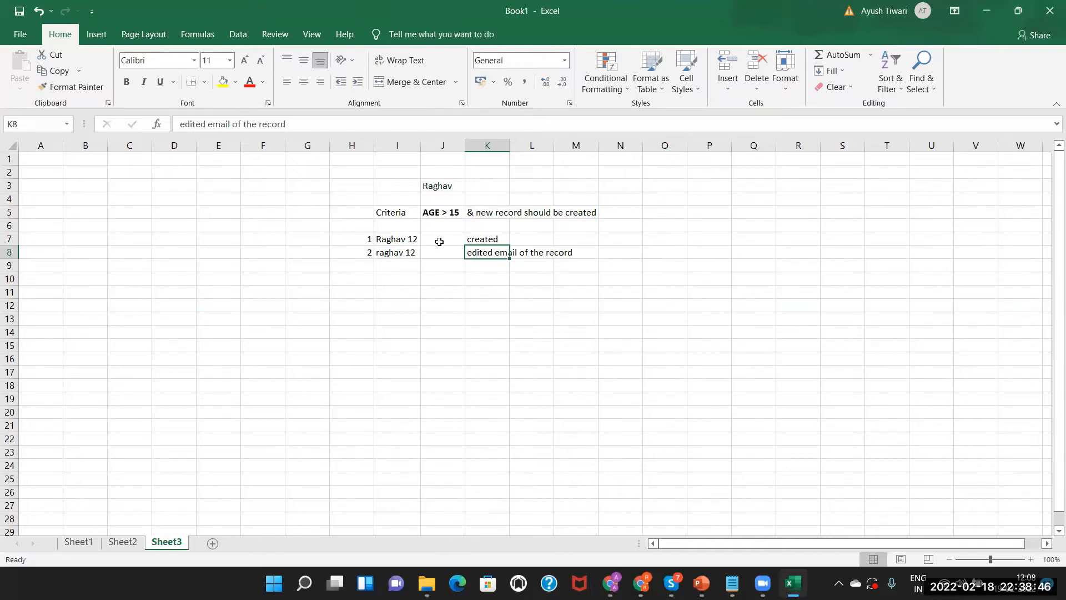
# Compare the I8 record with its K8 outcome, then return to the Evaluation Criteria slide
pyautogui.click(399, 254)
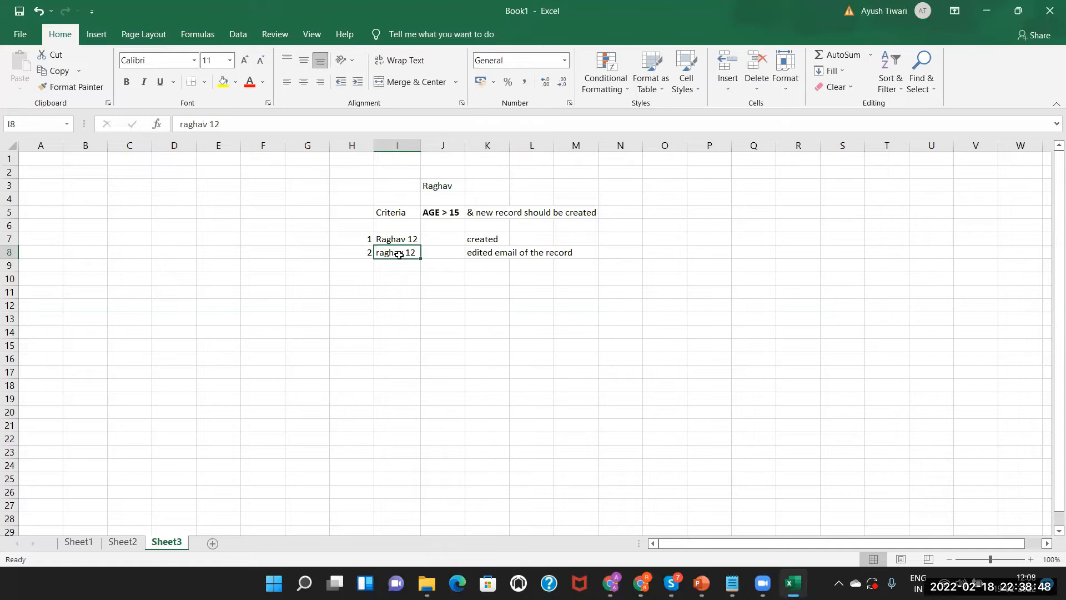
pyautogui.click(485, 251)
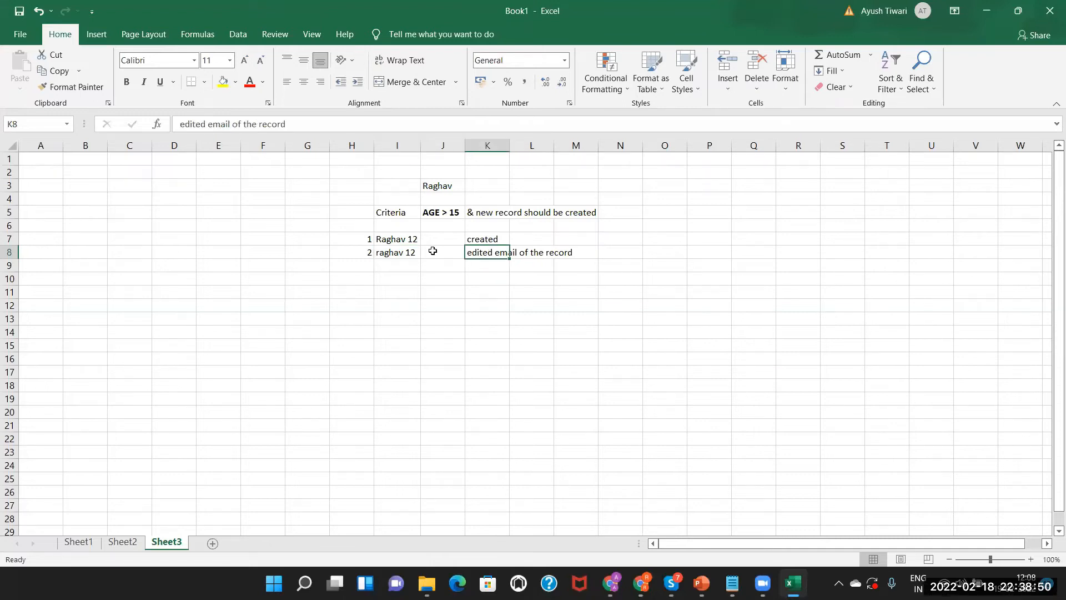
pyautogui.click(391, 252)
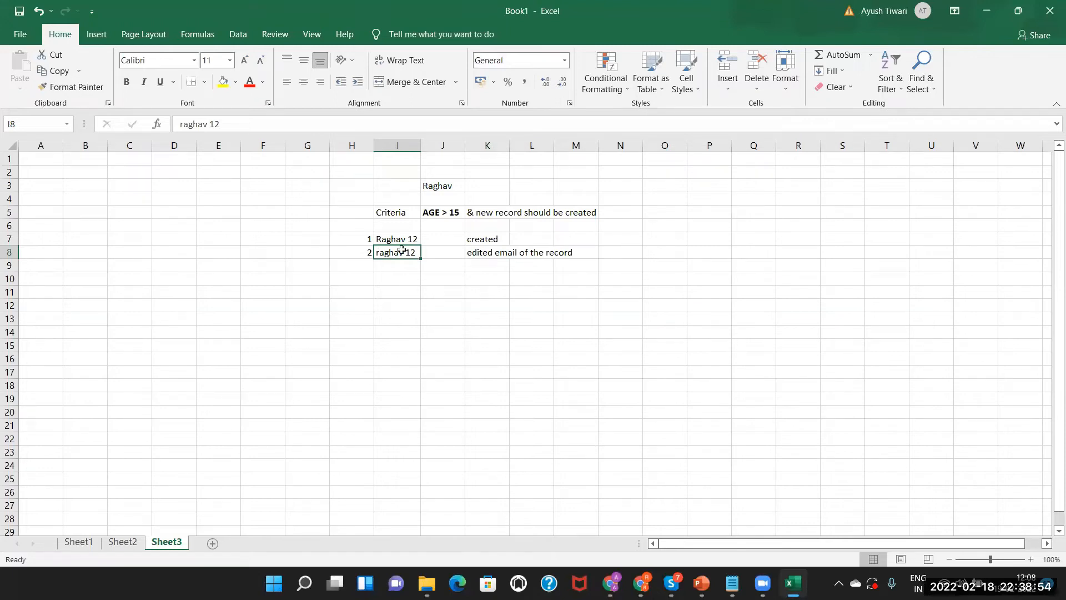
pyautogui.click(494, 250)
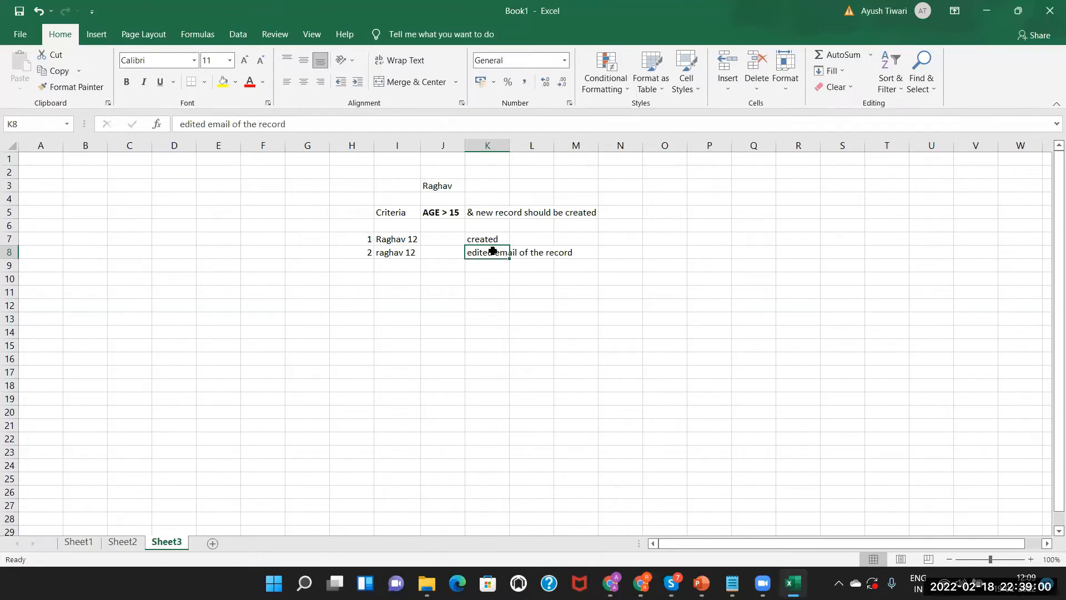
pyautogui.hotkey('alt', 'Tab')
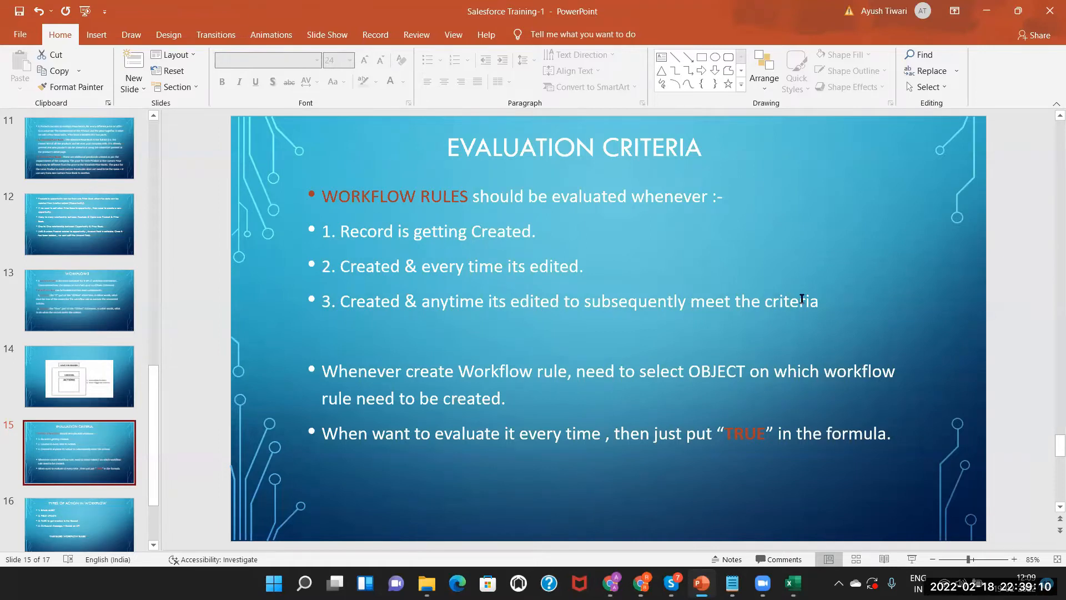
# Log test record 3, 'raghav 16', in row 9 with outcome 'edited email of the record'
pyautogui.hotkey('alt', 'Tab')
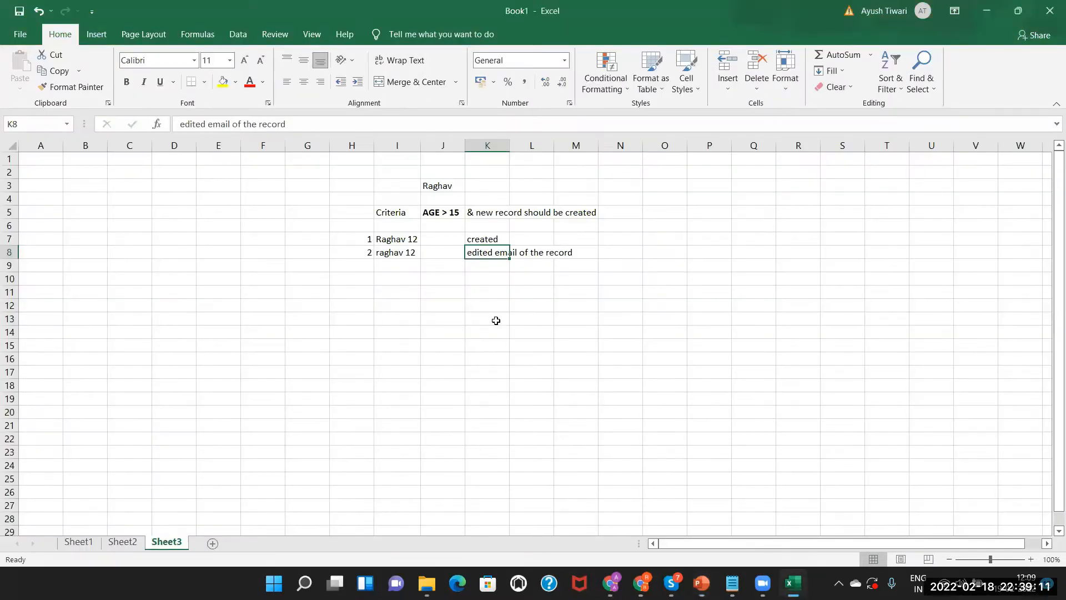
pyautogui.doubleClick(357, 264)
pyautogui.write('3')
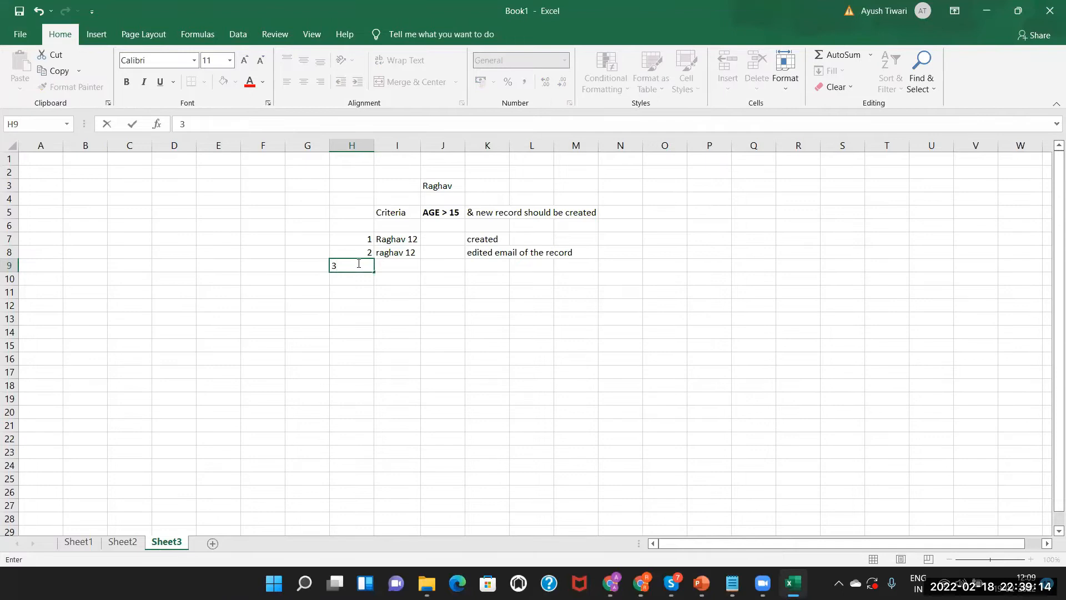
pyautogui.doubleClick(408, 262)
pyautogui.write('raghav 16')
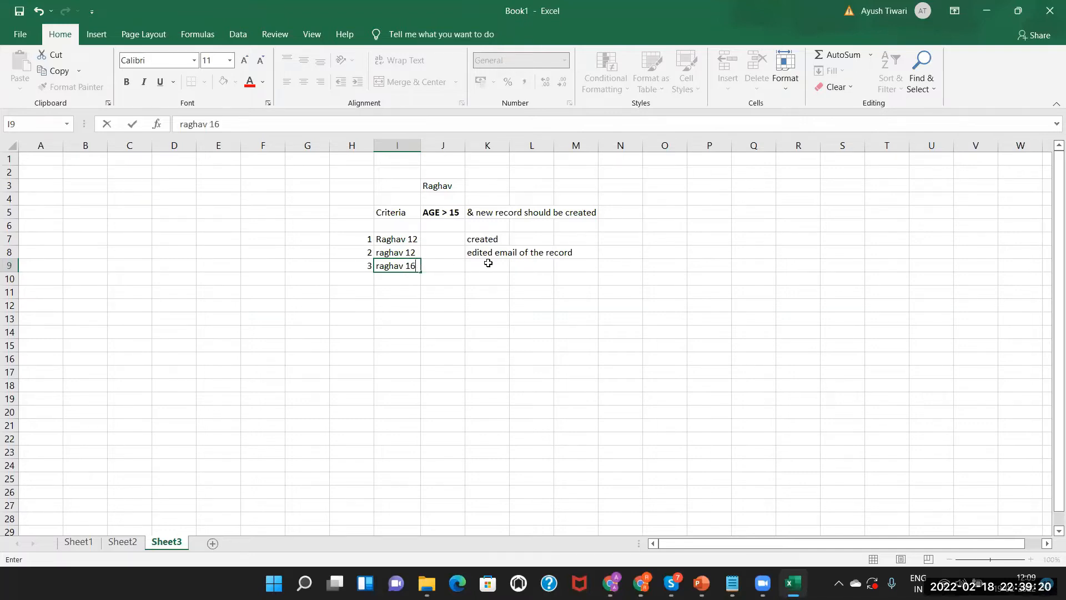
pyautogui.click(488, 263)
pyautogui.doubleClick(488, 263)
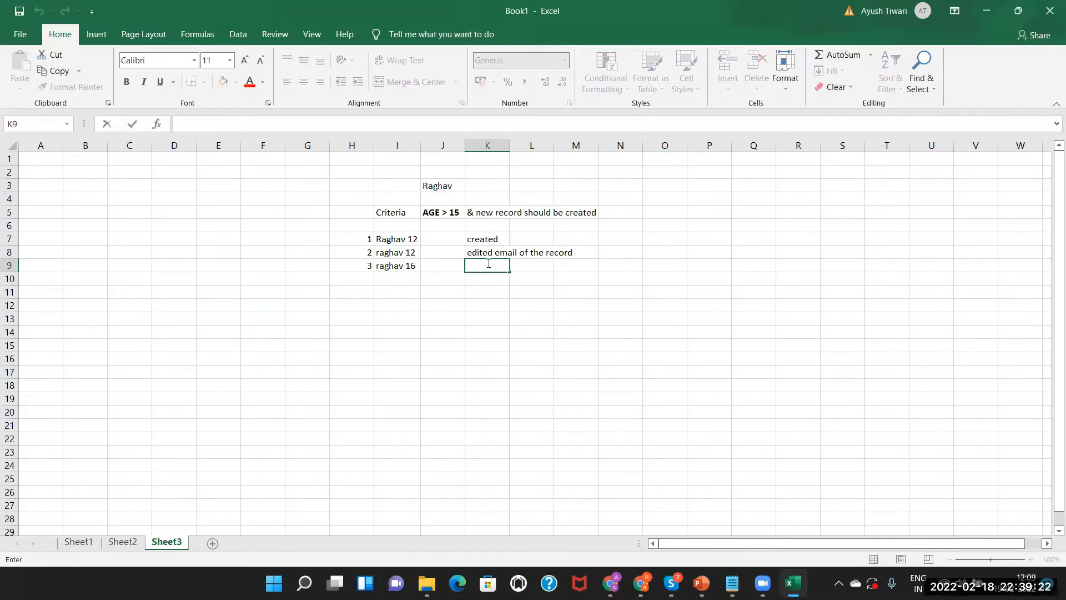
pyautogui.write('edited e')
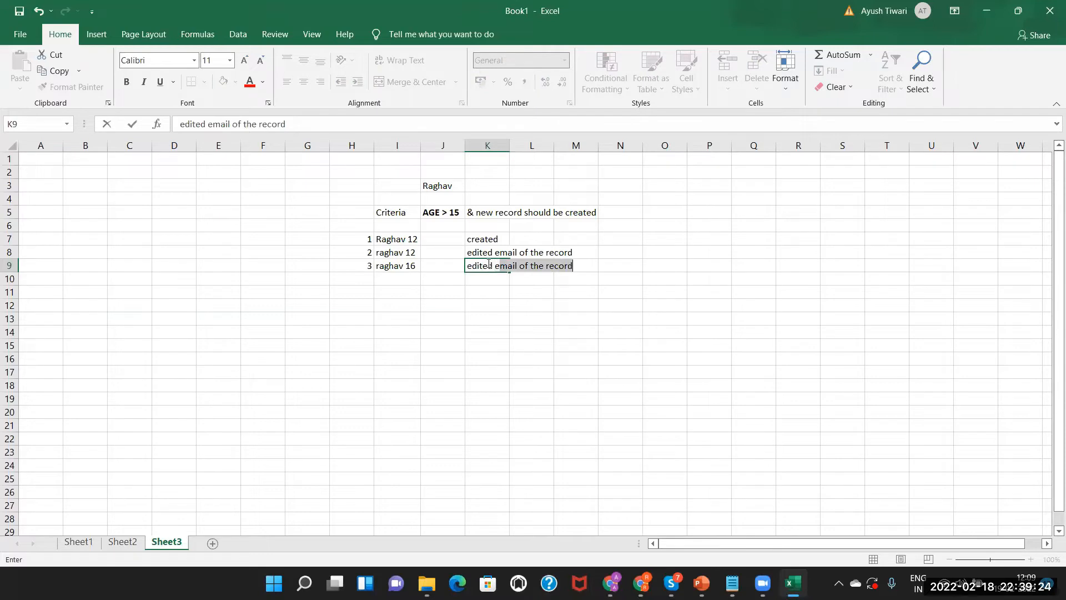
pyautogui.write('msi')
pyautogui.press('BackSpace')
pyautogui.write('ail')
pyautogui.press('Return')
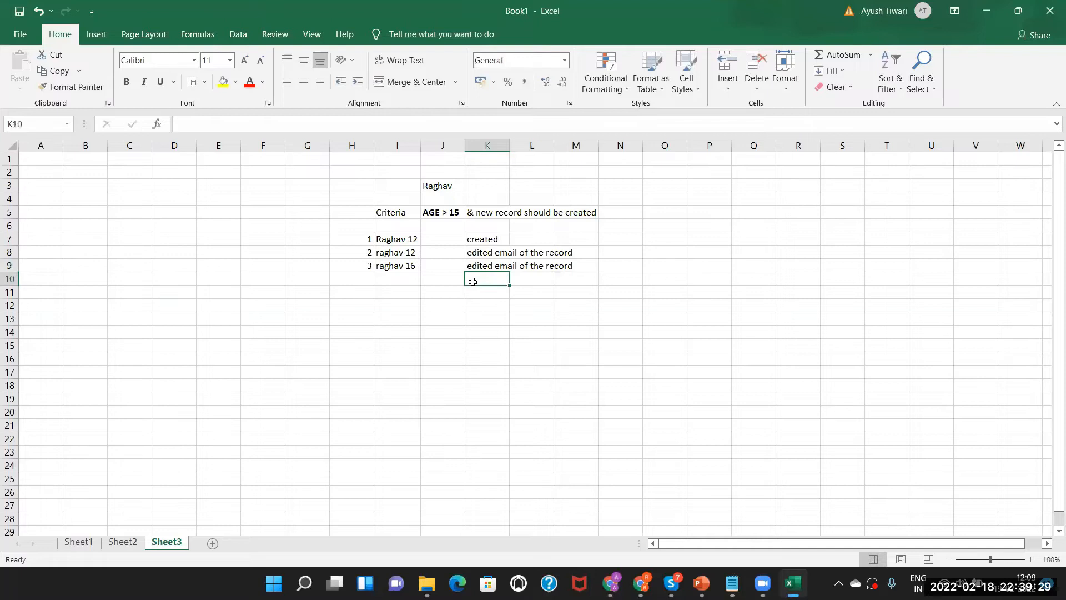
pyautogui.click(406, 267)
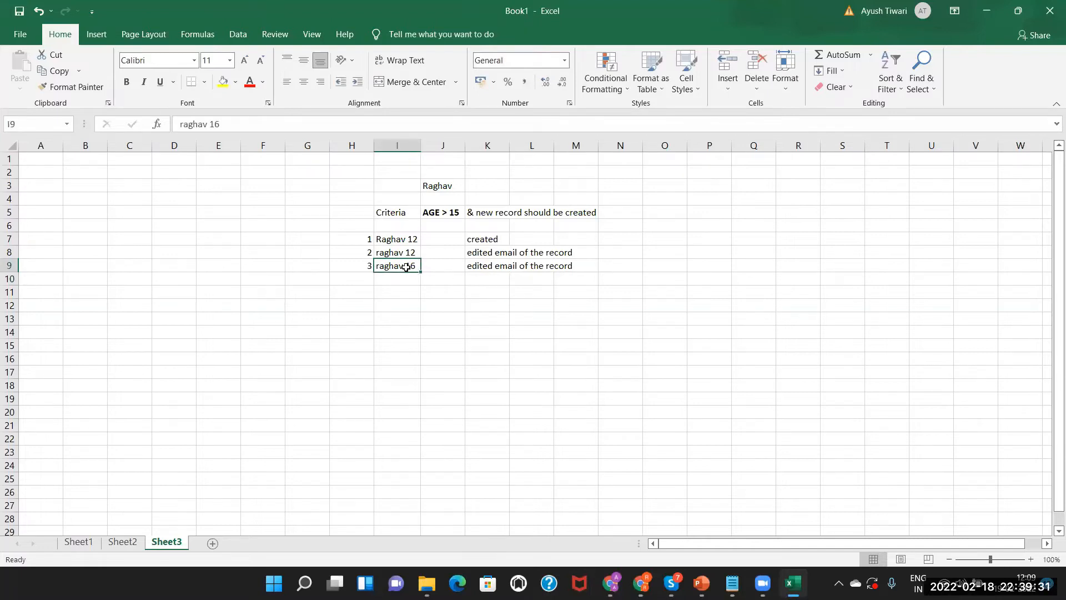
# Check the AGE > 15 criterion and the K9 outcome against the Evaluation Criteria slide
pyautogui.click(441, 211)
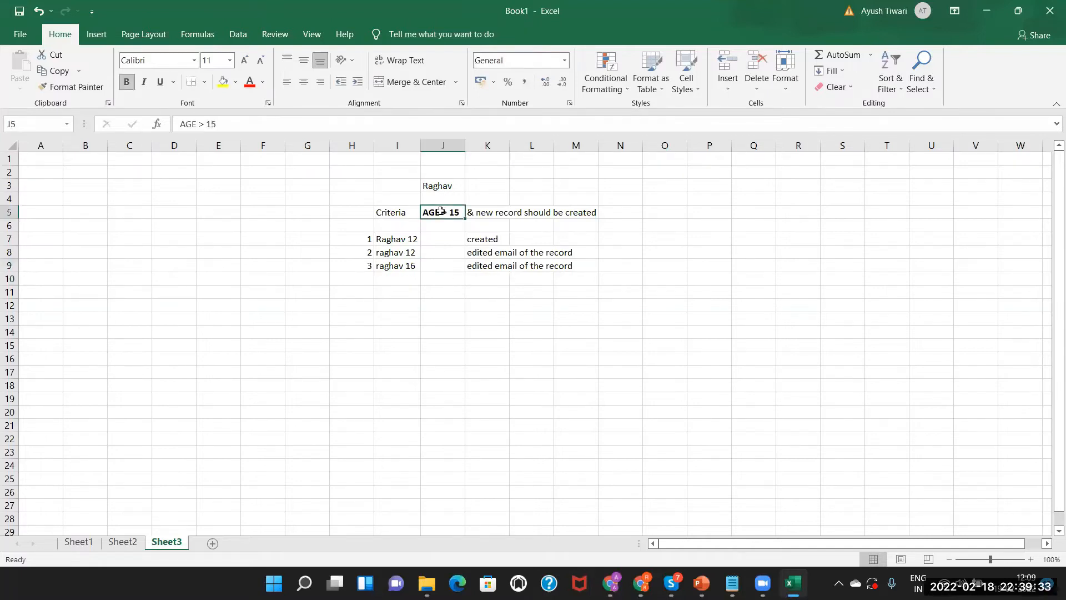
pyautogui.click(500, 268)
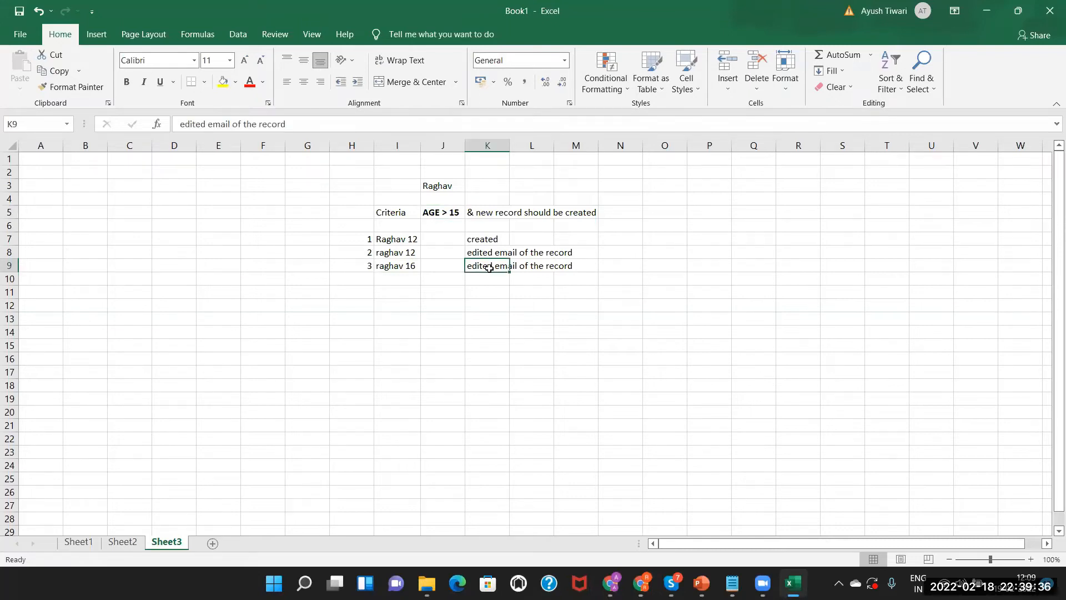
pyautogui.hotkey('alt', 'Tab')
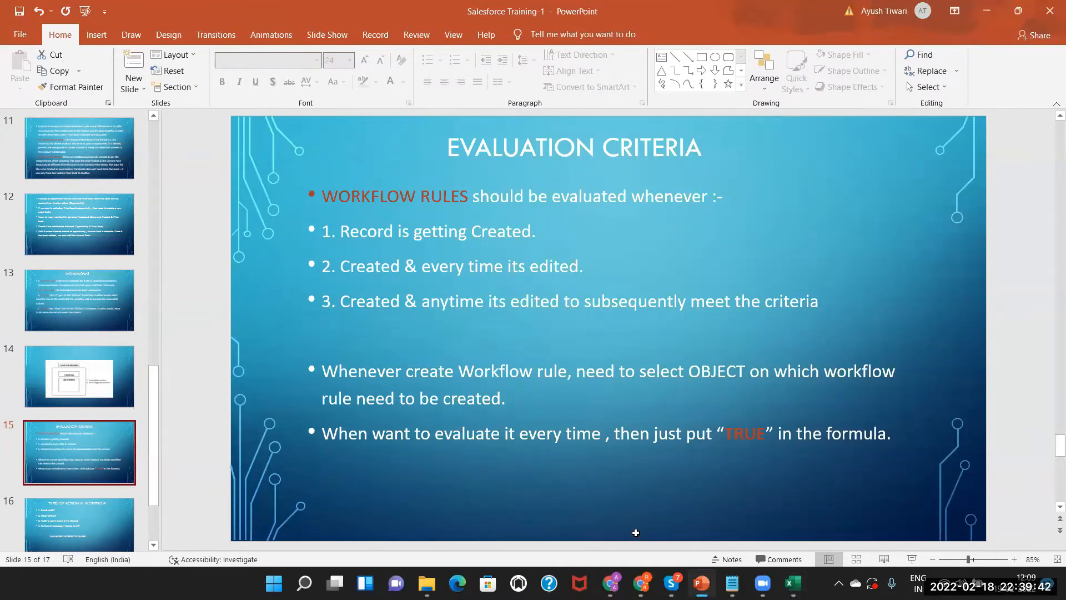
pyautogui.hotkey('alt', 'Tab')
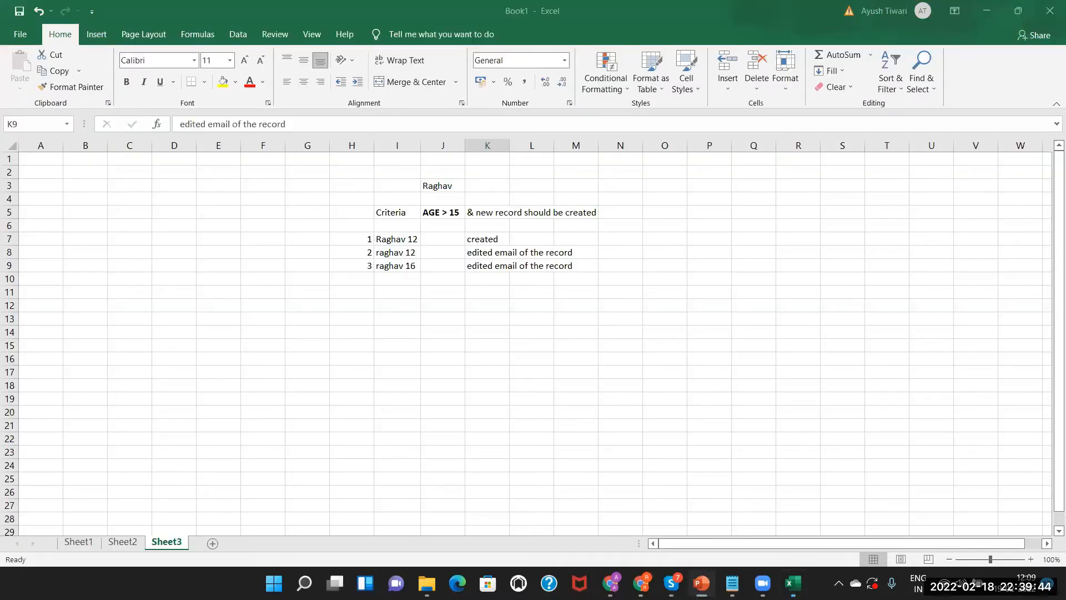
# Switch to Salesforce in Chrome and open Setup Home
pyautogui.hotkey('alt', 'Tab')
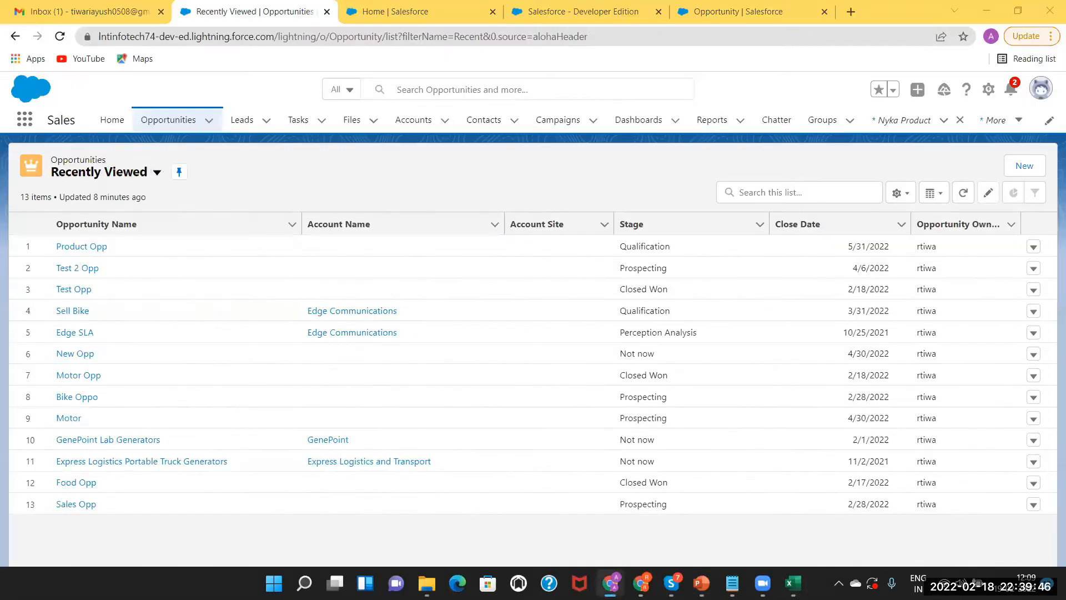
pyautogui.hotkey('alt', 'Tab')
pyautogui.hotkey('alt', 'Tab')
pyautogui.hotkey('alt', 'Tab')
pyautogui.hotkey('alt', 'Tab')
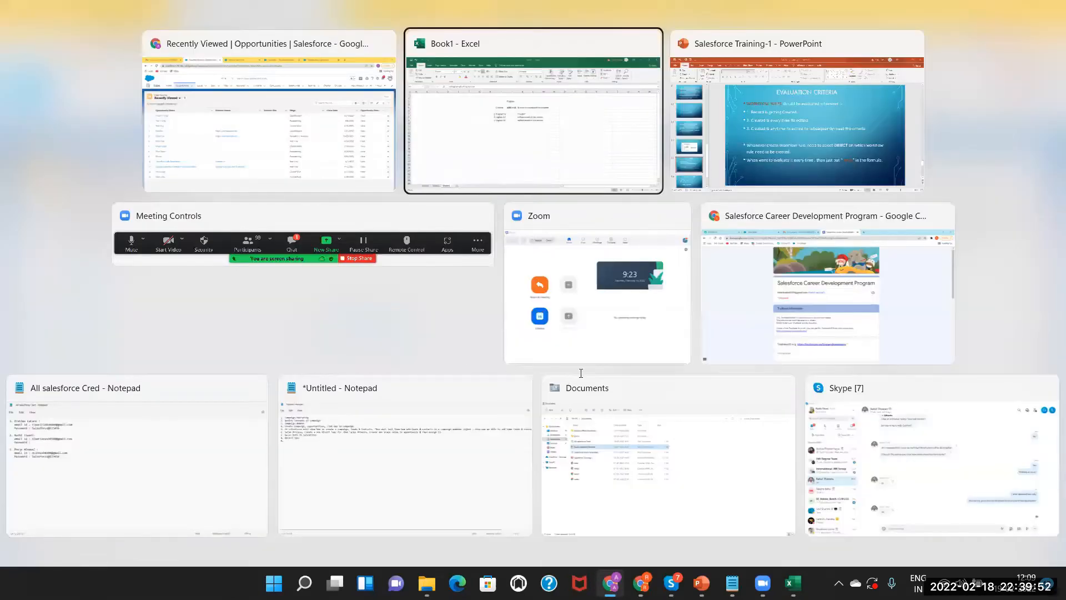
pyautogui.hotkey('alt', 'Tab')
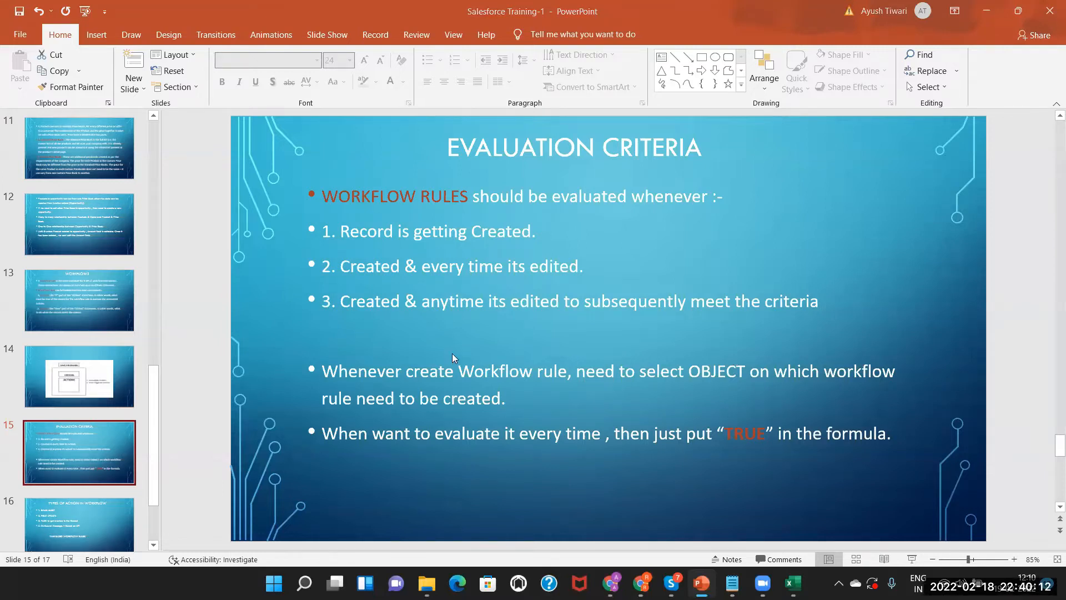
pyautogui.hotkey('alt', 'Tab')
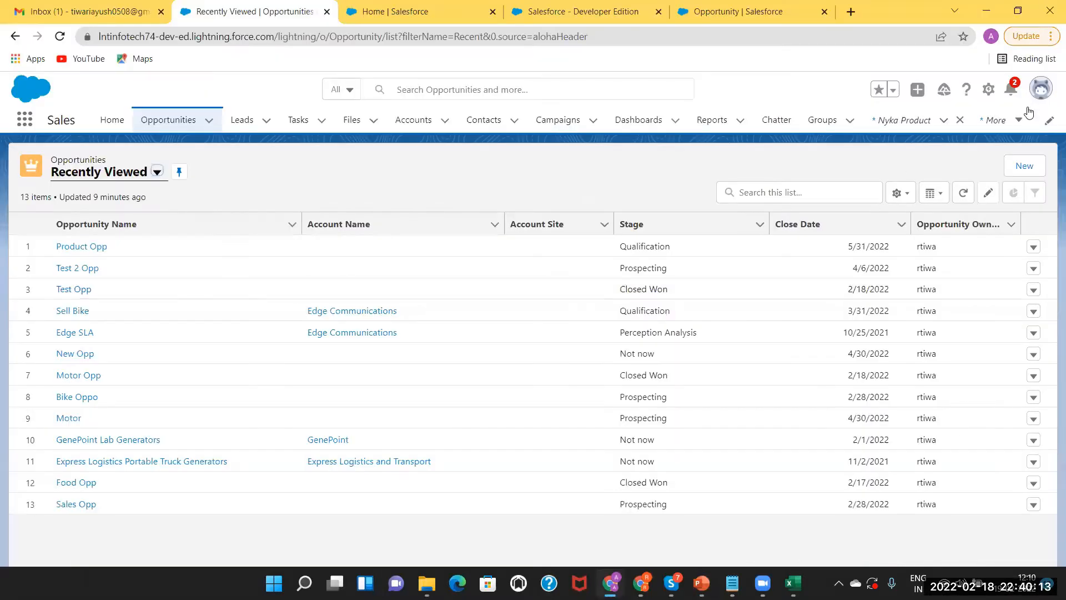
pyautogui.click(442, 12)
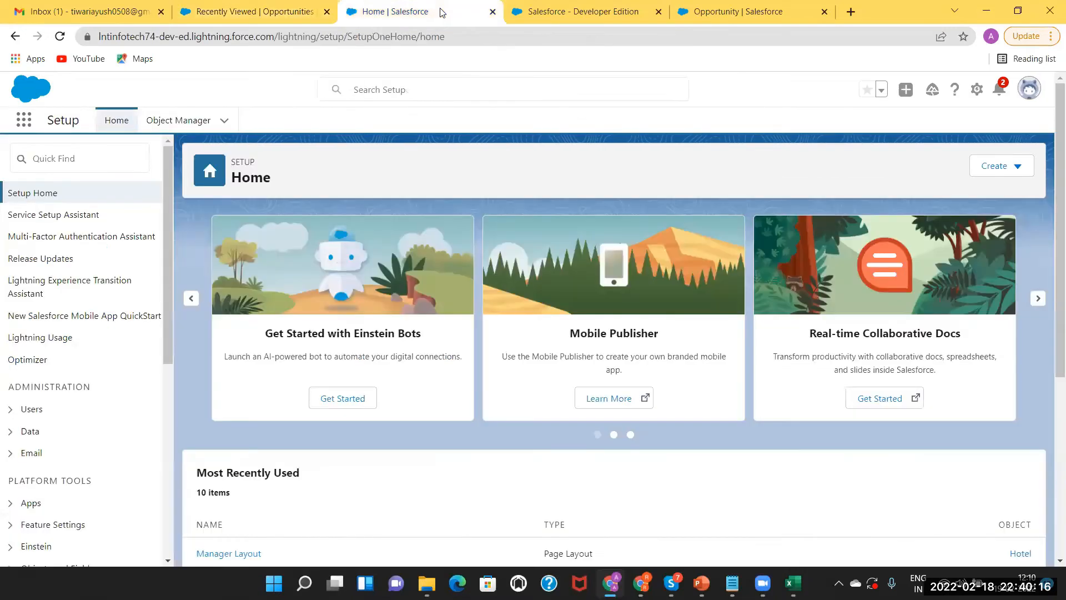
# Find 'workflow' in Quick Find and start a new rule in Workflow Rules rather than Flow Builder
pyautogui.click(64, 156)
pyautogui.write('w')
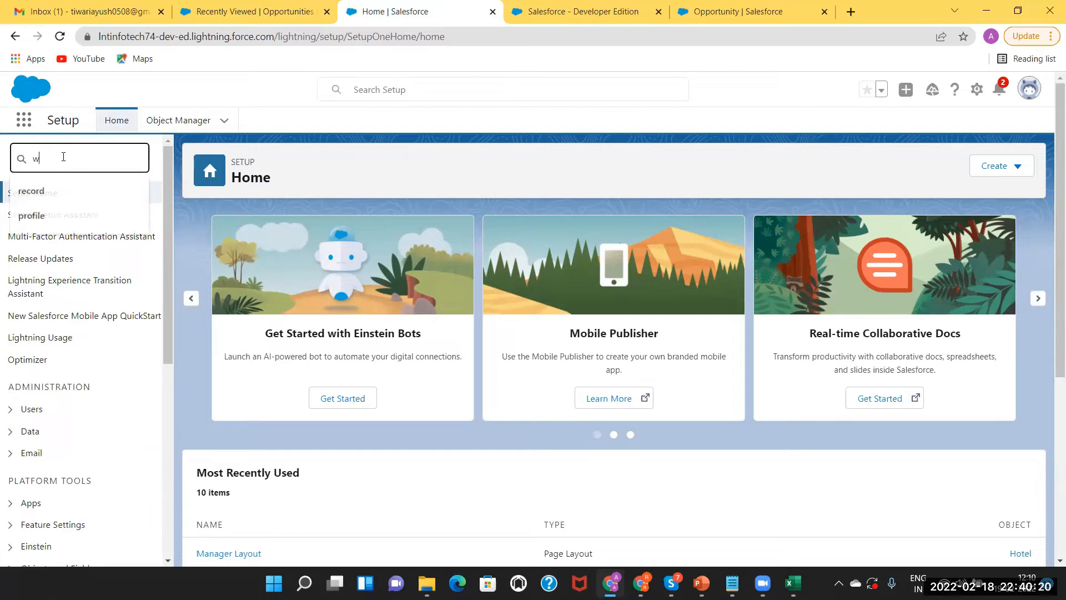
pyautogui.write('orkflow')
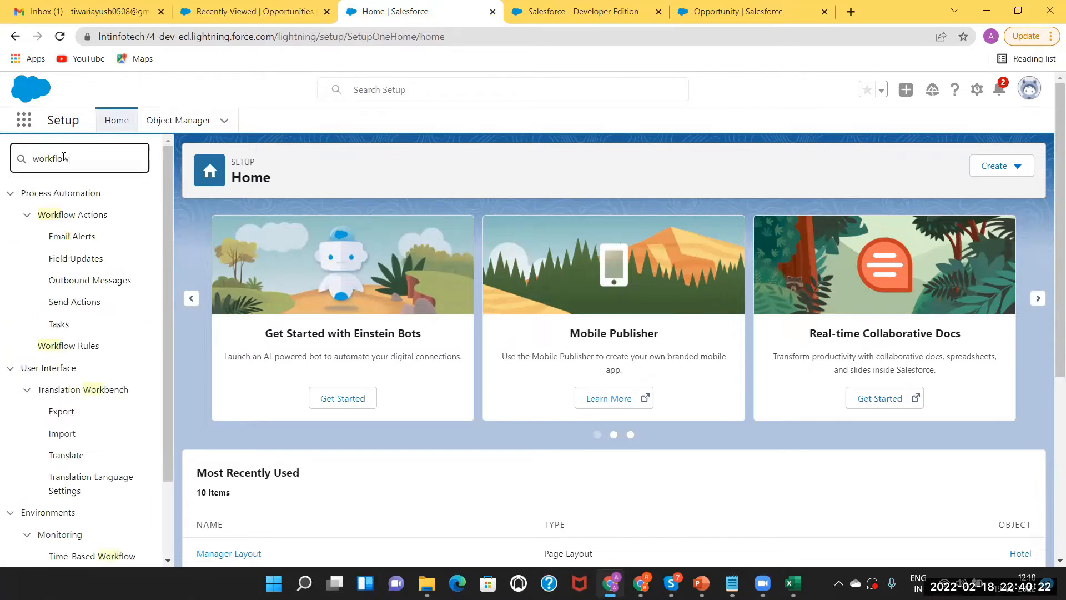
pyautogui.click(75, 346)
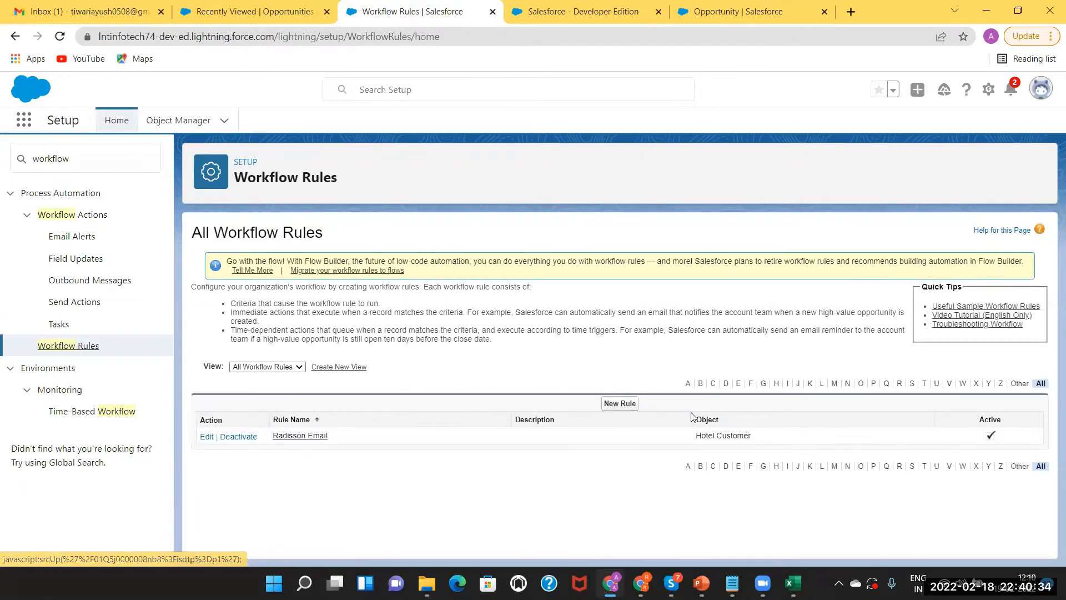
pyautogui.click(620, 405)
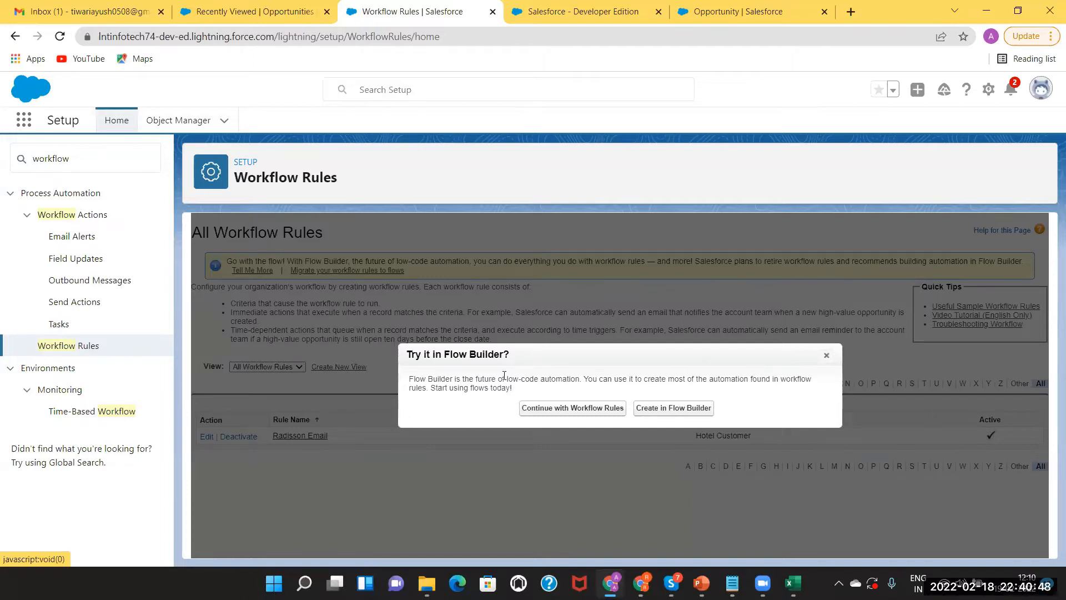
pyautogui.click(589, 409)
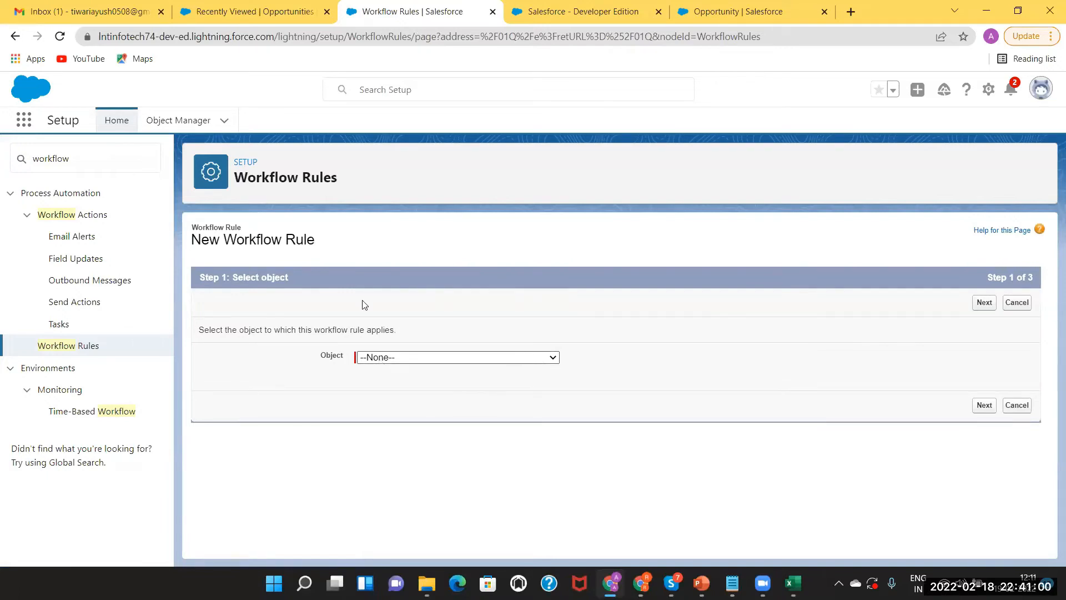
# Switch the Salesforce interface over to Salesforce Classic
pyautogui.click(248, 6)
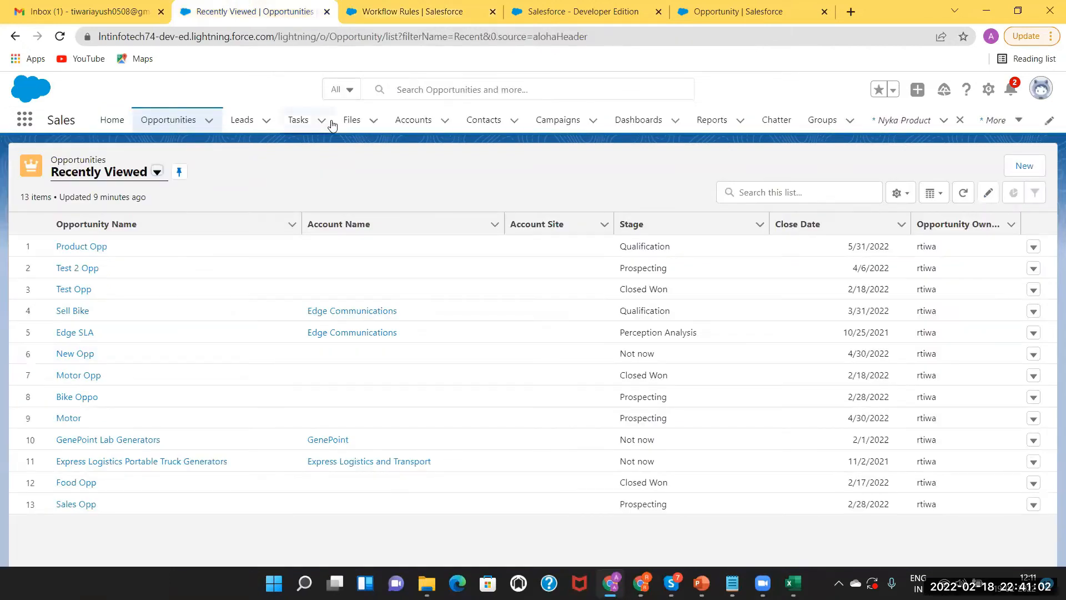
pyautogui.click(1042, 99)
pyautogui.click(879, 355)
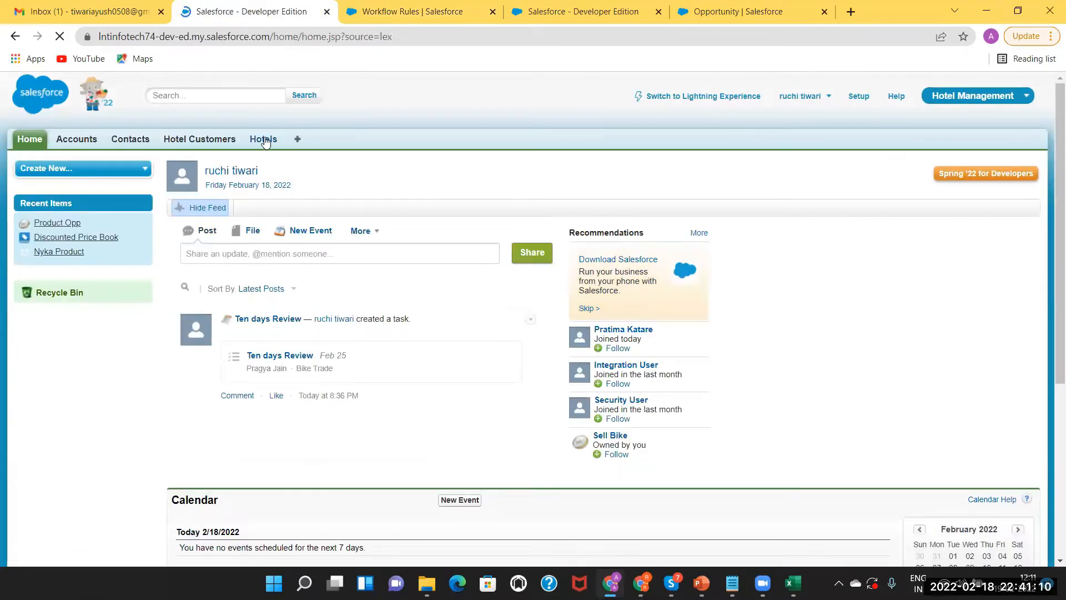
# Look over the Imperial Hotel and Taj records in Hotels, then return to the New Workflow Rule page
pyautogui.click(264, 141)
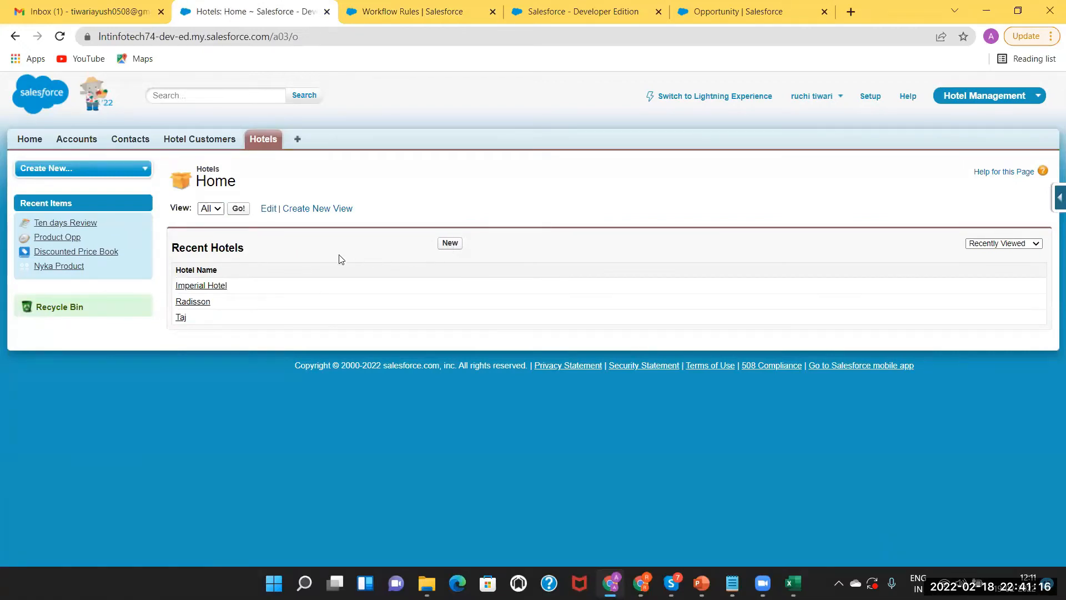
pyautogui.click(206, 286)
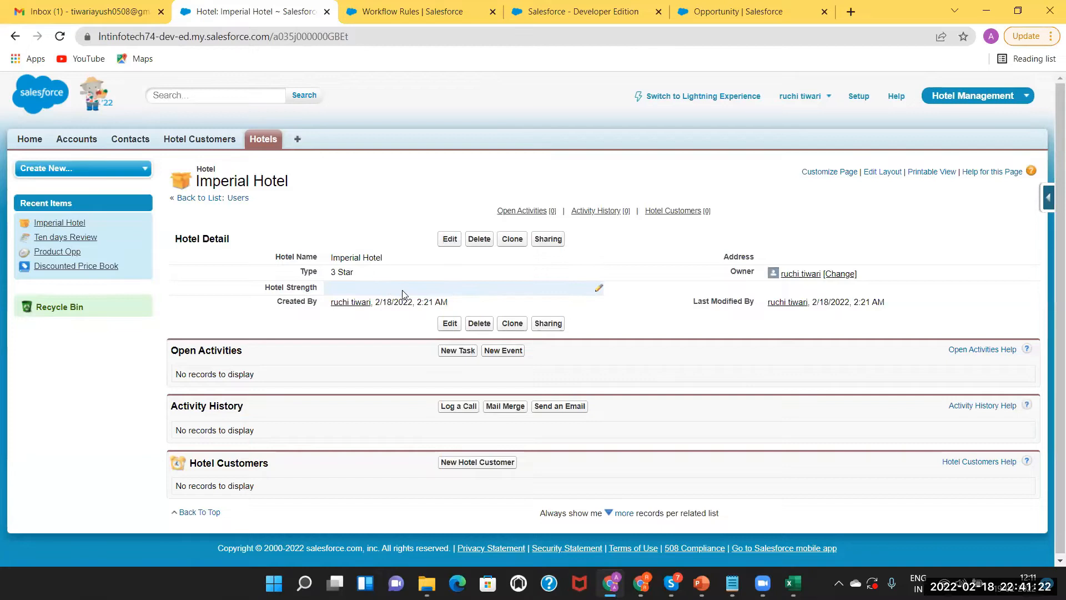
pyautogui.click(264, 140)
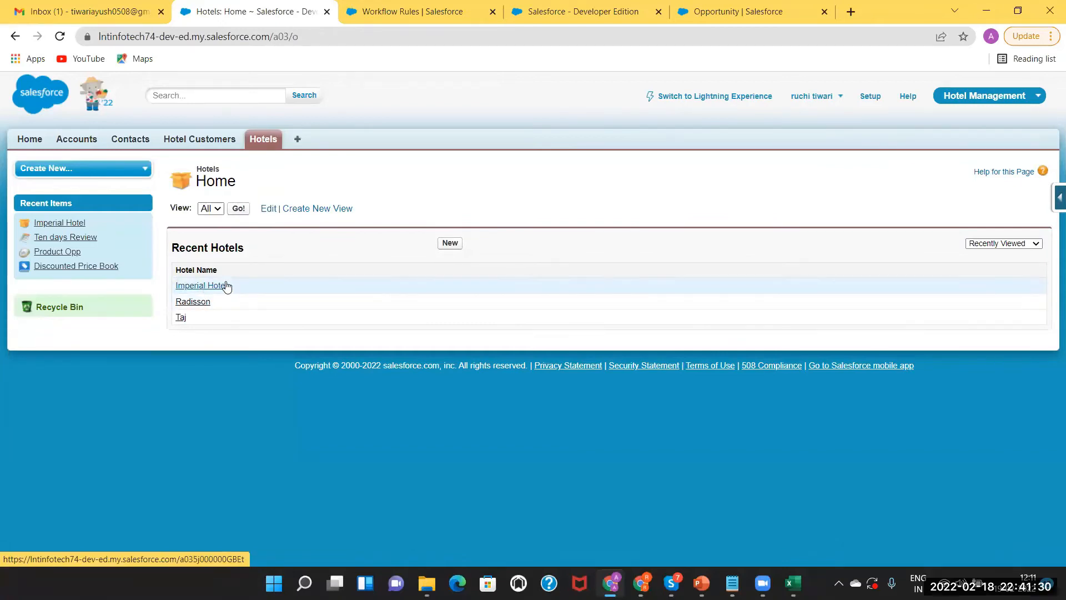
pyautogui.click(182, 318)
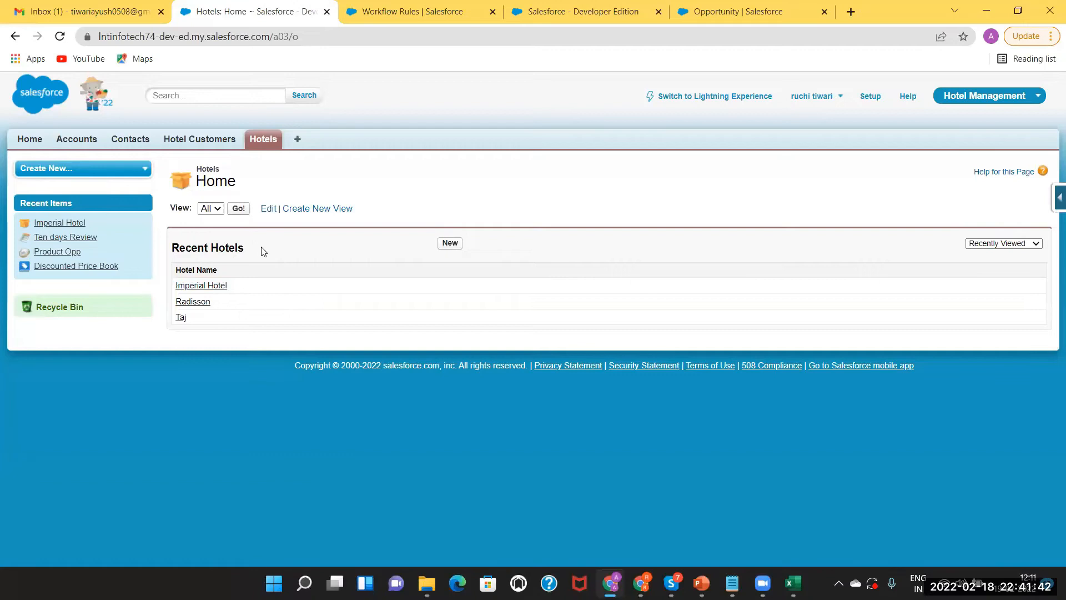
pyautogui.click(422, 10)
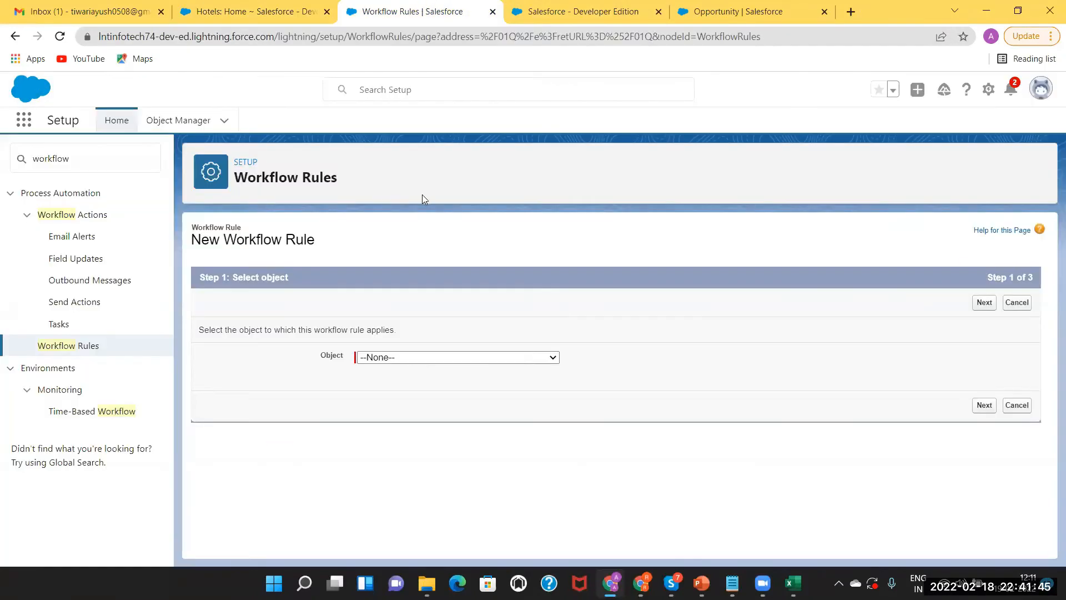
pyautogui.click(263, 8)
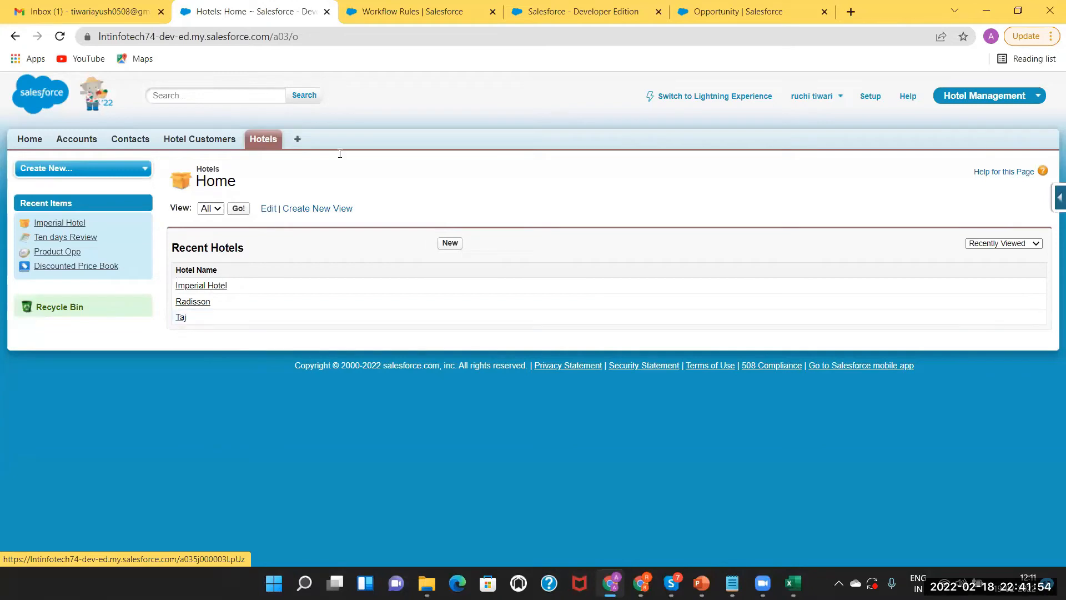
pyautogui.click(402, 7)
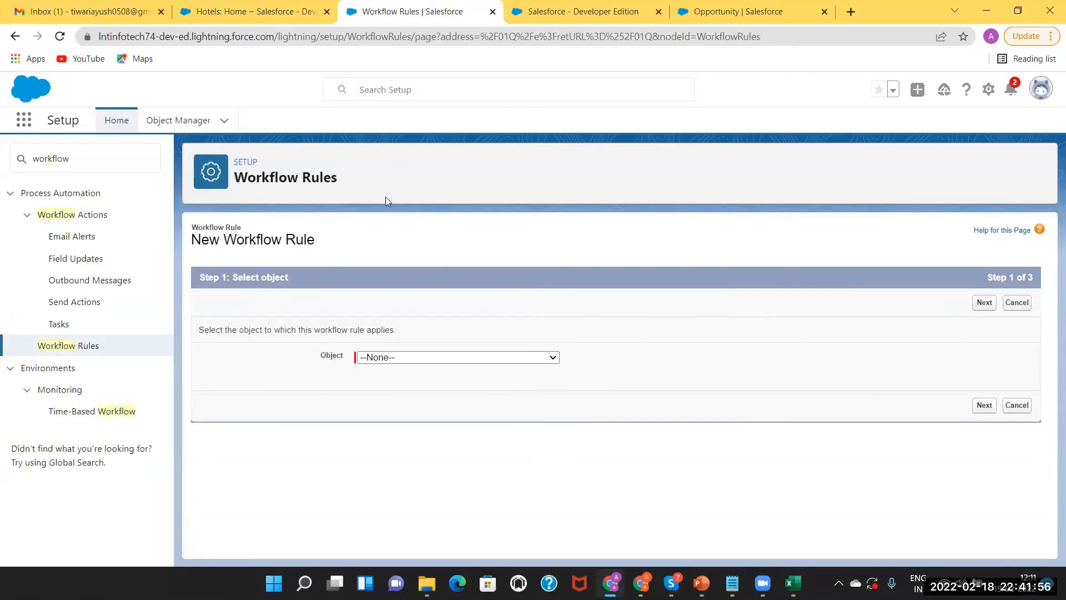
# Select Hotel as the workflow rule's object and continue to the next step
pyautogui.click(376, 359)
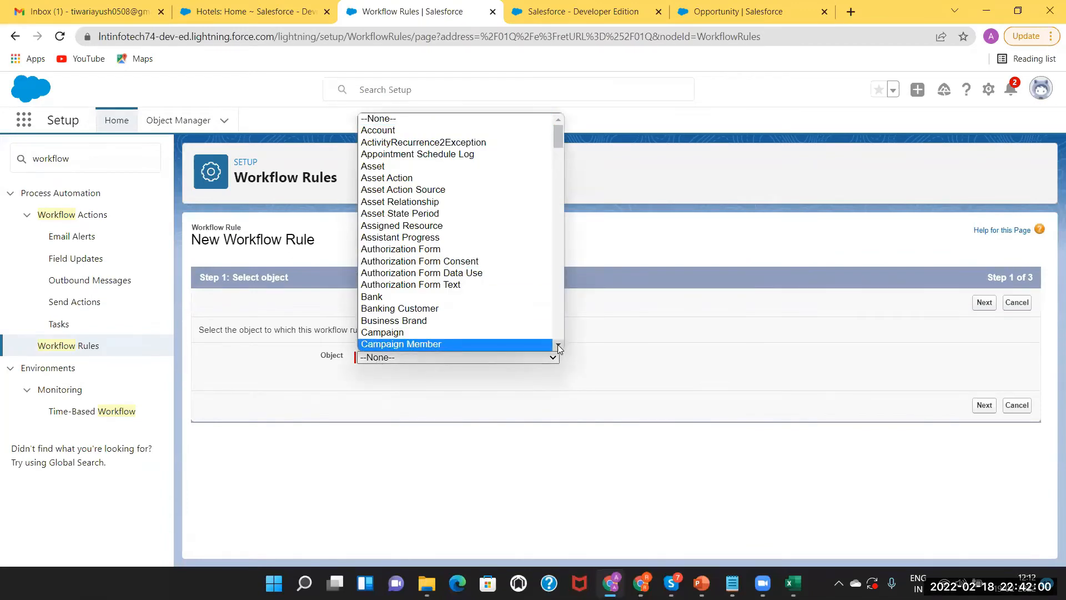
pyautogui.scroll(-3, 558, 348)
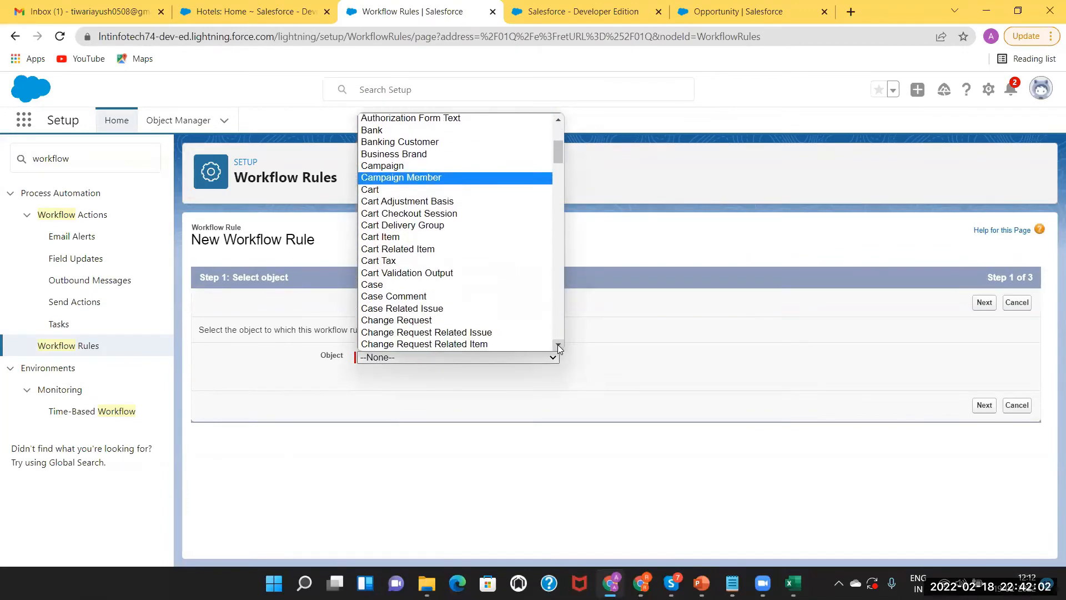
pyautogui.scroll(-3, 557, 344)
pyautogui.scroll(-3, 558, 344)
pyautogui.click(455, 304)
pyautogui.press('h')
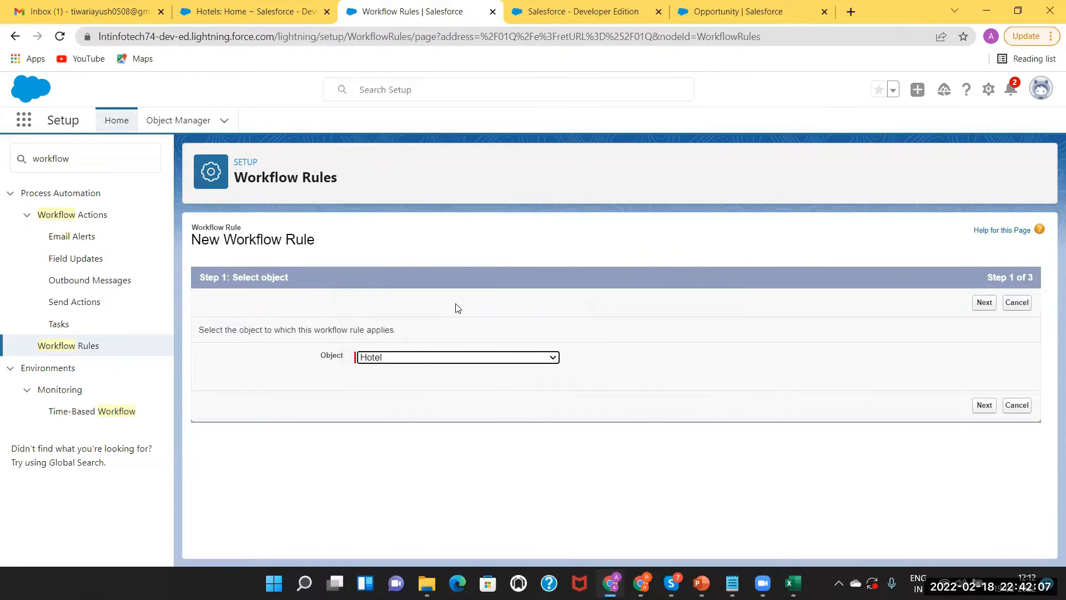
pyautogui.click(553, 360)
pyautogui.scroll(-1, 518, 349)
pyautogui.click(557, 345)
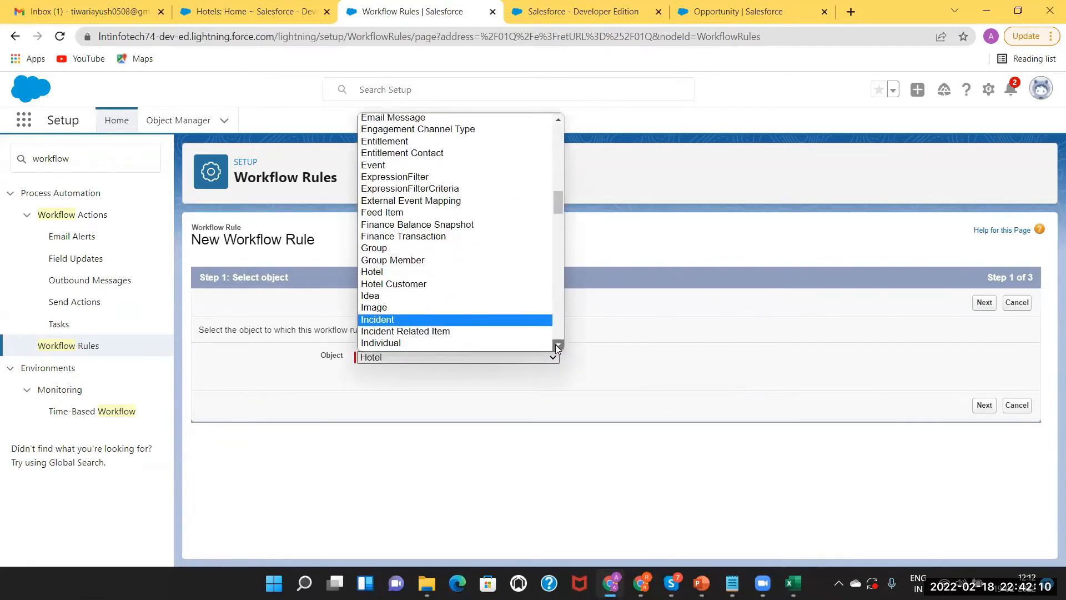
pyautogui.click(468, 271)
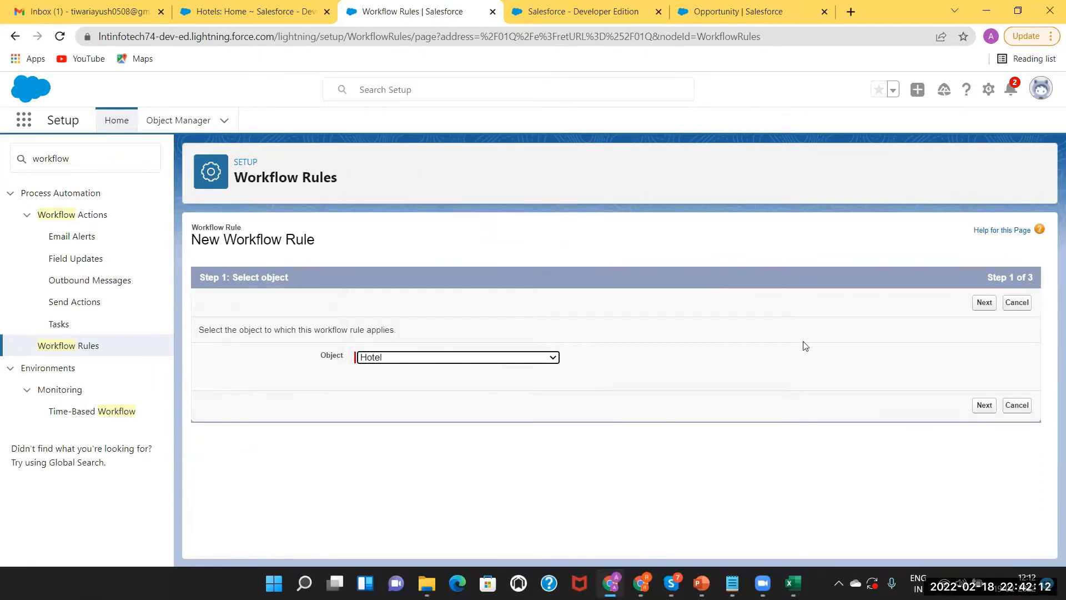
pyautogui.click(977, 310)
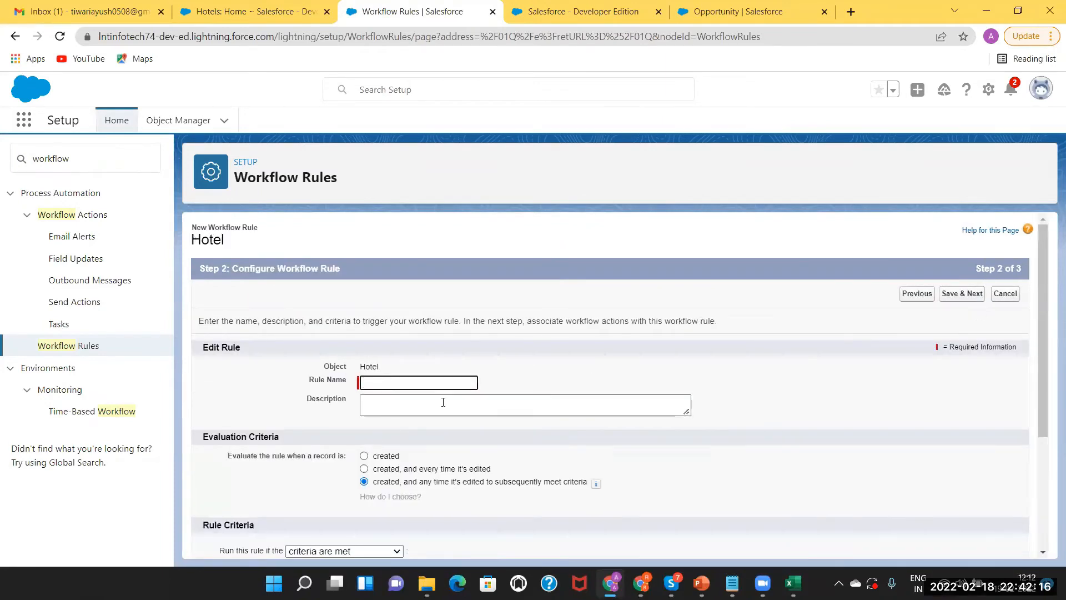
# Name the rule EmailSentToTajCustomer and scroll down to the Rule Criteria section
pyautogui.click(404, 382)
pyautogui.write('EmailSent')
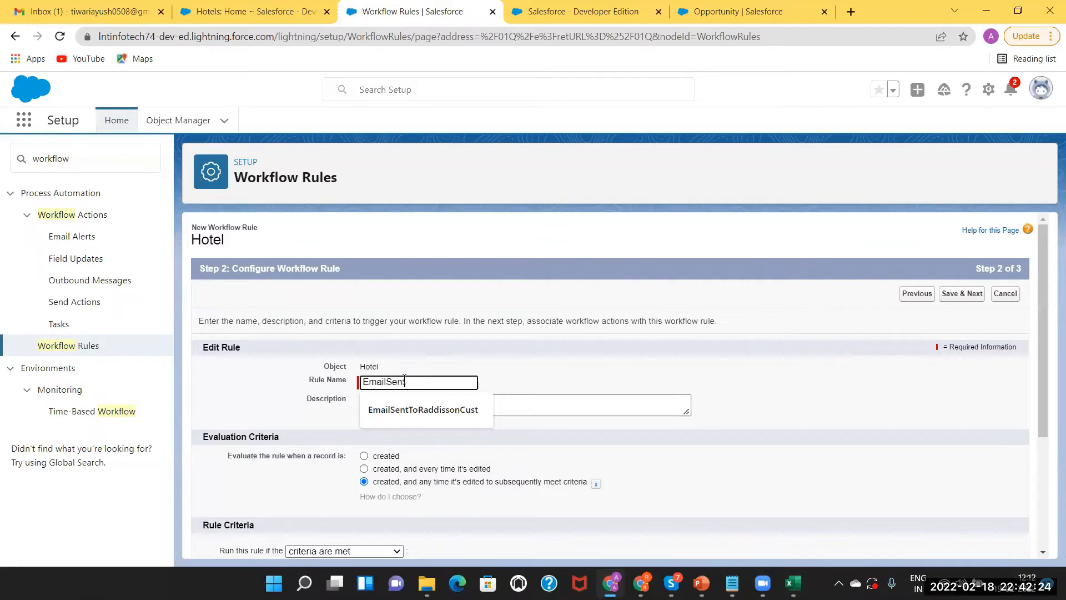
pyautogui.write('i')
pyautogui.press('BackSpace')
pyautogui.write('oTa')
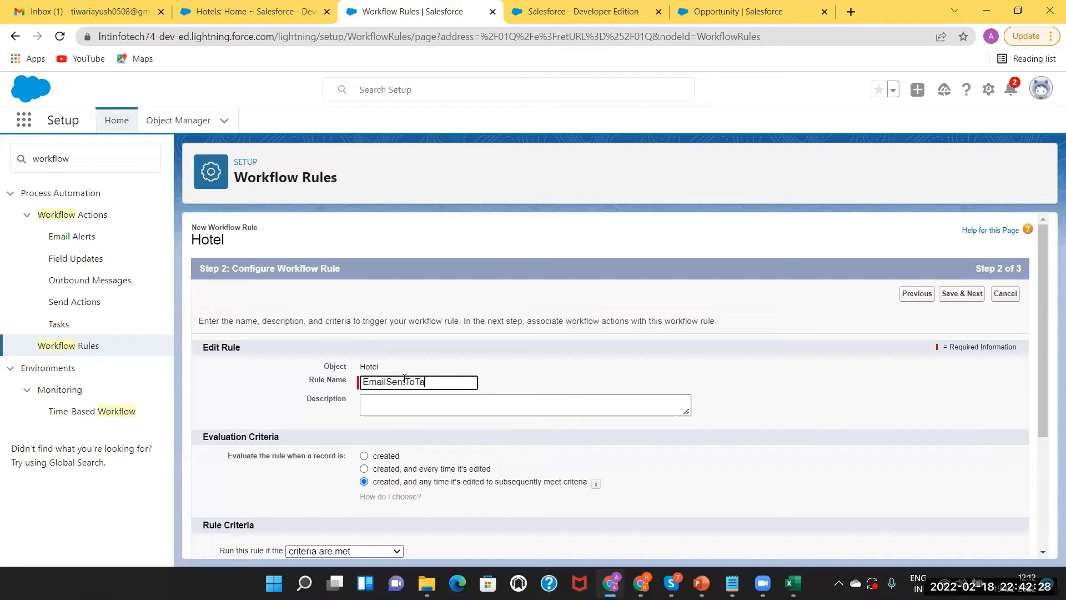
pyautogui.write('jCustomer')
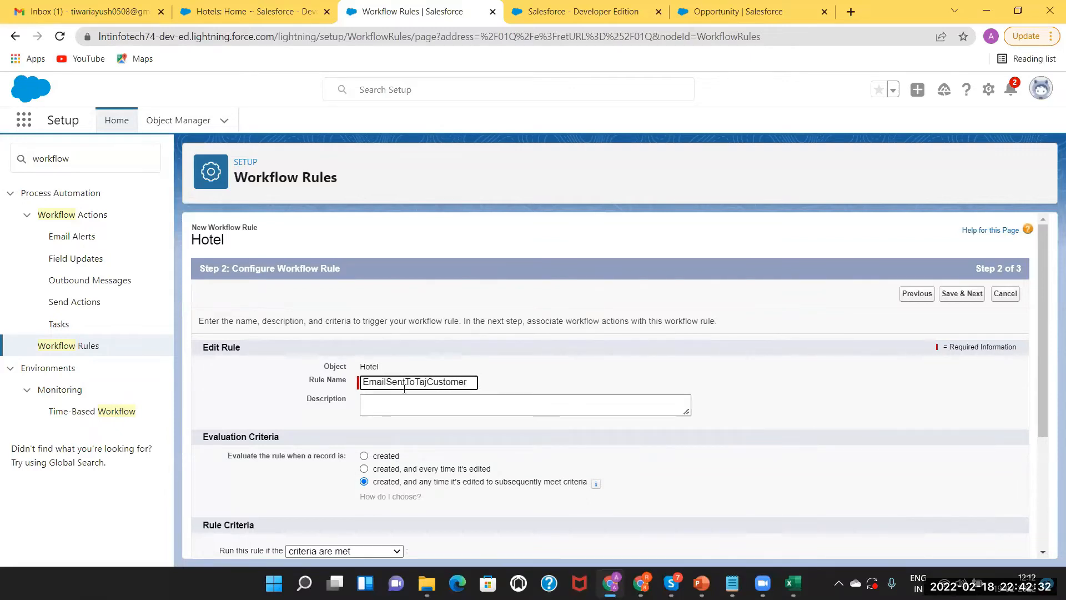
pyautogui.press('Tab')
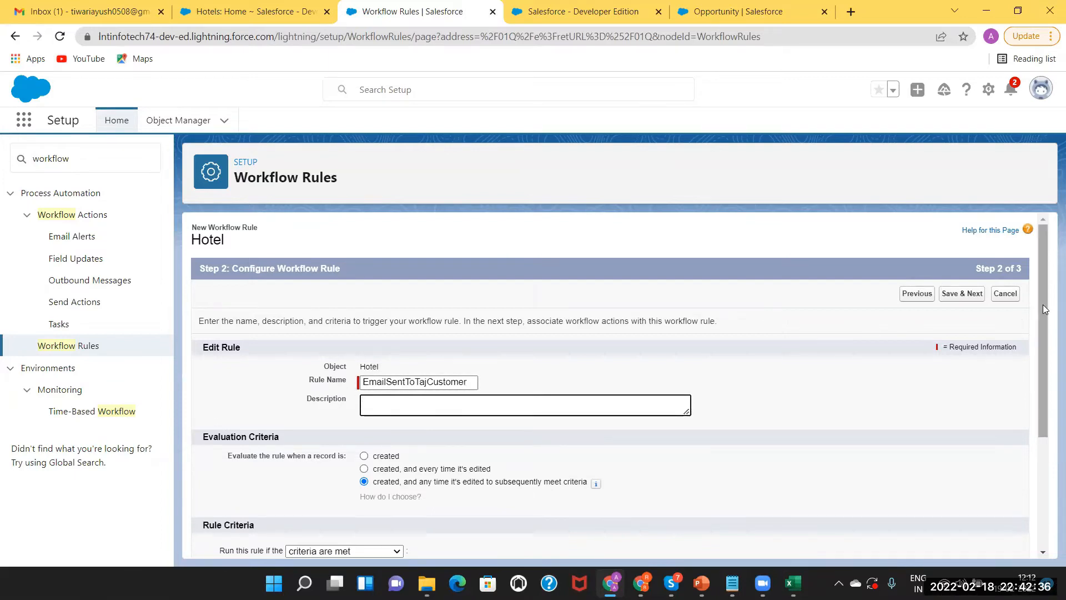
pyautogui.scroll(-1, 1045, 314)
pyautogui.moveTo(1049, 328); pyautogui.dragTo(1048, 407)
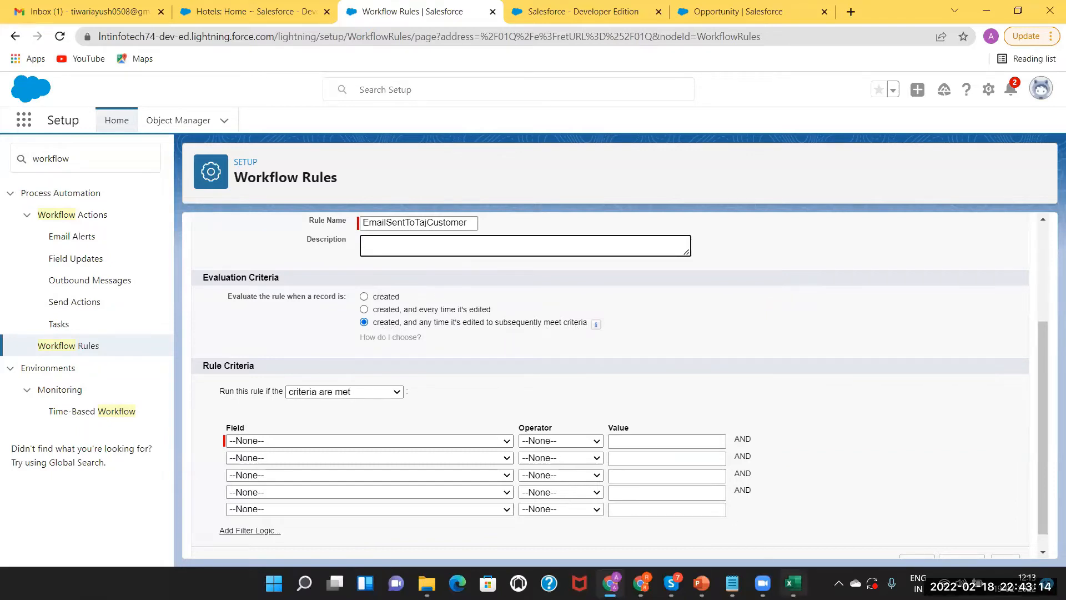
pyautogui.click(802, 582)
# Check the raghav 16 test case and its 'edited email of the record' note in Excel
pyautogui.click(505, 266)
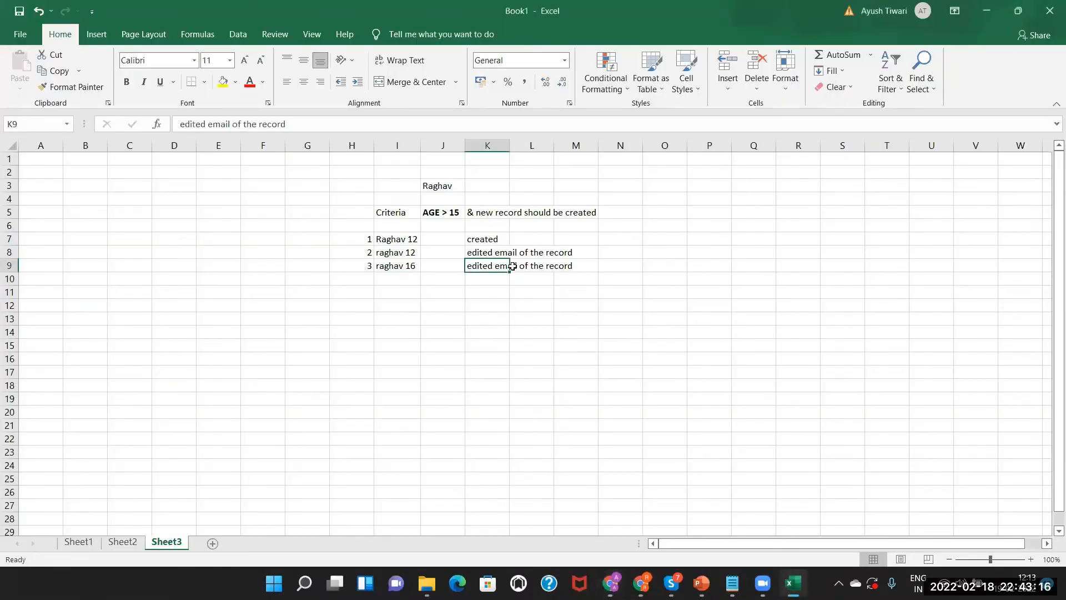
pyautogui.click(397, 266)
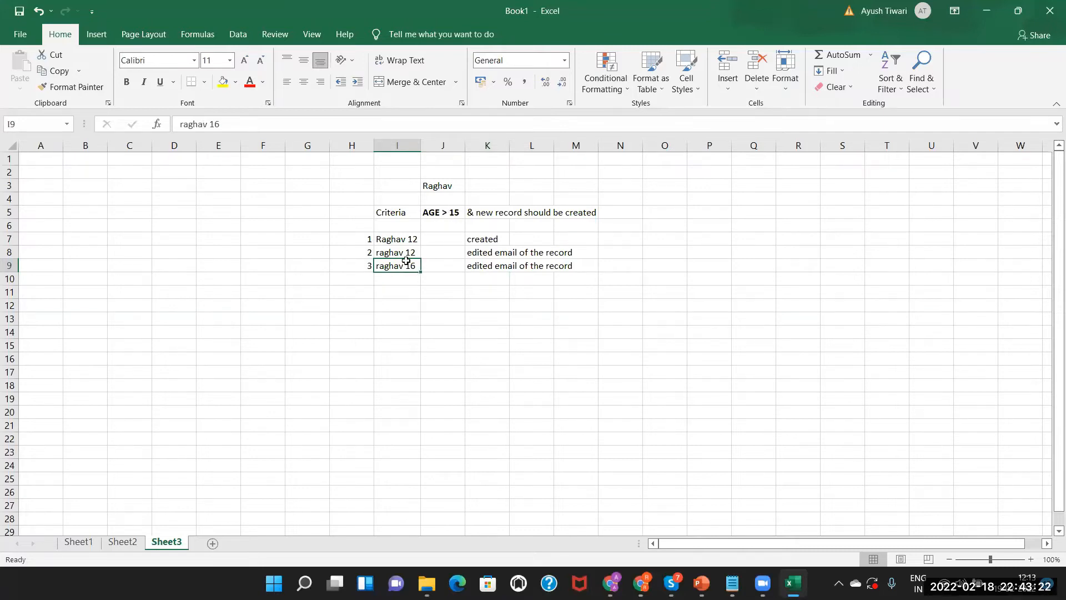
pyautogui.click(496, 262)
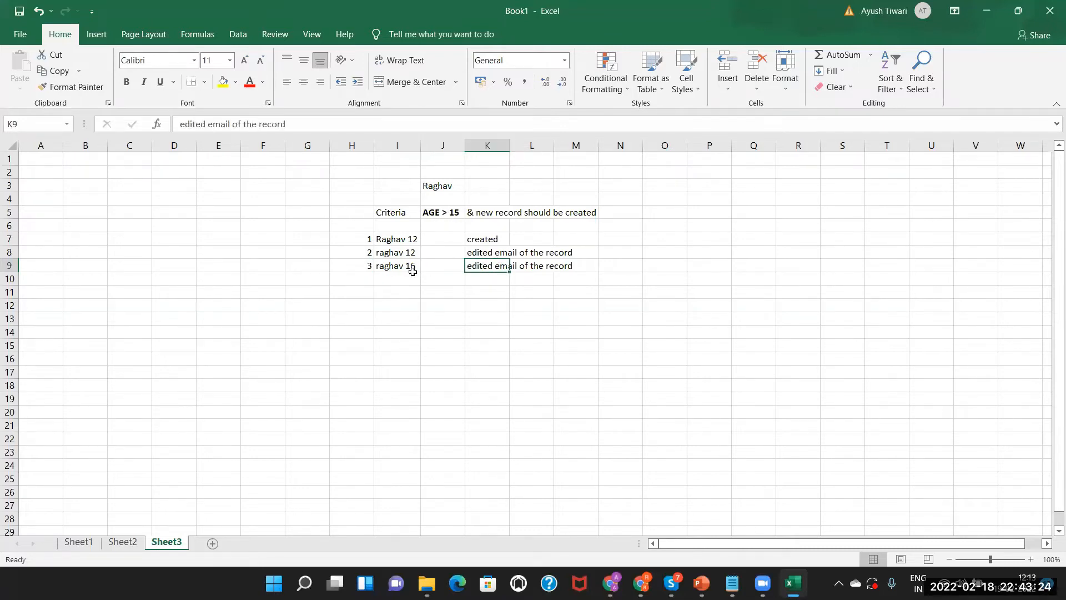
pyautogui.hotkey('alt', 'Tab')
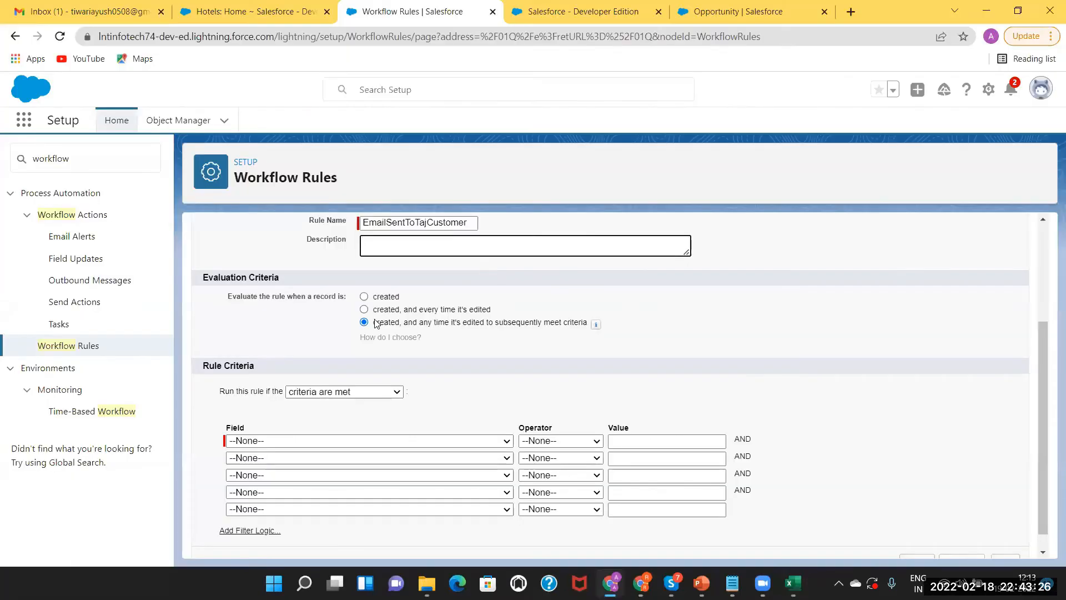
# Evaluate the rule when a record is created and have it run when a formula evaluates to true
pyautogui.click(364, 297)
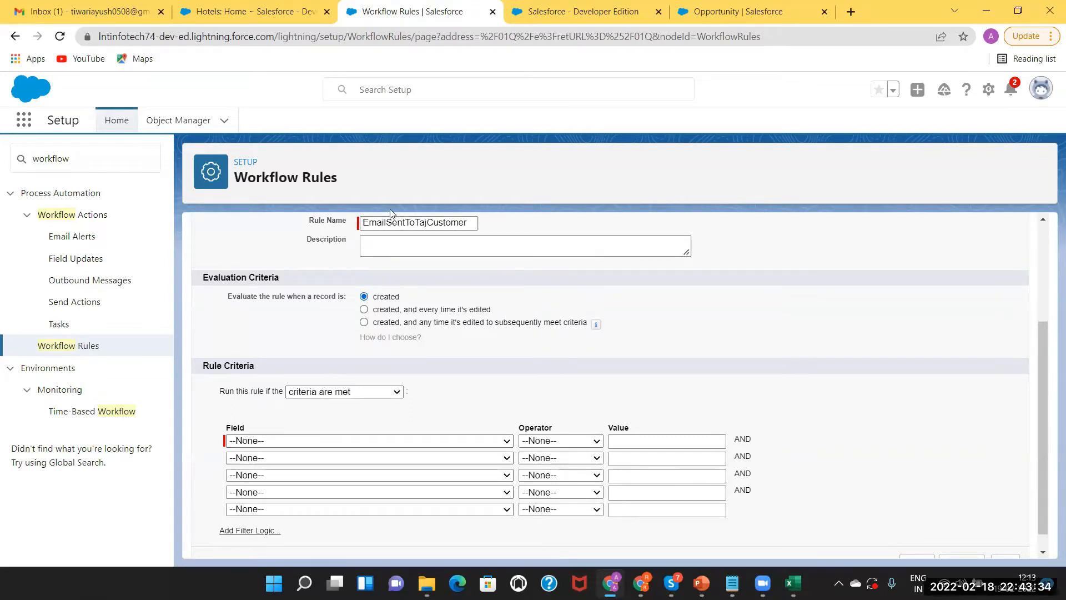
pyautogui.click(355, 392)
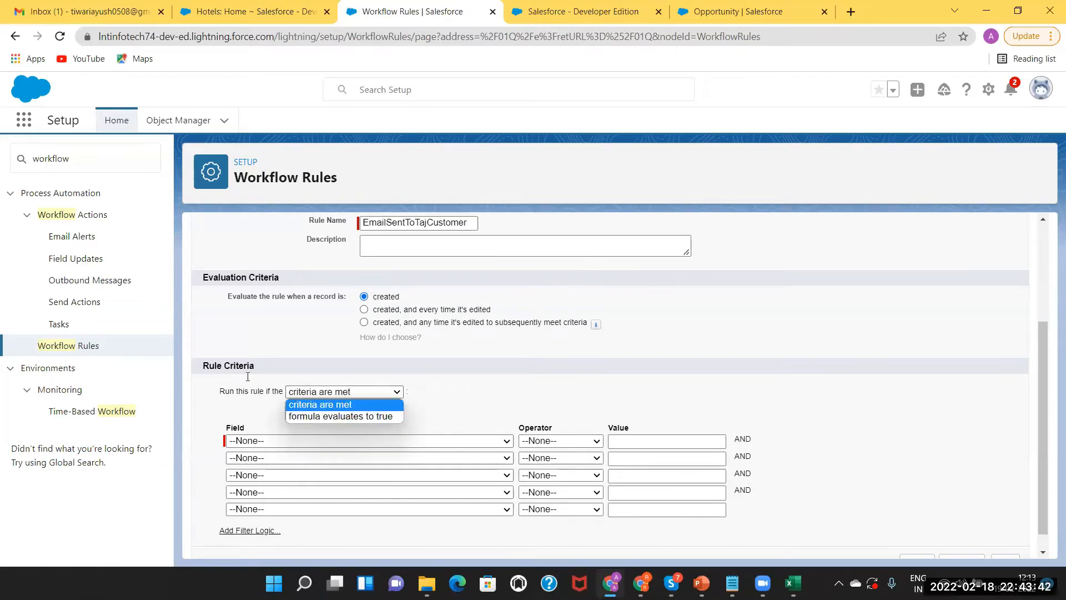
pyautogui.click(361, 416)
# Delete the 'true' text from the formula box and reselect the formula-evaluates-to-true option
pyautogui.click(262, 478)
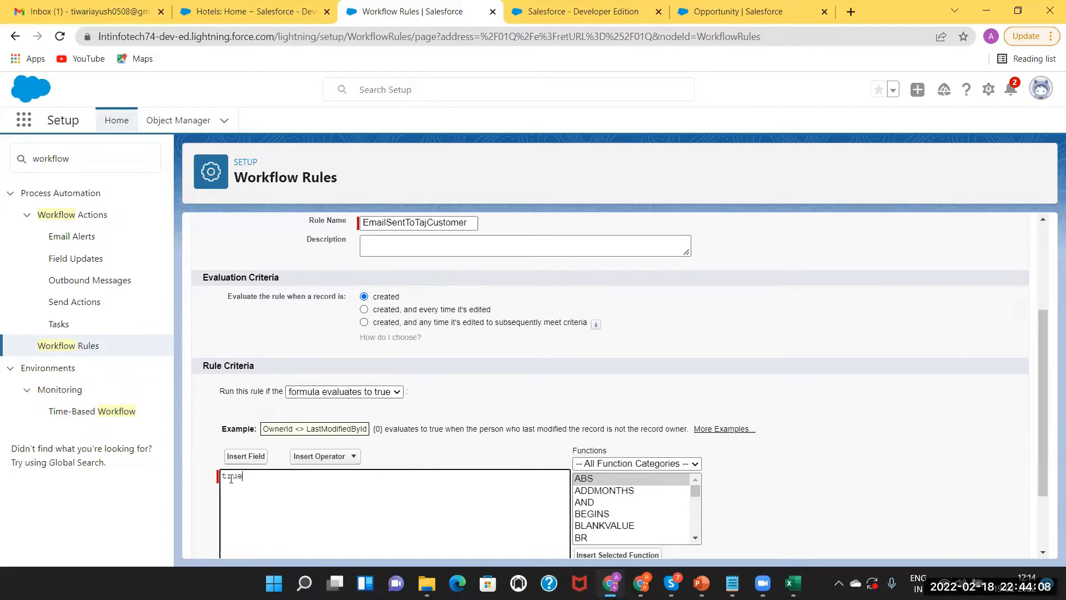
pyautogui.moveTo(1043, 330); pyautogui.dragTo(1048, 378)
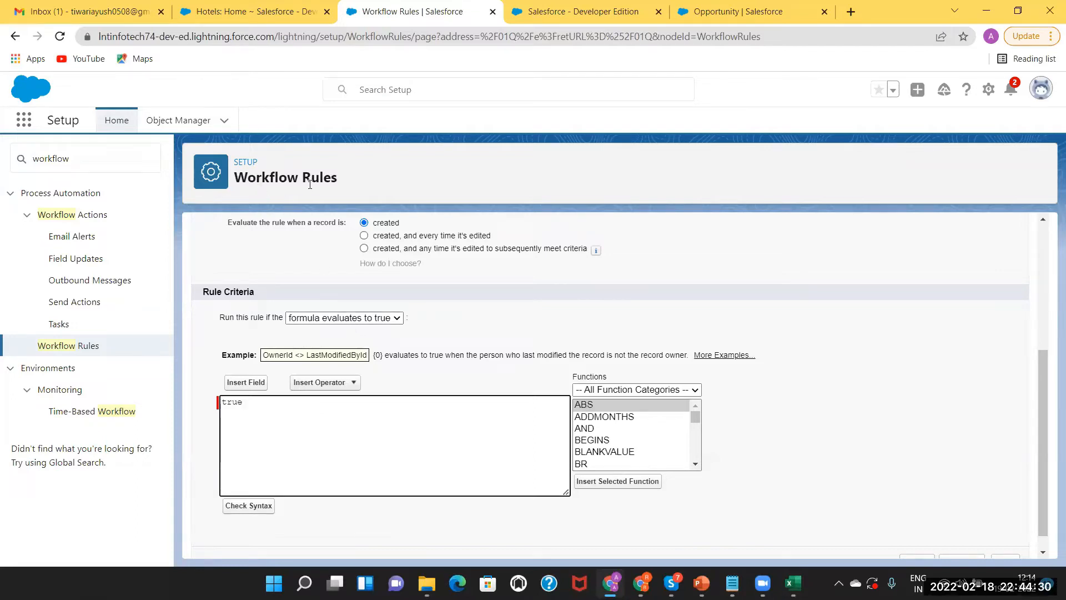
pyautogui.moveTo(254, 399); pyautogui.dragTo(203, 397)
pyautogui.press('BackSpace')
pyautogui.click(356, 321)
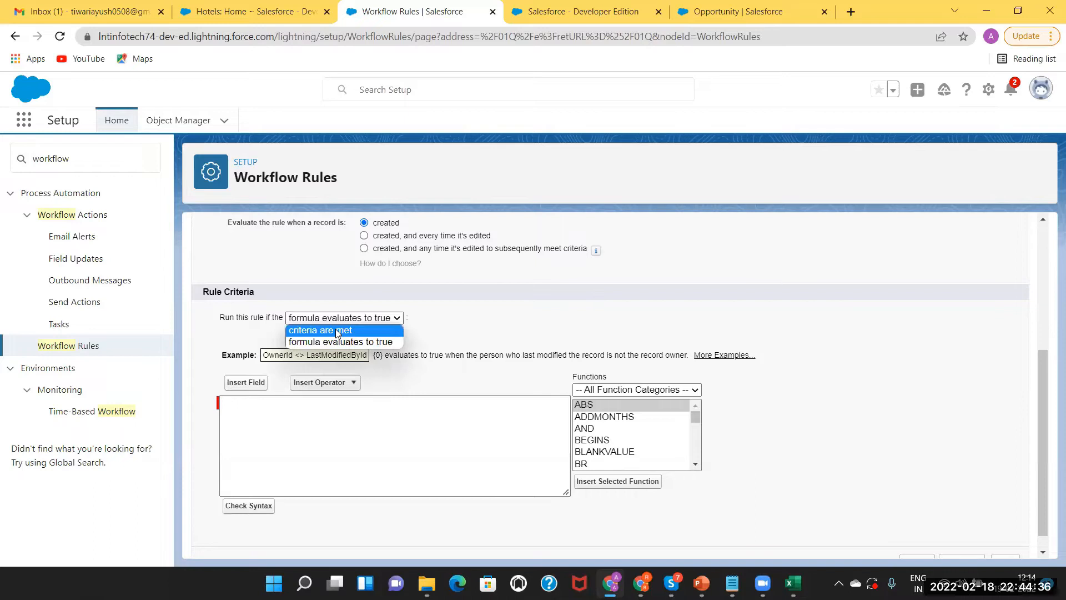
pyautogui.click(335, 330)
pyautogui.click(322, 373)
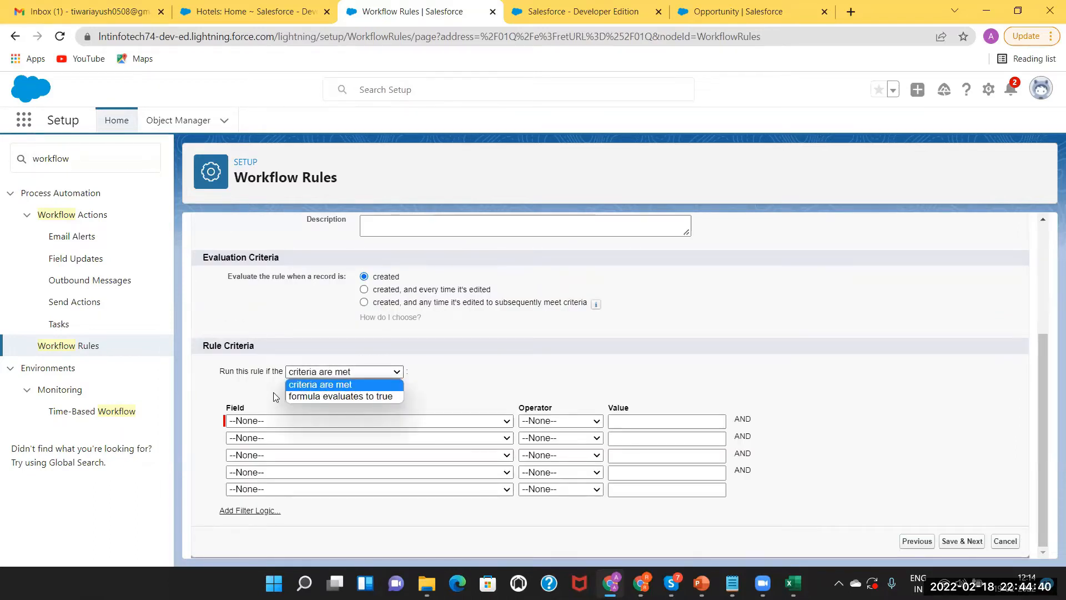
pyautogui.click(315, 396)
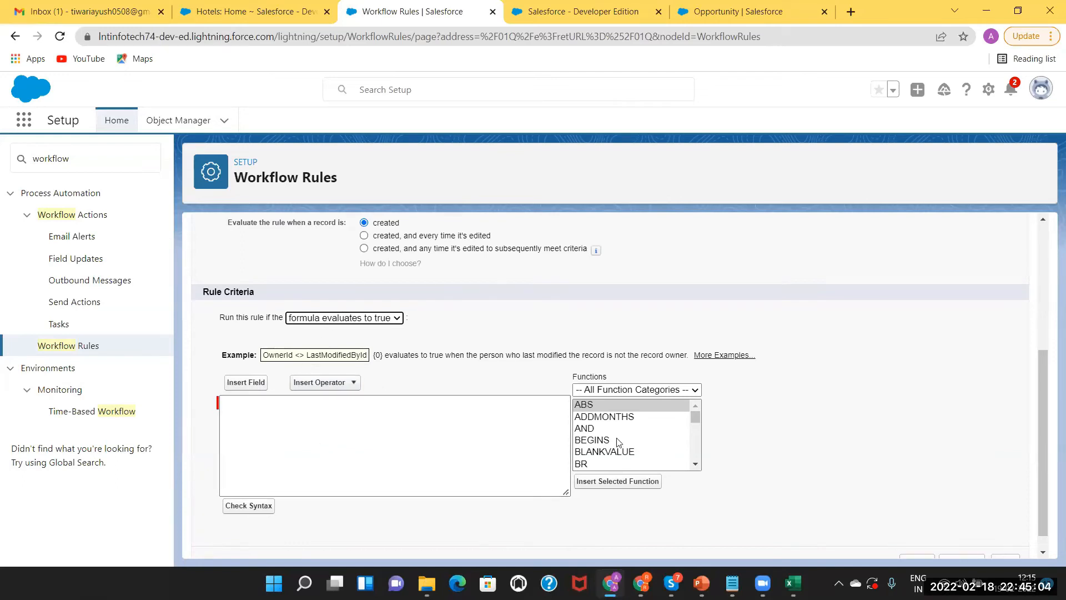
# Scroll through the Functions list, leaving the formula box empty
pyautogui.click(697, 467)
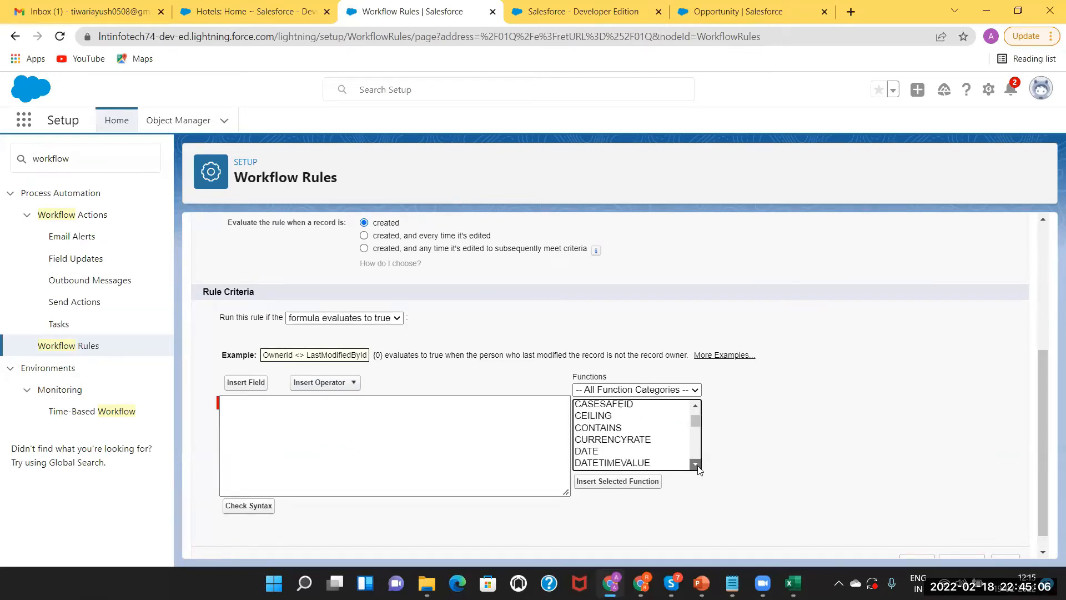
pyautogui.click(698, 467)
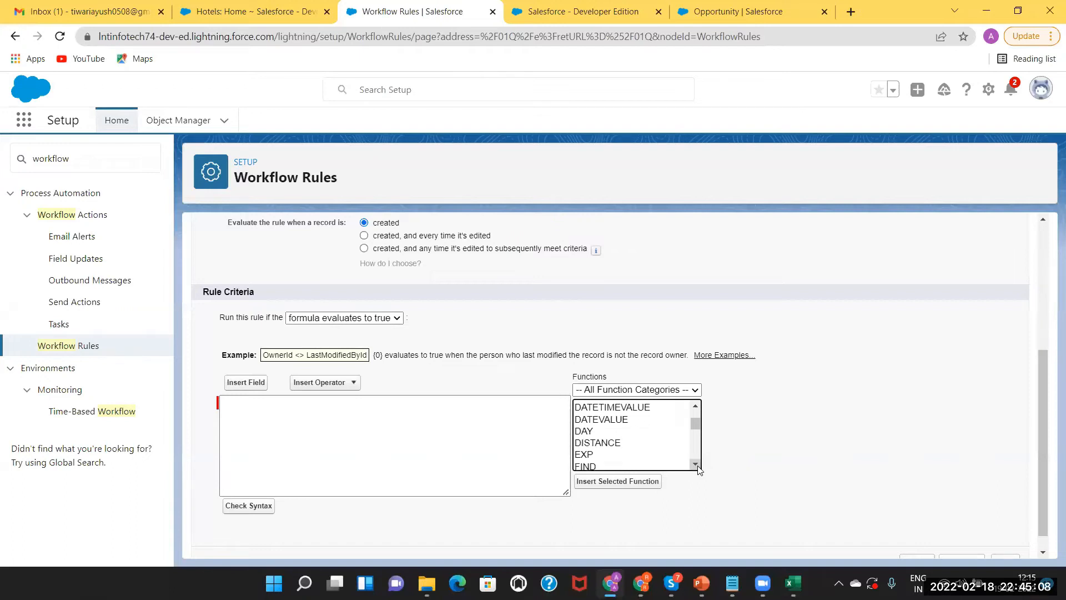
pyautogui.click(695, 464)
pyautogui.click(695, 464)
pyautogui.click(695, 464)
pyautogui.click(696, 465)
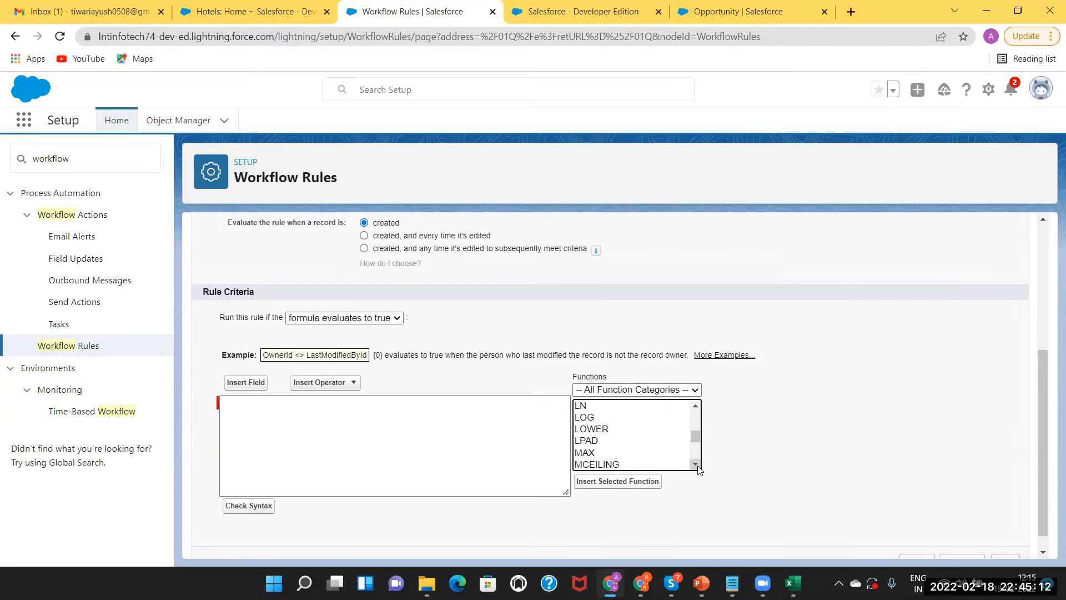
pyautogui.click(317, 414)
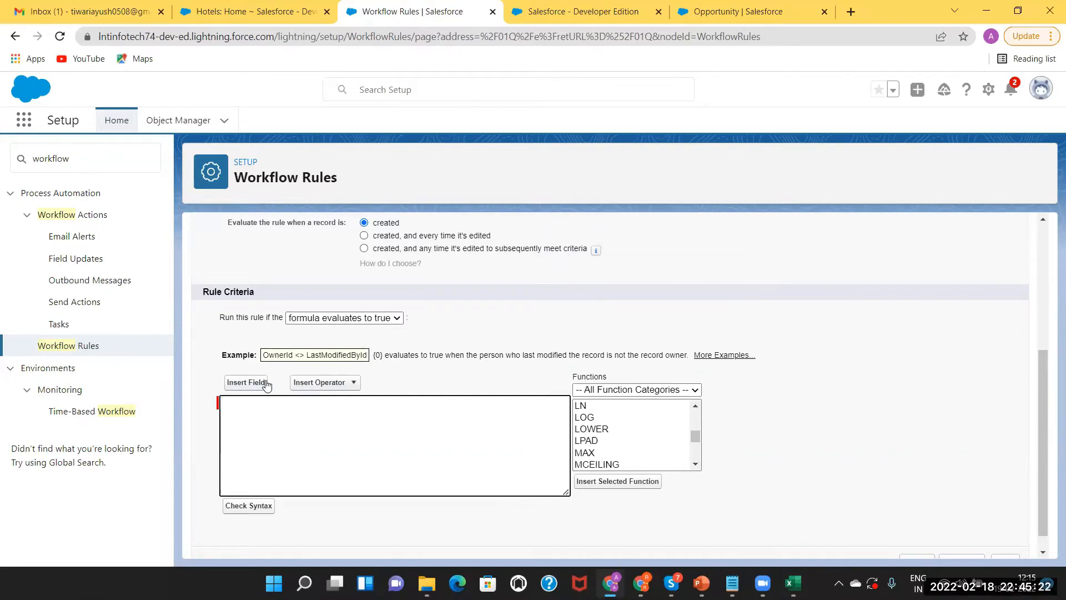
# Build a trial criteria formula comparing Hotel_Strength__c = Lower
pyautogui.click(249, 383)
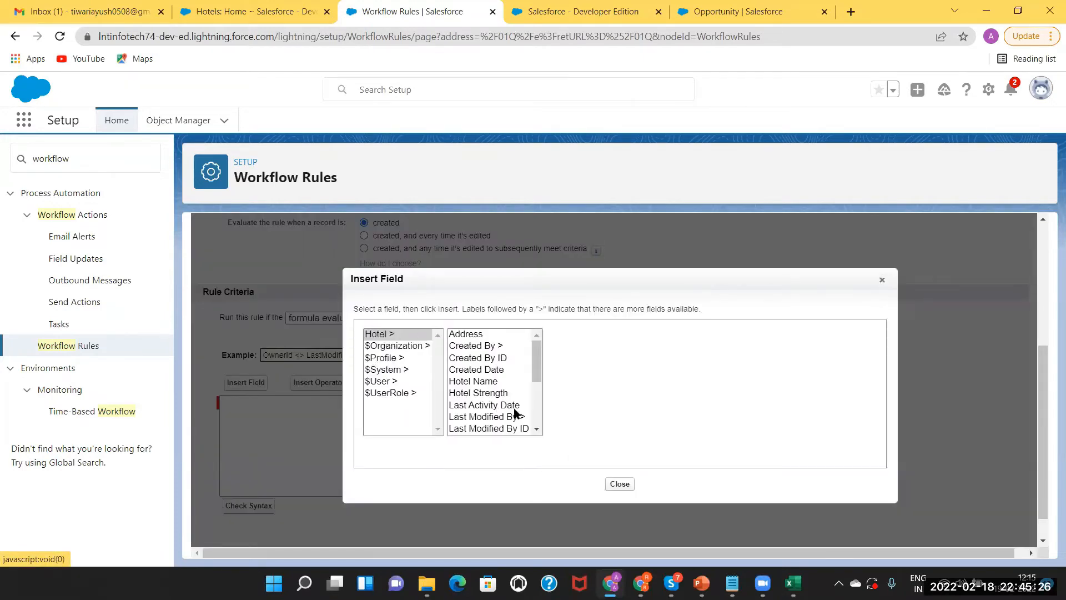
pyautogui.click(487, 396)
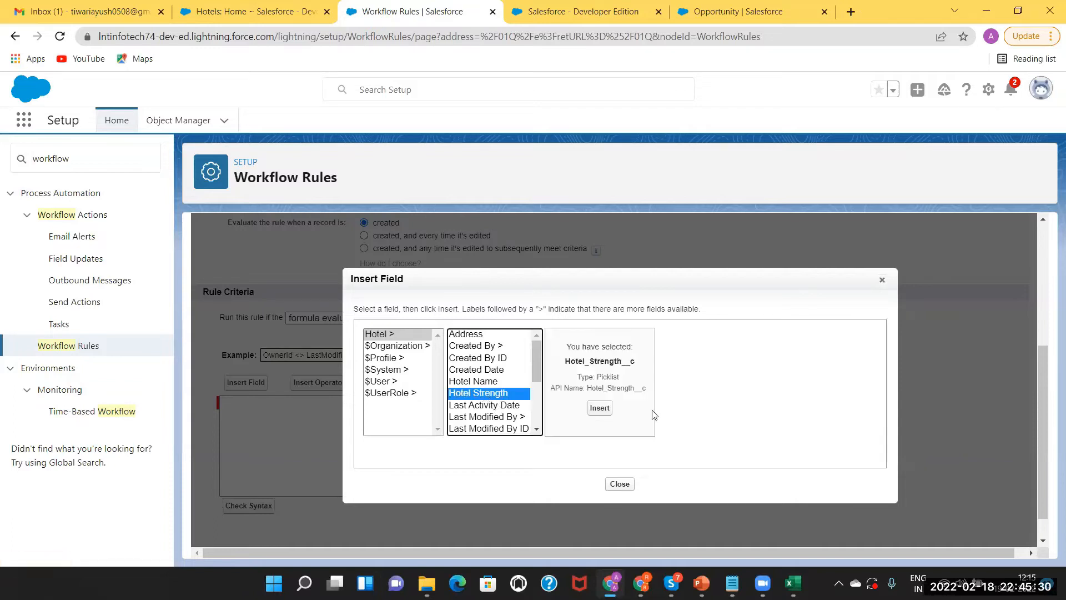
pyautogui.click(595, 412)
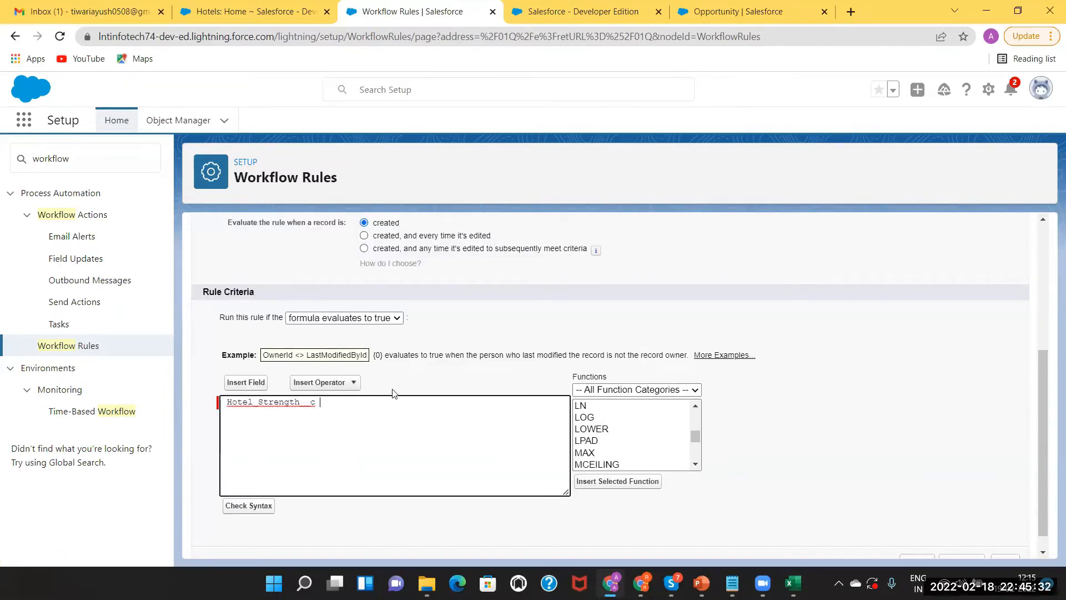
pyautogui.click(350, 383)
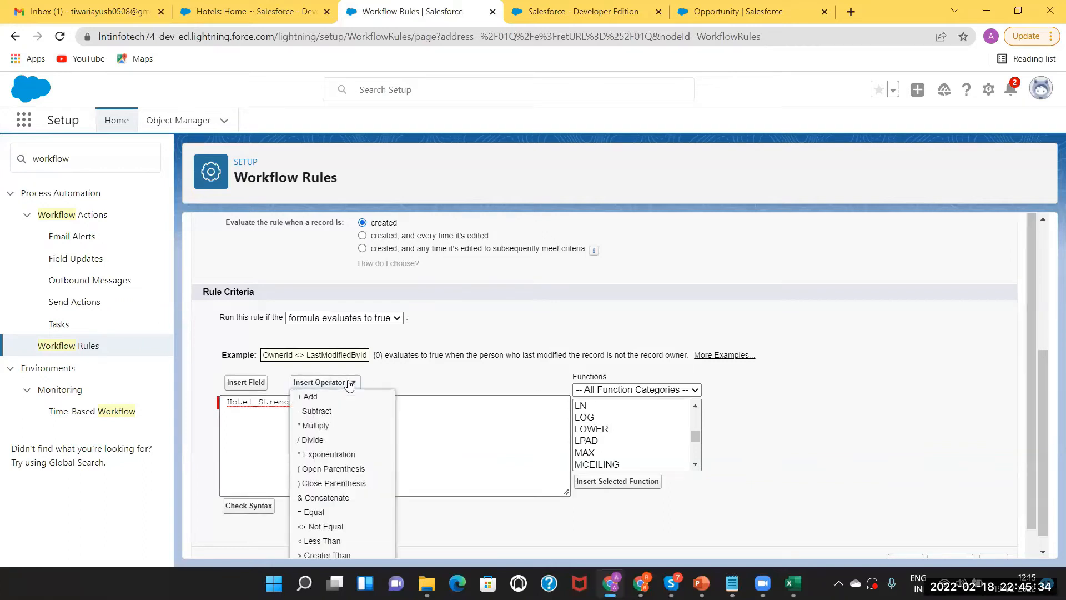
pyautogui.click(315, 512)
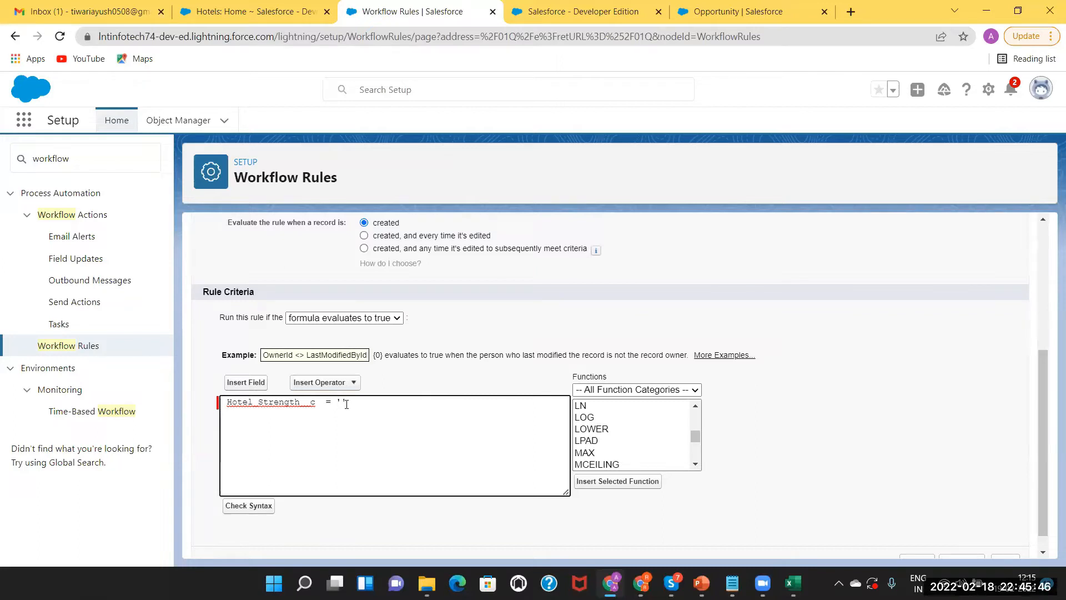
pyautogui.write('Lower')
# Select and delete the whole formula text, leaving the criteria box empty
pyautogui.click(375, 402)
pyautogui.moveTo(373, 402); pyautogui.dragTo(211, 405)
pyautogui.press('BackSpace')
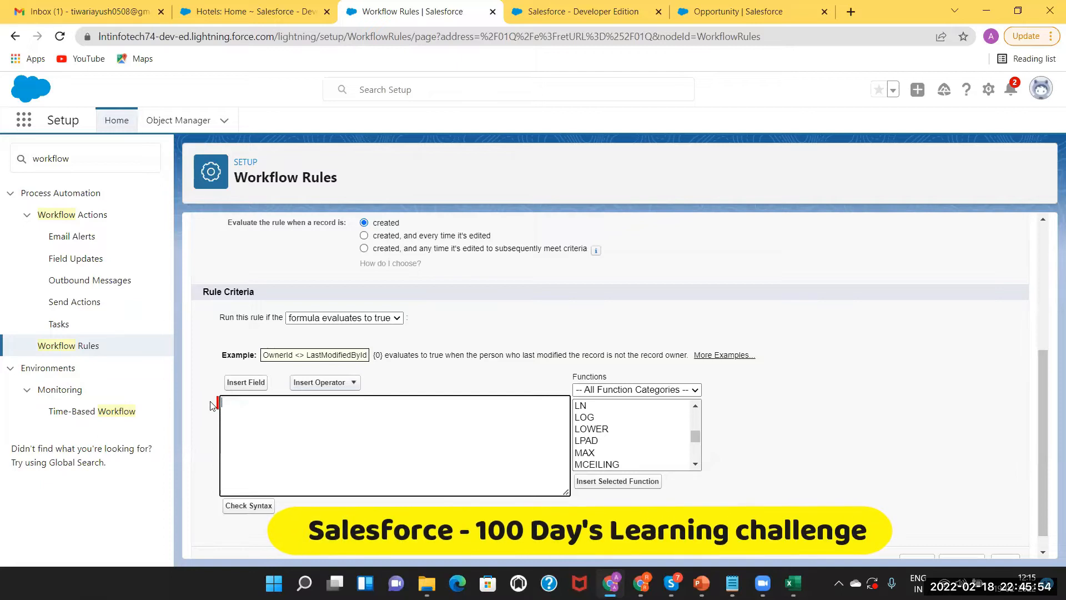
# Switch the rule to field criteria: Hotel: Hotel Name equals Taj
pyautogui.click(321, 318)
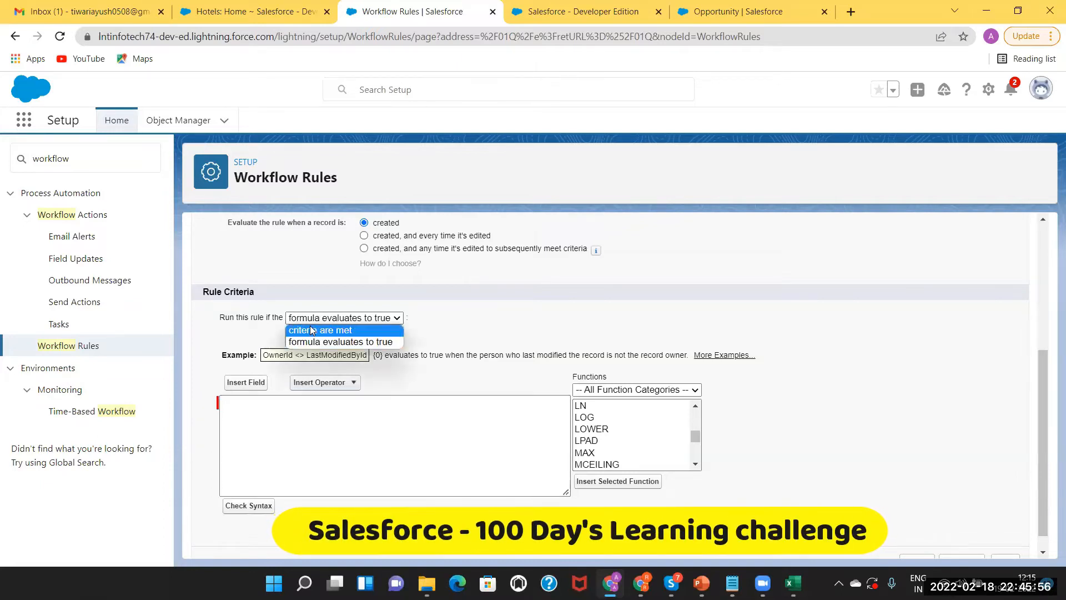
pyautogui.click(310, 330)
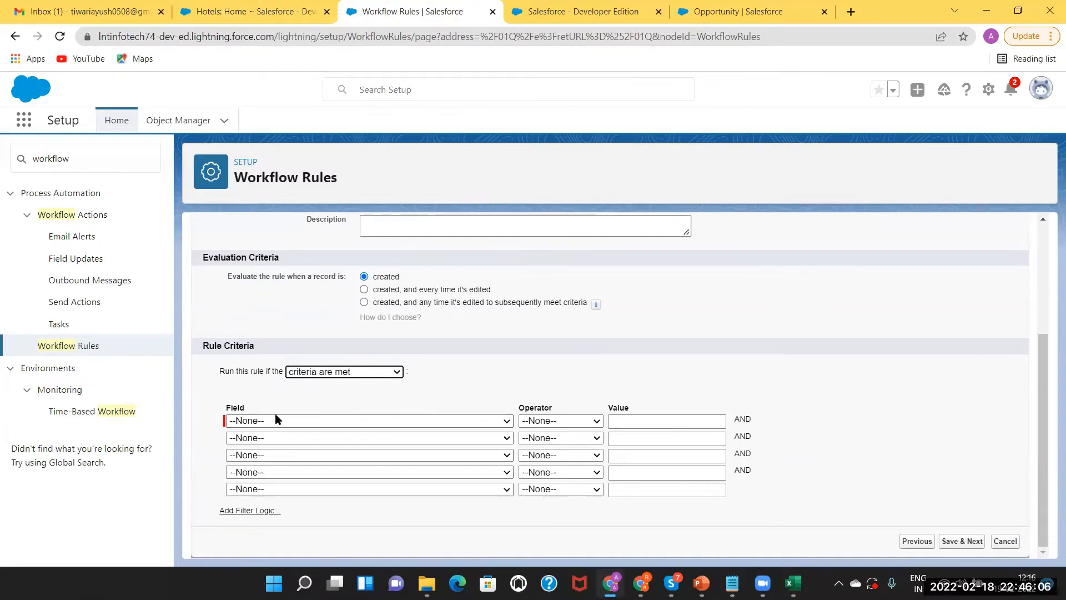
pyautogui.click(289, 421)
pyautogui.scroll(-1, 294, 342)
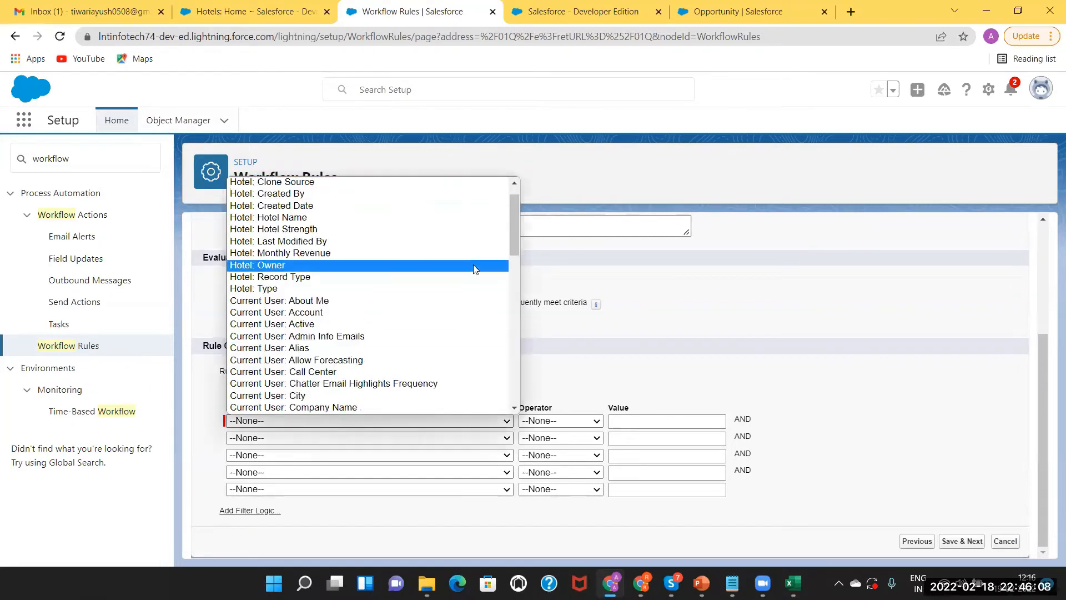
pyautogui.click(403, 218)
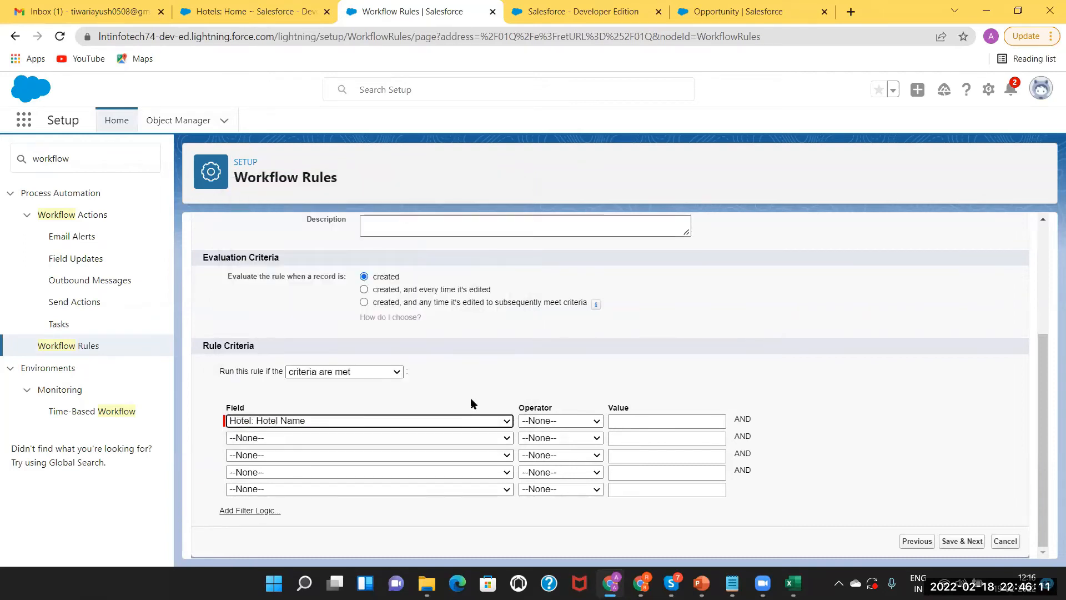
pyautogui.click(572, 424)
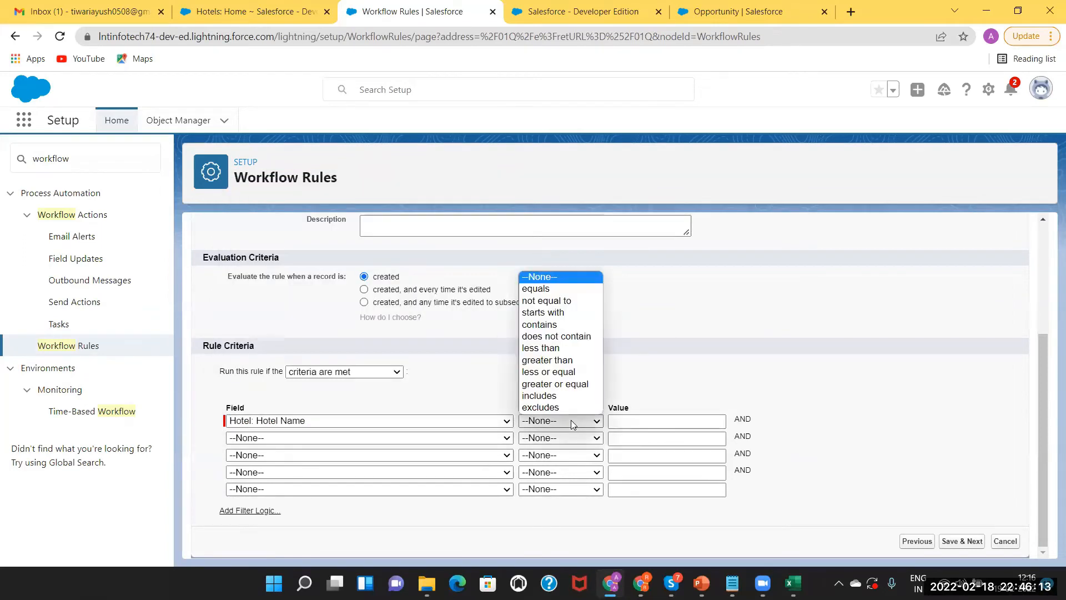
pyautogui.click(544, 289)
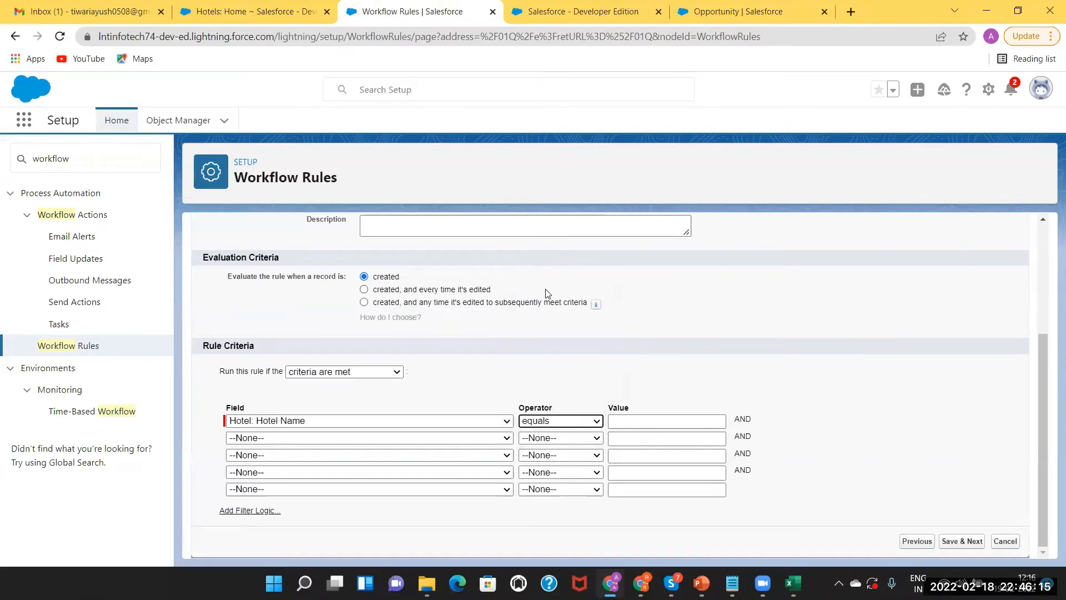
pyautogui.click(660, 421)
pyautogui.write('Taj')
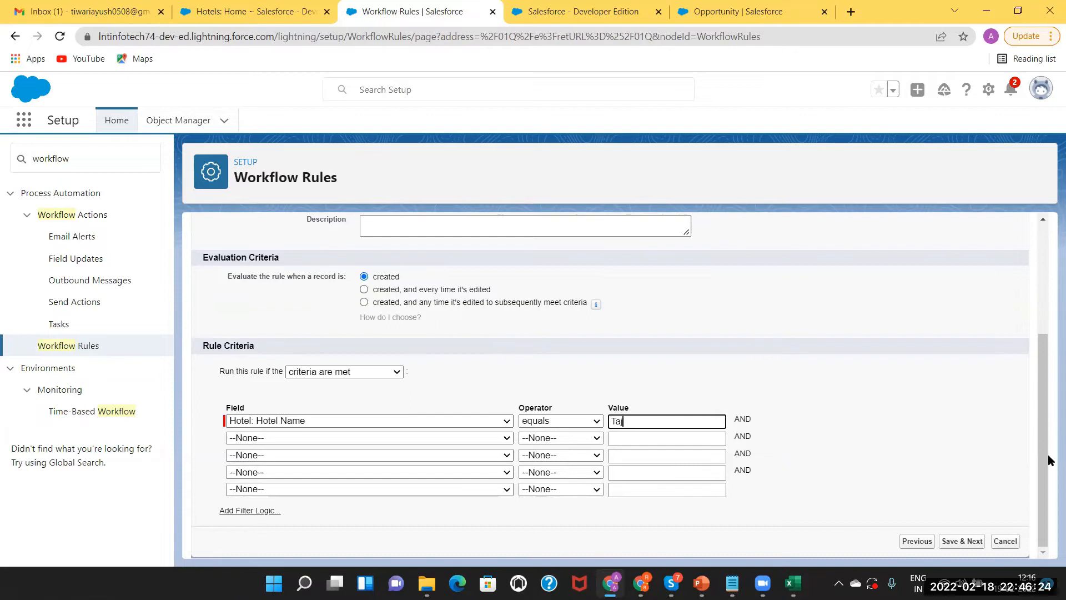
# Save the criteria with Save & Next and bring the PowerPoint slides forward
pyautogui.moveTo(1043, 452); pyautogui.dragTo(1045, 568)
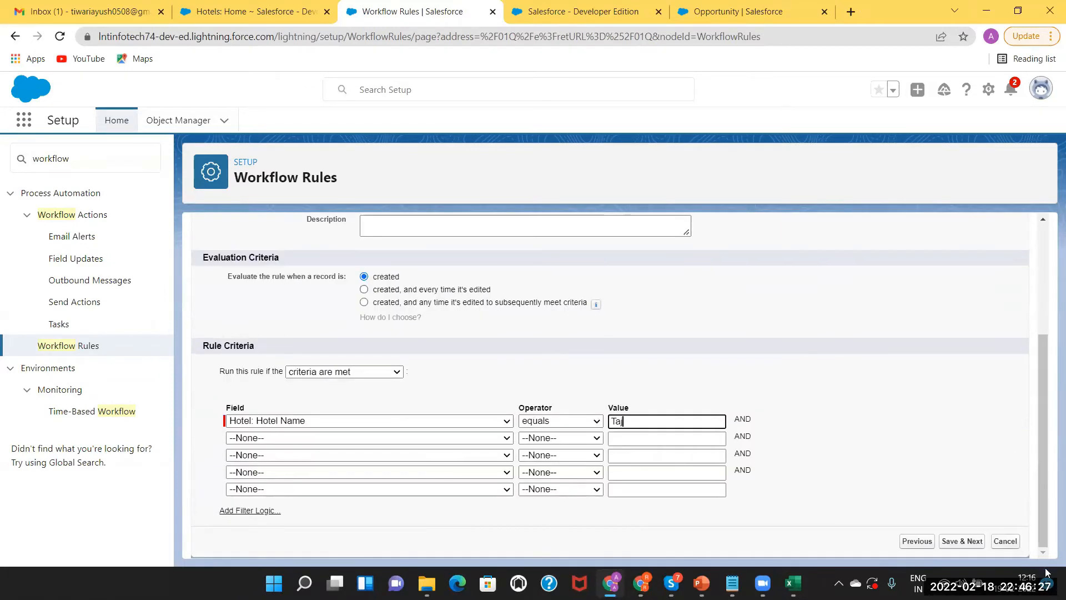
pyautogui.click(959, 543)
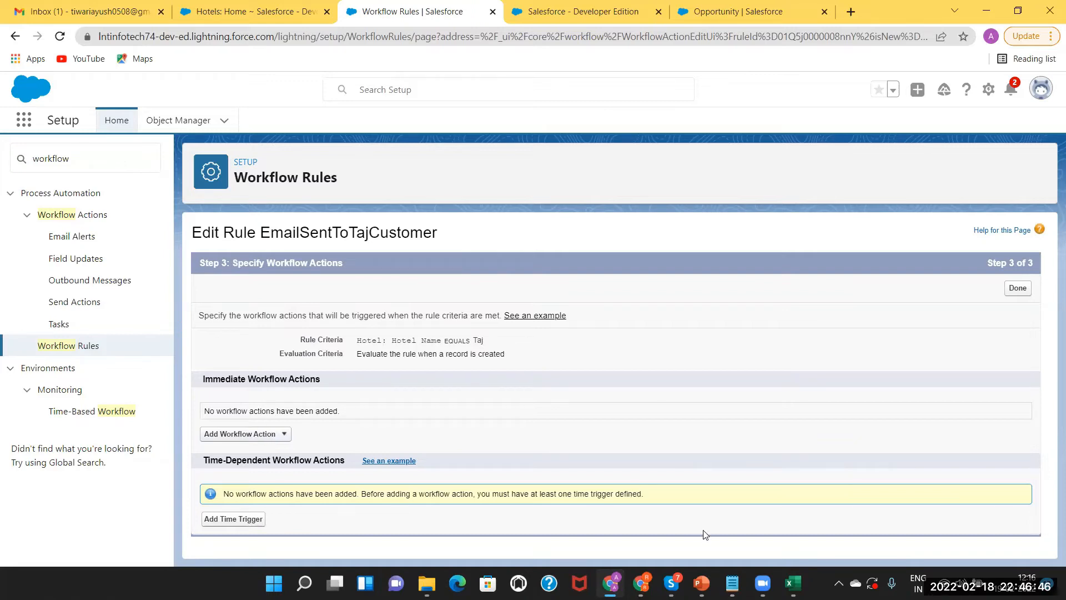
pyautogui.click(702, 583)
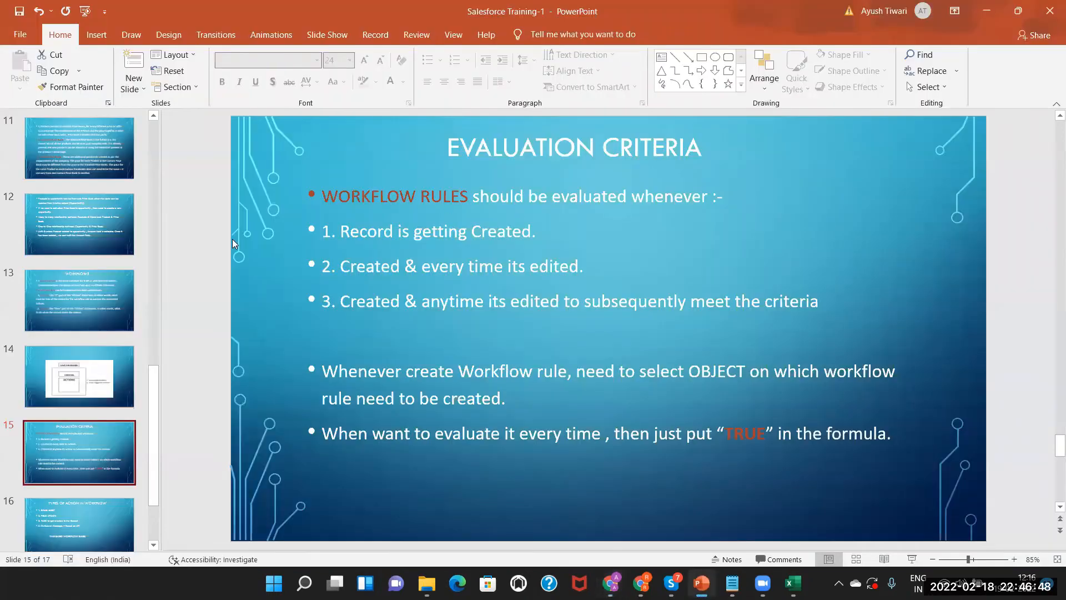
# Review the Workflows, Evaluation Criteria and Types of Action slides, then return to Chrome
pyautogui.click(76, 292)
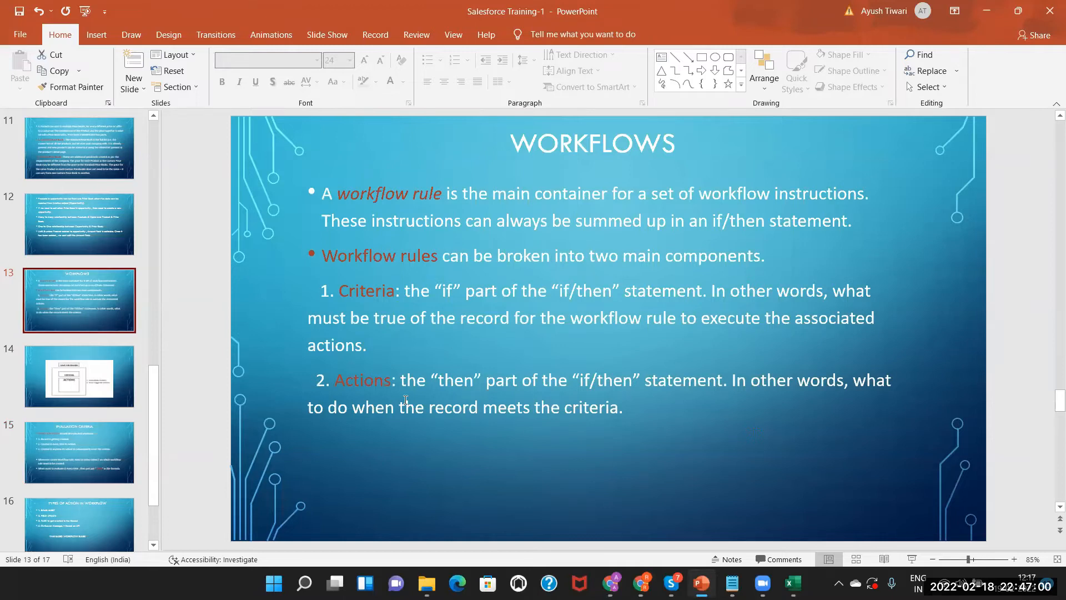
pyautogui.click(72, 458)
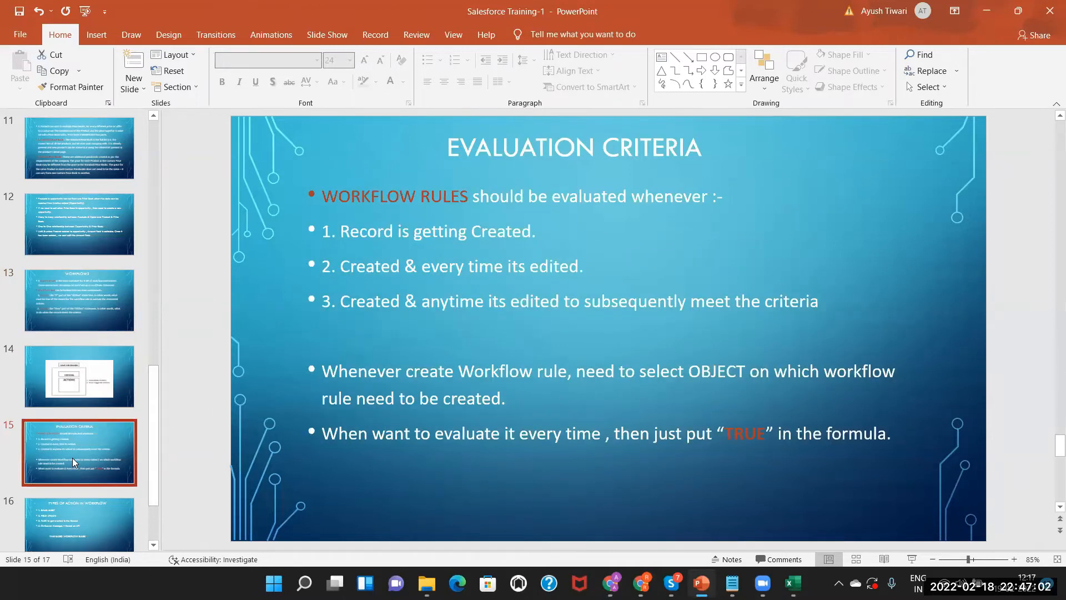
pyautogui.click(75, 513)
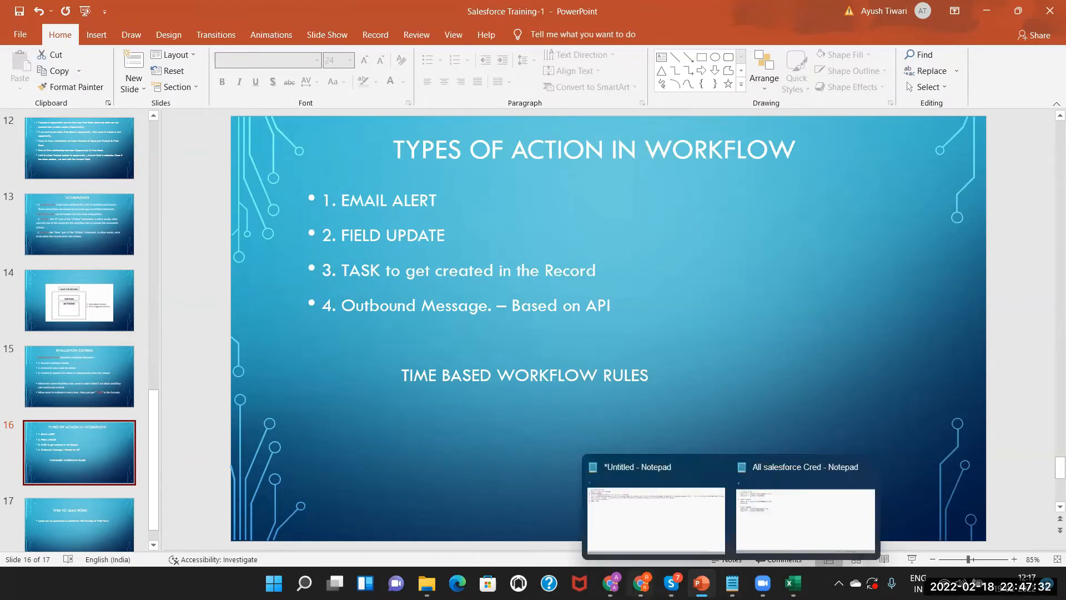
pyautogui.moveTo(641, 582)
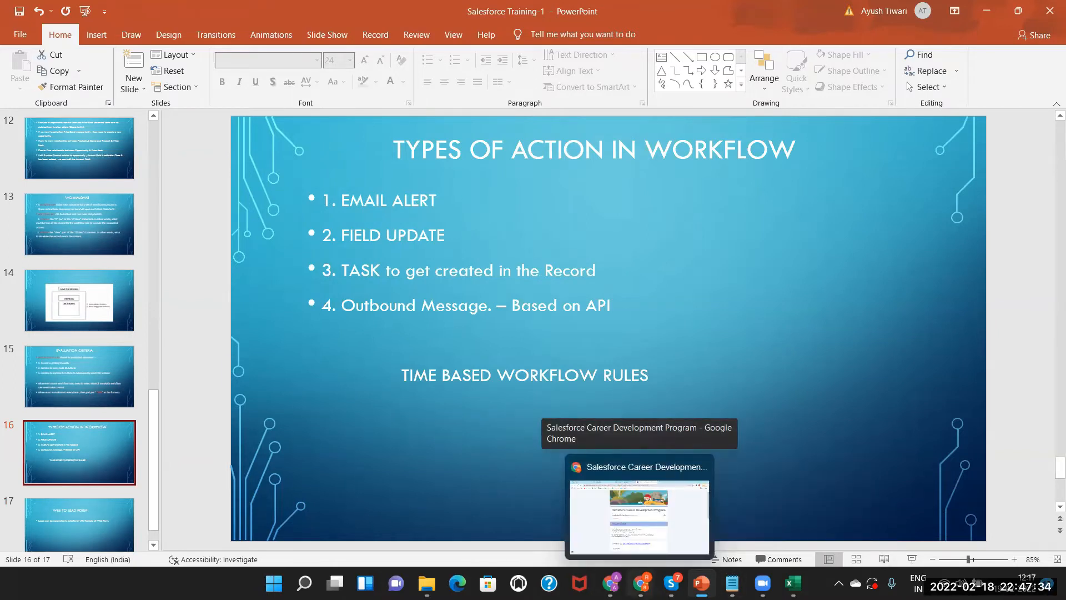
pyautogui.click(610, 583)
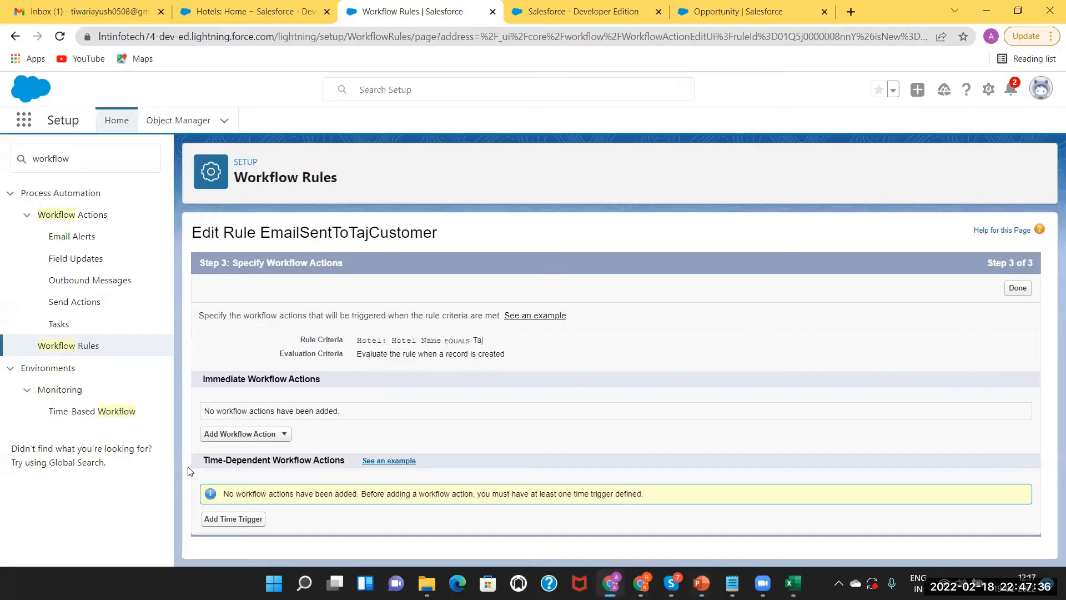
# Add a new email alert described as SendEmailToTajCust, then switch to the Developer Edition tab
pyautogui.click(241, 436)
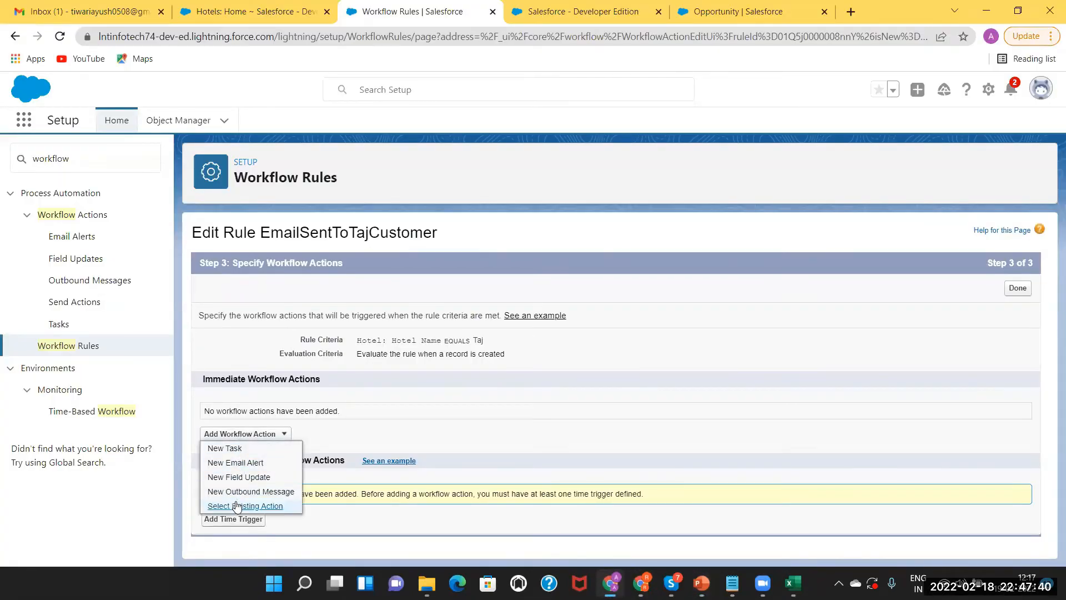
pyautogui.click(230, 465)
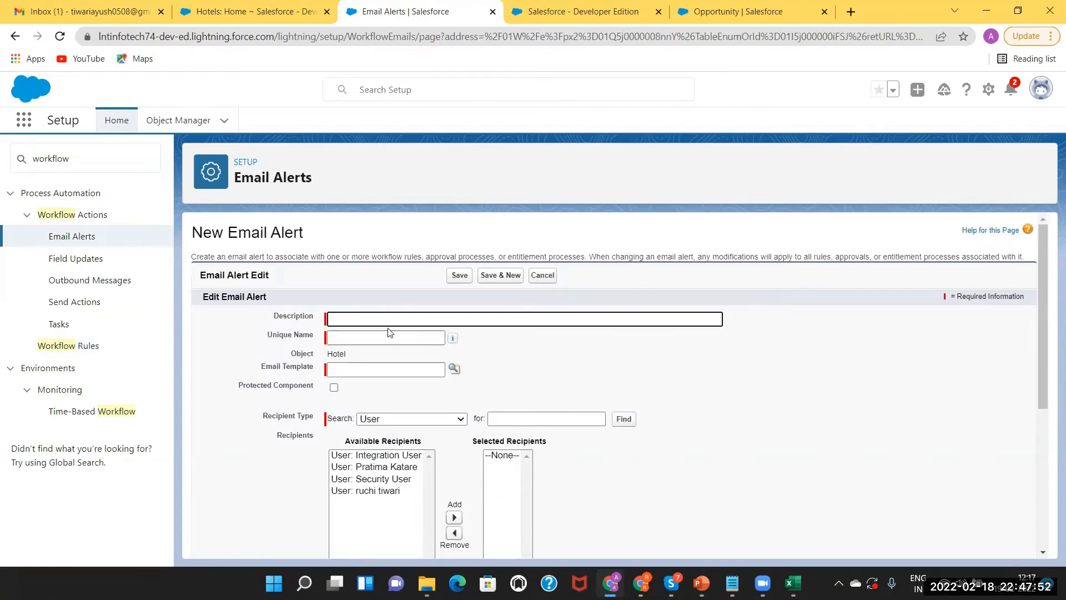
pyautogui.click(353, 317)
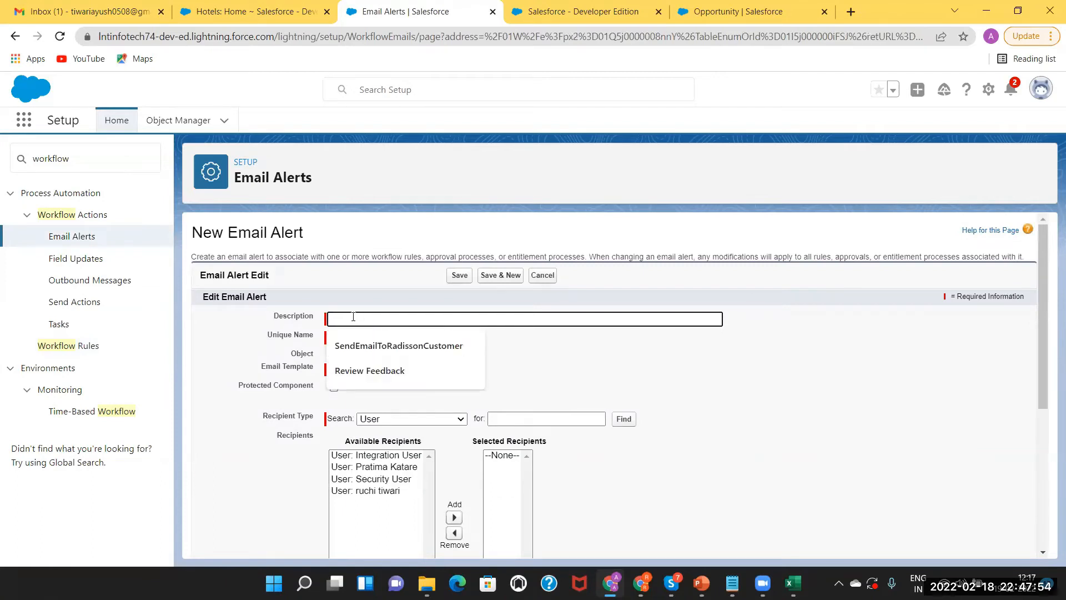
pyautogui.write('Send')
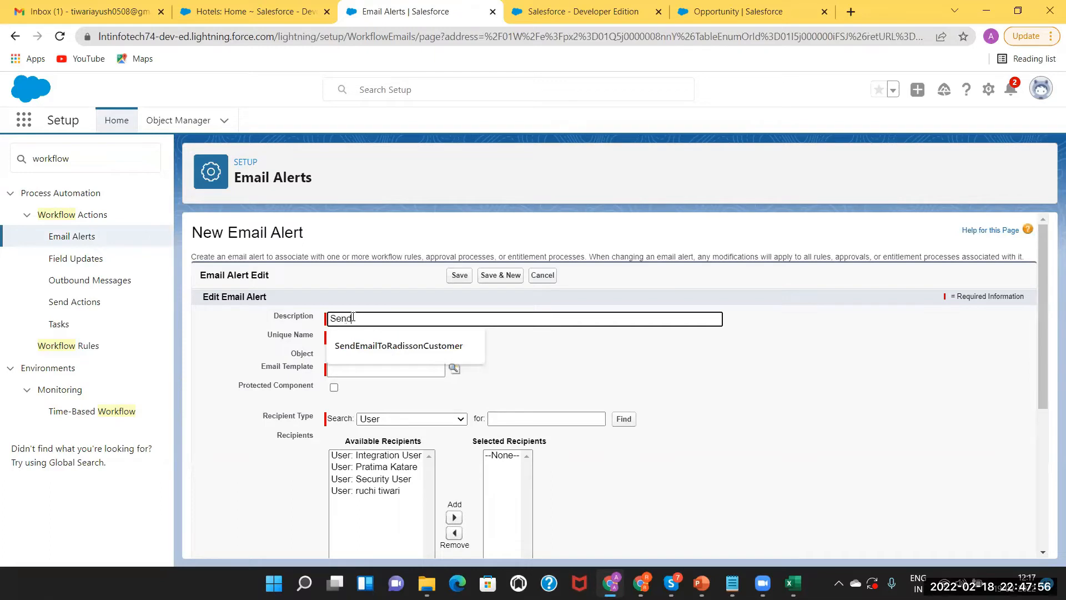
pyautogui.write('EmailToTajCust')
pyautogui.click(348, 336)
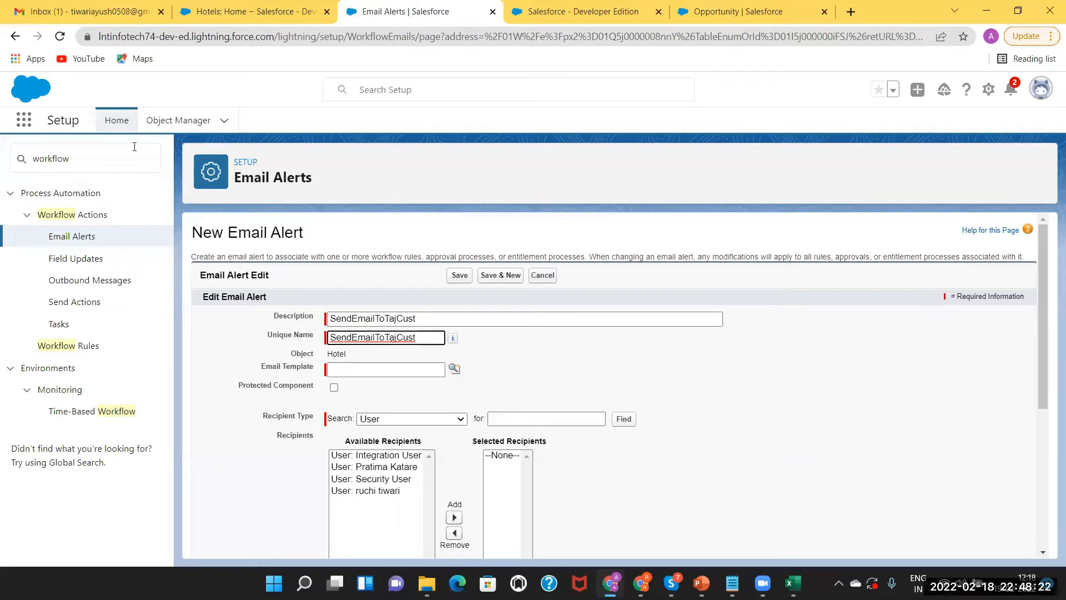
pyautogui.click(565, 10)
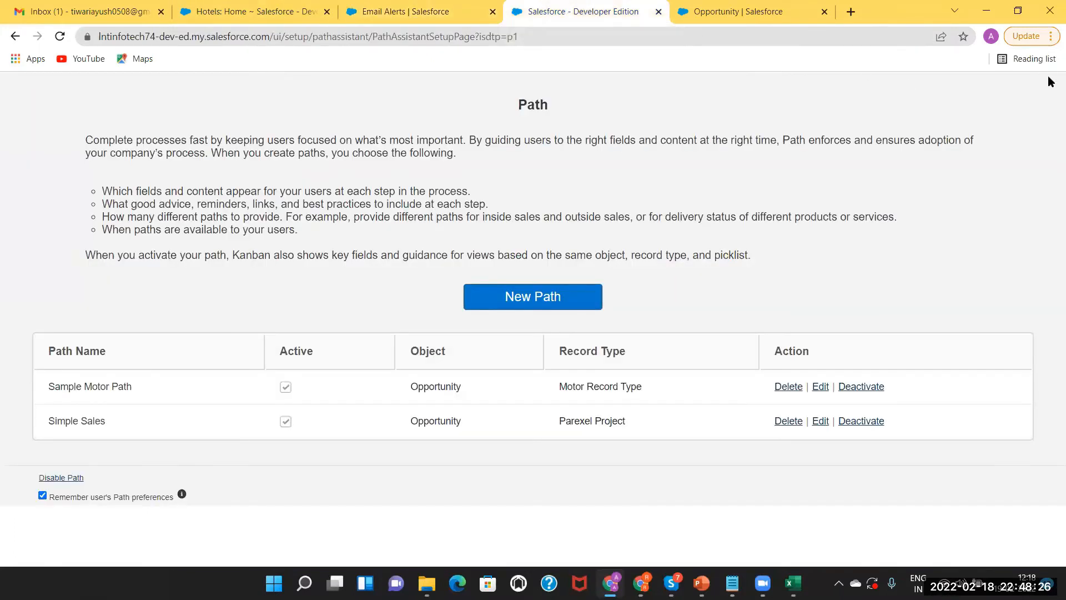
# Close the Path tab, search Setup for 'email templ' and open Classic Email Templates
pyautogui.click(658, 11)
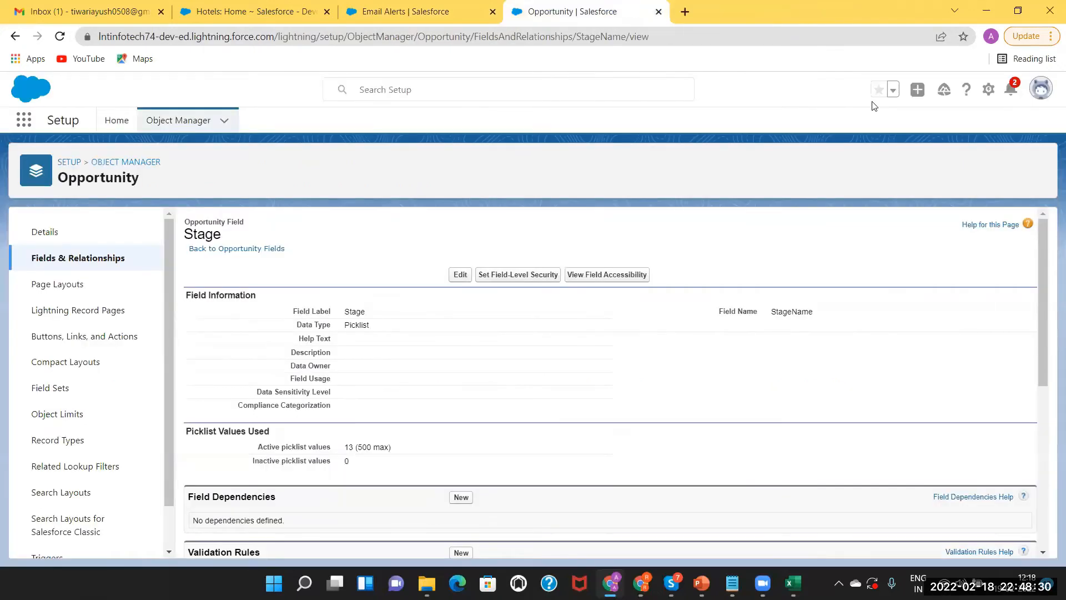
pyautogui.click(65, 163)
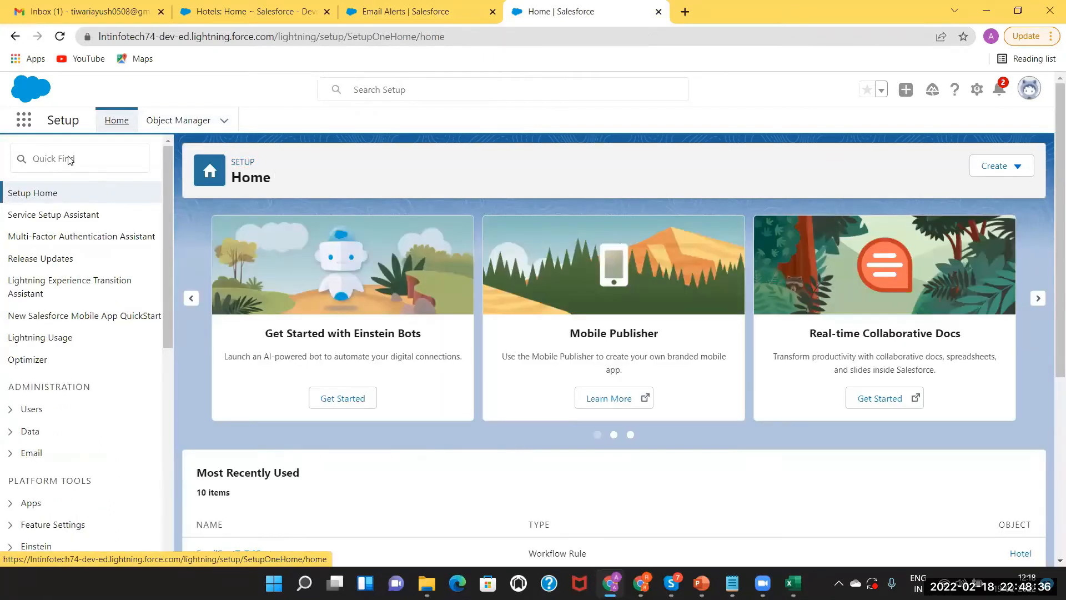
pyautogui.click(70, 161)
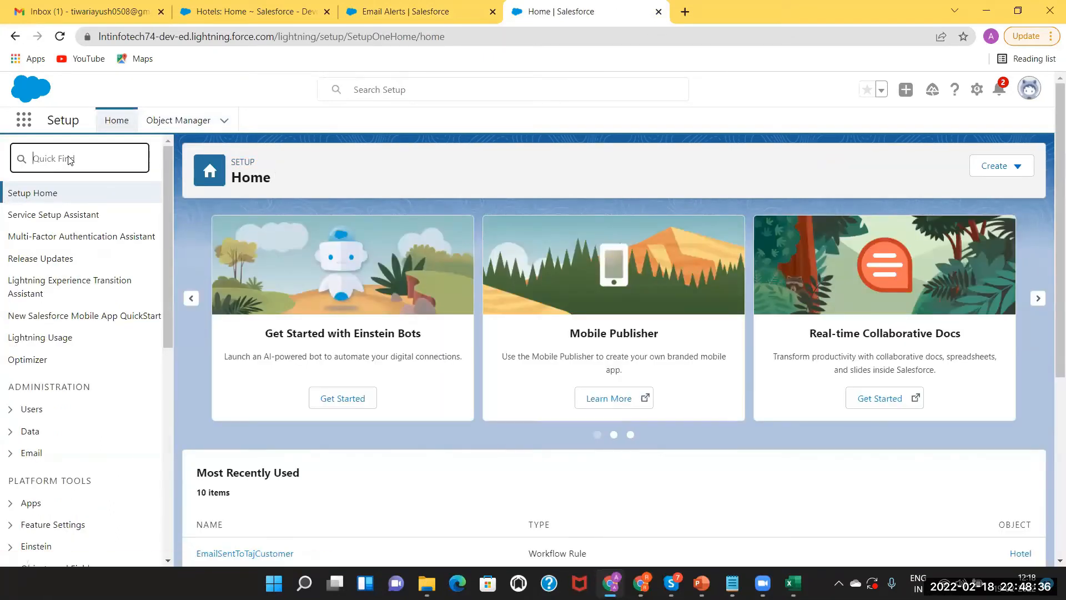
pyautogui.write('email')
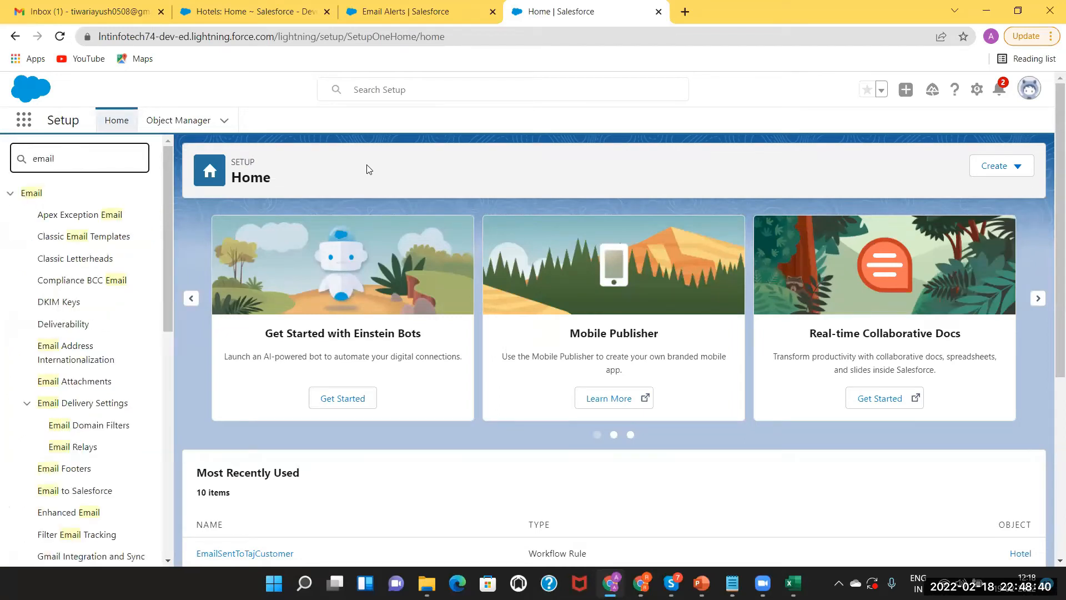
pyautogui.write(' templ')
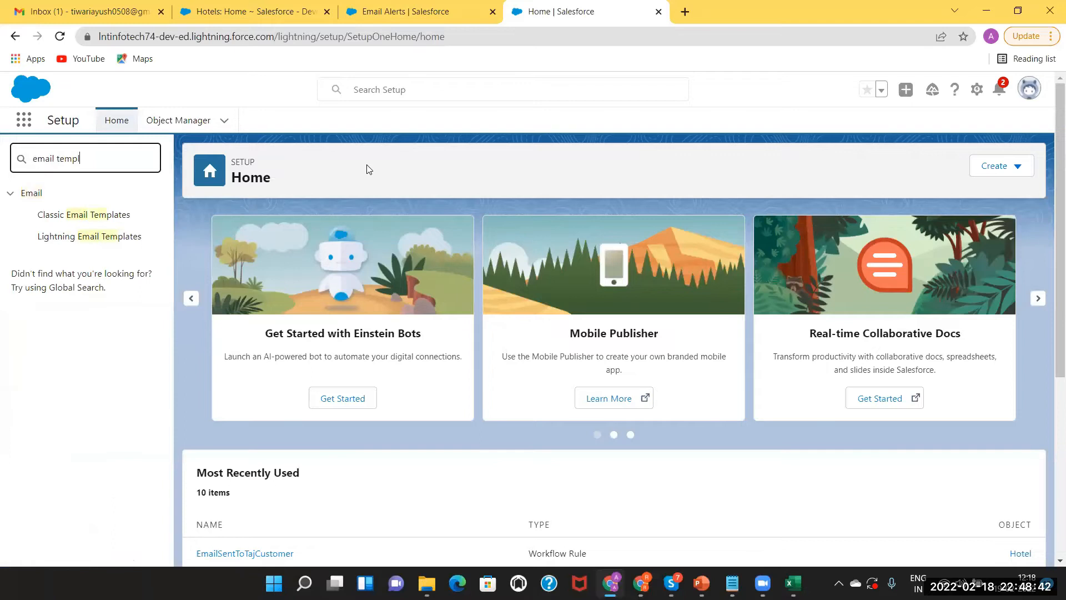
pyautogui.click(65, 237)
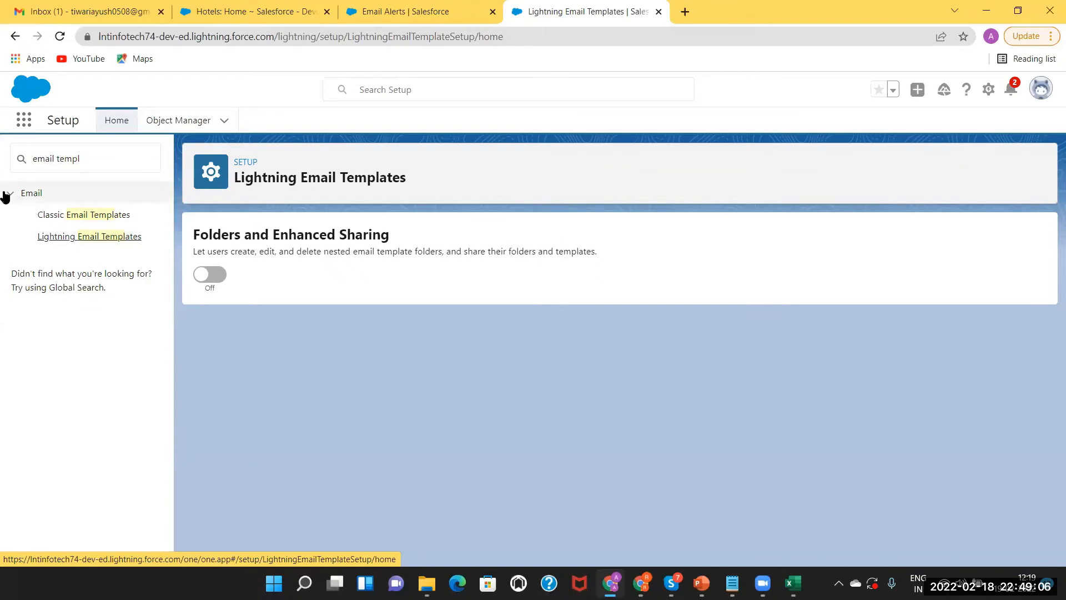
pyautogui.click(86, 218)
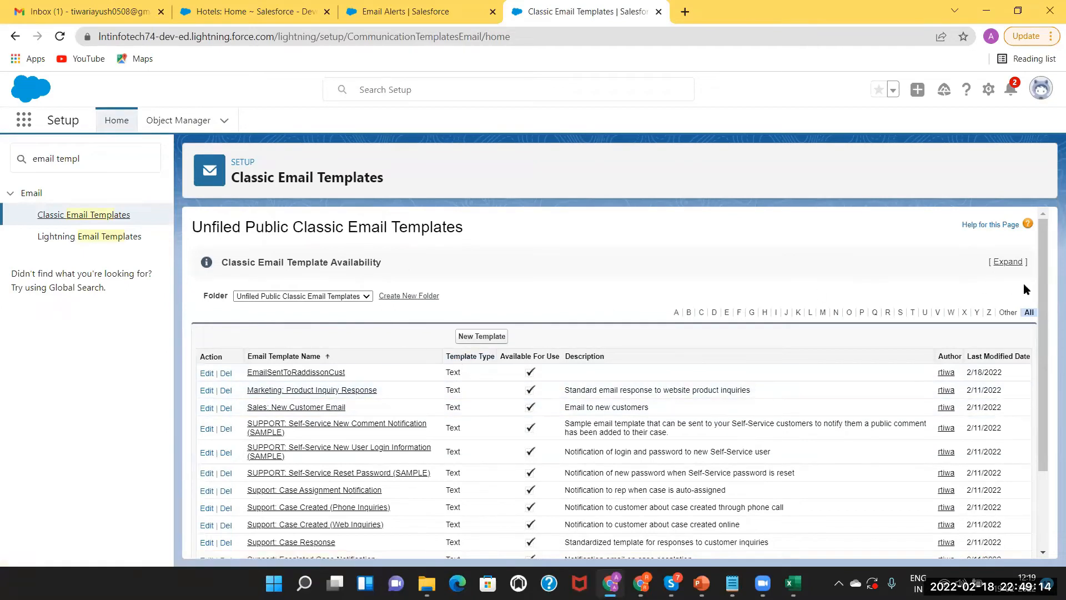
# Create a new Text template, keeping the folder as Unfiled Public Classic Email Templates
pyautogui.click(481, 336)
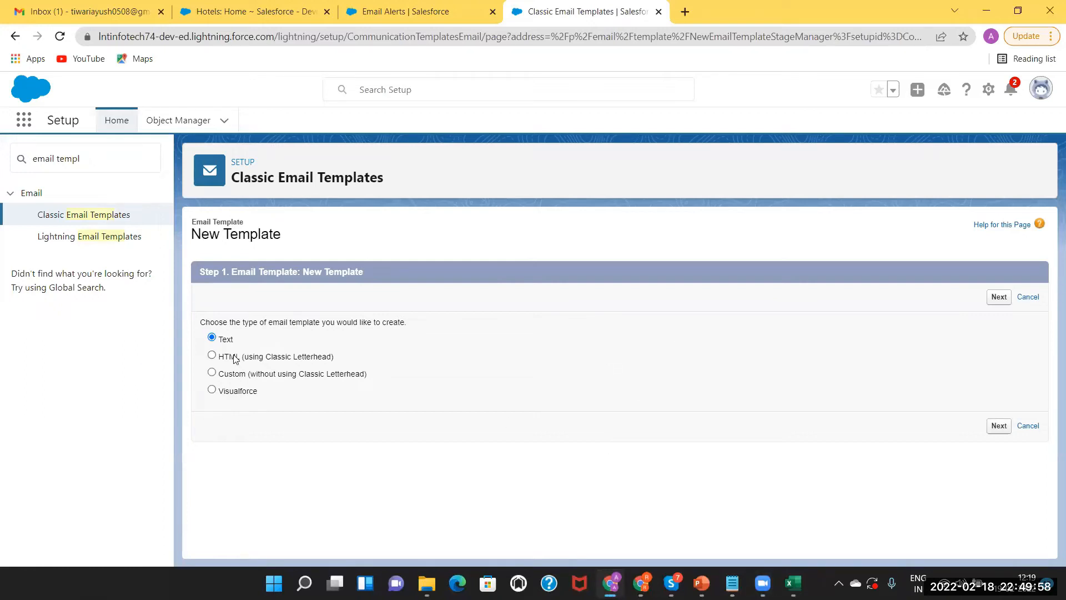
pyautogui.click(995, 429)
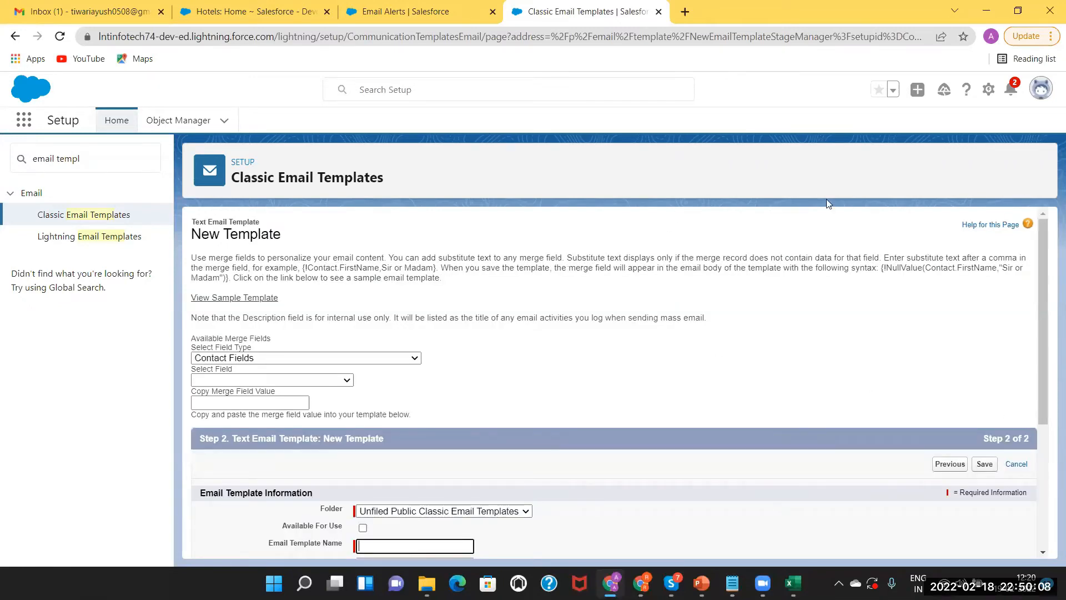
pyautogui.moveTo(1045, 300); pyautogui.dragTo(1047, 332)
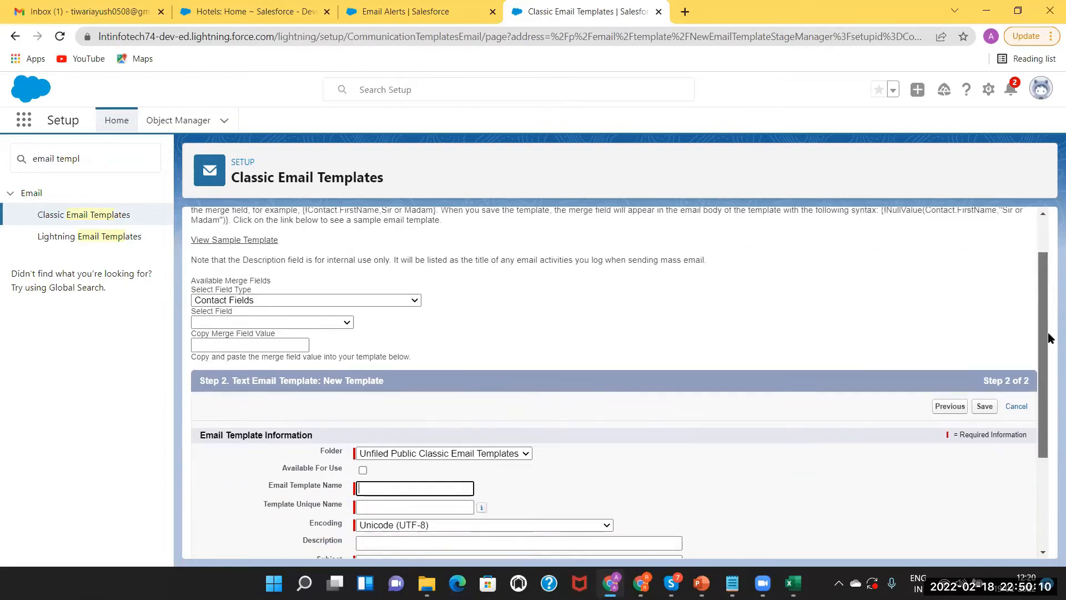
pyautogui.scroll(-1, 1049, 333)
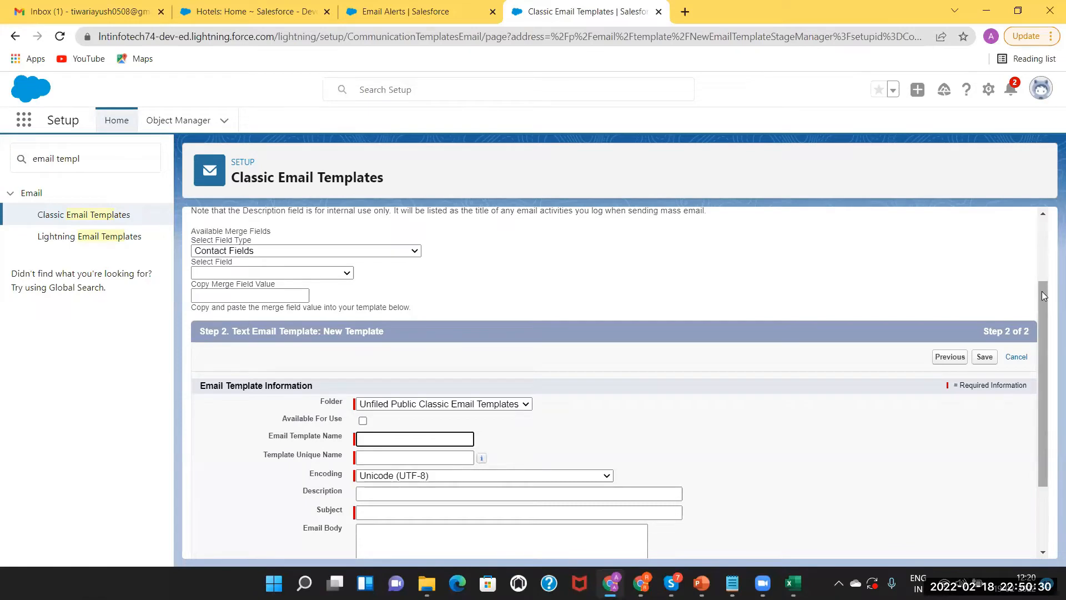
pyautogui.moveTo(1043, 298); pyautogui.dragTo(1045, 359)
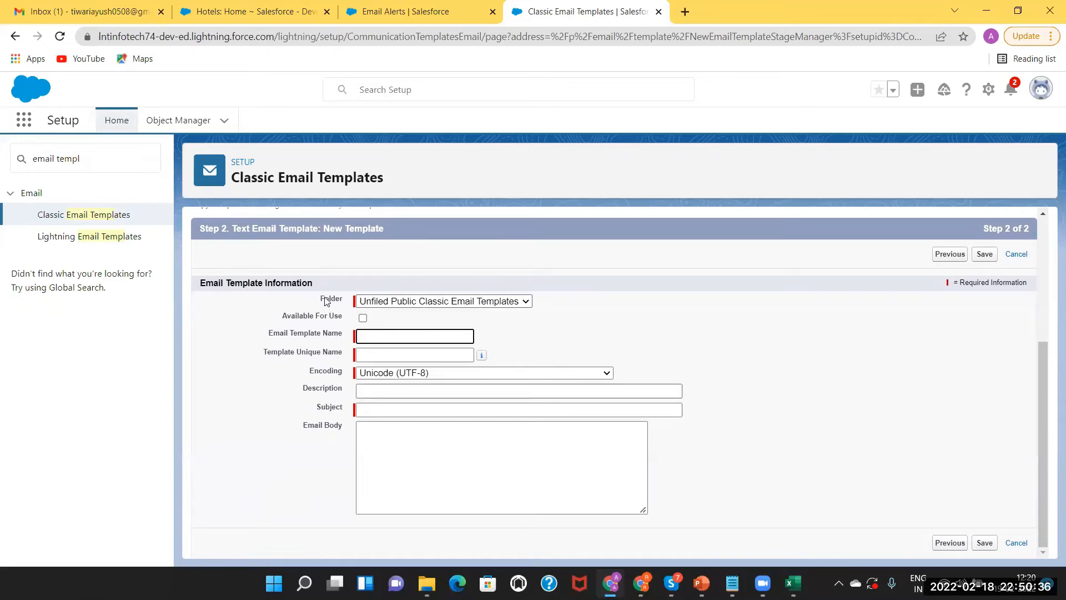
pyautogui.click(409, 303)
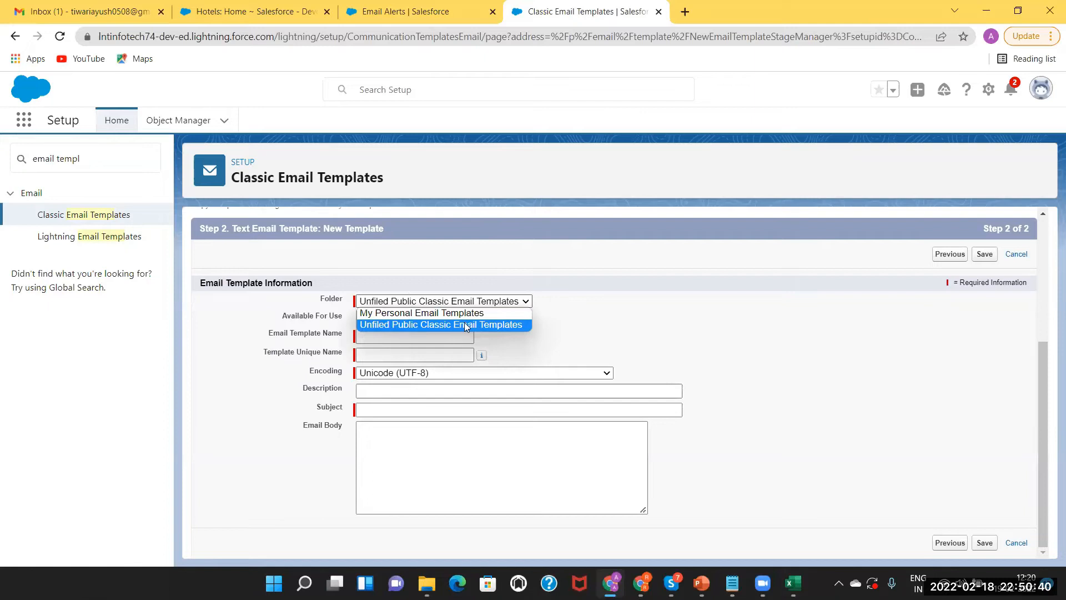
pyautogui.click(579, 325)
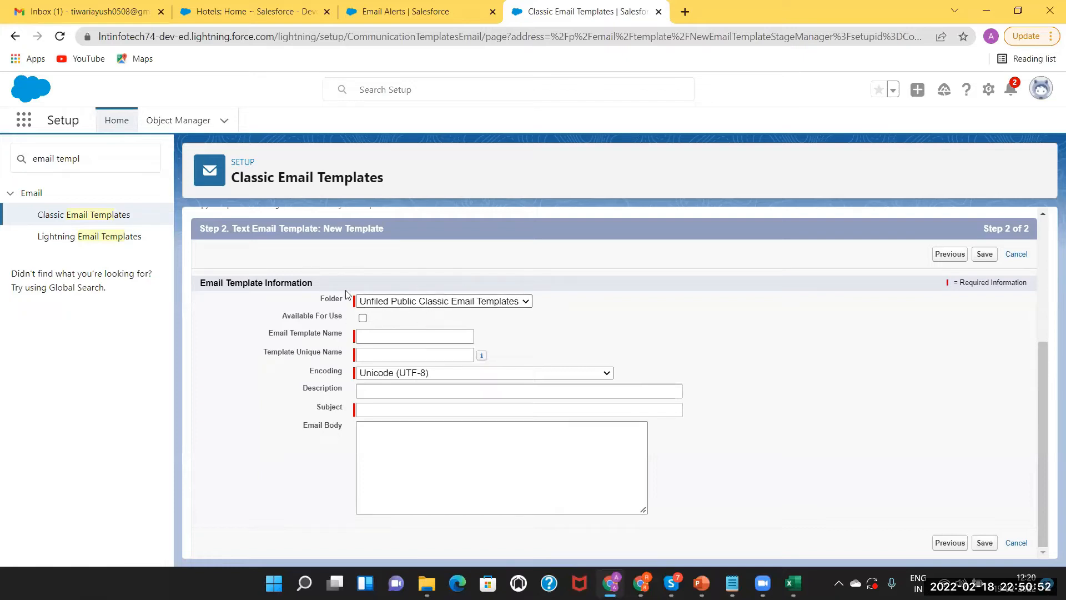
pyautogui.click(393, 302)
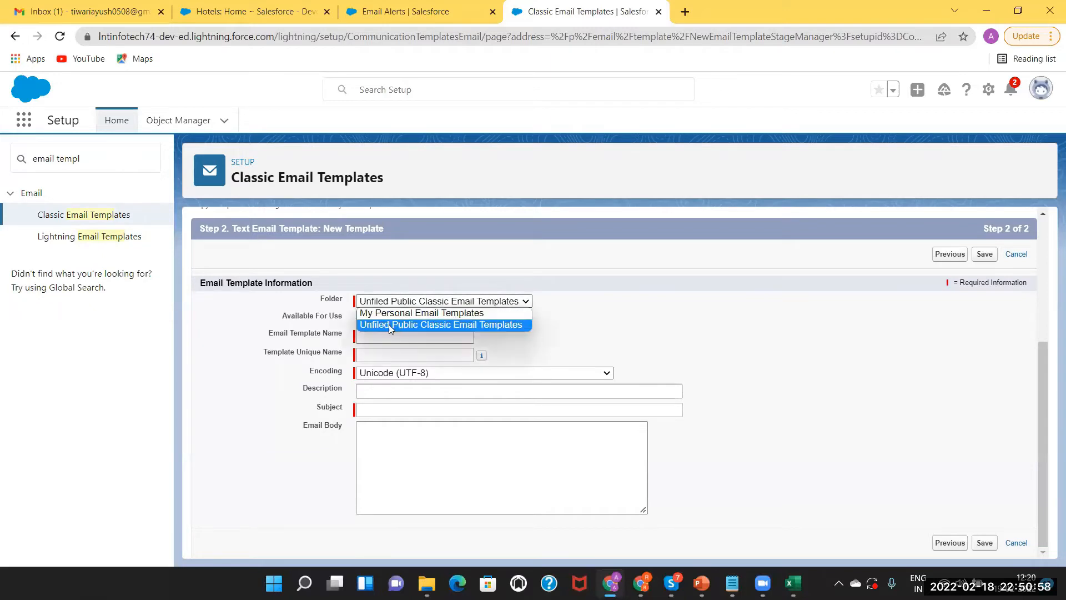
pyautogui.click(563, 324)
pyautogui.click(460, 303)
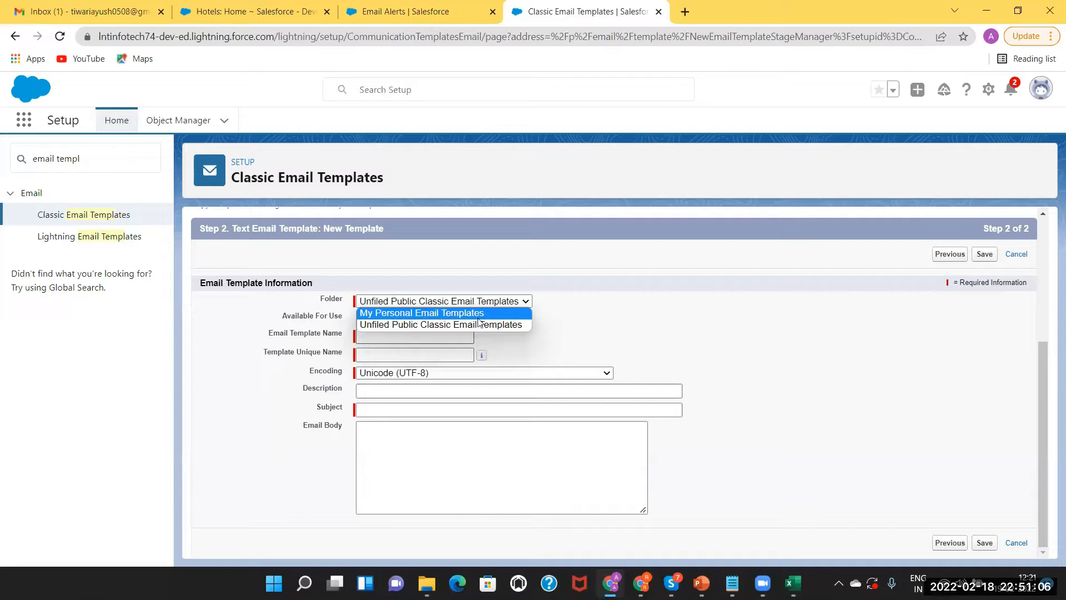
pyautogui.click(560, 316)
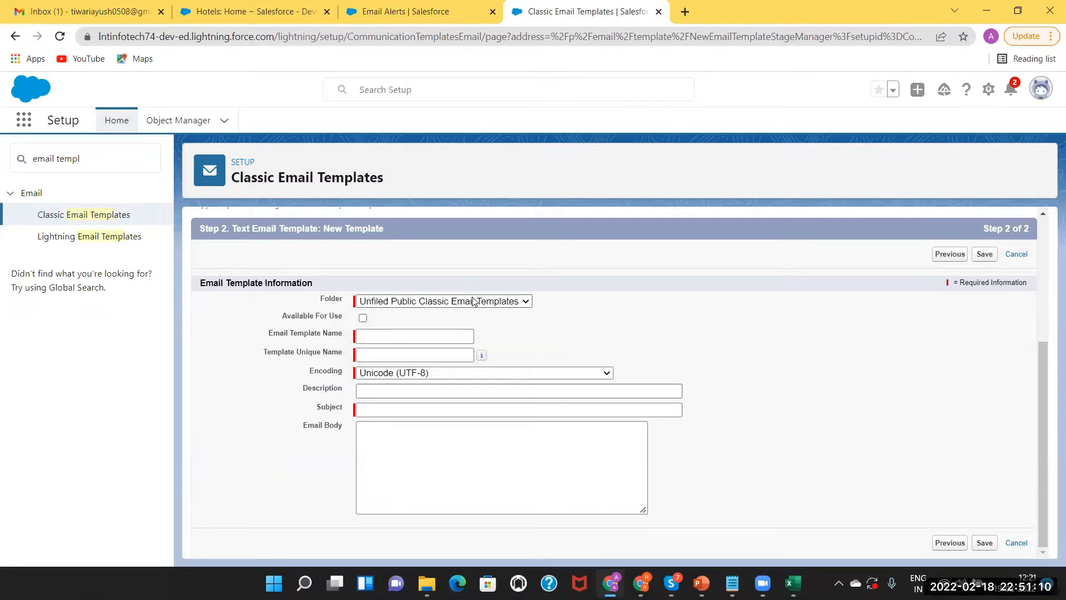
pyautogui.click(396, 338)
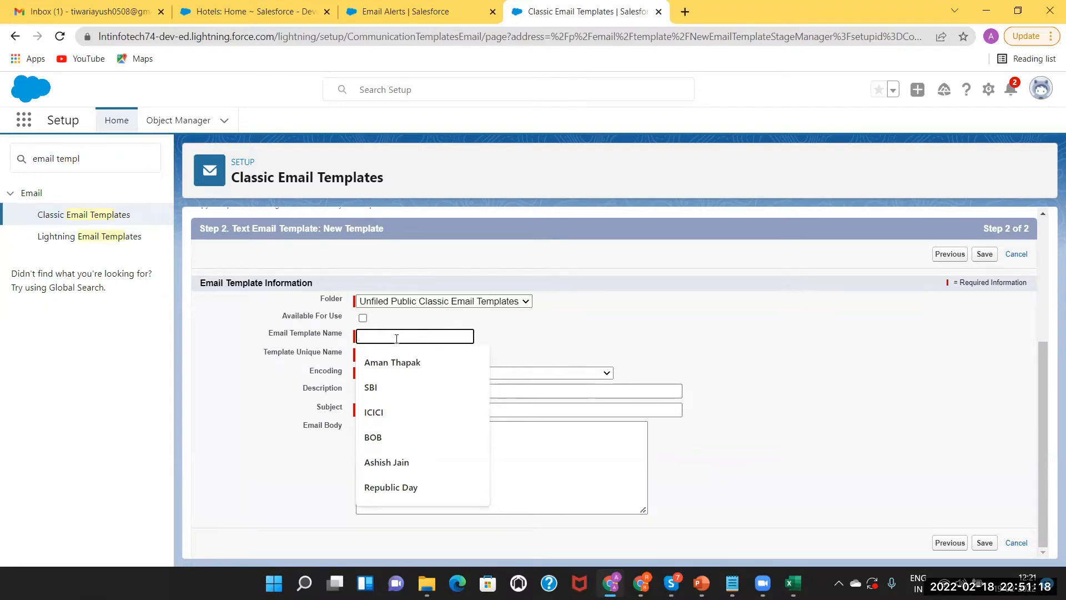
# Name the template 'Taj Customer Notification', auto-filling its unique name and keeping UTF-8 encoding
pyautogui.write('Se')
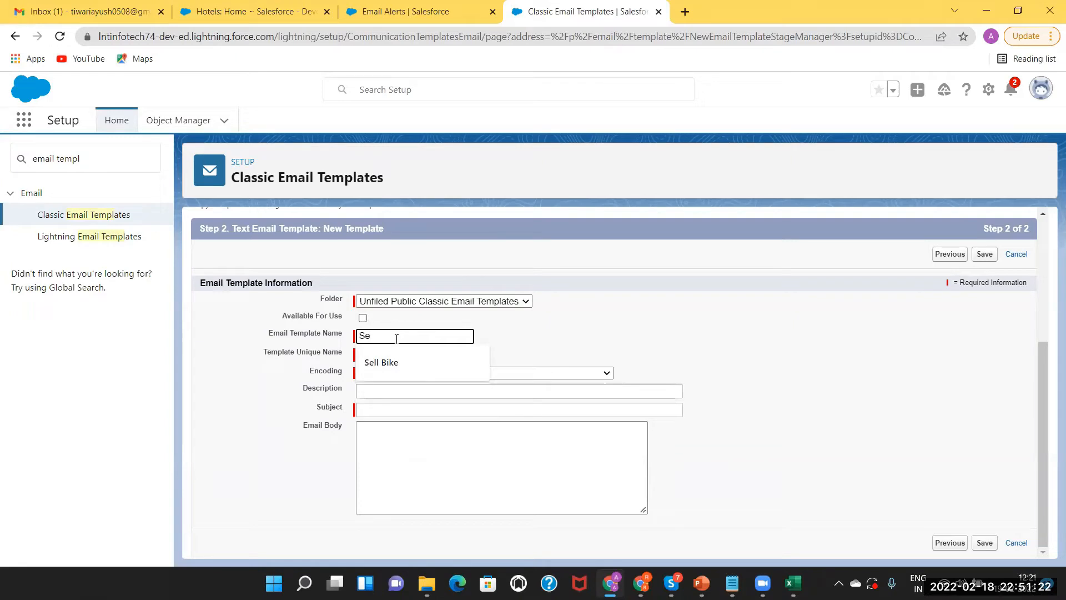
pyautogui.press('BackSpace')
pyautogui.press('BackSpace')
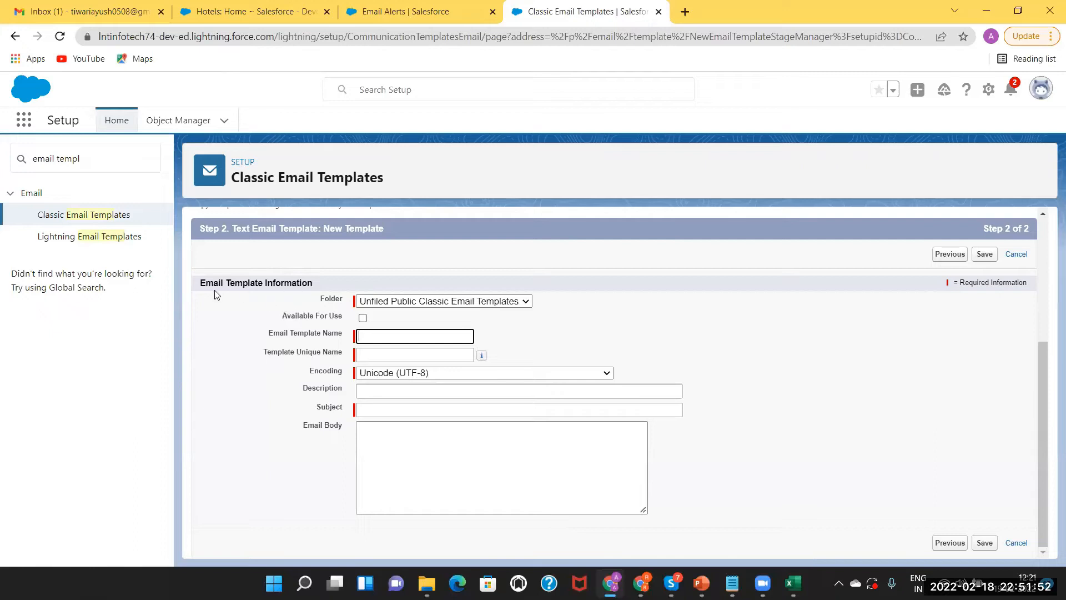
pyautogui.click(364, 335)
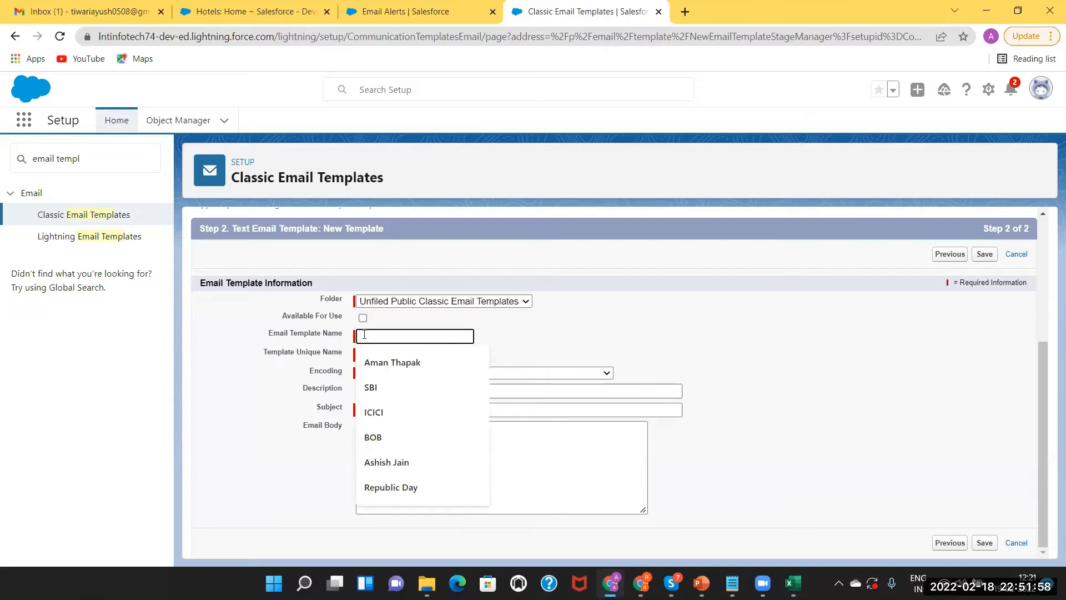
pyautogui.write('Taj ')
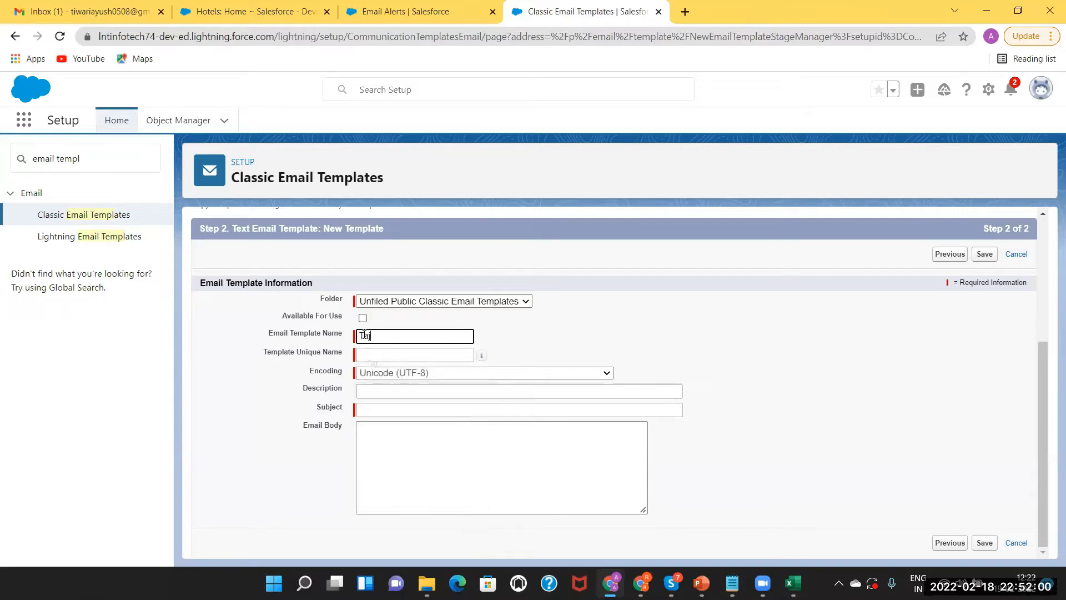
pyautogui.write('Customer Notification')
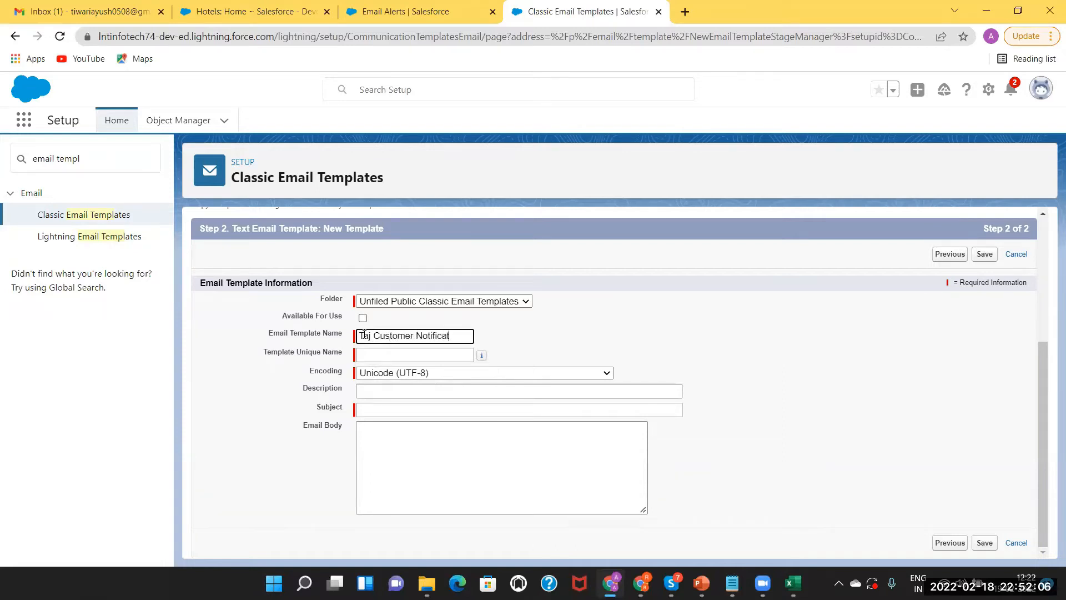
pyautogui.click(371, 355)
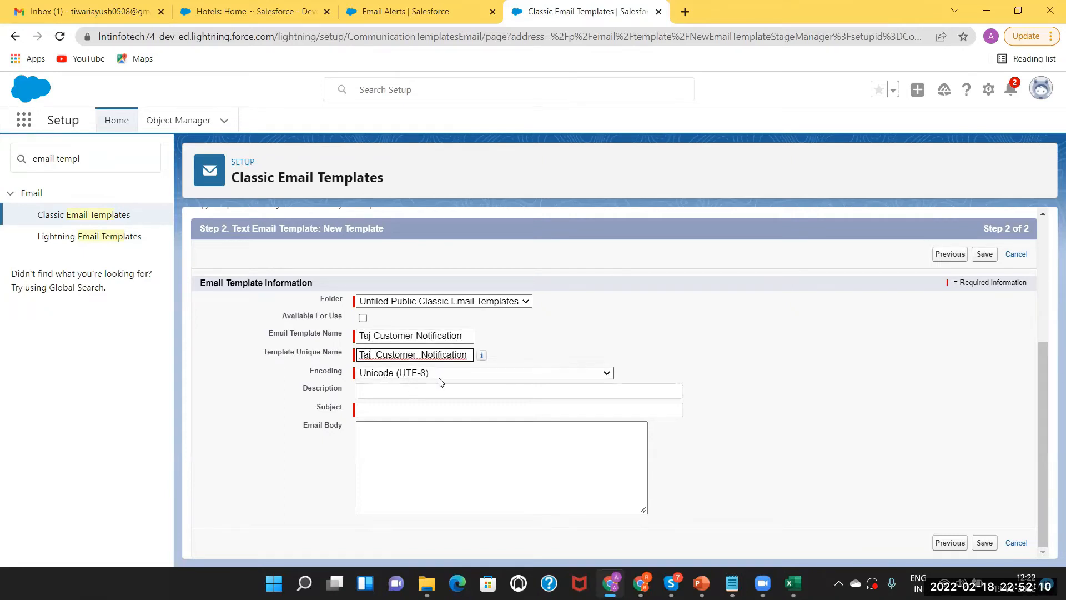
pyautogui.click(454, 373)
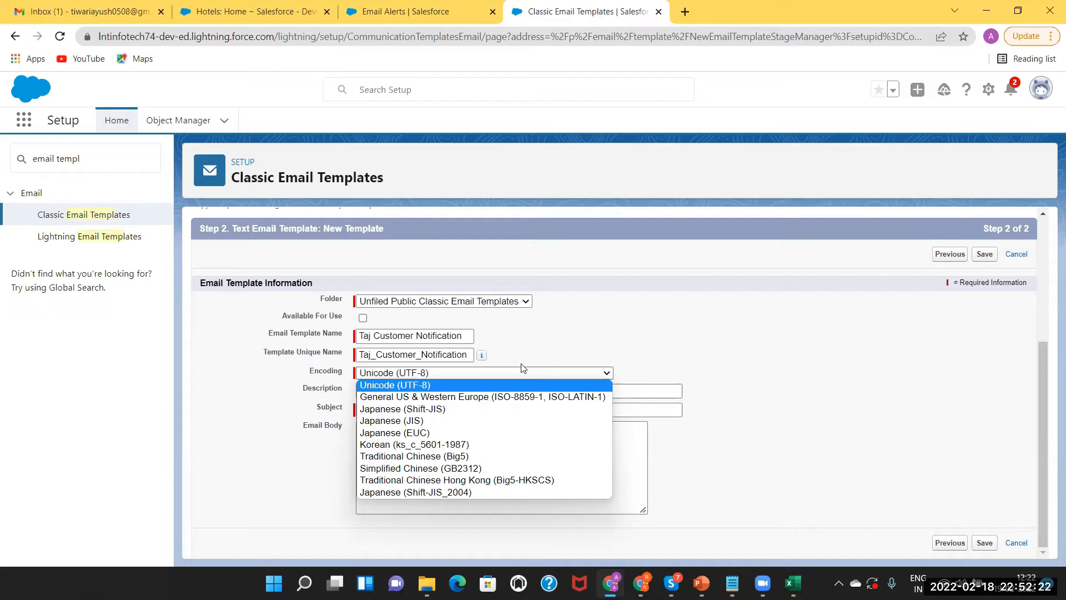
pyautogui.click(533, 333)
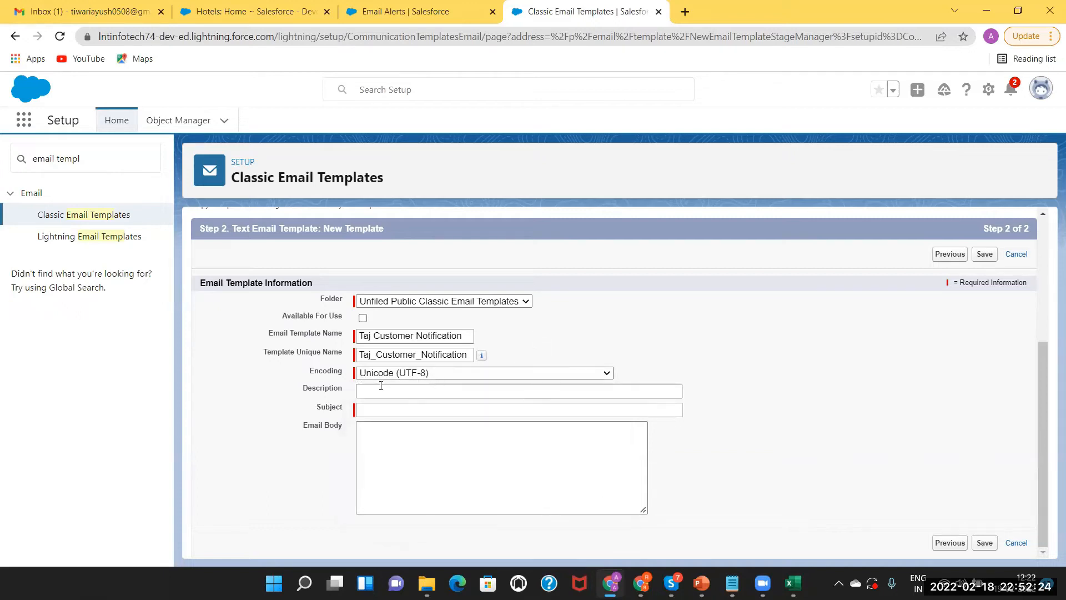
# Set the subject to 'Celebration at Taj' in place of 'Party Tonight'
pyautogui.click(387, 411)
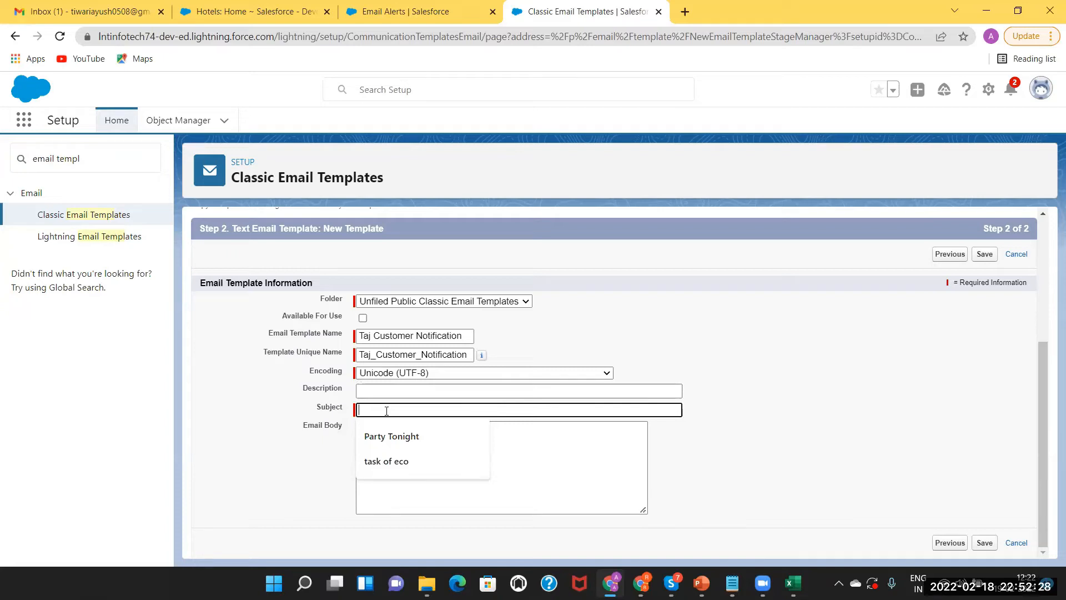
pyautogui.click(392, 437)
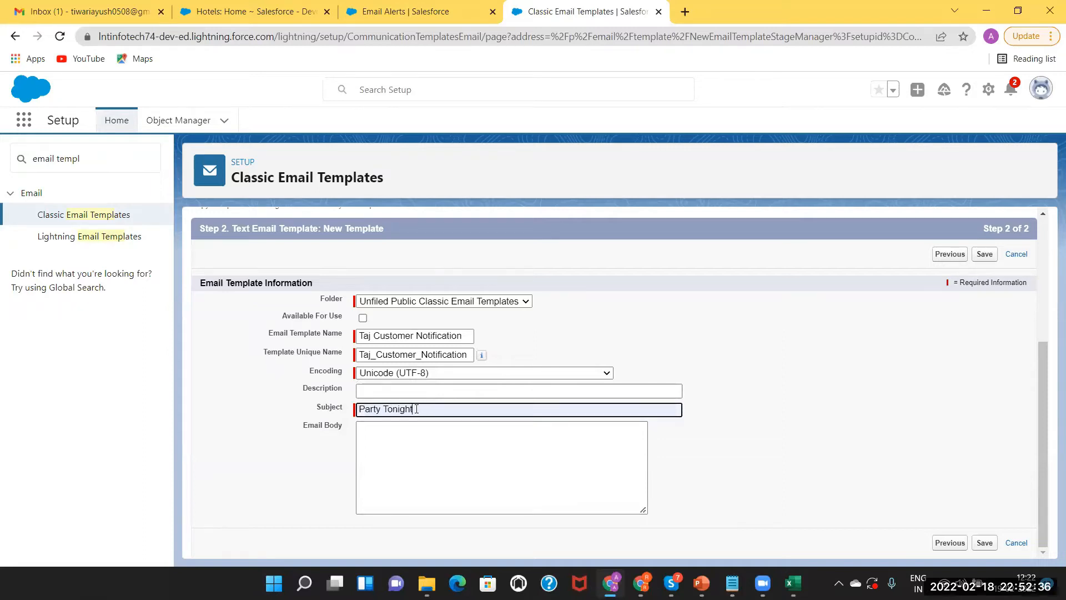
pyautogui.press('BackSpace')
pyautogui.press('BackSpace')
pyautogui.press('BackSpace')
pyautogui.press('BackSpace')
pyautogui.press('BackSpace')
pyautogui.press('BackSpace')
pyautogui.press('BackSpace')
pyautogui.press('BackSpace')
pyautogui.press('BackSpace')
pyautogui.press('BackSpace')
pyautogui.press('BackSpace')
pyautogui.press('BackSpace')
pyautogui.press('BackSpace')
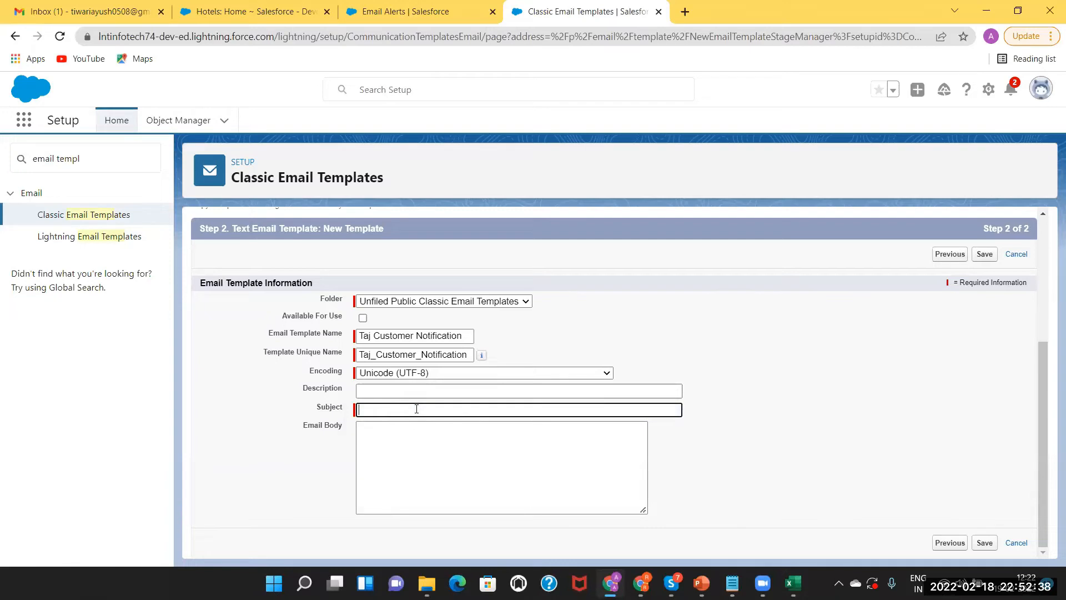
pyautogui.write('Celebration at Taj')
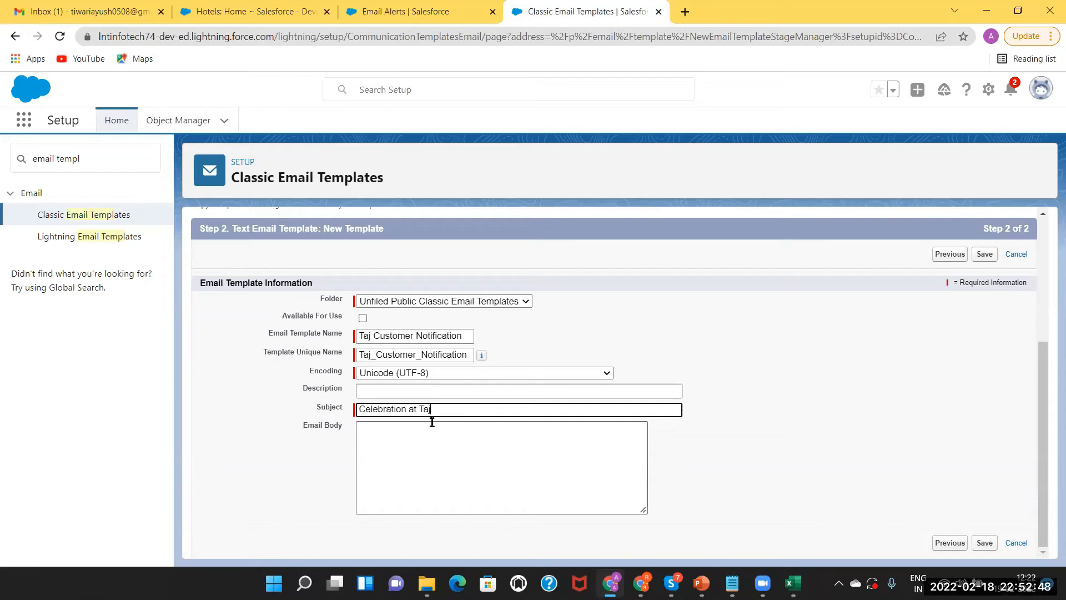
pyautogui.click(404, 423)
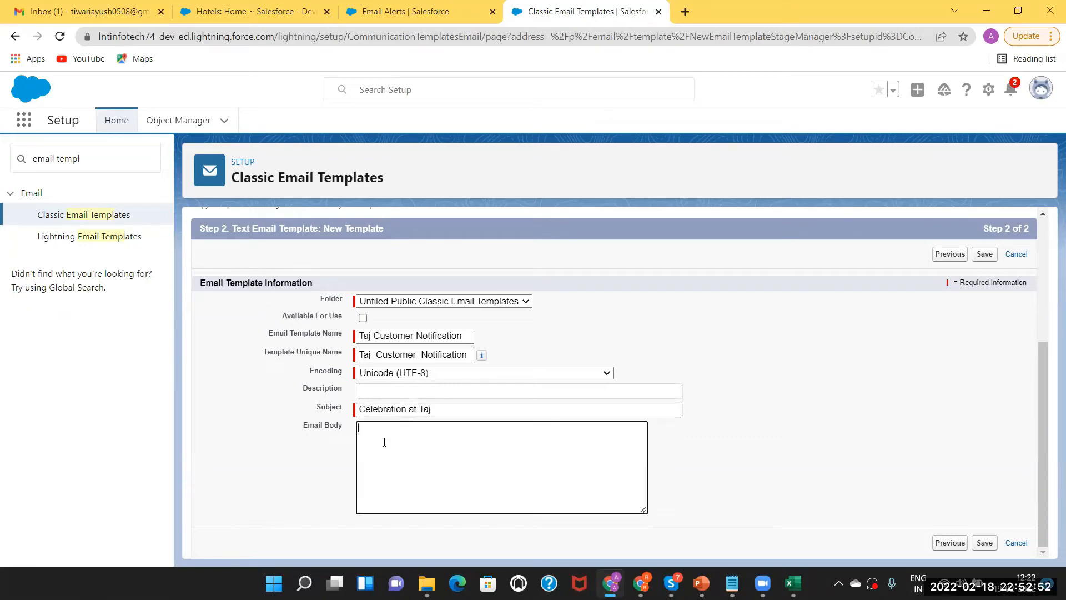
# Write 'Hello, Greetings', the 'celebration today at 9 pm' invitation and a 'Venue :' line
pyautogui.write('Hello,')
pyautogui.press('Return')
pyautogui.write('Greetings')
pyautogui.press('Return')
pyautogui.press('Return')
pyautogui.write('Lets all come together for t')
pyautogui.press('BackSpace')
pyautogui.write('celeb')
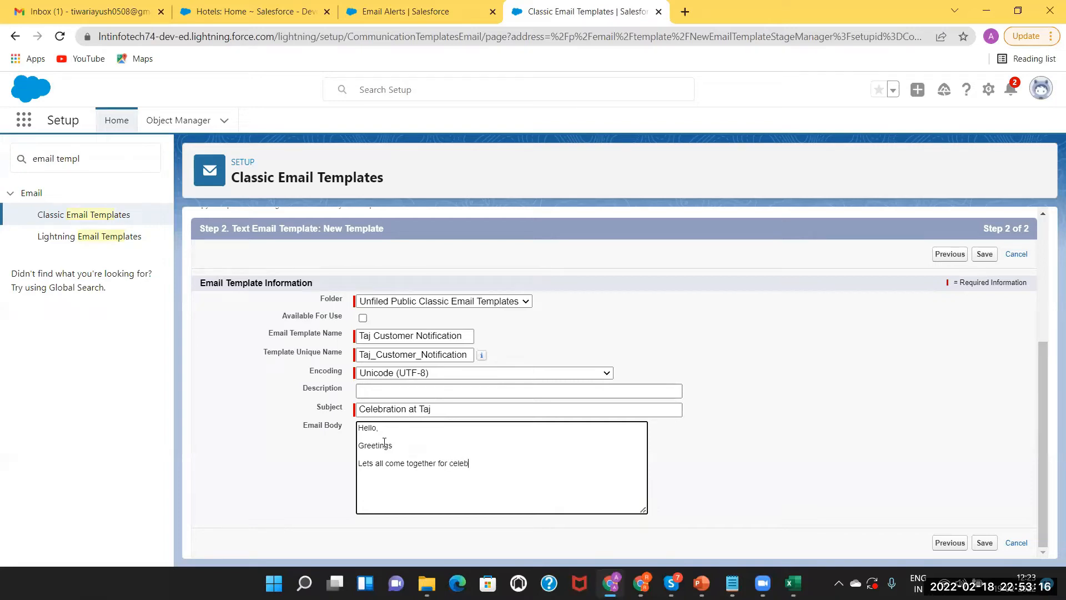
pyautogui.write('ration today at 9 pm.')
pyautogui.press('Return')
pyautogui.write('Venue :')
pyautogui.press('Return')
pyautogui.press('Return')
# Add 'Have a nice day!' and the 'Thanks & Regards, Admin Team, Taj Hotel' sign-off
pyautogui.write('Have a nice day')
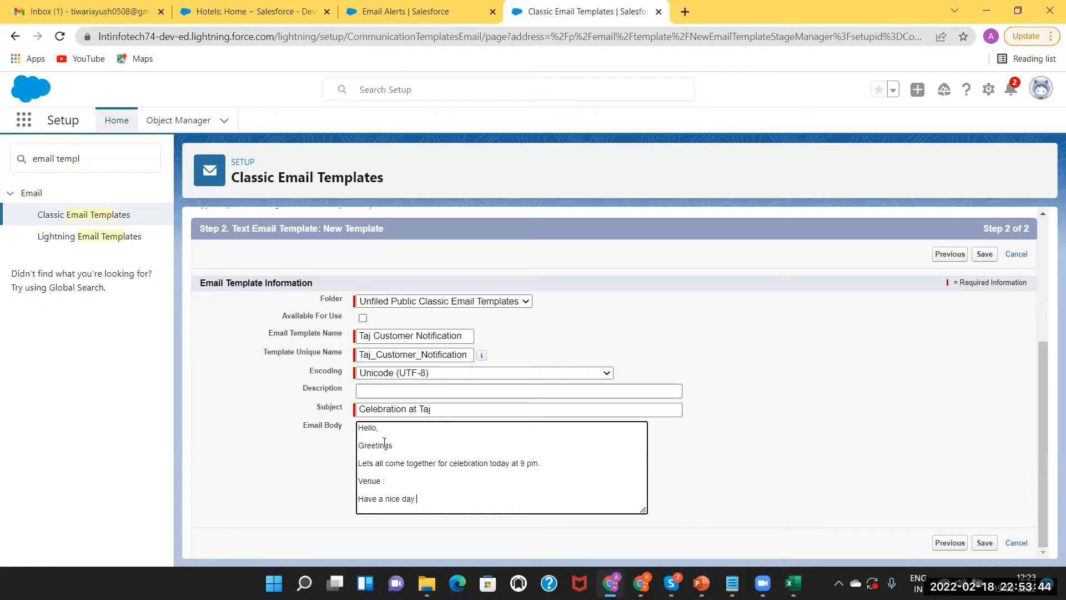
pyautogui.write(' aha')
pyautogui.press('BackSpace')
pyautogui.press('BackSpace')
pyautogui.write('!')
pyautogui.press('Return')
pyautogui.press('Return')
pyautogui.write('Thanks & Regards')
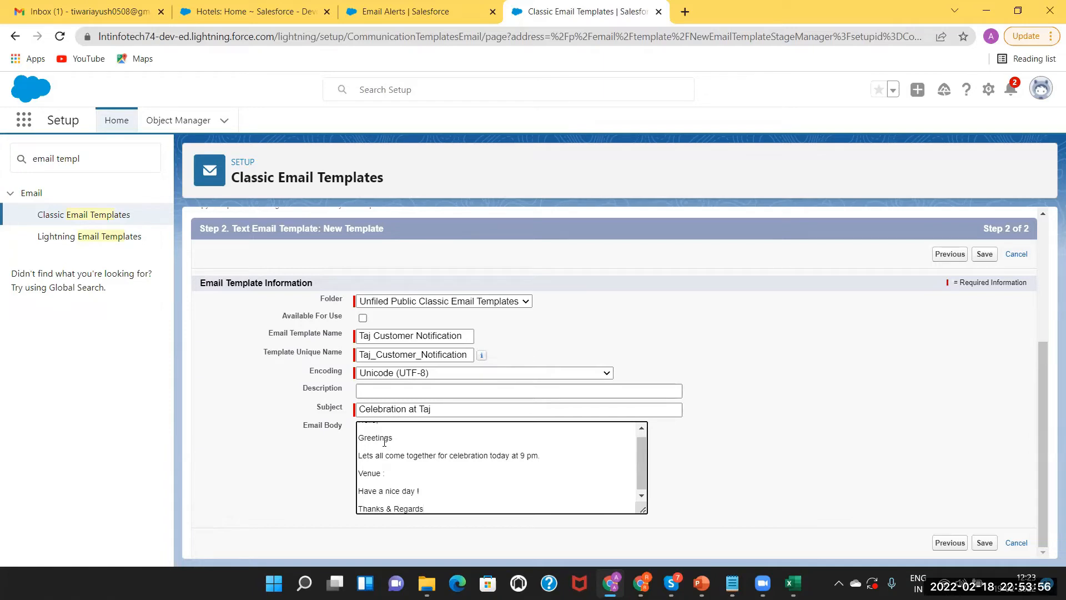
pyautogui.write(',')
pyautogui.press('Return')
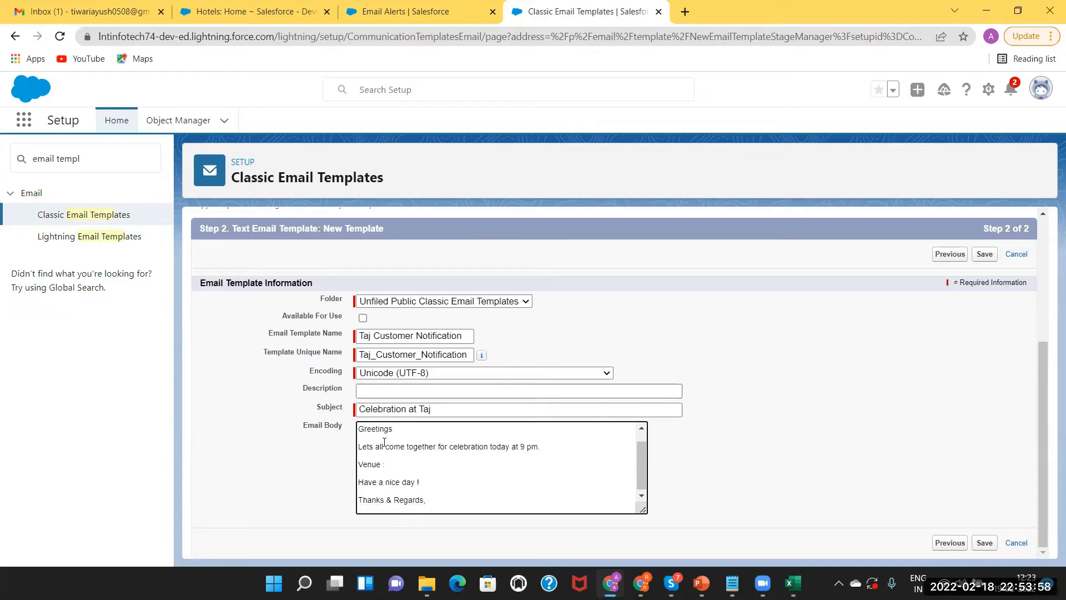
pyautogui.write('Admin Team')
pyautogui.press('Return')
pyautogui.write('Taj')
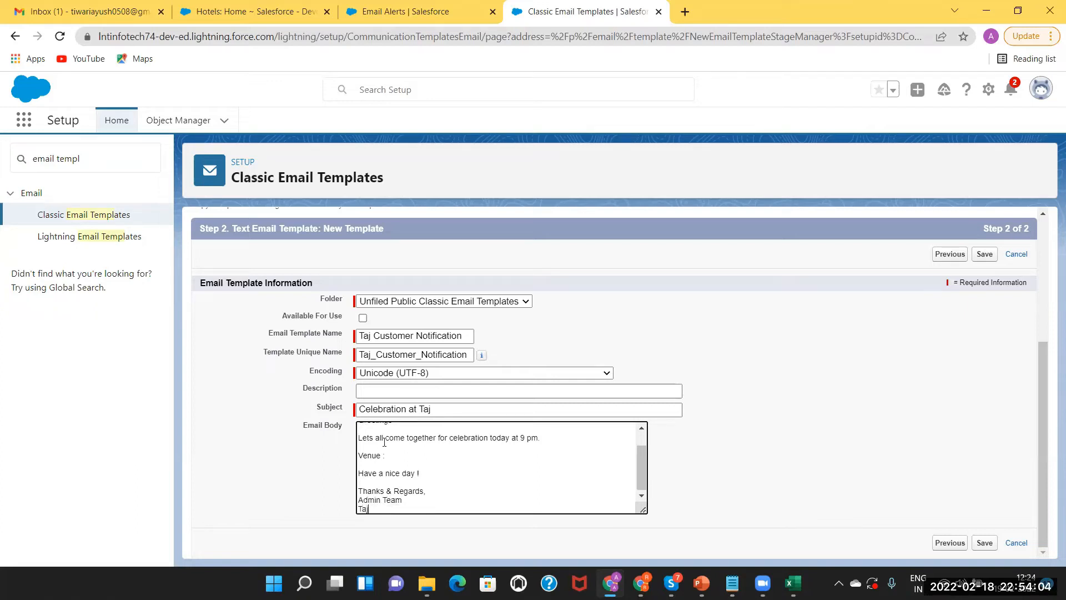
pyautogui.write(' Hotel')
pyautogui.click(642, 430)
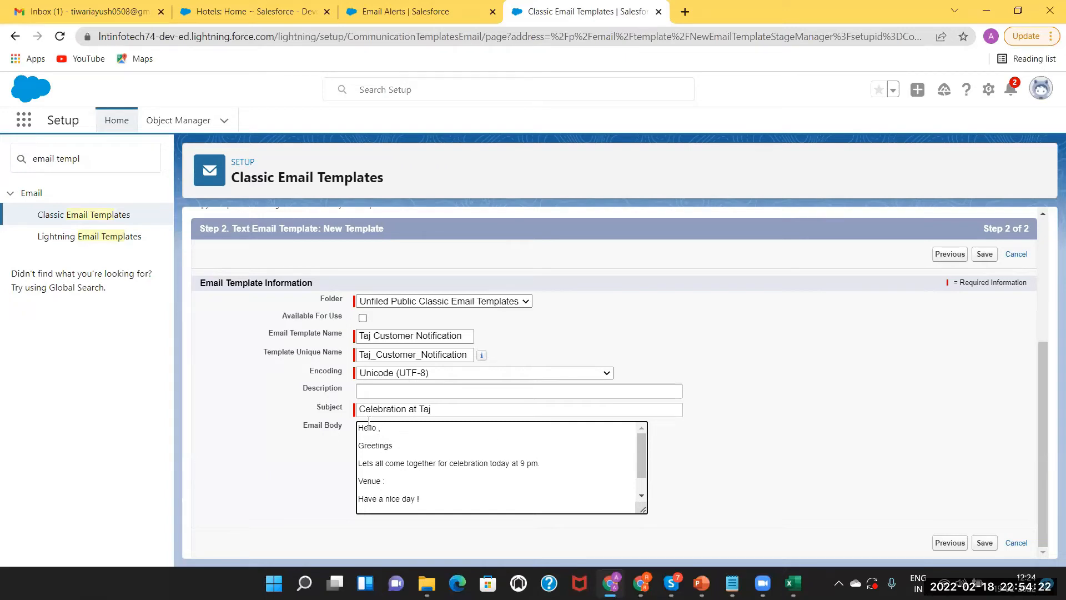
# Choose Hotel Customer Fields > Hotel Customer Name to generate {!Hotel_Customer__c.Name}
pyautogui.moveTo(1041, 448); pyautogui.dragTo(1033, 324)
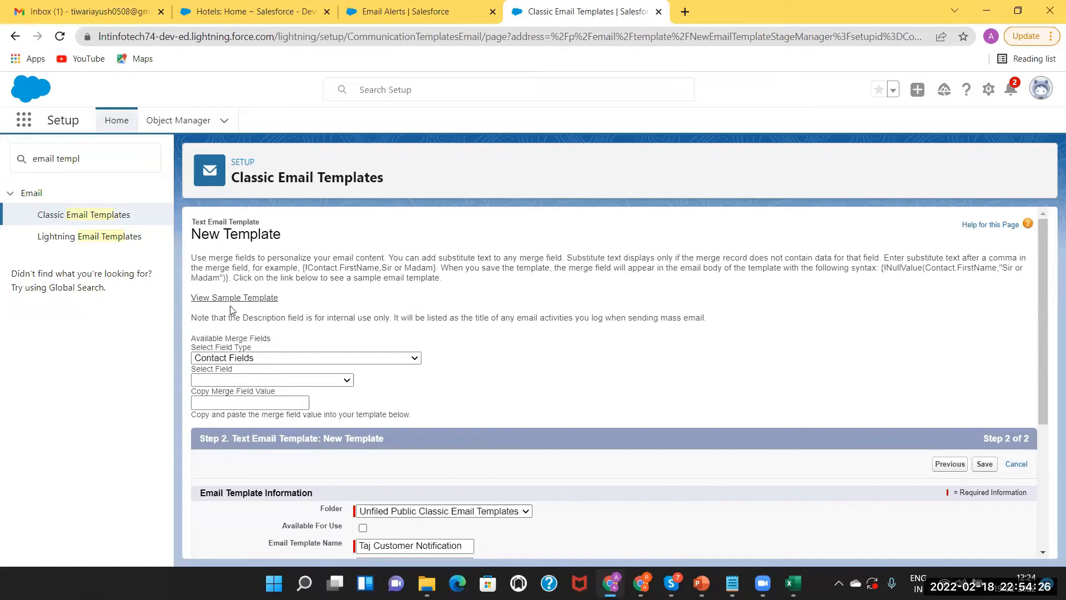
pyautogui.click(231, 358)
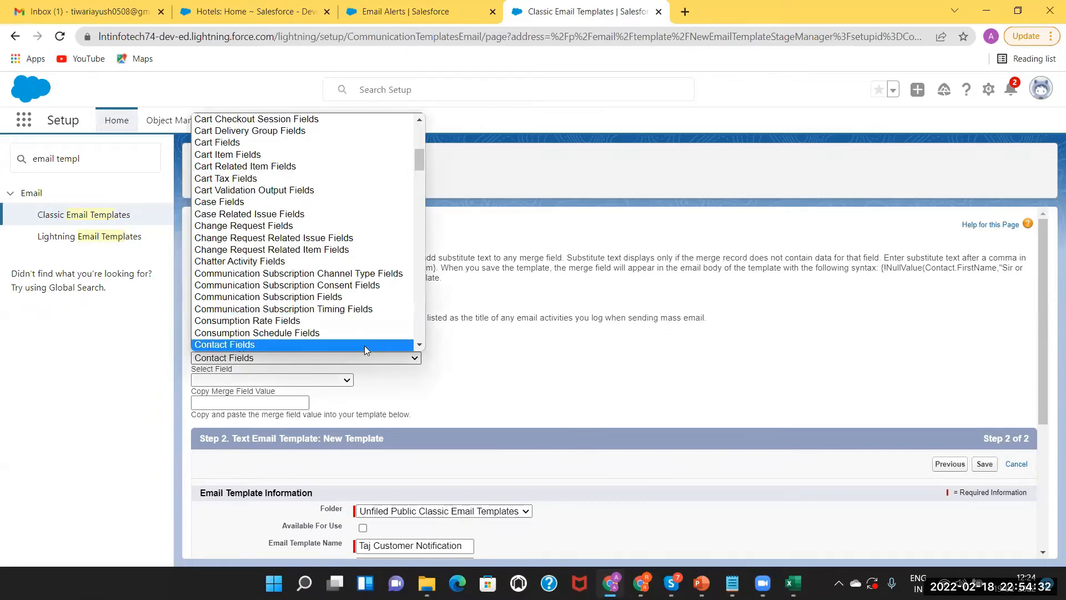
pyautogui.click(420, 343)
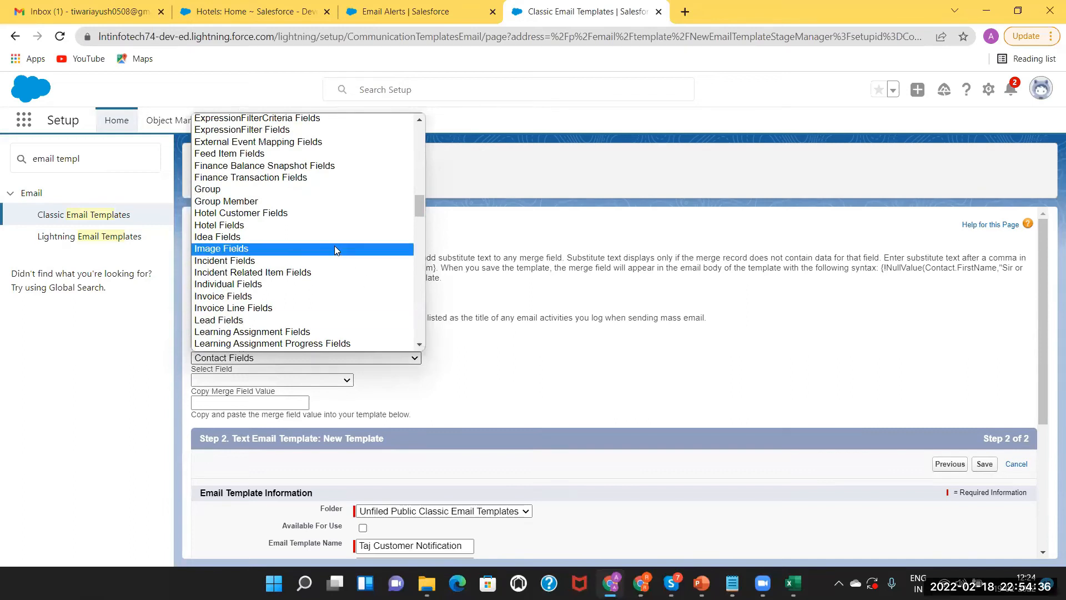
pyautogui.click(309, 226)
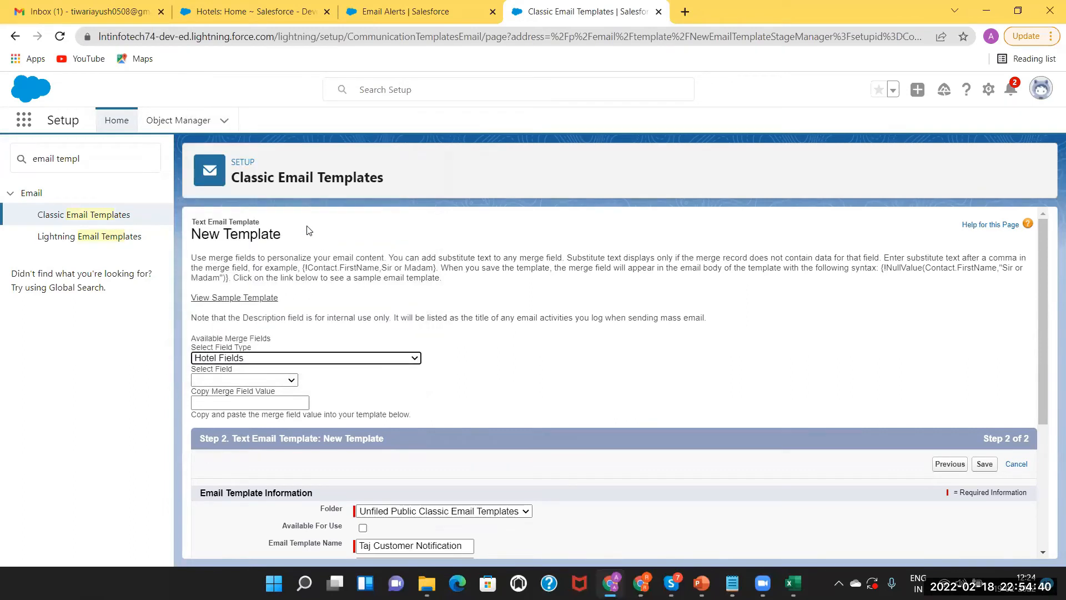
pyautogui.click(279, 381)
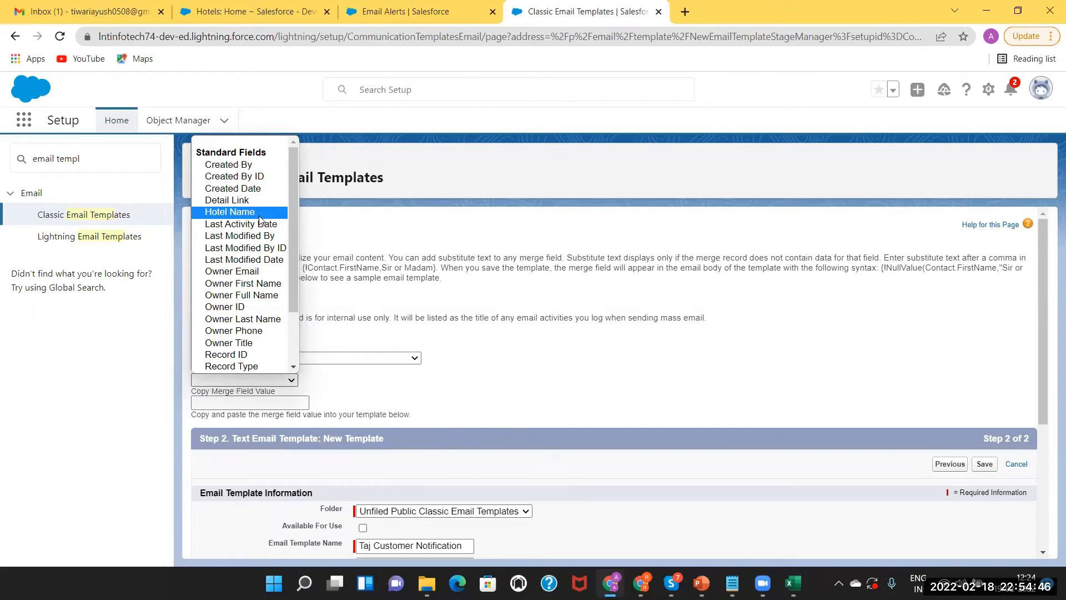
pyautogui.click(387, 349)
pyautogui.click(375, 354)
pyautogui.scroll(-1, 338, 333)
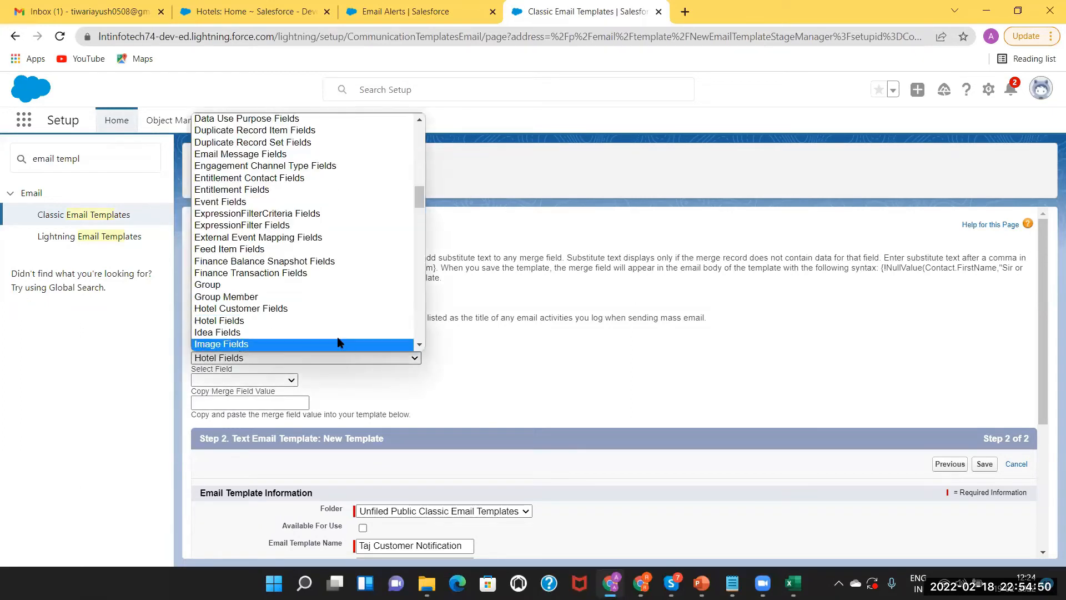
pyautogui.click(324, 305)
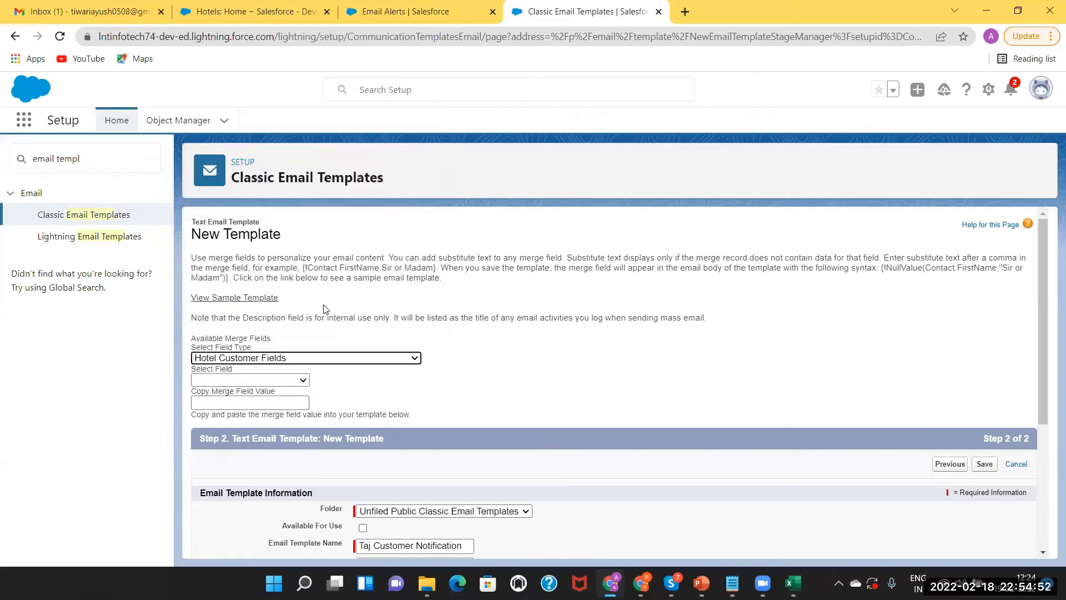
pyautogui.click(250, 379)
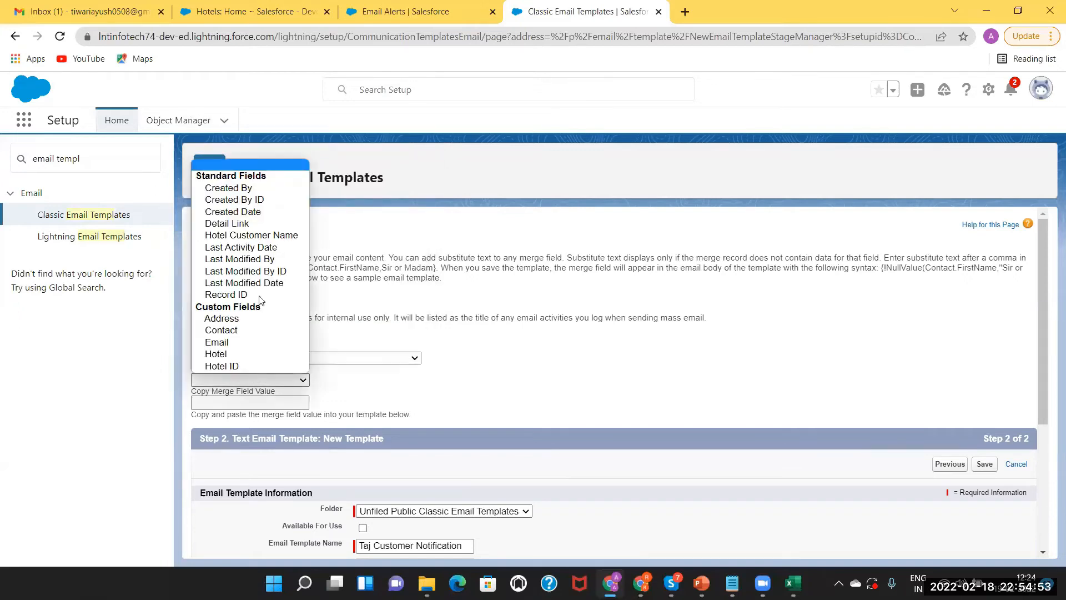
pyautogui.click(250, 236)
pyautogui.hotkey('ctrl', 'c')
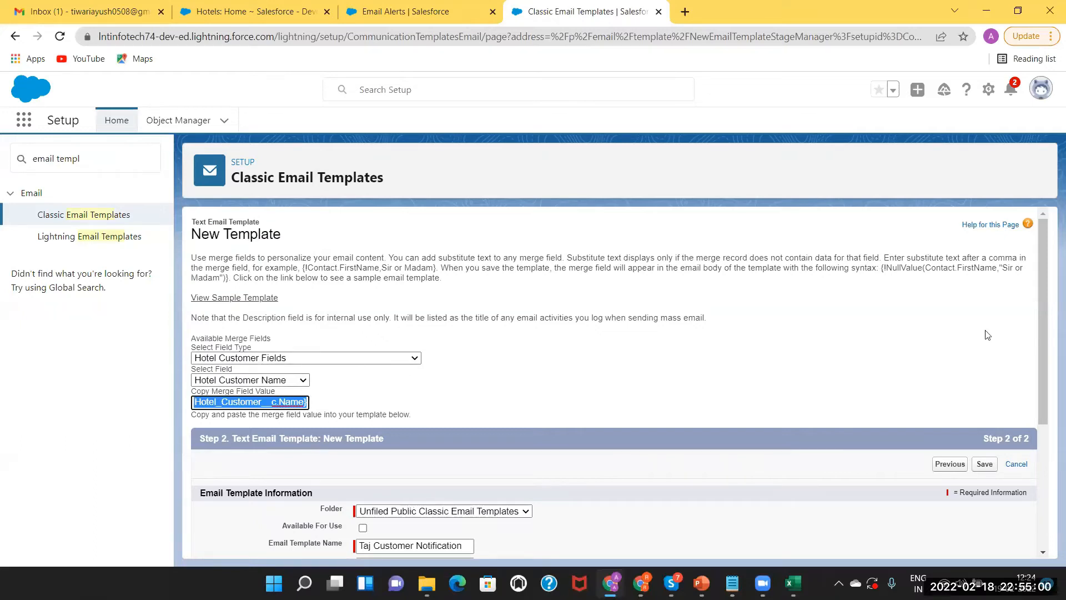
pyautogui.moveTo(1048, 261); pyautogui.dragTo(1039, 439)
pyautogui.click(376, 427)
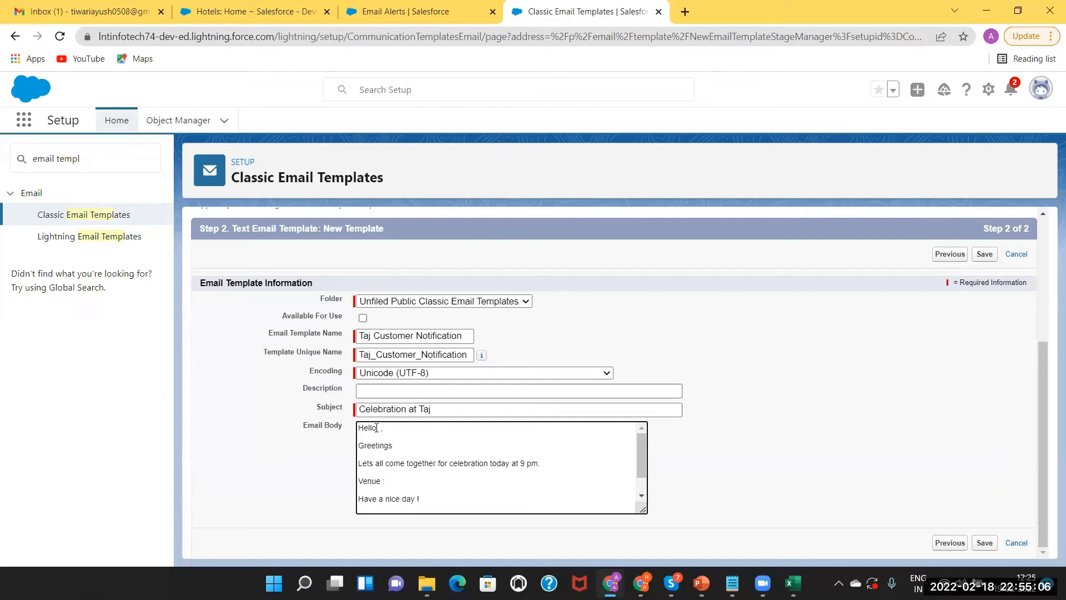
# Paste the customer name merge field after Hello and switch the field type to Hotel Fields
pyautogui.hotkey('ctrl', 'v')
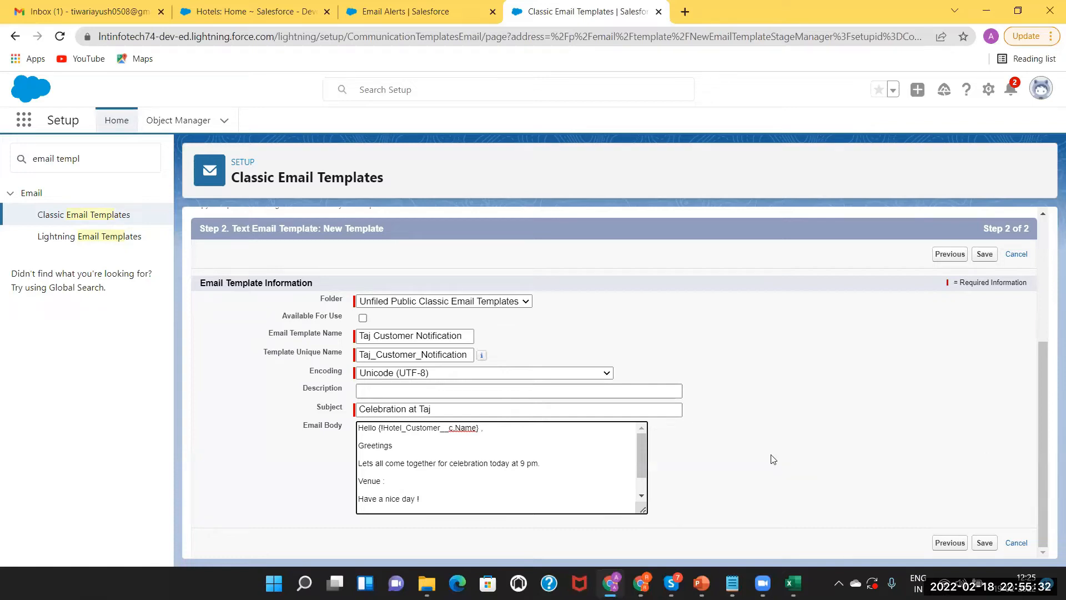
pyautogui.moveTo(1042, 464); pyautogui.dragTo(1037, 366)
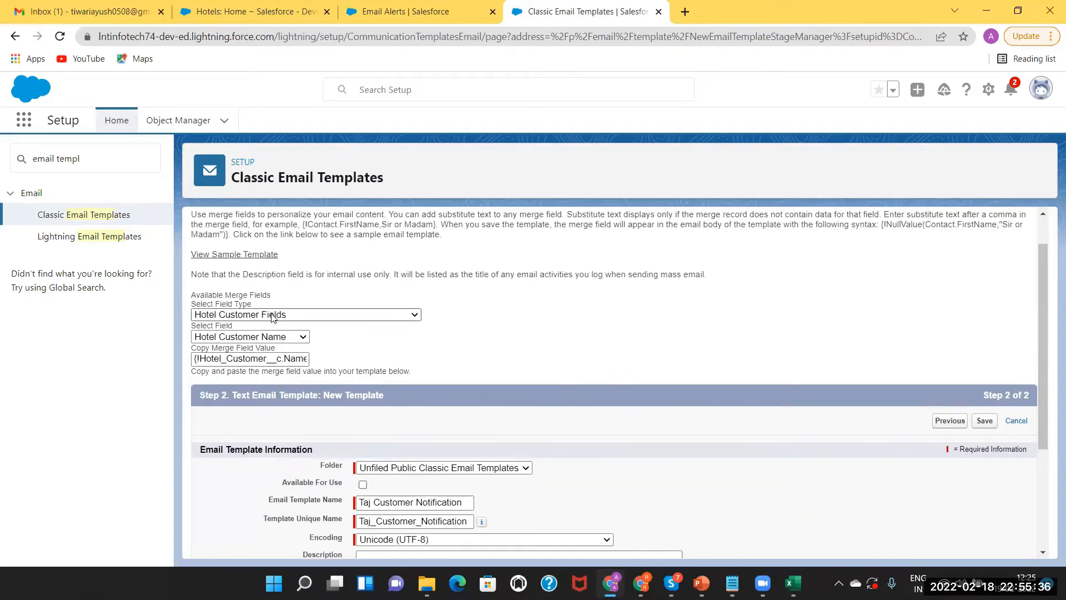
pyautogui.click(265, 338)
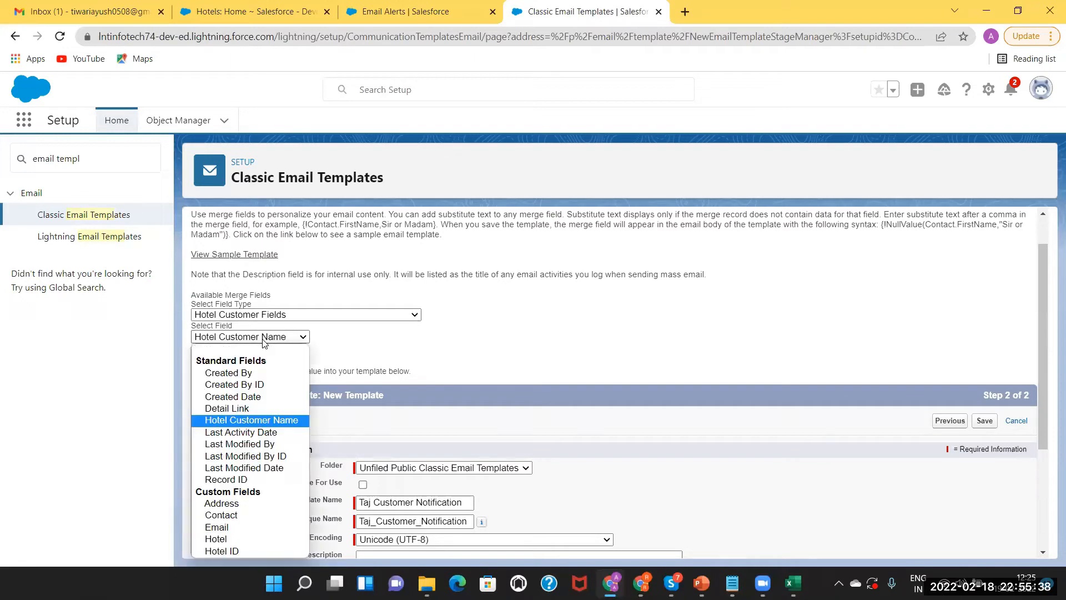
pyautogui.click(289, 314)
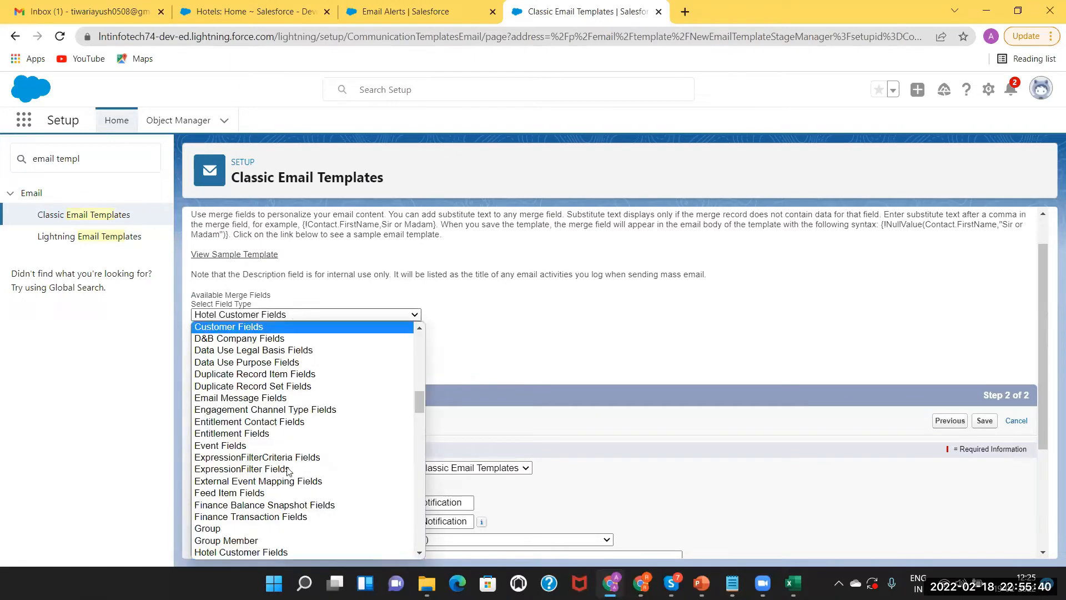
pyautogui.click(418, 553)
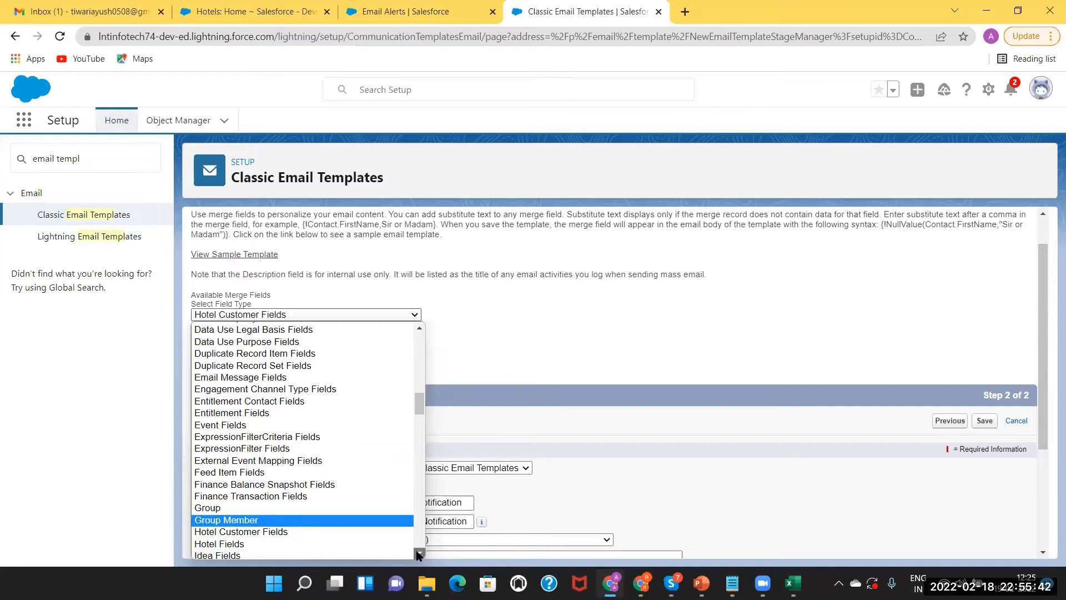
pyautogui.scroll(-1, 418, 552)
pyautogui.click(303, 509)
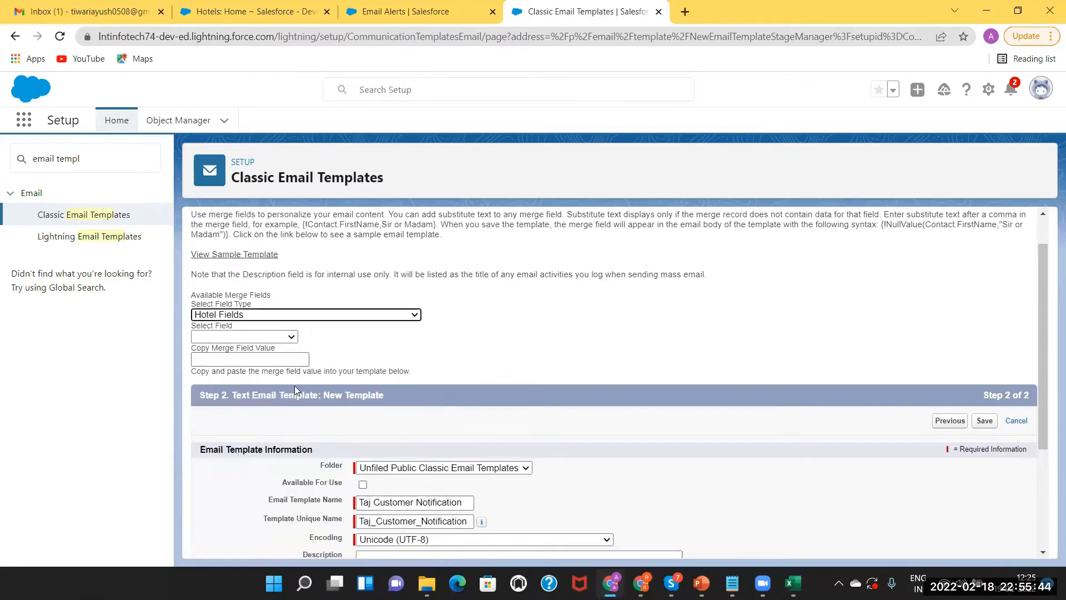
# Generate the Address merge field {!Hotel__c.Address__c} and paste it after 'Venue :'
pyautogui.click(267, 337)
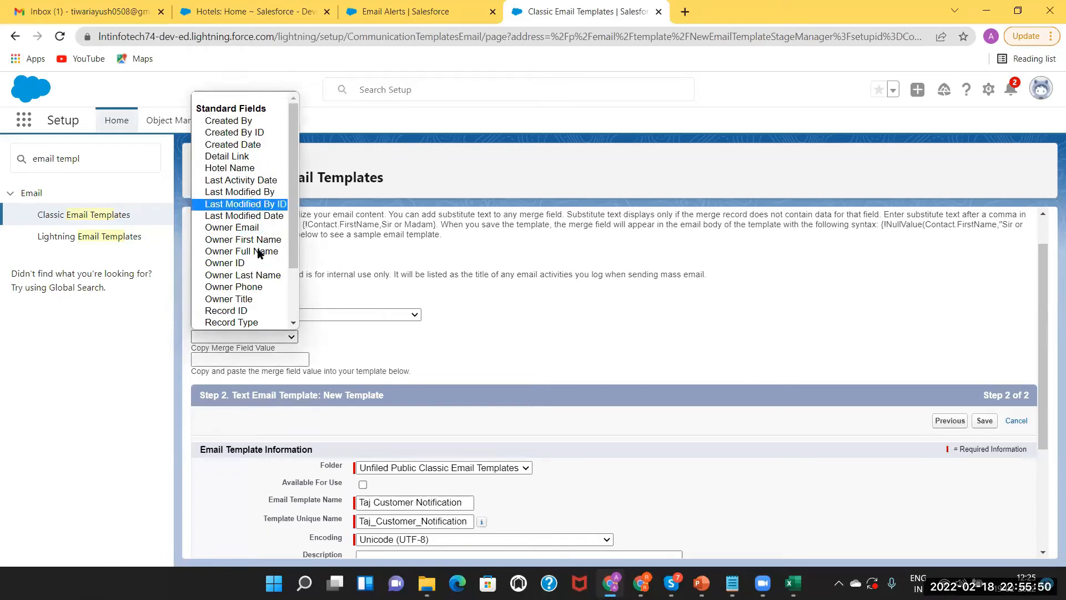
pyautogui.click(293, 324)
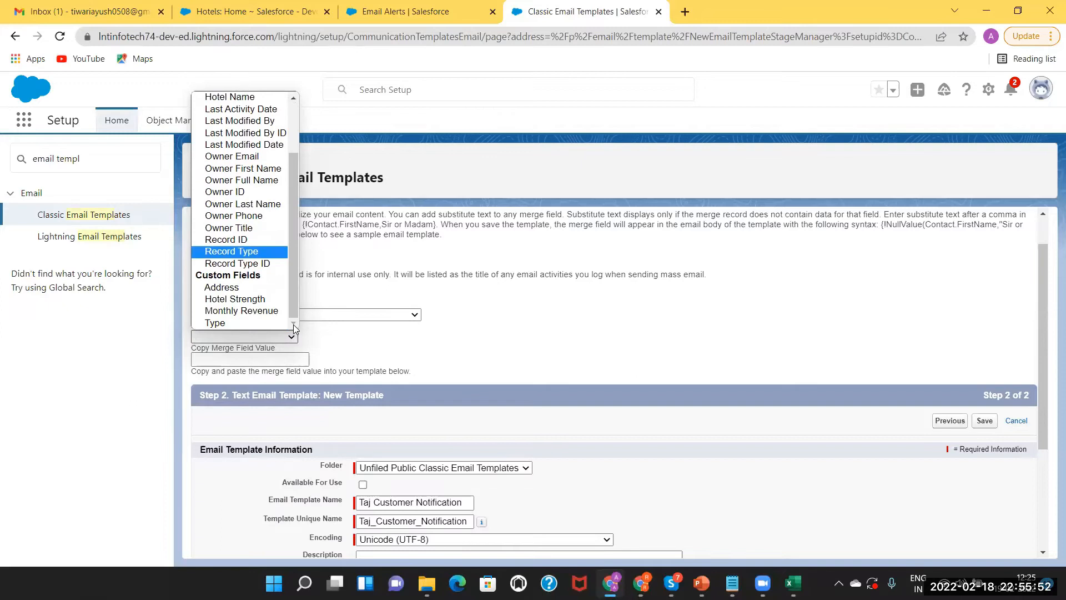
pyautogui.click(251, 286)
pyautogui.hotkey('ctrl', 'c')
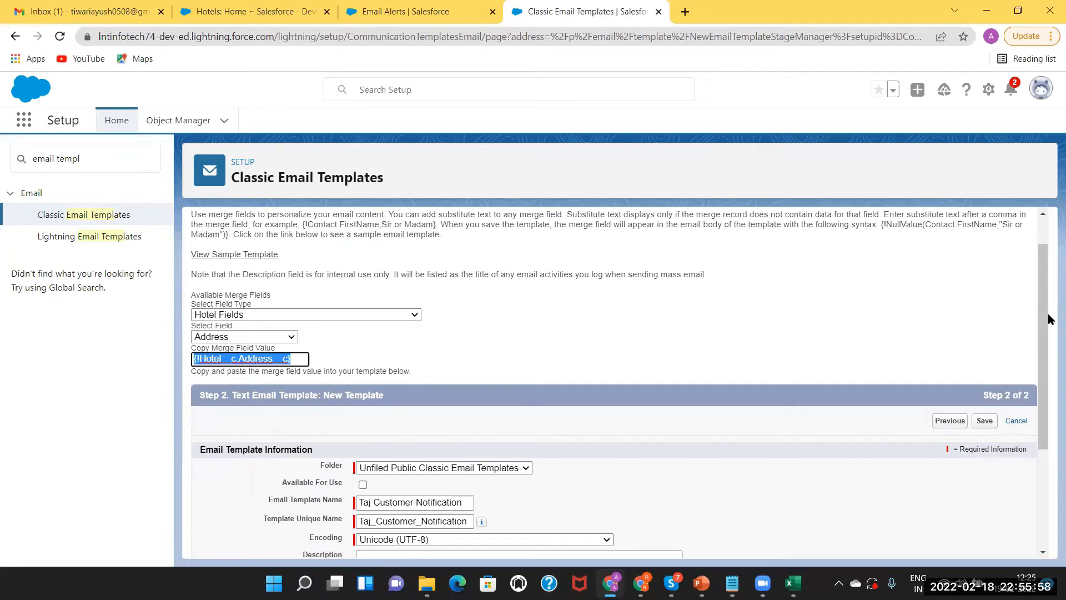
pyautogui.moveTo(1040, 310); pyautogui.dragTo(1042, 472)
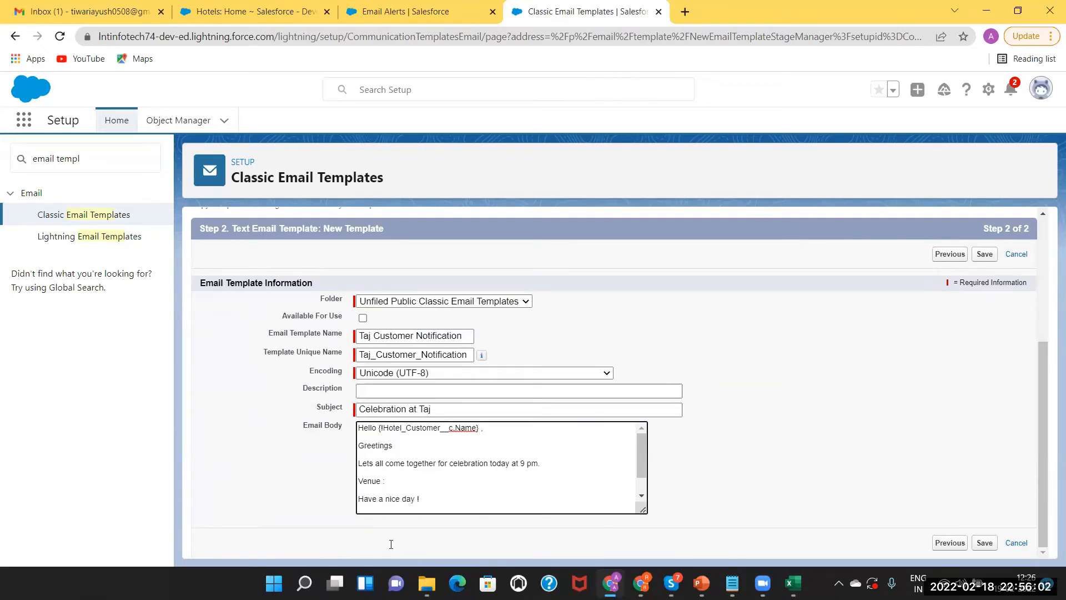
pyautogui.hotkey('ctrl', 'v')
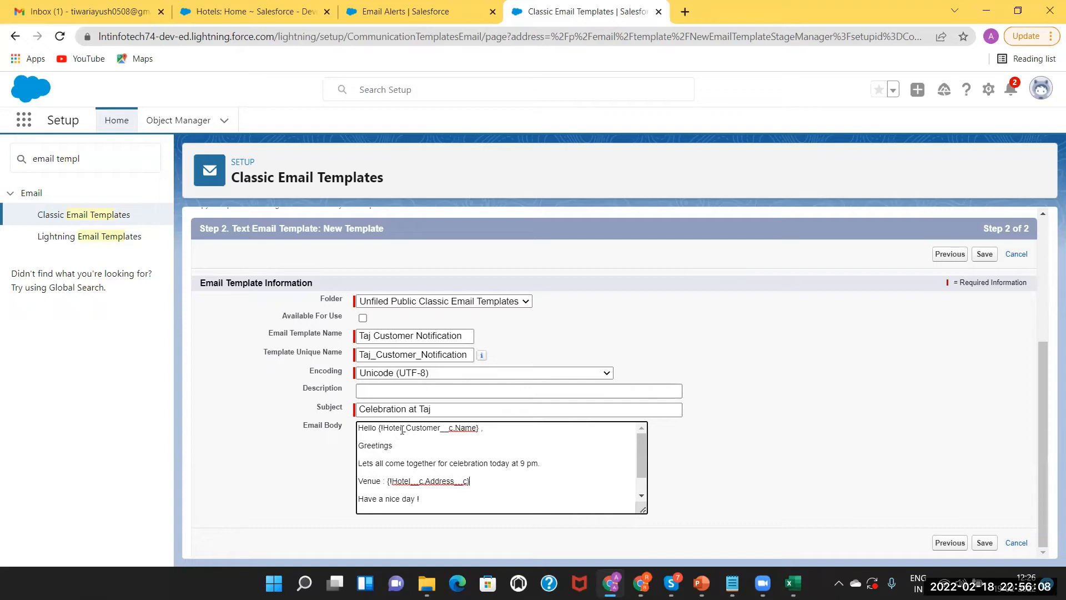
pyautogui.moveTo(642, 454)
pyautogui.mouseDown()
pyautogui.moveTo(641, 473)
pyautogui.moveTo(639, 451)
pyautogui.mouseUp()
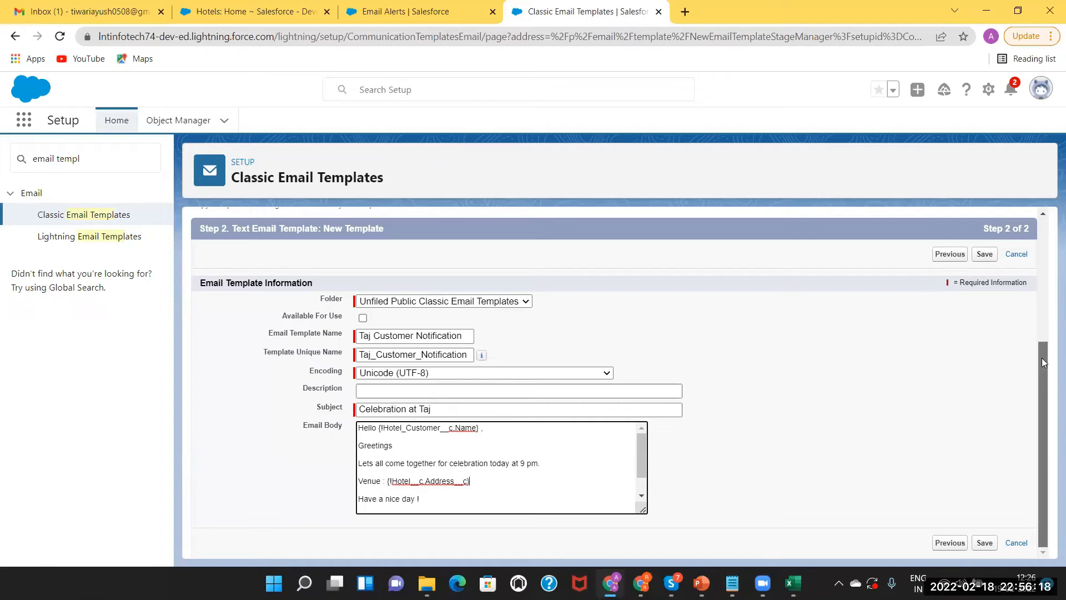
# Save the new Taj Customer Notification email template
pyautogui.click(985, 255)
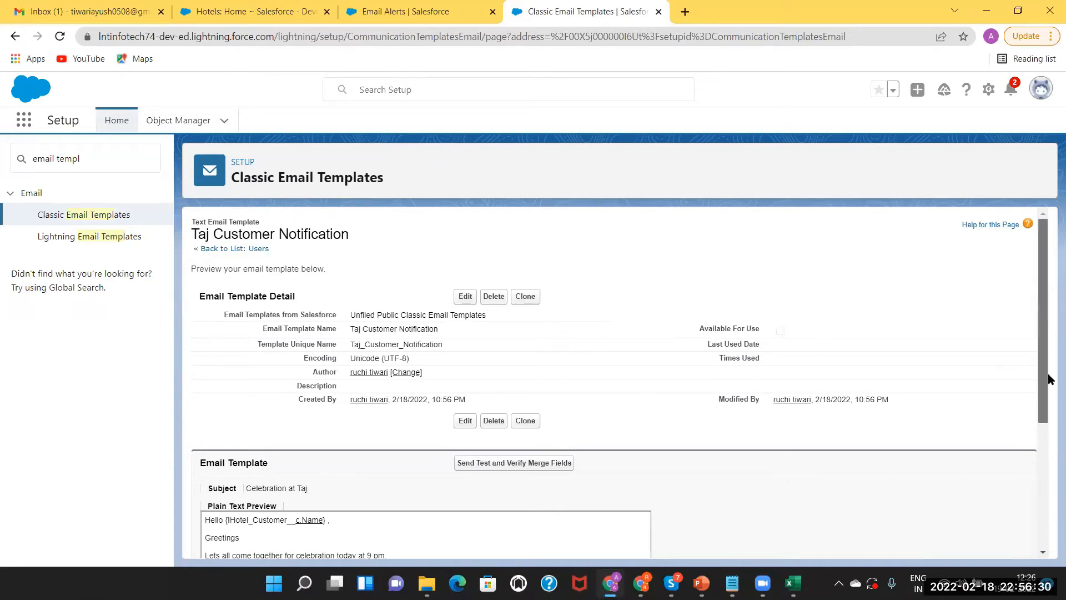
pyautogui.scroll(-3, 1047, 444)
pyautogui.scroll(4, 1036, 280)
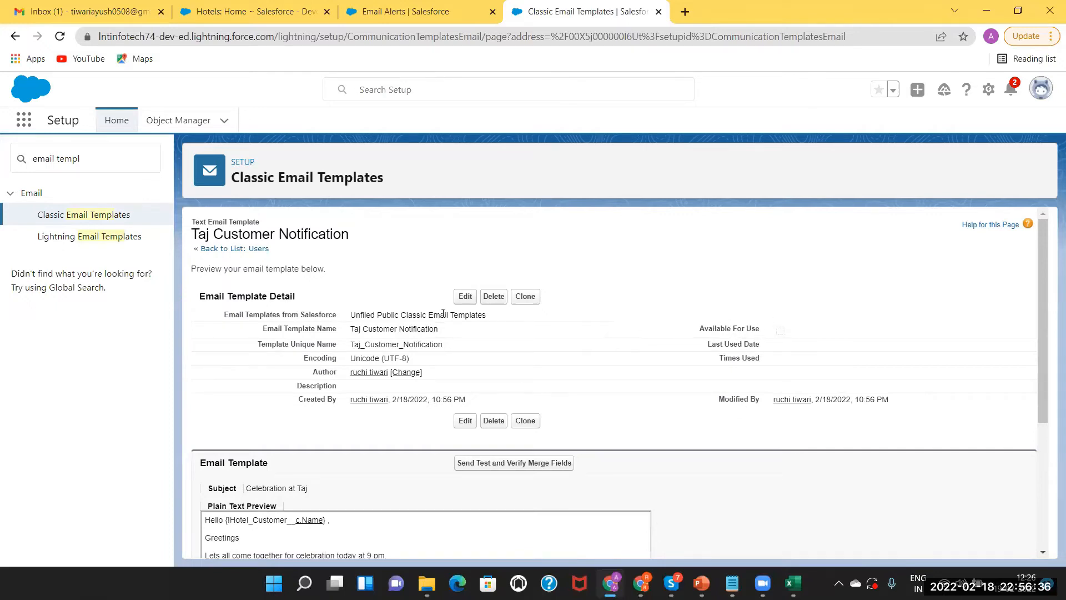
# Edit the Taj Customer Notification template to mark it Available For Use, and save
pyautogui.click(464, 296)
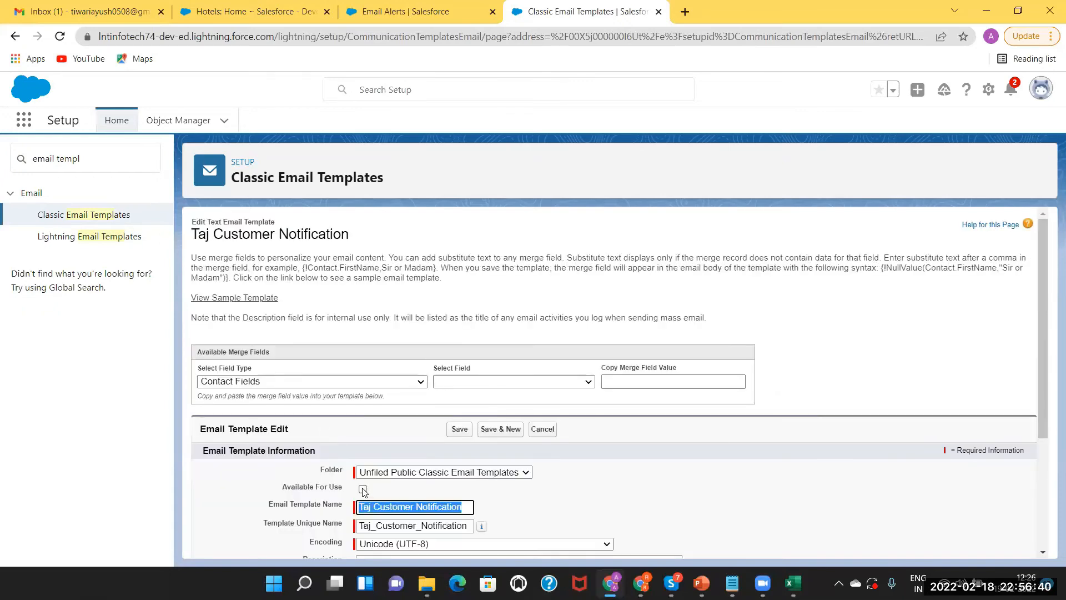
pyautogui.click(363, 490)
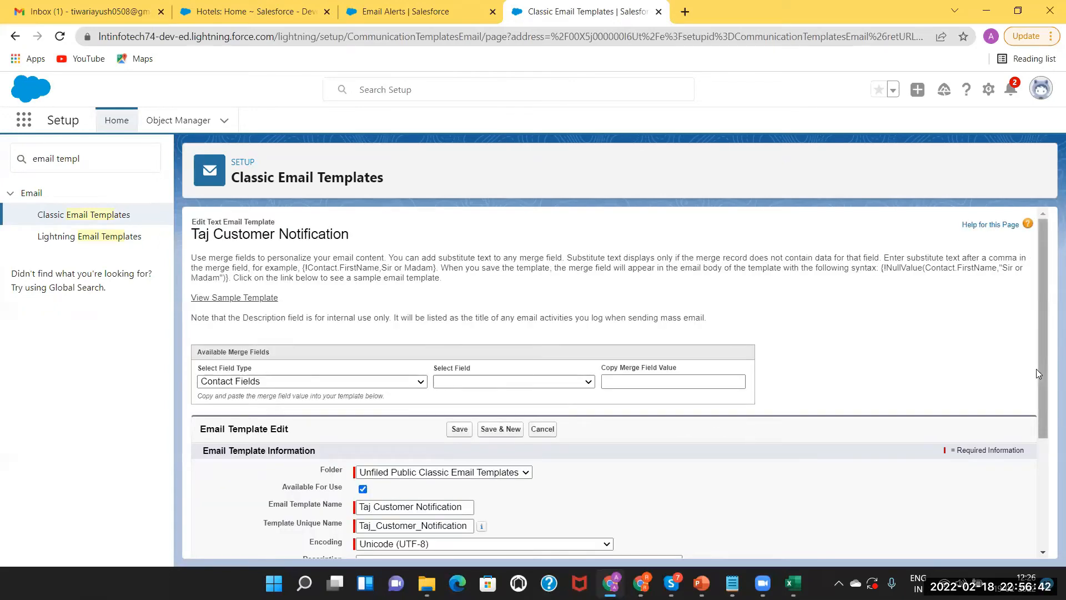
pyautogui.click(1048, 463)
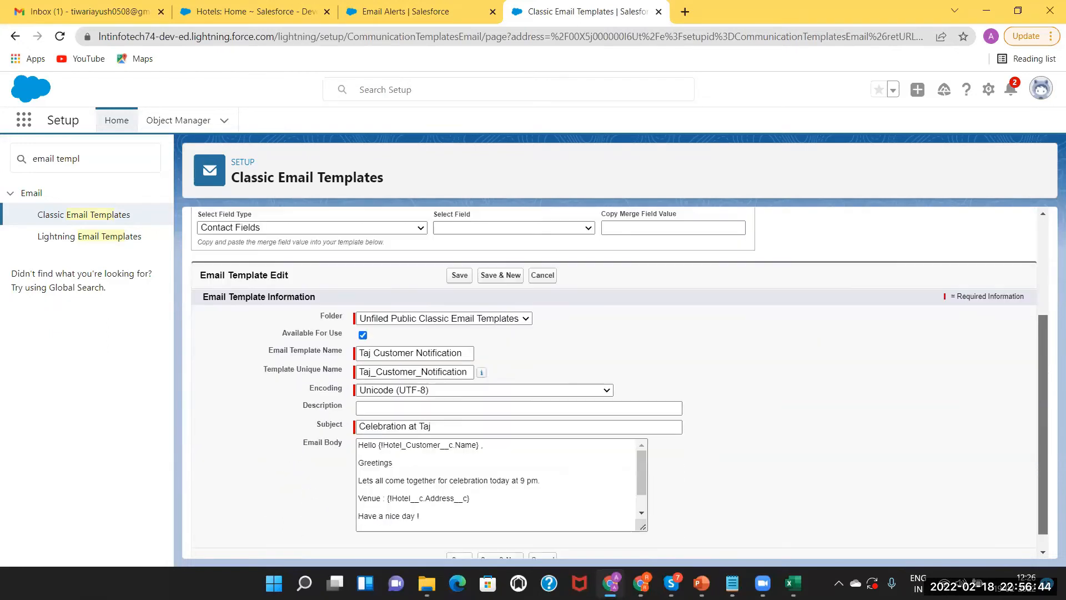
pyautogui.click(459, 541)
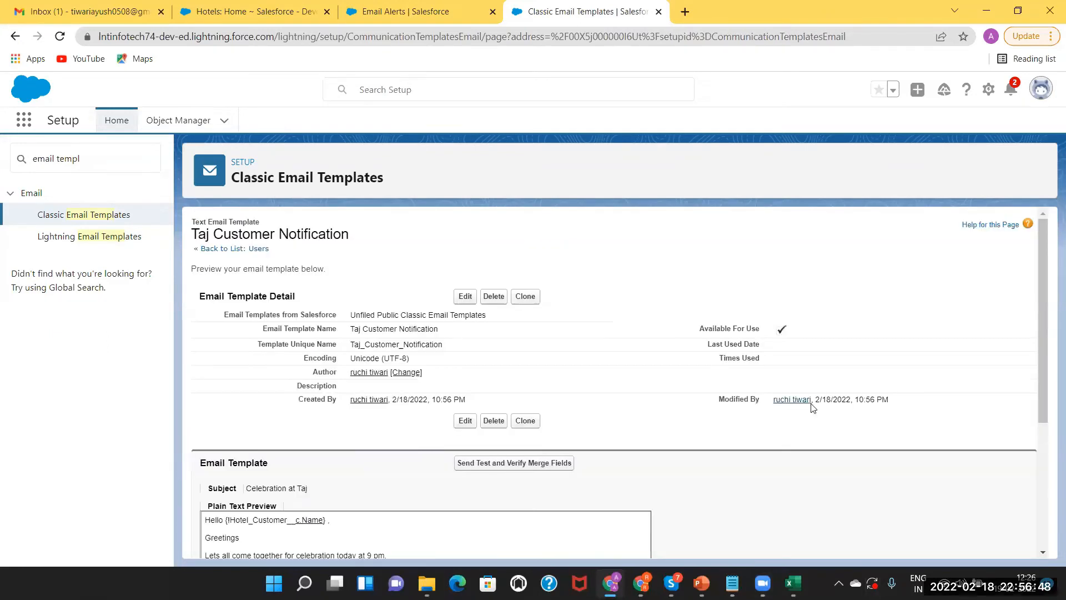
pyautogui.moveTo(1046, 310); pyautogui.dragTo(1049, 493)
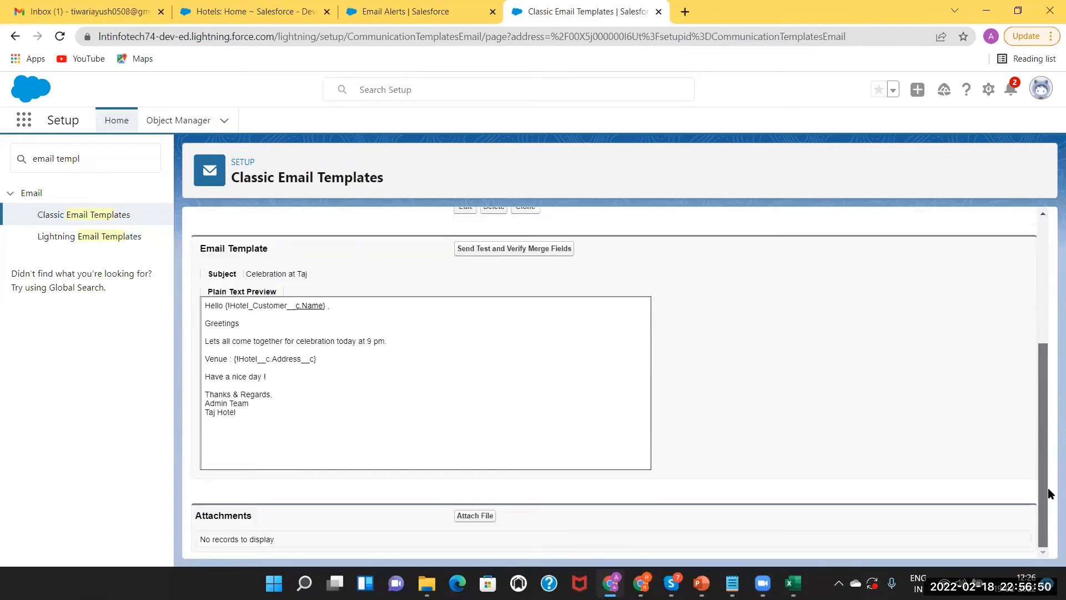
pyautogui.scroll(4, 994, 267)
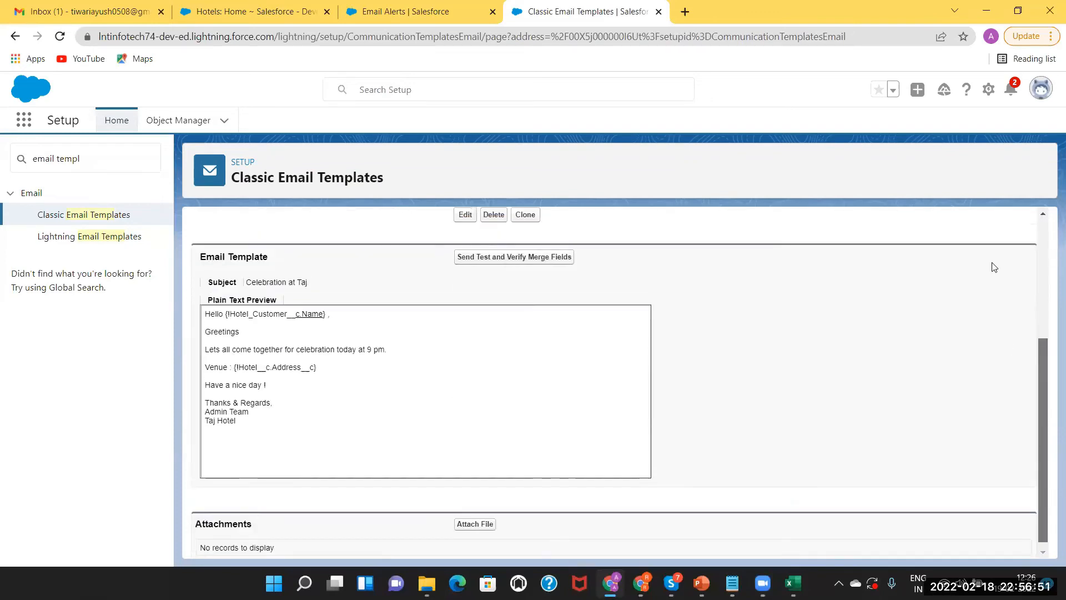
# On the reloaded email alert form, enter SendEmailToTajCust as description and unique name
pyautogui.click(421, 16)
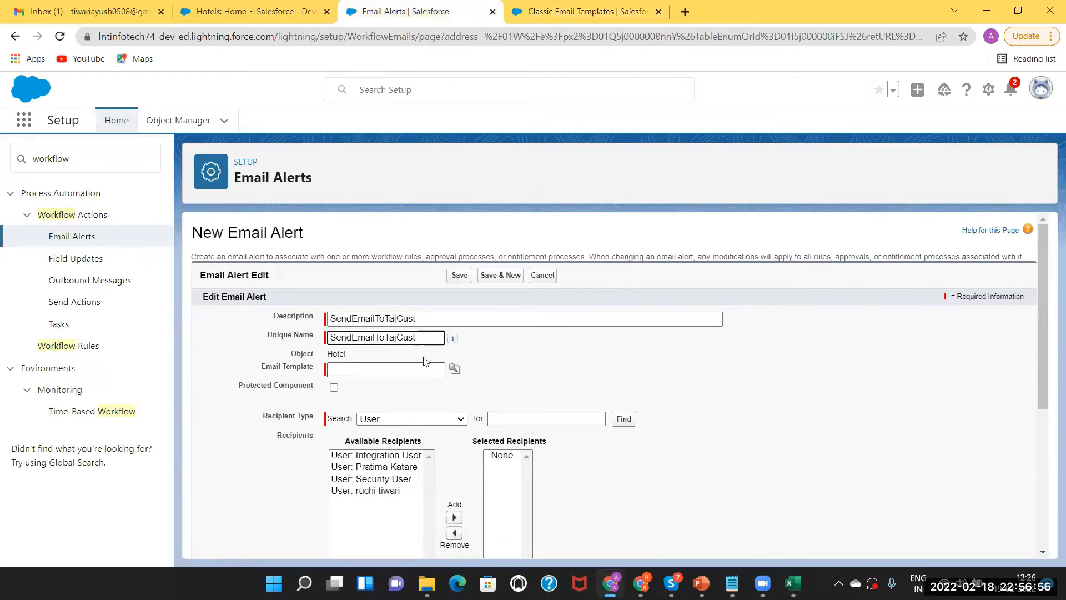
pyautogui.click(454, 369)
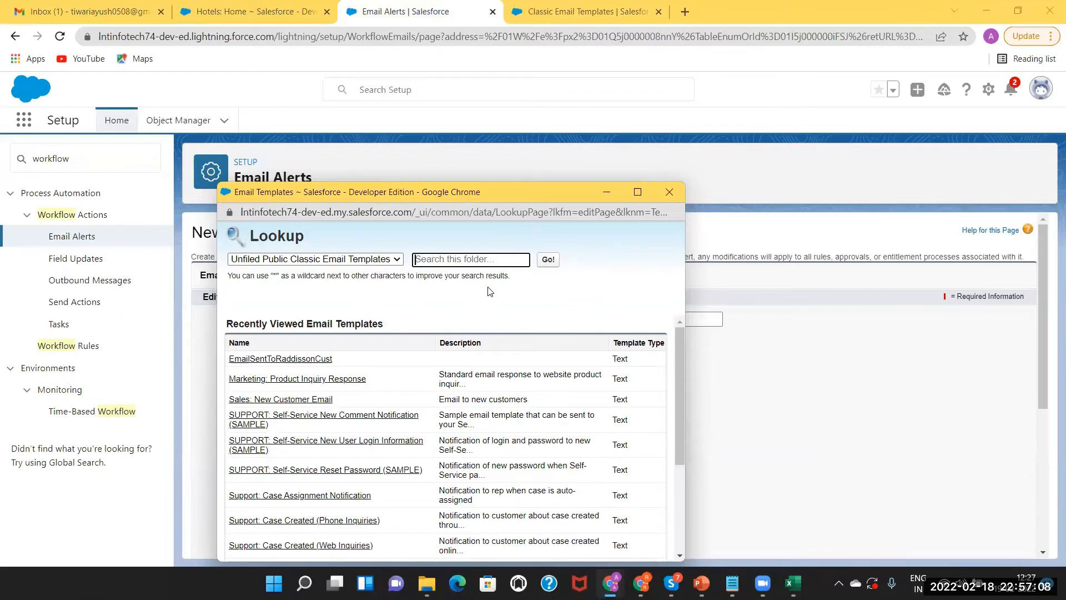
pyautogui.click(676, 191)
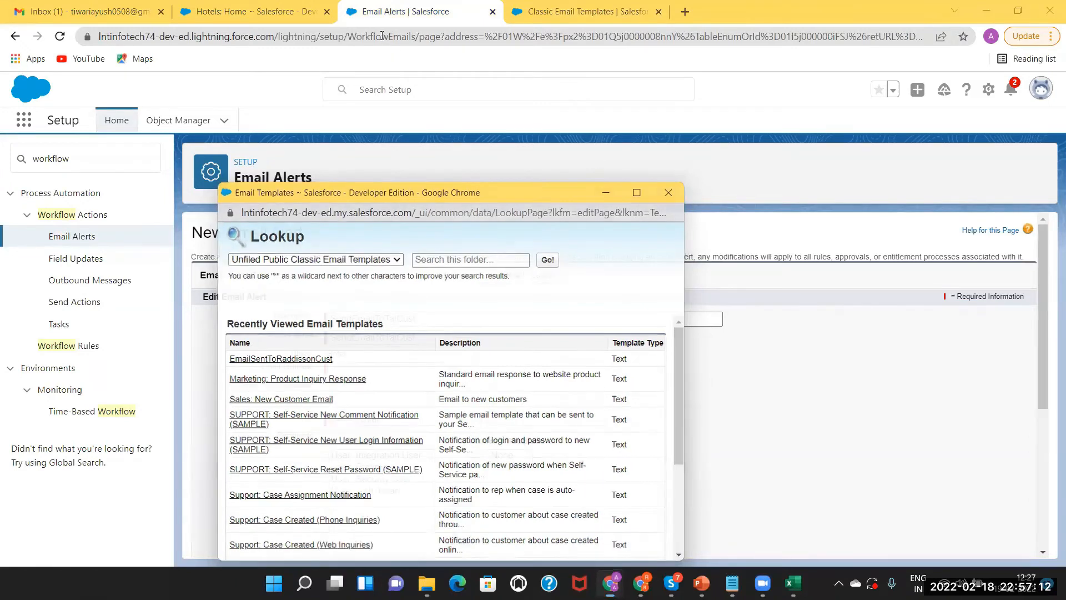
pyautogui.click(381, 36)
pyautogui.press('Return')
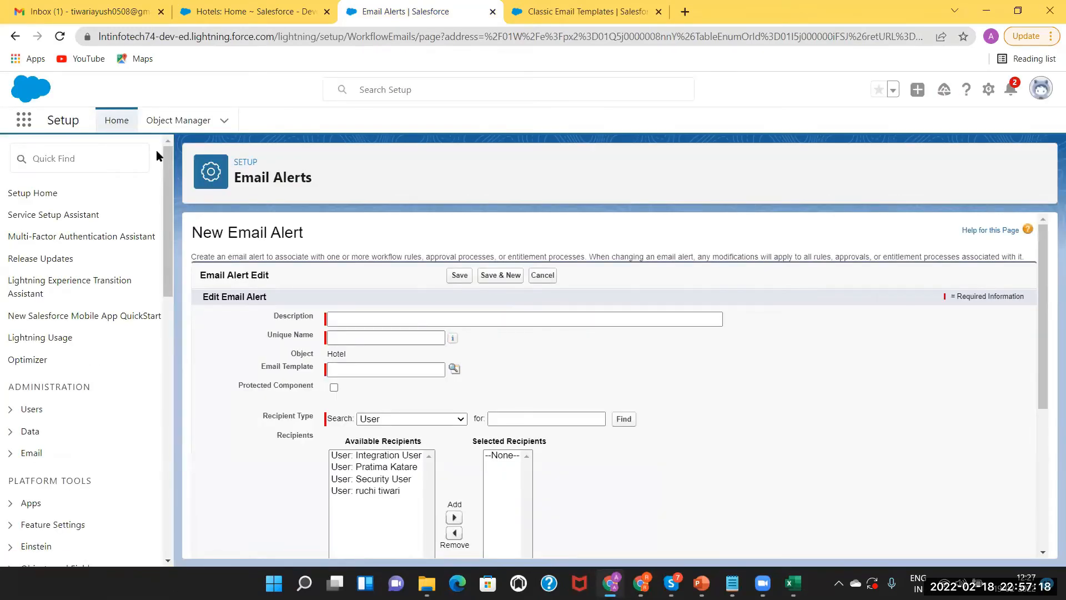
pyautogui.click(354, 316)
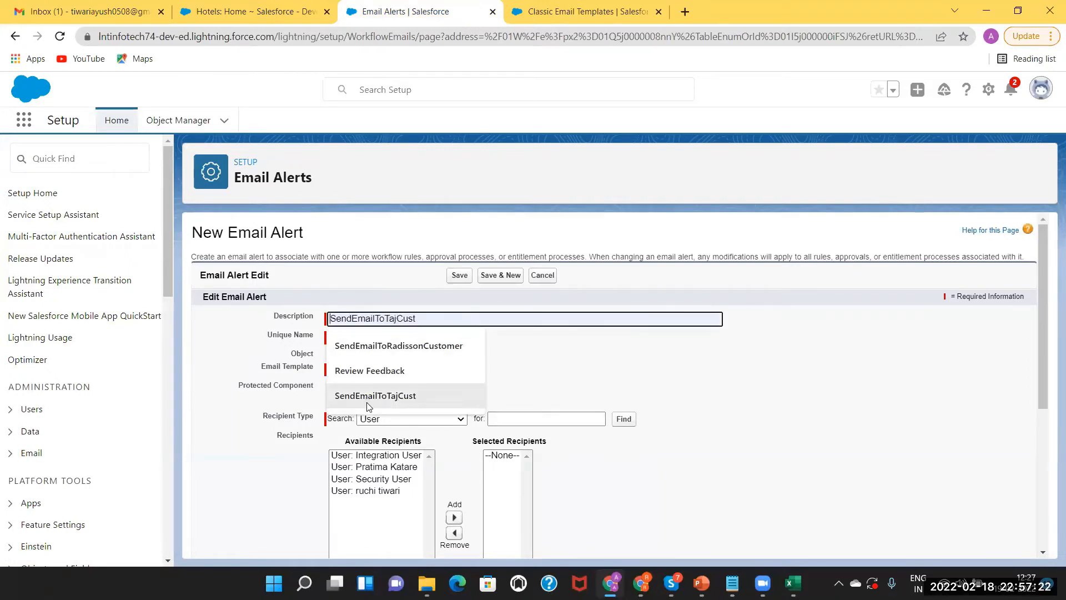
pyautogui.click(369, 395)
pyautogui.click(365, 337)
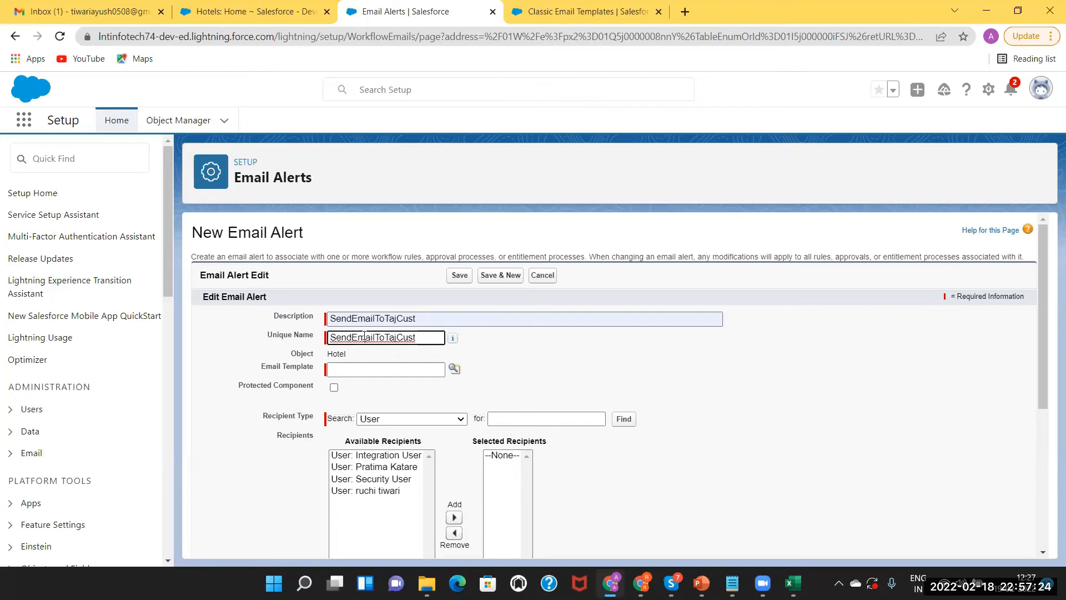
# Choose Taj Customer Notification as the alert's email template from the lookup
pyautogui.click(365, 371)
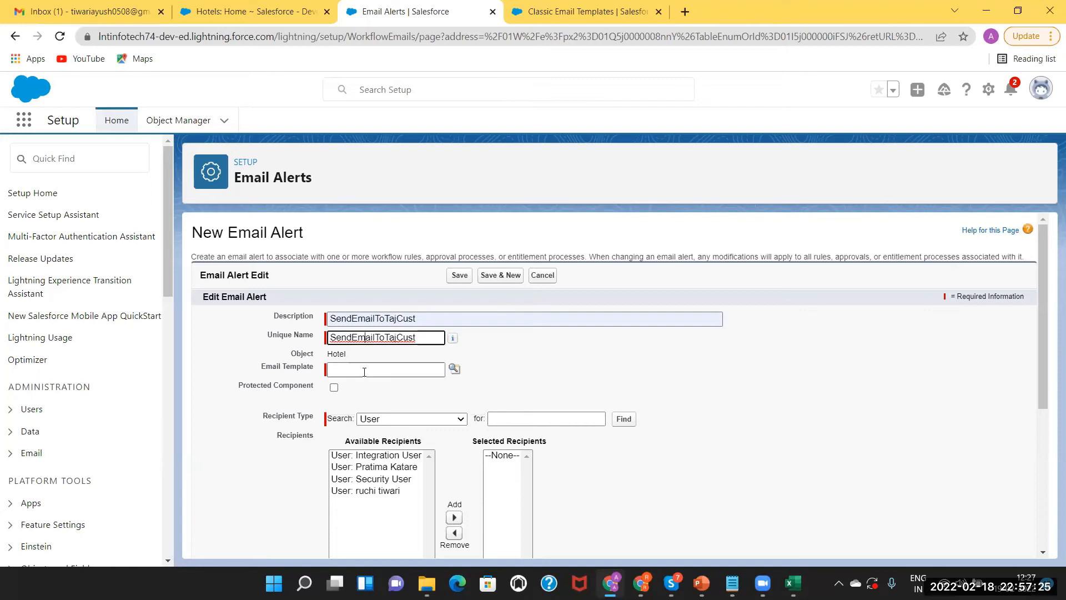
pyautogui.click(452, 370)
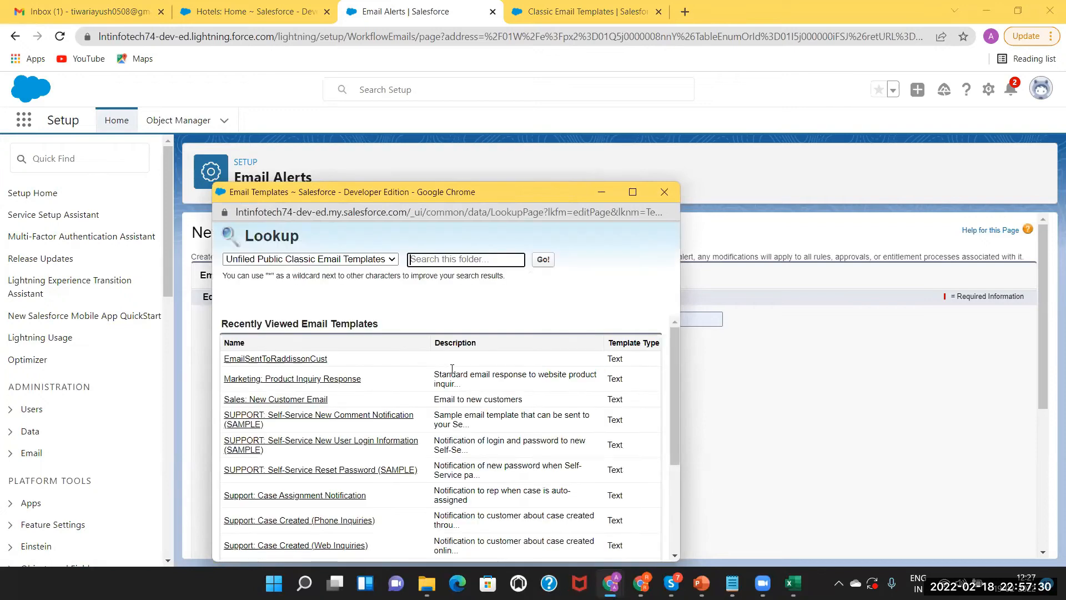
pyautogui.moveTo(674, 342); pyautogui.dragTo(682, 394)
pyautogui.moveTo(703, 464); pyautogui.dragTo(703, 470)
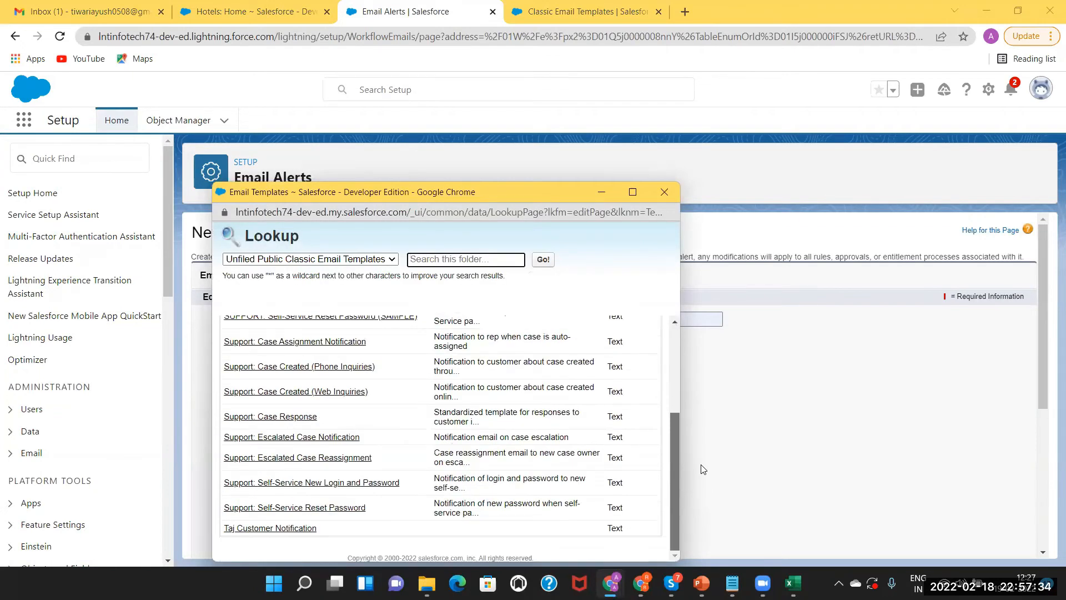
pyautogui.click(261, 530)
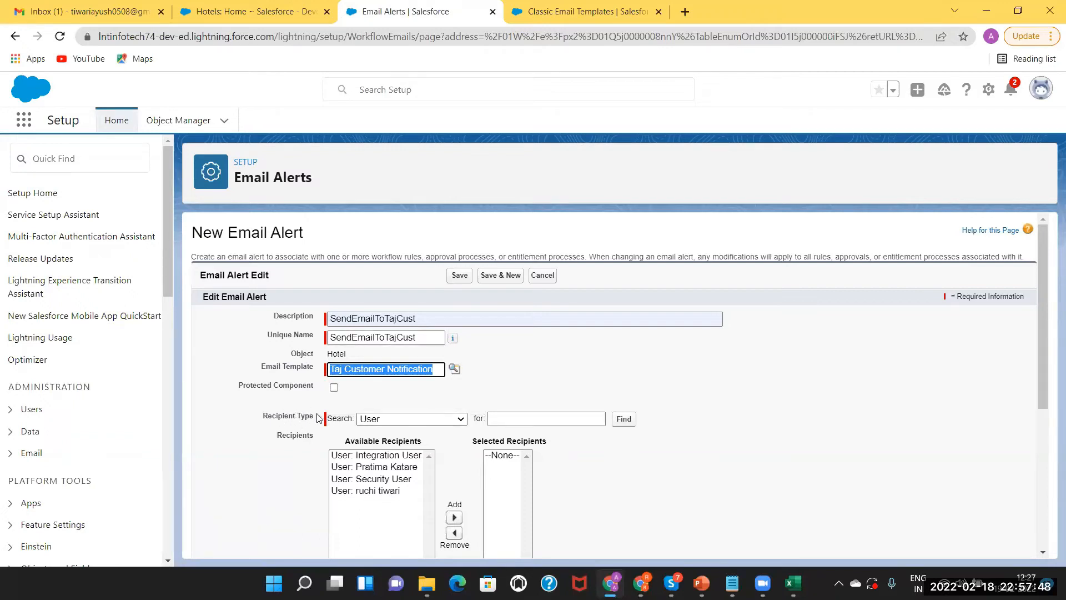
# Set the Recipient Type Search to User after briefly trying Email Field
pyautogui.click(387, 422)
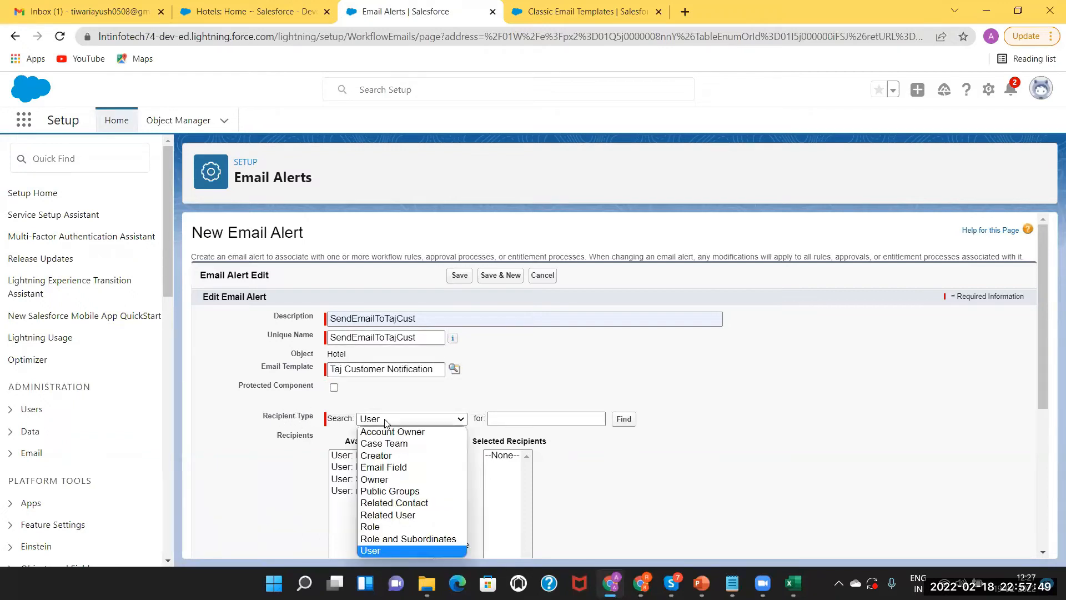
pyautogui.click(383, 466)
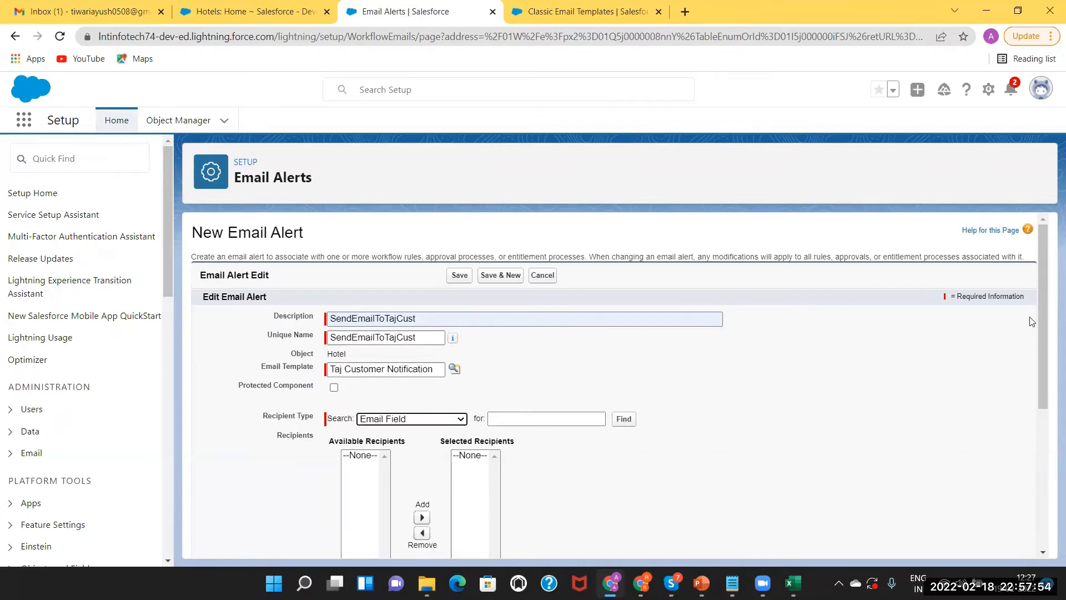
pyautogui.moveTo(1046, 236); pyautogui.dragTo(1048, 305)
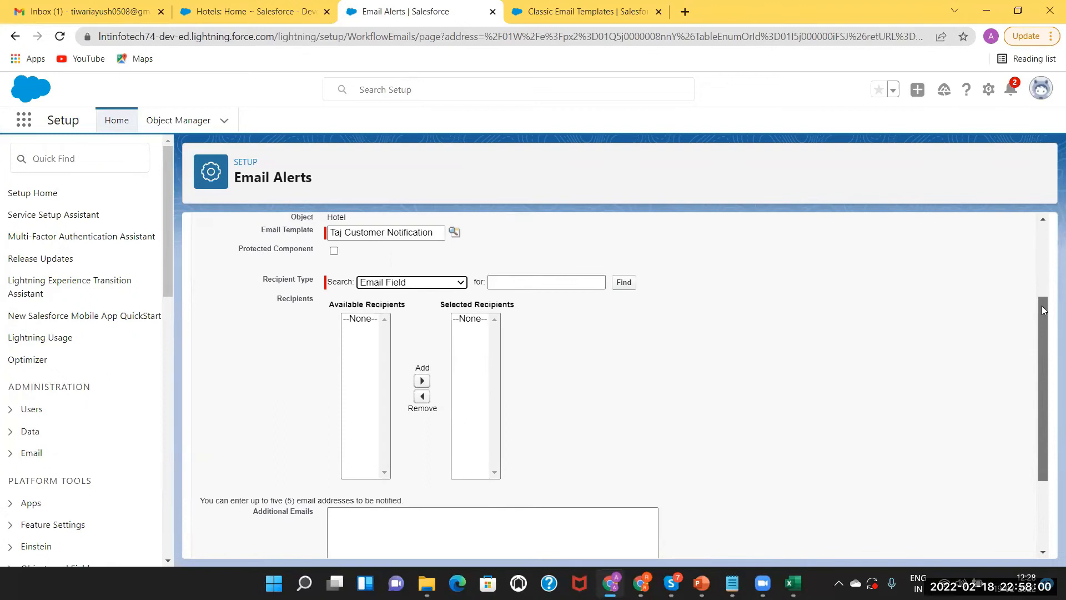
pyautogui.click(417, 283)
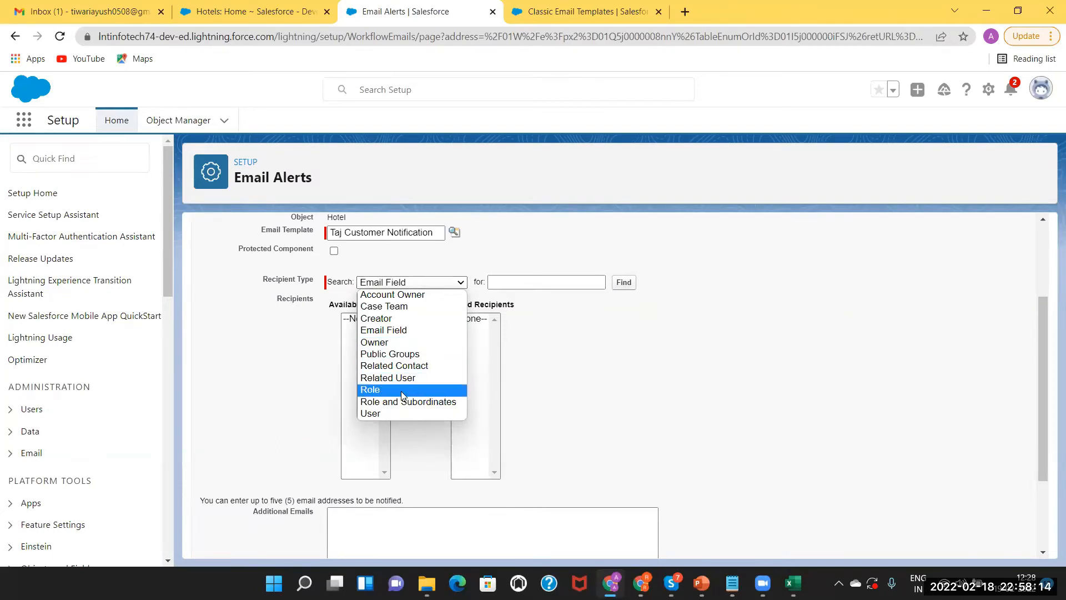
pyautogui.click(386, 332)
pyautogui.click(392, 283)
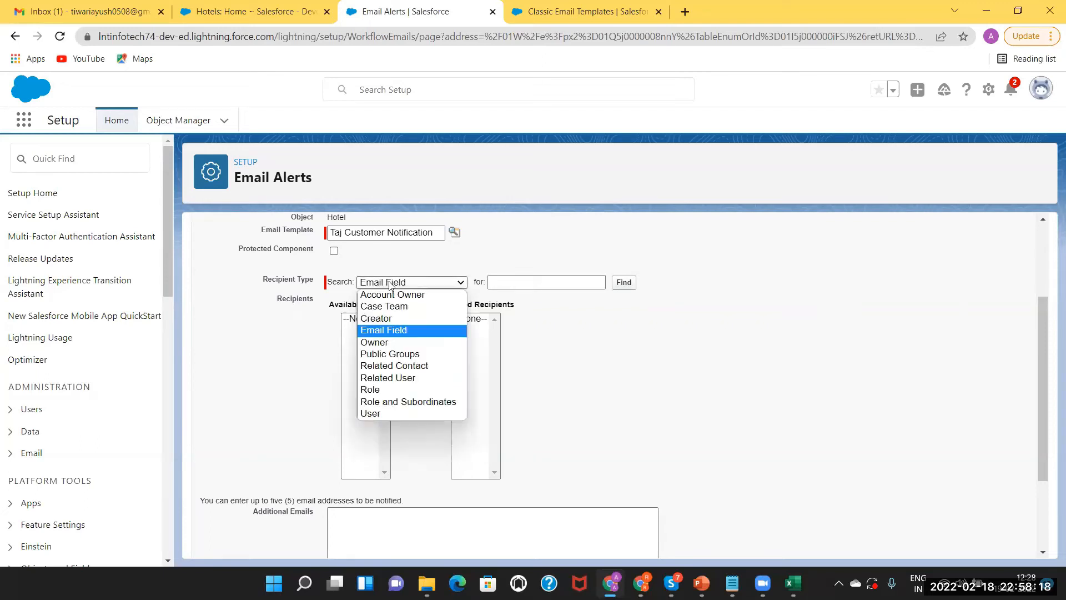
pyautogui.click(377, 413)
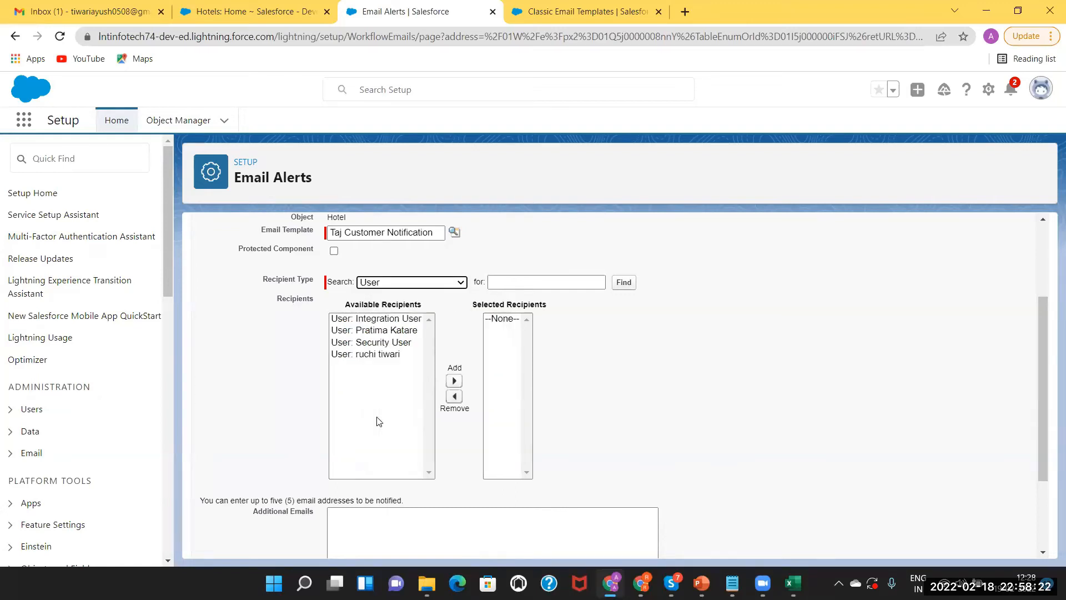
# Add two users from Available Recipients to Selected Recipients
pyautogui.click(363, 355)
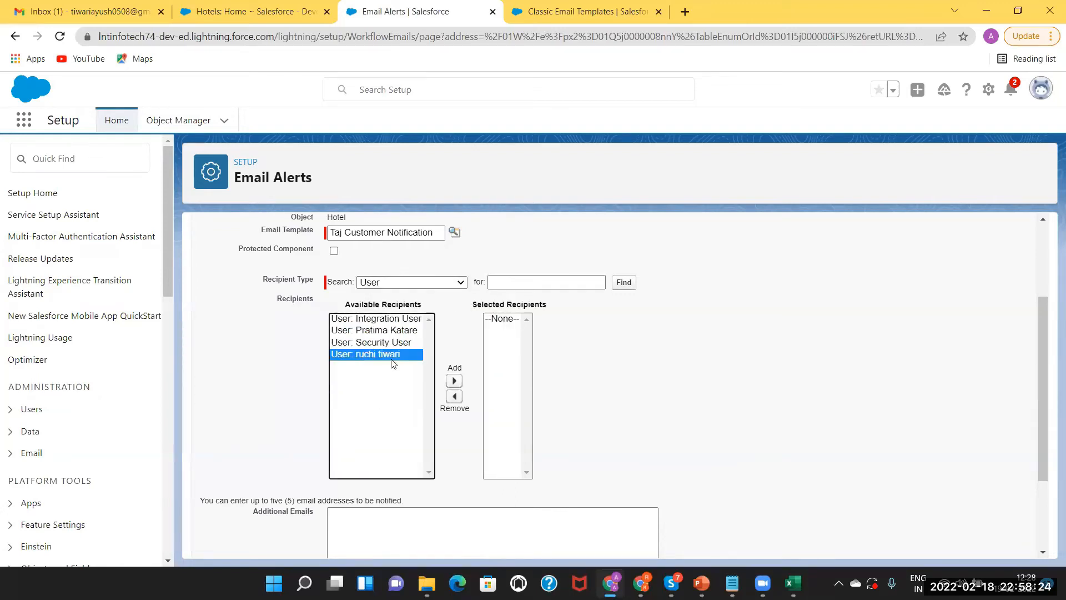
pyautogui.click(454, 381)
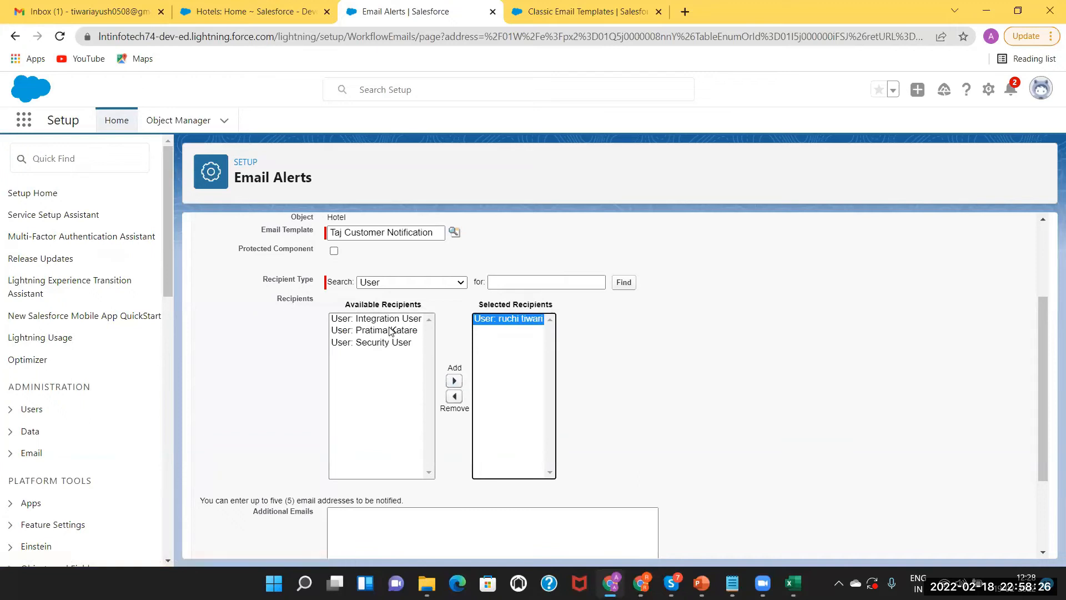
pyautogui.click(388, 329)
pyautogui.click(454, 381)
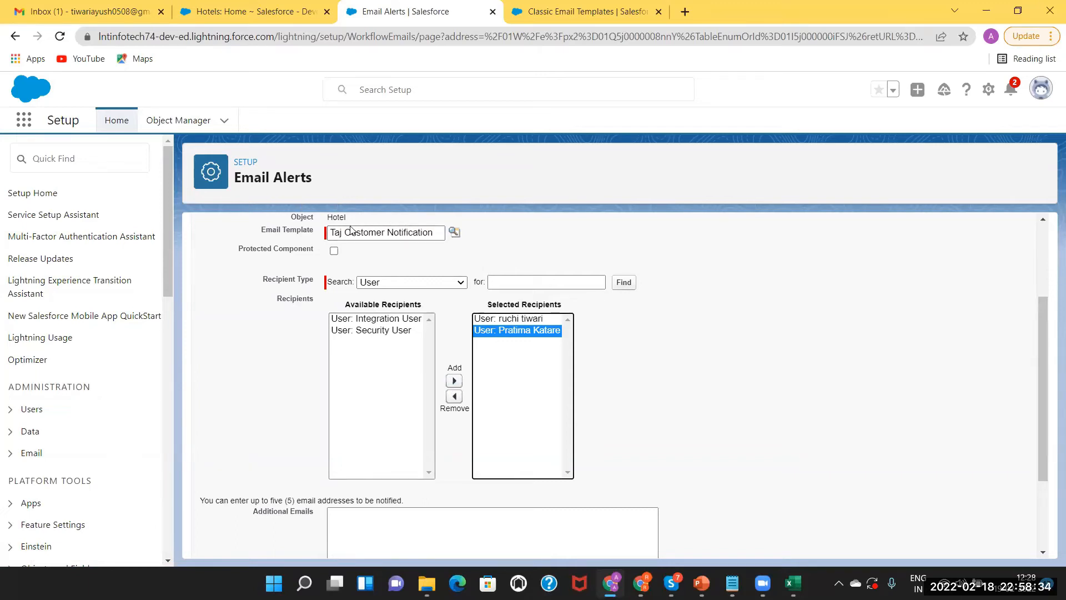
# Toggle the recipient type to Email Field and back to User, then review the recipients
pyautogui.click(377, 284)
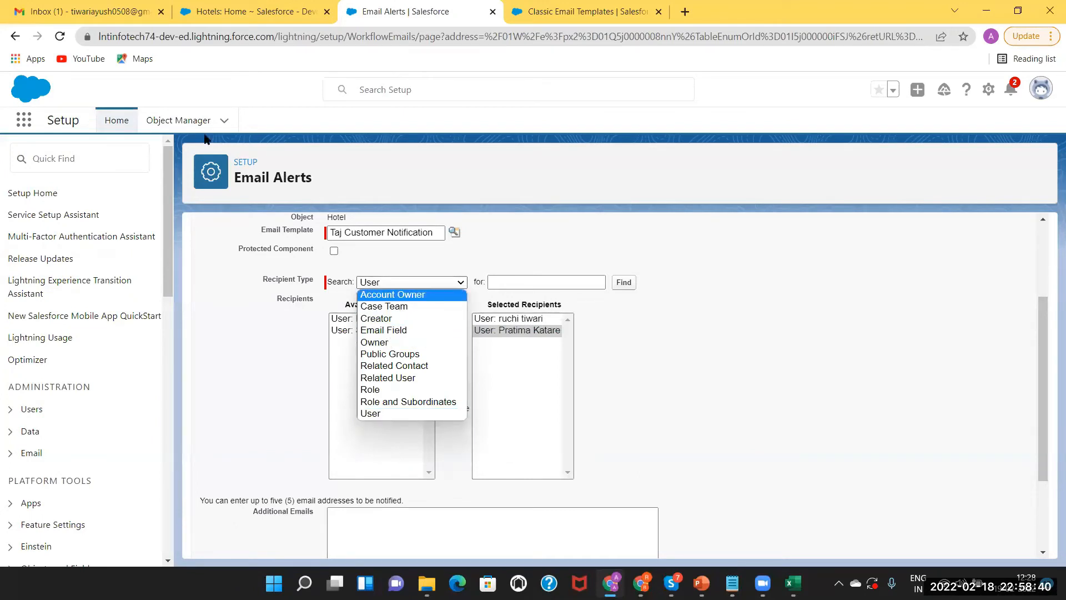
pyautogui.click(414, 330)
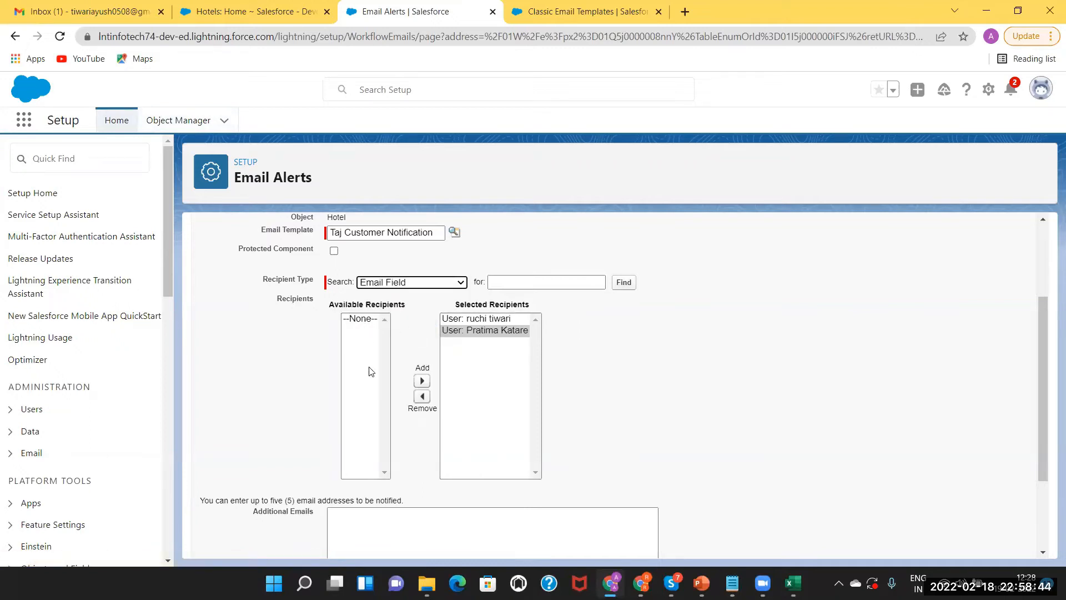
pyautogui.click(399, 283)
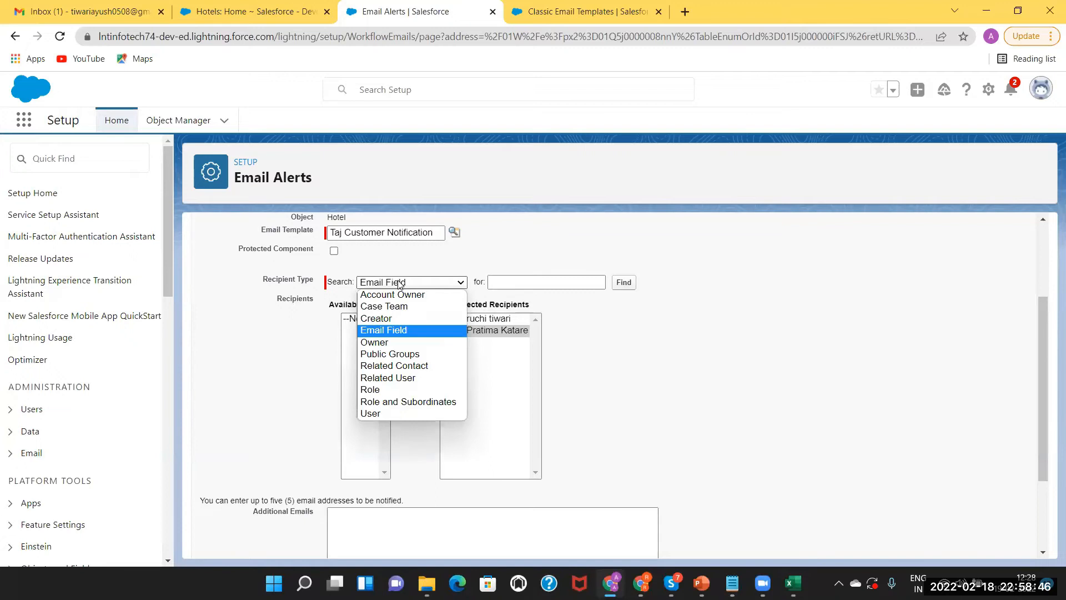
pyautogui.click(377, 413)
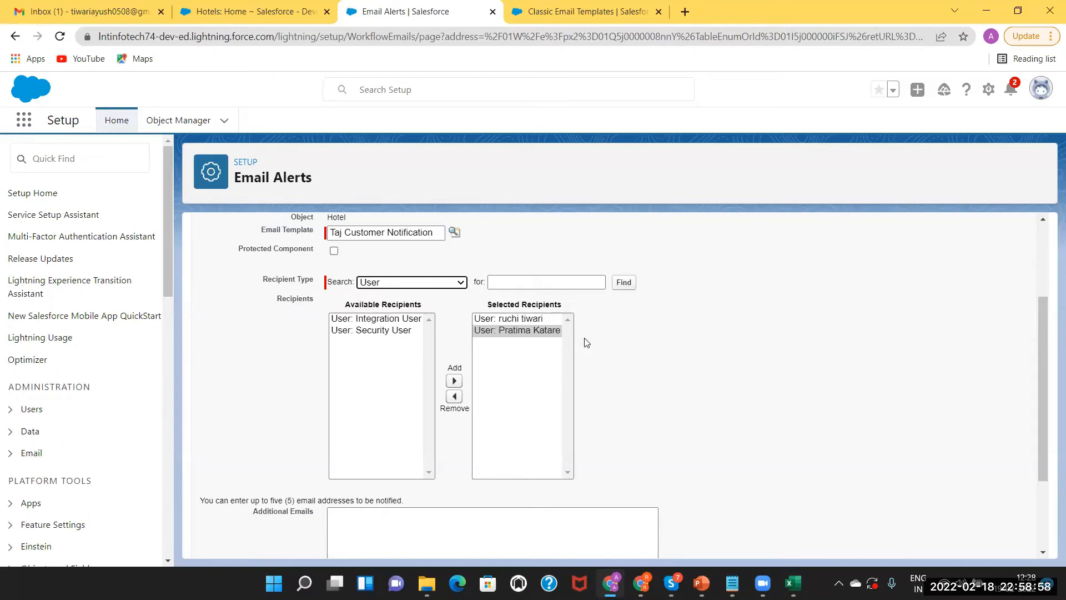
pyautogui.scroll(2, 1050, 377)
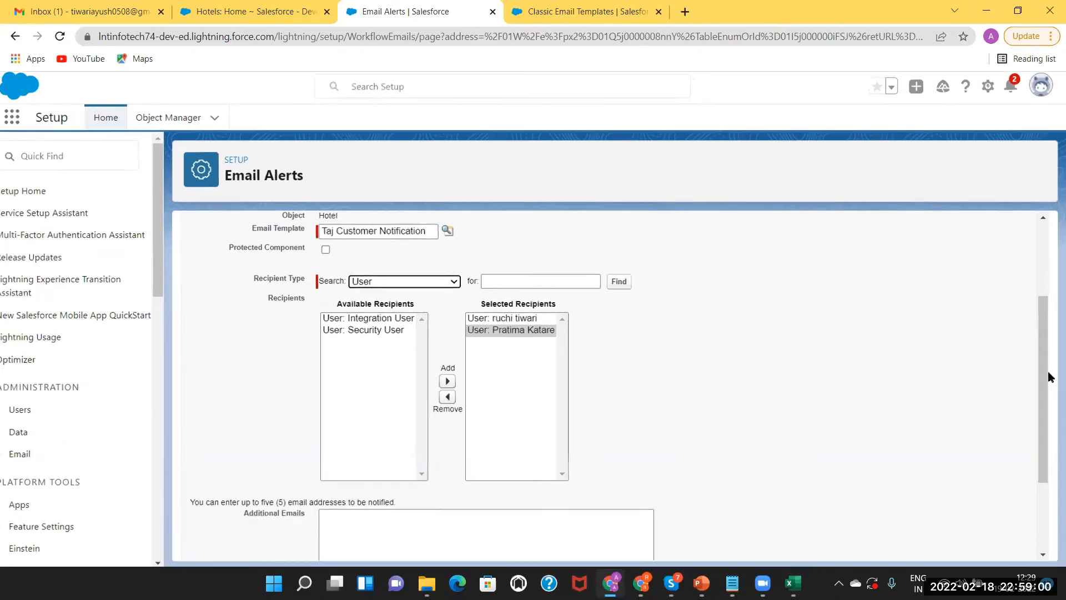
pyautogui.scroll(-2, 1047, 372)
pyautogui.moveTo(1044, 371); pyautogui.dragTo(1020, 323)
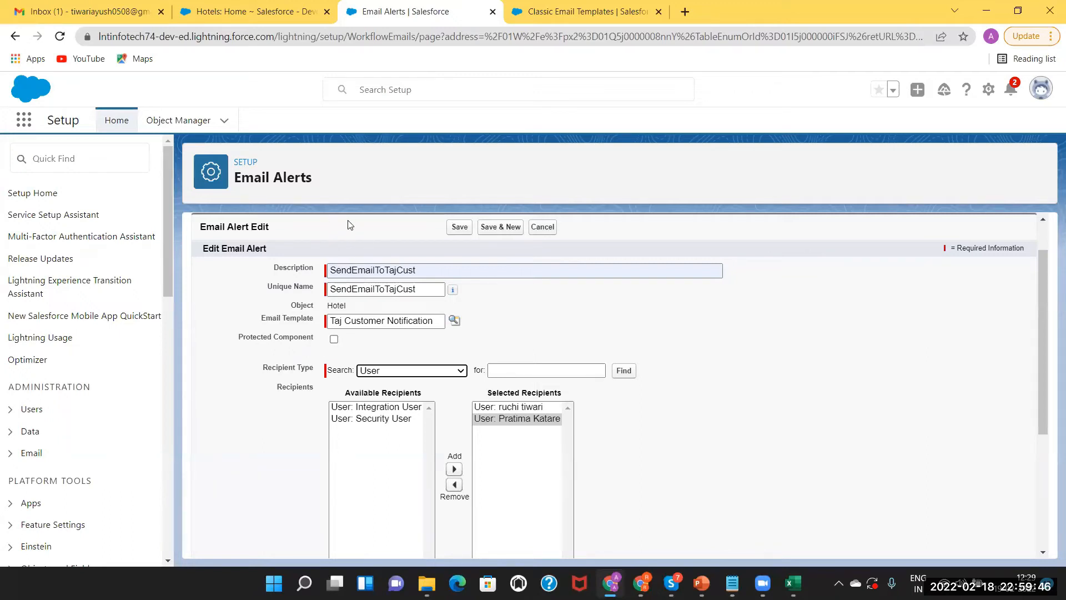
# Add an additional recipient e-mail address to the SendEmailToTajCust alert and save it
pyautogui.click(538, 273)
pyautogui.moveTo(1041, 366); pyautogui.dragTo(1048, 547)
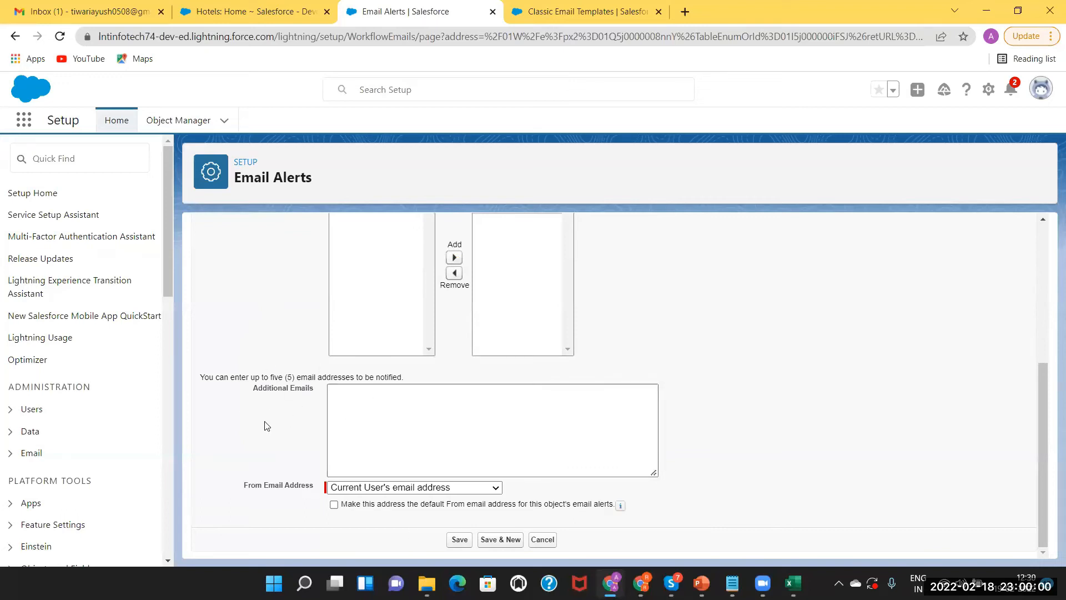
pyautogui.click(356, 393)
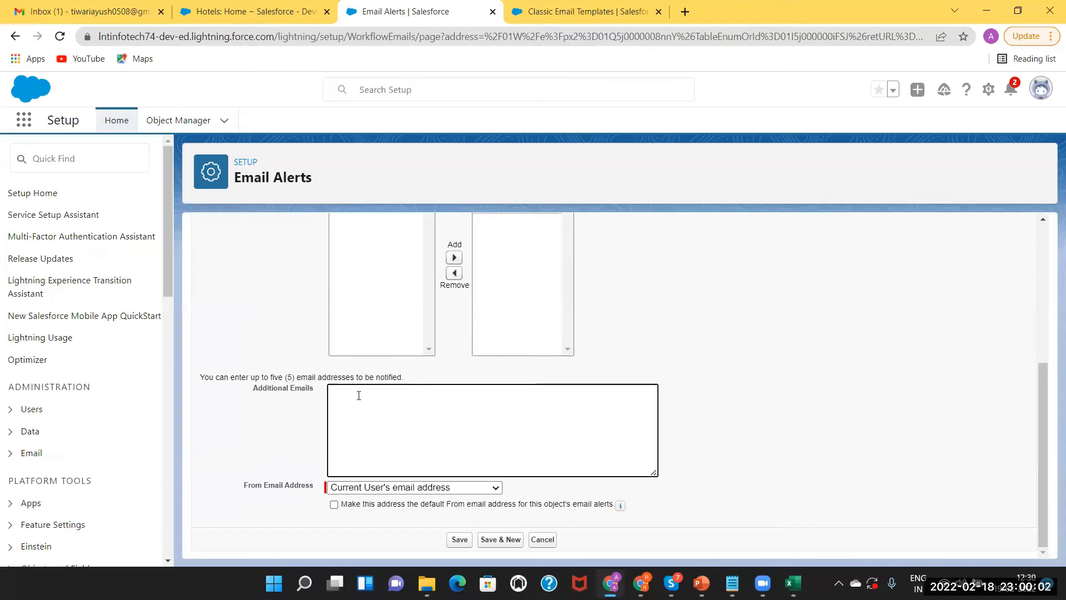
pyautogui.click(453, 545)
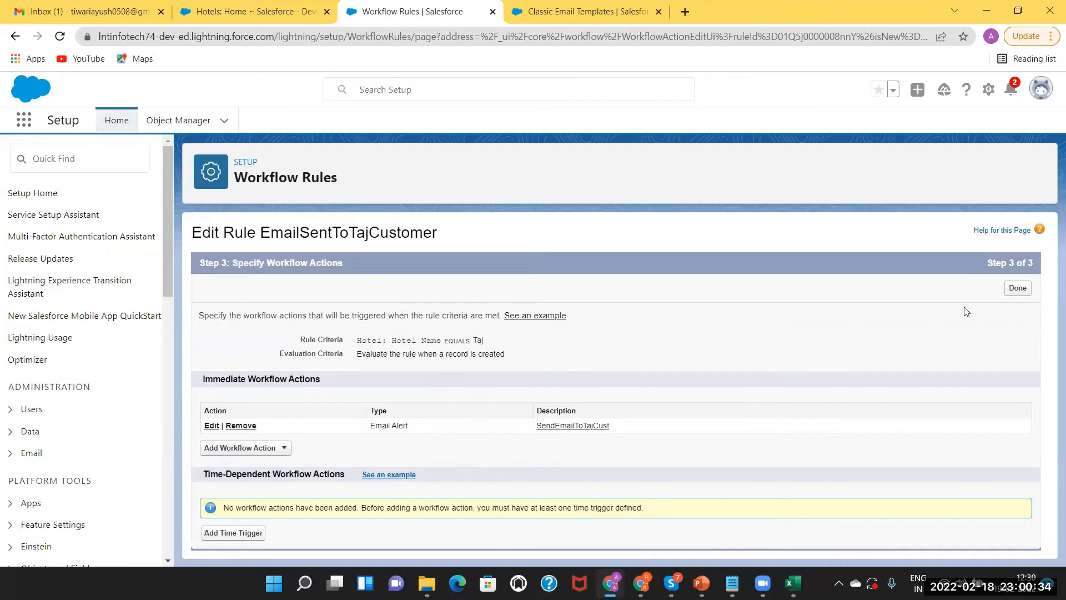
# Finish the workflow actions, activate EmailSentToTajCustomer, and go to the Hotels home tab
pyautogui.click(1019, 289)
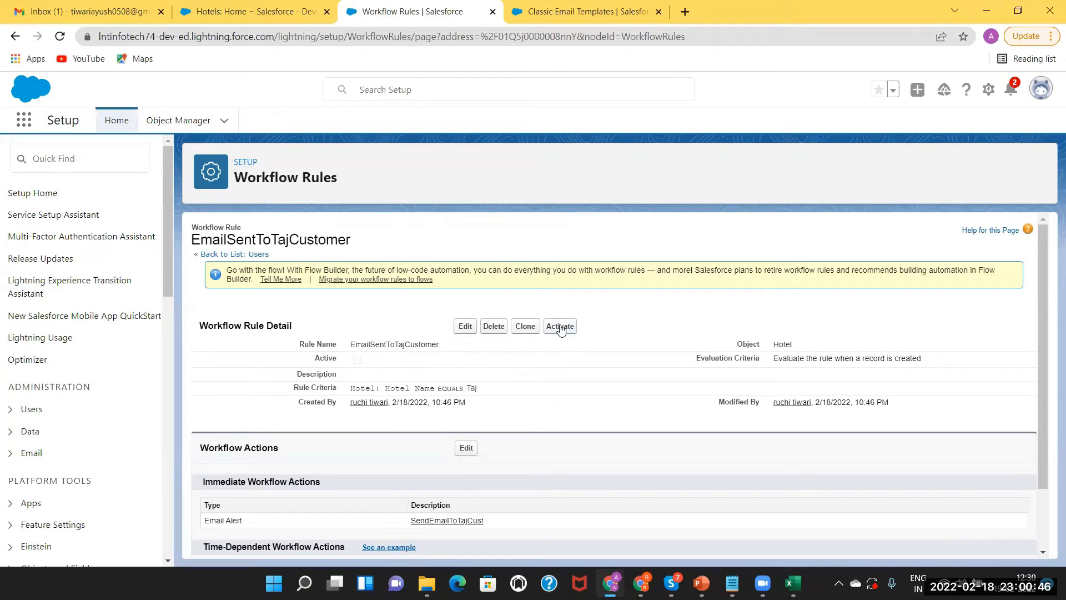
pyautogui.click(560, 328)
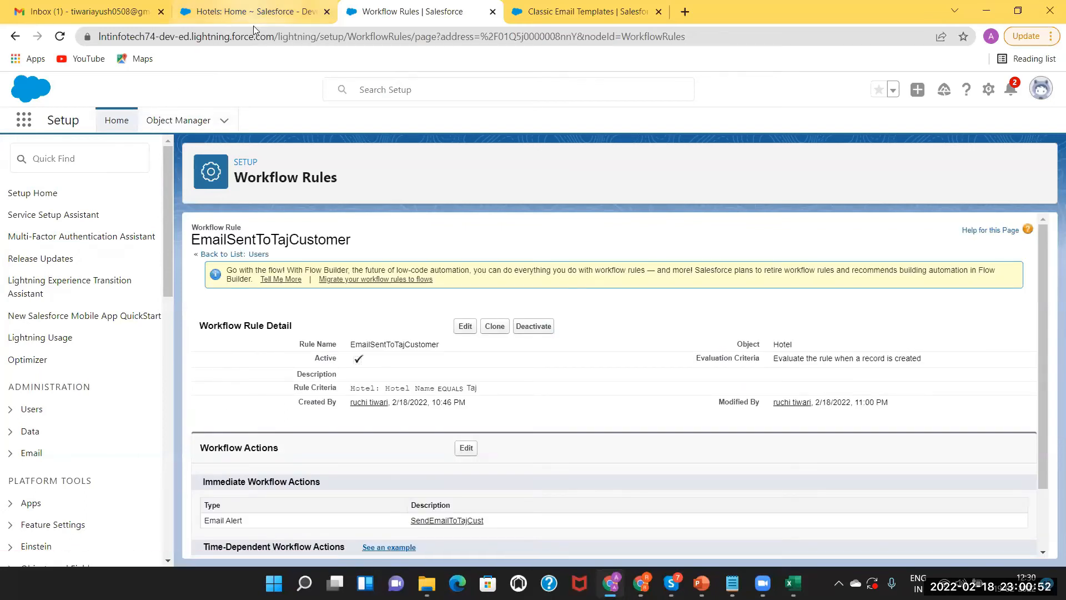
pyautogui.click(226, 8)
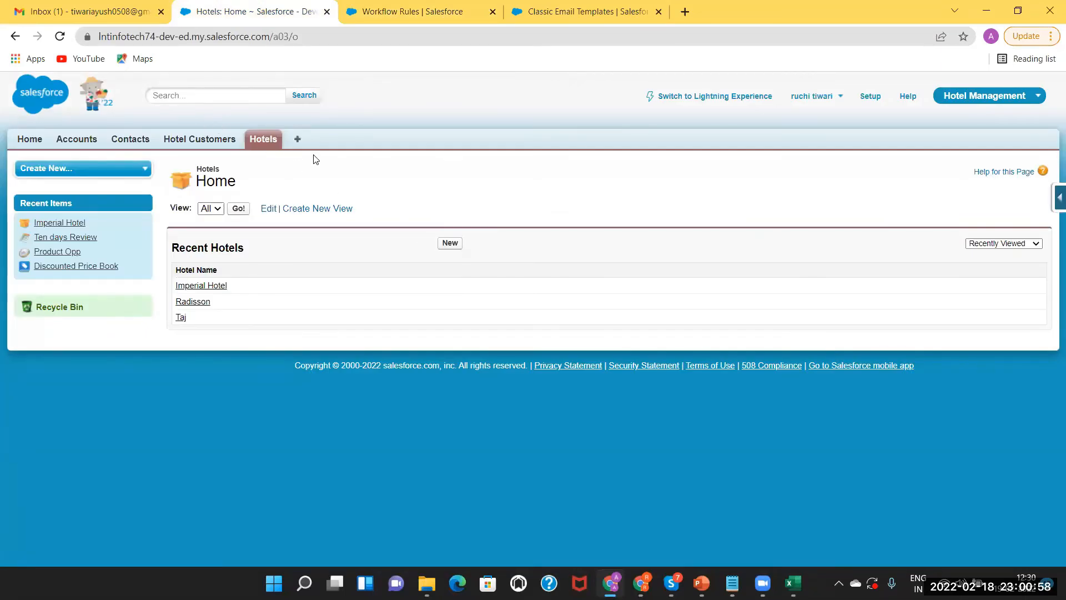
# Start a new Hotel Customer record and enter the customer's name
pyautogui.click(199, 140)
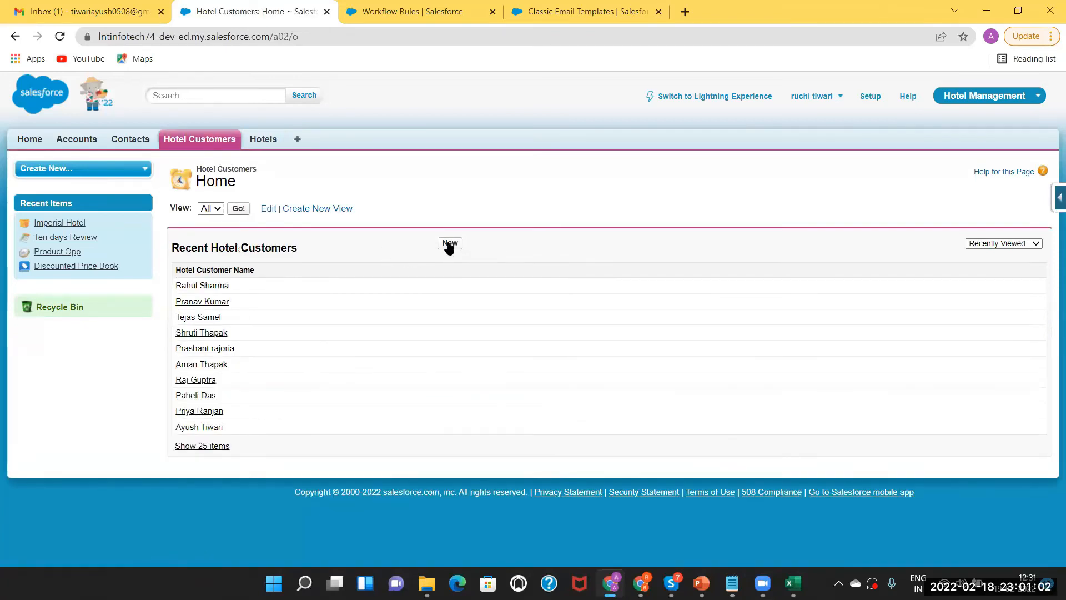
pyautogui.click(450, 244)
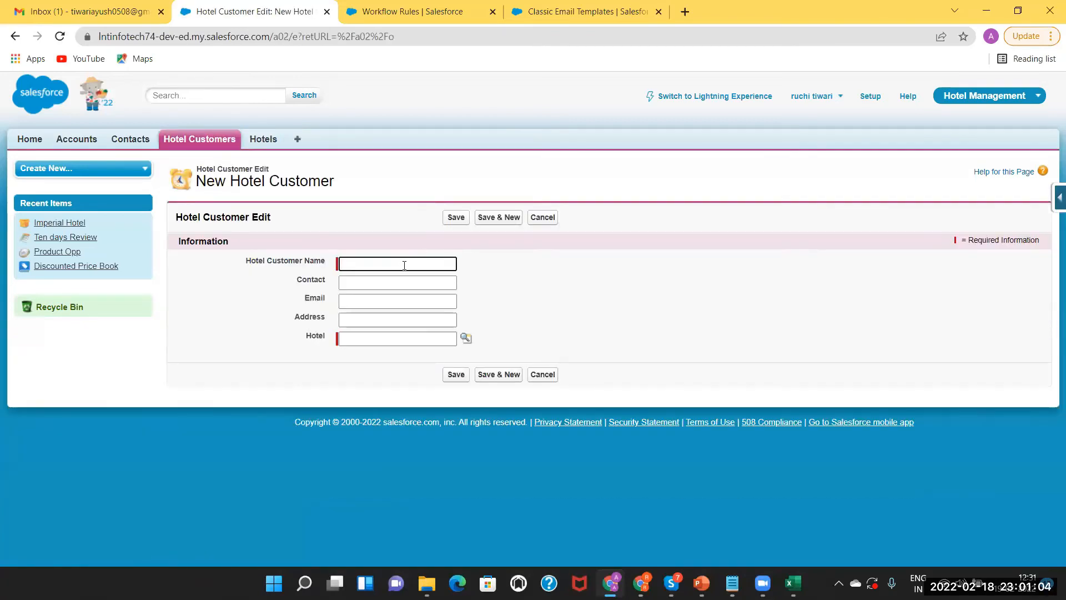
pyautogui.click(405, 262)
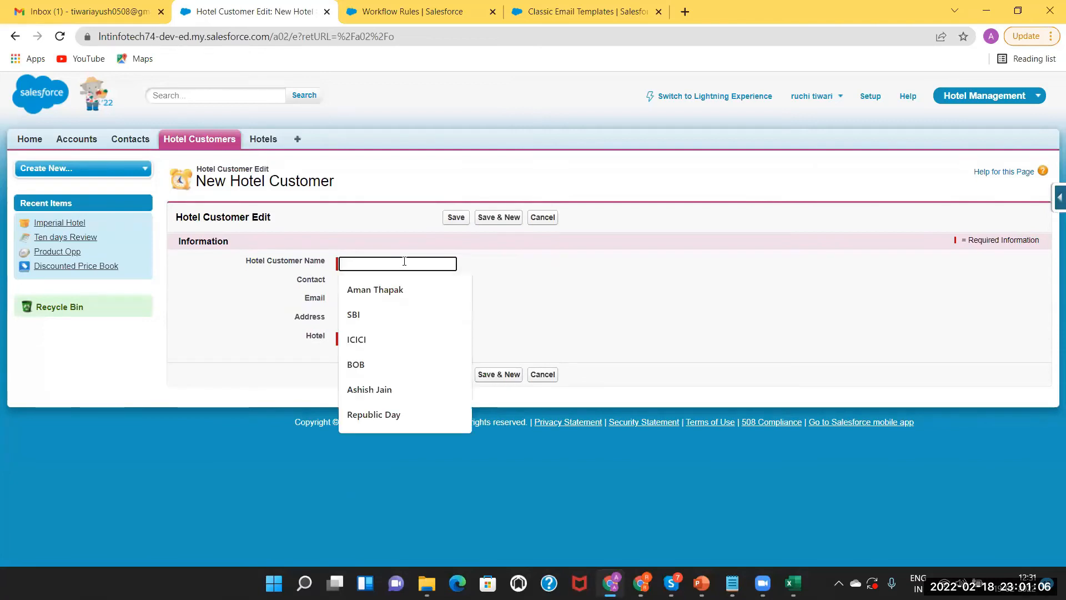
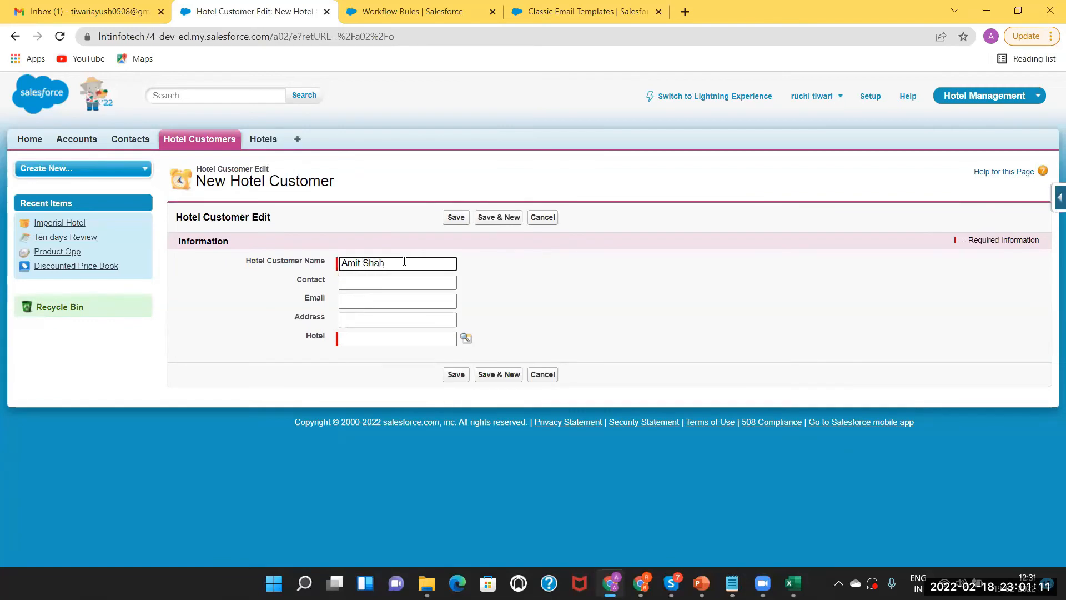
# Fill in the contact number, e-mail and address, link hotel Taj, and save
pyautogui.click(378, 282)
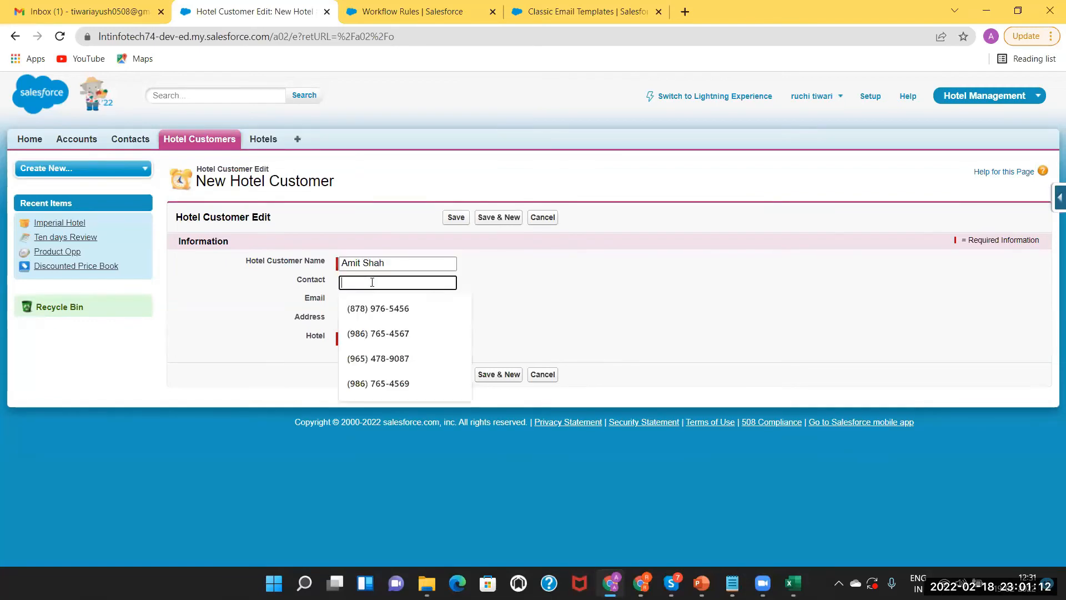
pyautogui.click(372, 358)
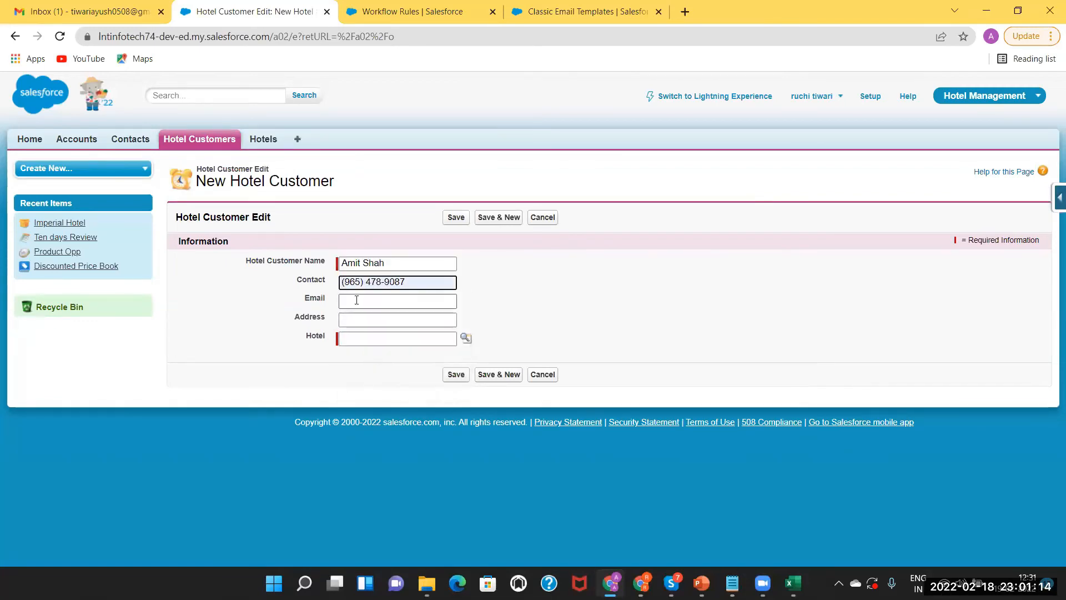
pyautogui.click(355, 301)
pyautogui.click(363, 332)
pyautogui.click(373, 319)
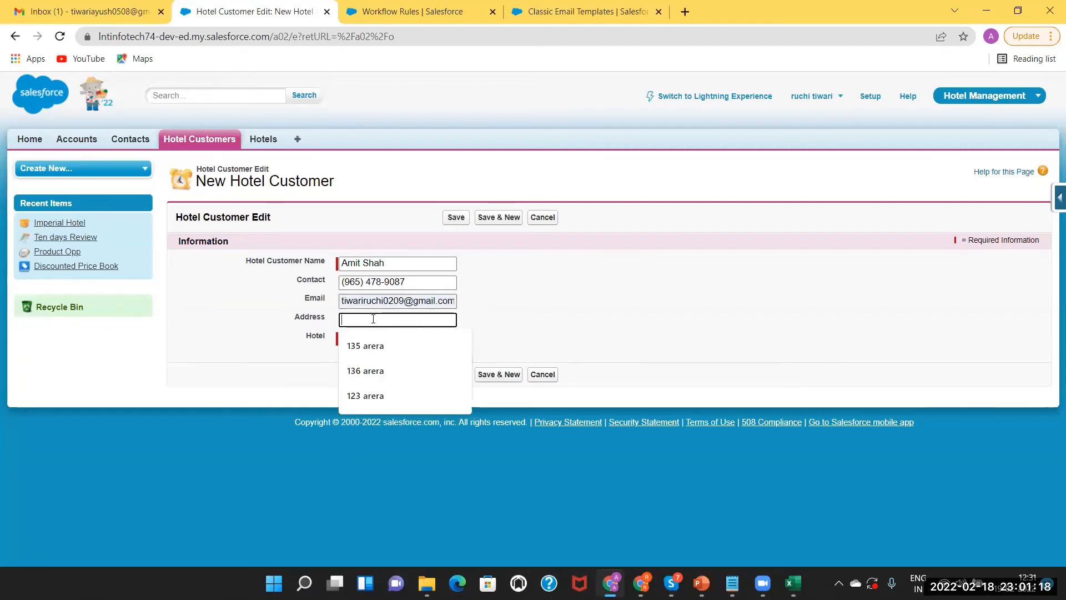
pyautogui.click(380, 352)
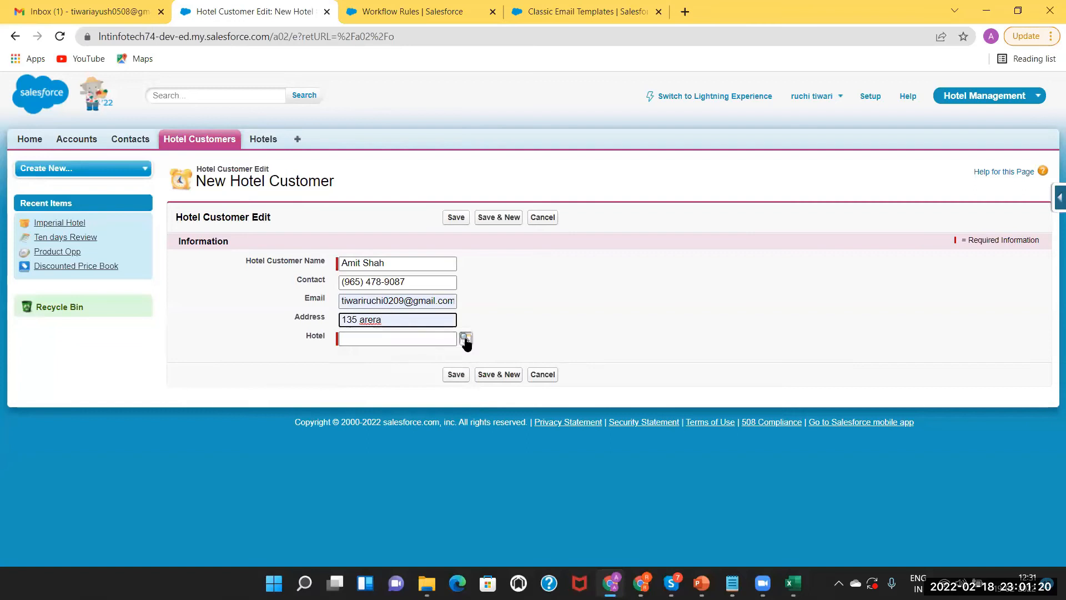
pyautogui.click(466, 339)
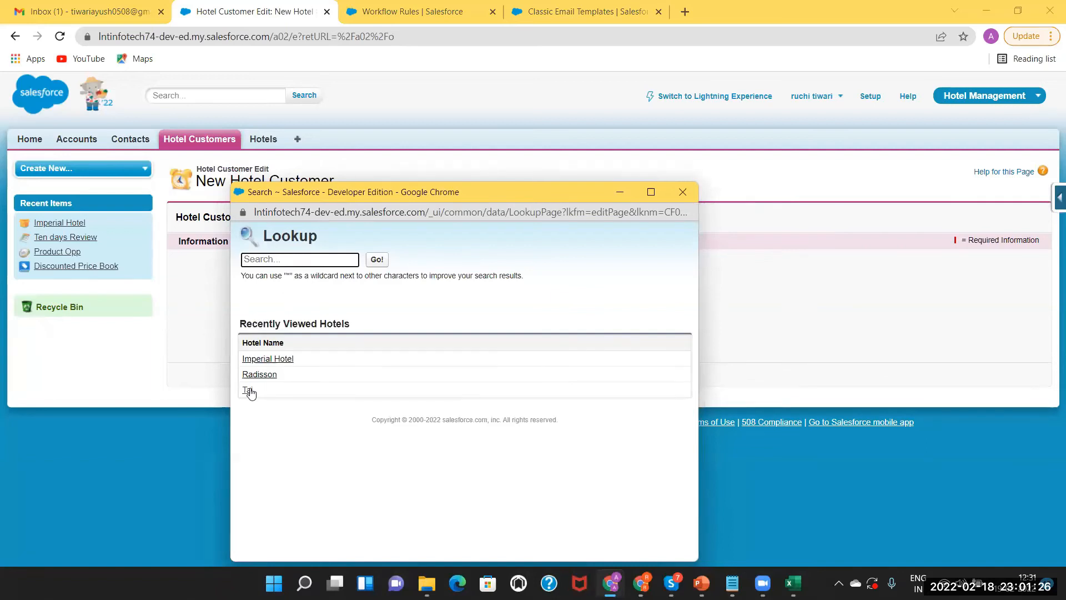
pyautogui.click(248, 390)
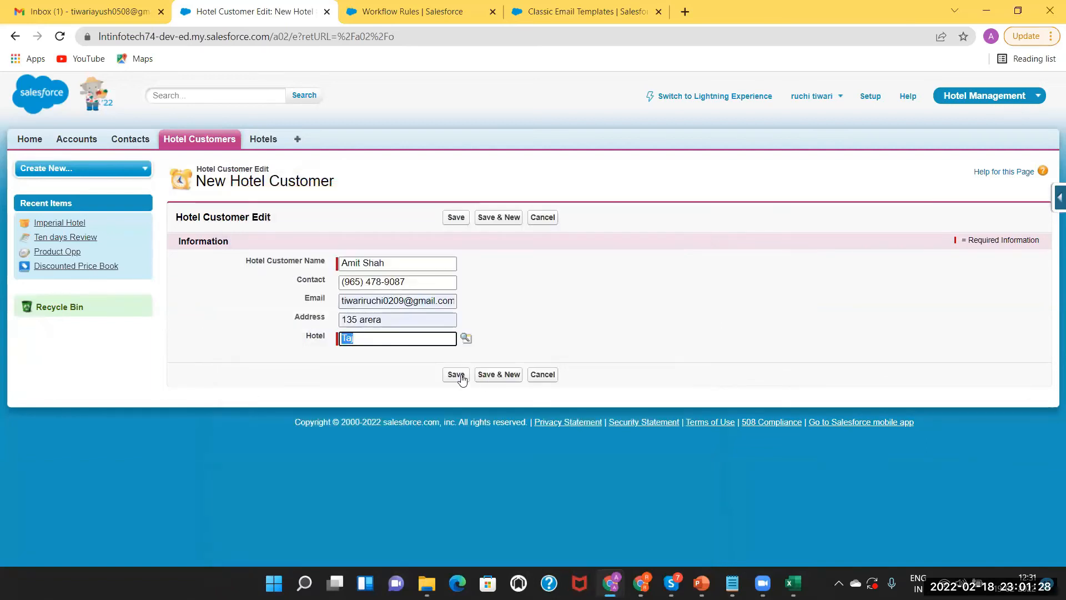
pyautogui.click(457, 375)
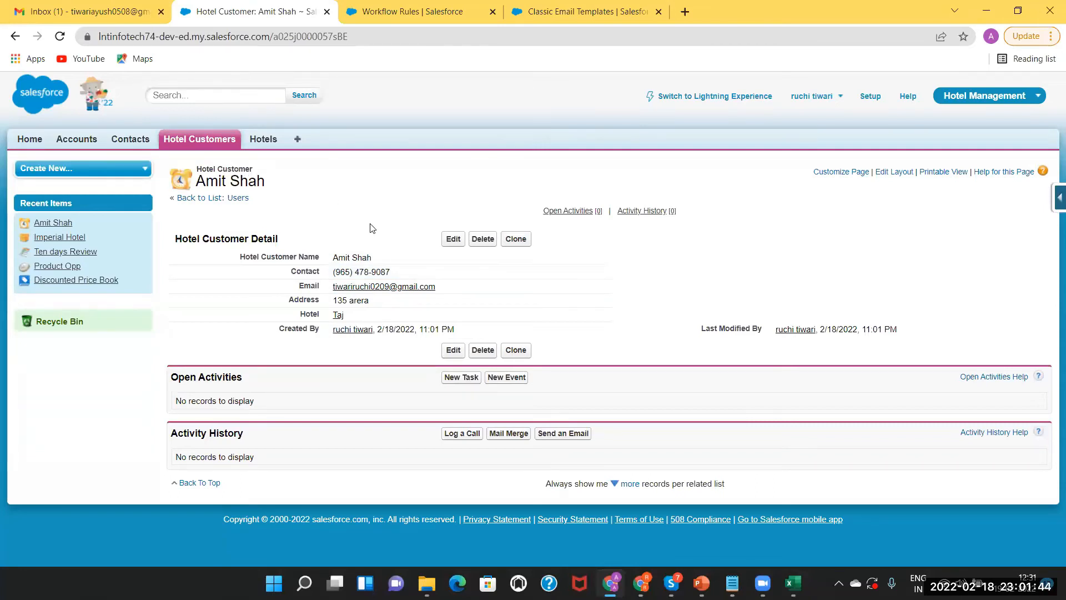
# Review the active EmailSentToTajCustomer rule detail, then bring up the workflow action types slide
pyautogui.click(383, 7)
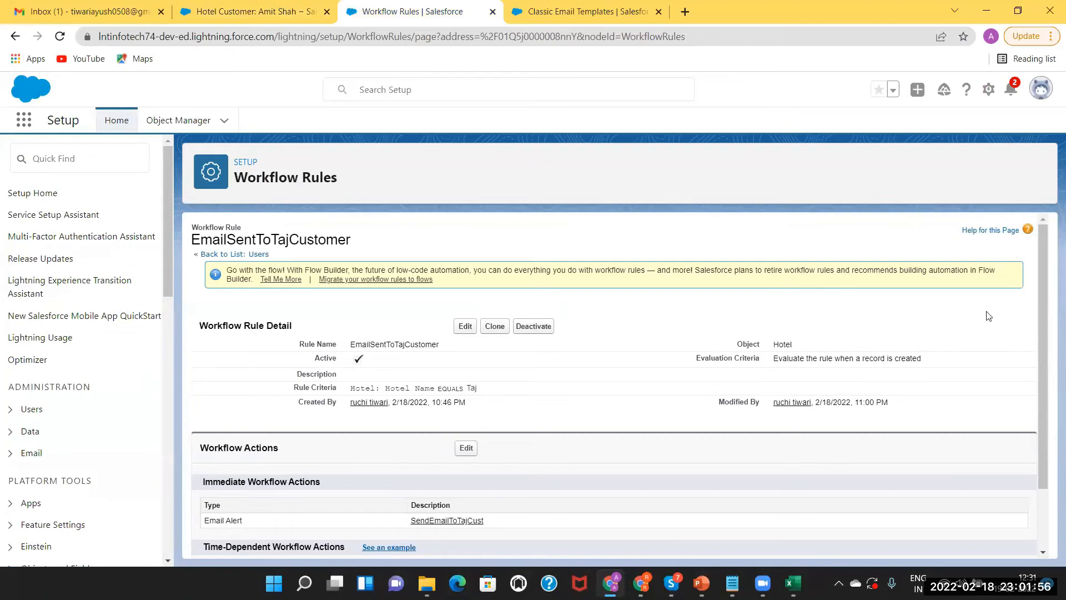
pyautogui.moveTo(1042, 322); pyautogui.dragTo(1048, 418)
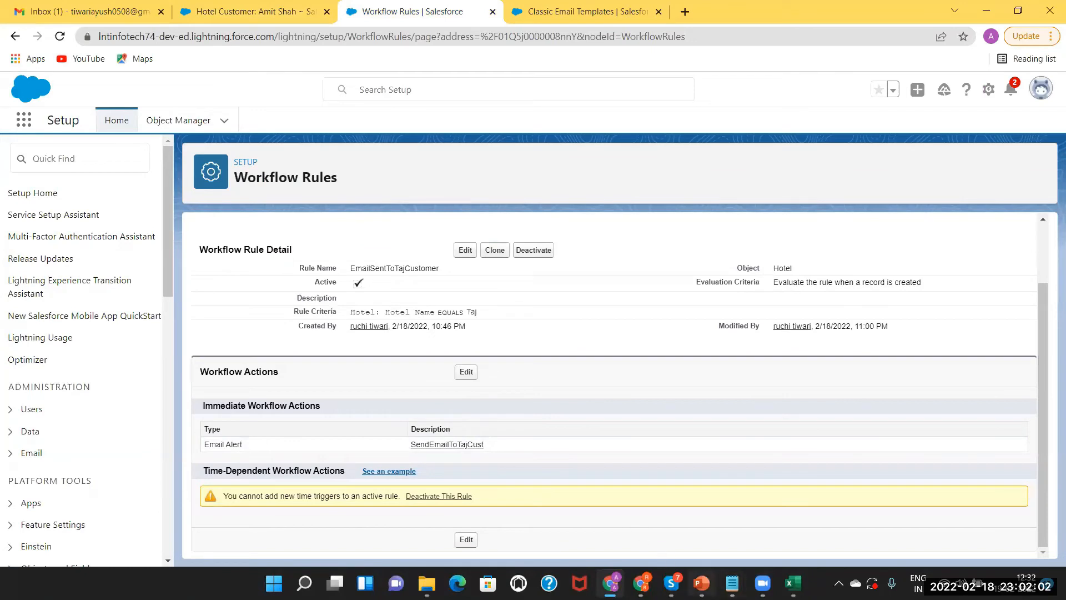
pyautogui.hotkey('alt', 'Tab')
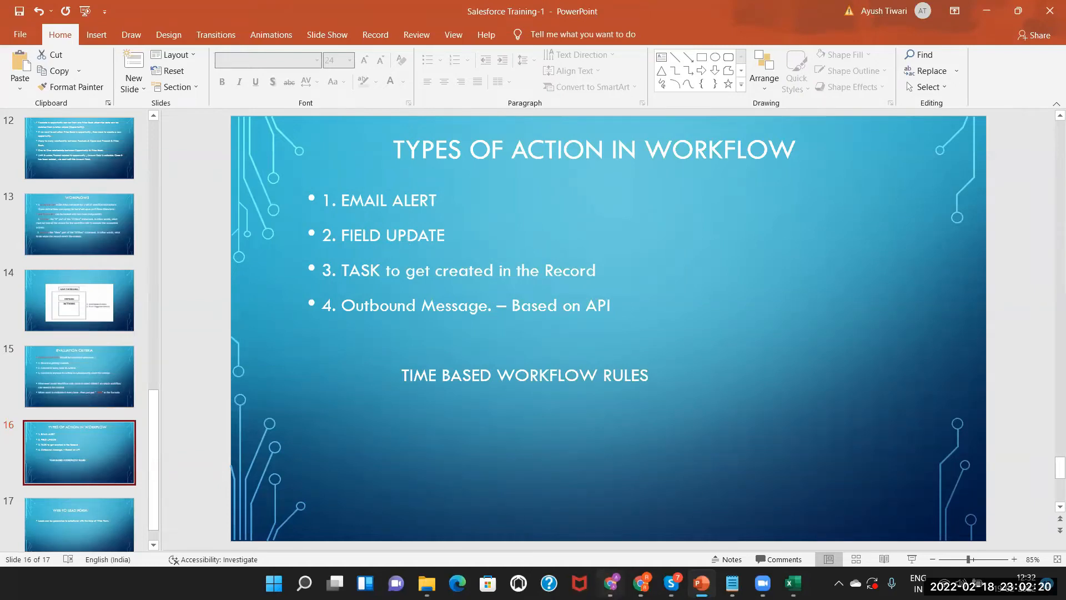
# Return from the PowerPoint slide to the workflow rule page in Chrome
pyautogui.click(611, 583)
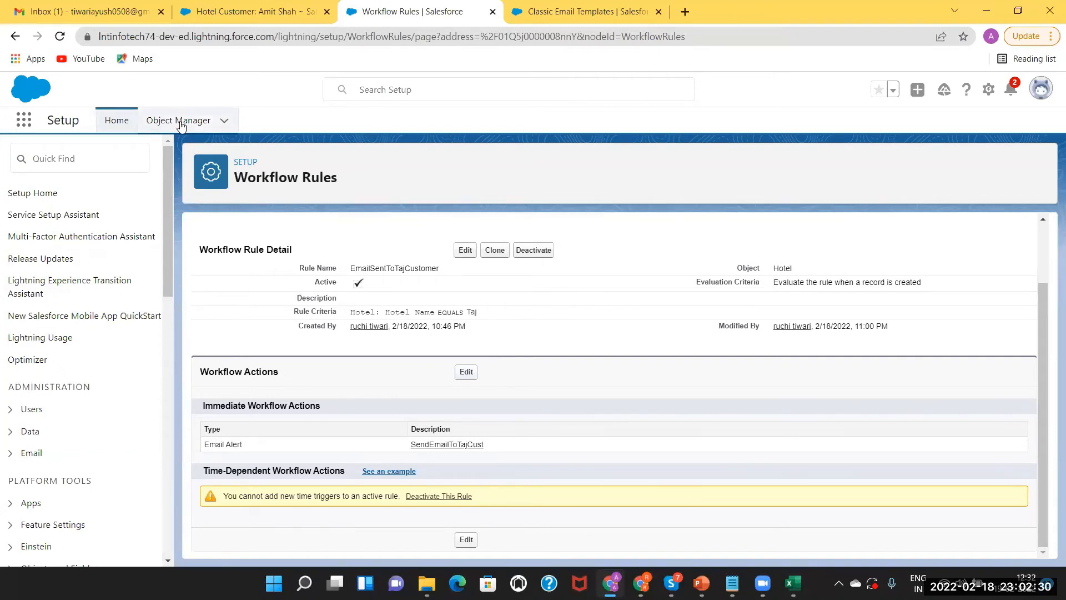
# Check the saved hotel customer, then start a New Field Update action for EmailSentToTajCustomer
pyautogui.click(233, 11)
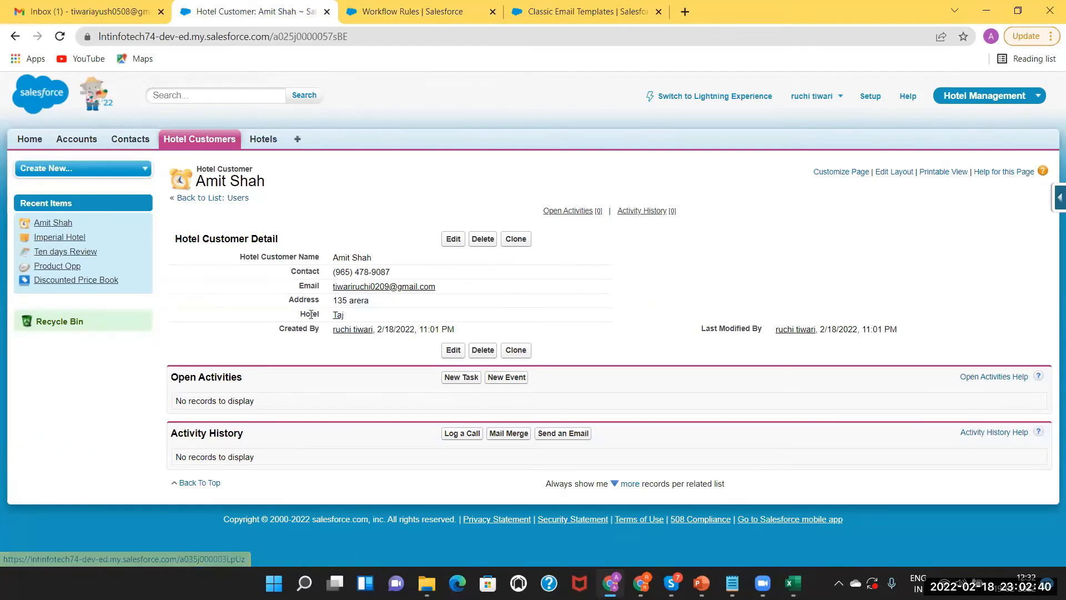
pyautogui.moveTo(337, 316)
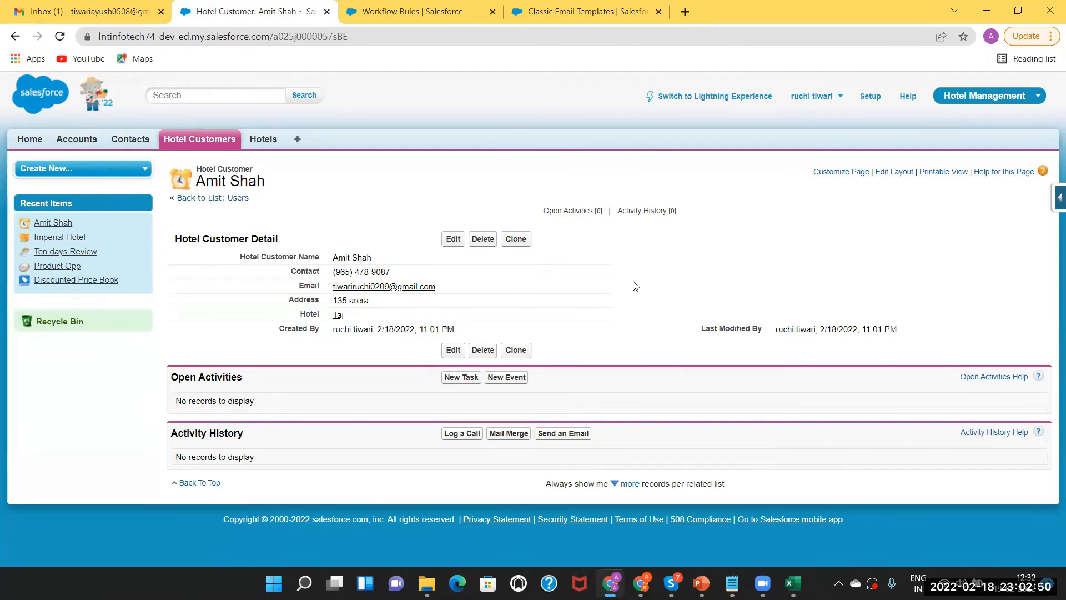
pyautogui.click(409, 13)
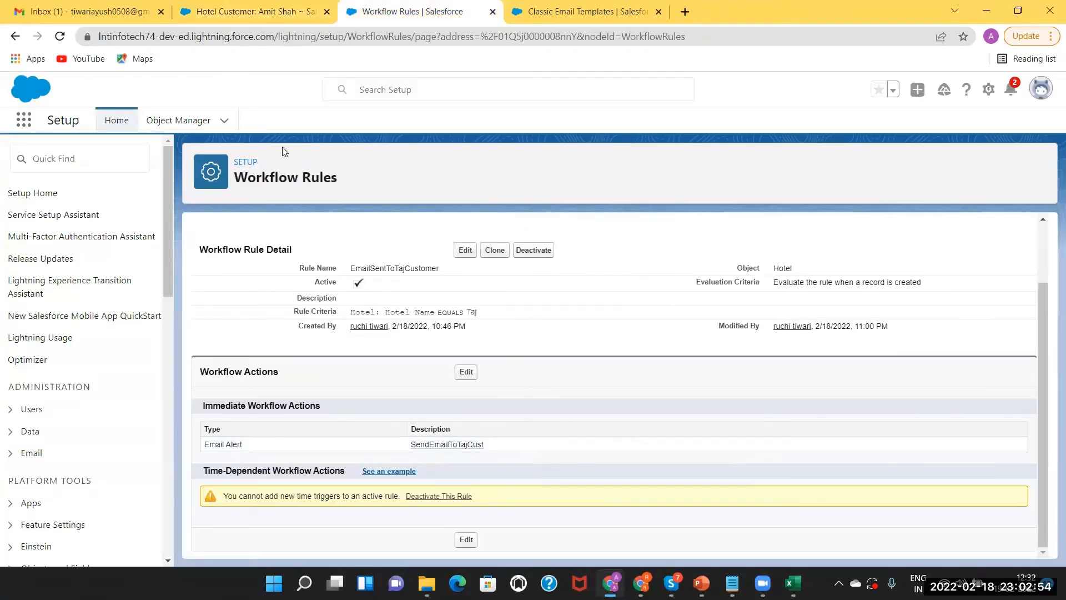
pyautogui.click(465, 373)
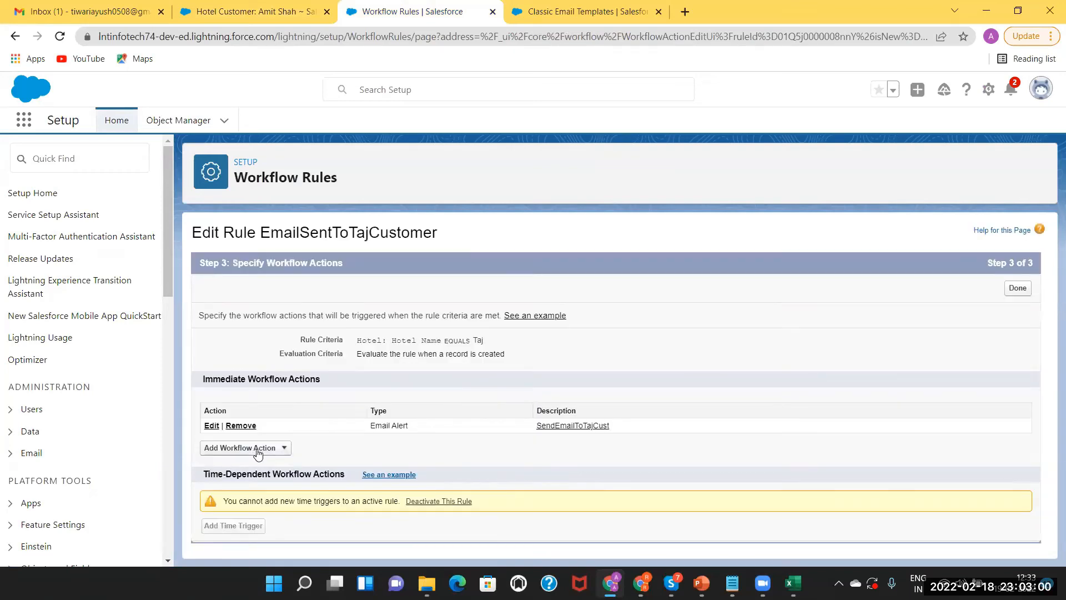
pyautogui.click(238, 450)
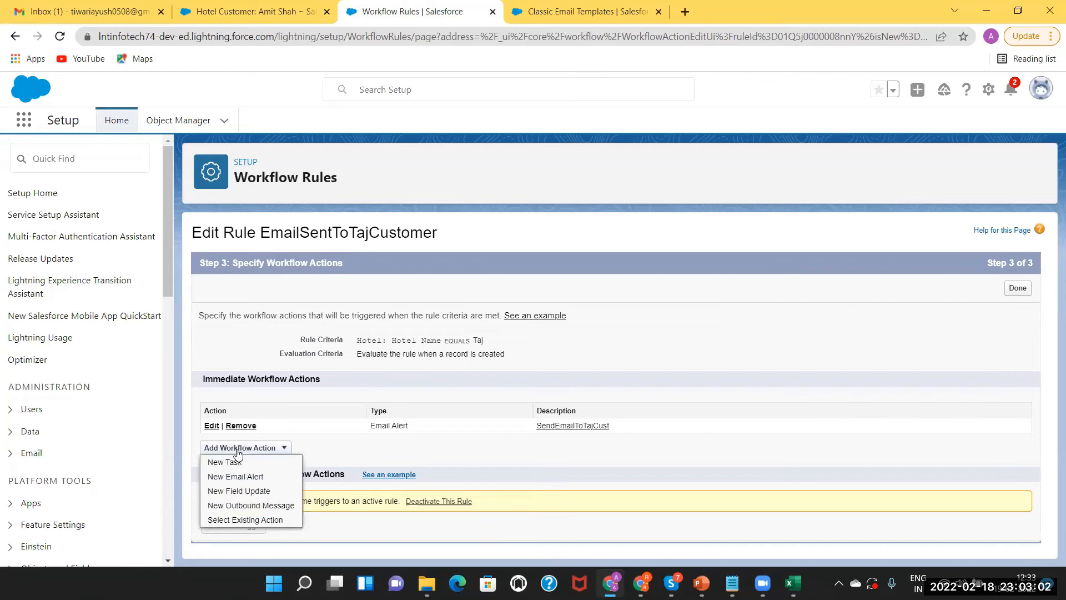
pyautogui.click(239, 491)
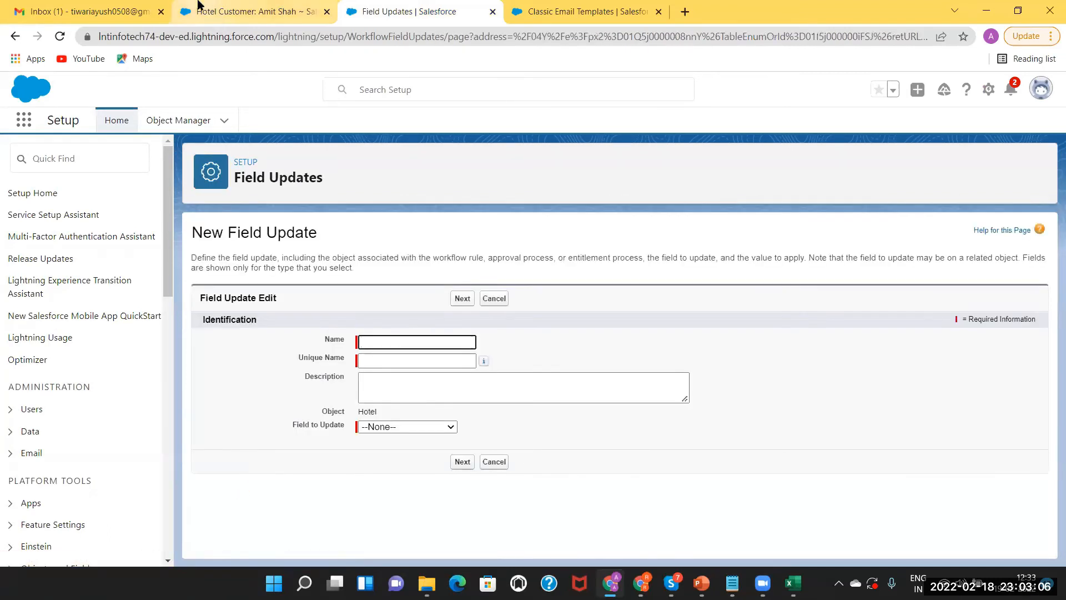
pyautogui.click(221, 16)
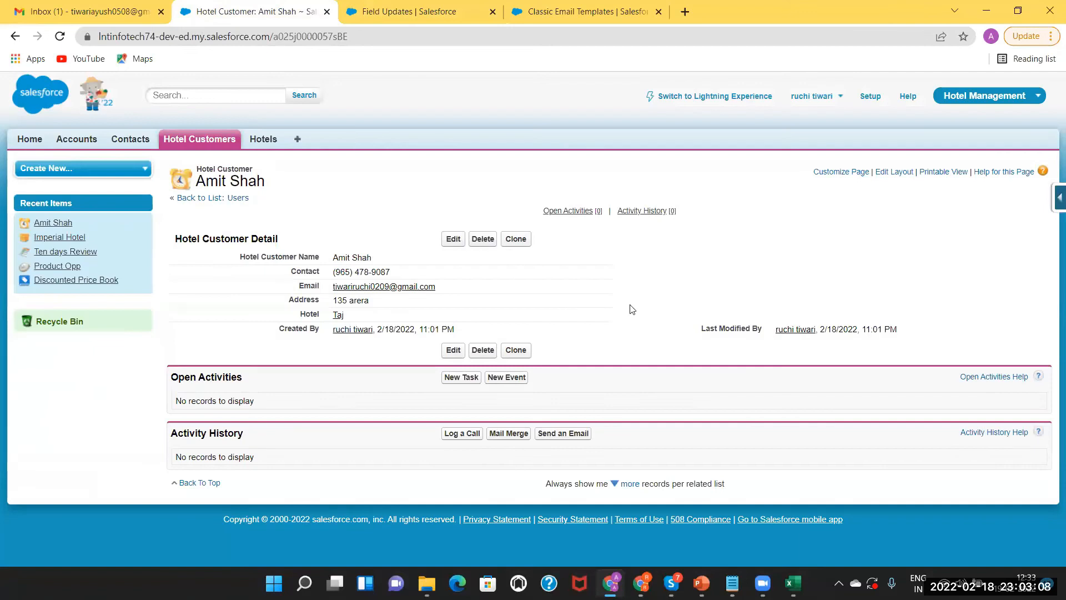
# Start a new Text custom field on the Hotel Customer object
pyautogui.click(1055, 197)
pyautogui.click(947, 222)
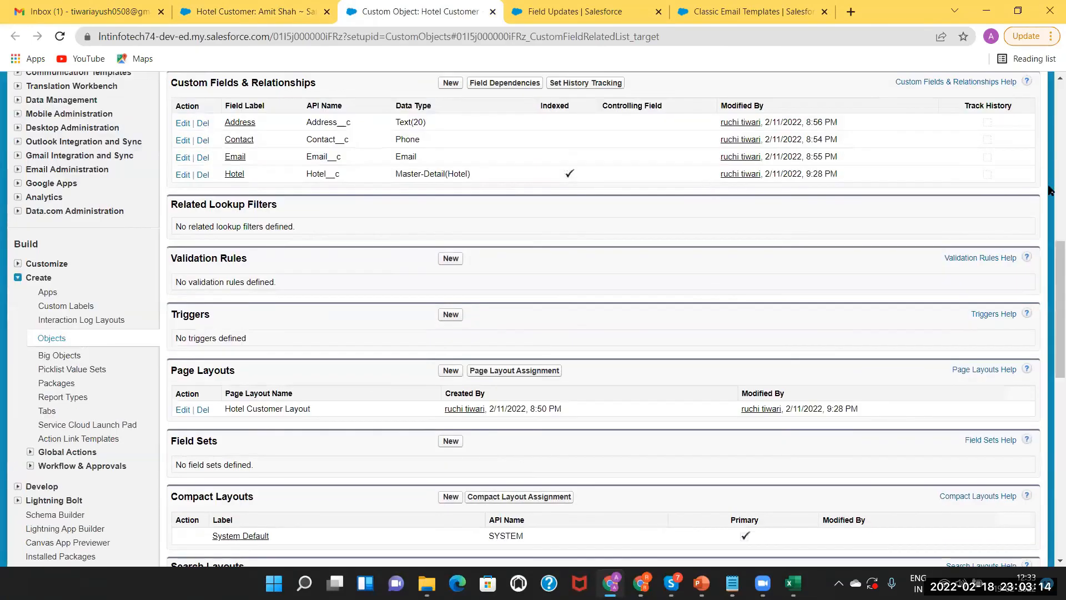
pyautogui.scroll(3, 491, 250)
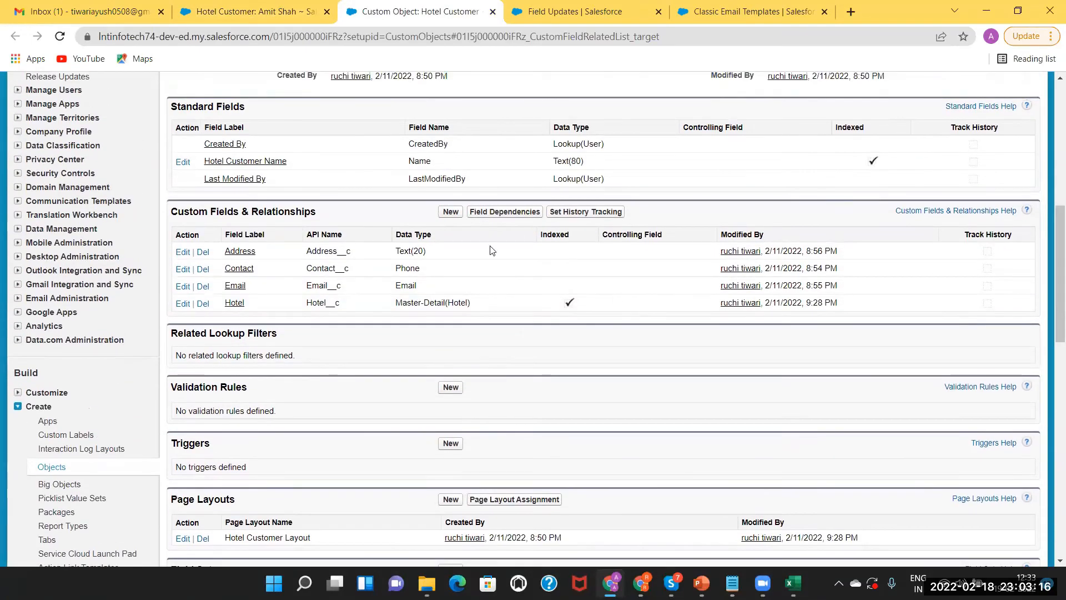
pyautogui.click(446, 211)
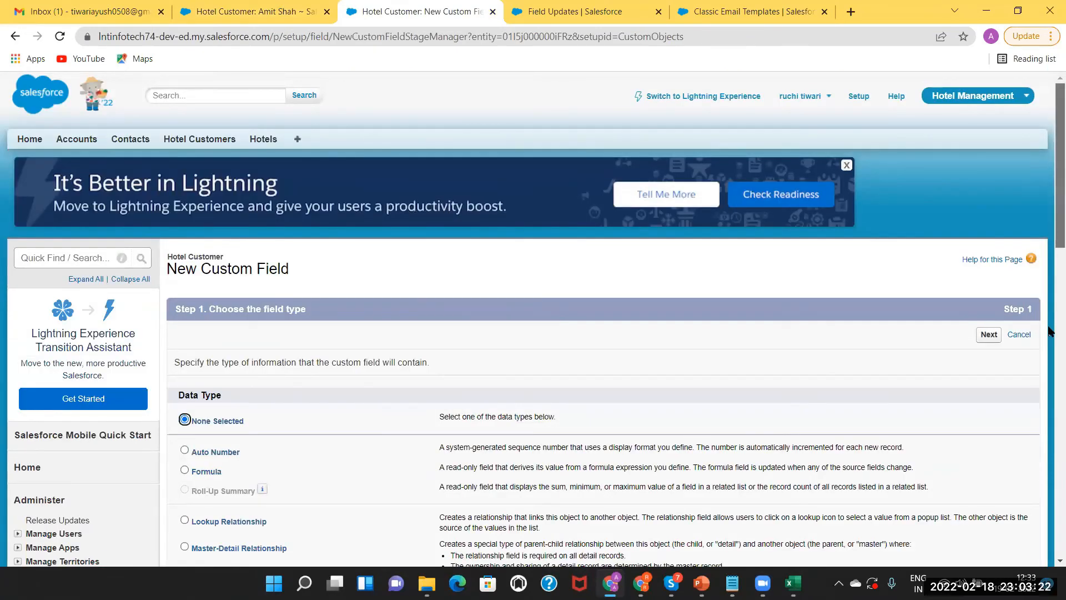
pyautogui.scroll(-2, 1050, 333)
pyautogui.scroll(-5, 1049, 352)
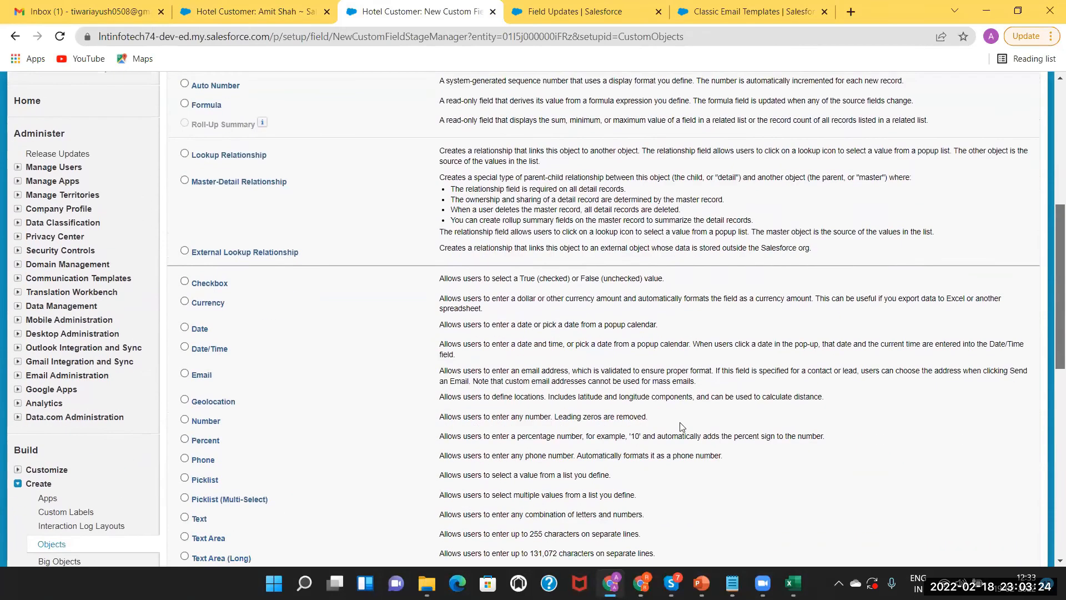
pyautogui.scroll(-1, 197, 503)
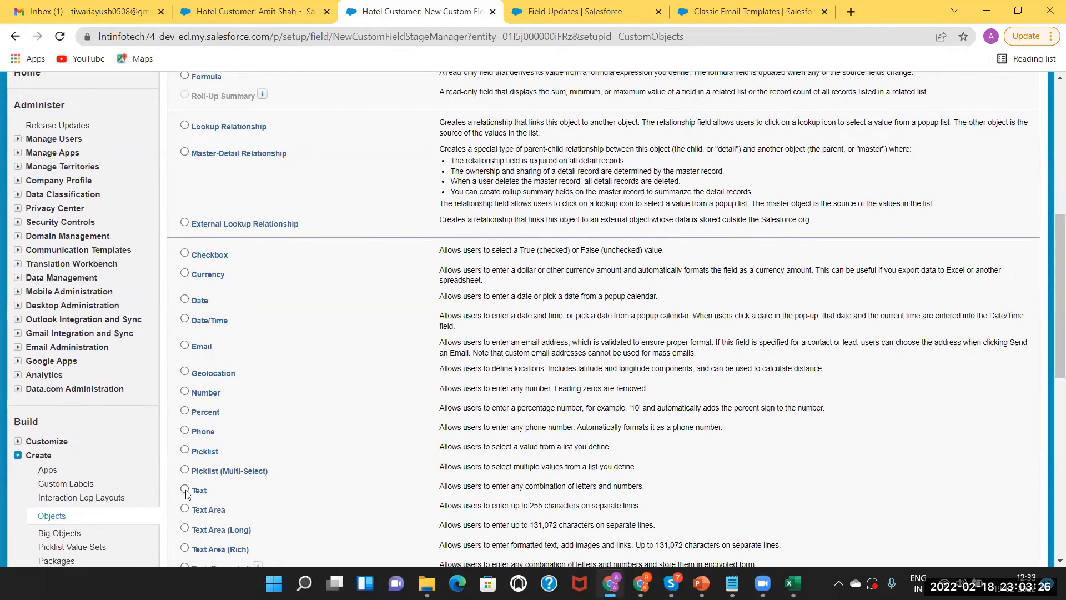
pyautogui.moveTo(1052, 367); pyautogui.dragTo(1049, 536)
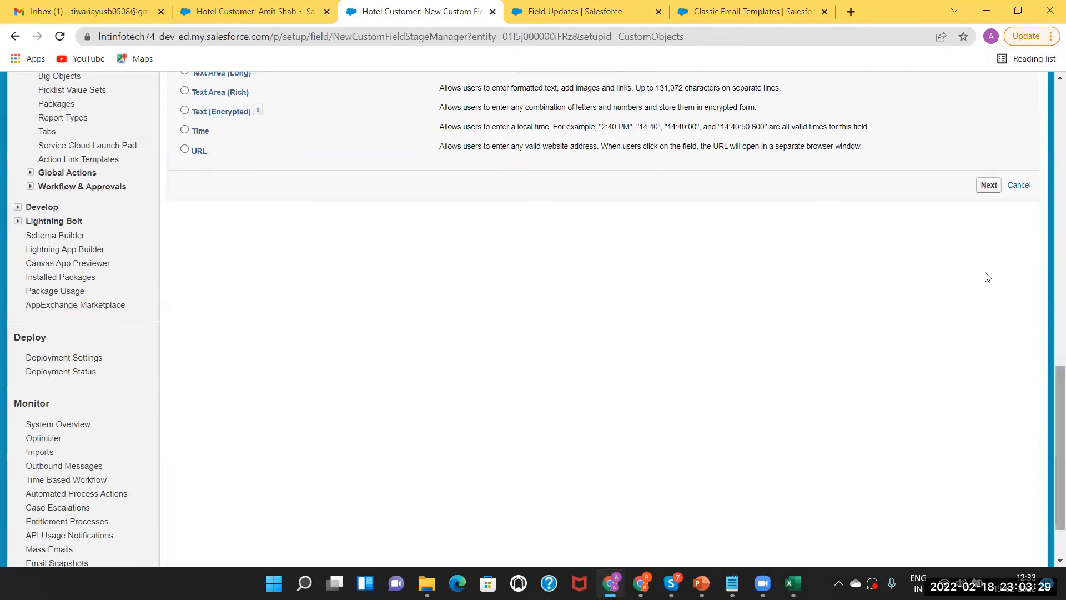
pyautogui.click(988, 186)
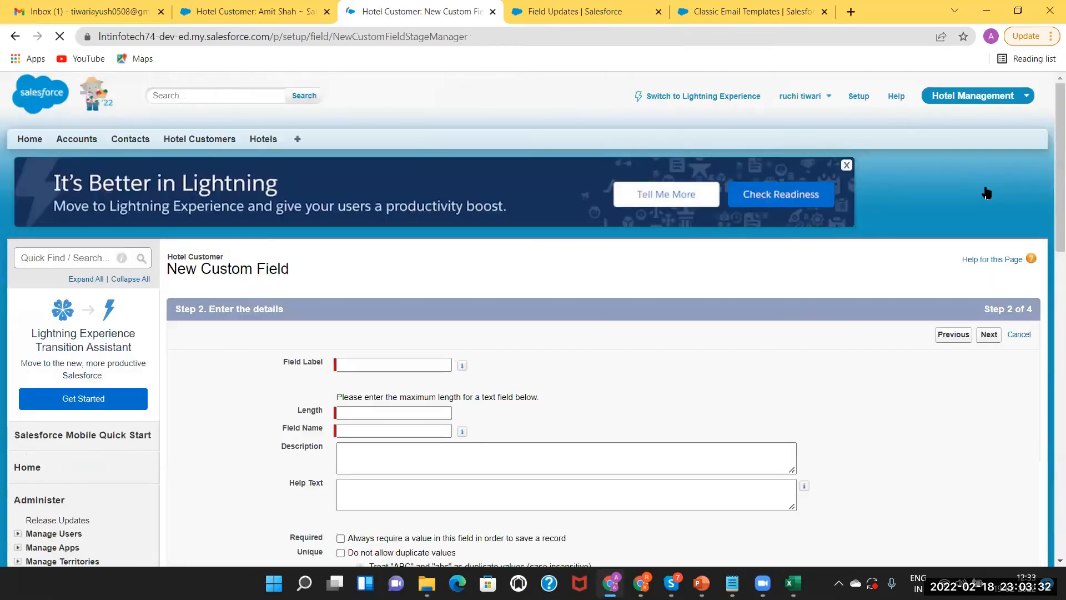
# Label the new field Feedback with length 20
pyautogui.click(403, 363)
pyautogui.write('Rev')
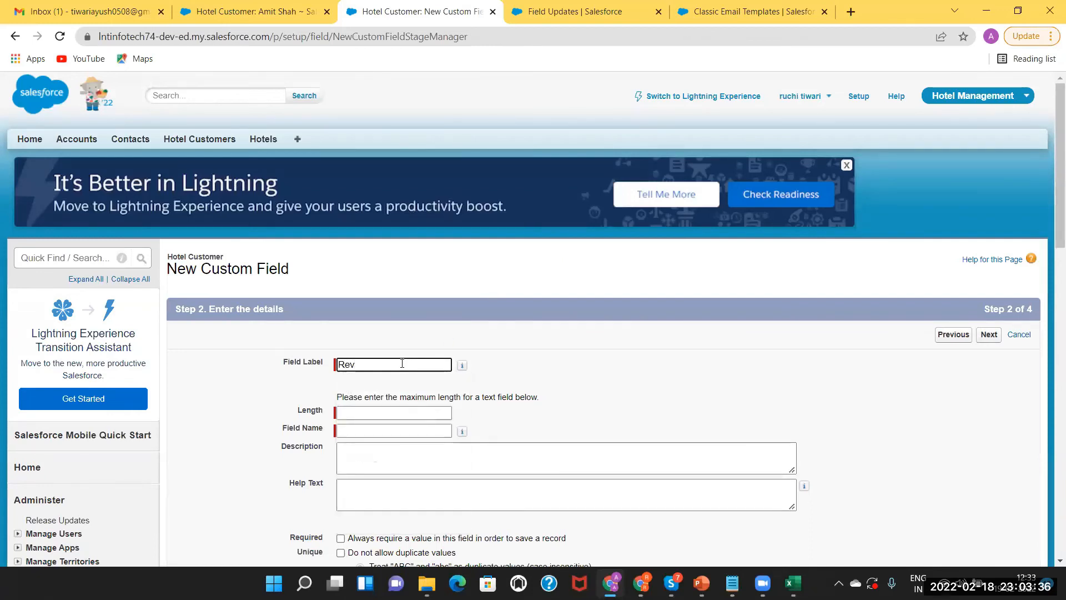
pyautogui.press('BackSpace')
pyautogui.press('BackSpace')
pyautogui.write('Feedbac')
pyautogui.click(366, 412)
pyautogui.write('20')
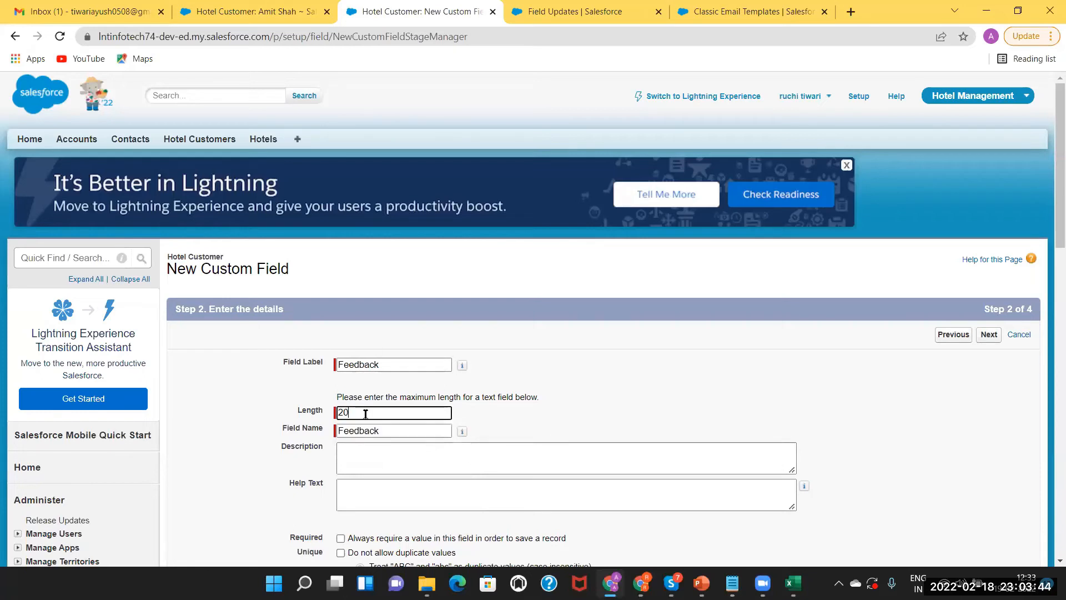
pyautogui.click(361, 458)
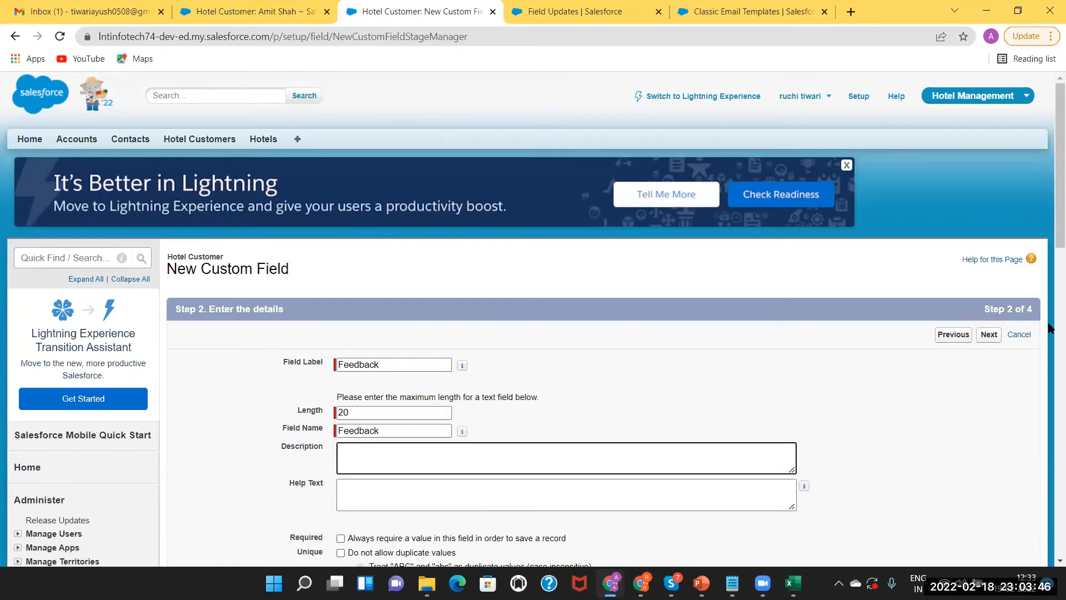
# Make Feedback visible to all profiles, keep Hotel Customer Layout, and save the field
pyautogui.scroll(-3, 1049, 277)
pyautogui.scroll(2, 1050, 253)
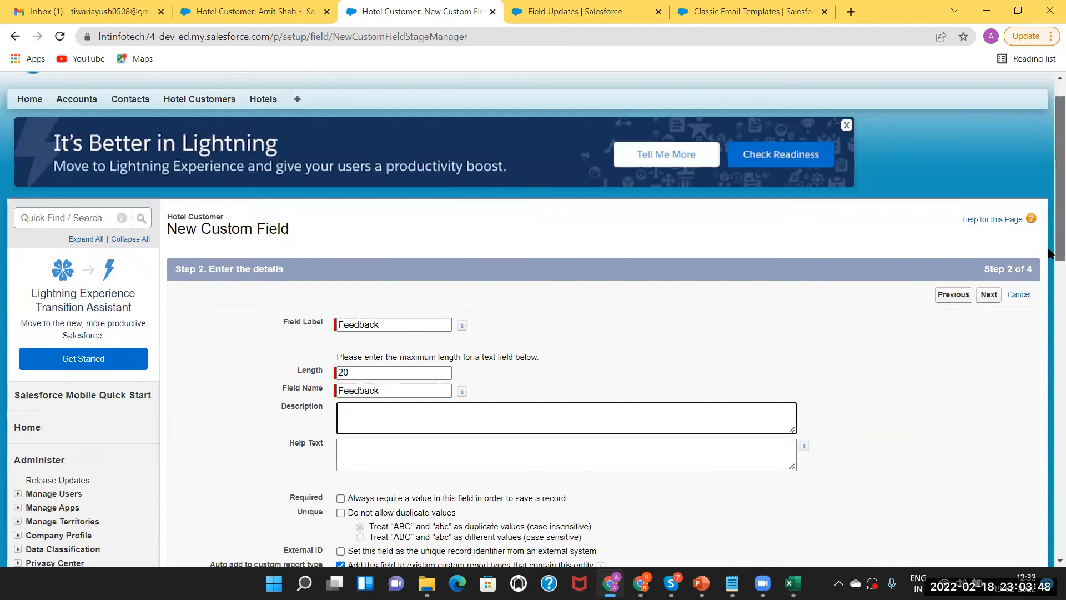
pyautogui.click(987, 313)
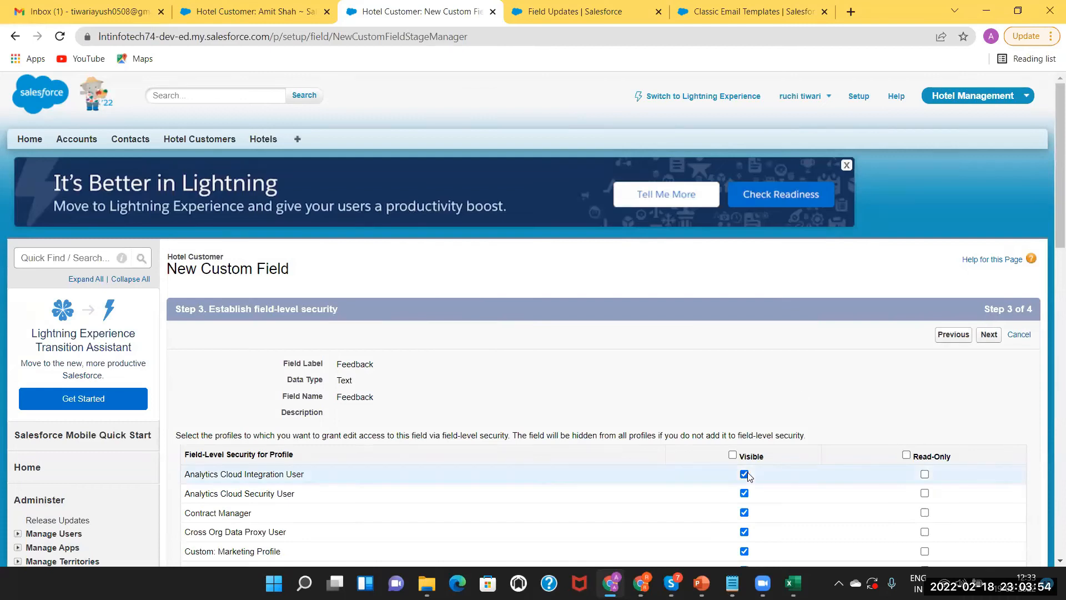
pyautogui.click(733, 455)
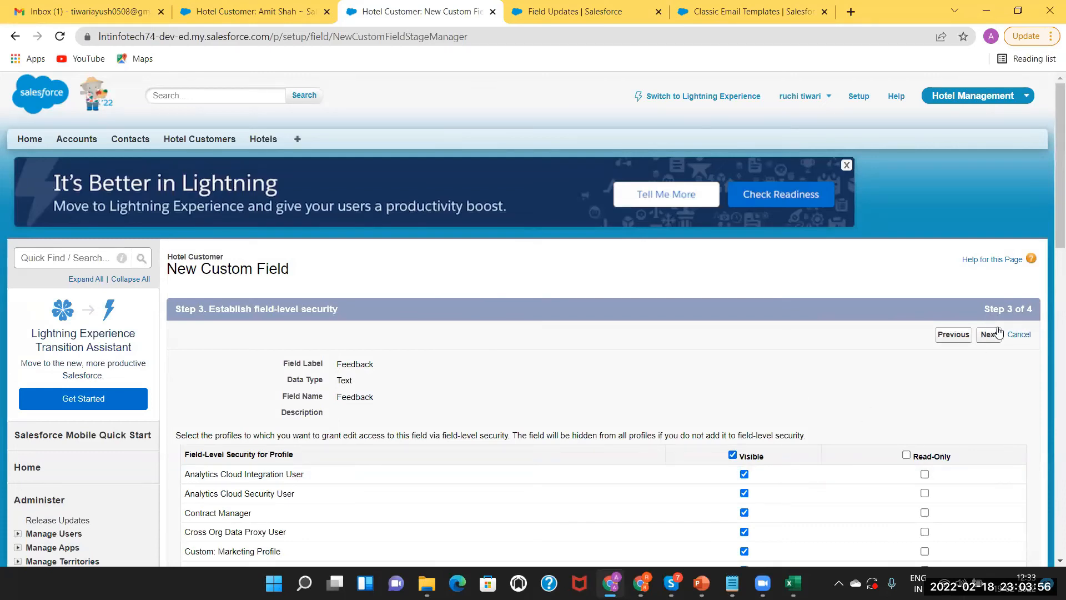
pyautogui.click(986, 335)
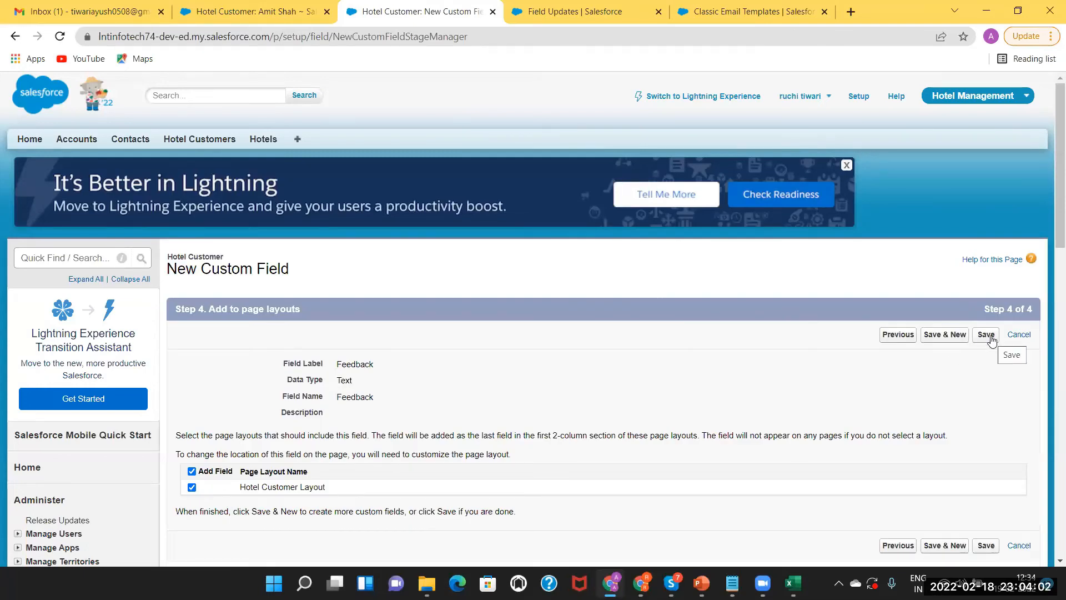
pyautogui.click(986, 335)
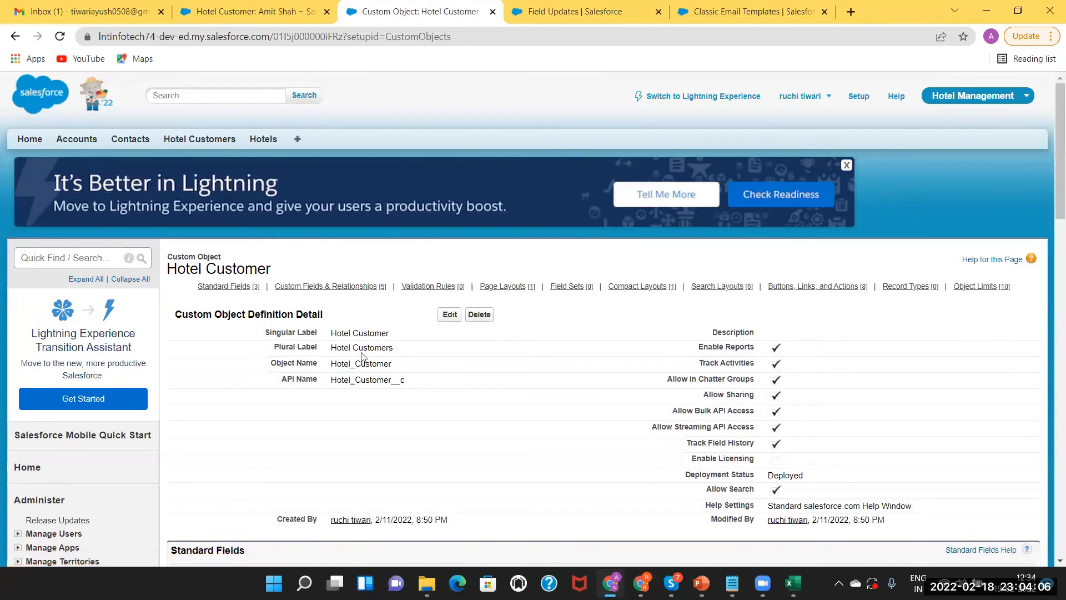
# Open a new Hotel Customer form to confirm the Feedback field, then return to Field Update
pyautogui.click(191, 138)
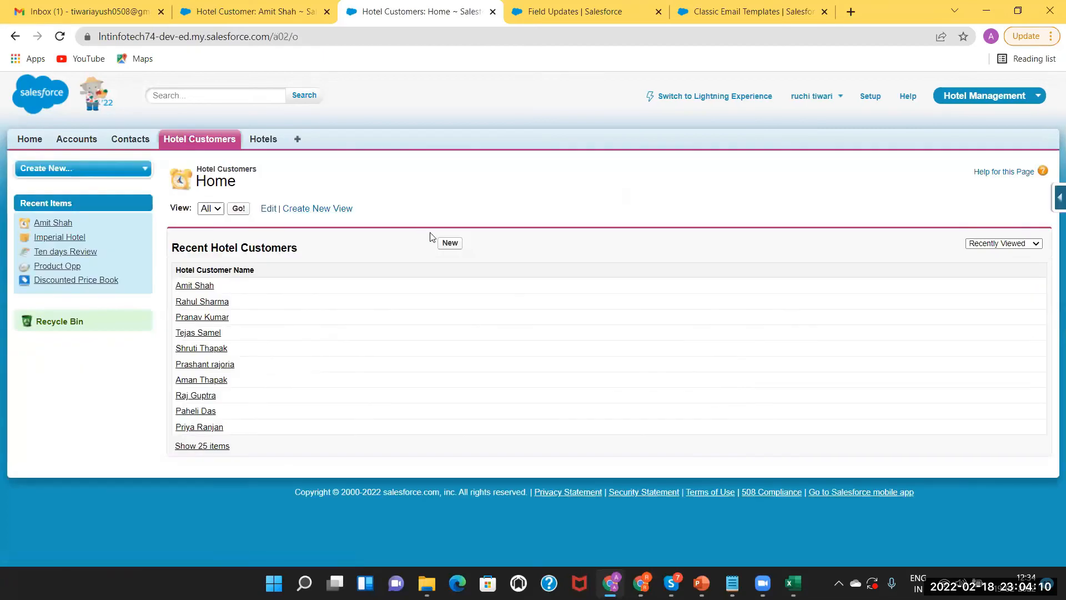
pyautogui.click(450, 244)
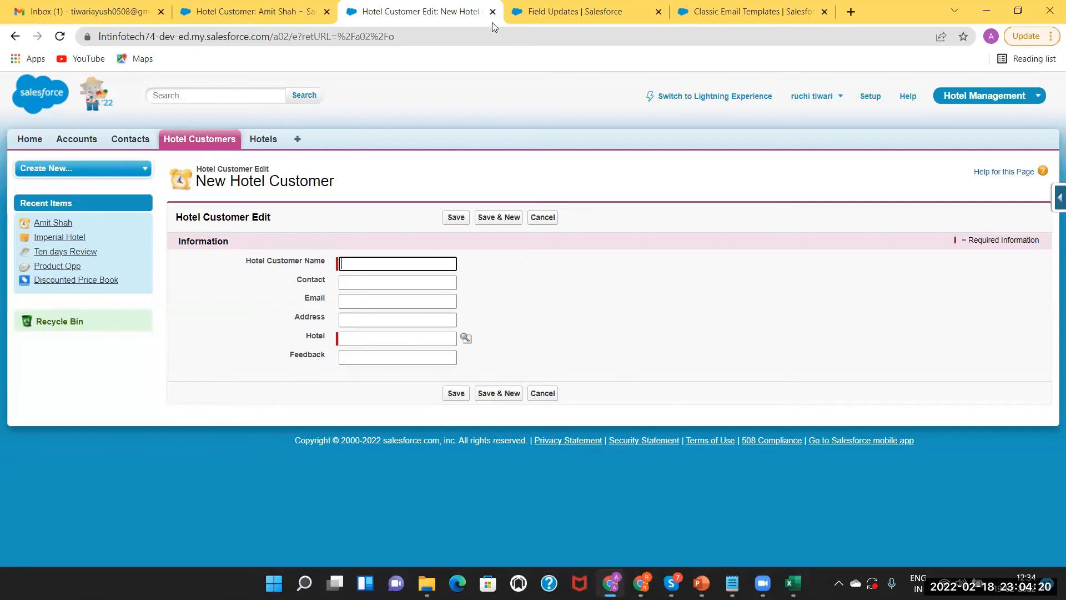
pyautogui.click(252, 12)
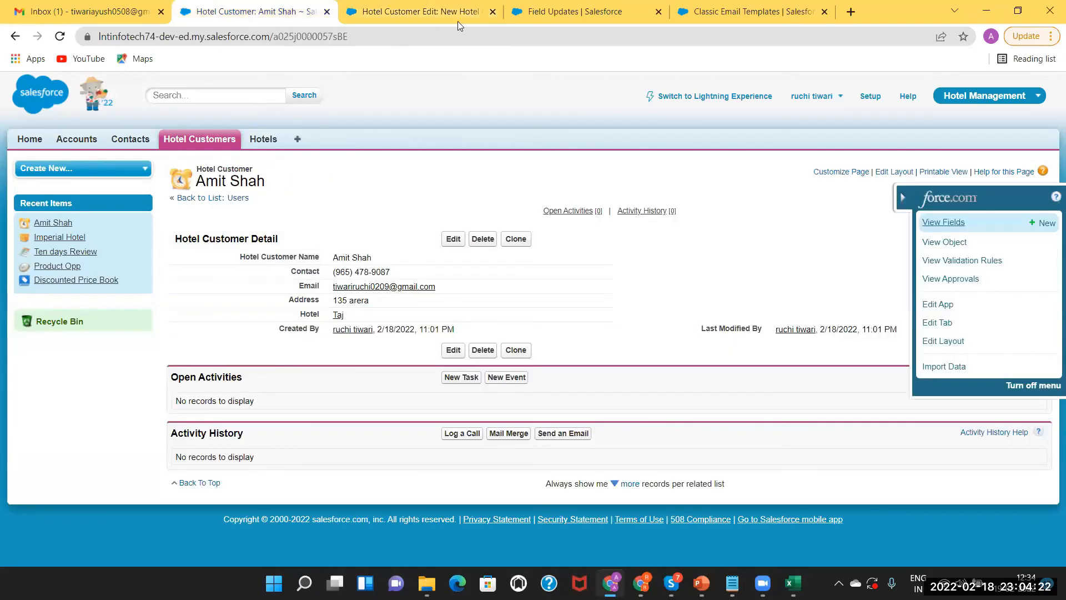
pyautogui.click(562, 9)
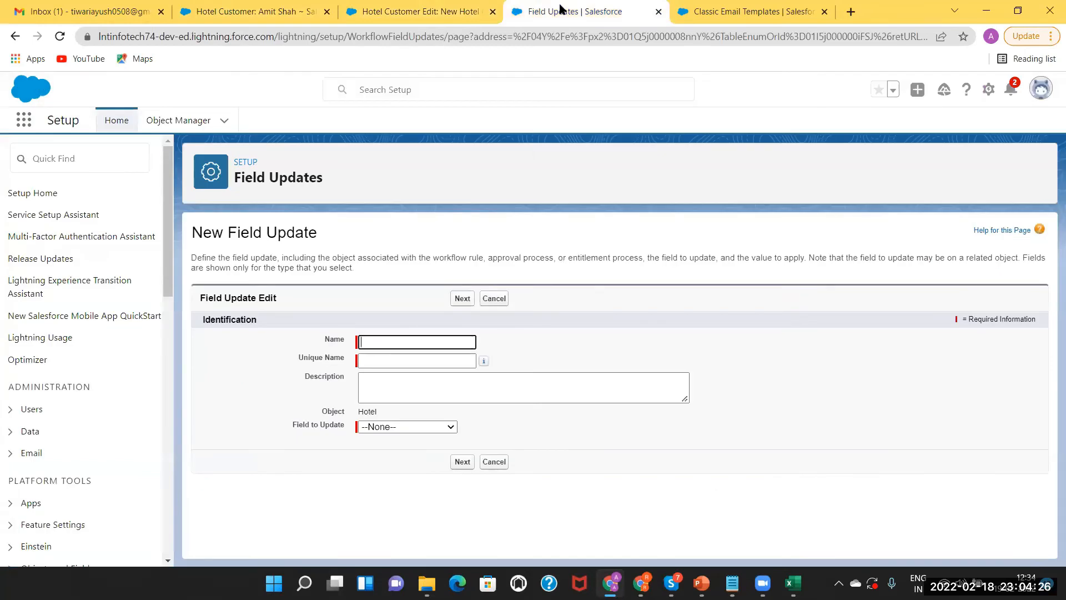
pyautogui.click(397, 342)
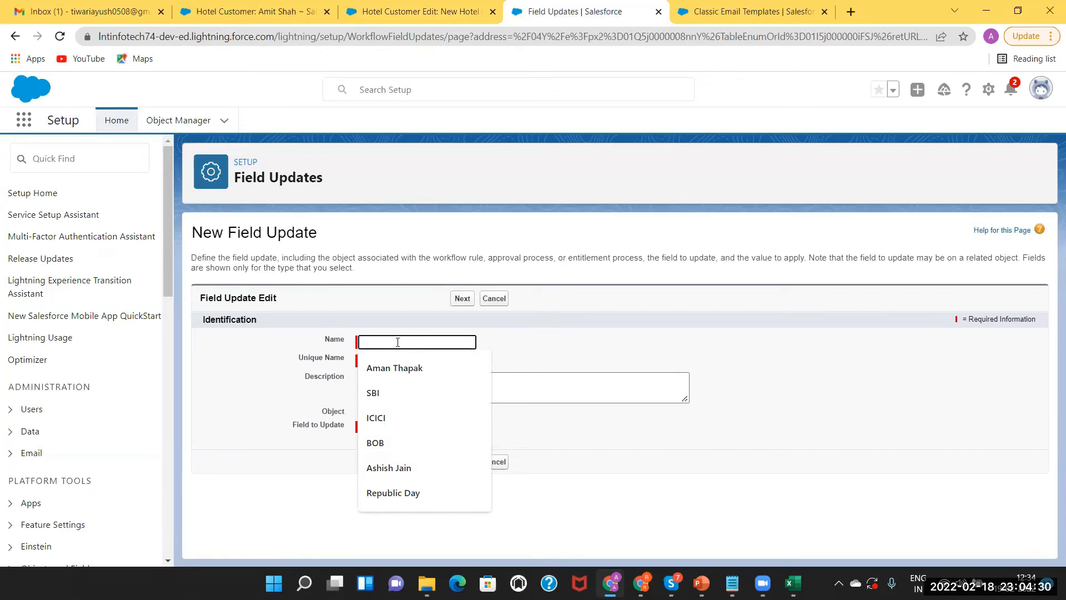
pyautogui.write('Feed')
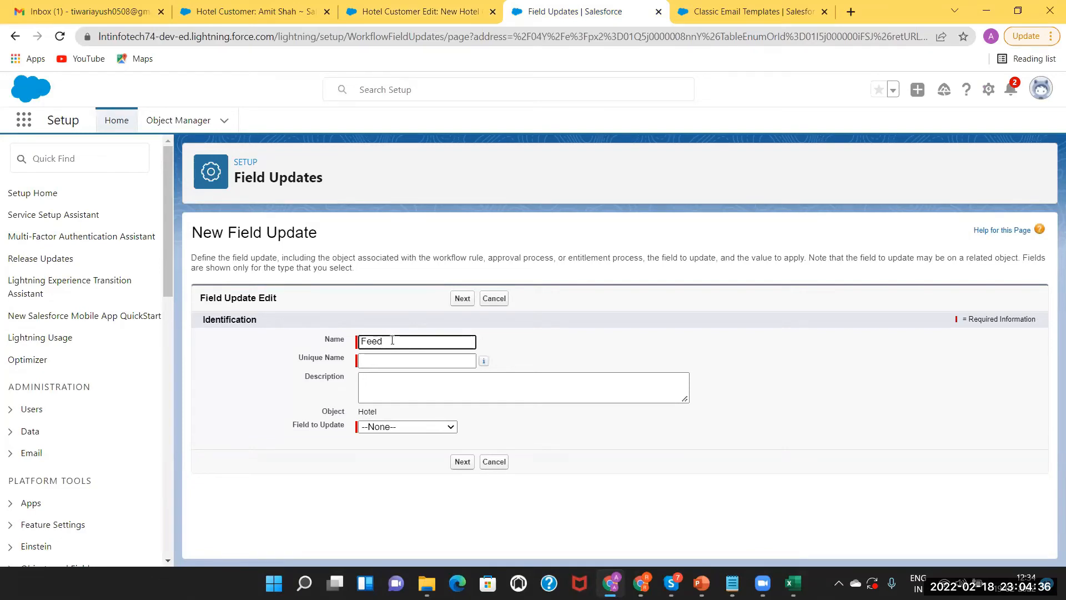
pyautogui.write('back Update')
pyautogui.click(396, 356)
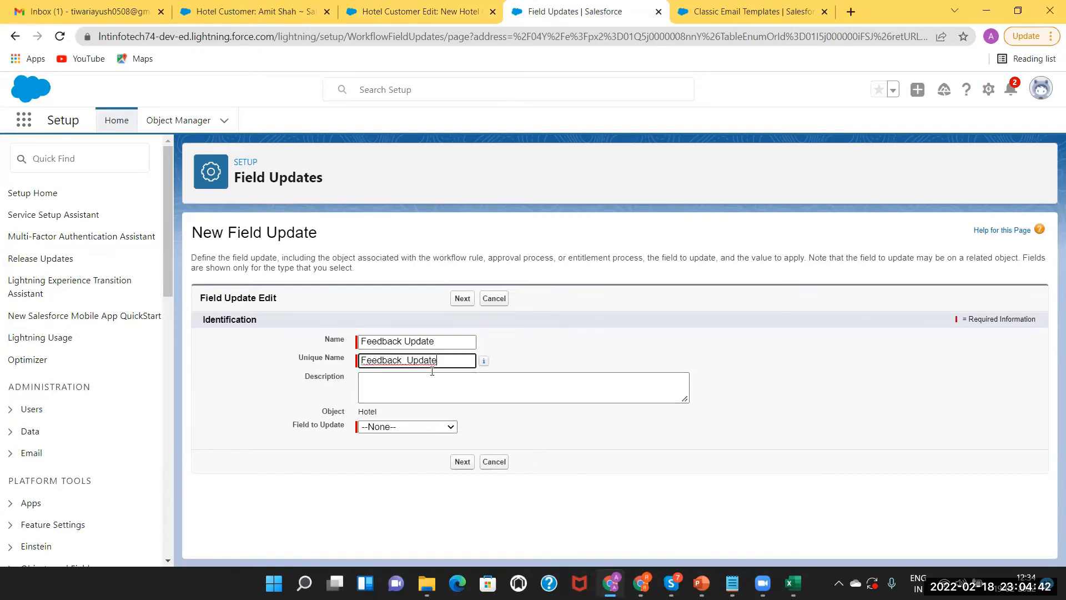
pyautogui.click(410, 427)
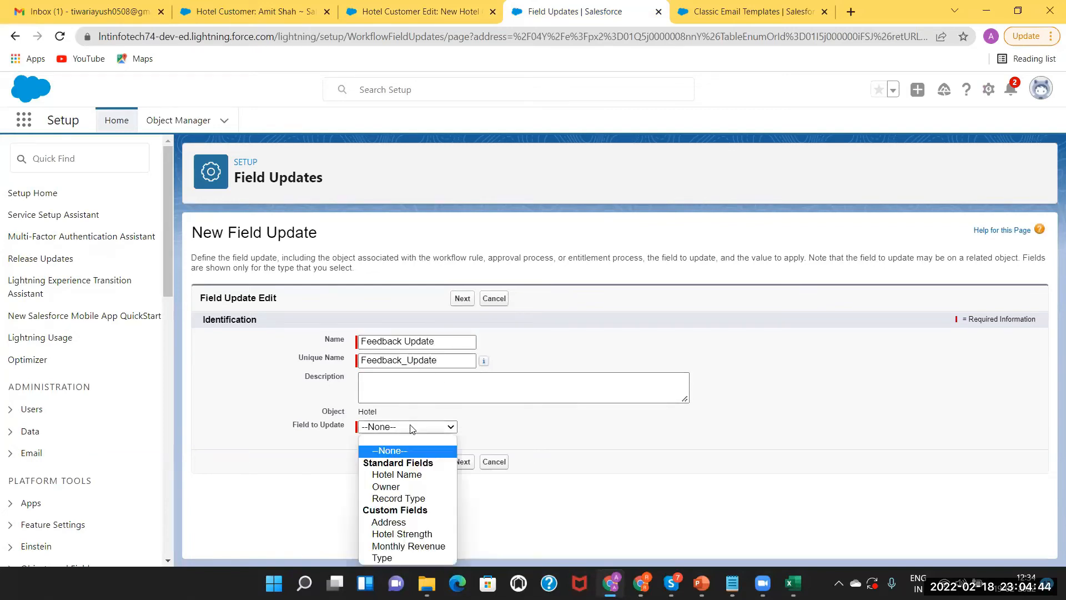
pyautogui.press('Down')
pyautogui.press('Down')
pyautogui.press('Down')
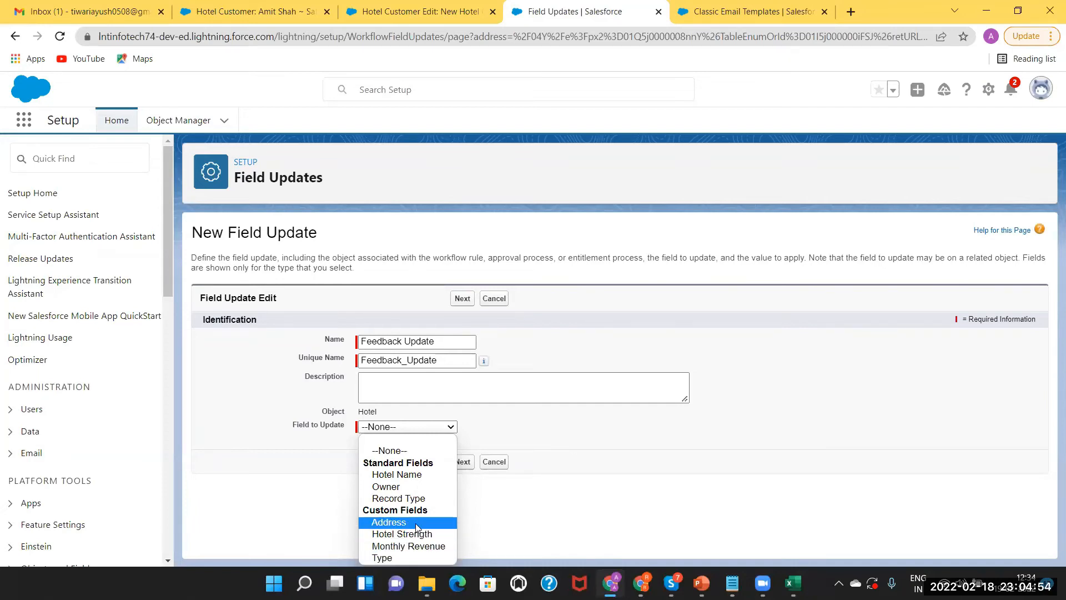
pyautogui.click(509, 422)
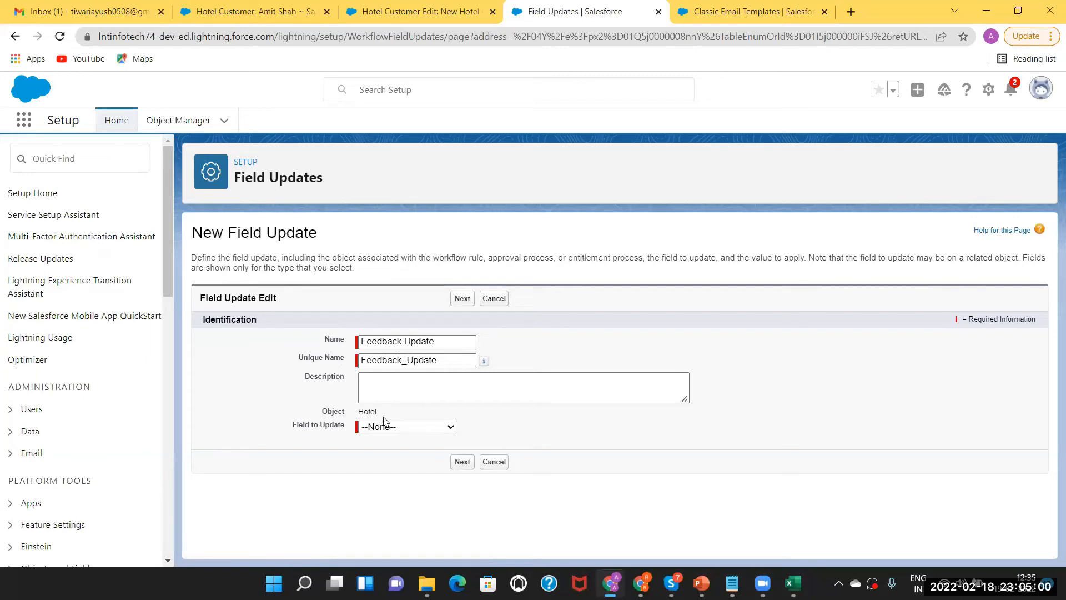
# Open the Taj hotel record and jump to the Hotel object's field list via View Fields
pyautogui.click(412, 7)
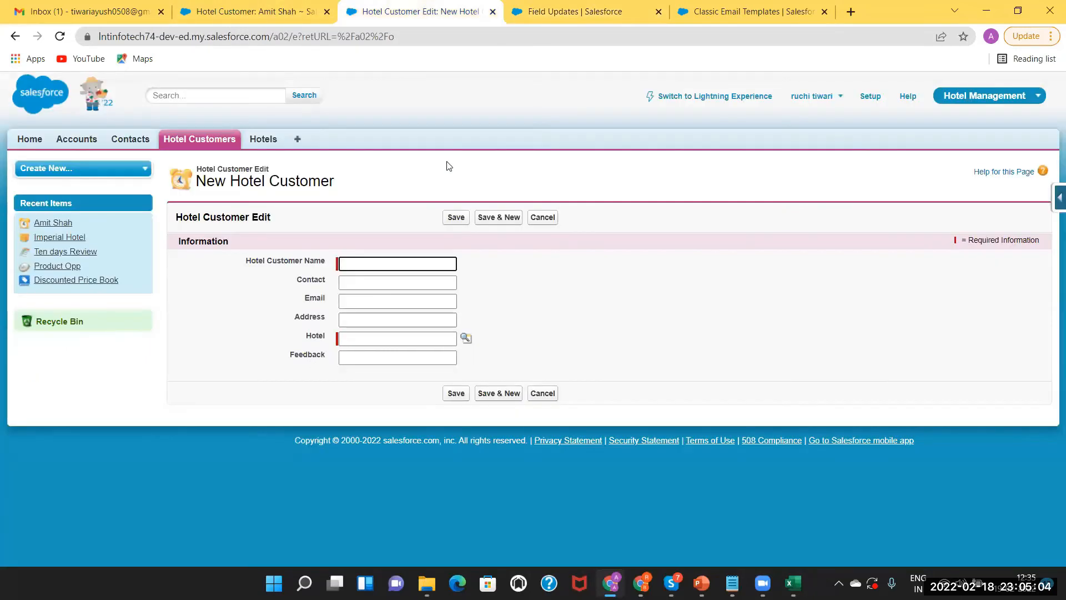
pyautogui.click(264, 141)
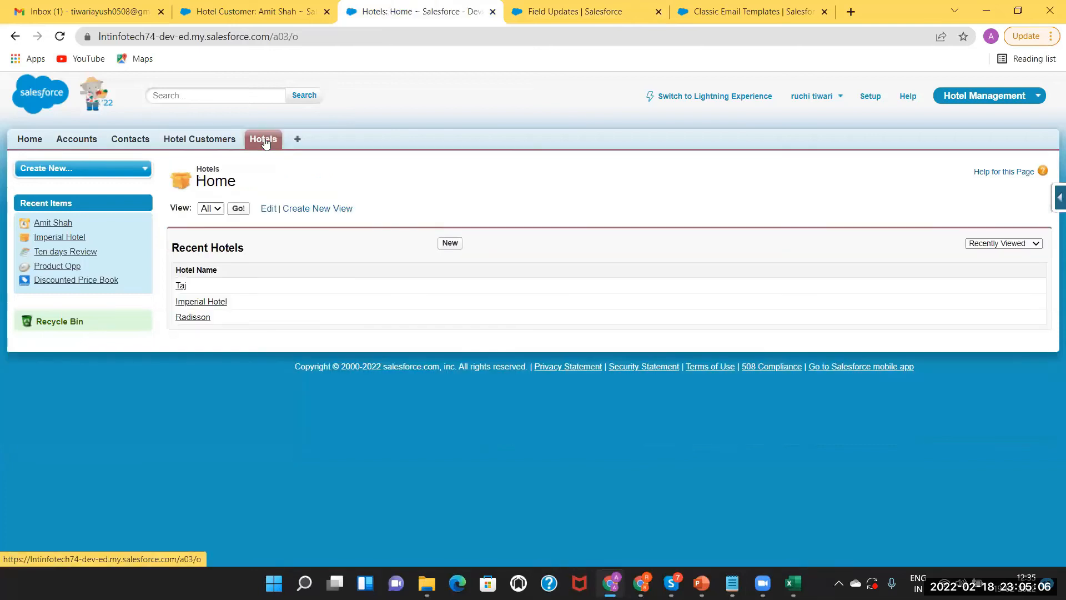
pyautogui.click(181, 287)
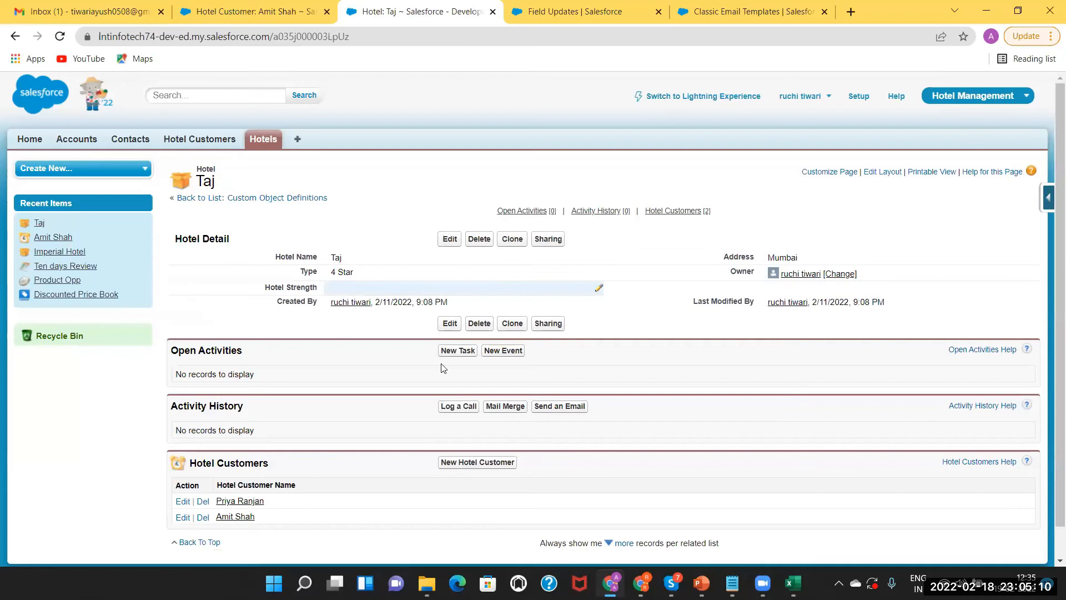
pyautogui.click(1048, 198)
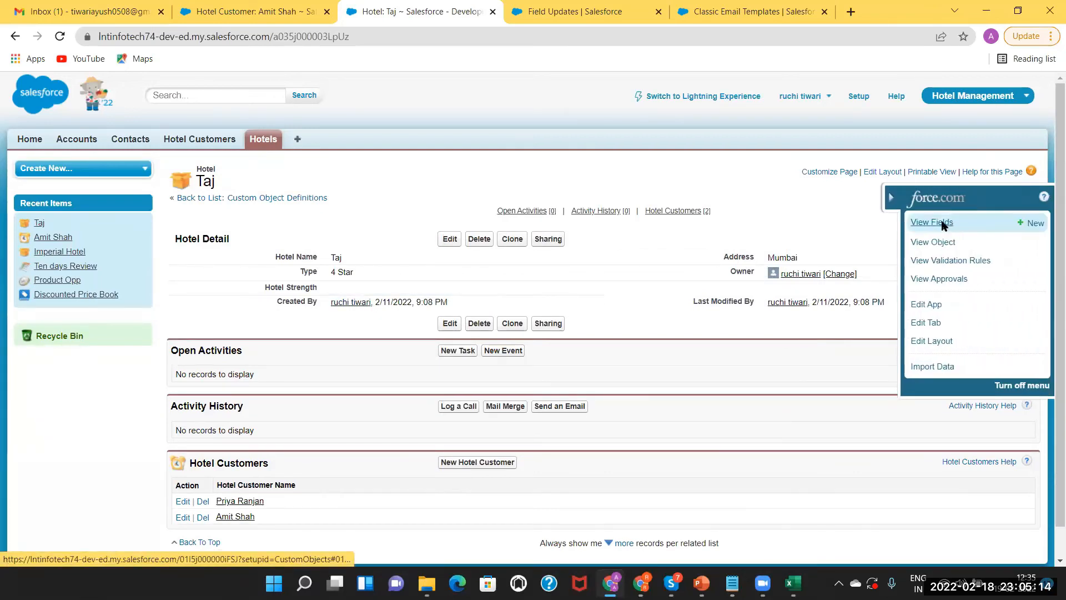
pyautogui.click(938, 220)
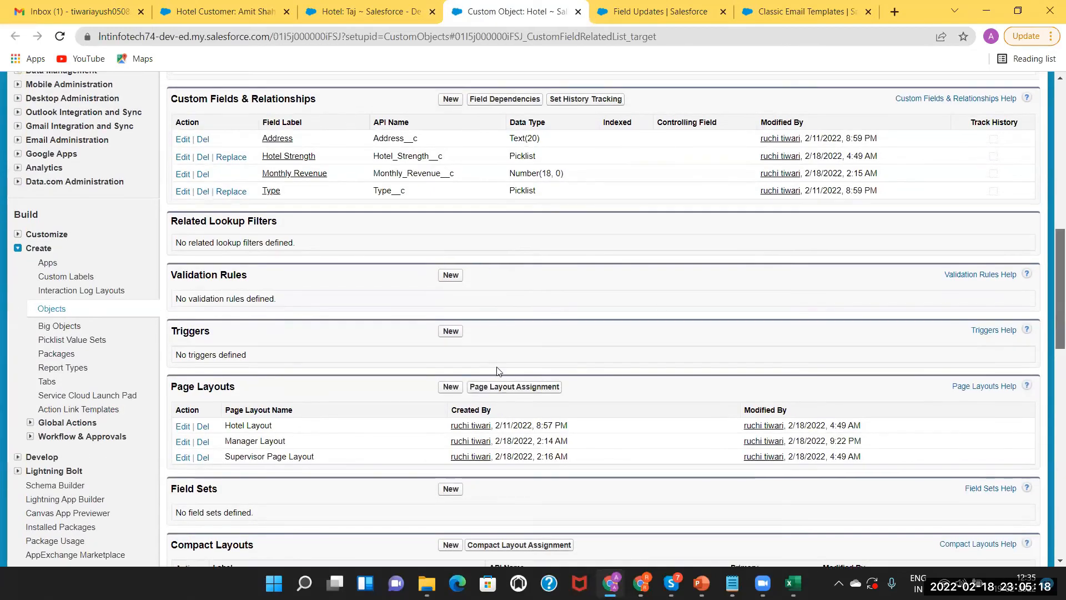
pyautogui.scroll(3, 477, 341)
pyautogui.scroll(1, 453, 342)
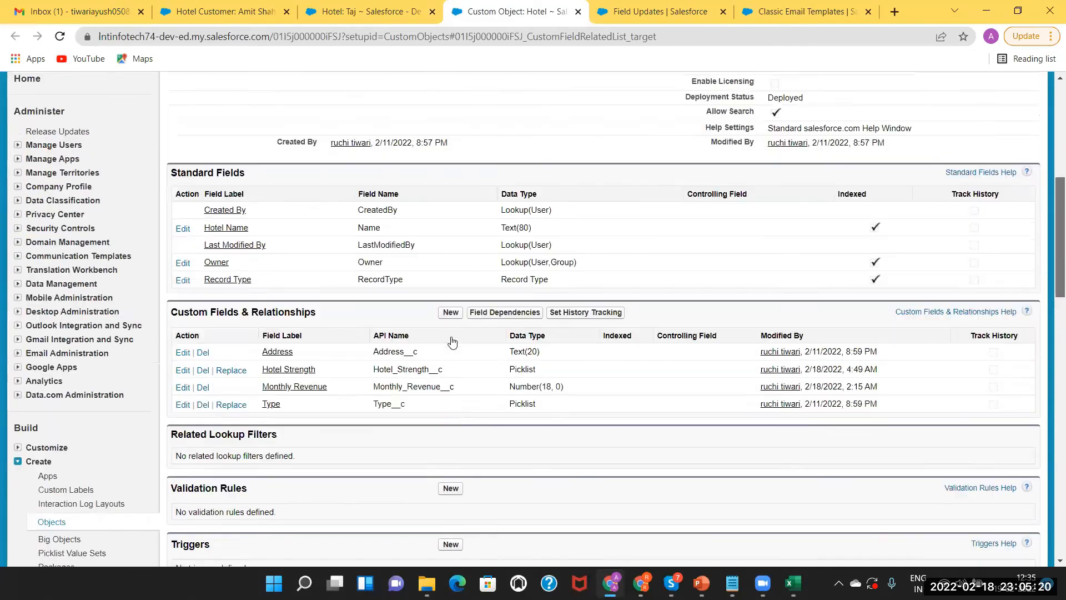
# Create a new Text custom field on Hotel labelled Review with length 30
pyautogui.click(450, 309)
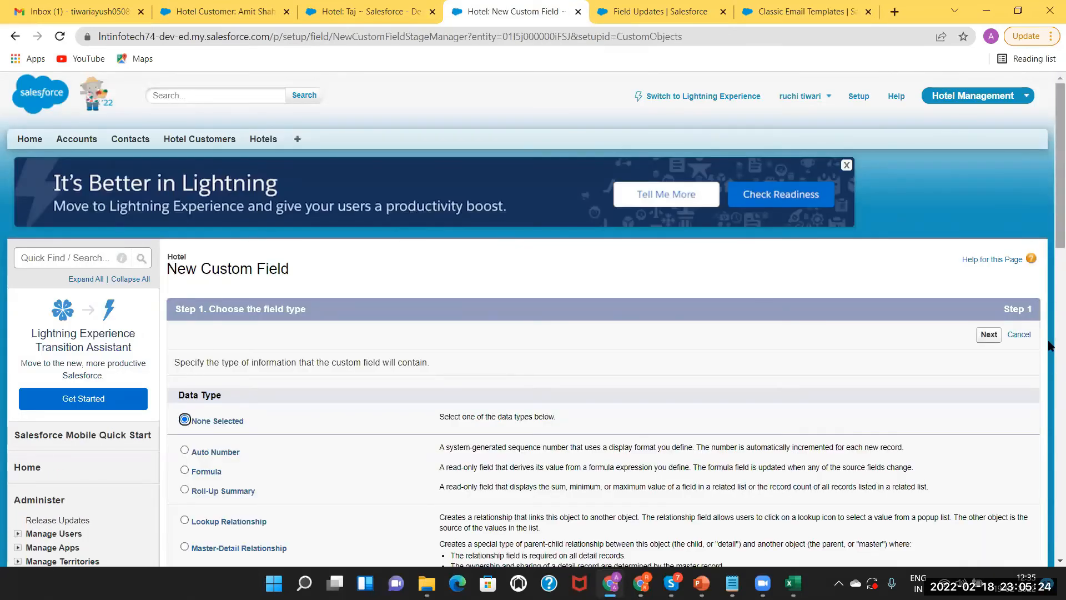
pyautogui.scroll(-3, 621, 428)
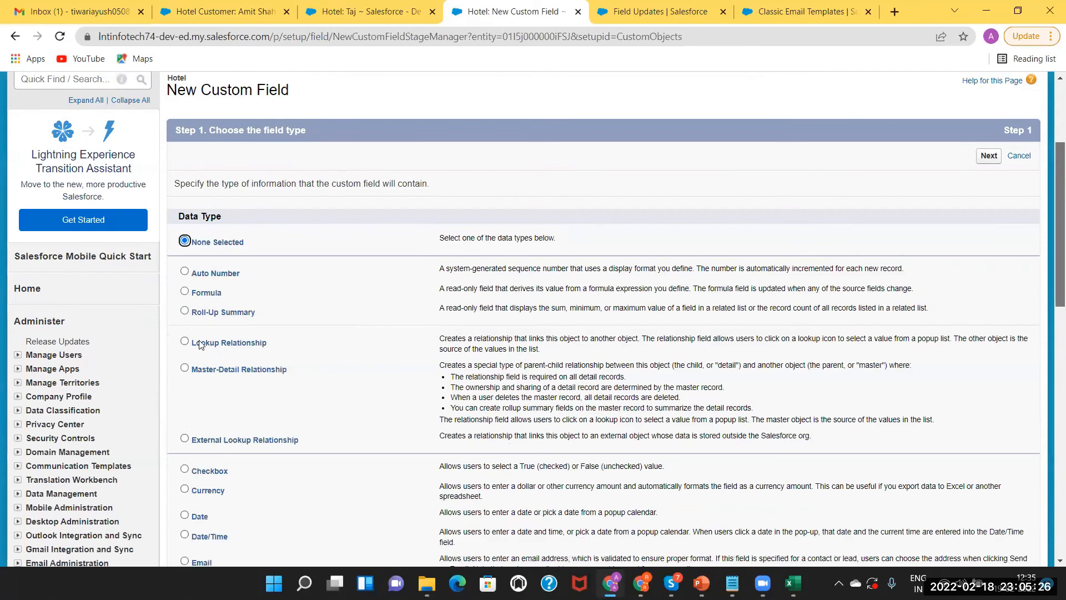
pyautogui.scroll(-2, 185, 339)
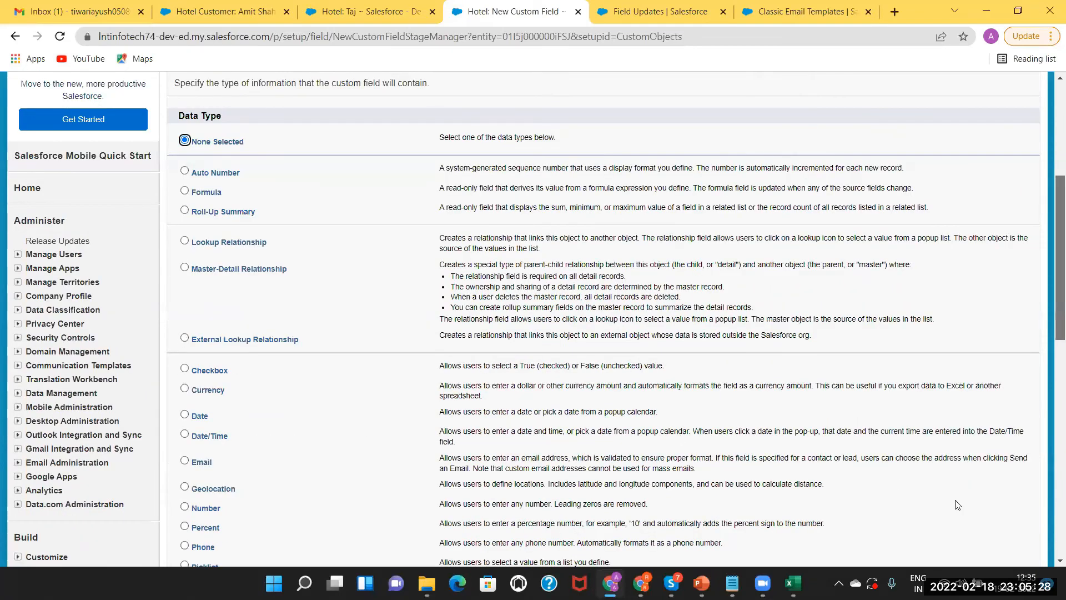
pyautogui.scroll(-1, 997, 494)
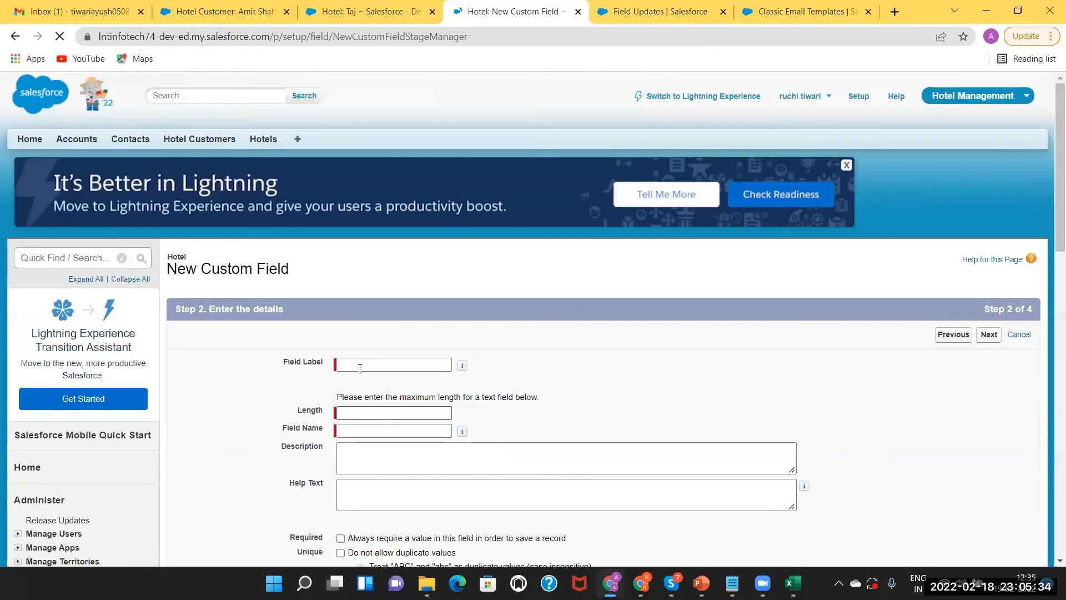
pyautogui.click(360, 368)
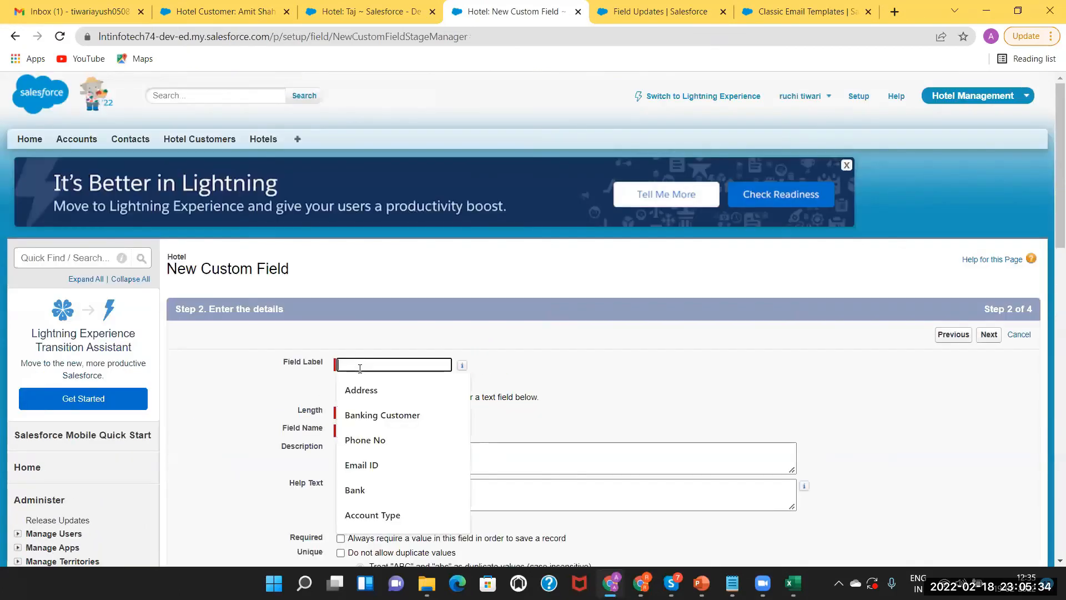
pyautogui.write('Review')
pyautogui.click(356, 409)
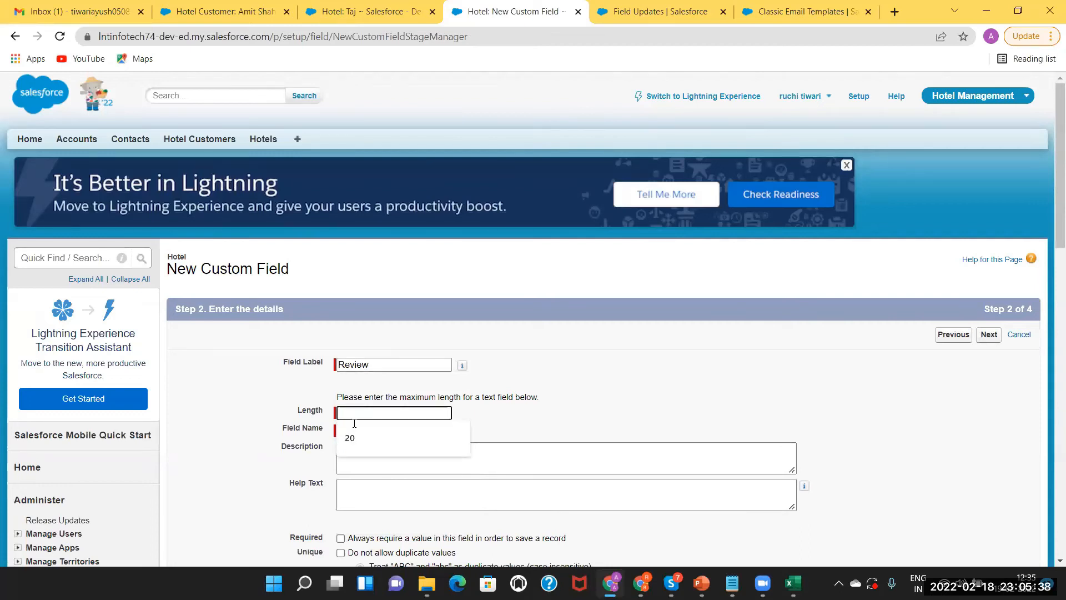
pyautogui.write('30')
pyautogui.press('Tab')
pyautogui.press('Tab')
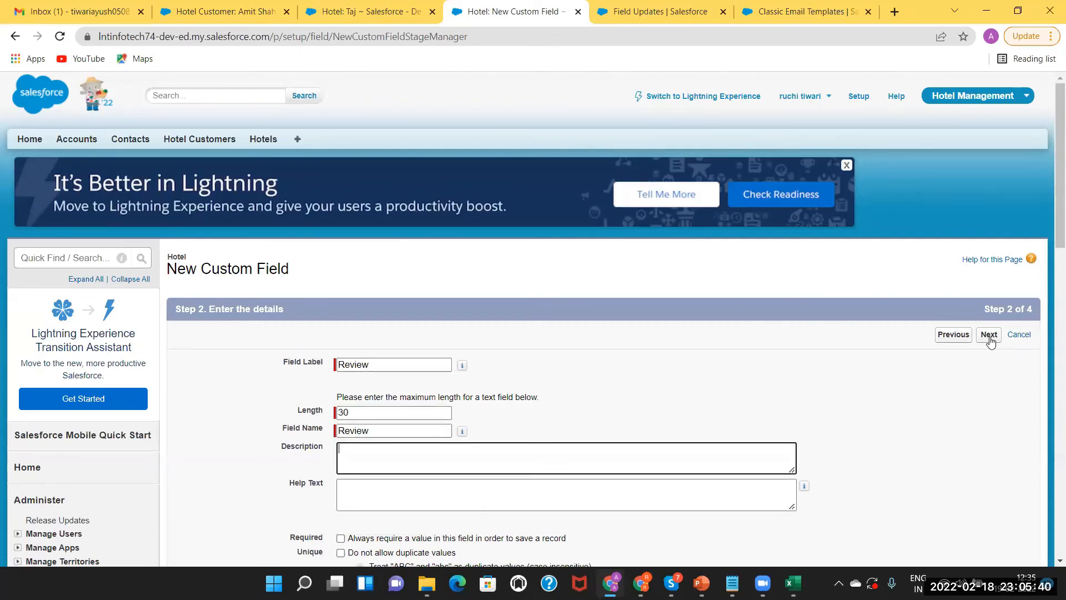
# Make Review visible to all profiles, keep all three page layouts, and save it
pyautogui.click(988, 335)
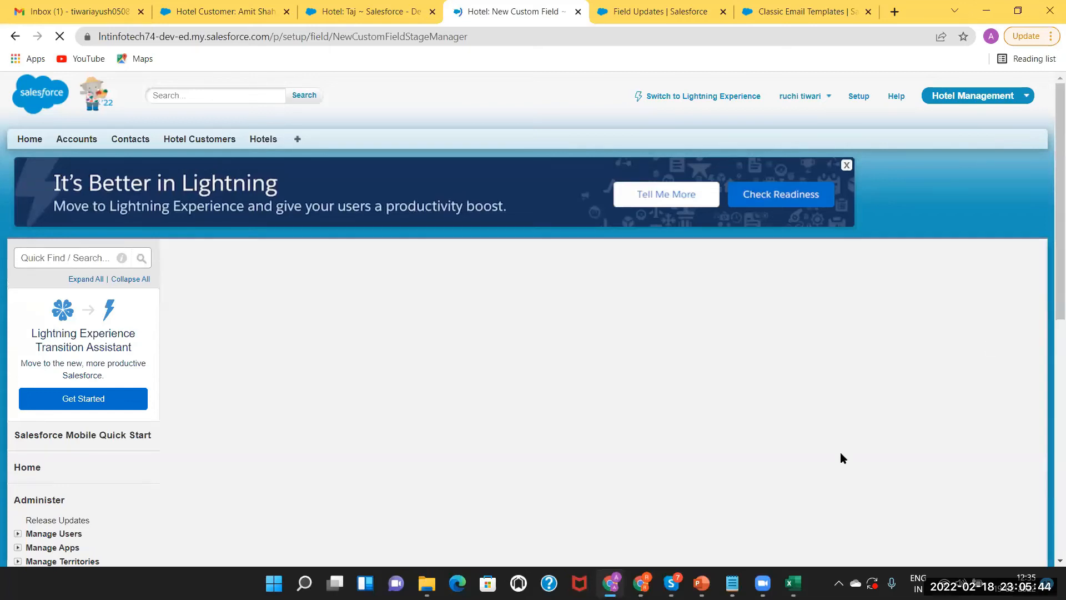
pyautogui.click(733, 455)
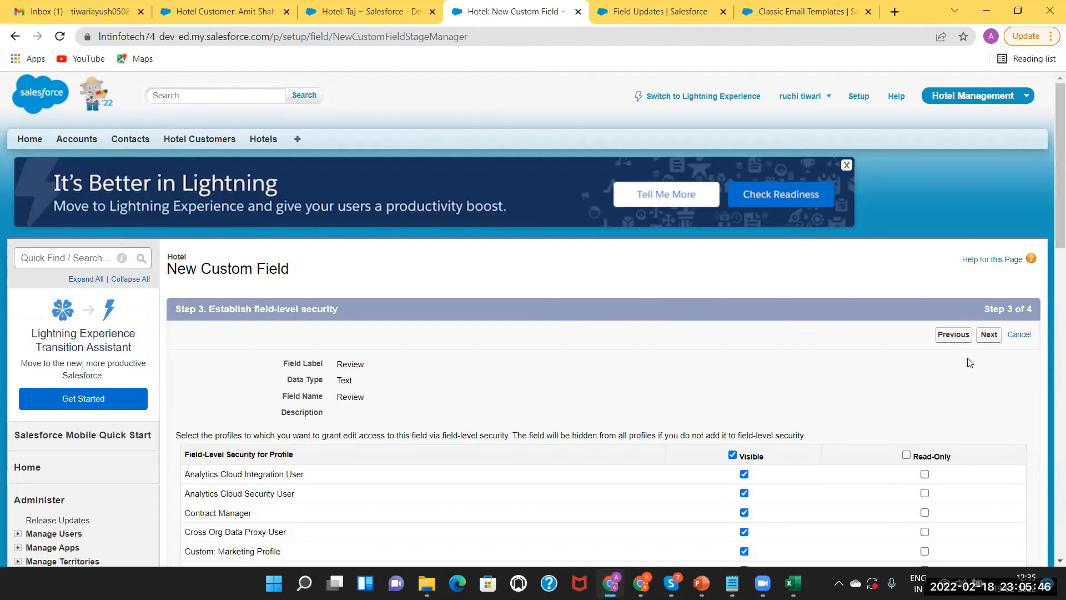
pyautogui.click(988, 334)
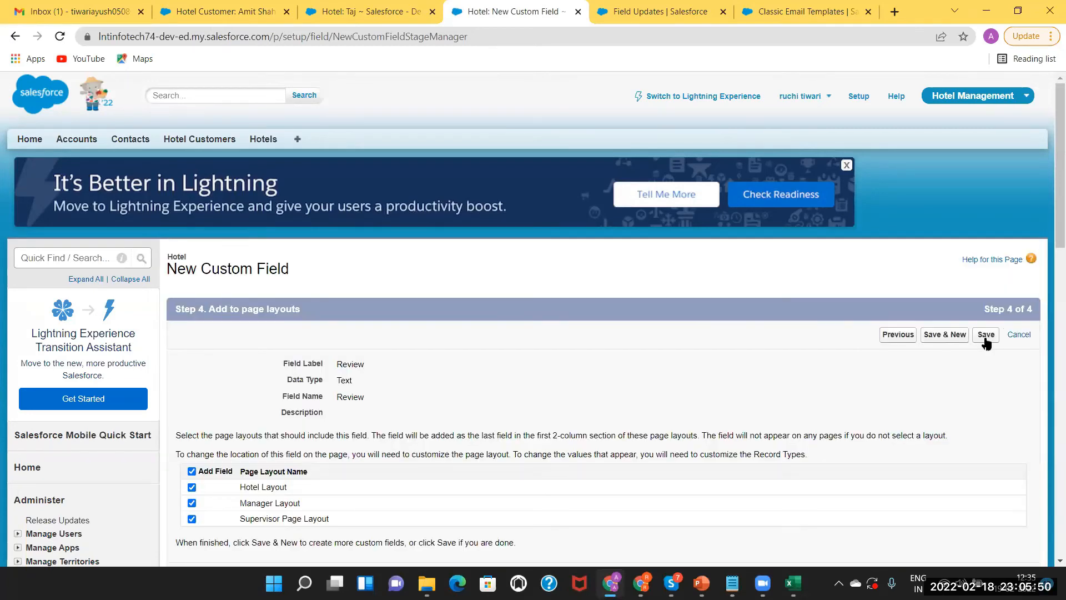
pyautogui.click(986, 335)
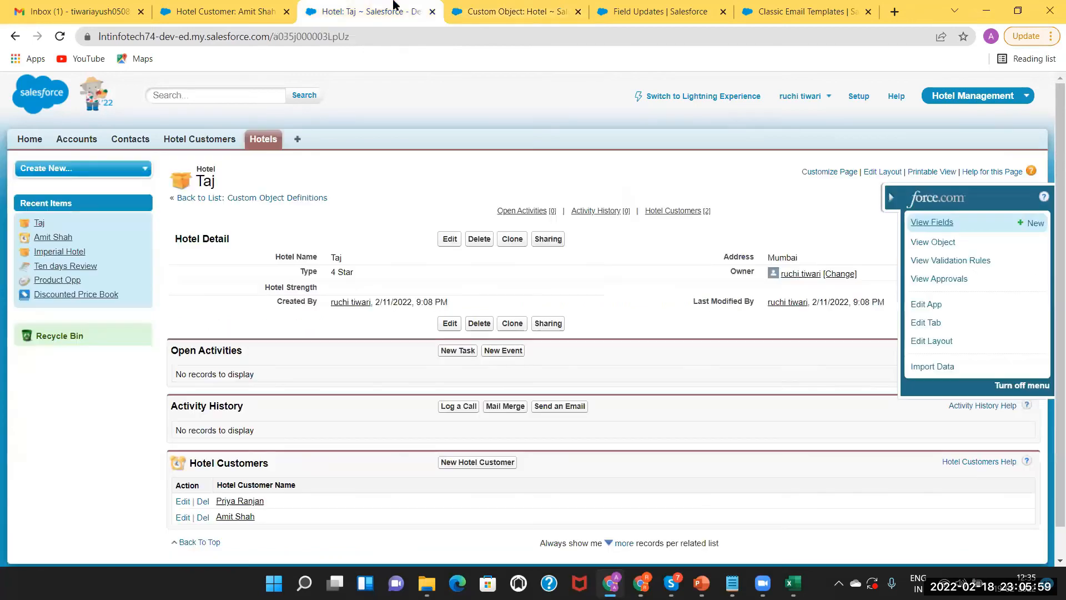
pyautogui.click(322, 10)
pyautogui.click(282, 8)
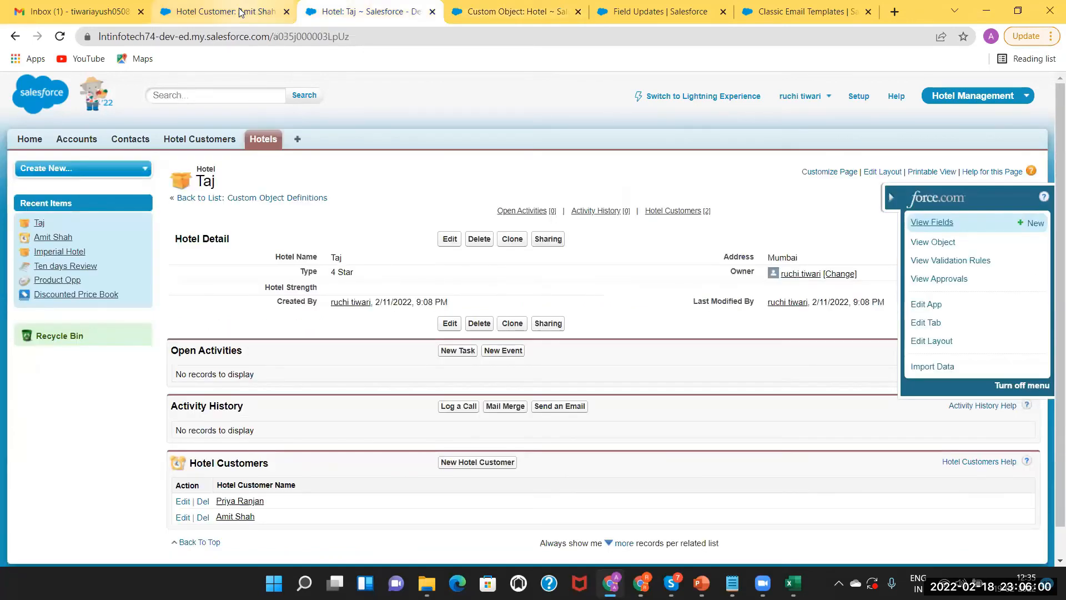
# Return to the new field update form and reload its page
pyautogui.click(655, 11)
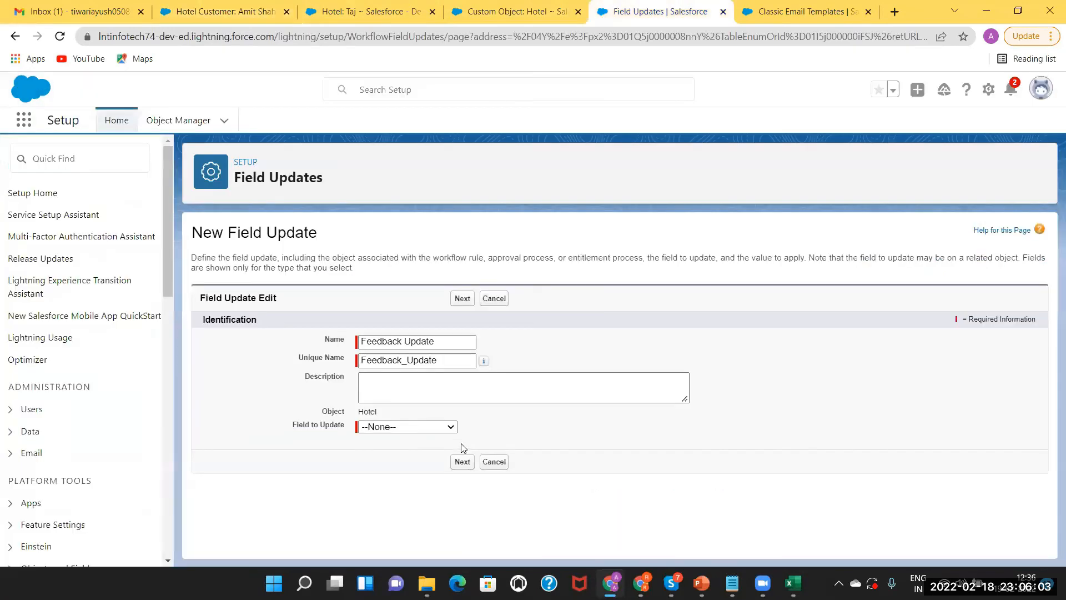
pyautogui.click(283, 37)
pyautogui.press('Return')
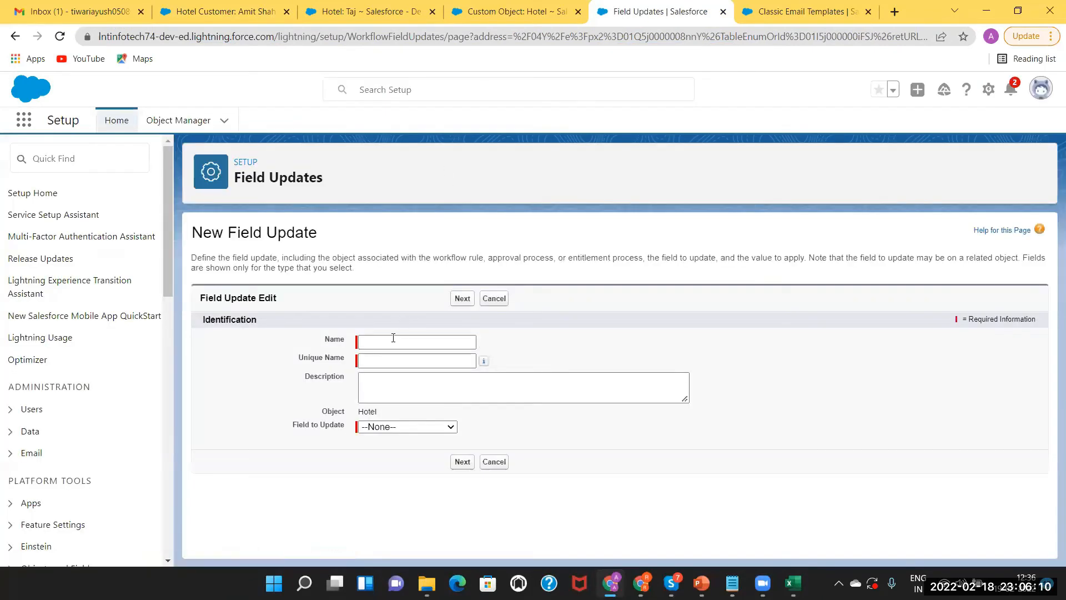
# Name the field update 'Feedback Update' and choose Review as the field to update
pyautogui.click(391, 342)
pyautogui.click(390, 343)
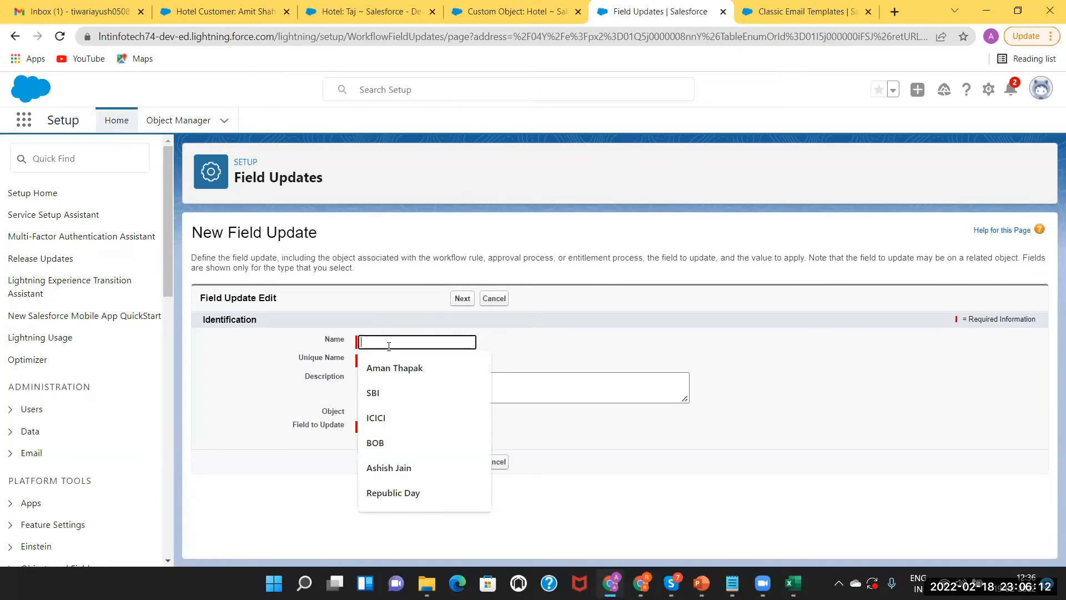
pyautogui.write('Feedn')
pyautogui.press('BackSpace')
pyautogui.write('back Update')
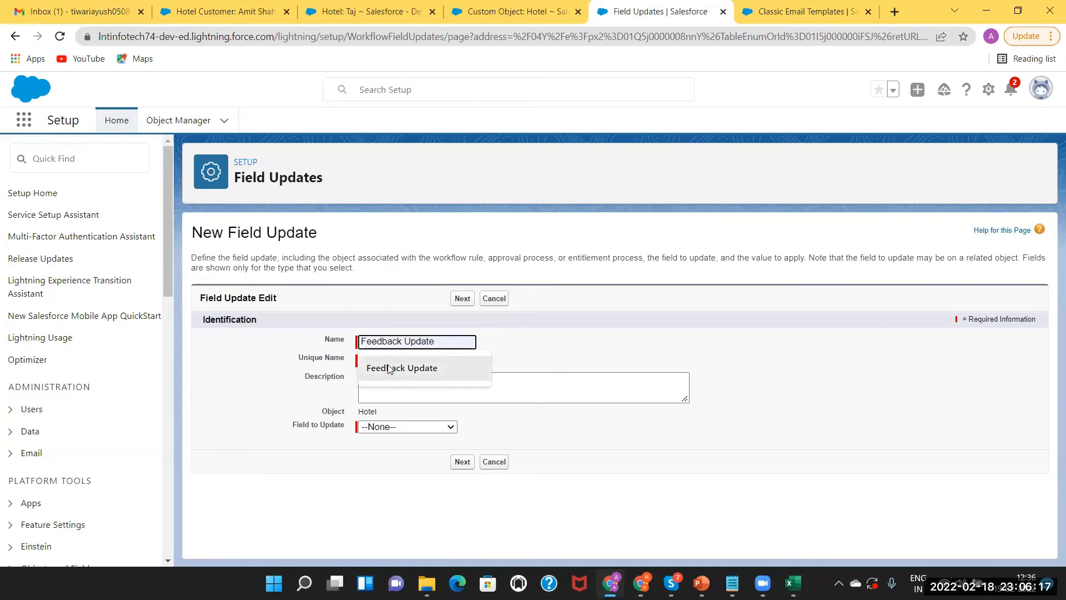
pyautogui.click(388, 368)
pyautogui.click(382, 359)
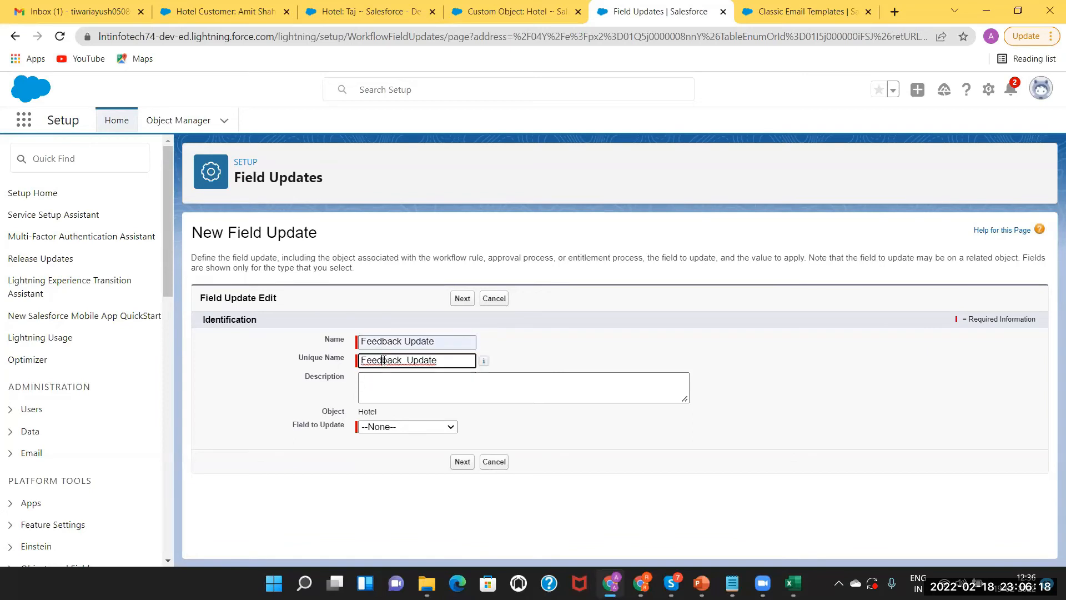
pyautogui.click(391, 427)
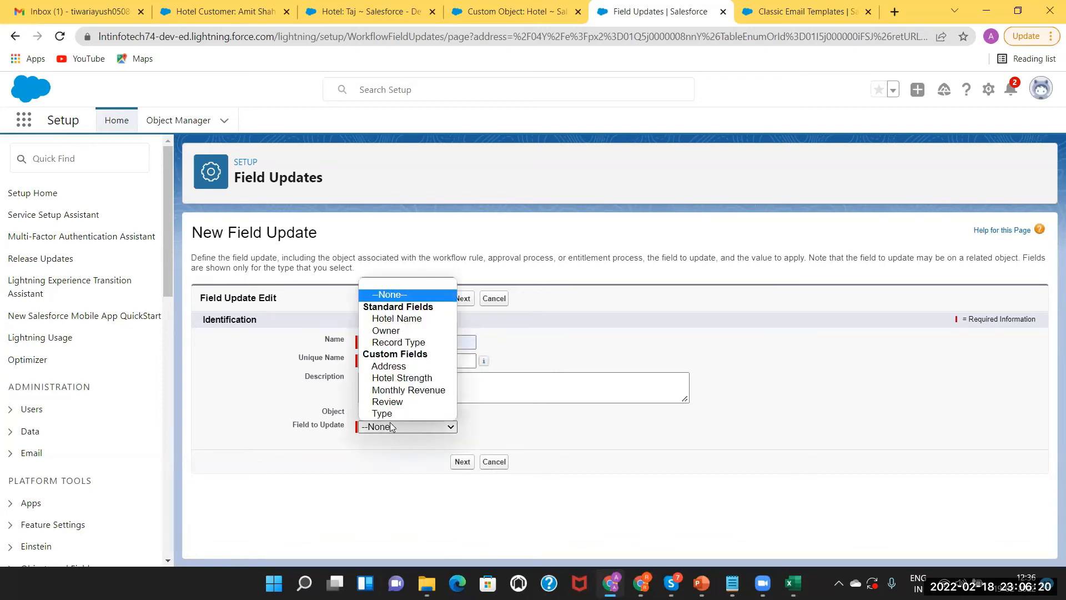
pyautogui.click(387, 402)
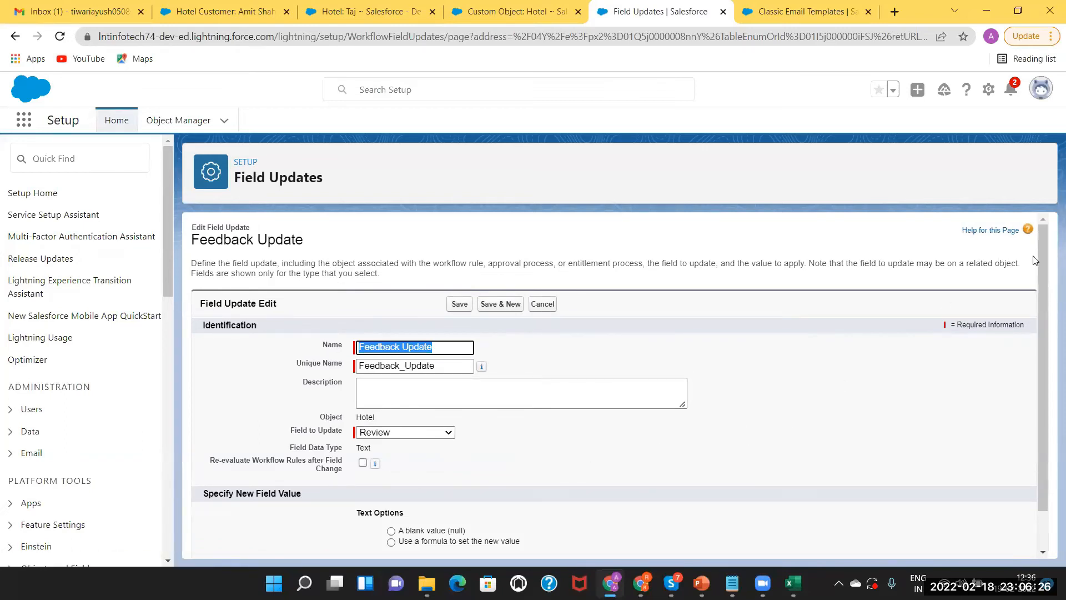
# Choose to set Review's new value with a formula and begin the formula text
pyautogui.moveTo(1044, 254); pyautogui.dragTo(1047, 382)
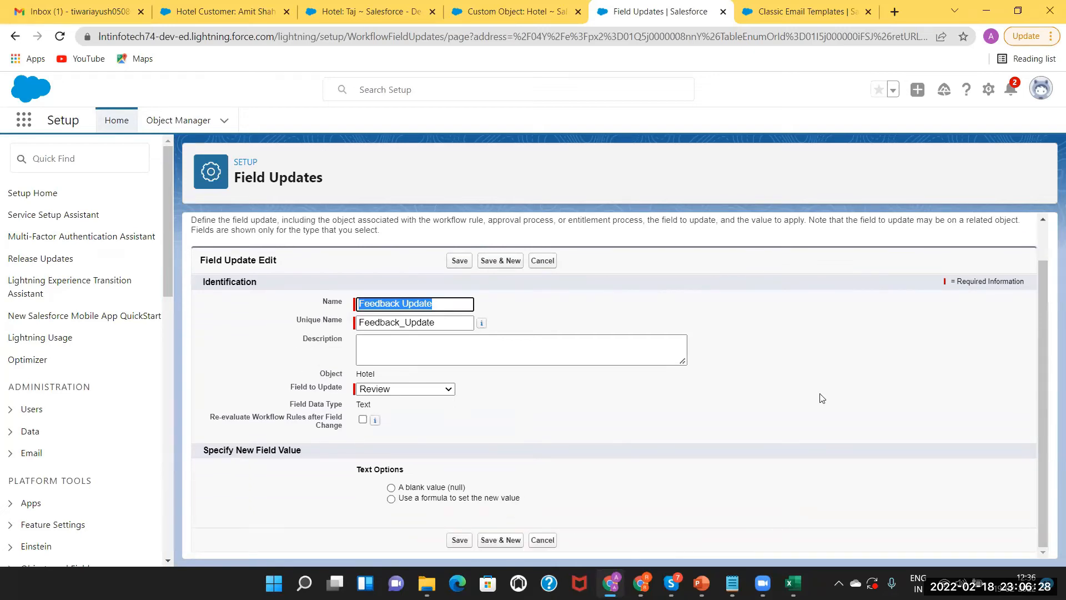
pyautogui.click(391, 499)
pyautogui.click(414, 525)
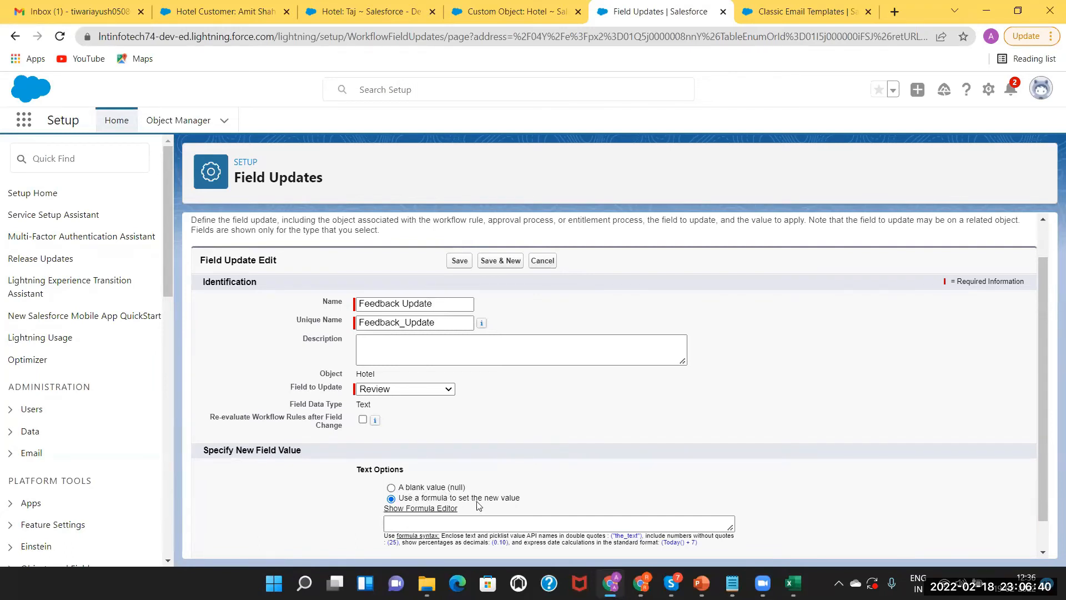
pyautogui.click(477, 520)
pyautogui.click(477, 519)
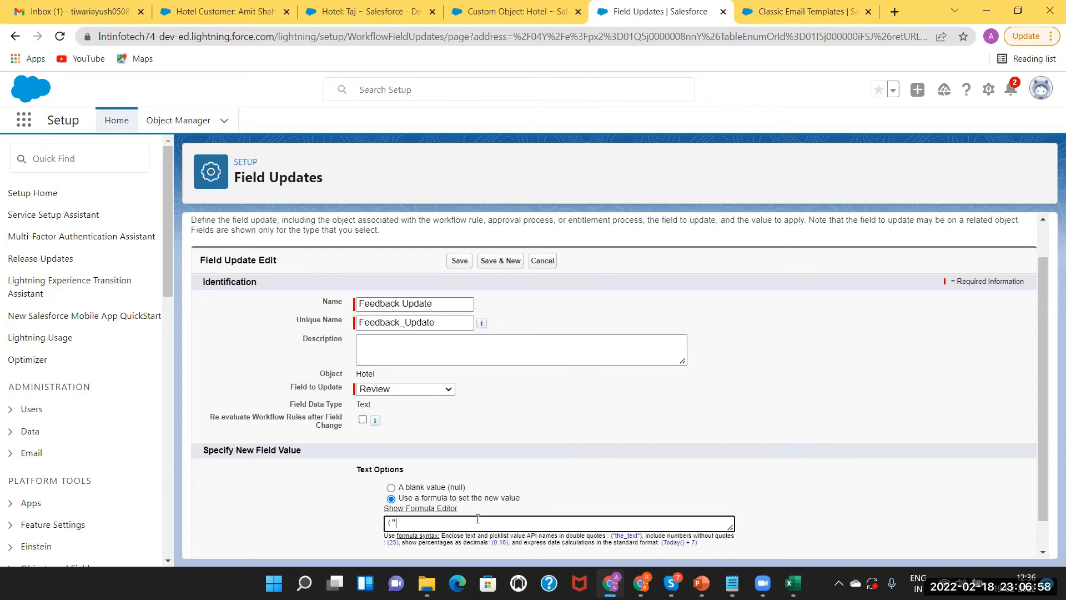
# Enter the formula ("Amazing Experience") and save the Feedback Update field update
pyautogui.write('Amazing Experience")')
pyautogui.moveTo(377, 422)
pyautogui.click(463, 263)
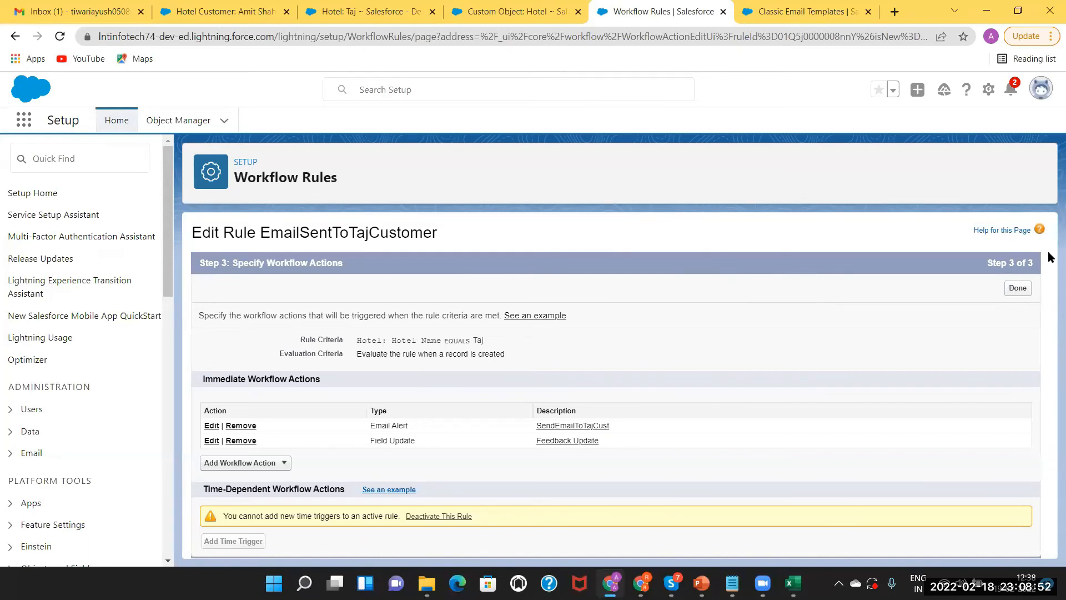
# Finish the workflow rule's actions and switch to the Taj hotel tab in Classic
pyautogui.click(1018, 288)
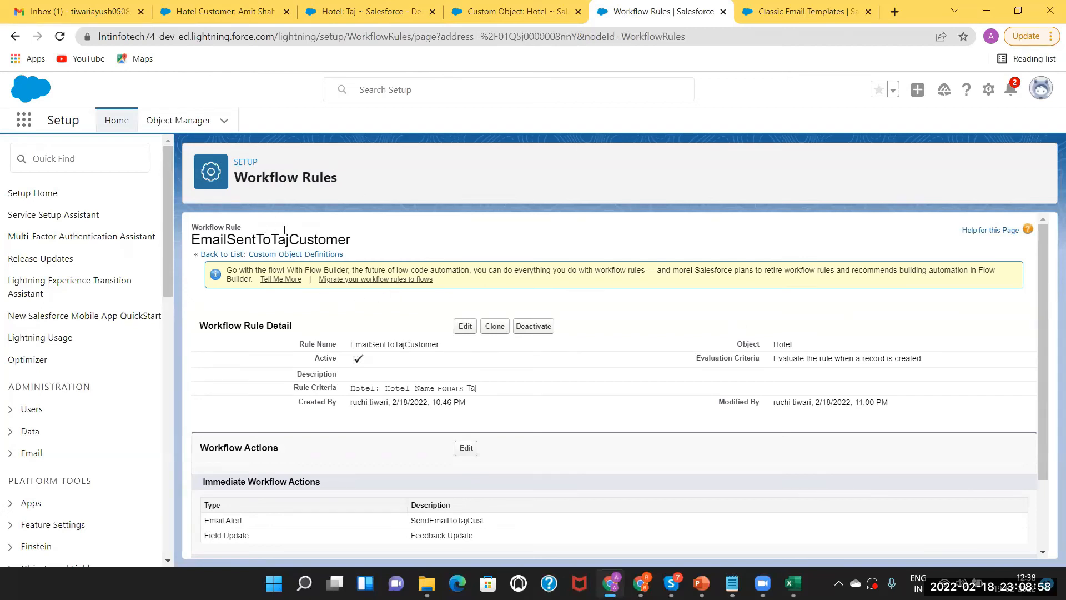
pyautogui.click(362, 8)
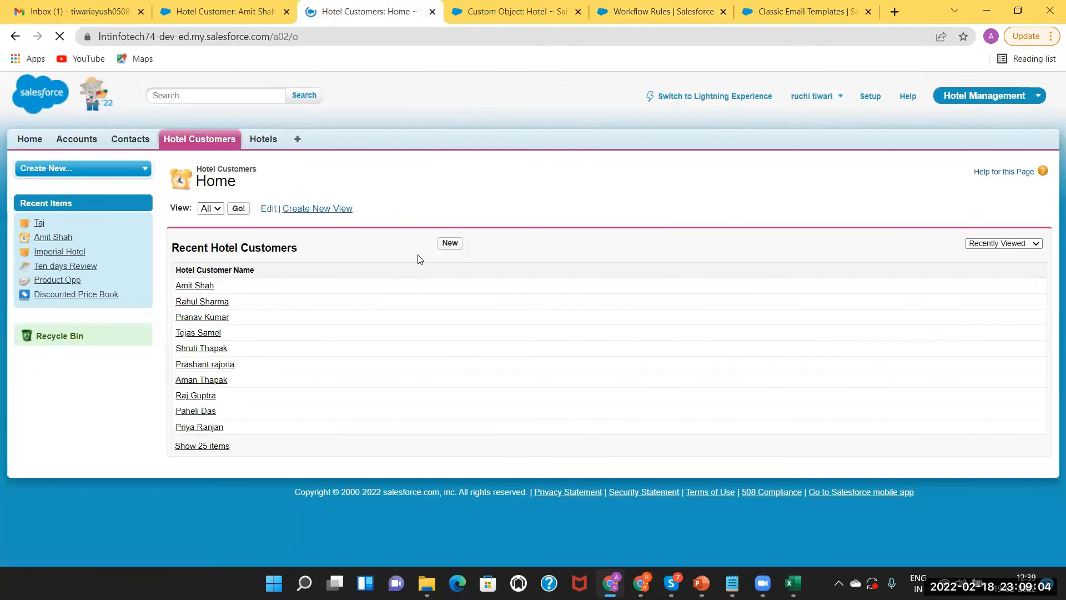
# Start a new Hotel Customer with the customer's name and an autofilled contact number
pyautogui.click(449, 247)
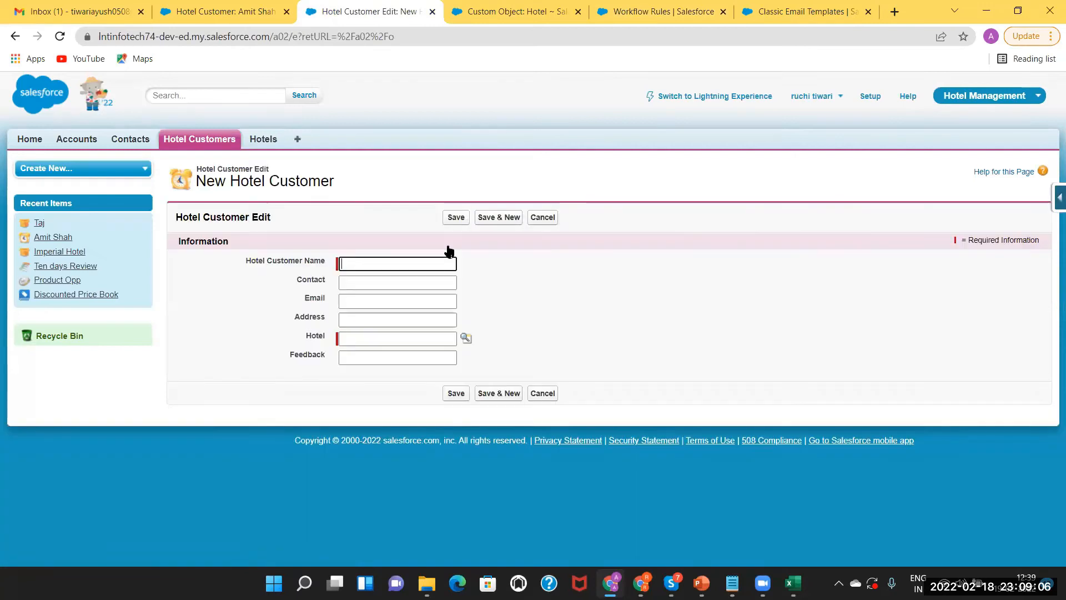
pyautogui.click(382, 263)
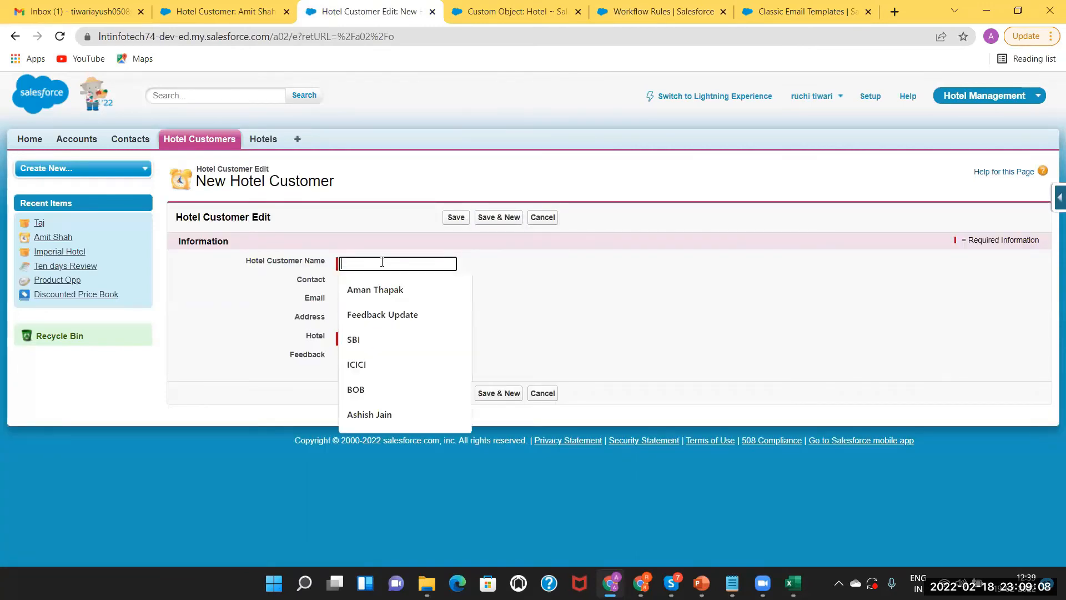
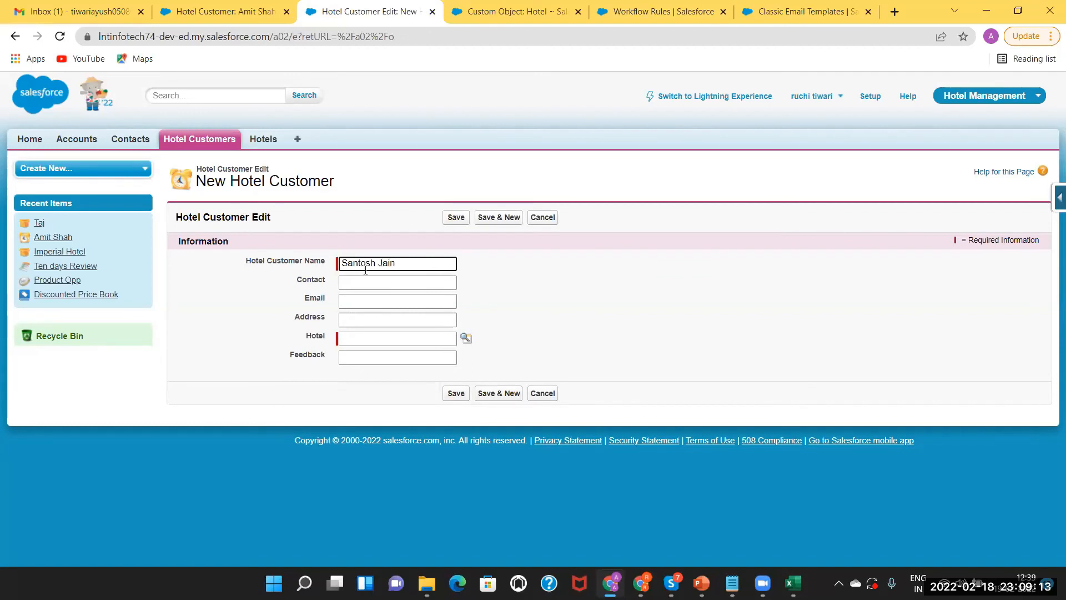
pyautogui.press('Tab')
pyautogui.click(358, 282)
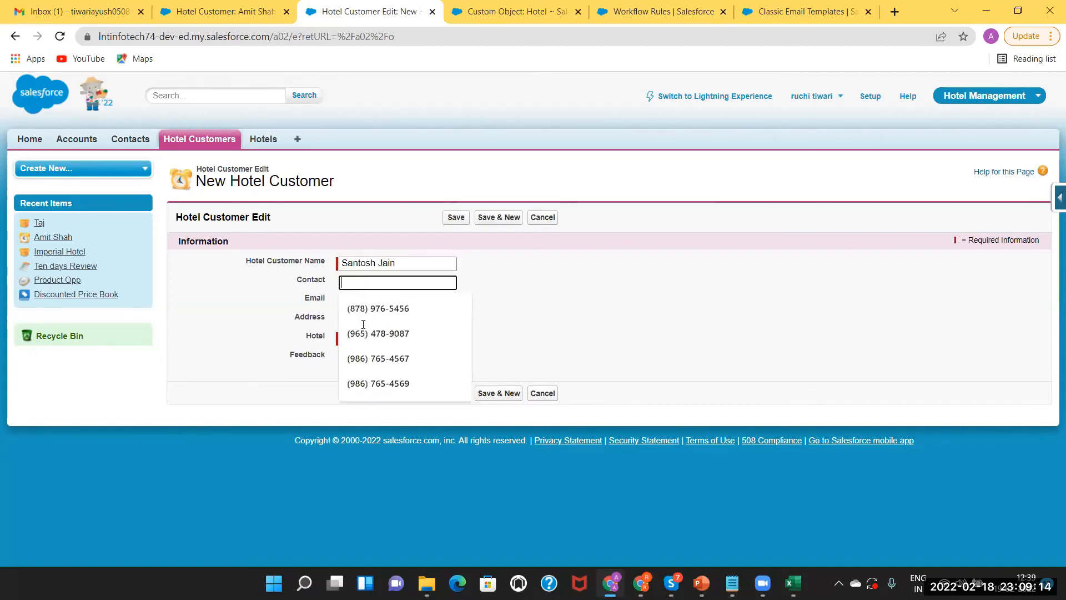
pyautogui.click(364, 336)
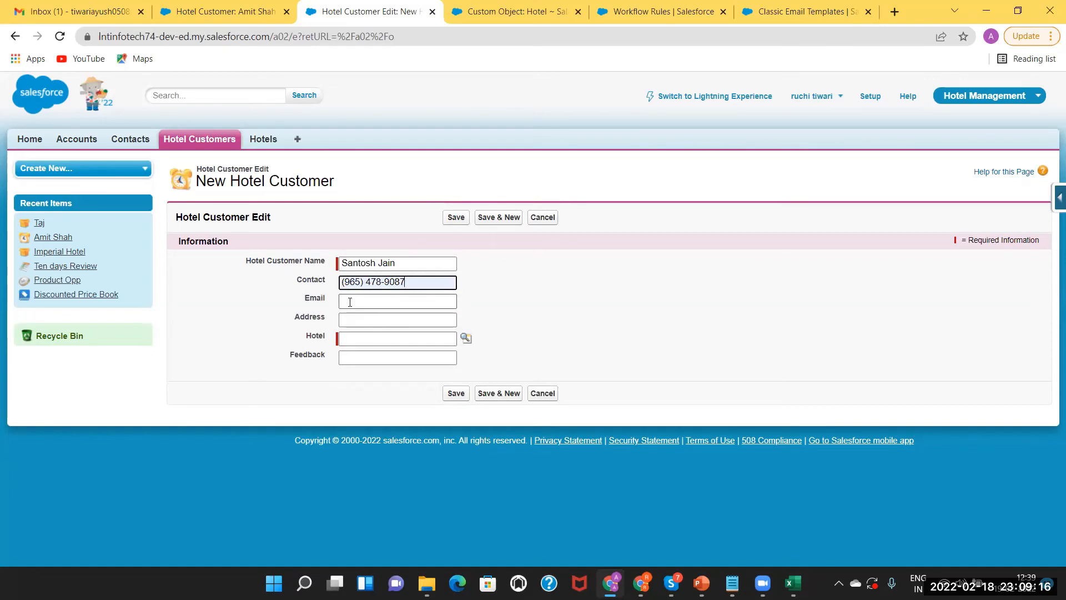
pyautogui.click(350, 301)
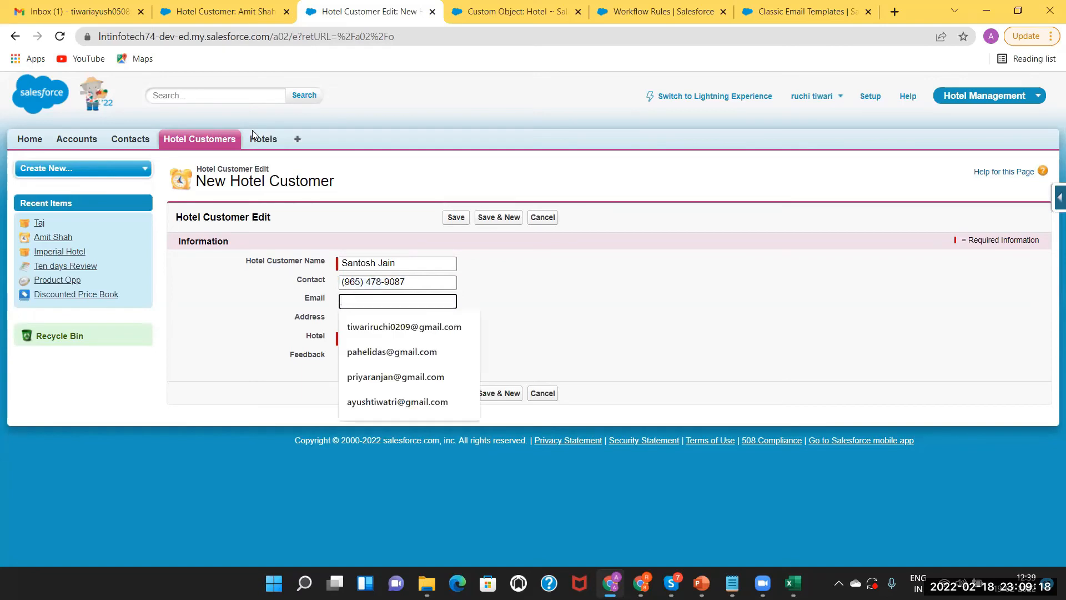
pyautogui.click(265, 142)
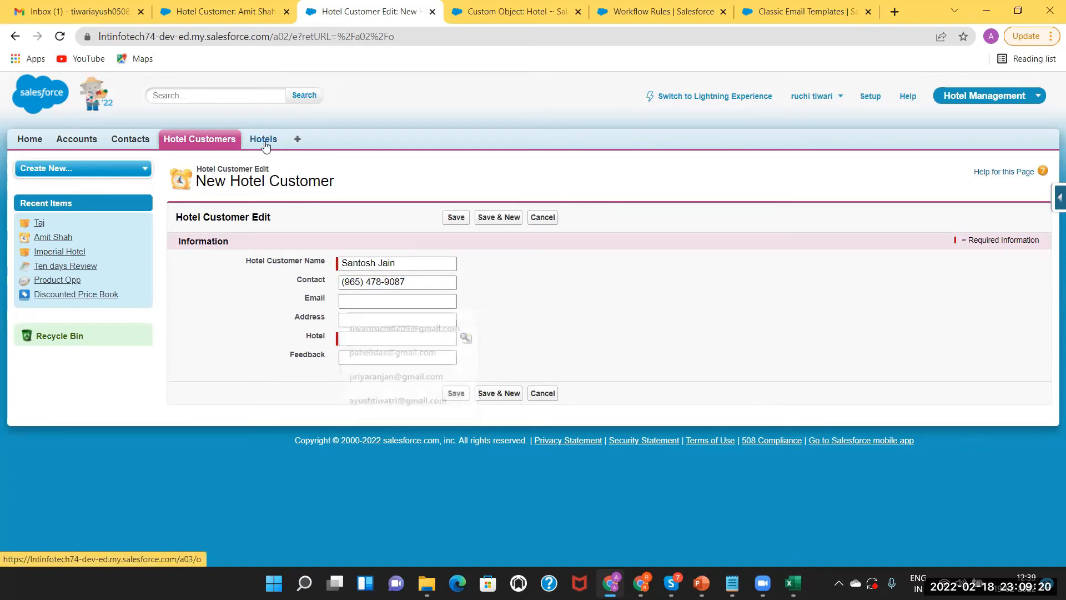
# Start a new hotel named Shahi Darbaar with hotel type 4 Star
pyautogui.click(446, 244)
pyautogui.click(371, 264)
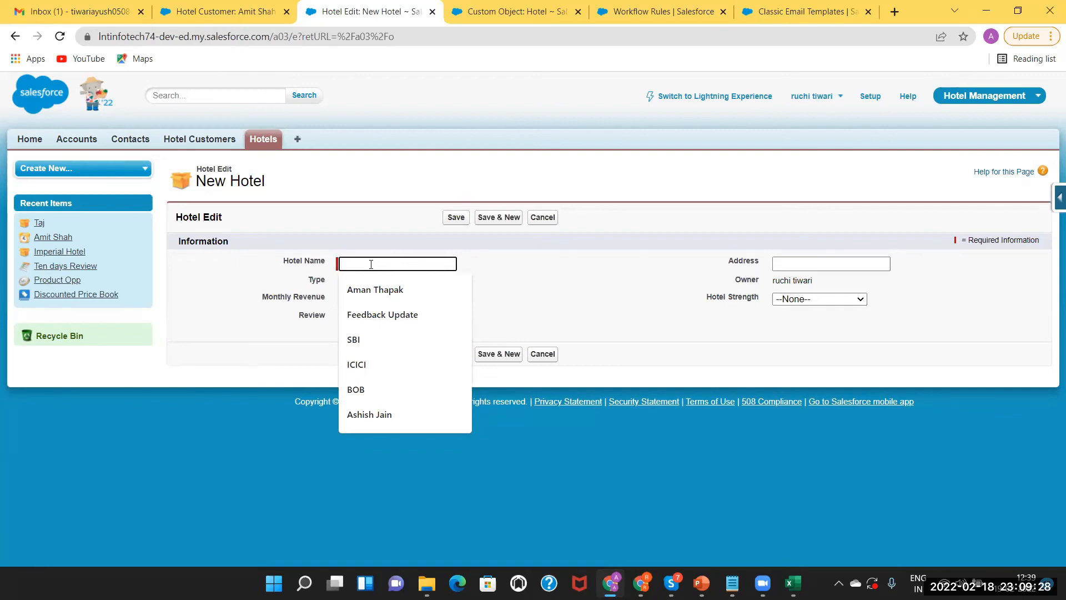
pyautogui.write('Sh')
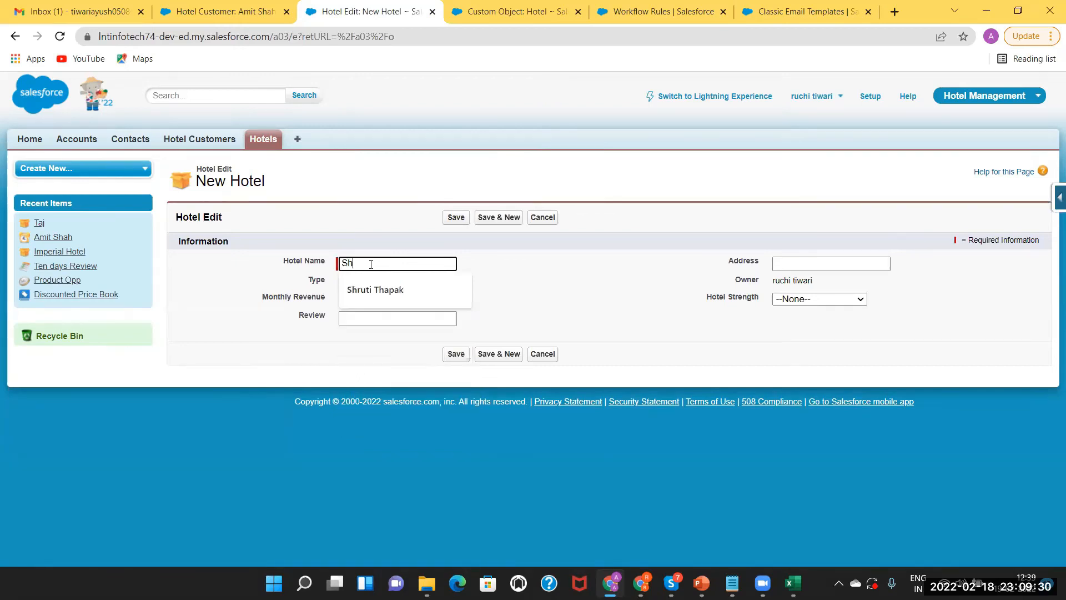
pyautogui.write('ahi Darn')
pyautogui.write('baar')
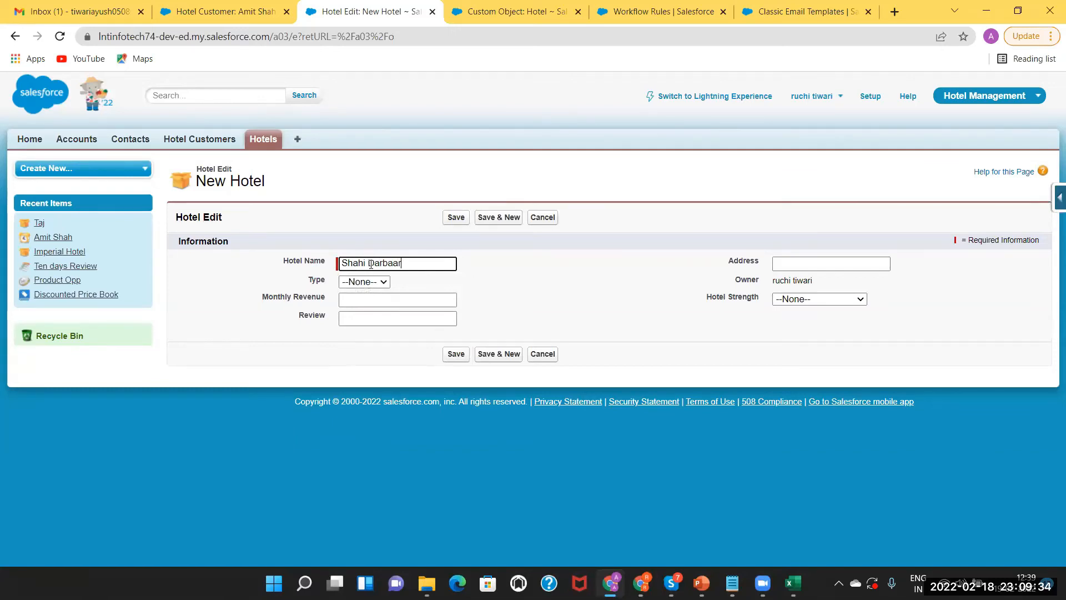
pyautogui.click(364, 282)
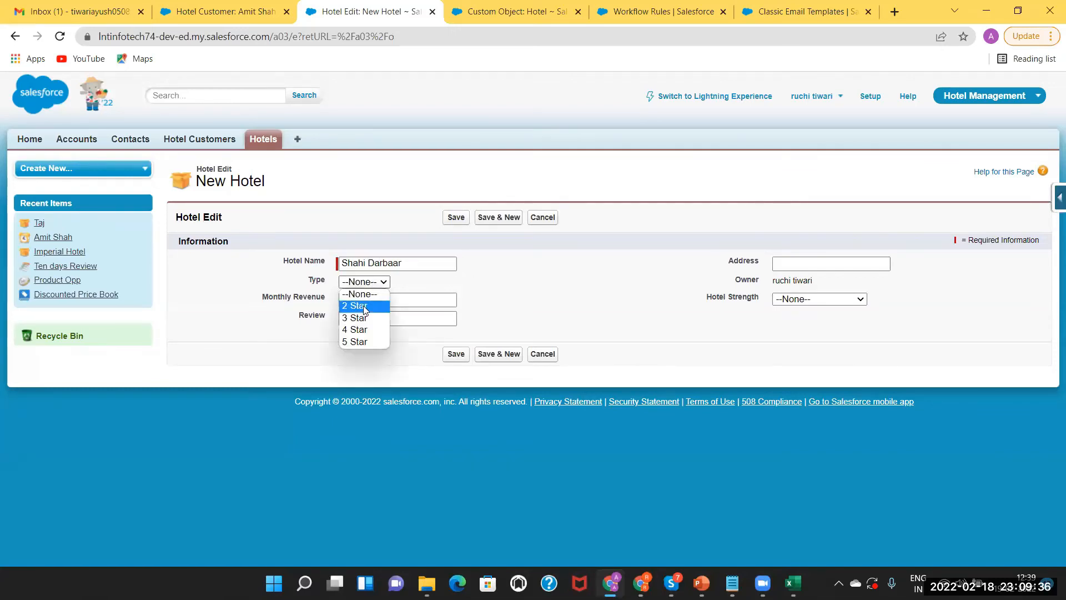
pyautogui.click(363, 332)
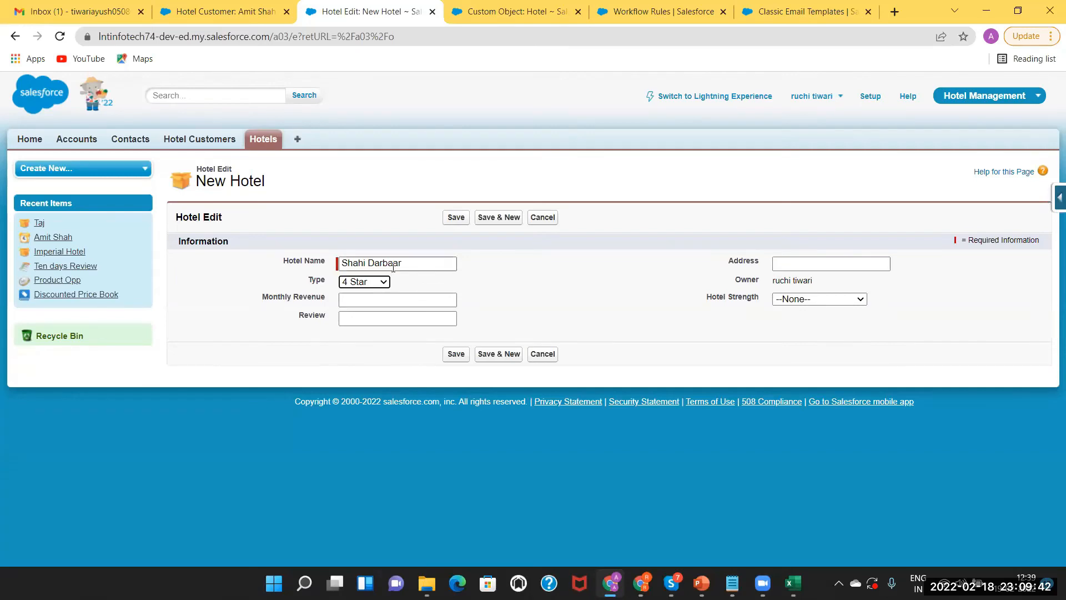
pyautogui.moveTo(412, 260); pyautogui.dragTo(236, 254)
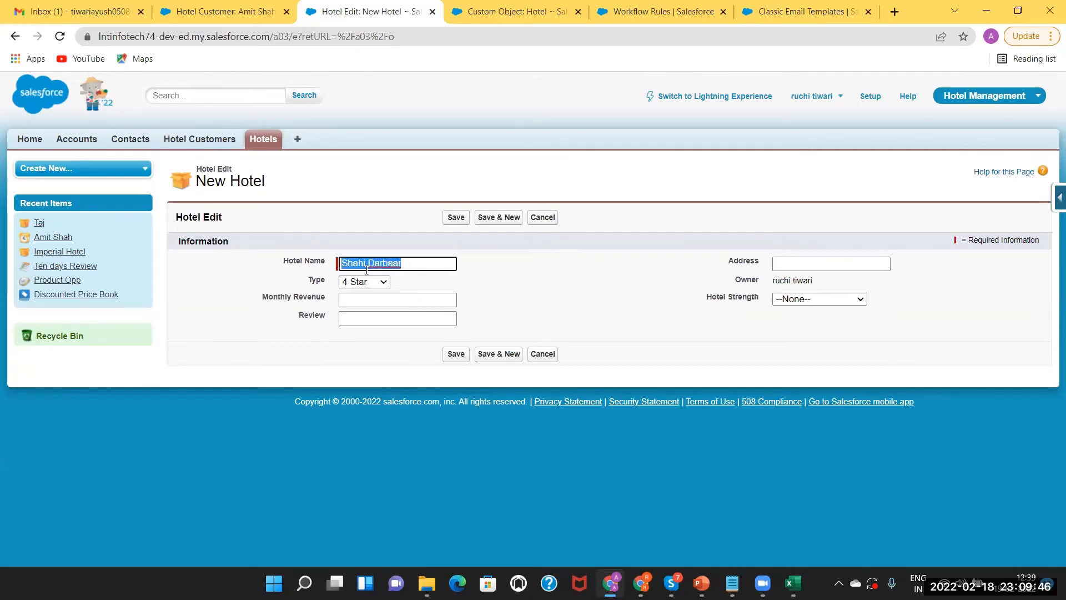
# Set monthly revenue 12 and hotel strength Best, then save the hotel record
pyautogui.click(379, 300)
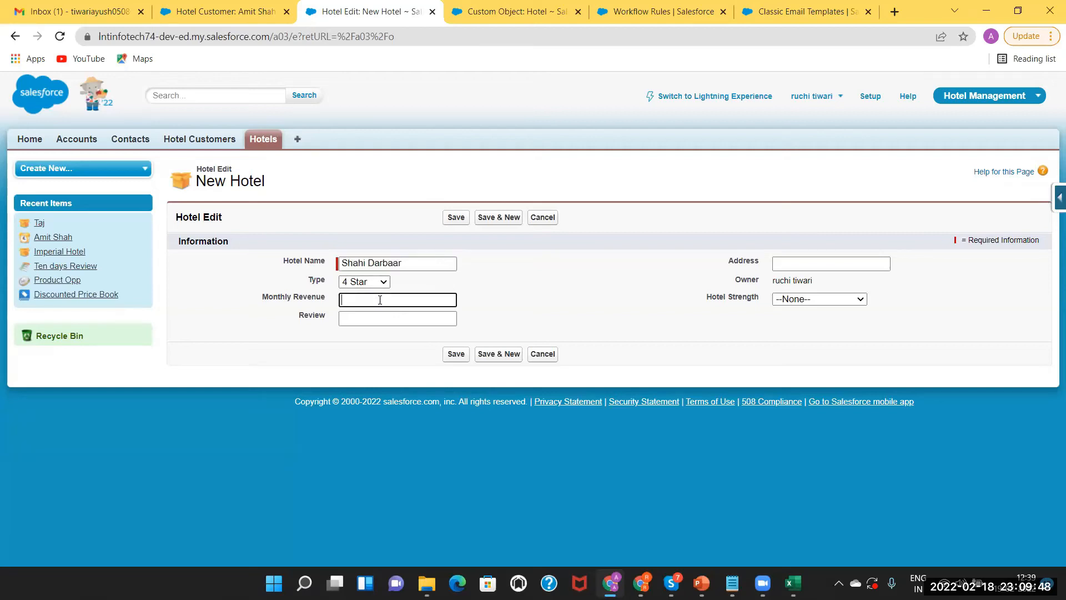
pyautogui.write('12')
pyautogui.click(812, 302)
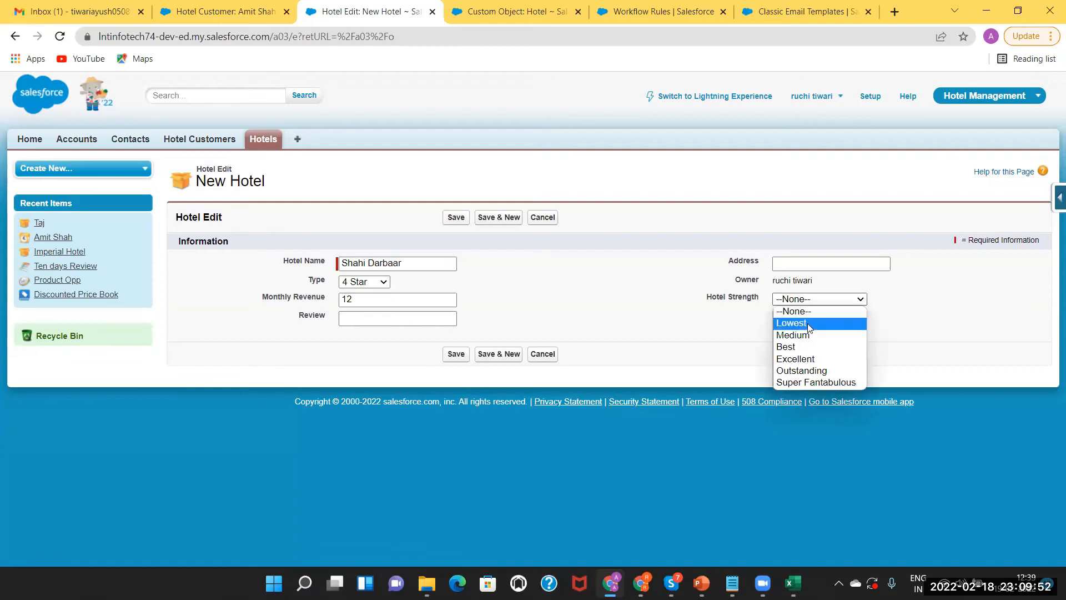
pyautogui.click(806, 349)
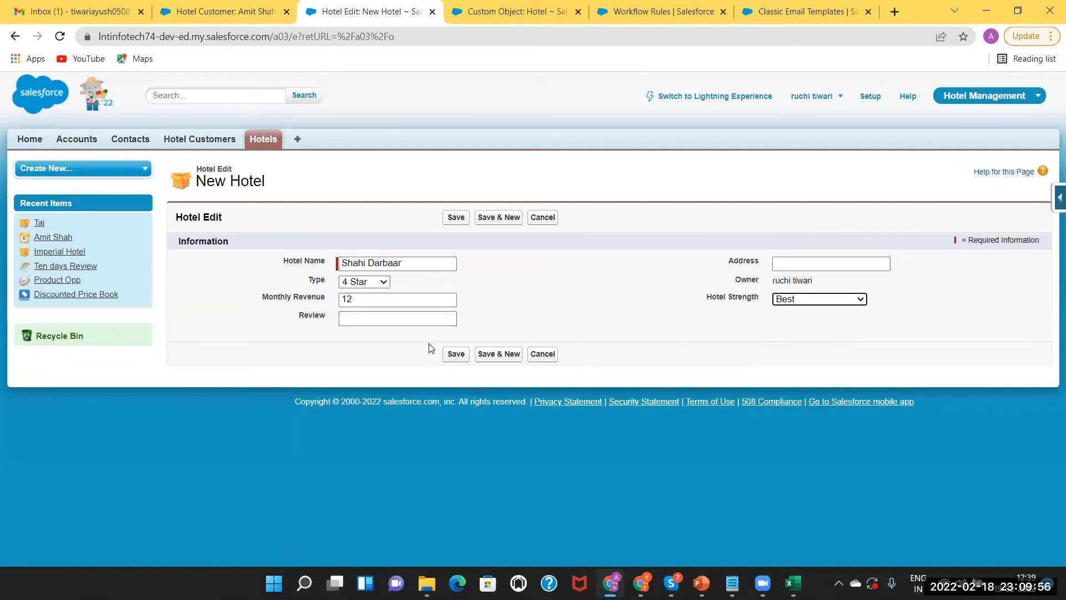
pyautogui.click(457, 356)
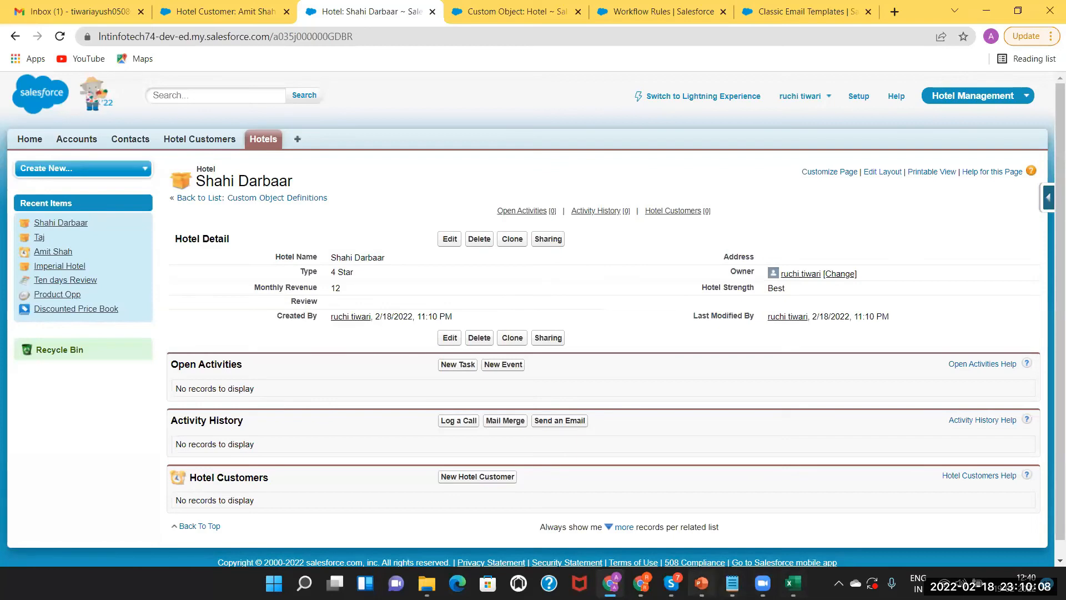
pyautogui.click(701, 583)
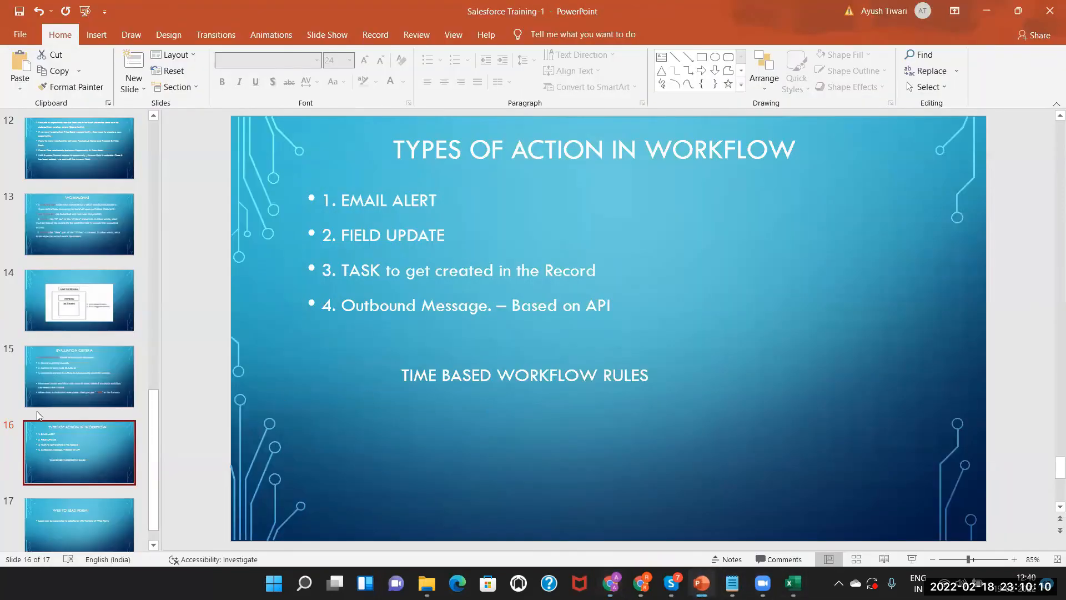
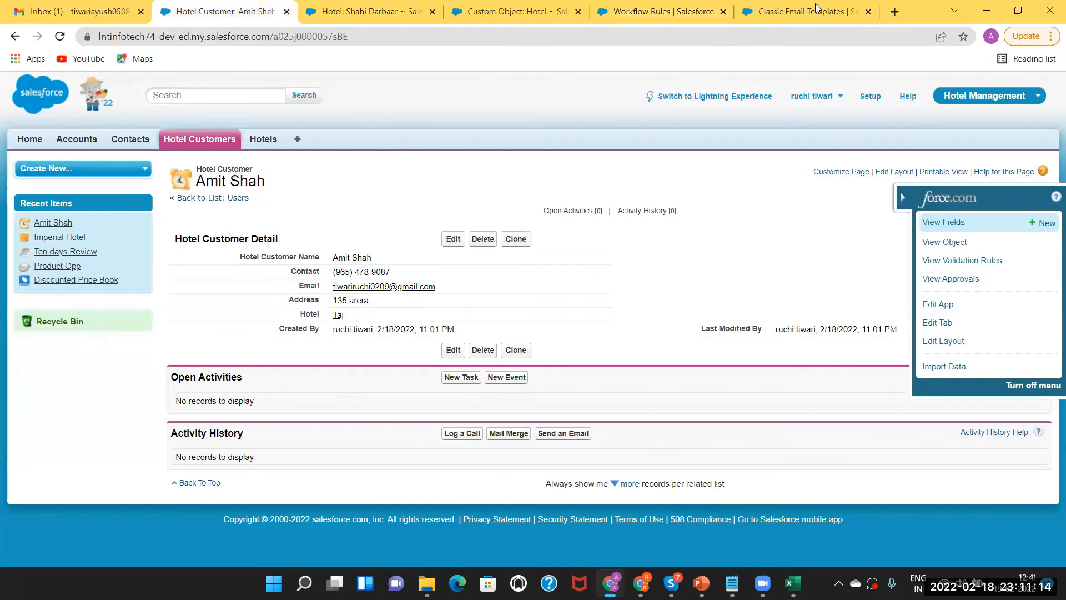
# Switch to Lightning Experience and open the Test 2 Opp opportunity, dismissing the Compact Setting popup
pyautogui.click(694, 114)
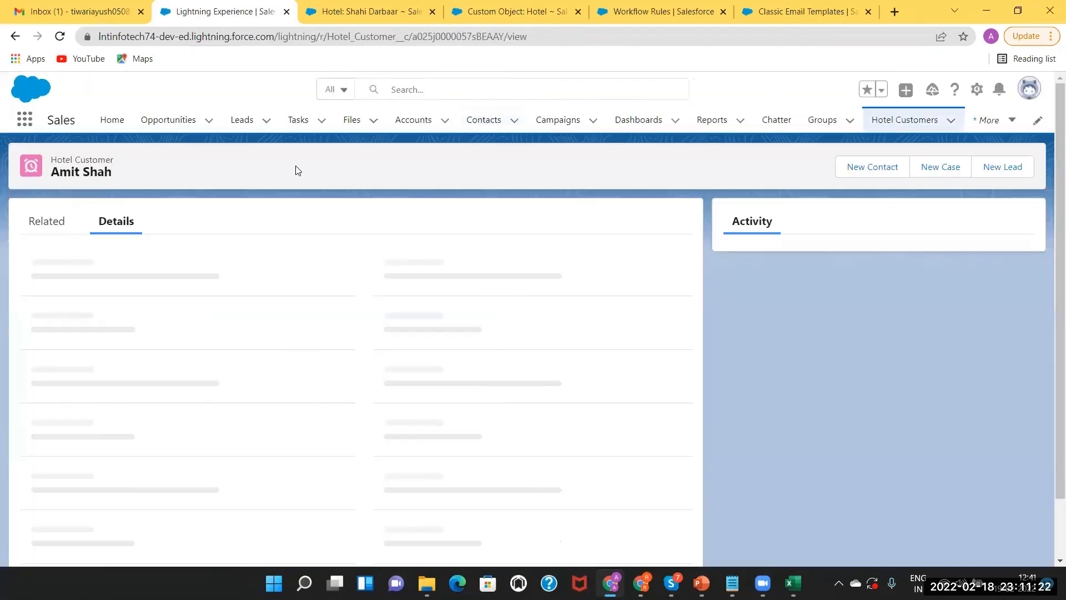
pyautogui.click(162, 124)
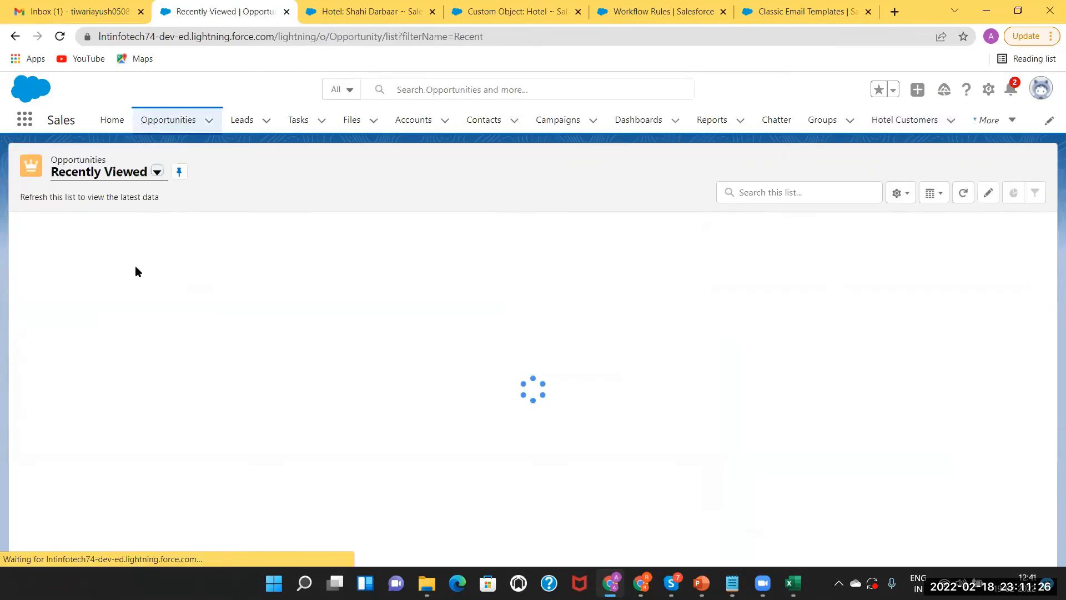
pyautogui.click(80, 269)
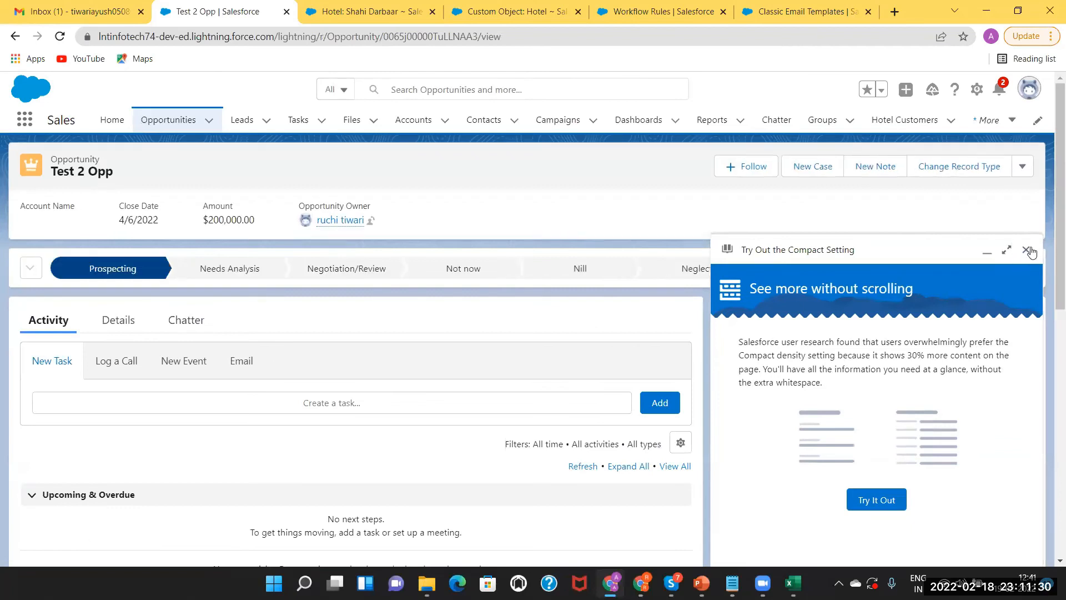
pyautogui.click(1024, 250)
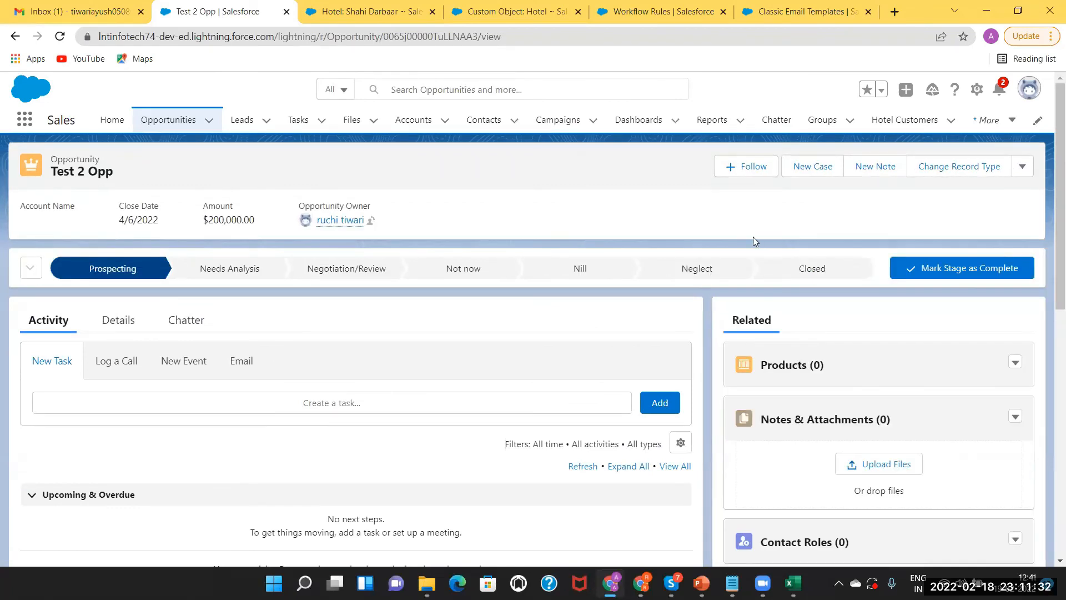
# Review the Test 2 Opp details, then its activity panel showing no upcoming steps
pyautogui.click(126, 325)
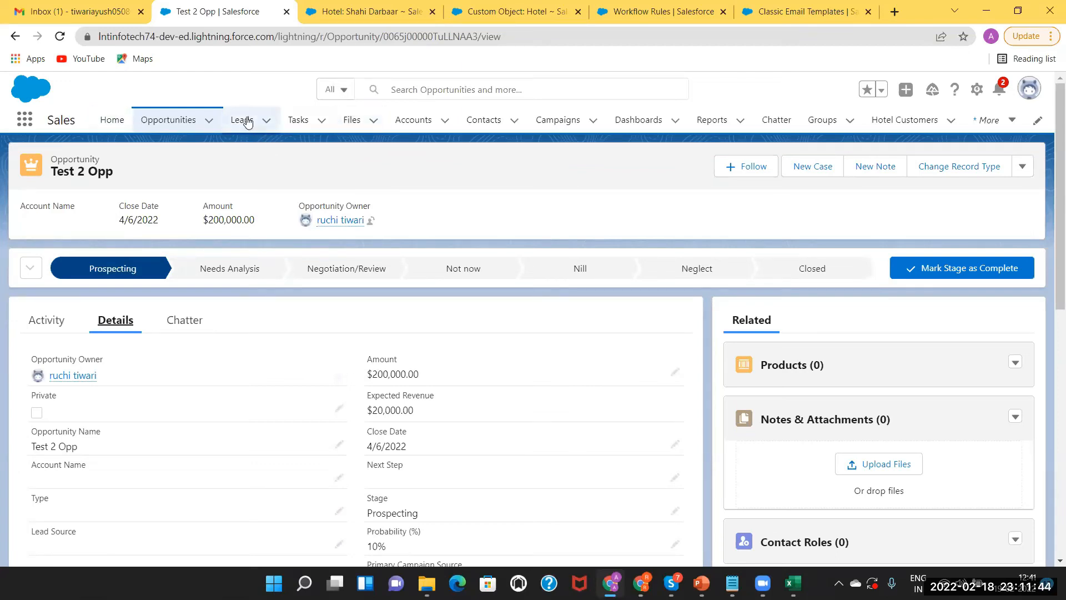
pyautogui.click(50, 322)
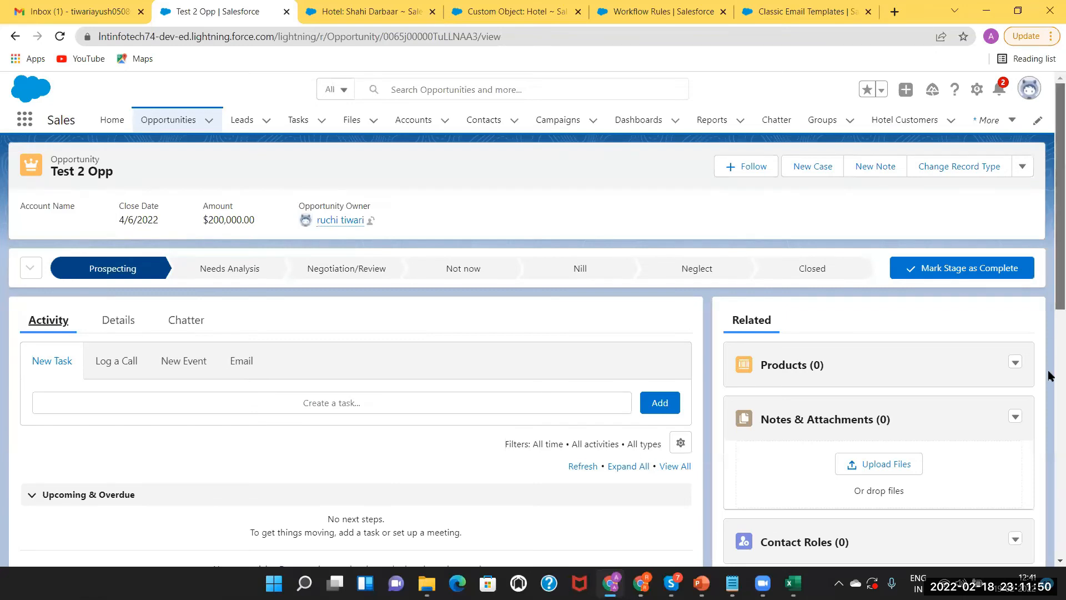
pyautogui.moveTo(1049, 285); pyautogui.dragTo(1049, 455)
pyautogui.scroll(5, 1025, 228)
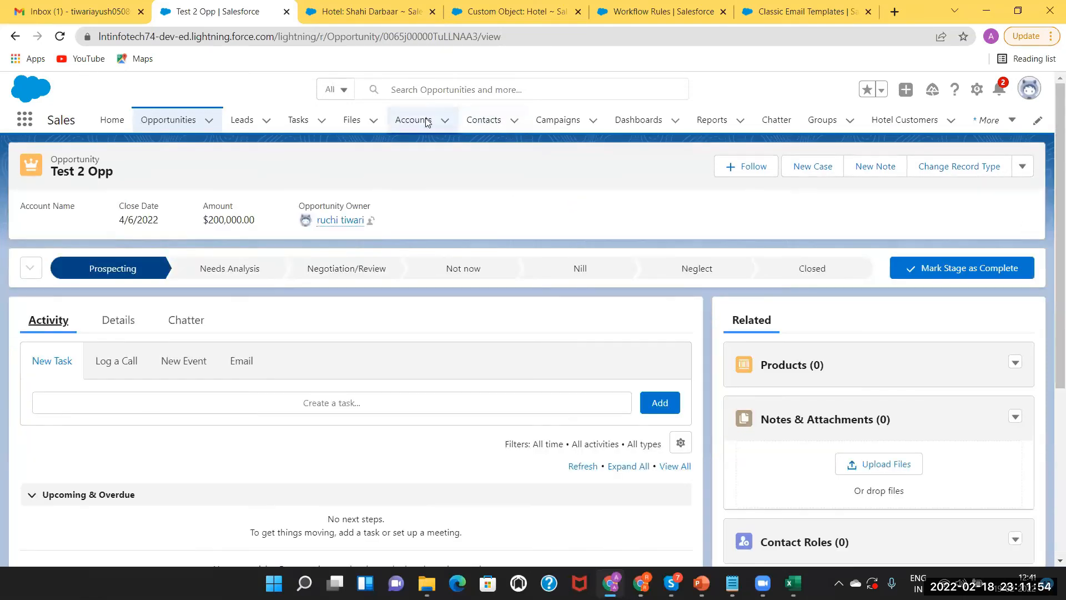
# Open the first hotel customer's New Task form, then return to the EmailSentToTajCustomer rule editor
pyautogui.click(360, 13)
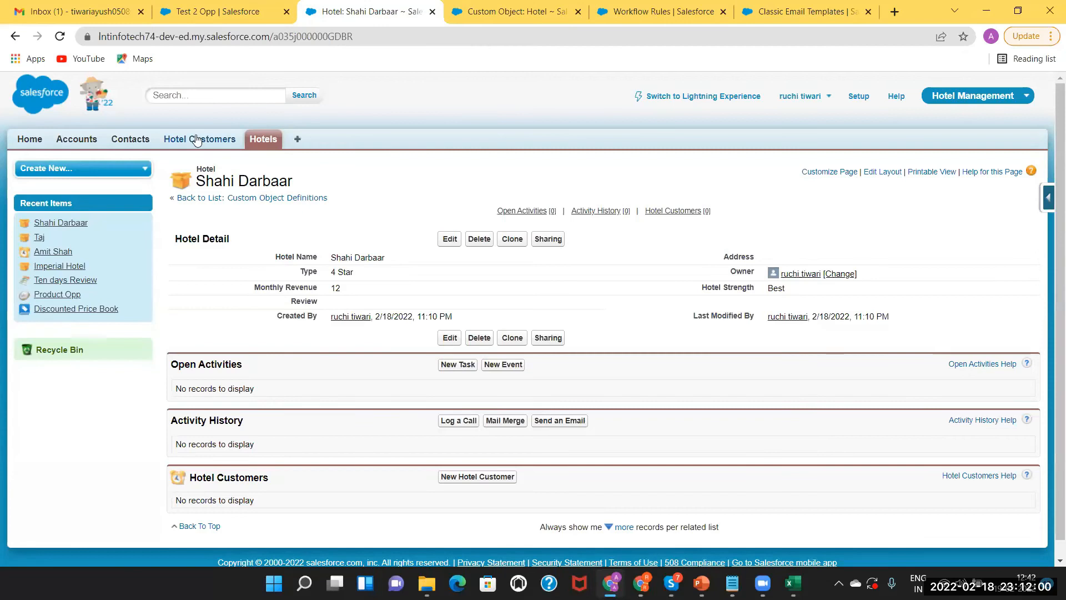
pyautogui.click(197, 139)
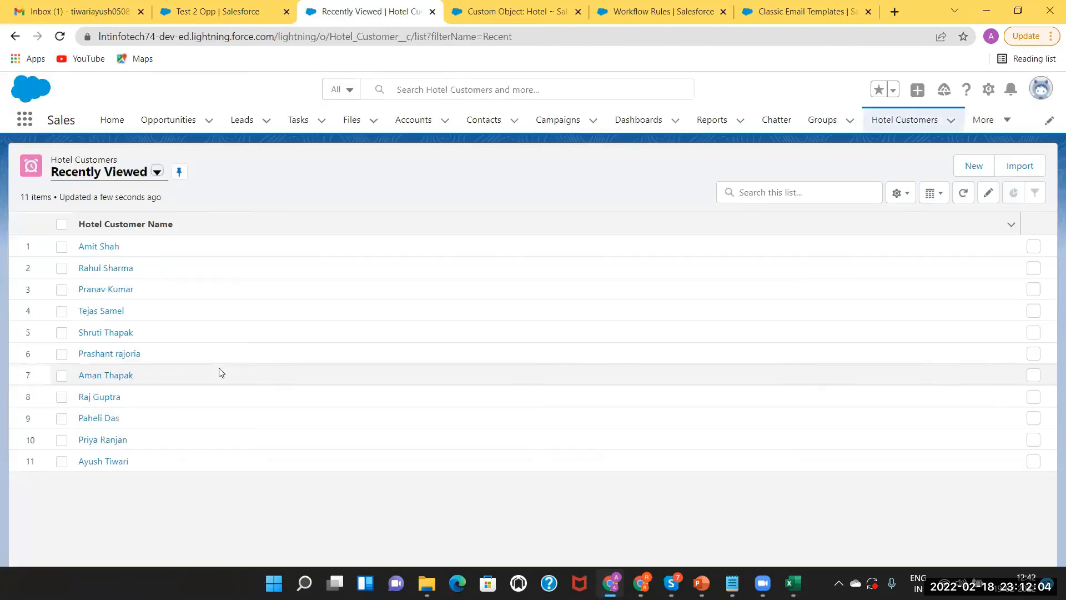
pyautogui.click(98, 248)
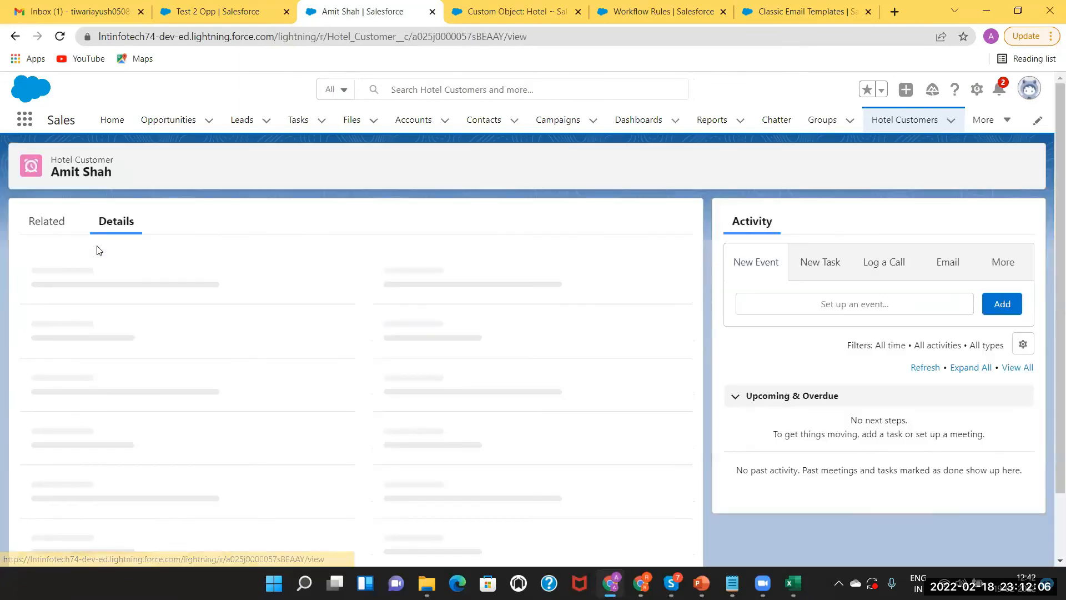
pyautogui.click(821, 261)
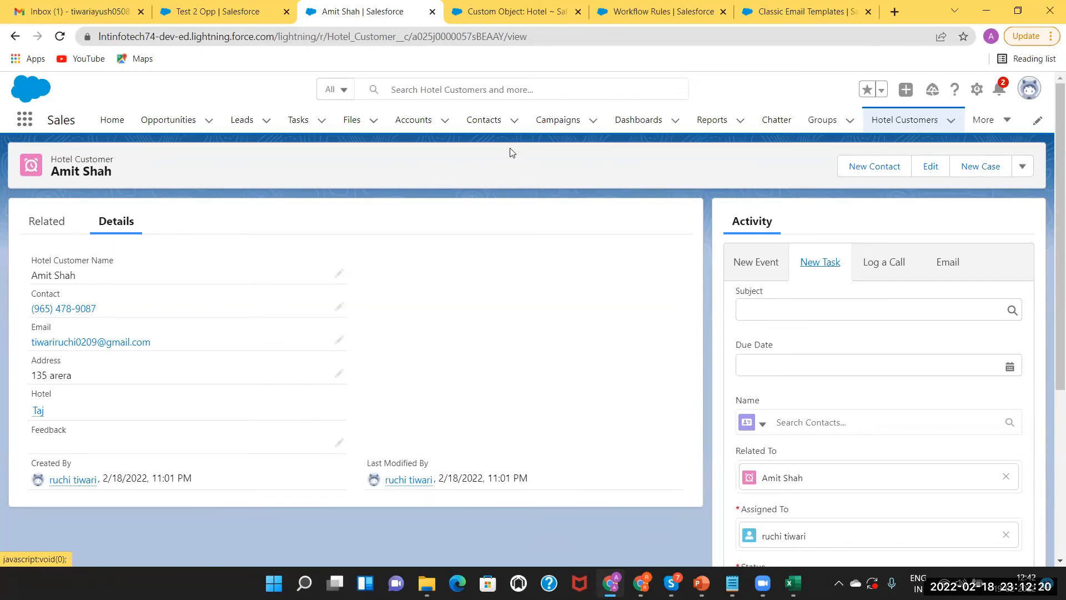
pyautogui.click(656, 13)
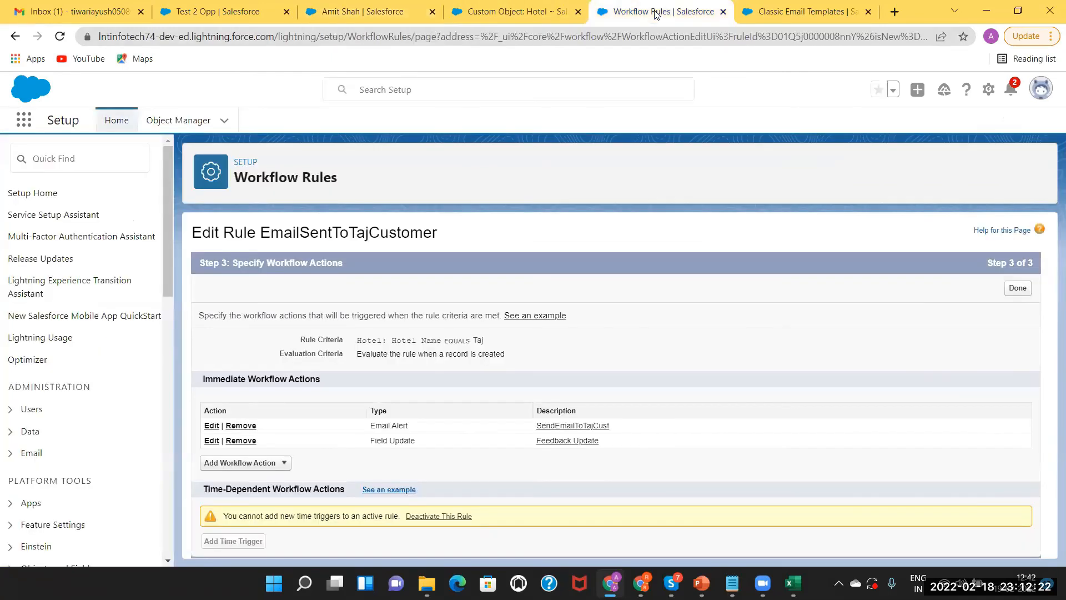
# Add a new Task workflow action and assign it to a user from the lookup
pyautogui.click(239, 463)
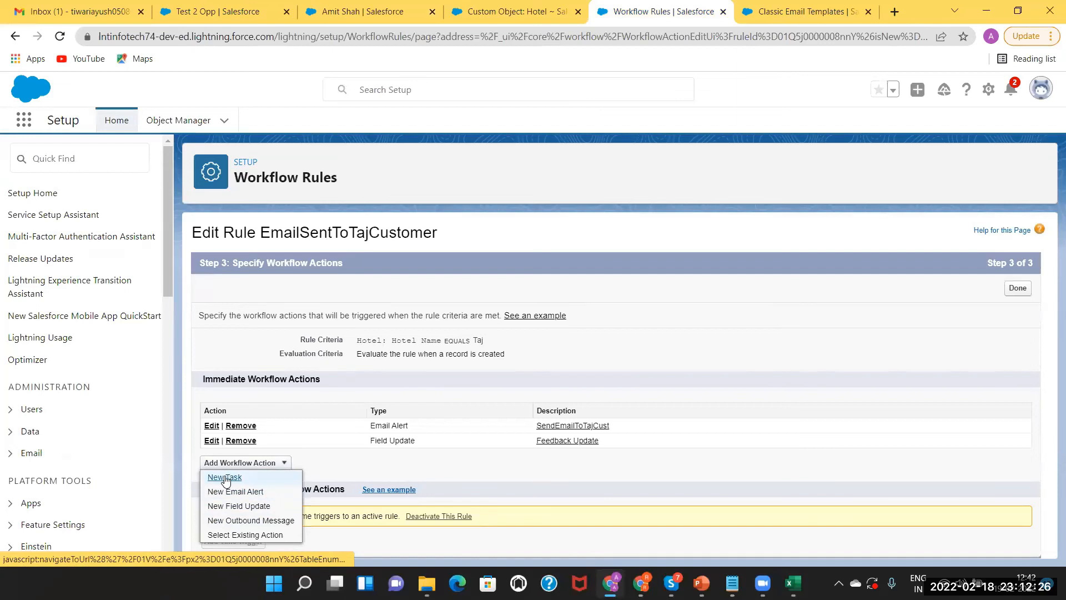
pyautogui.click(225, 477)
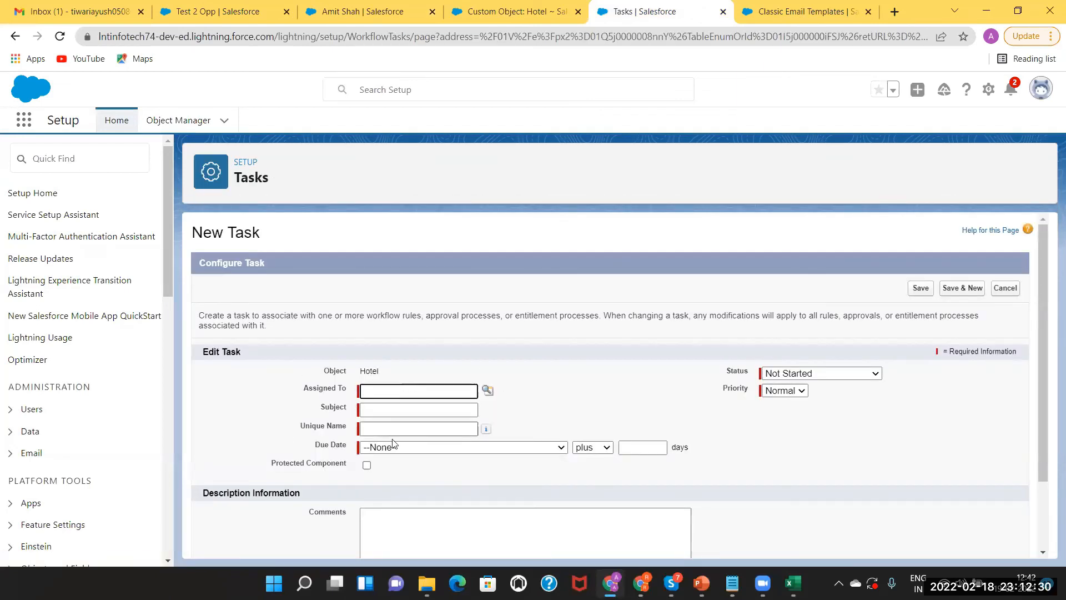
pyautogui.click(486, 391)
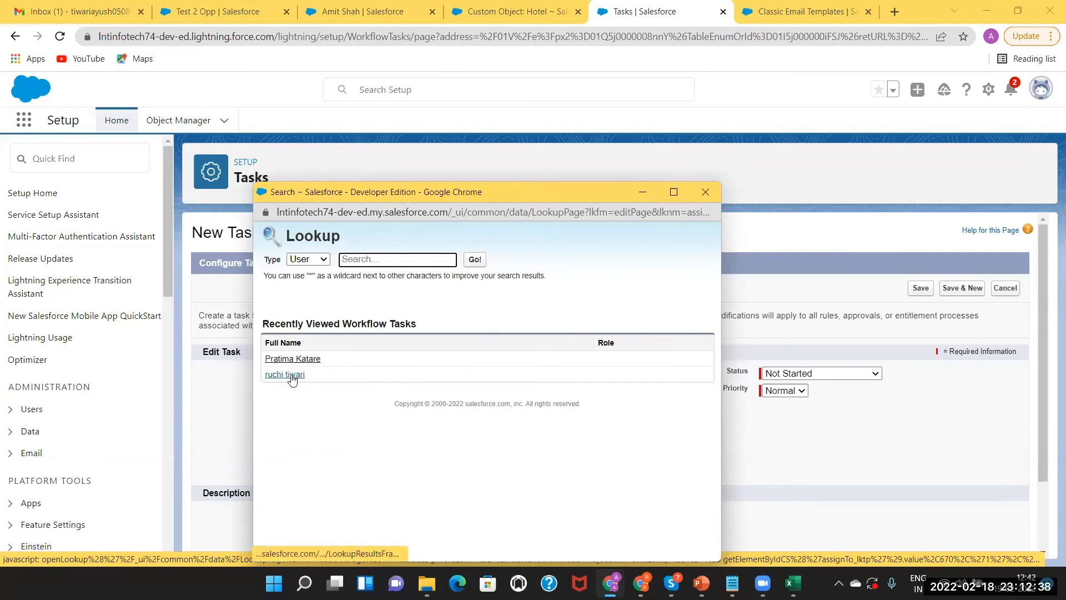
pyautogui.click(293, 358)
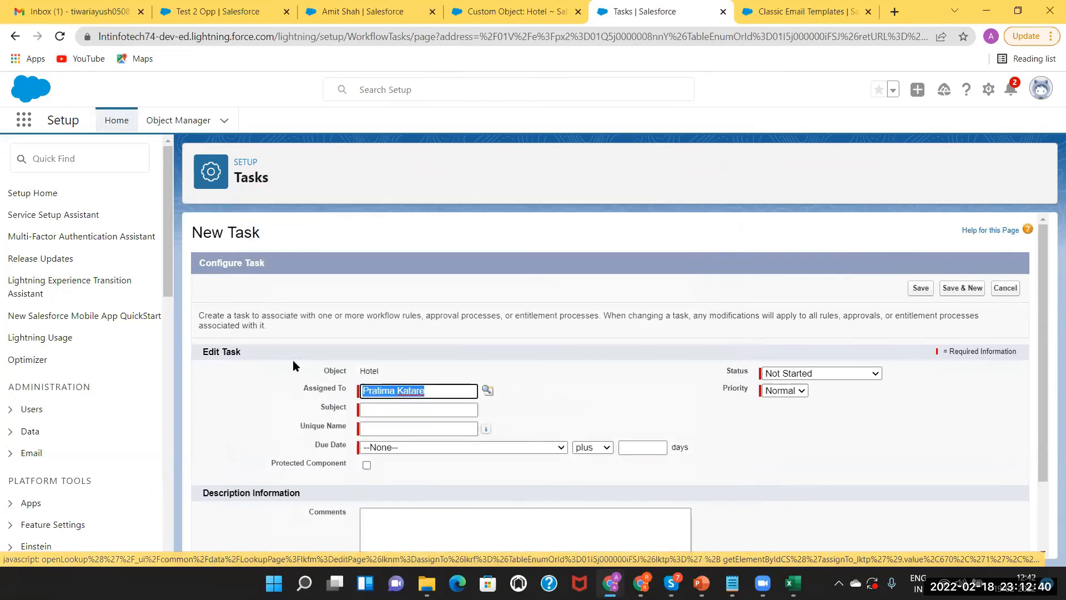
# Enter the subject 'Notification For Evaluation' so the unique name fills in
pyautogui.click(387, 405)
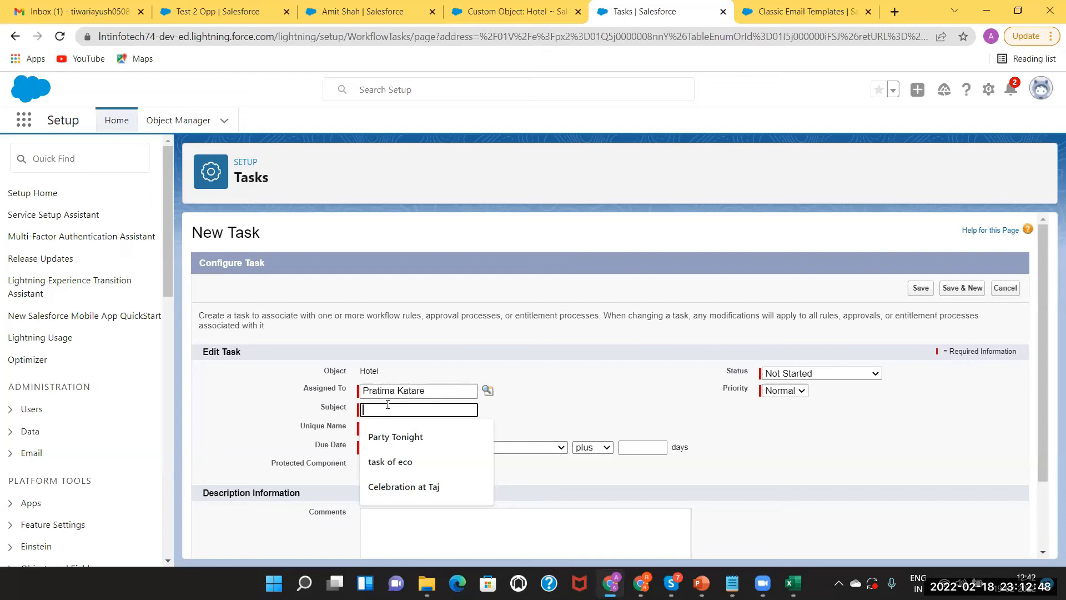
pyautogui.write('Notifictio')
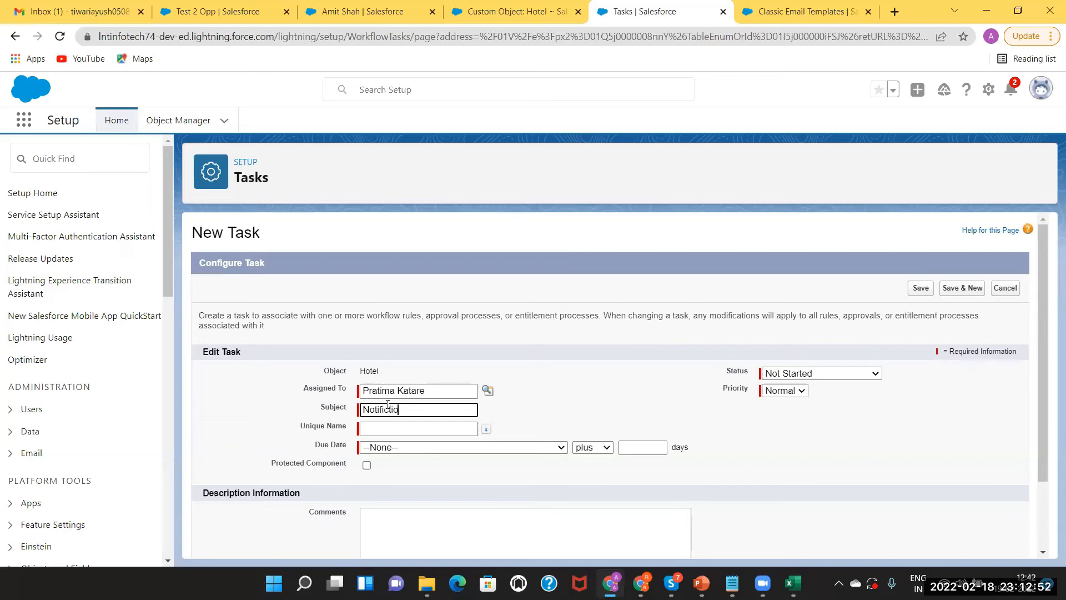
pyautogui.write('n')
pyautogui.press('BackSpace')
pyautogui.press('BackSpace')
pyautogui.press('BackSpace')
pyautogui.write('cation For Evaluation')
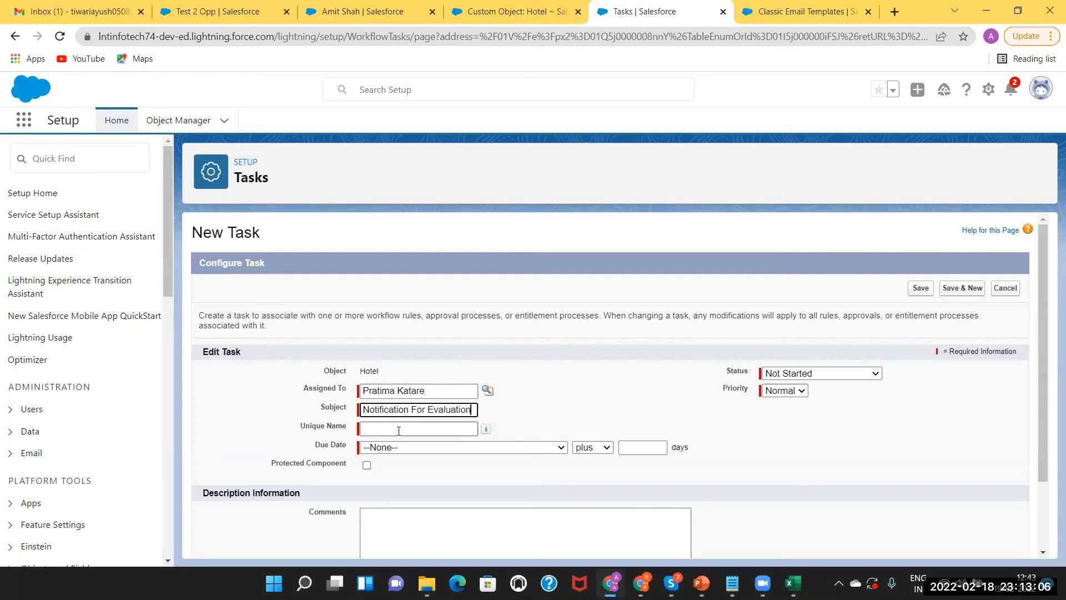
pyautogui.press('Tab')
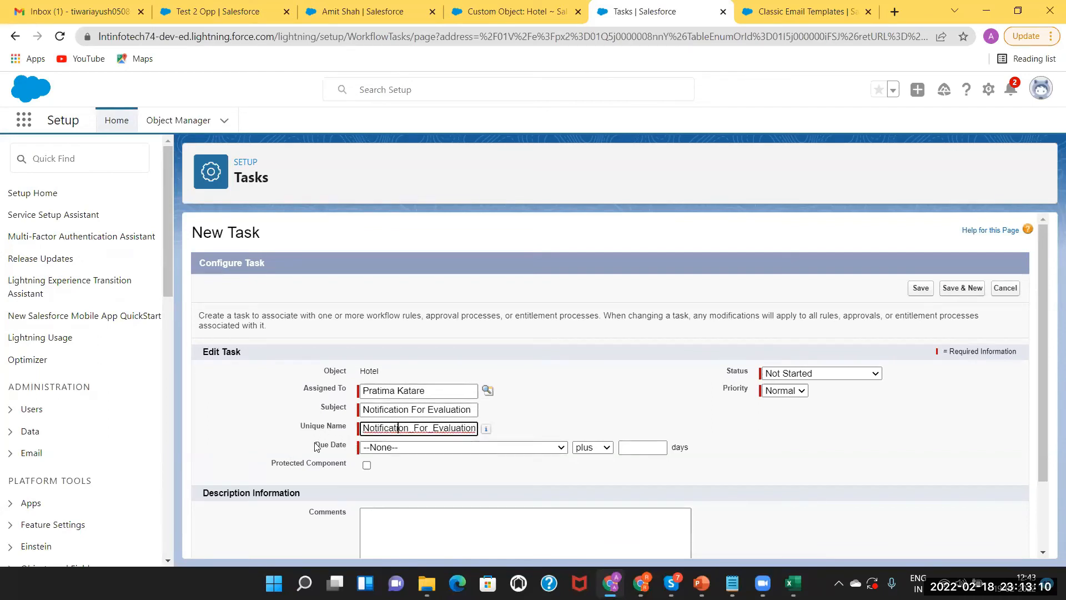
# Set the task due date to Rule Trigger Date plus 3 days and status to In Progress
pyautogui.click(491, 448)
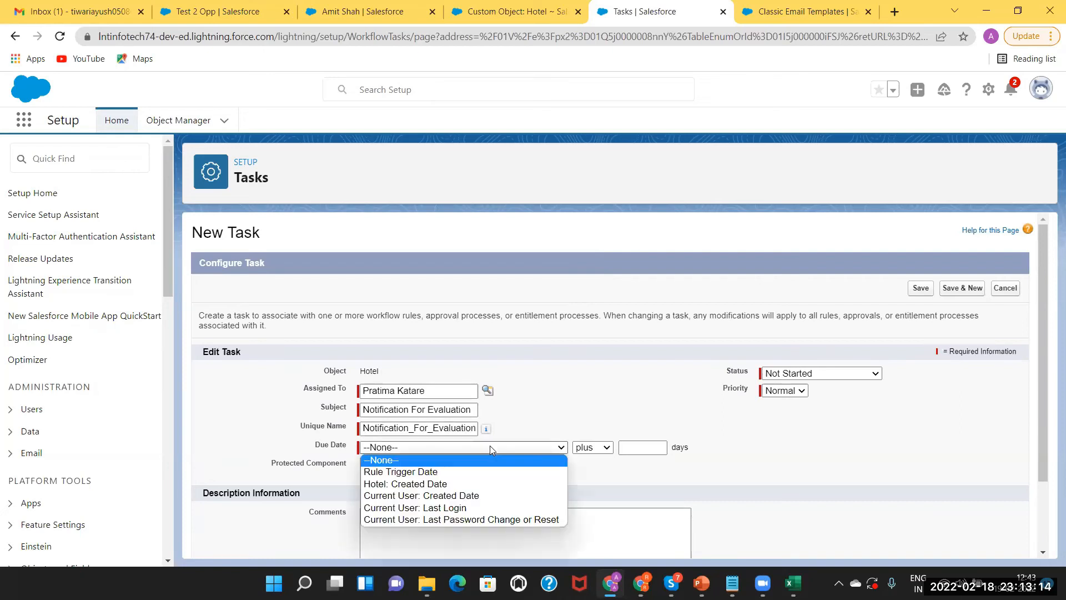
pyautogui.click(463, 473)
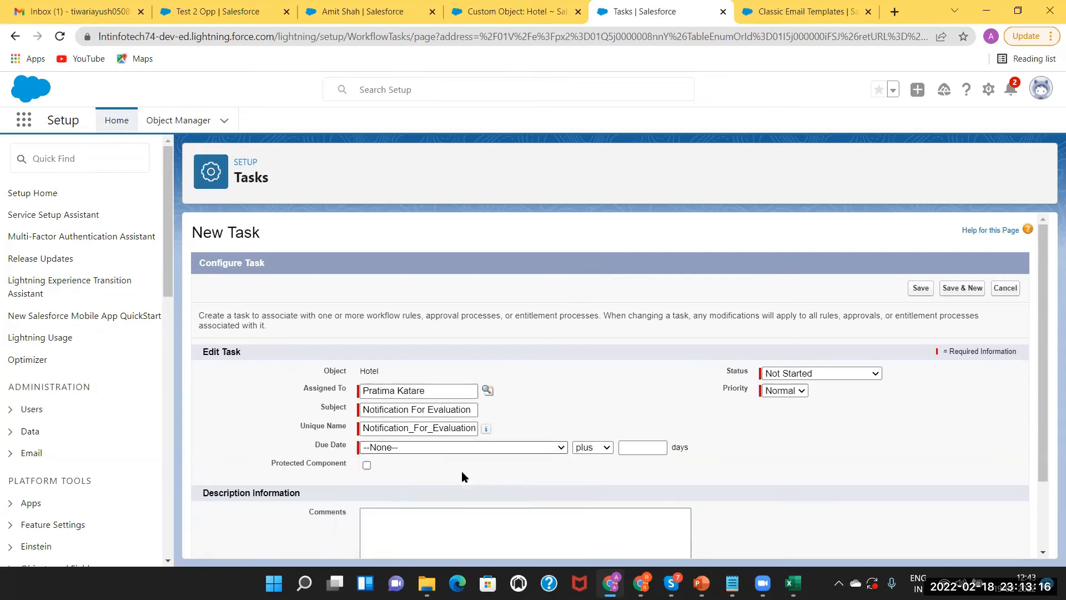
pyautogui.click(631, 448)
pyautogui.write('3')
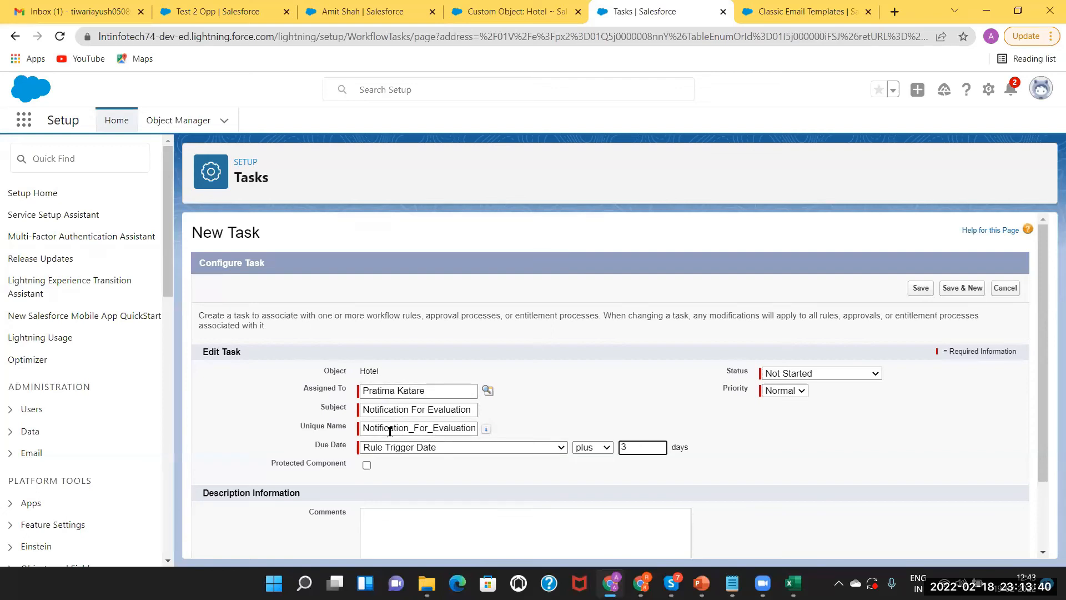
pyautogui.click(429, 448)
pyautogui.click(411, 473)
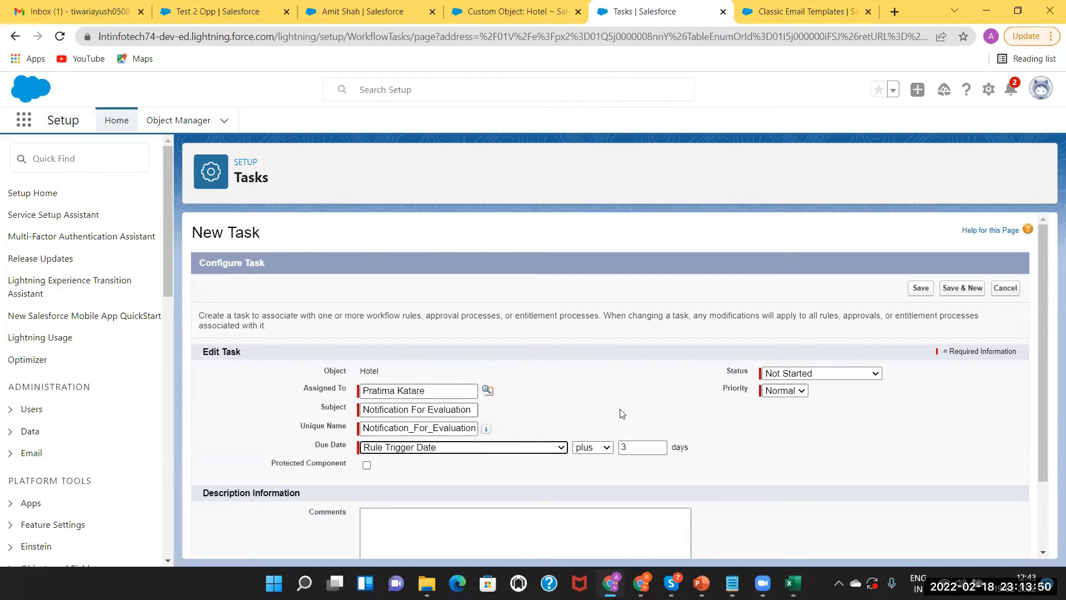
pyautogui.click(851, 375)
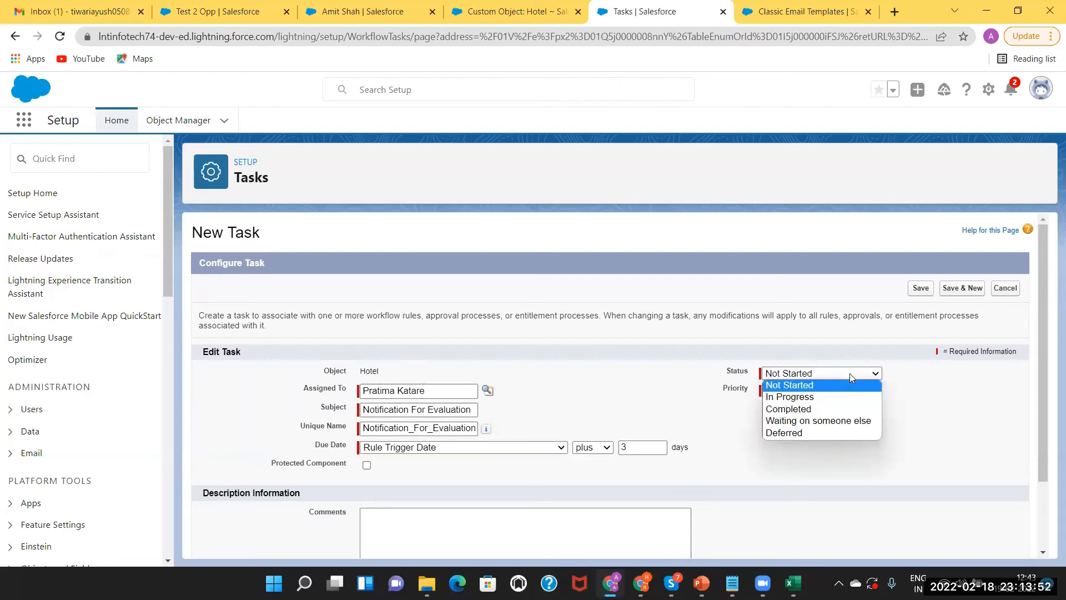
pyautogui.click(813, 396)
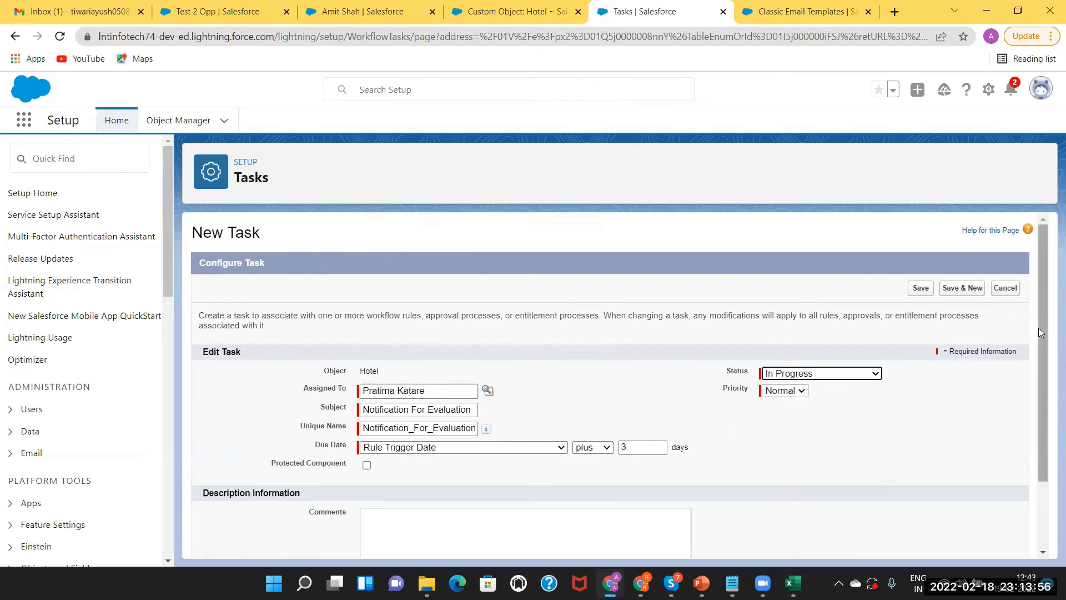
# Add the comment 'New Task for Notification' and save the task
pyautogui.moveTo(1040, 332); pyautogui.dragTo(1047, 421)
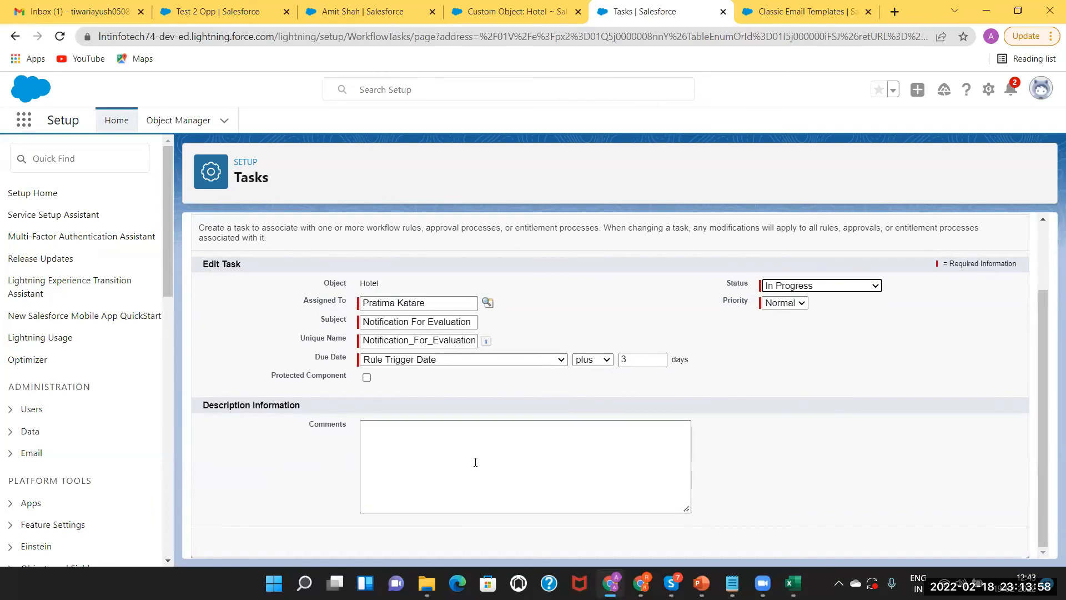
pyautogui.click(395, 437)
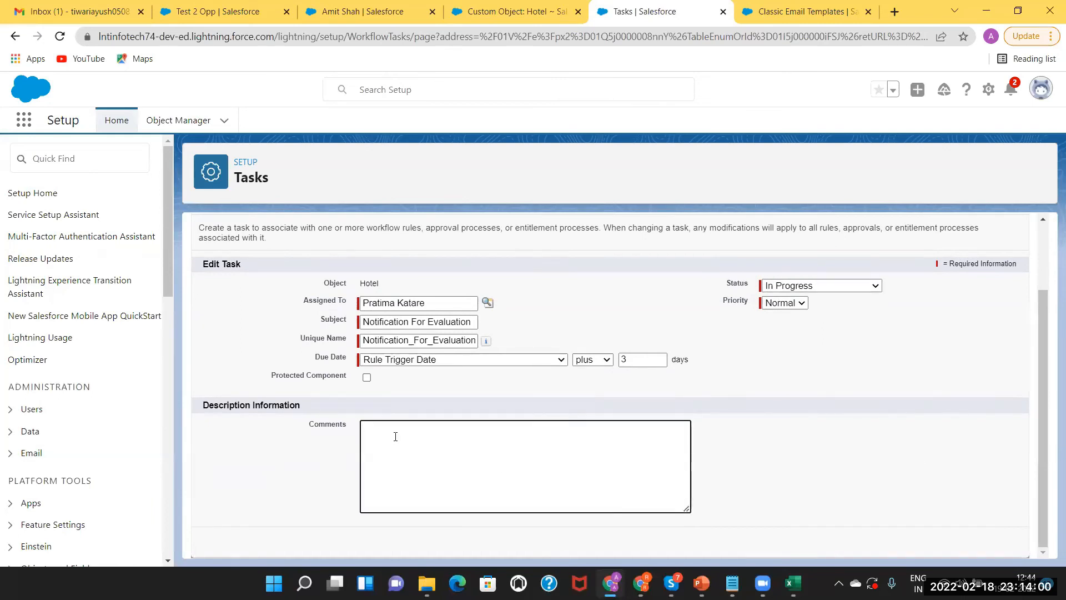
pyautogui.write('New Task for Notification')
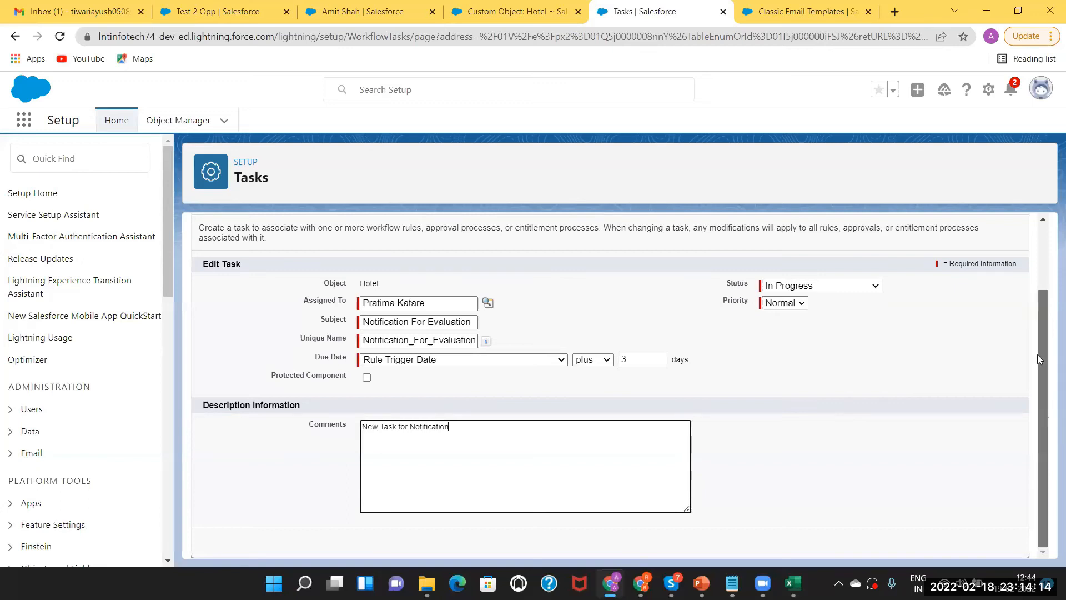
pyautogui.scroll(2, 1044, 414)
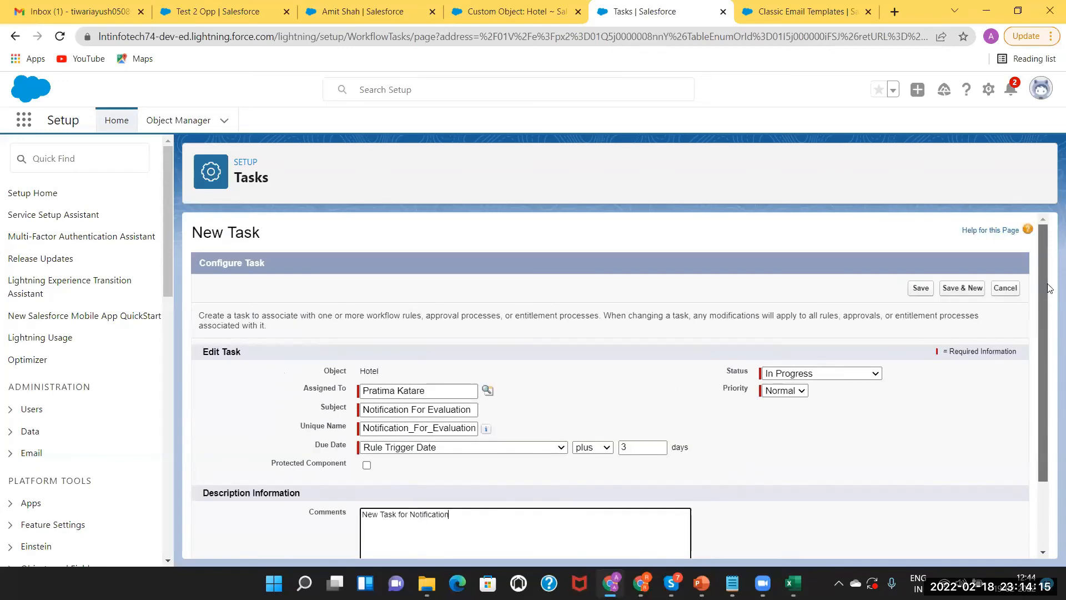
pyautogui.click(920, 290)
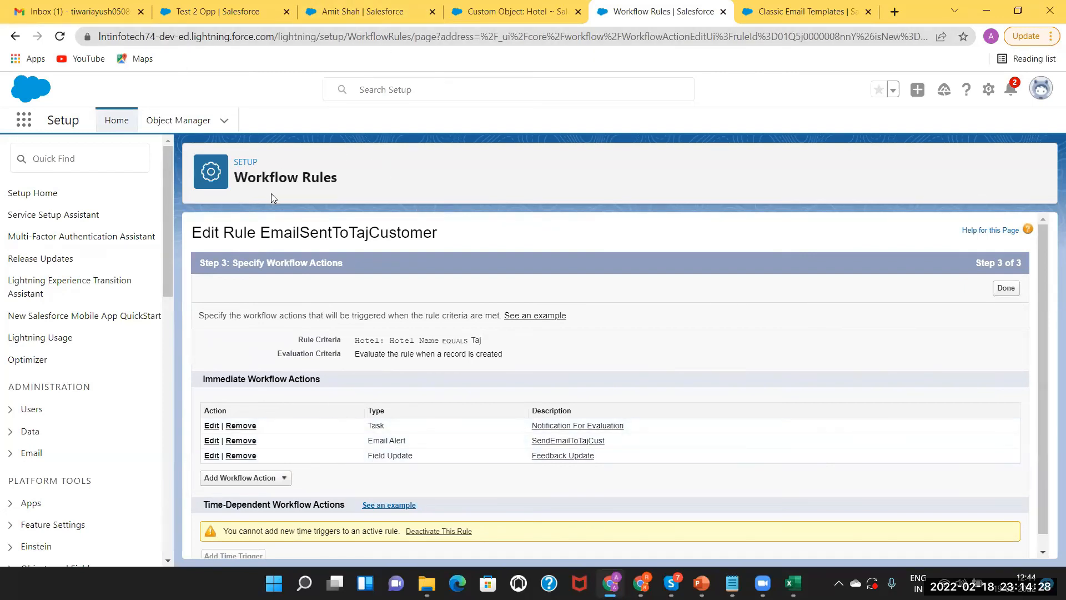
# From the Custom Object: Hotel page, open the recently viewed Hotel Customers list
pyautogui.click(365, 10)
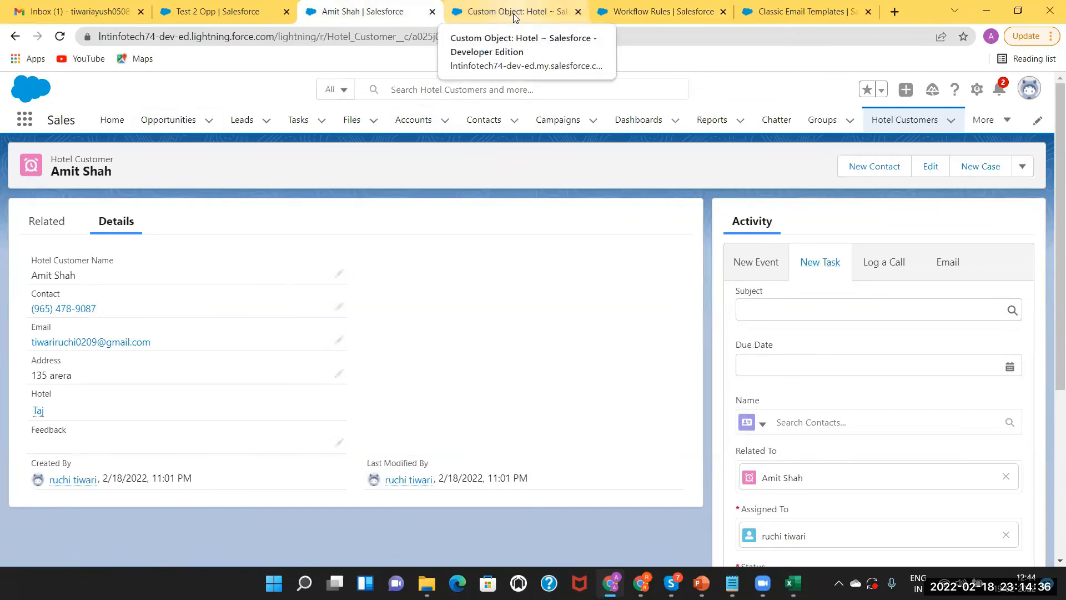
pyautogui.click(514, 13)
pyautogui.click(201, 141)
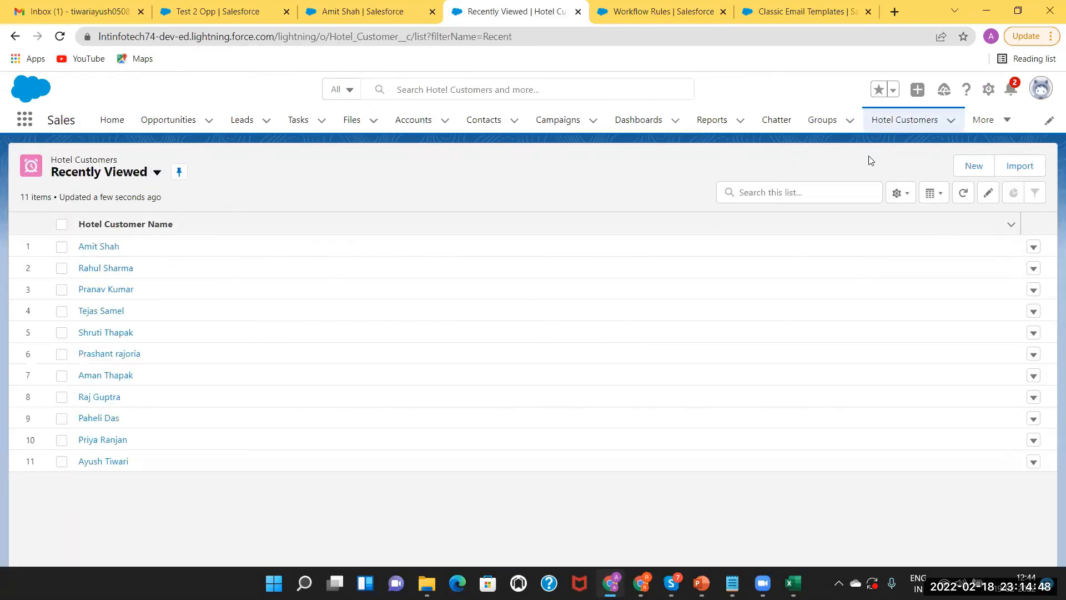
# Create and save a Hotel Customer with name, contact number, e-mail and address, linked to hotel Taj
pyautogui.click(979, 169)
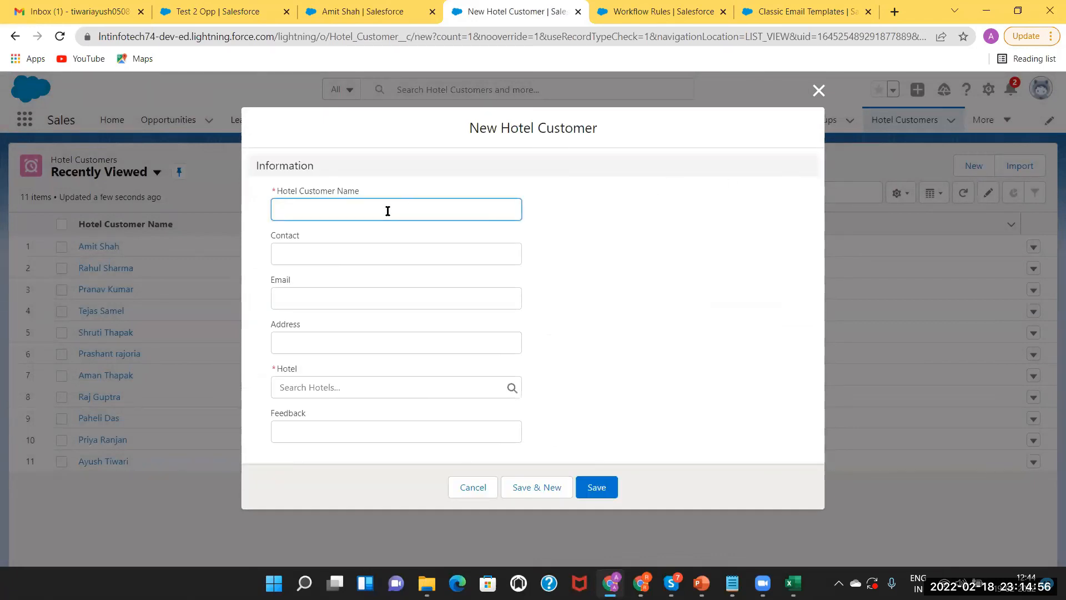
pyautogui.write('Charu')
pyautogui.click(336, 249)
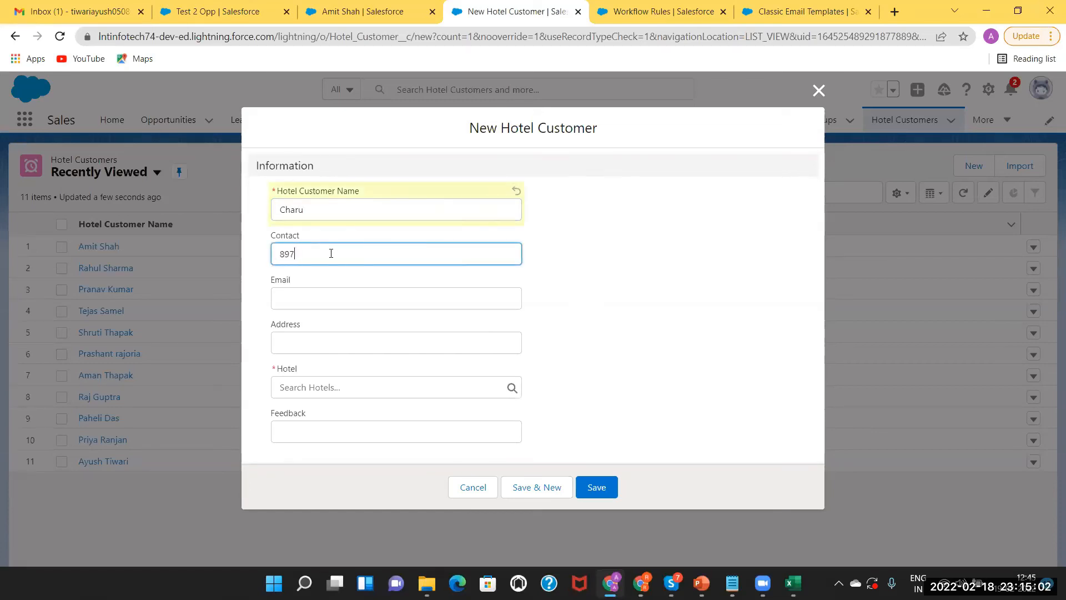
pyautogui.click(293, 304)
pyautogui.click(310, 340)
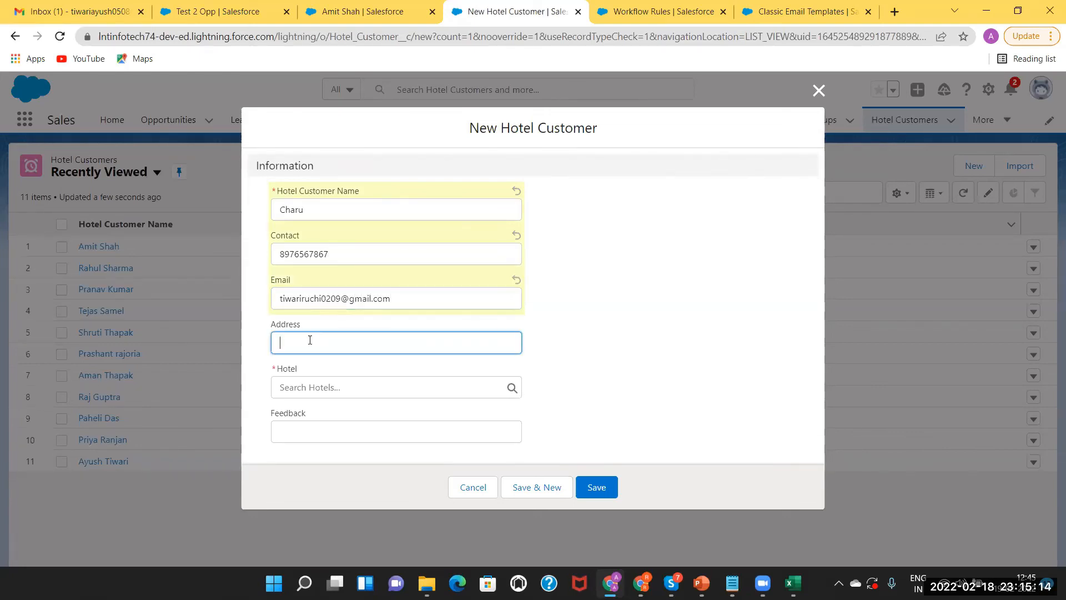
pyautogui.write('136h')
pyautogui.click(294, 386)
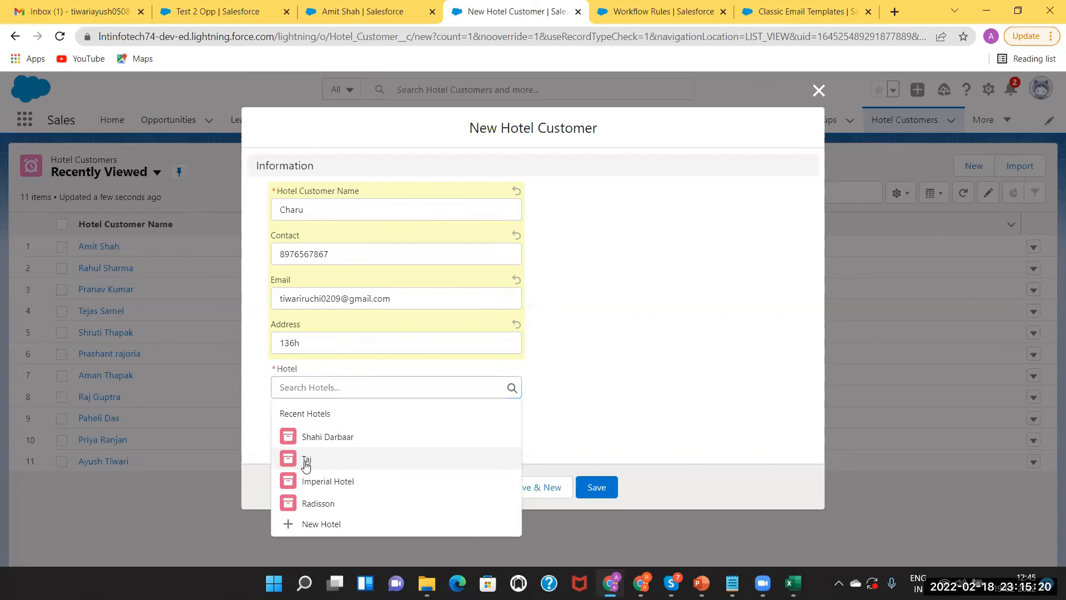
pyautogui.click(307, 460)
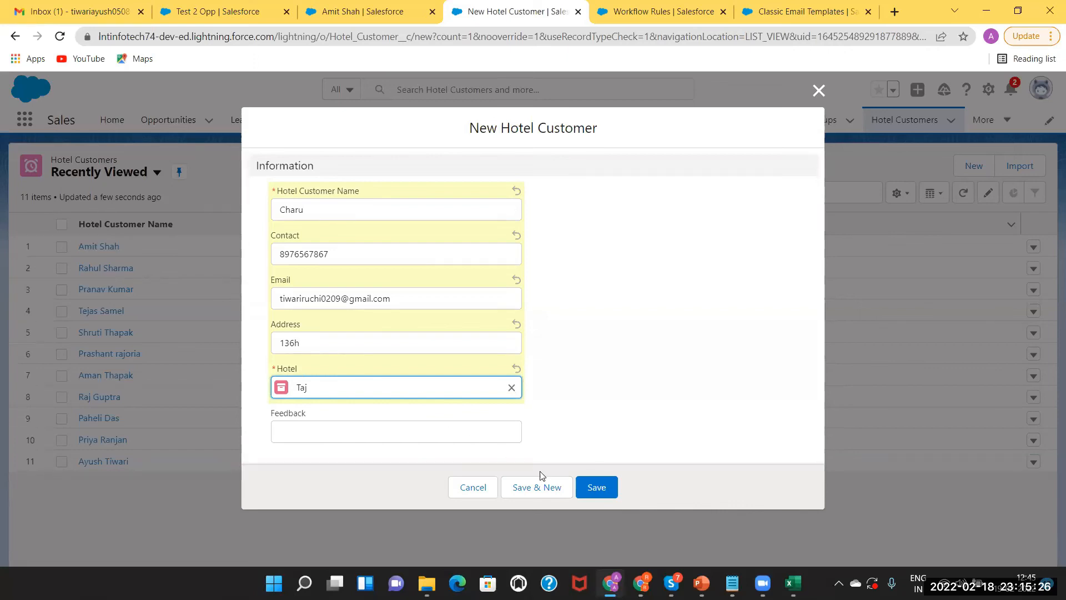
pyautogui.click(593, 487)
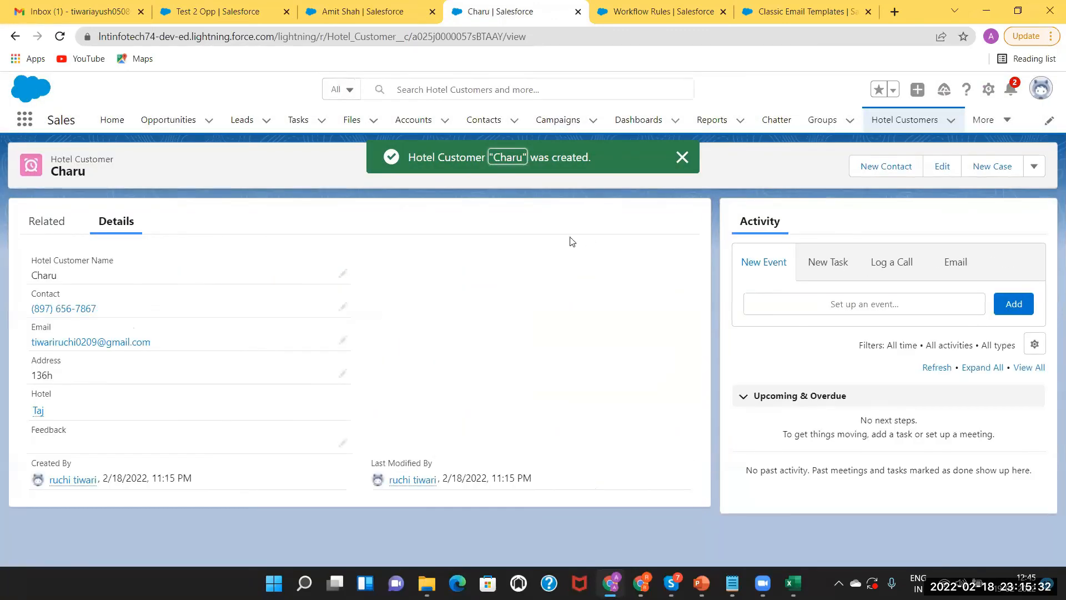
pyautogui.click(45, 227)
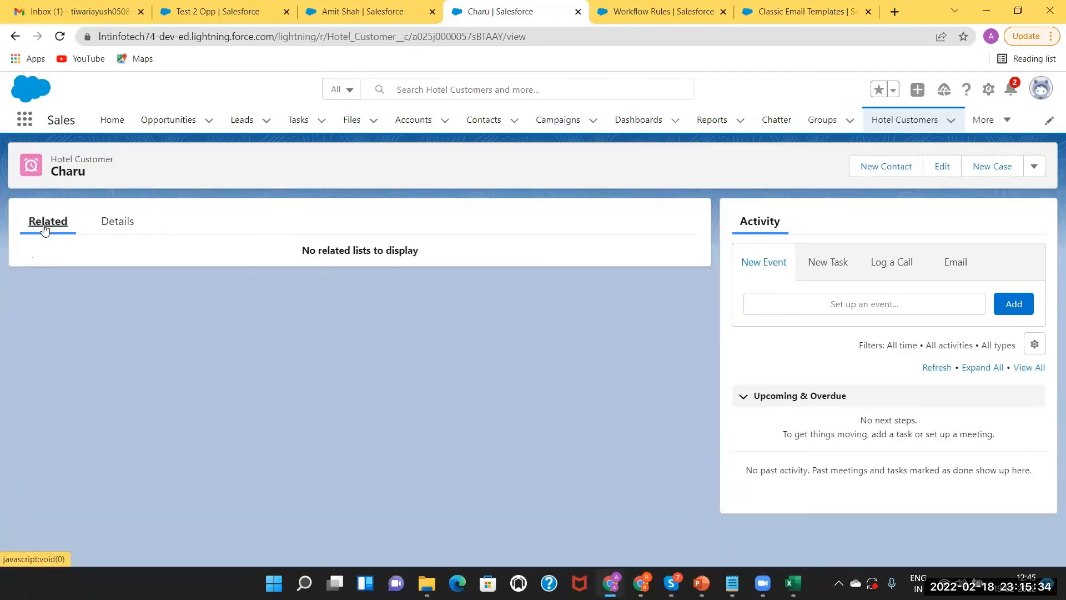
pyautogui.click(817, 264)
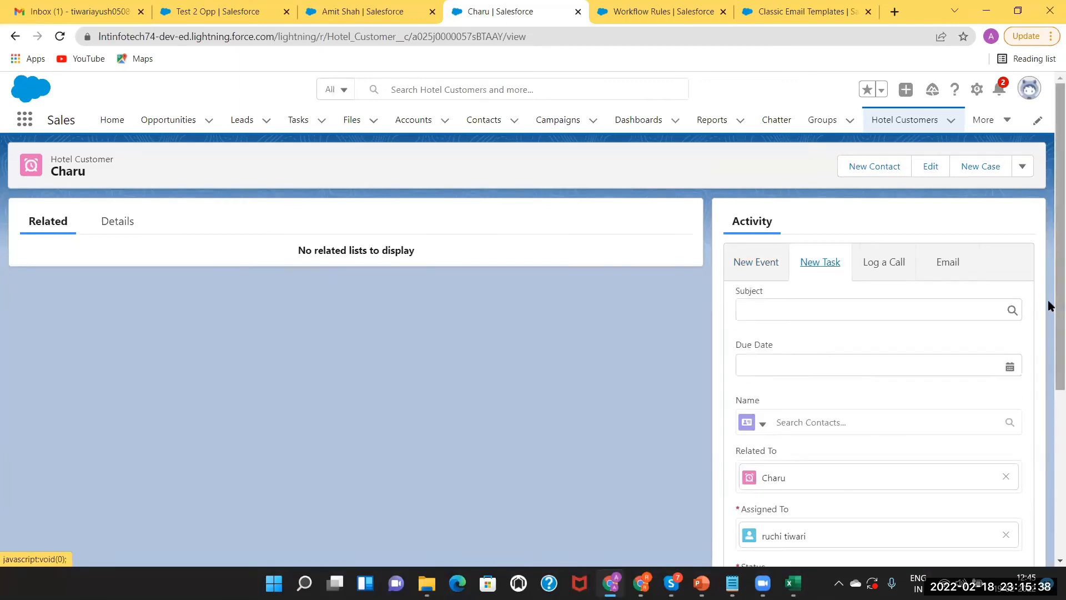
pyautogui.moveTo(1049, 315); pyautogui.dragTo(1024, 178)
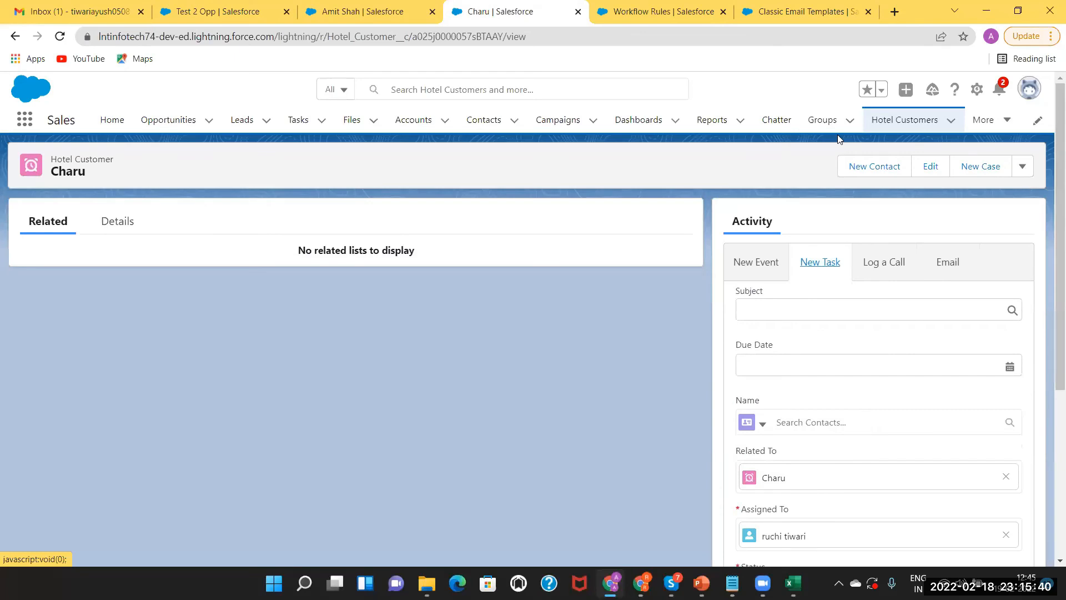
pyautogui.click(132, 226)
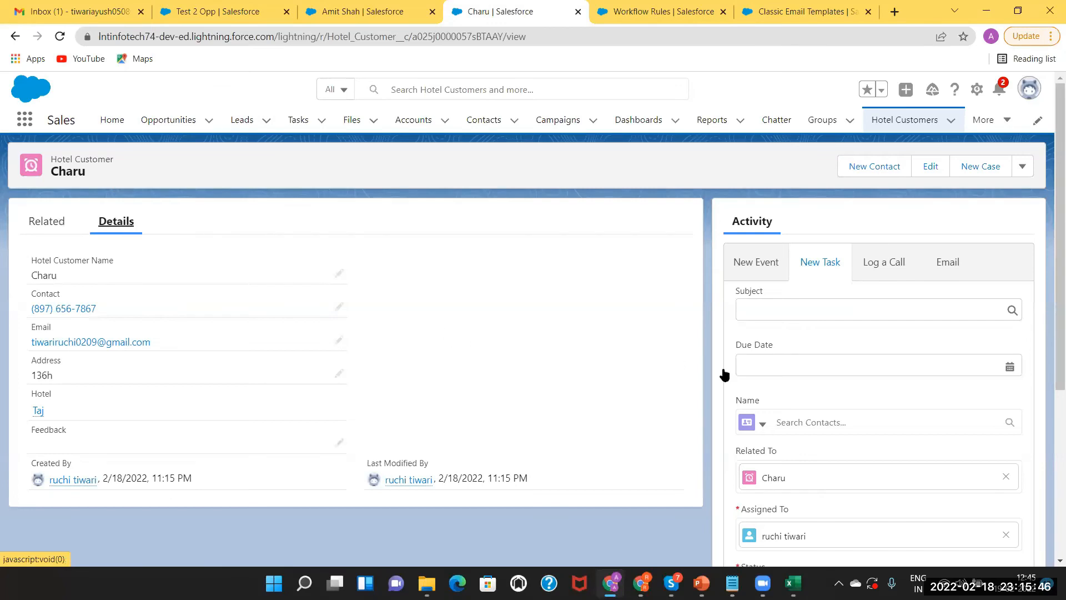
pyautogui.moveTo(1054, 221); pyautogui.dragTo(1049, 373)
pyautogui.scroll(4, 1044, 238)
# Finish the EmailSentToTajCustomer rule and review its three immediate workflow actions
pyautogui.click(623, 4)
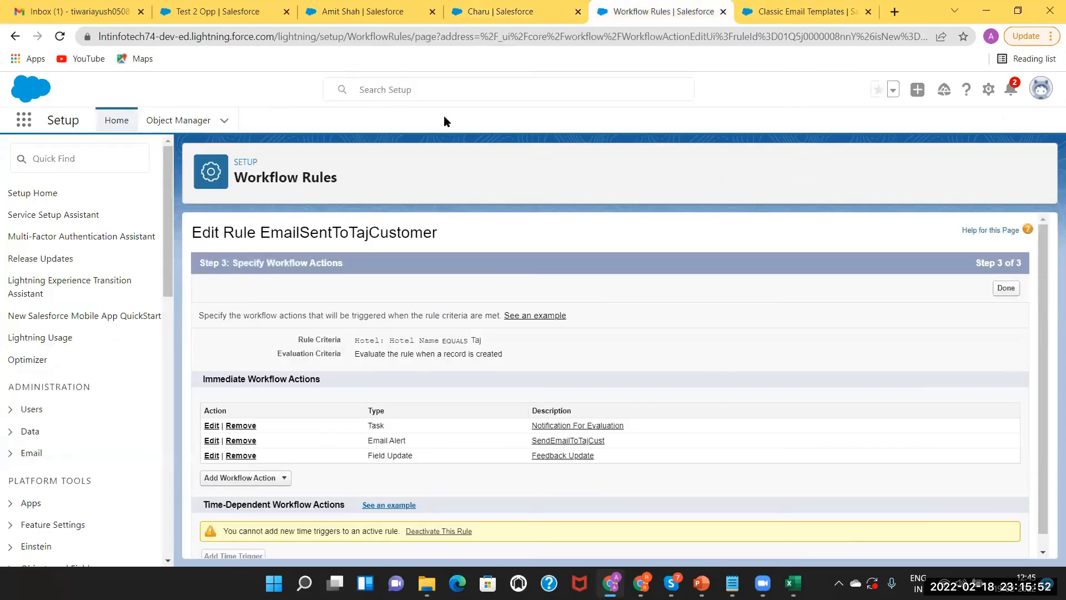
pyautogui.click(1006, 288)
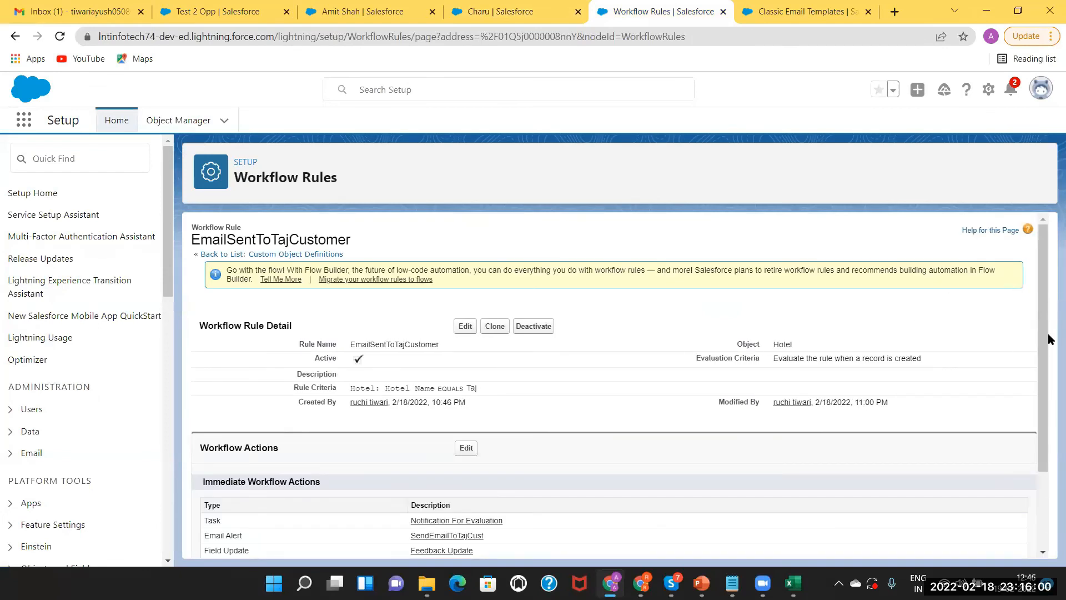
pyautogui.moveTo(1040, 324); pyautogui.dragTo(1047, 413)
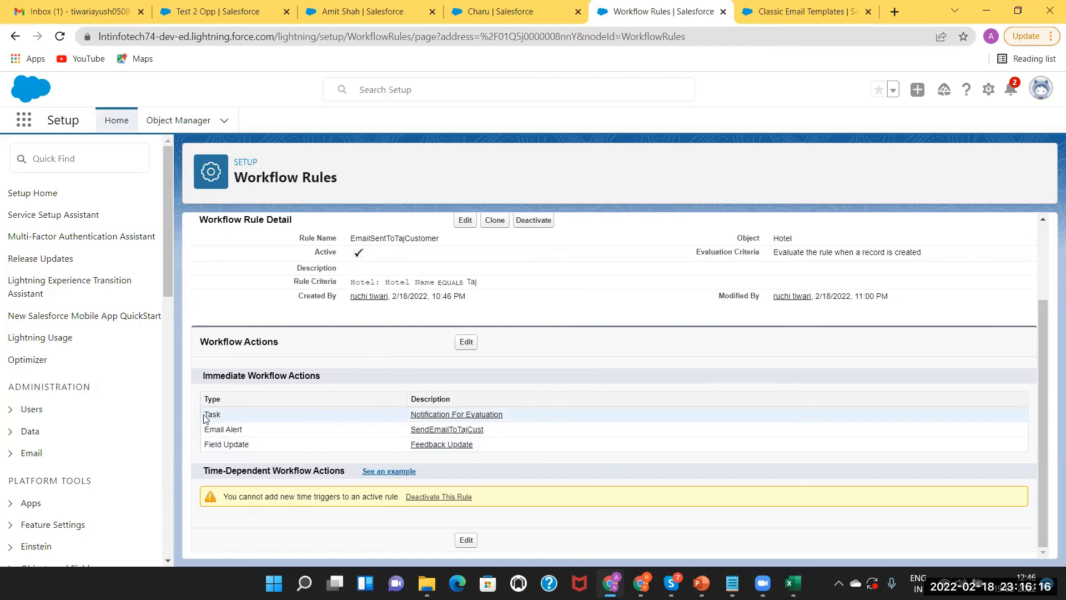
# Highlight the Task action type, then bring up slide 16 'Types of Action in Workflow'
pyautogui.moveTo(209, 416); pyautogui.dragTo(244, 417)
pyautogui.click(245, 418)
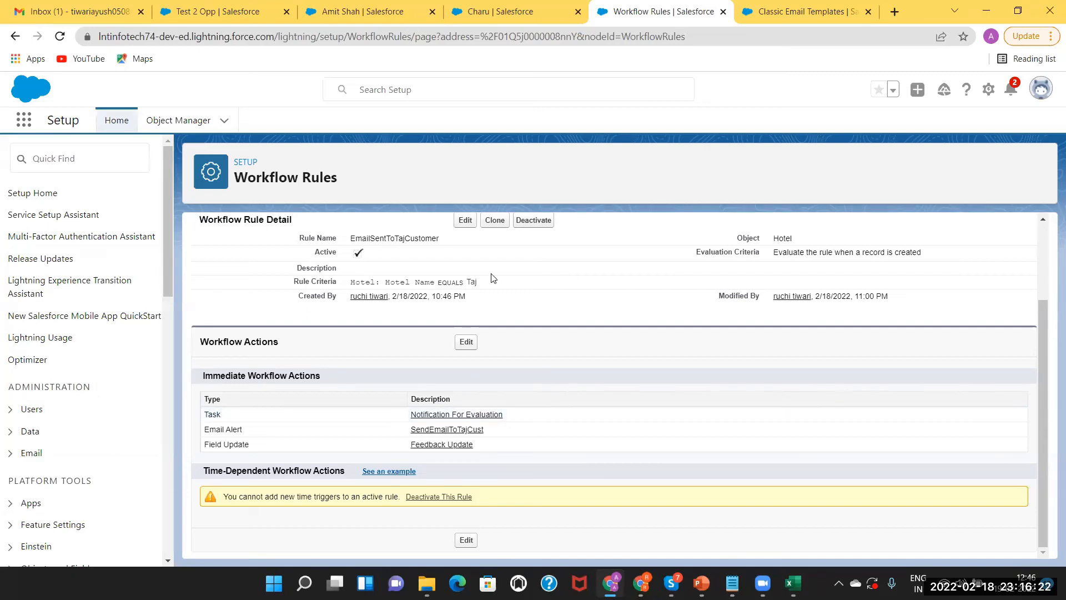
pyautogui.click(701, 583)
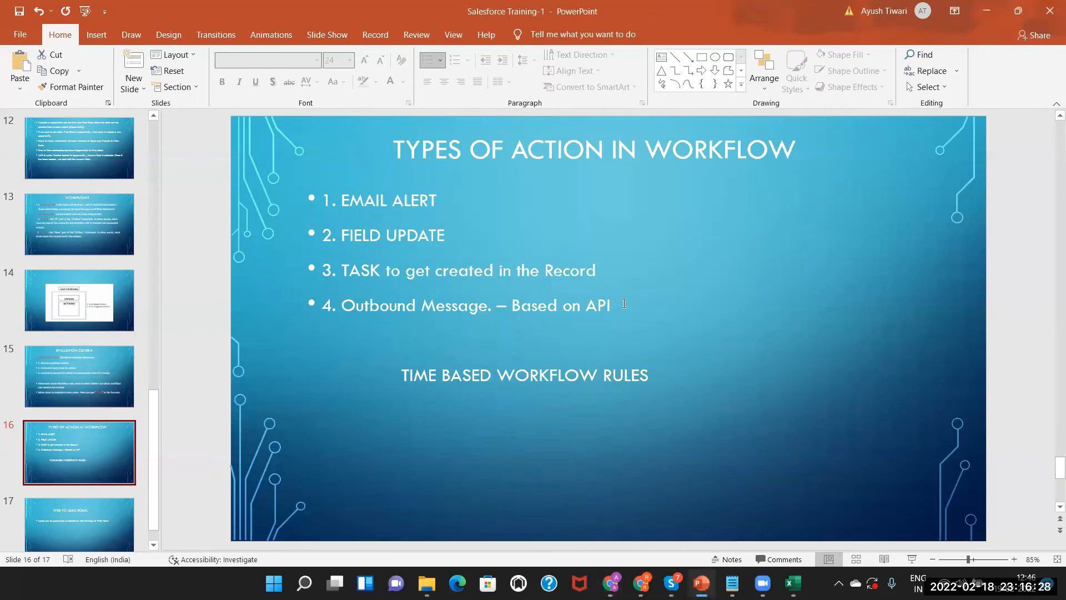
pyautogui.moveTo(341, 305); pyautogui.dragTo(488, 306)
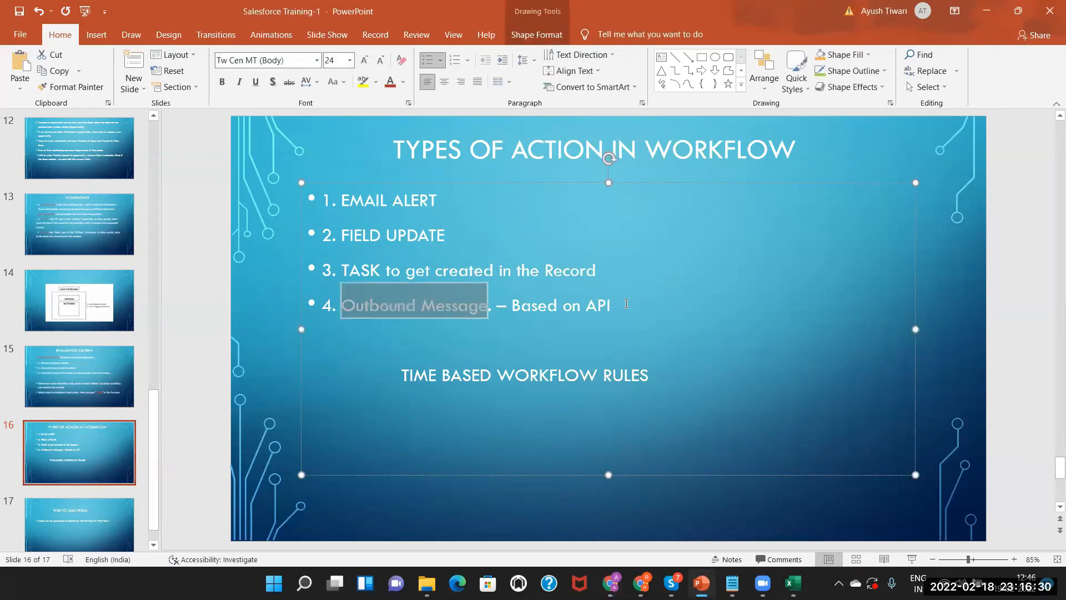
pyautogui.keyDown('shift'); pyautogui.click(622, 303); pyautogui.keyUp('shift')
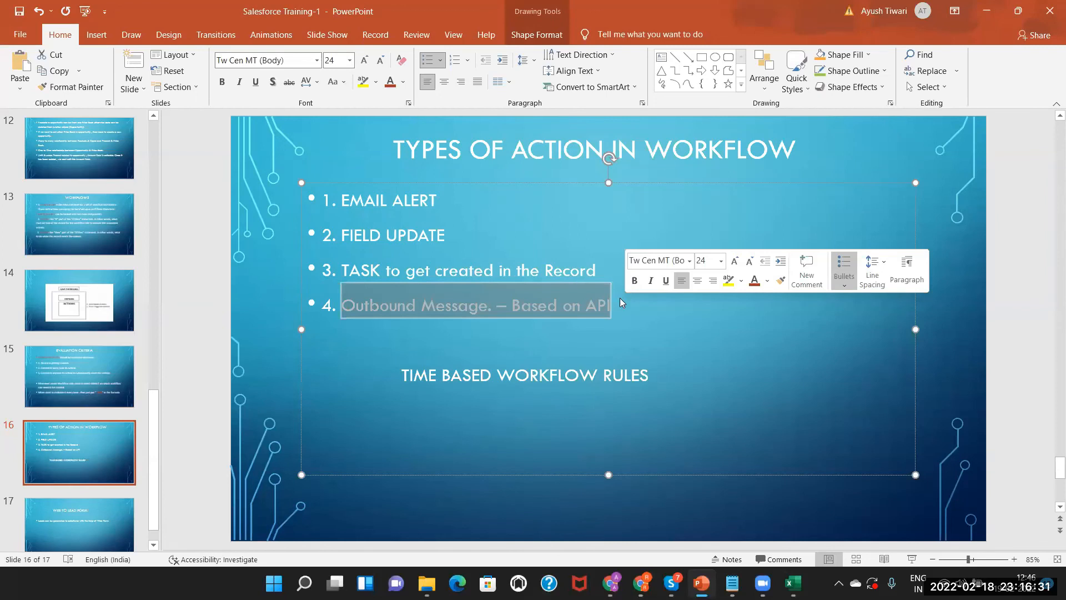
pyautogui.click(483, 272)
pyautogui.click(342, 304)
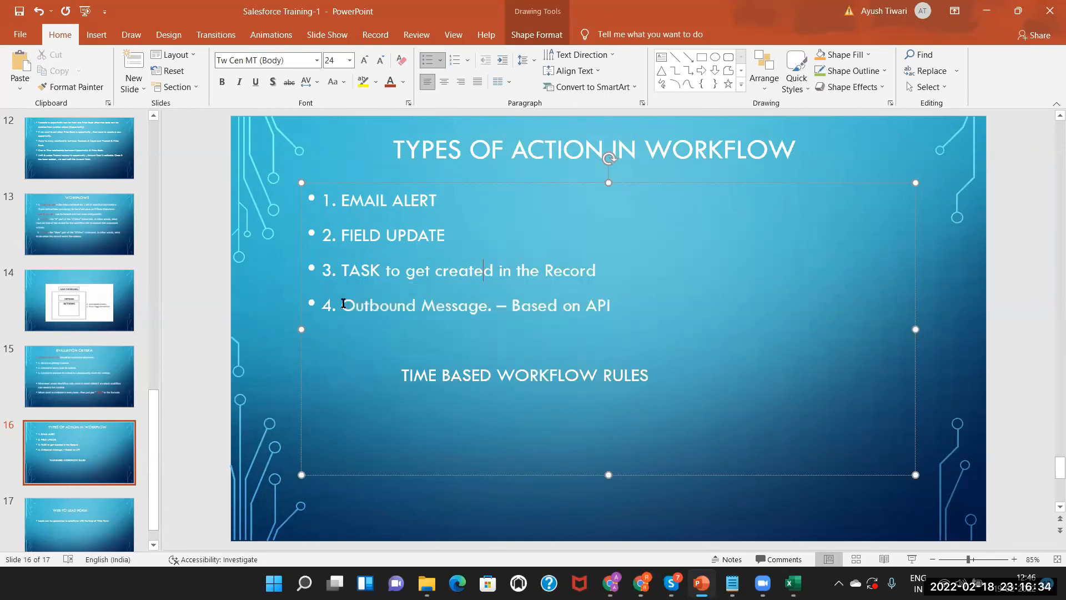
pyautogui.moveTo(343, 305); pyautogui.dragTo(610, 305)
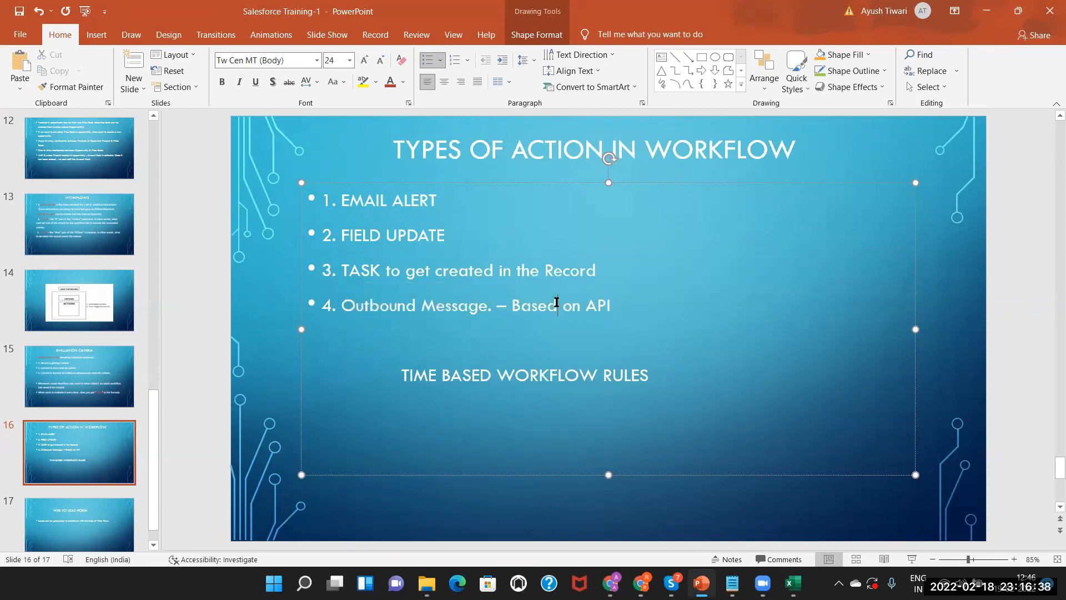
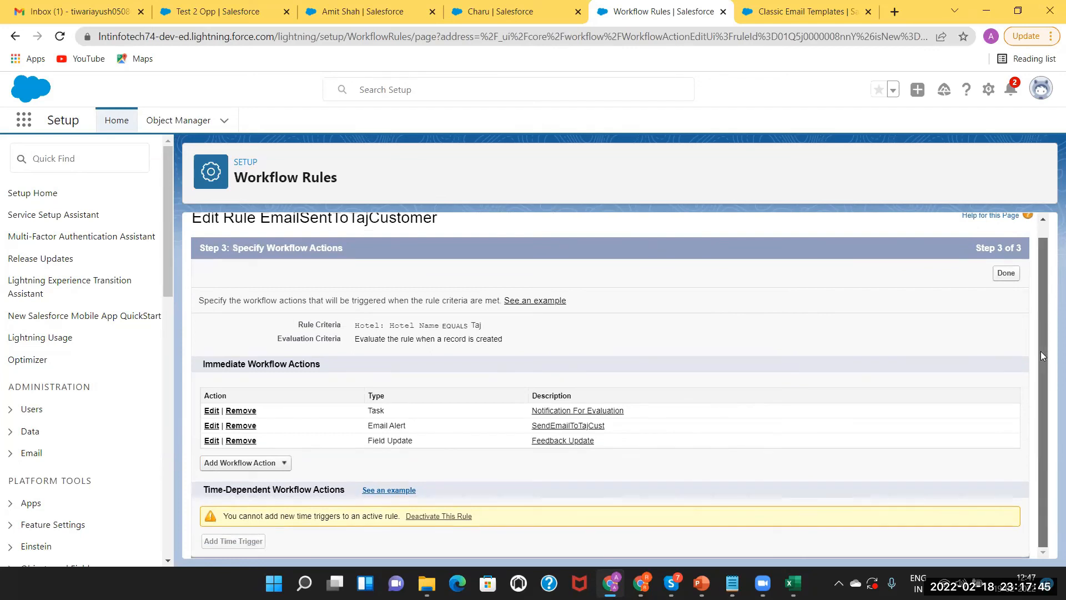
# Review the rule's Task, Email Alert and Field Update immediate actions, then put the cursor in Quick Find
pyautogui.scroll(1, 1033, 333)
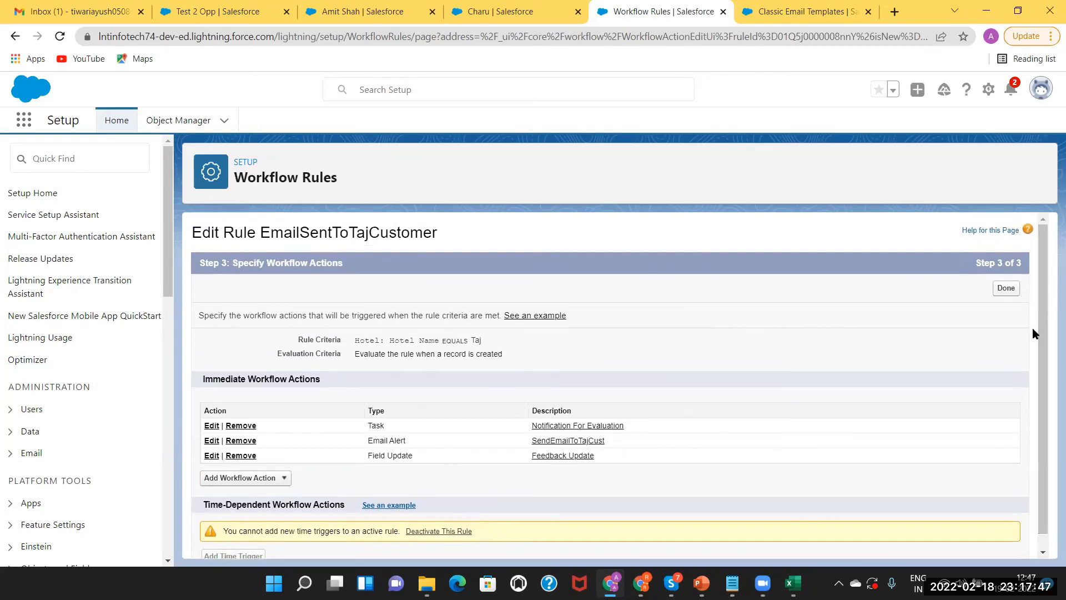
pyautogui.scroll(-1, 1039, 325)
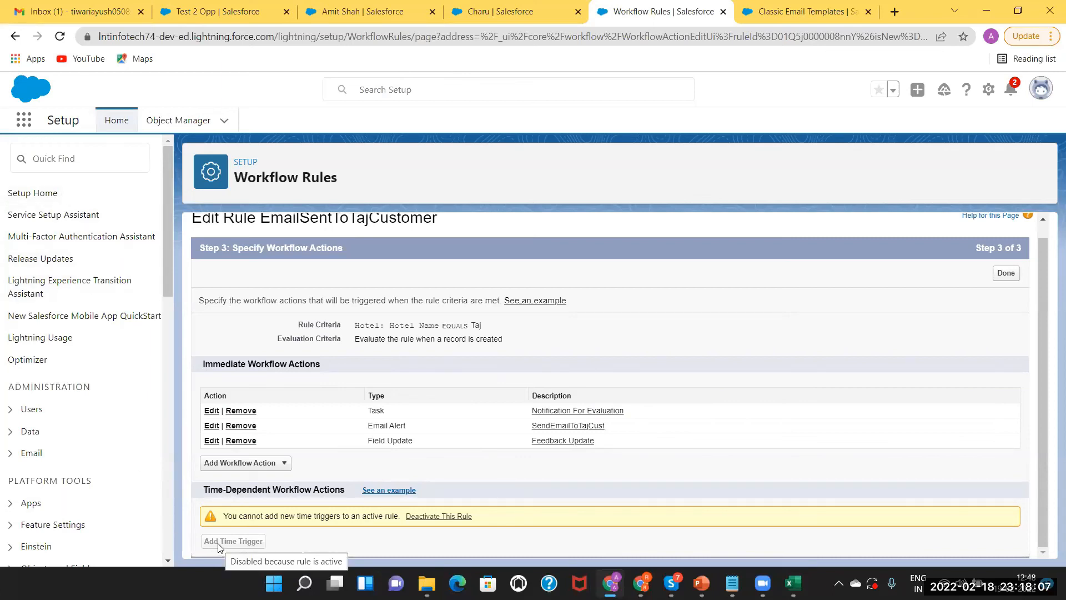
pyautogui.click(59, 166)
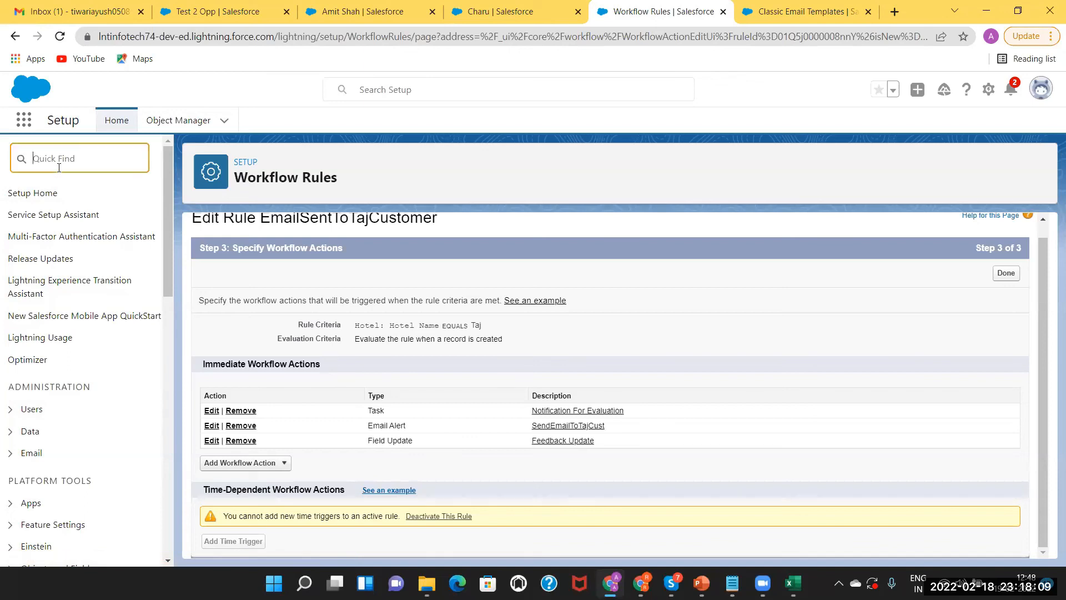
# Search Quick Find for 'time' and list the pending Time-Based Workflow actions, then return to PowerPoint
pyautogui.write('time based ')
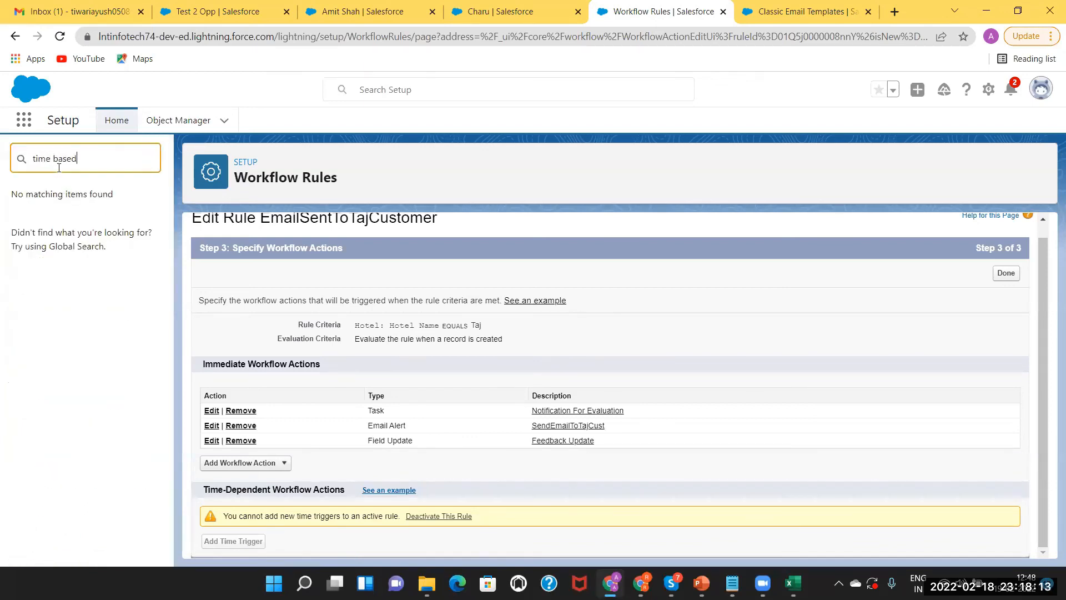
pyautogui.write('w')
pyautogui.hotkey('ctrl', 'BackSpace')
pyautogui.hotkey('ctrl', 'BackSpace')
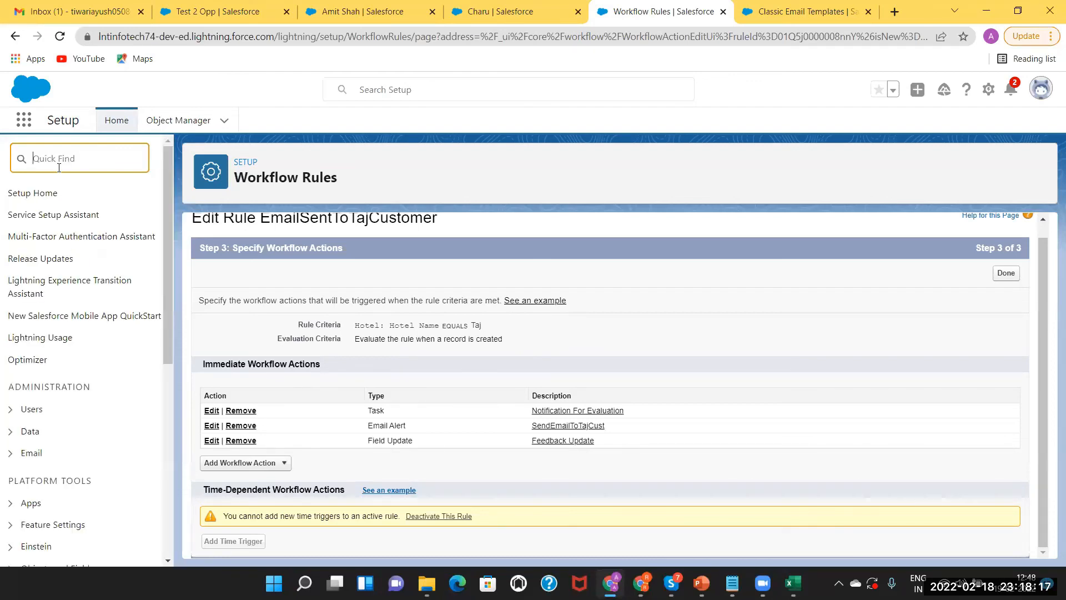
pyautogui.write('time')
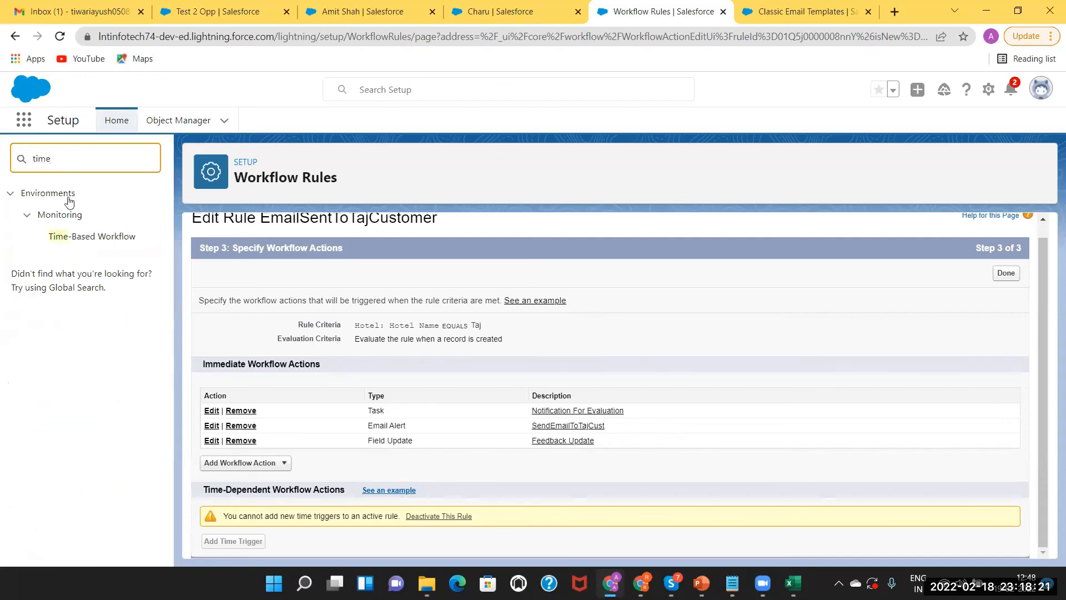
pyautogui.click(84, 239)
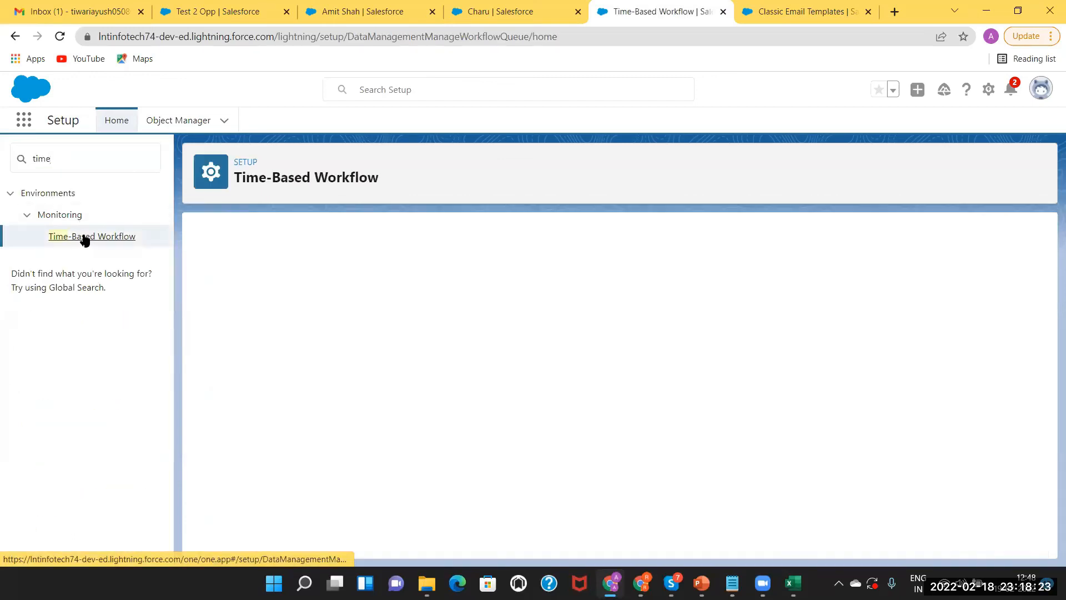
pyautogui.click(622, 373)
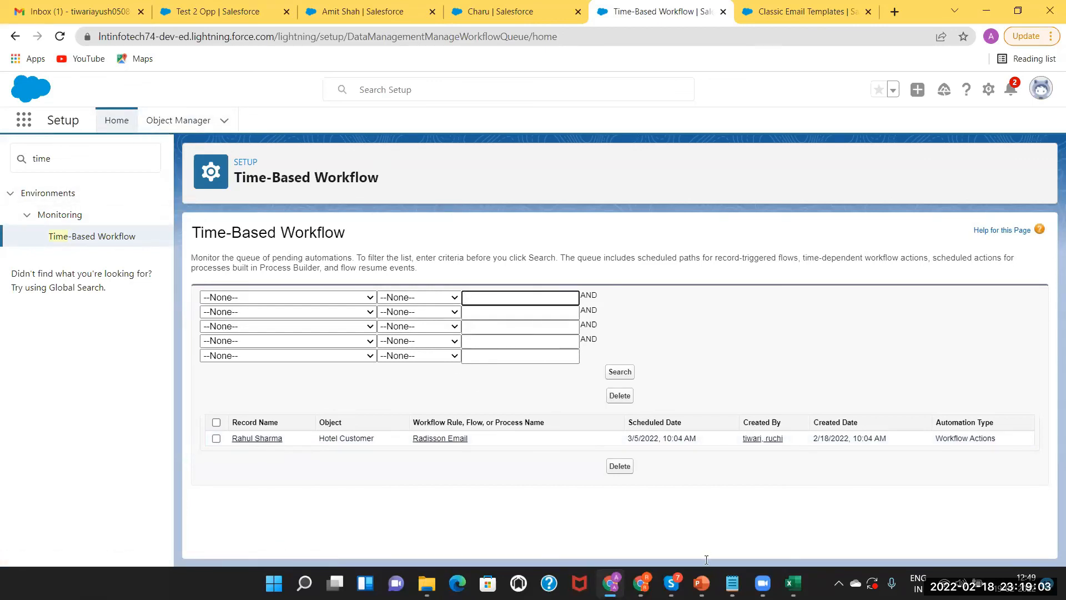
pyautogui.click(702, 583)
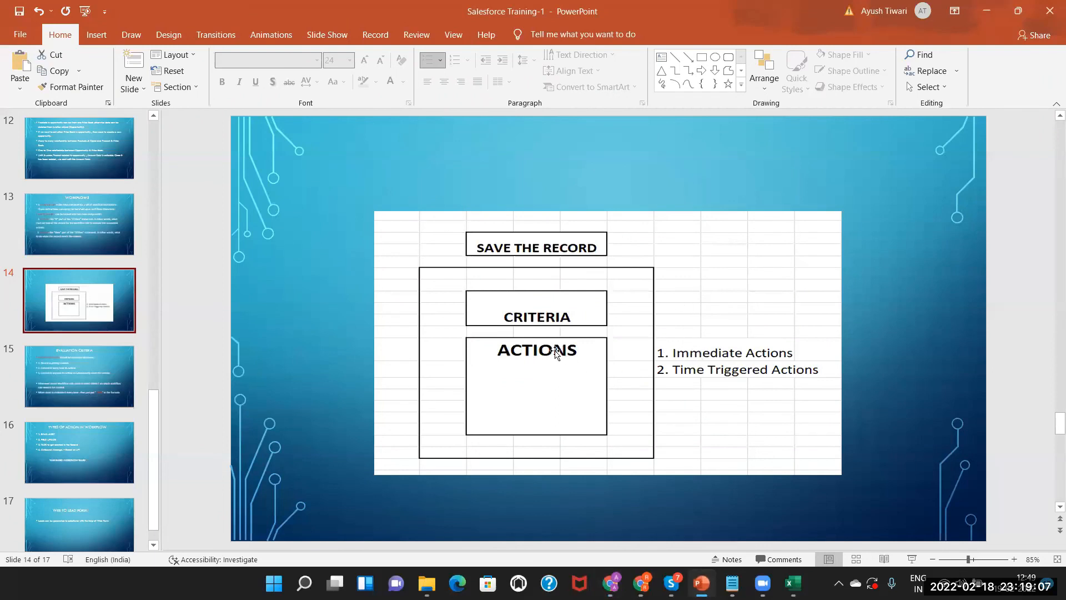
# Step from slide 14 to slide 16, 'Types of Action in Workflow', then return to Chrome's Salesforce page
pyautogui.click(701, 370)
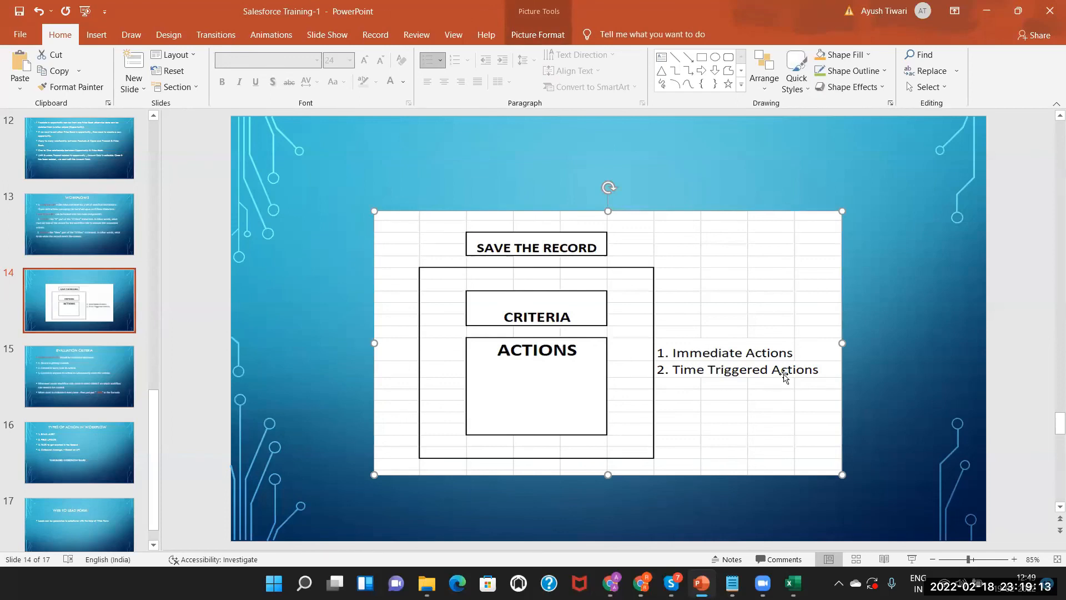
pyautogui.click(79, 369)
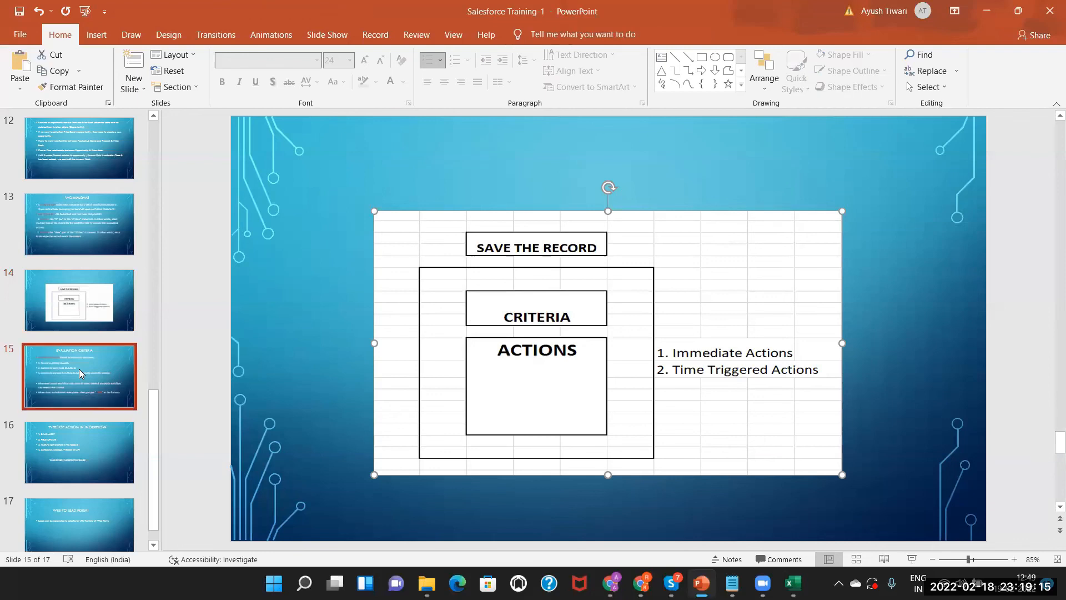
pyautogui.click(74, 437)
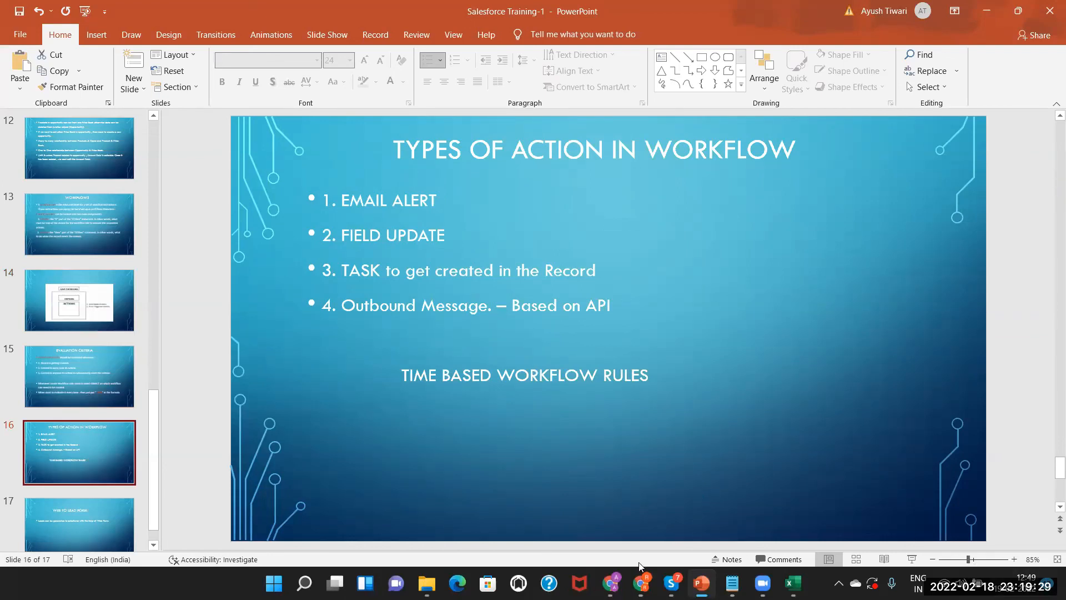
pyautogui.click(611, 583)
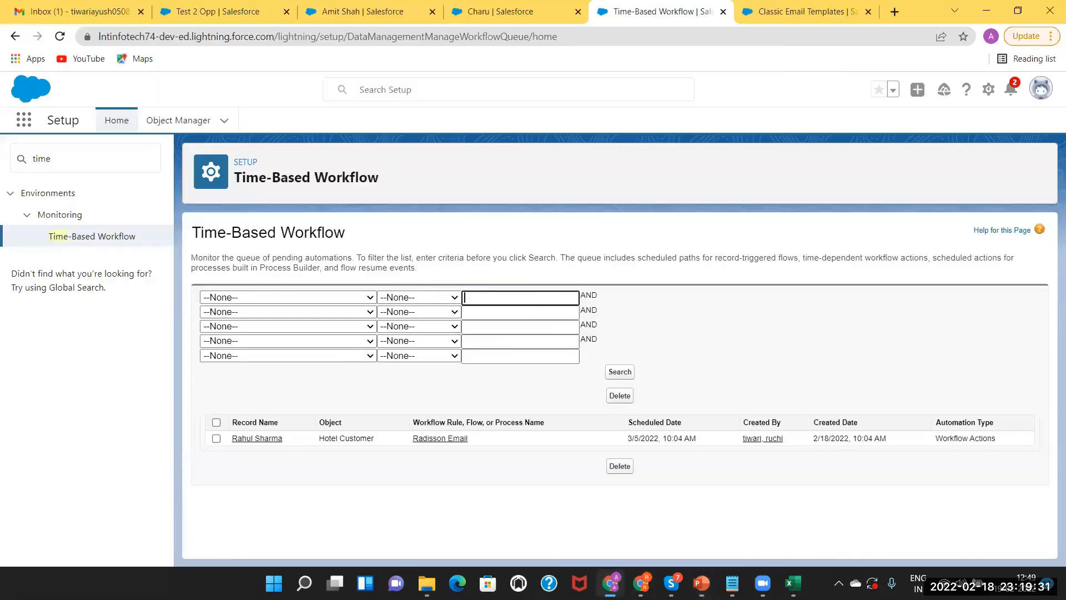
# Replace the Quick Find search with 'web' and open the Web-to-Lead setup page
pyautogui.click(50, 160)
pyautogui.hotkey('ctrl', 'a')
pyautogui.press('BackSpace')
pyautogui.write('web')
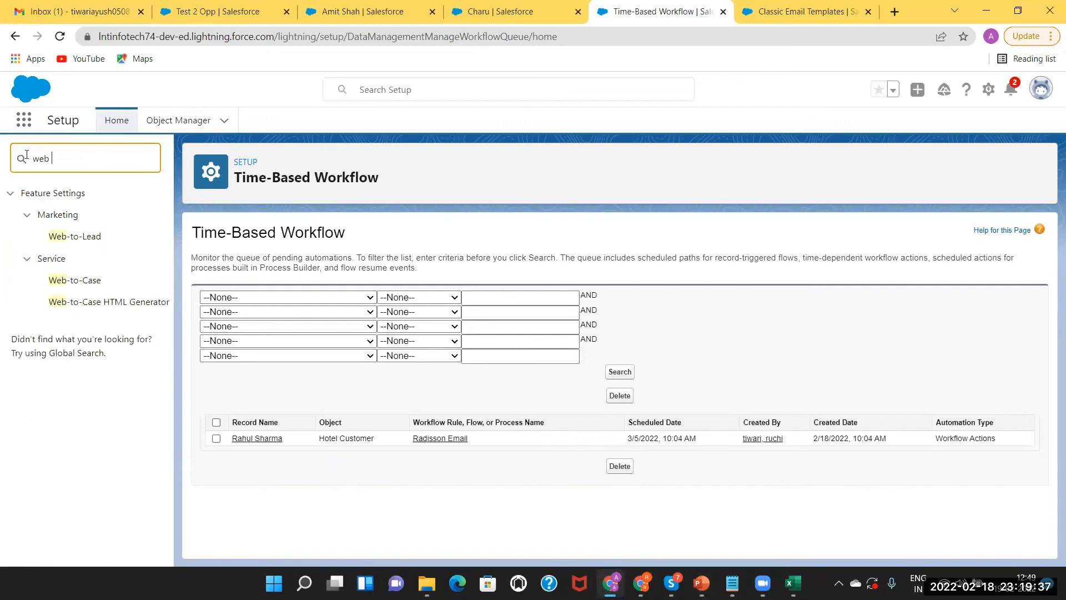
pyautogui.click(82, 240)
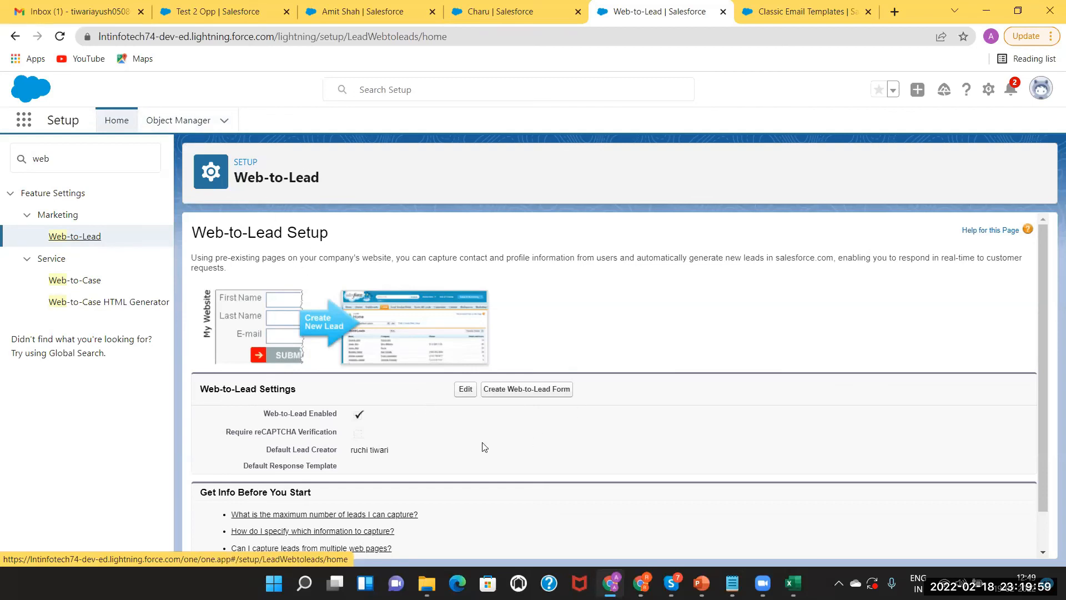
# Start a new Web-to-Lead form and place the cursor in its Return URL field
pyautogui.scroll(-1, 1047, 428)
pyautogui.scroll(1, 1047, 428)
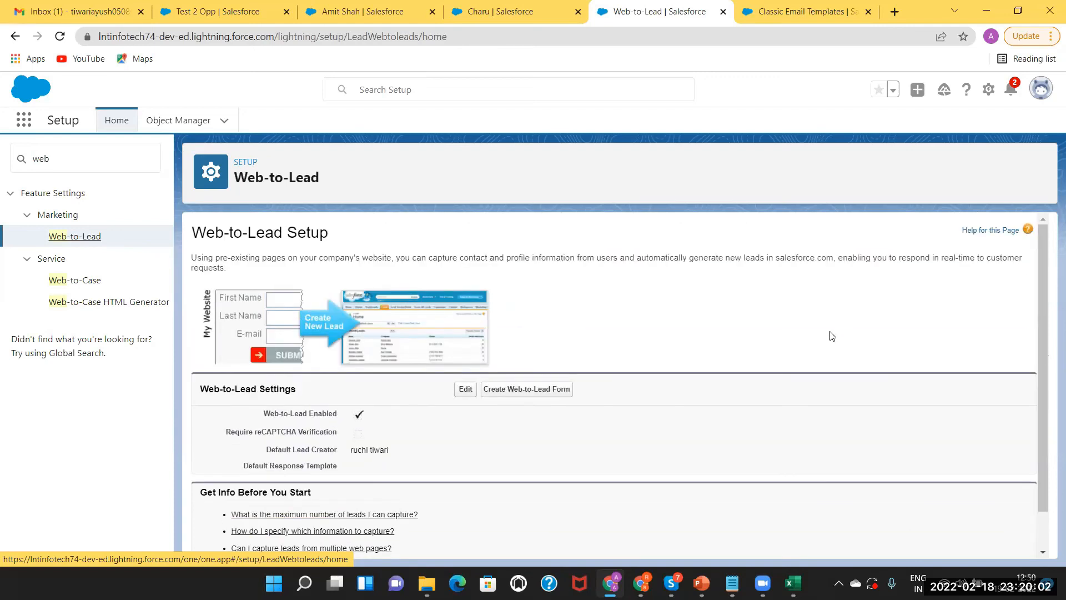
pyautogui.click(516, 389)
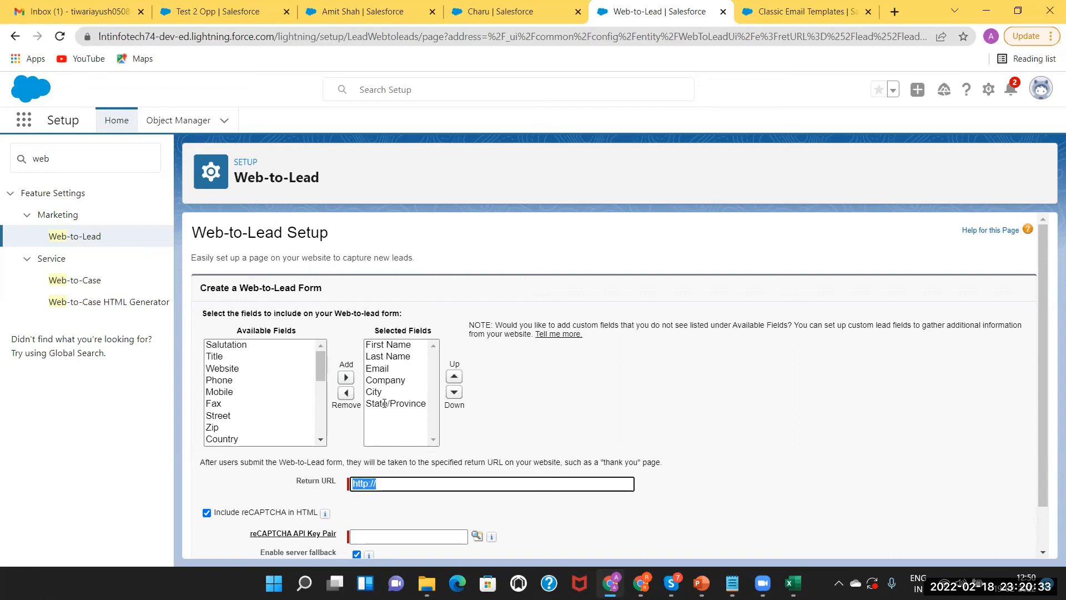
pyautogui.click(394, 483)
pyautogui.write('google.com')
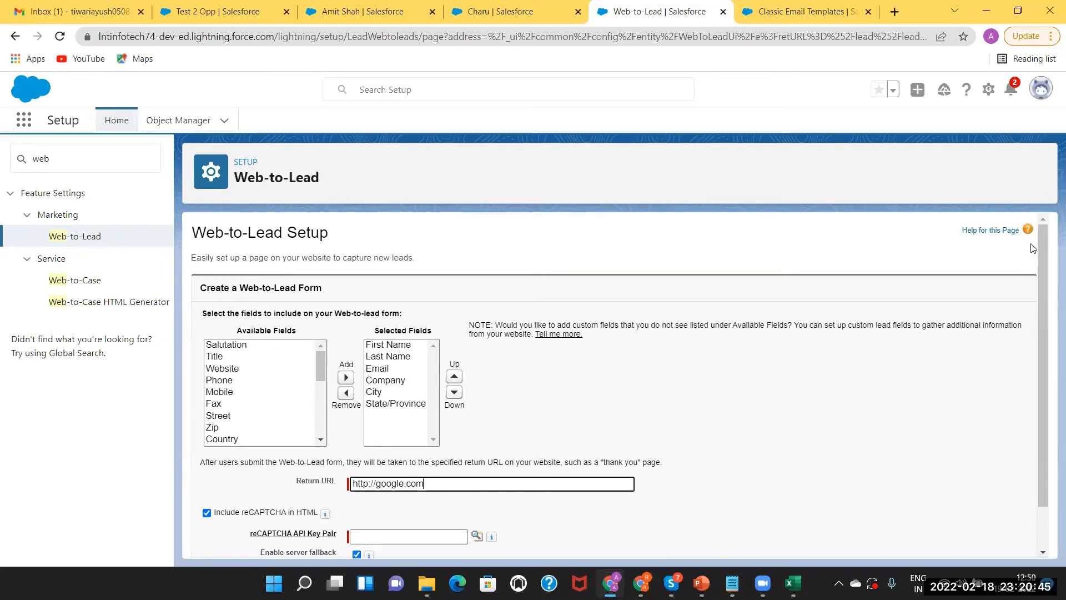
pyautogui.moveTo(1044, 247); pyautogui.dragTo(1044, 288)
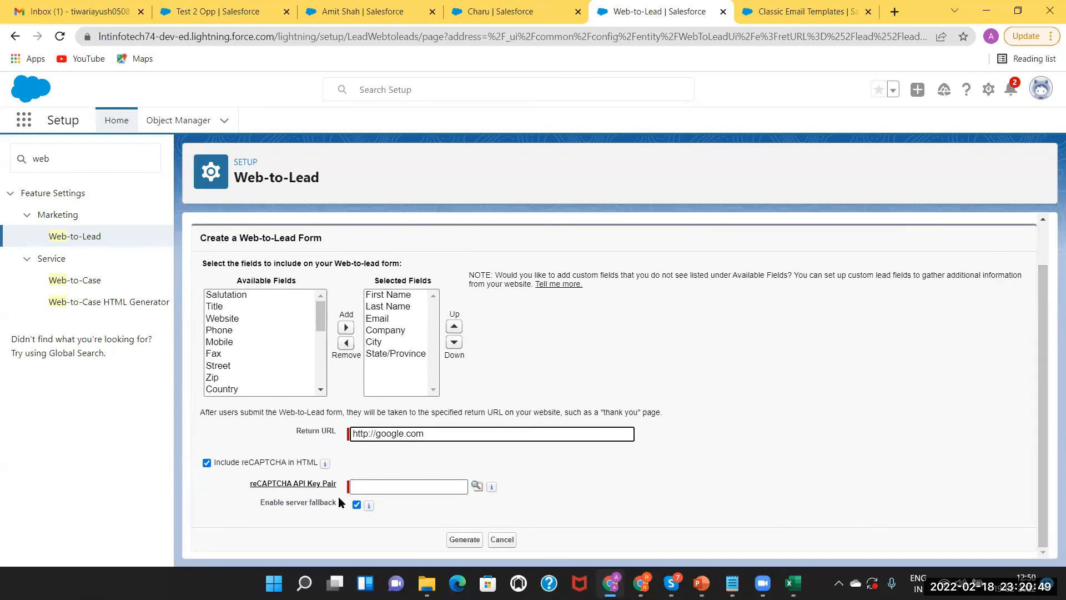
pyautogui.click(206, 463)
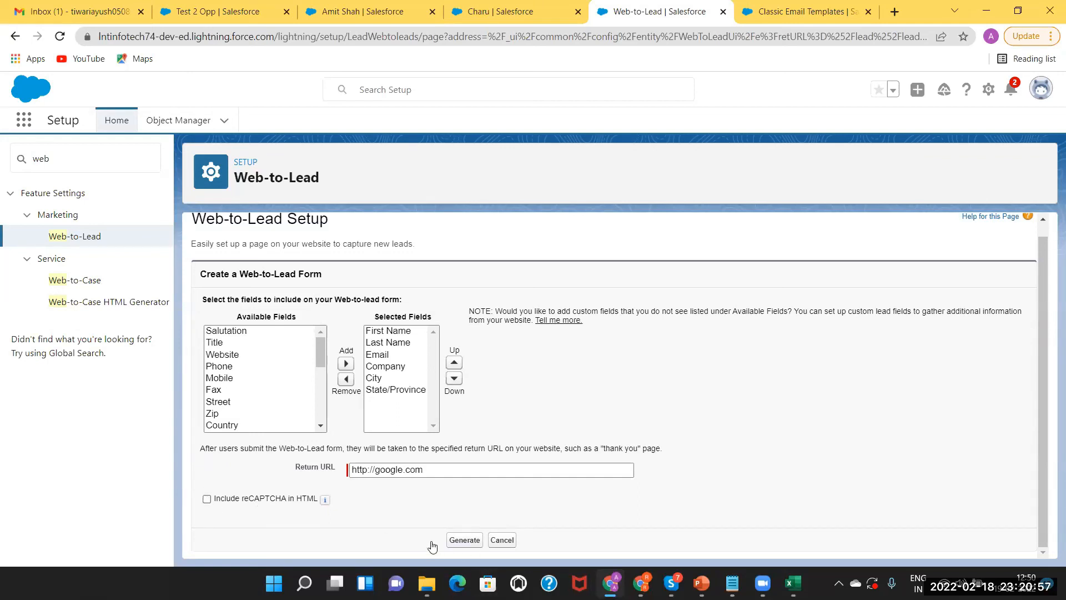
pyautogui.click(455, 540)
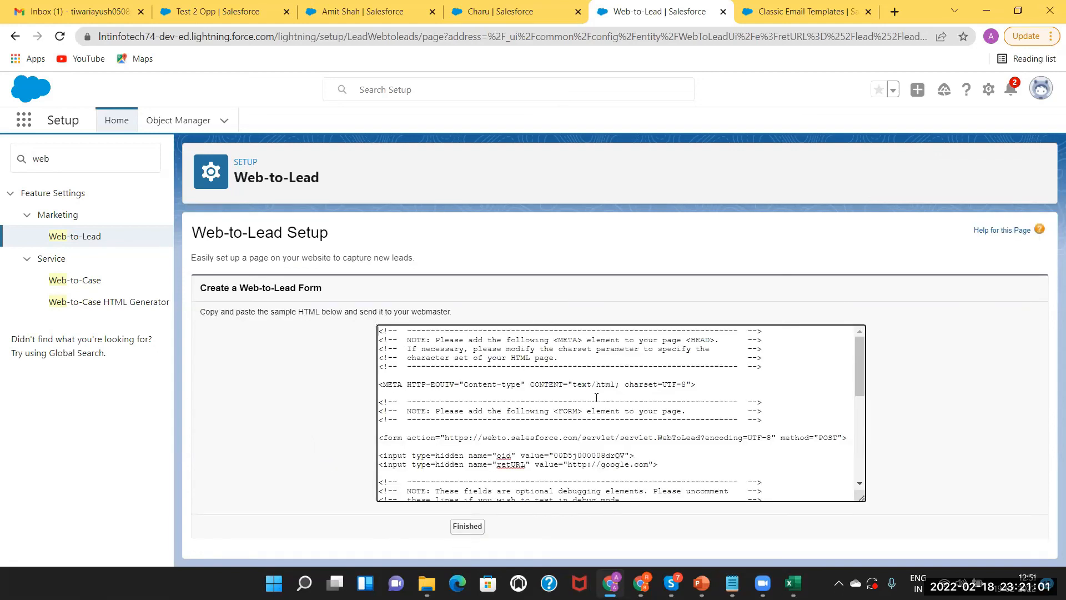
# Copy all the generated HTML code and paste it into a new Notepad document
pyautogui.scroll(-4, 859, 483)
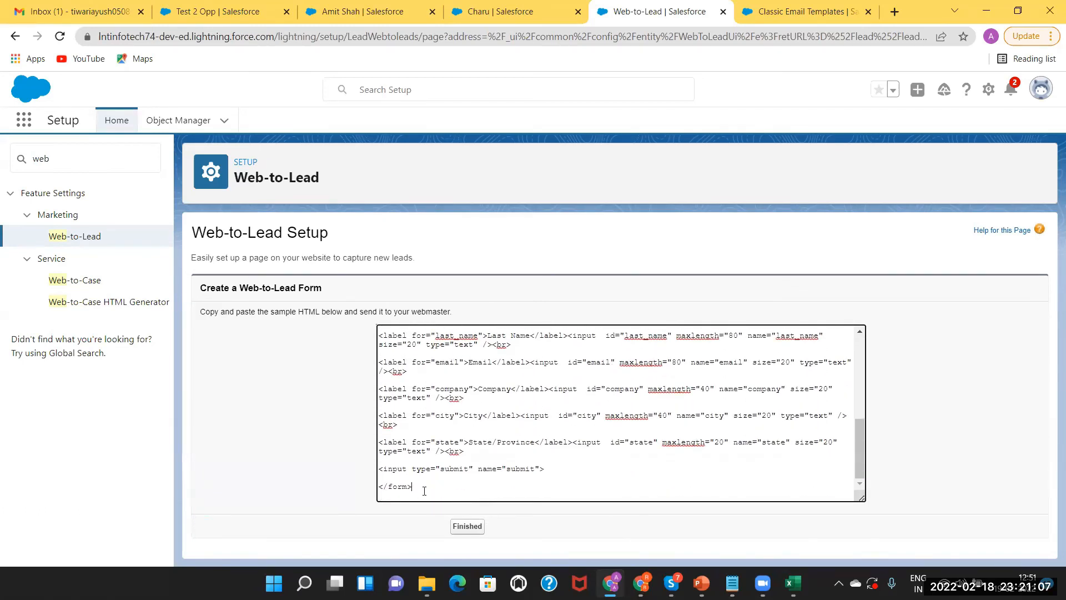
pyautogui.hotkey('ctrl', 'a')
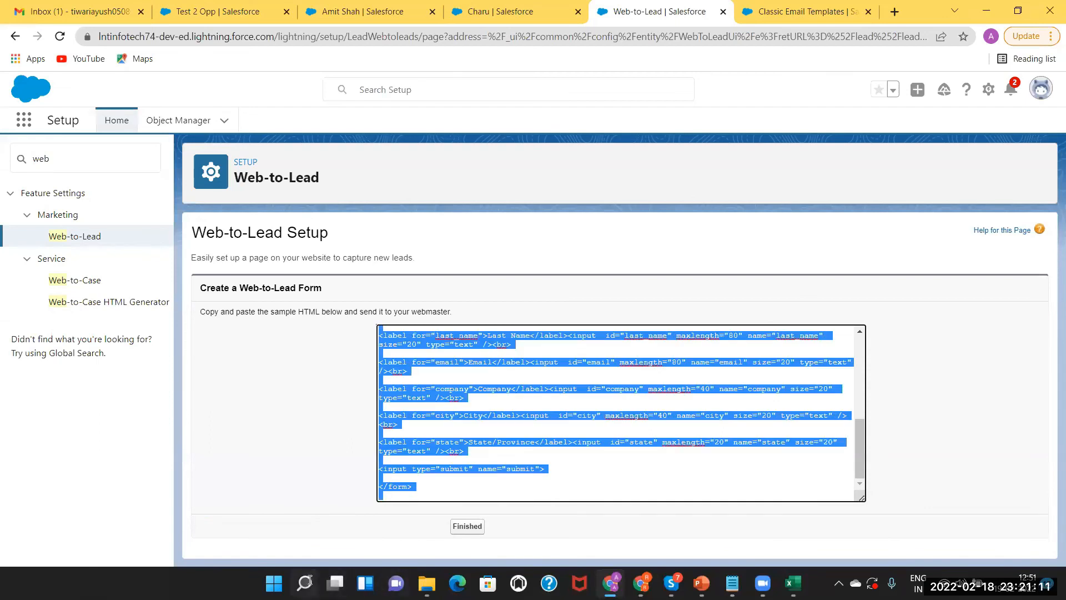
pyautogui.moveTo(309, 580)
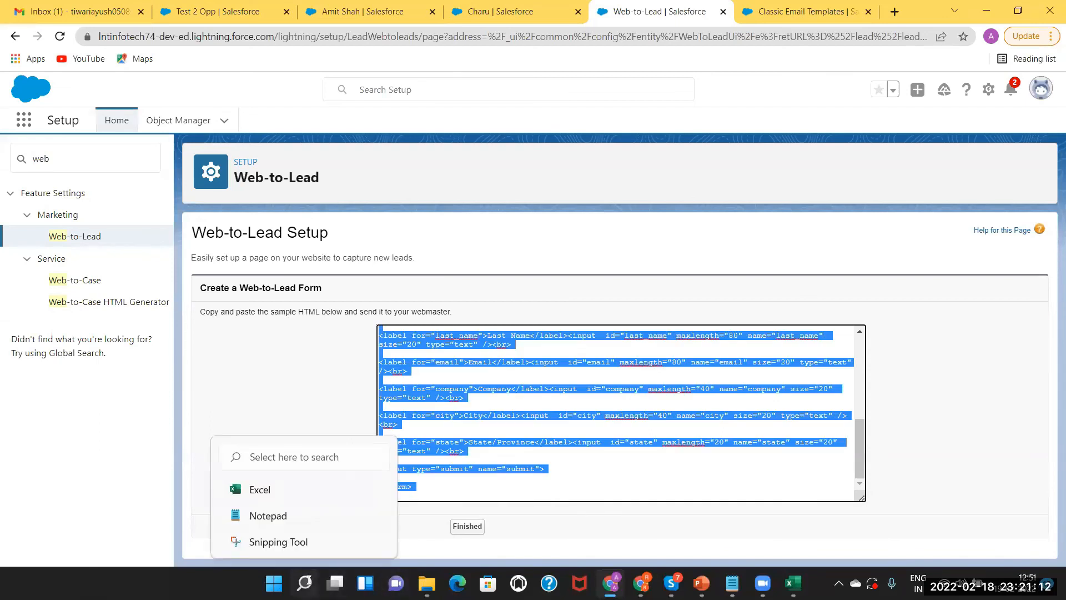
pyautogui.click(288, 516)
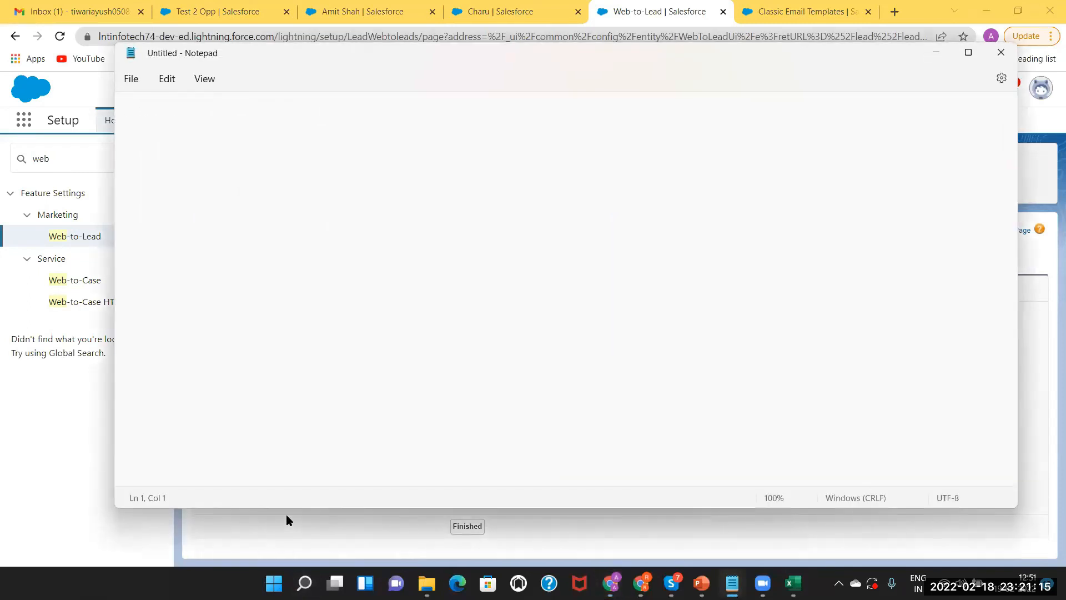
pyautogui.hotkey('ctrl', 'v')
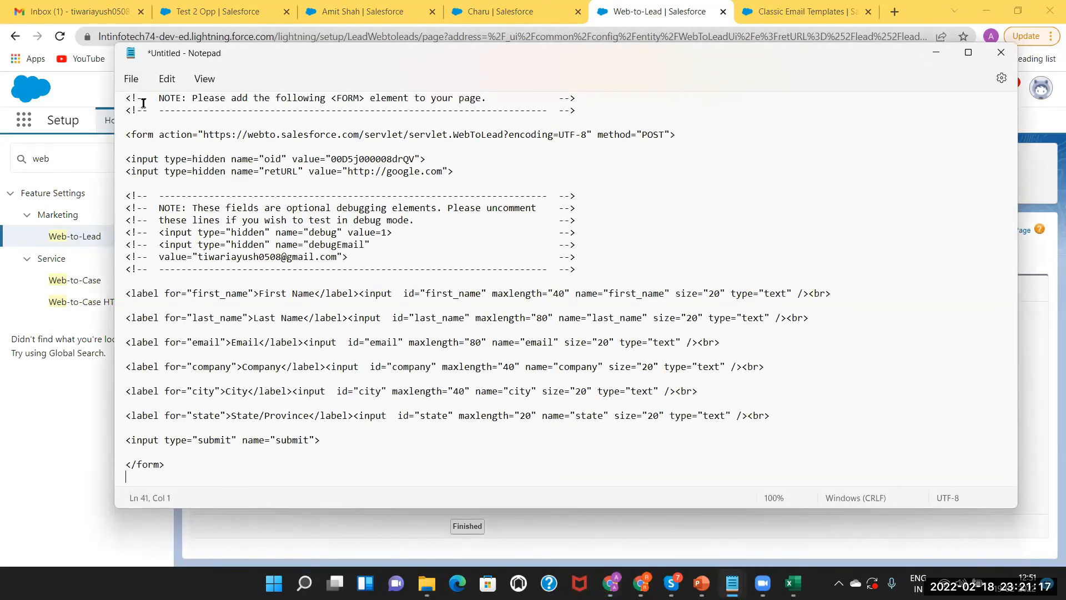
# Save the document as WTL.html with the All Files type
pyautogui.click(132, 79)
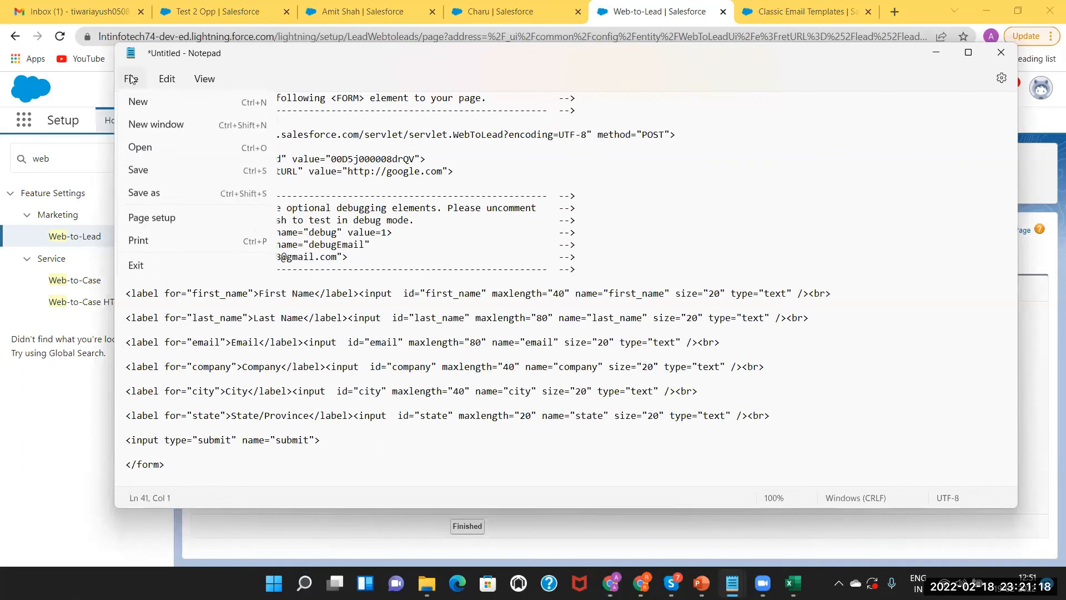
pyautogui.click(159, 192)
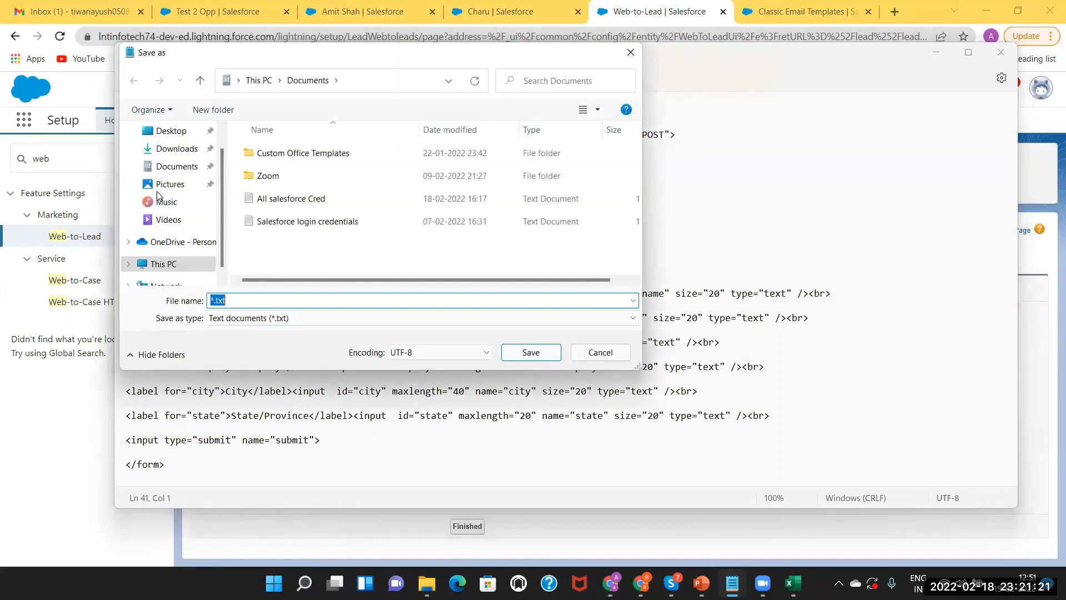
pyautogui.press('BackSpace')
pyautogui.write('WTL.HTML')
pyautogui.click(250, 318)
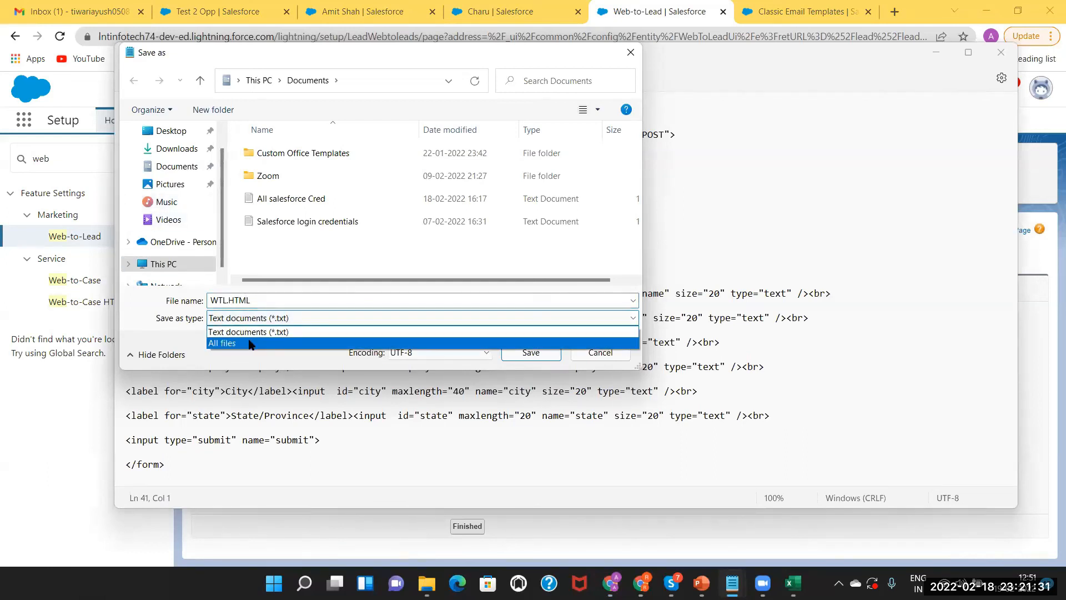
pyautogui.click(250, 344)
pyautogui.doubleClick(264, 302)
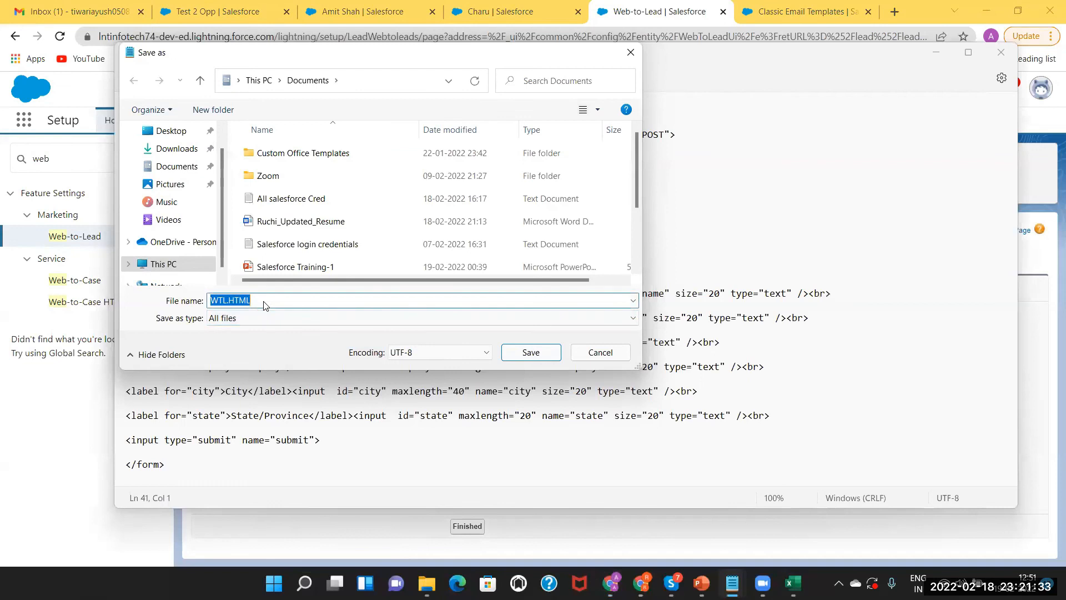
pyautogui.click(264, 302)
pyautogui.write('html')
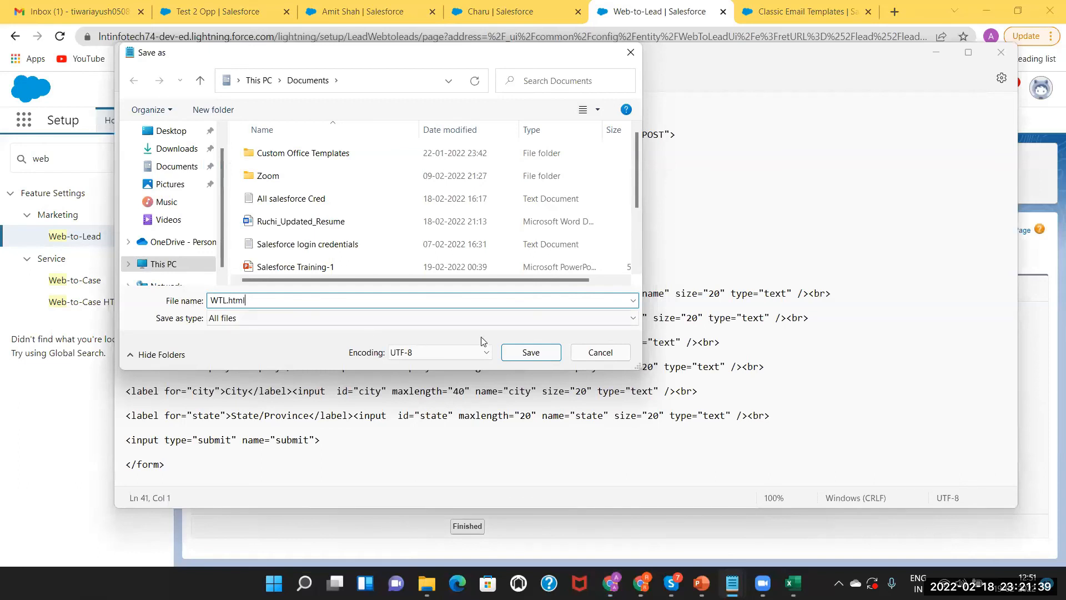
pyautogui.click(530, 352)
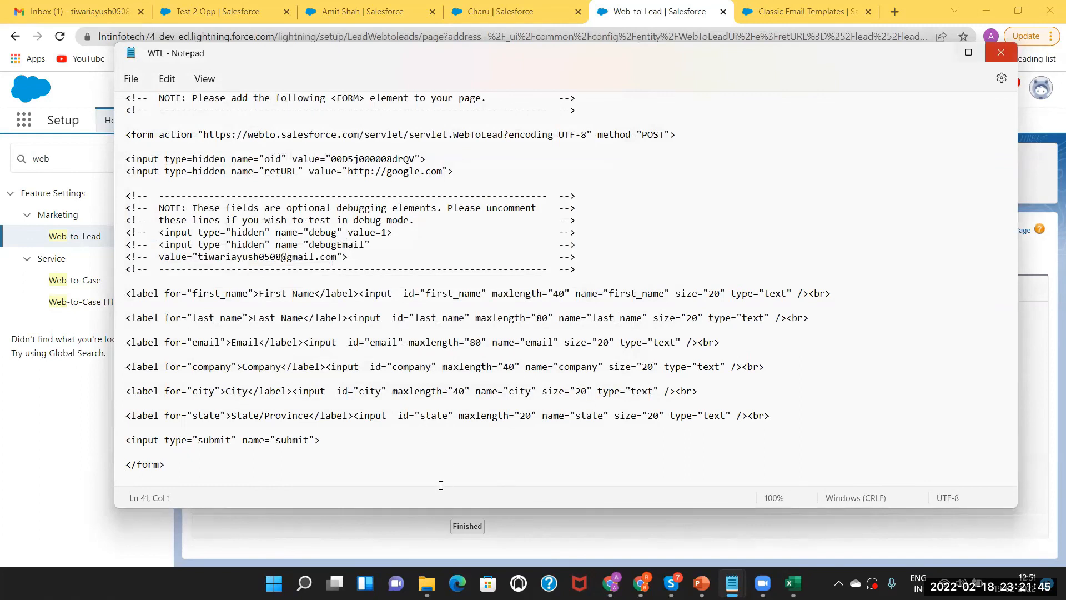
# Close Notepad and open WTL.html from Documents in File Explorer
pyautogui.click(1001, 53)
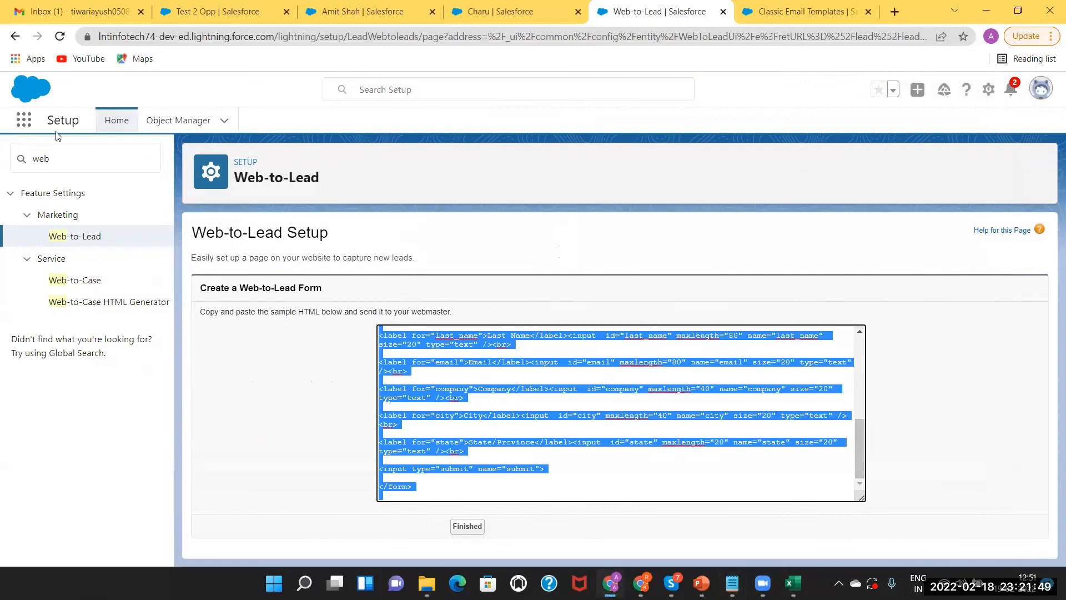
pyautogui.press('super+e')
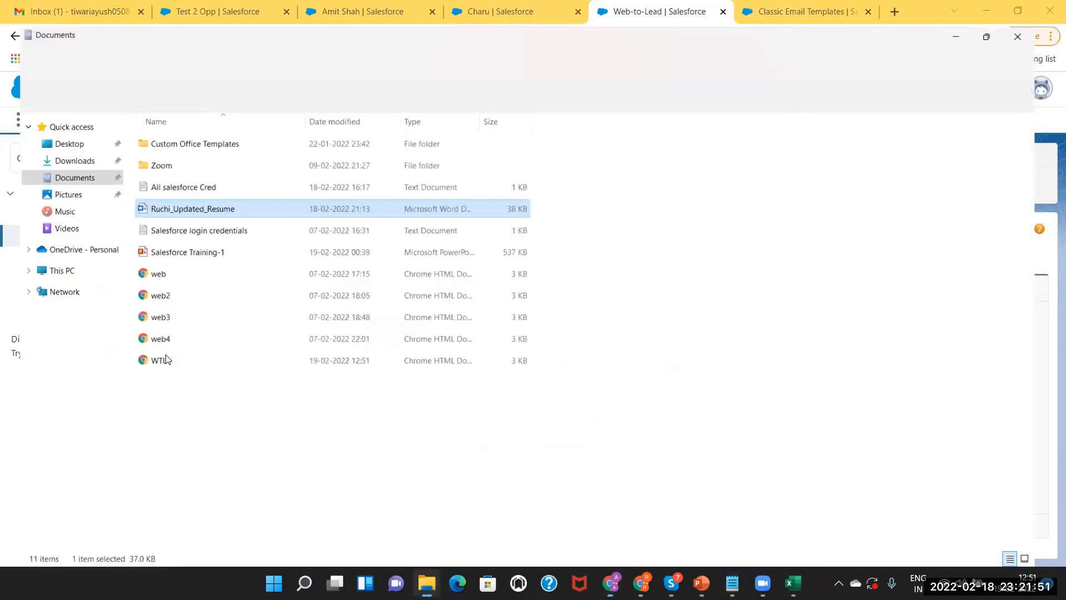
pyautogui.click(167, 355)
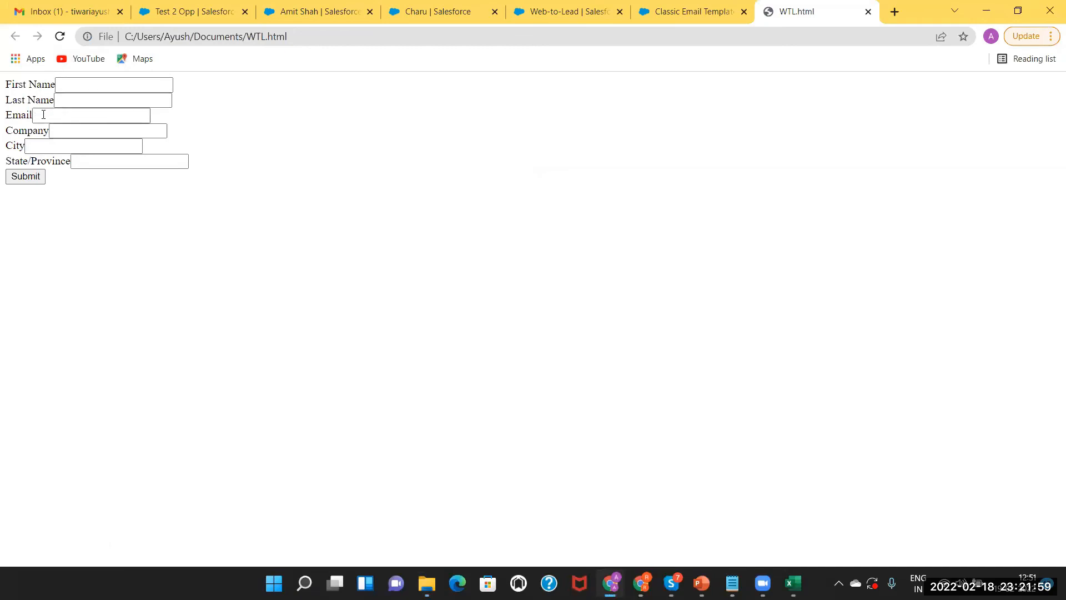
# Enter the lead's first and last name and fill the e-mail from the saved suggestion
pyautogui.click(78, 80)
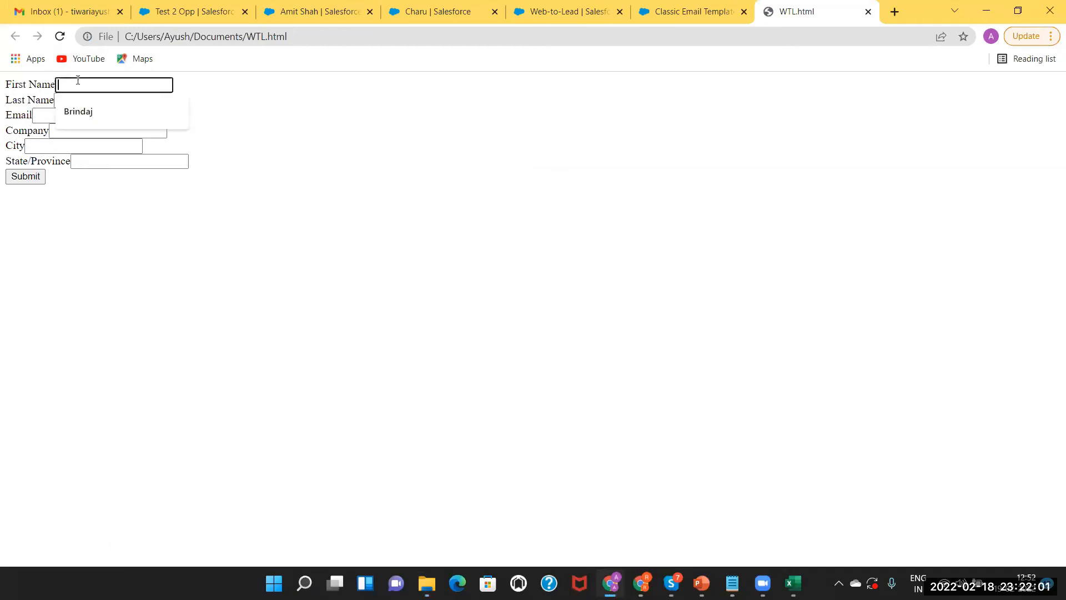
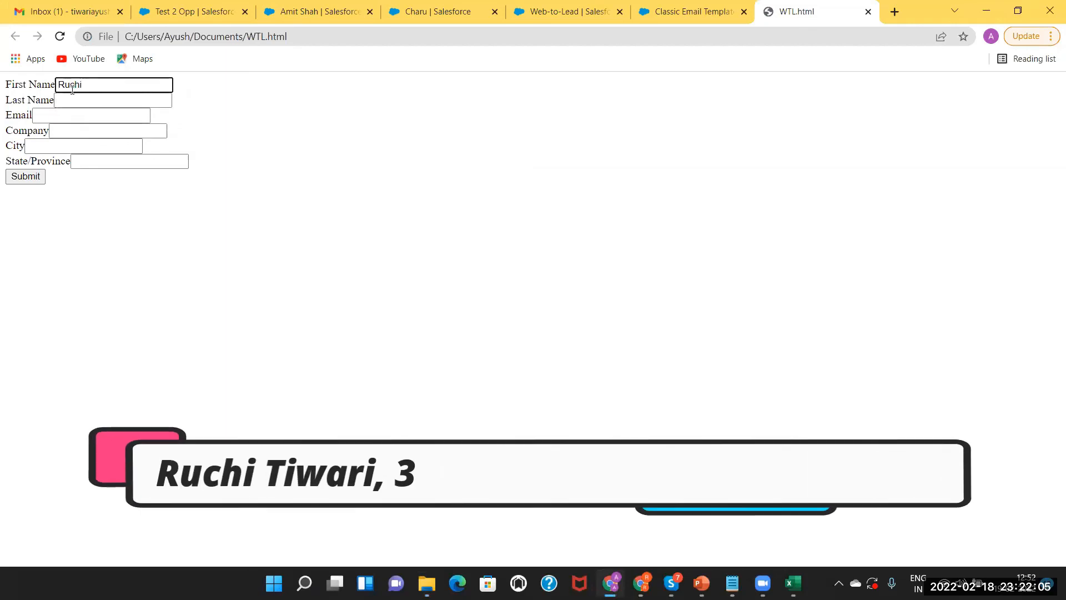
pyautogui.click(72, 99)
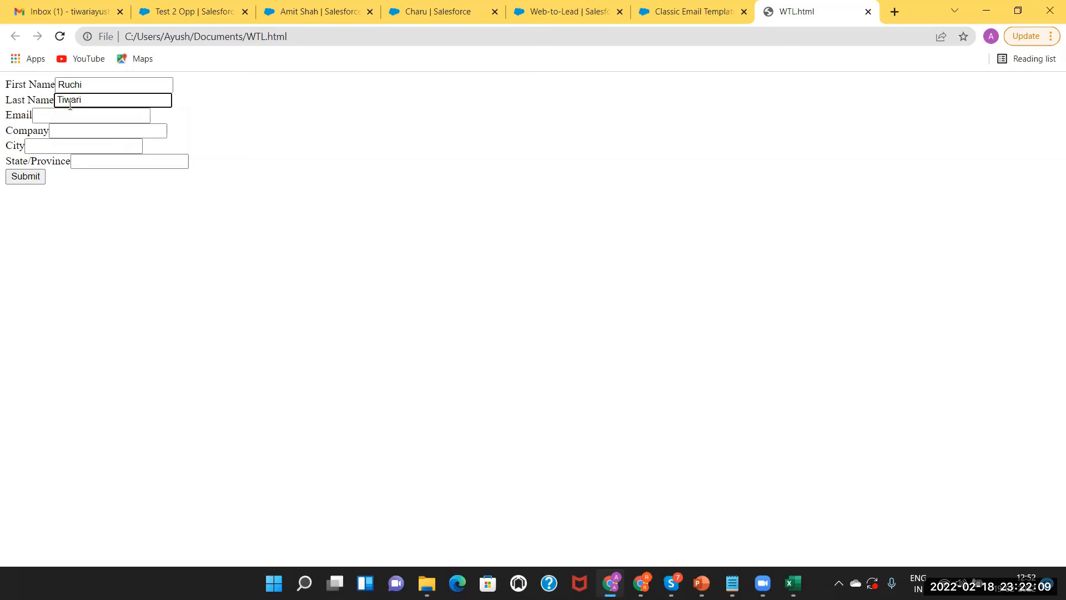
pyautogui.click(65, 117)
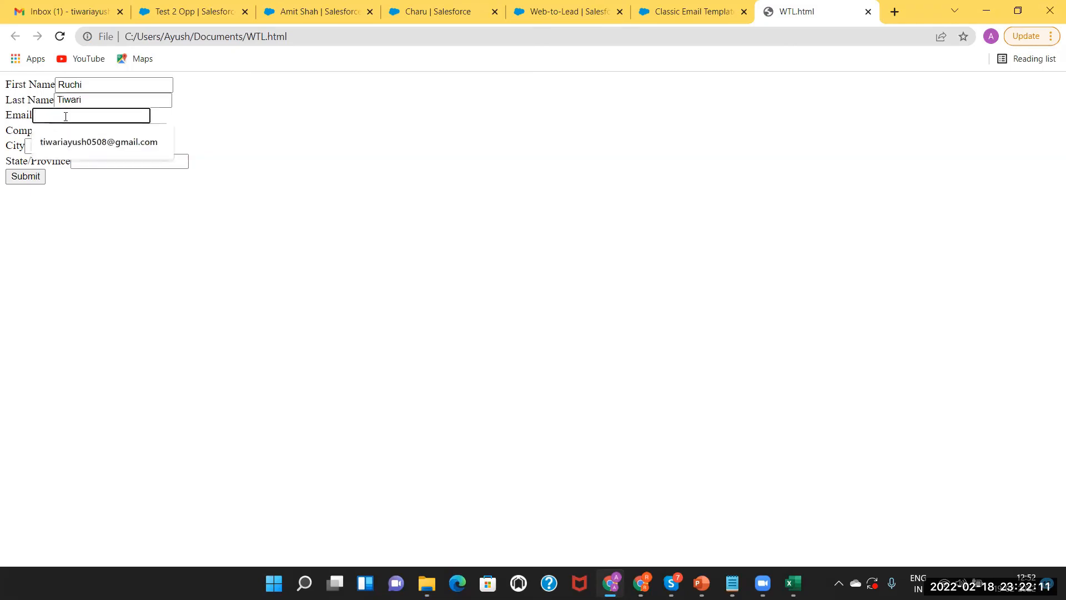
pyautogui.click(61, 142)
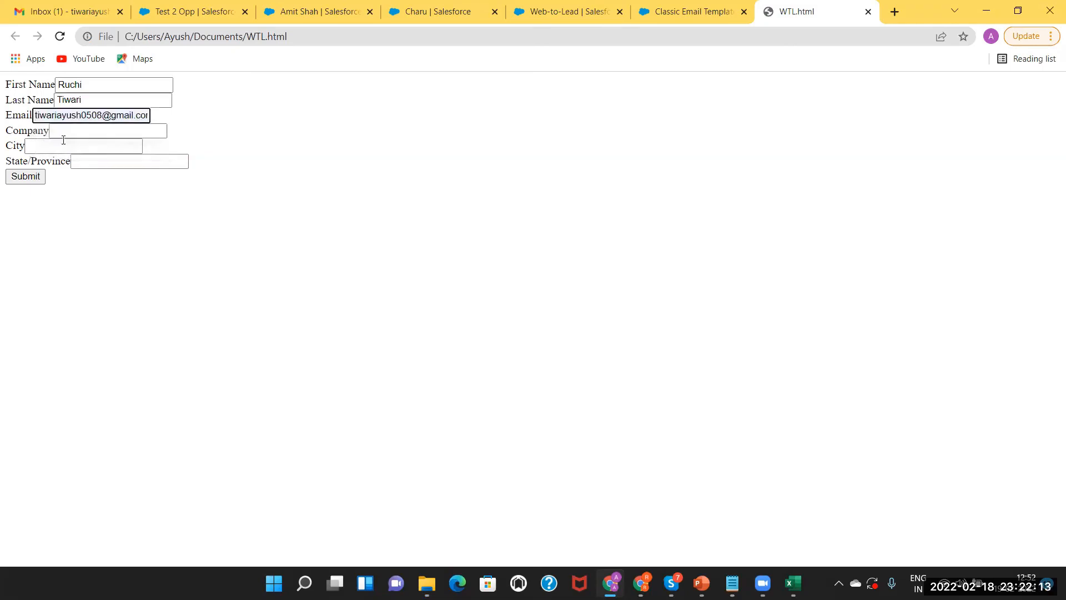
# Fill in company abc, city Boston and the state, submit the form, and return to Salesforce
pyautogui.click(62, 129)
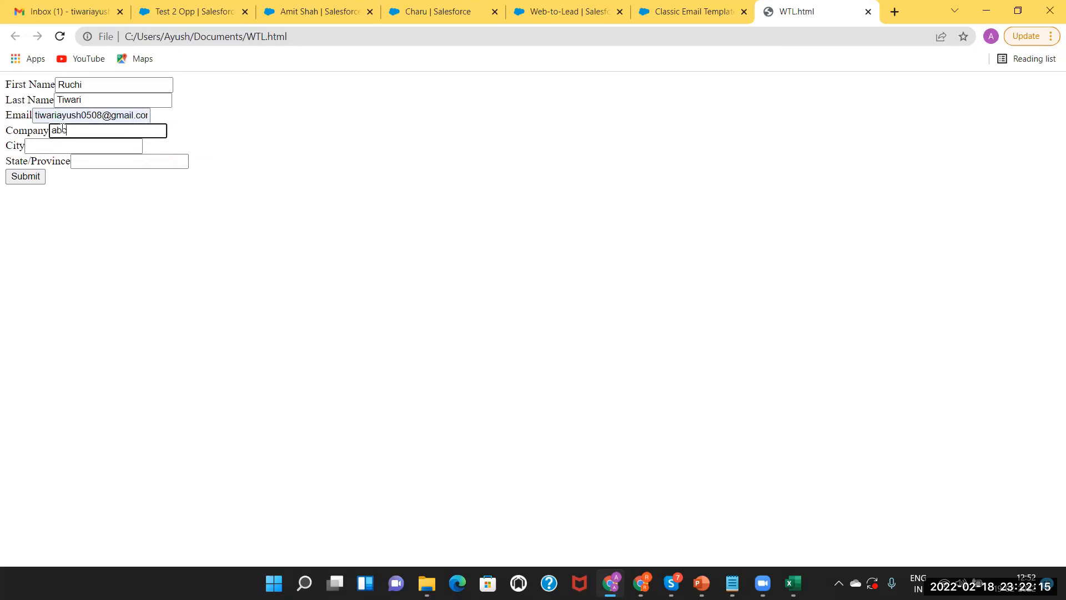
pyautogui.click(53, 144)
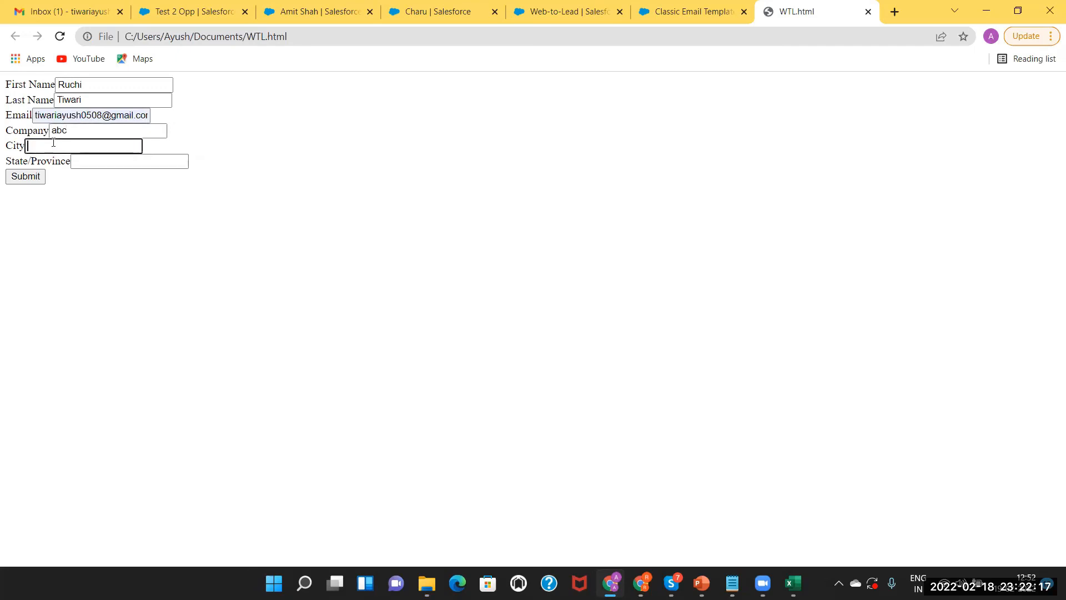
pyautogui.write('Boston')
pyautogui.click(94, 160)
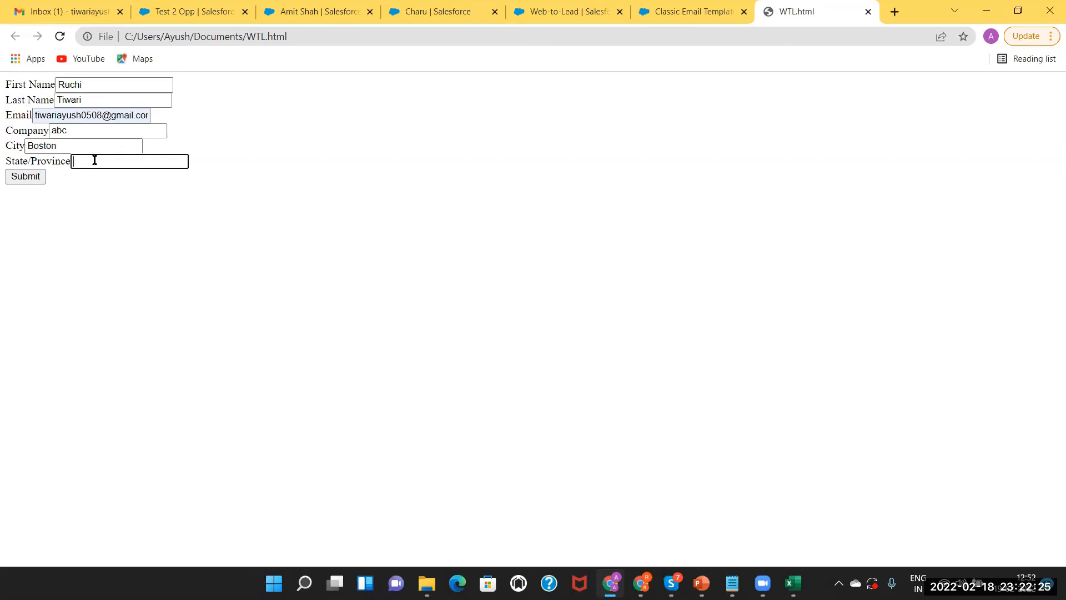
pyautogui.click(24, 179)
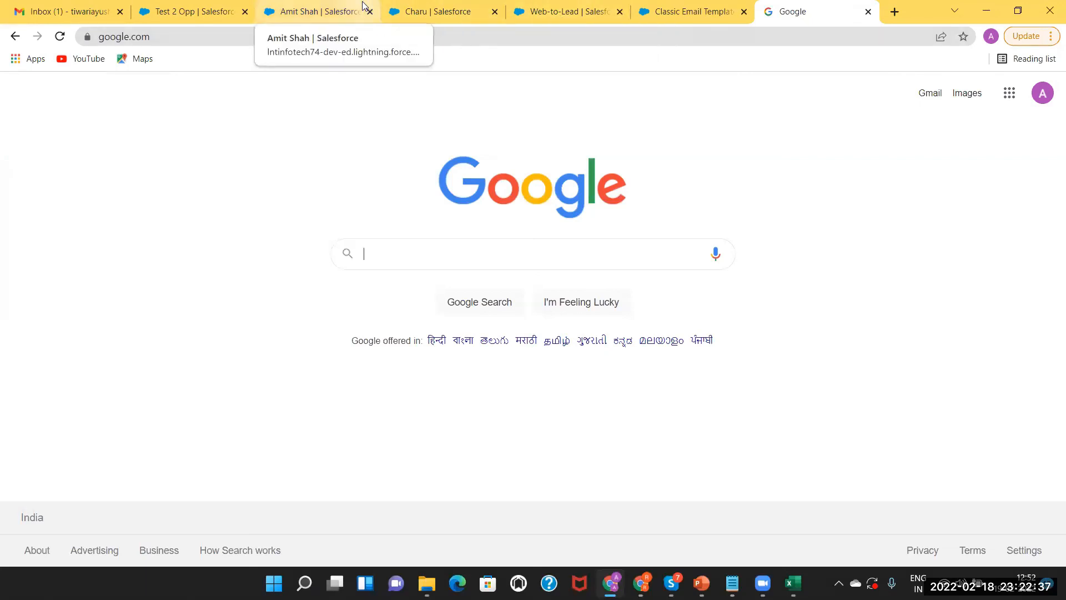
pyautogui.click(312, 7)
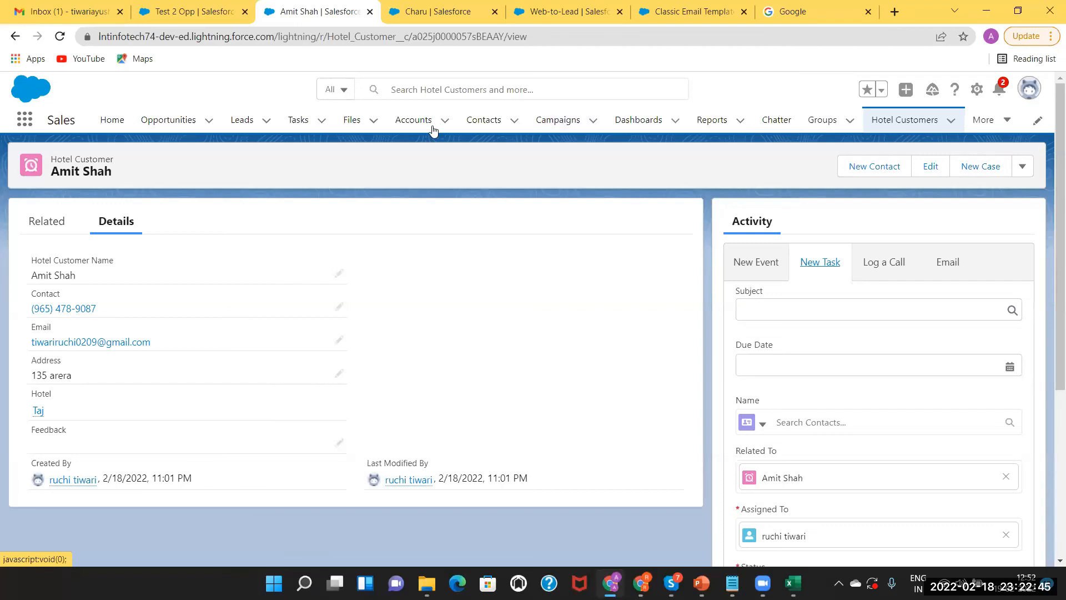
# Open Contacts and browse the All Contacts list view
pyautogui.click(484, 125)
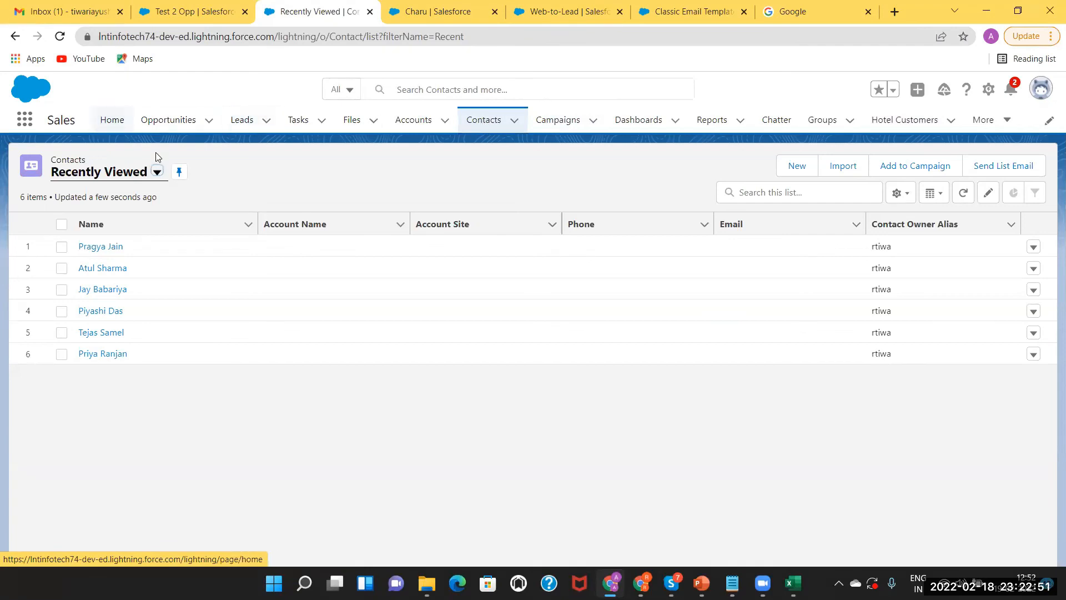
pyautogui.click(155, 172)
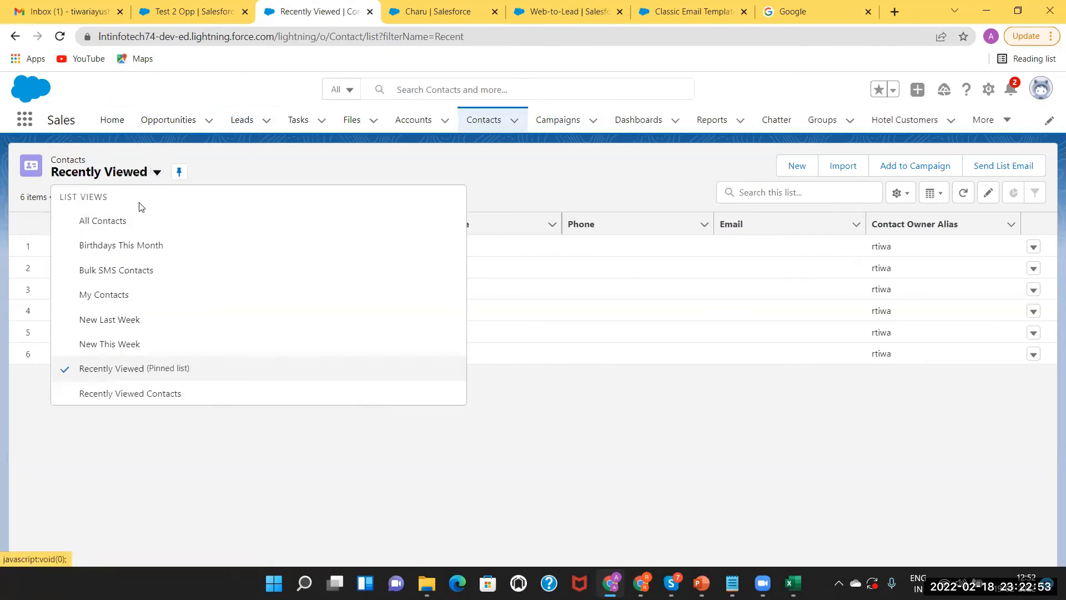
pyautogui.click(119, 225)
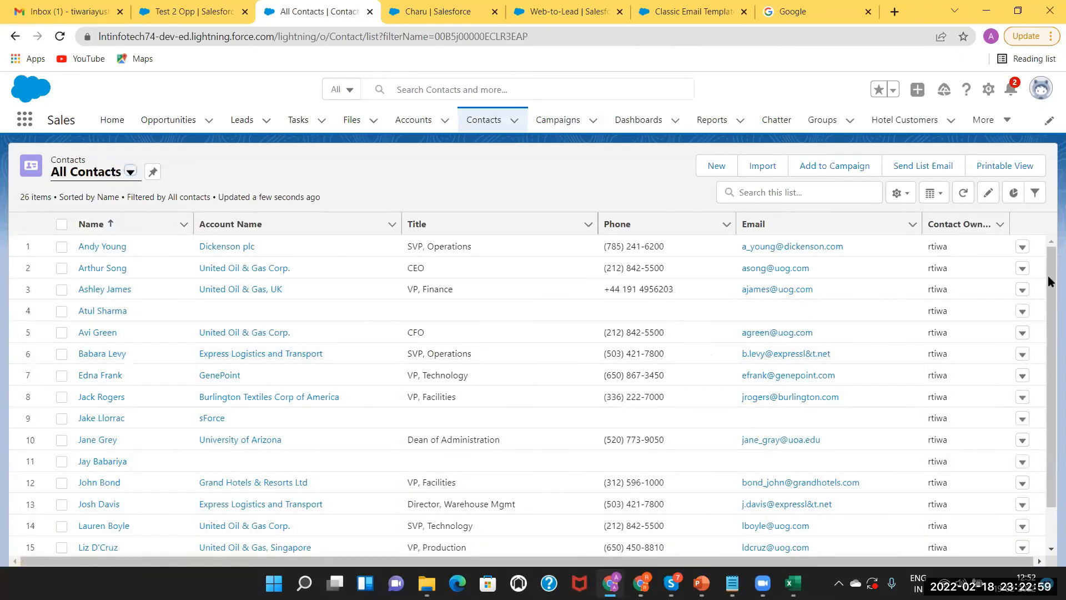
pyautogui.moveTo(1048, 284); pyautogui.dragTo(1048, 417)
pyautogui.scroll(-1, 1048, 416)
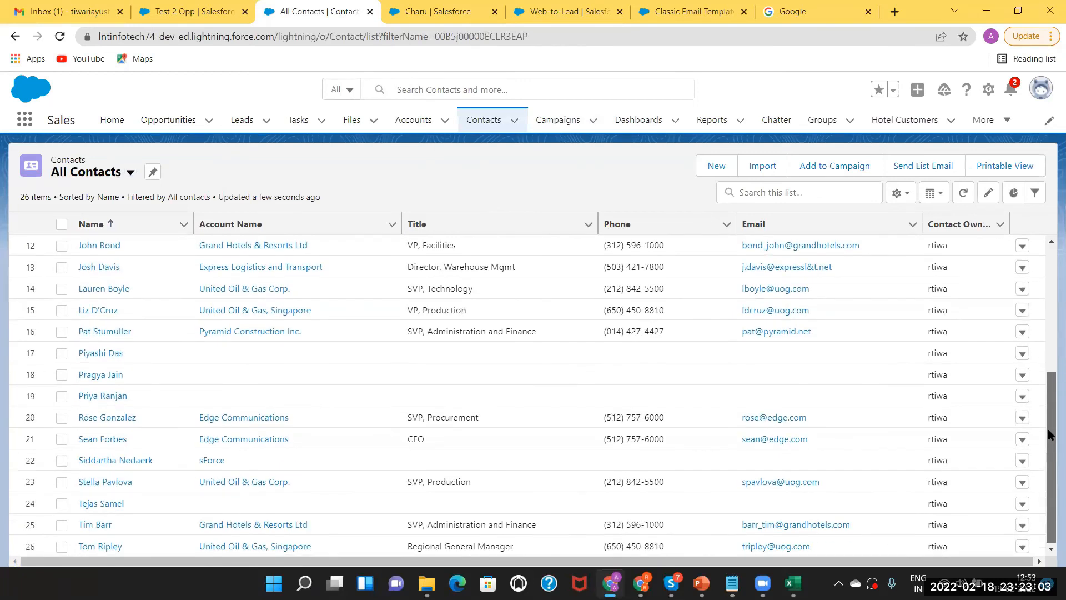
pyautogui.scroll(2, 1045, 366)
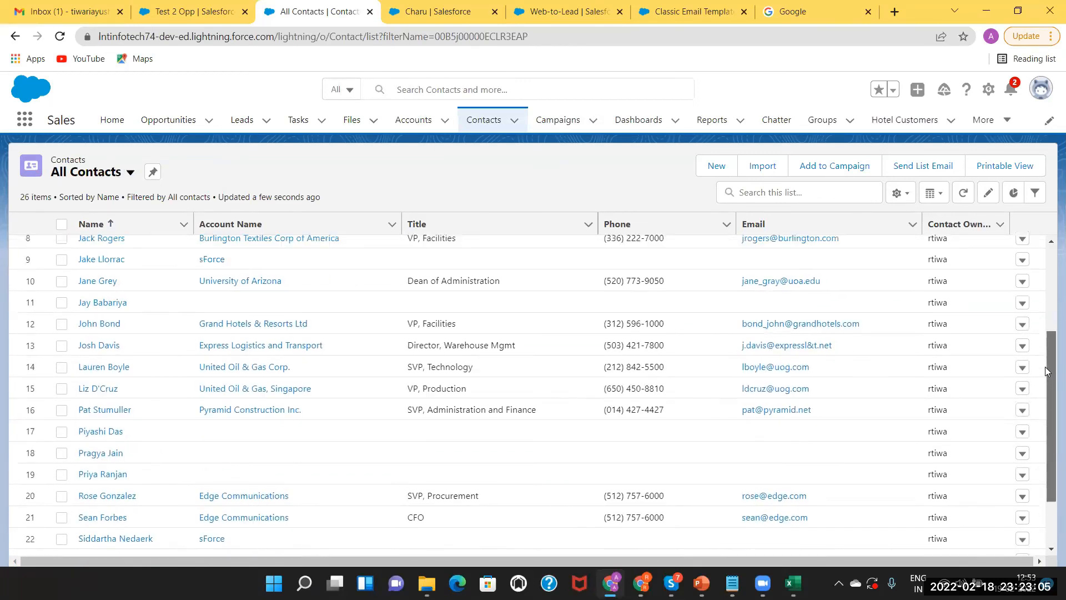
pyautogui.scroll(3, 1036, 317)
pyautogui.scroll(-1, 999, 266)
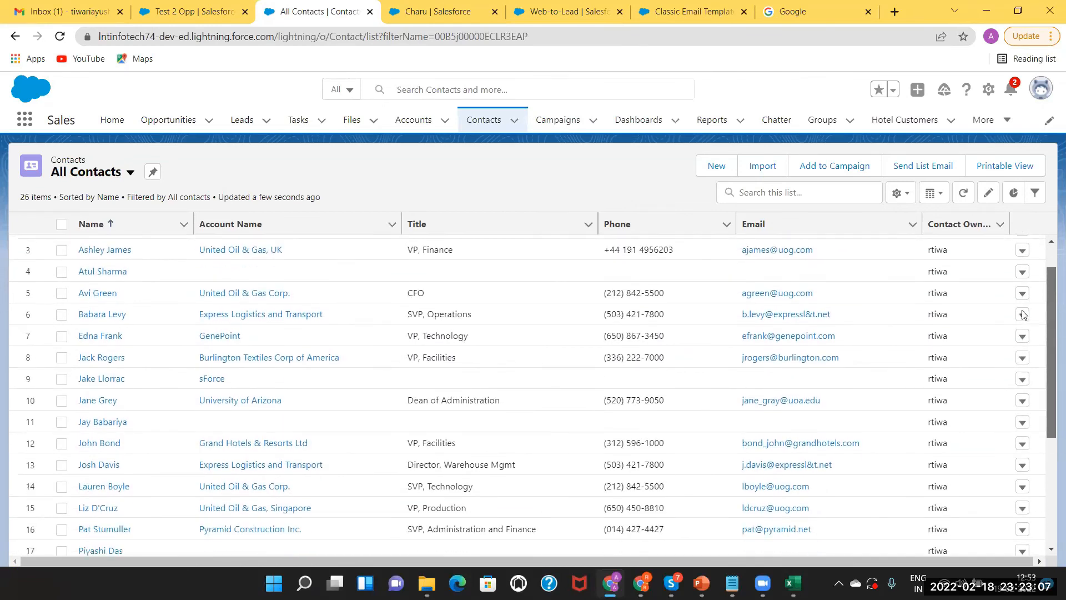
pyautogui.scroll(1, 562, 262)
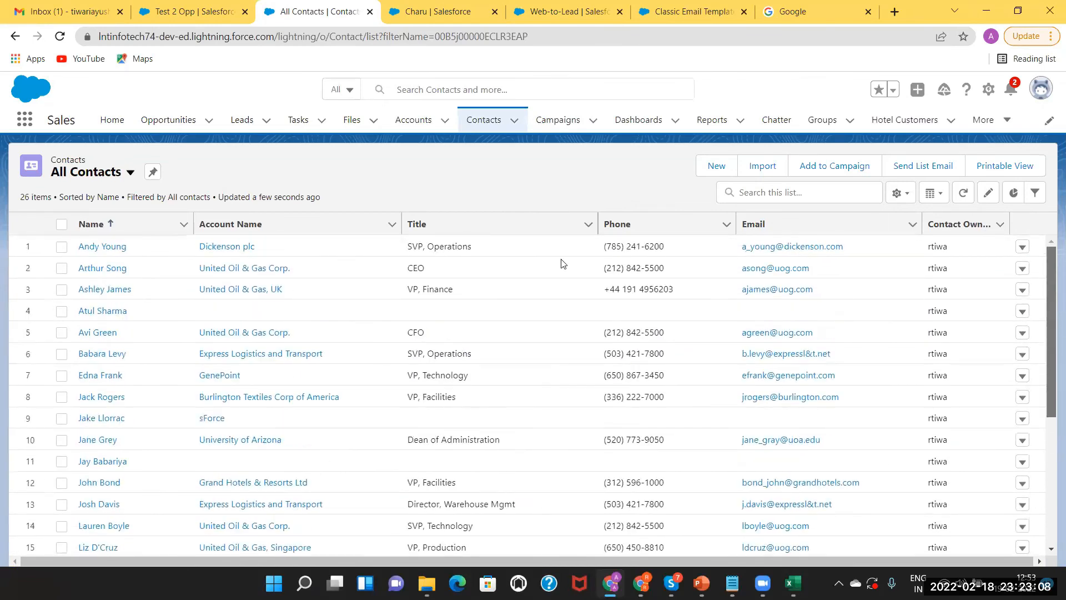
# Pass through Opportunities, then show the Leads tab's All Open Leads view
pyautogui.click(168, 121)
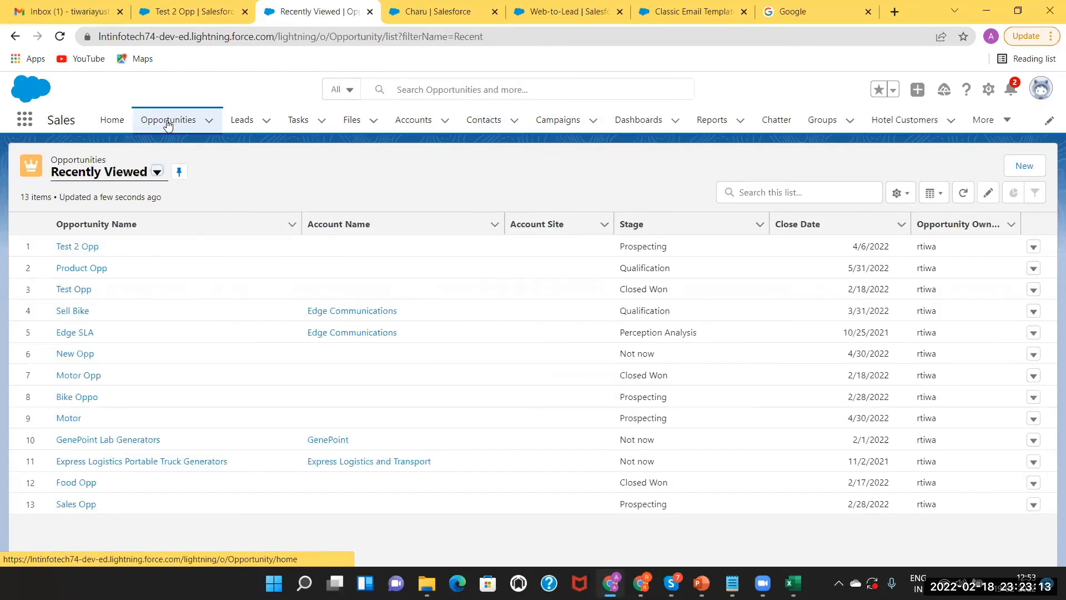
pyautogui.click(245, 123)
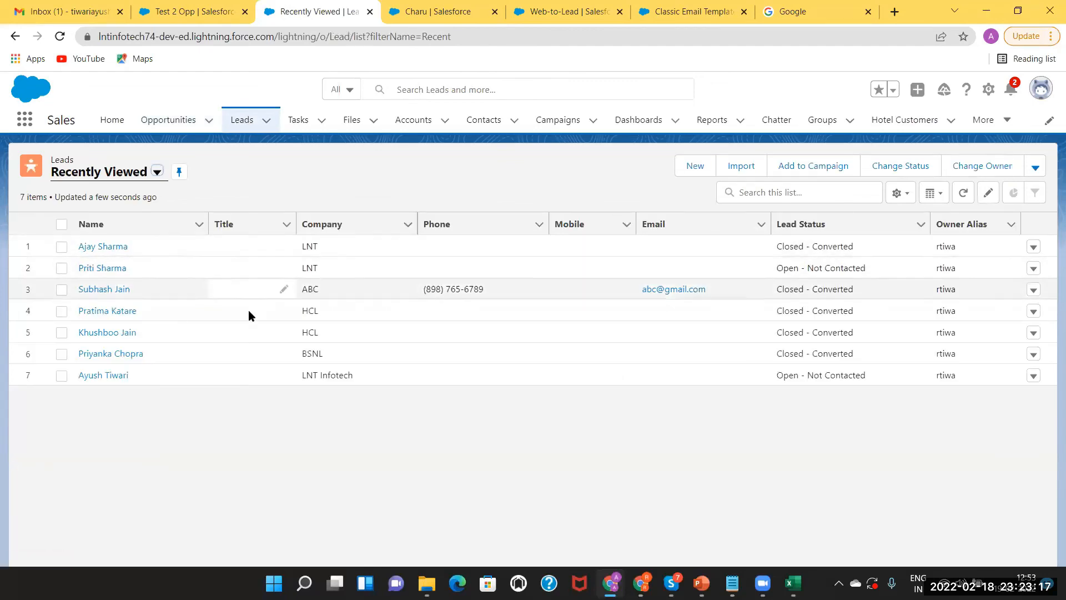
pyautogui.click(156, 174)
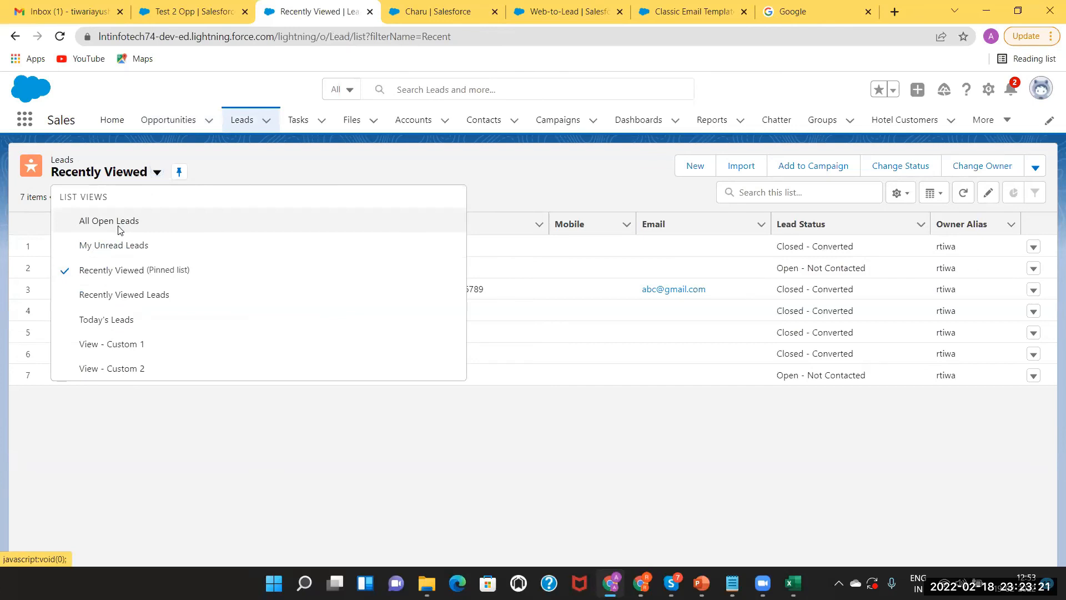
pyautogui.click(119, 222)
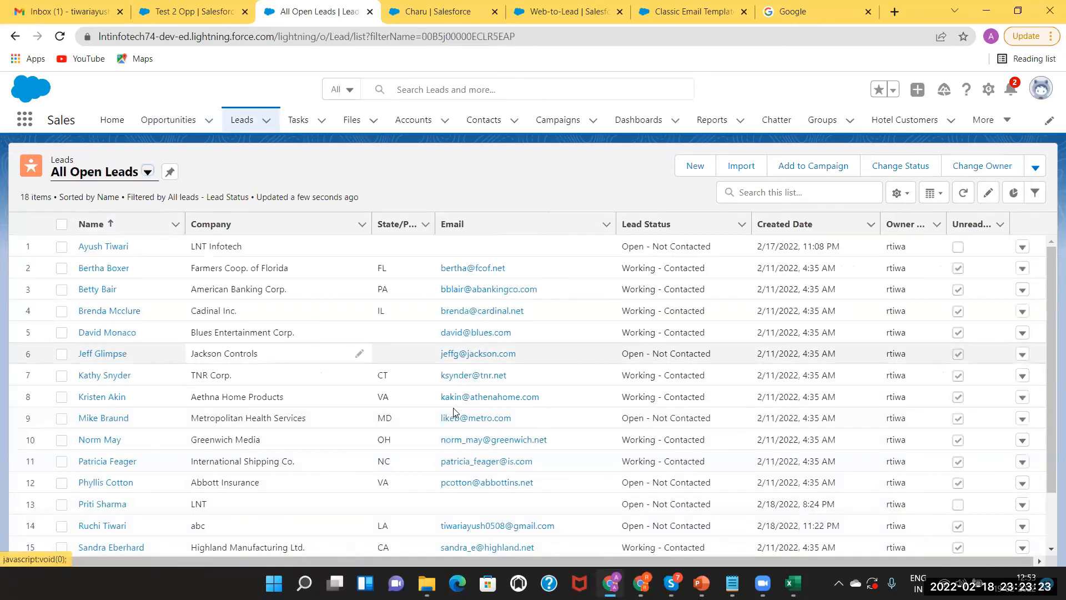
# Check the new lead's Details tab for the submitted fields, then return to PowerPoint
pyautogui.click(100, 526)
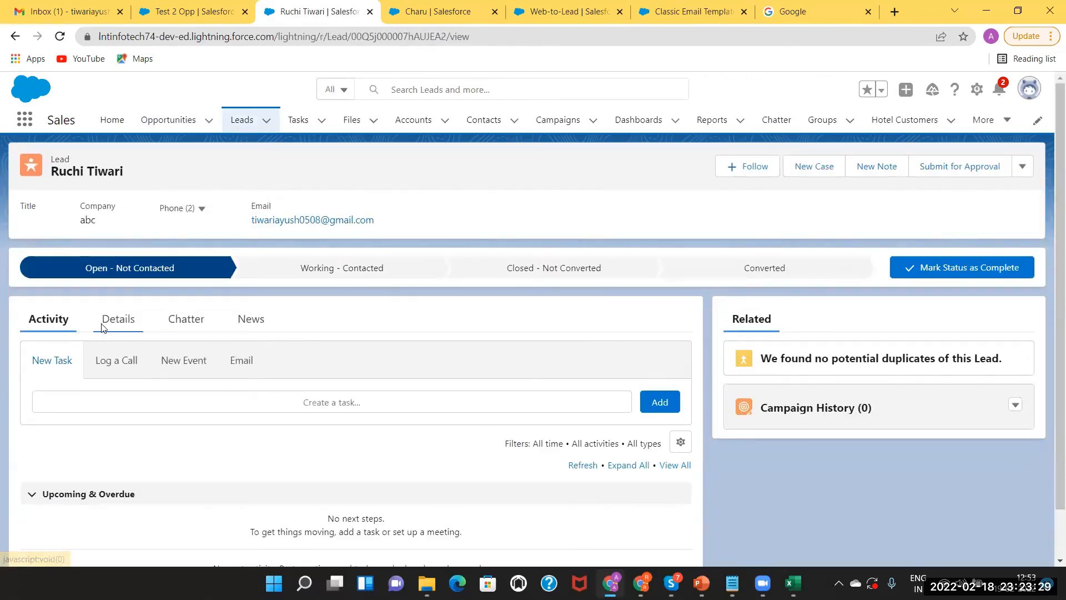
pyautogui.click(118, 331)
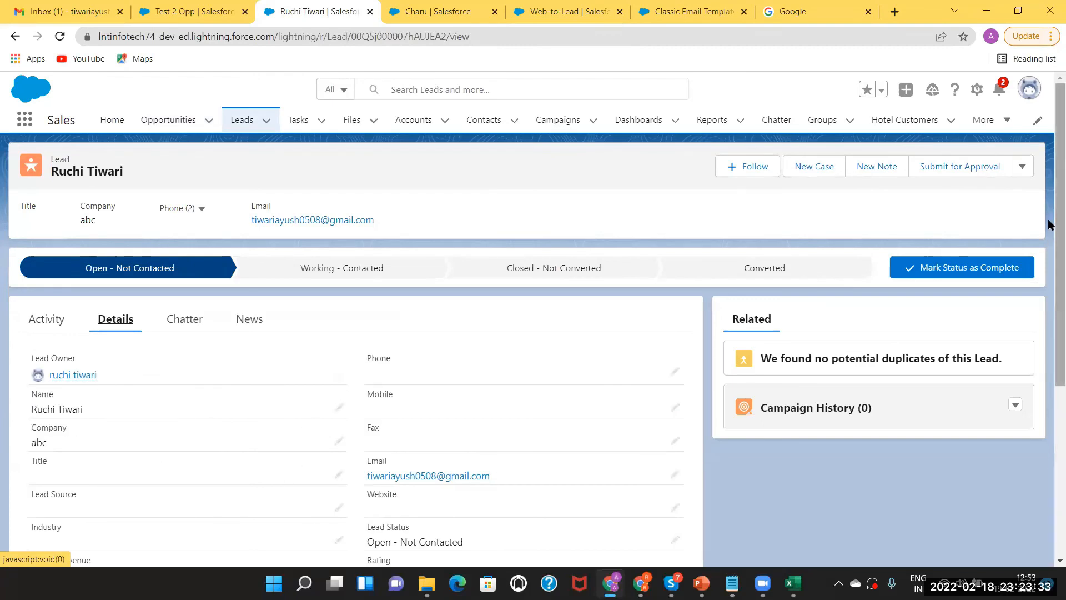
pyautogui.moveTo(1050, 223); pyautogui.dragTo(1049, 440)
pyautogui.scroll(5, 1029, 307)
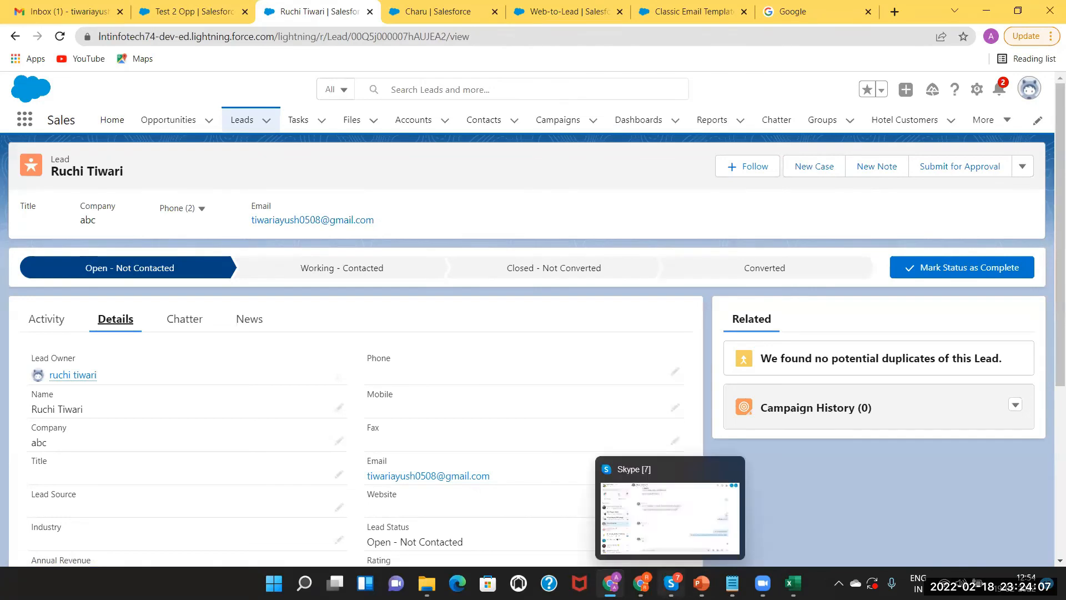
pyautogui.click(702, 582)
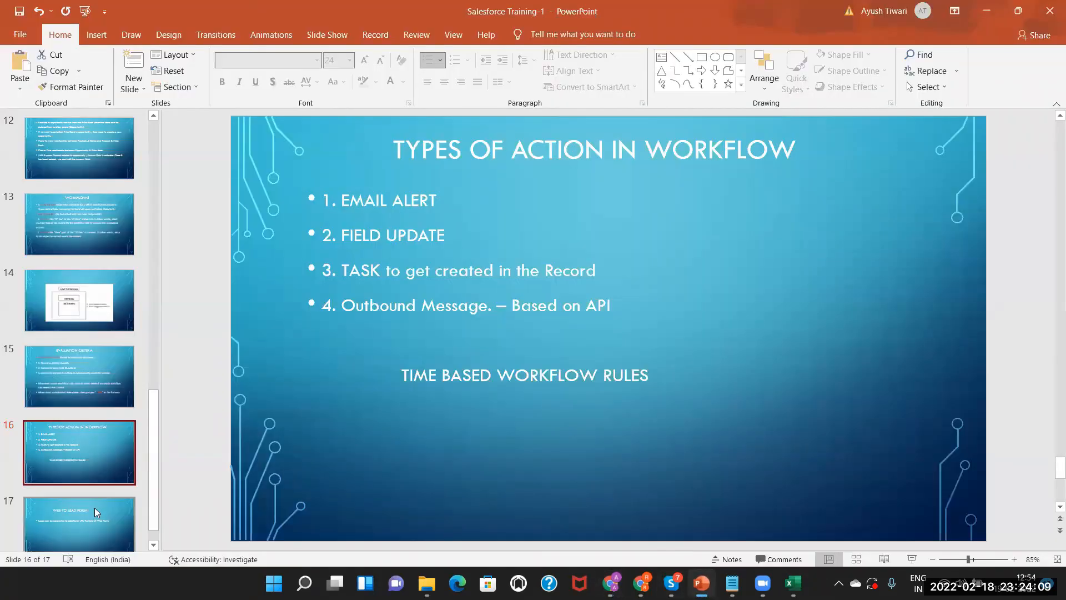